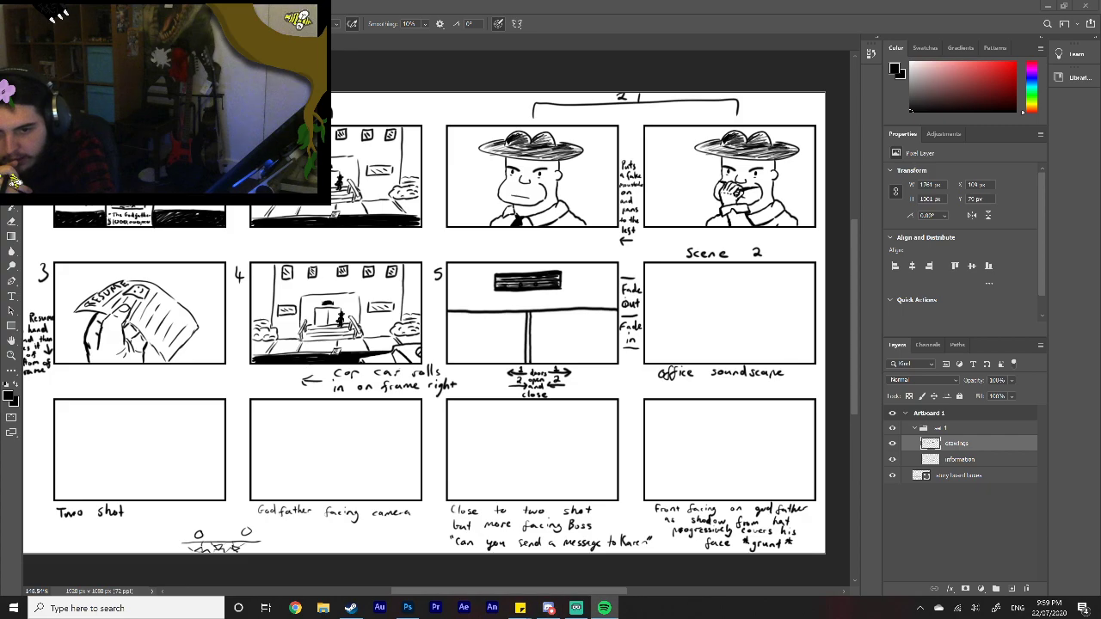
# Step: Play the StreamBeats - Lo-Fi playlist in Spotify at a reduced volume, then minimize Spotify to return to the storyboard
pyautogui.moveTo(2, 138); pyautogui.dragTo(543, 55)
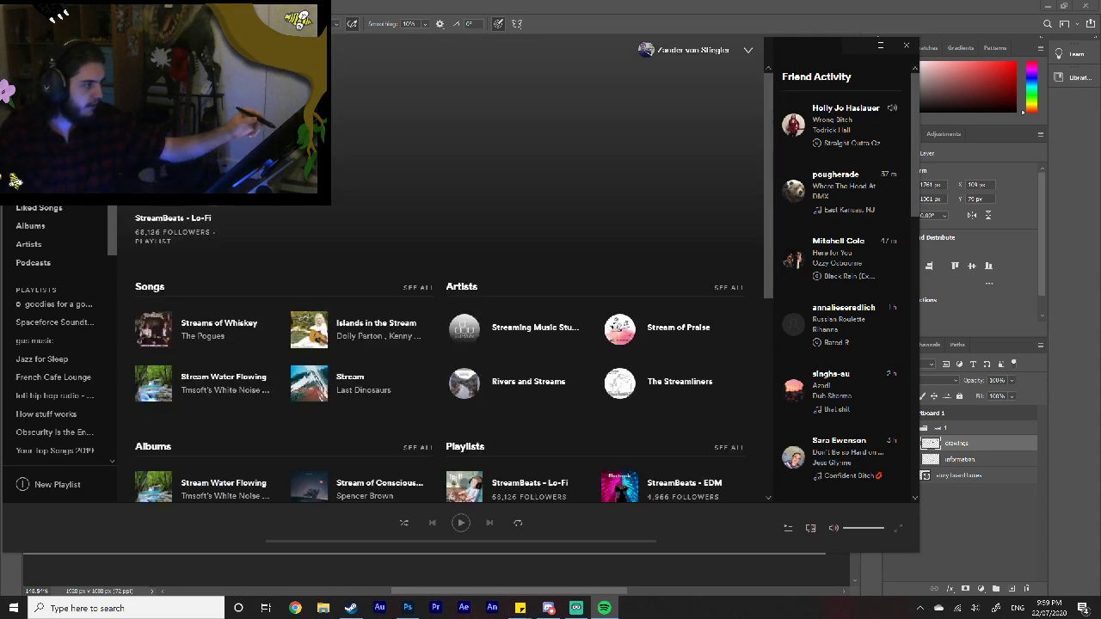
pyautogui.click(464, 488)
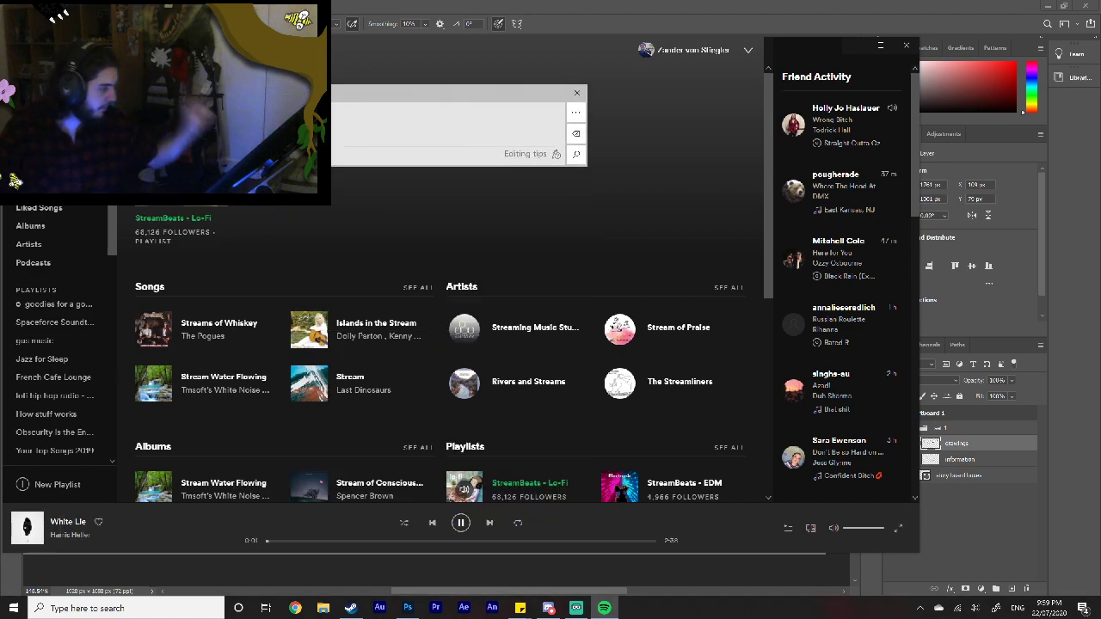
pyautogui.click(868, 527)
pyautogui.moveTo(868, 528); pyautogui.dragTo(876, 528)
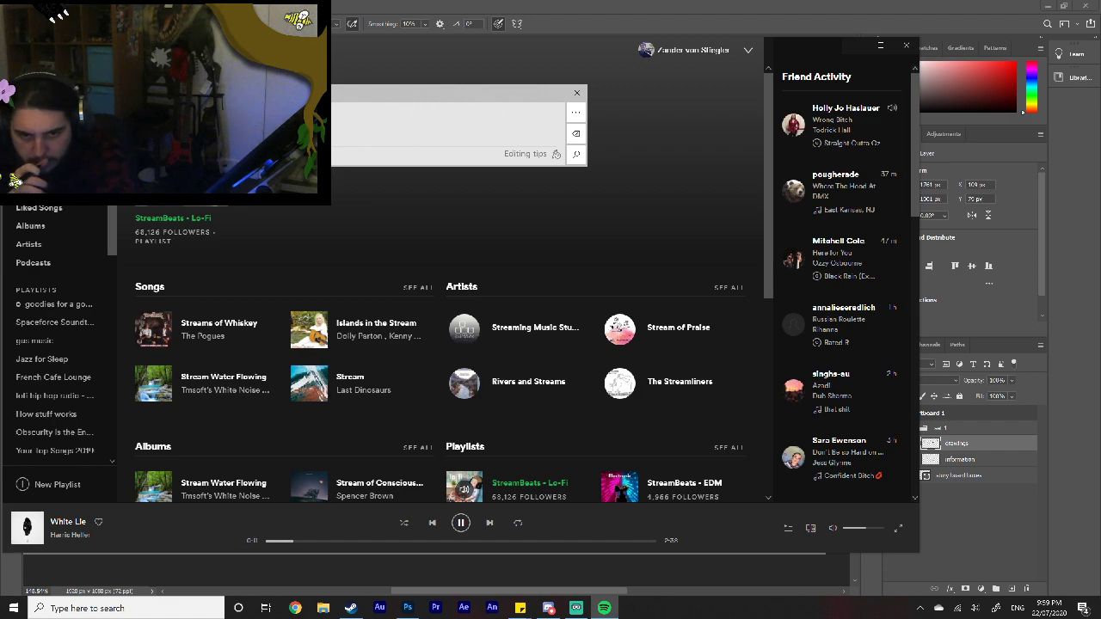
pyautogui.click(577, 608)
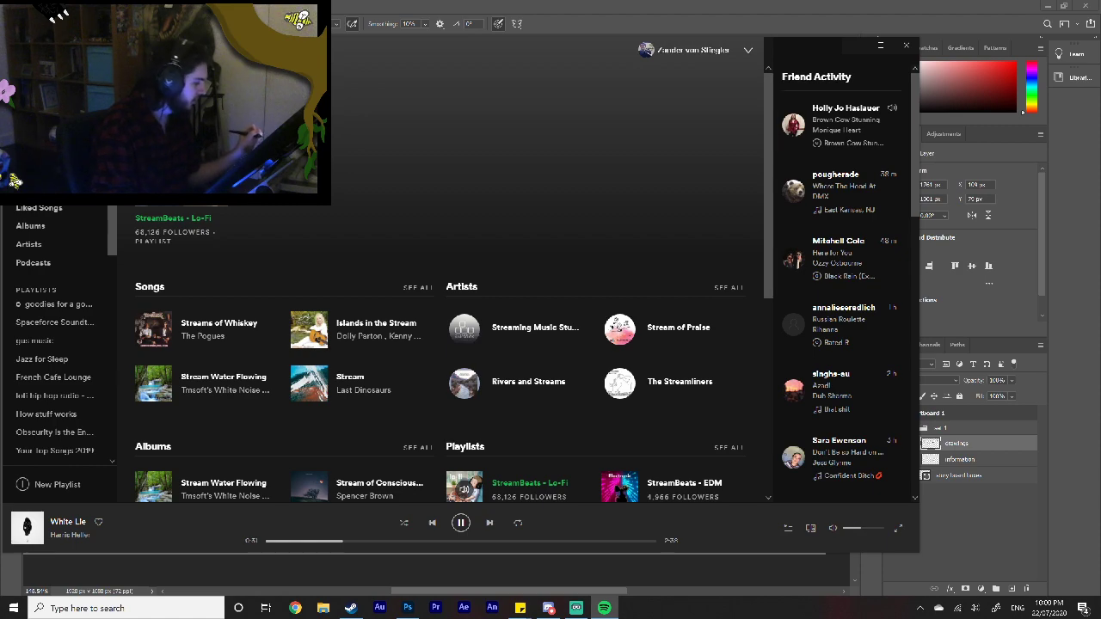
pyautogui.click(851, 47)
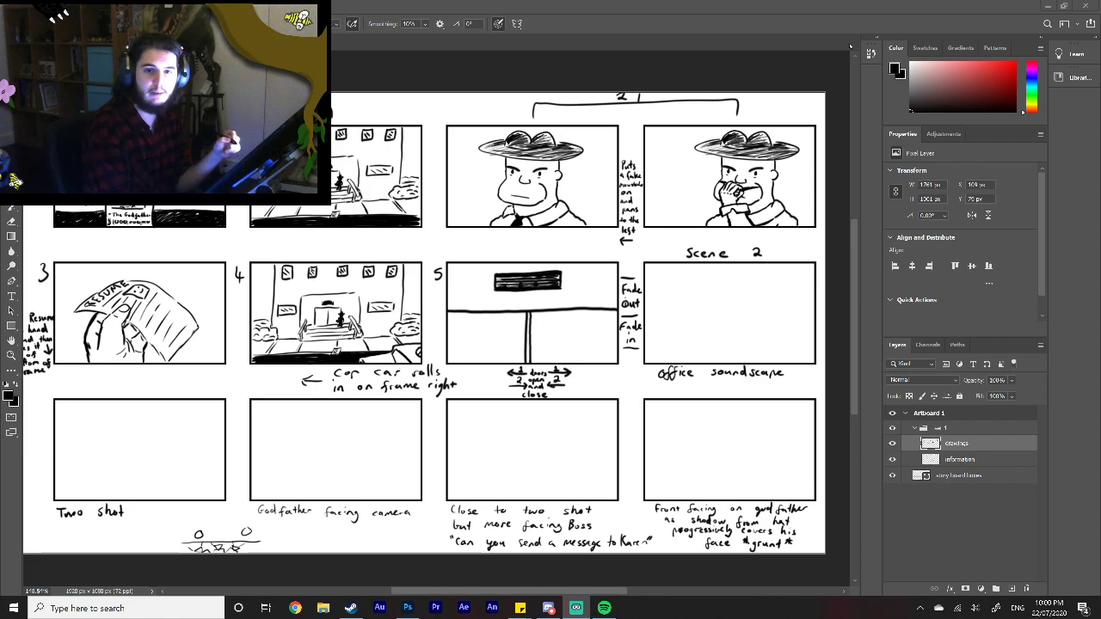
# Step: Open a Chrome window and dock it side by side with the Photoshop storyboard
pyautogui.moveTo(456, 588)
pyautogui.mouseDown()
pyautogui.moveTo(389, 592)
pyautogui.moveTo(497, 589)
pyautogui.moveTo(438, 582)
pyautogui.mouseUp()
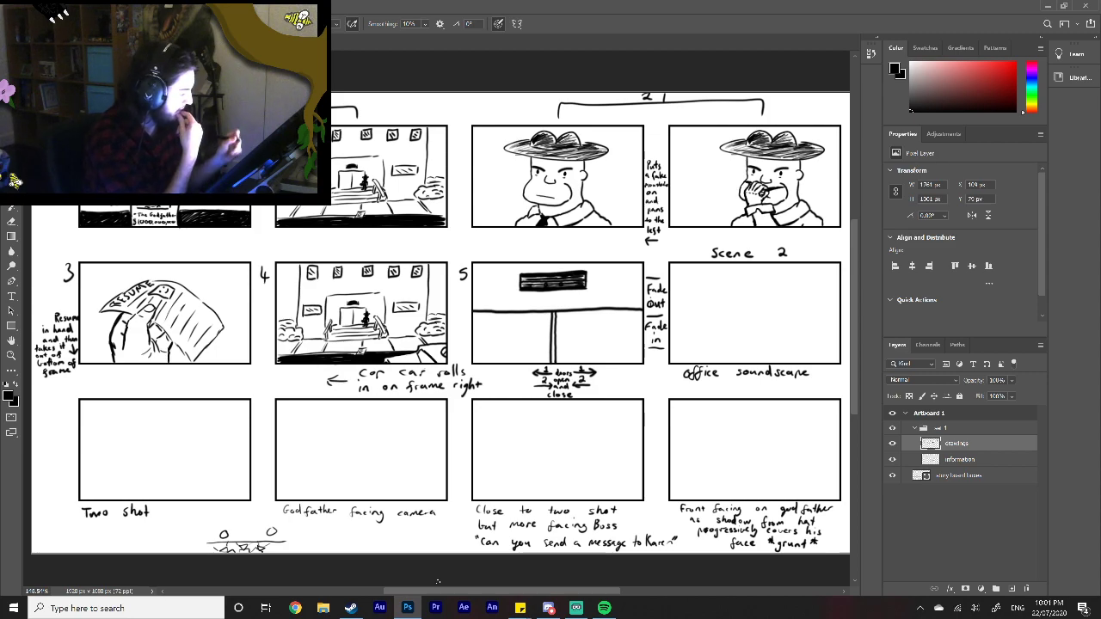
pyautogui.moveTo(457, 590); pyautogui.dragTo(482, 582)
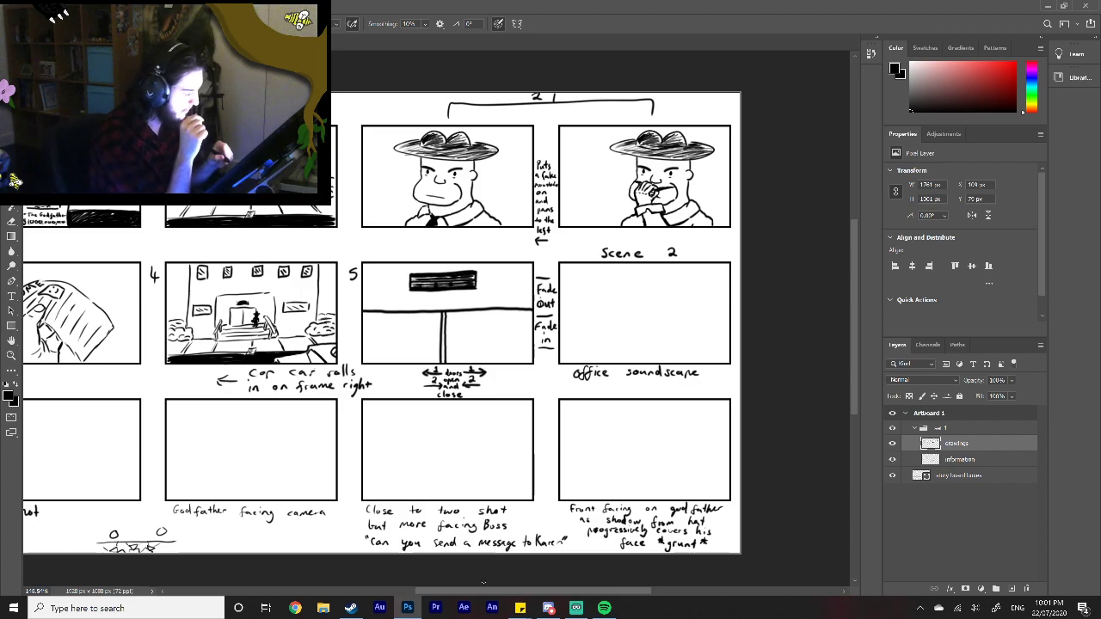
pyautogui.click(295, 608)
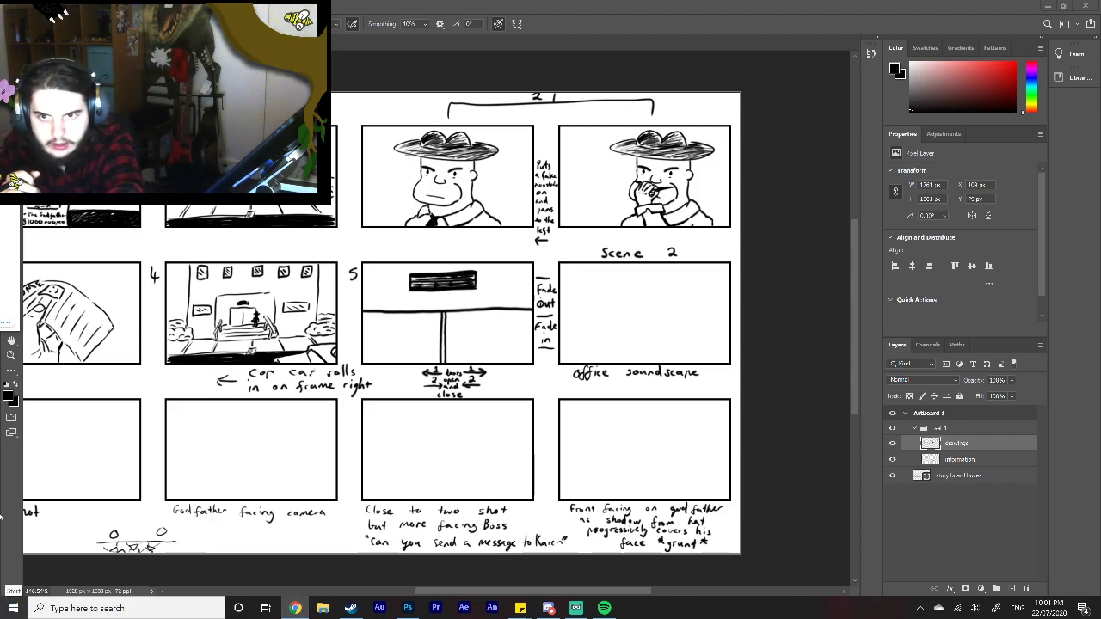
pyautogui.moveTo(0, 191); pyautogui.dragTo(1046, 259)
pyautogui.moveTo(1096, 226); pyautogui.dragTo(1100, 225)
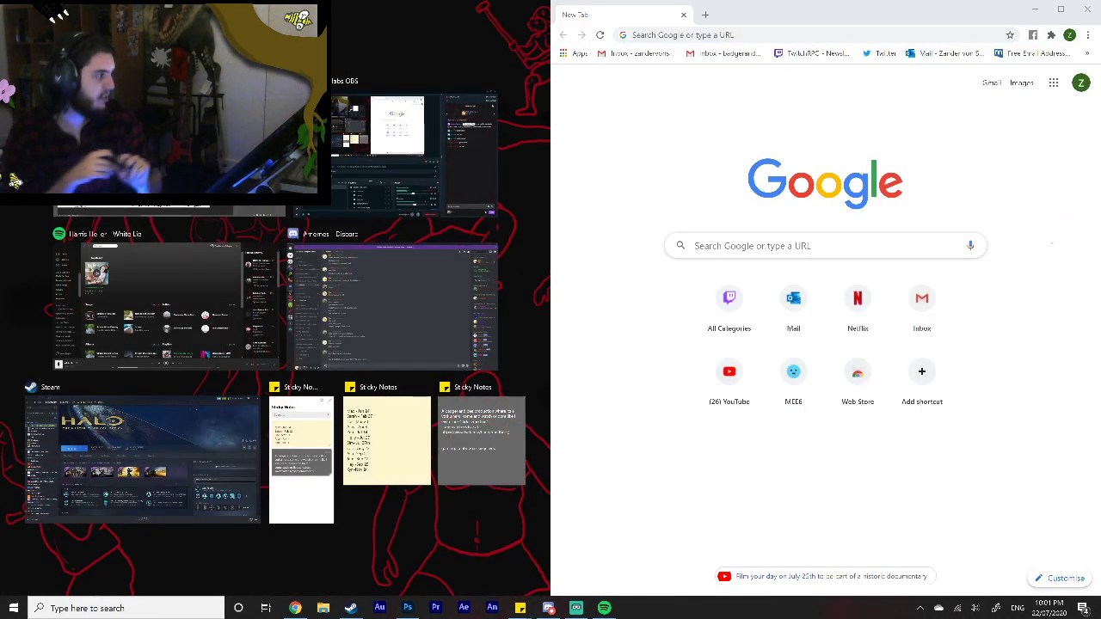
# Step: Search Google for "office scene" and show the image results
pyautogui.click(777, 33)
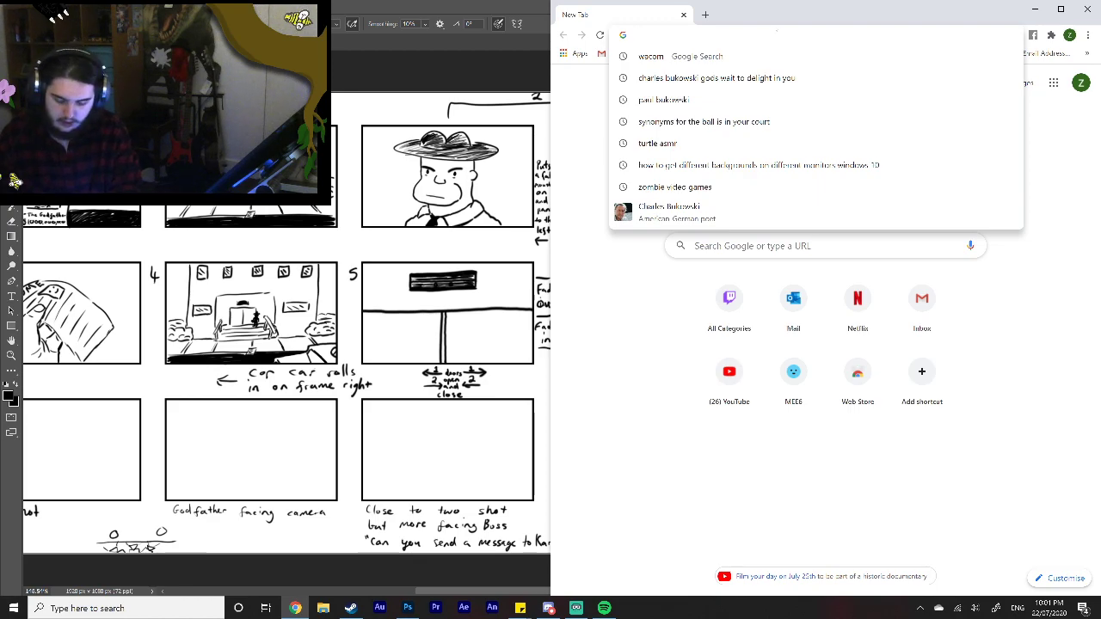
pyautogui.write('office scene')
pyautogui.press('Return')
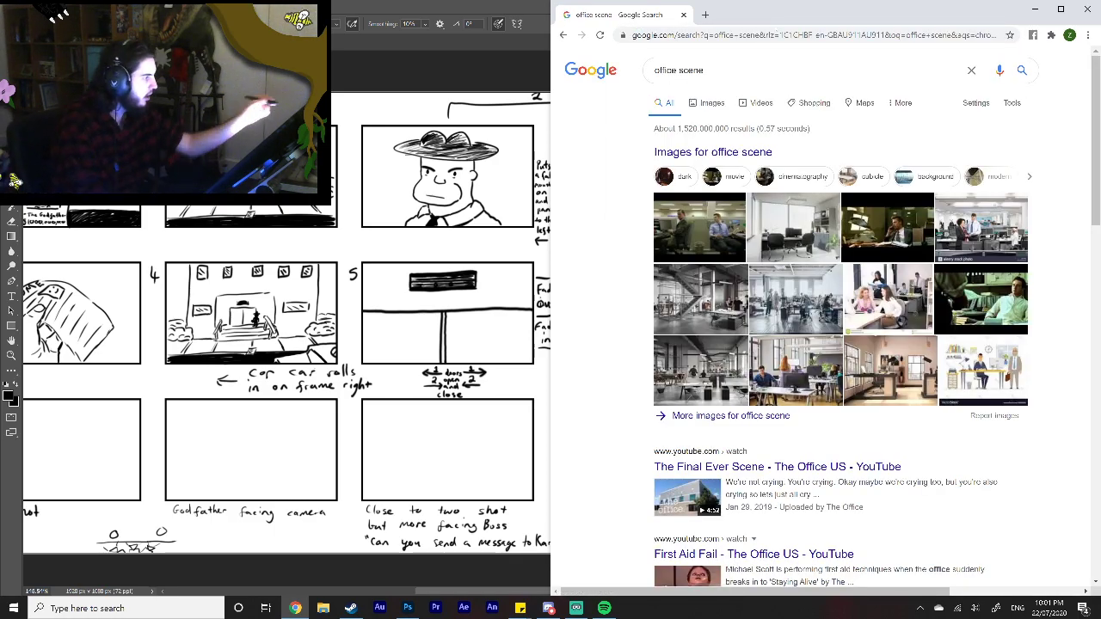
pyautogui.click(704, 102)
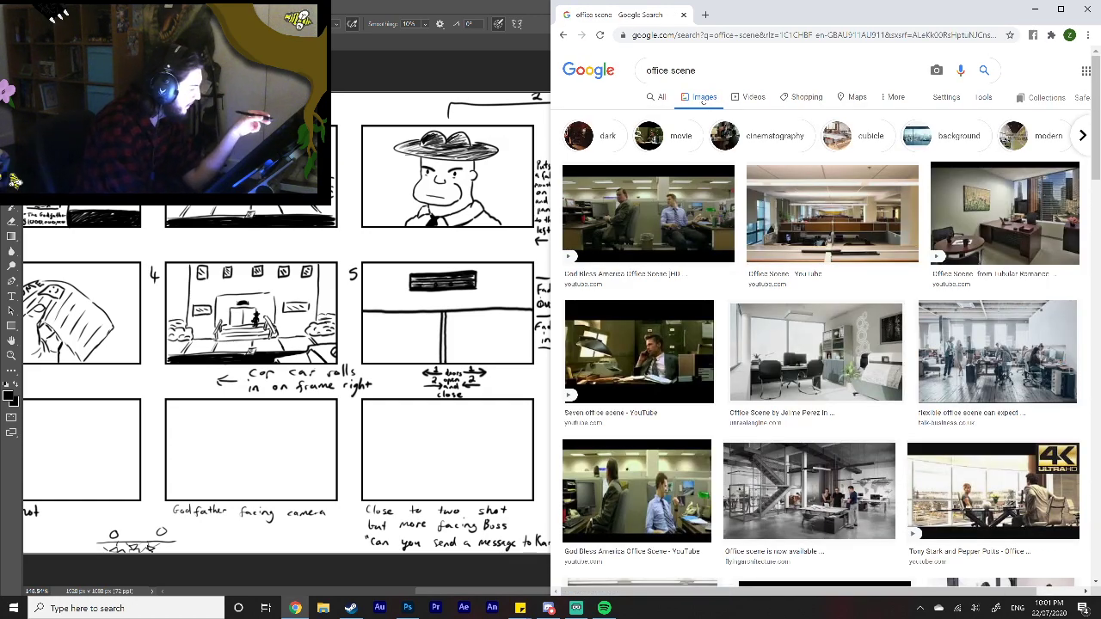
# Step: Preview the God Bless America office scene image and look through the other results for a usable office reference
pyautogui.click(656, 492)
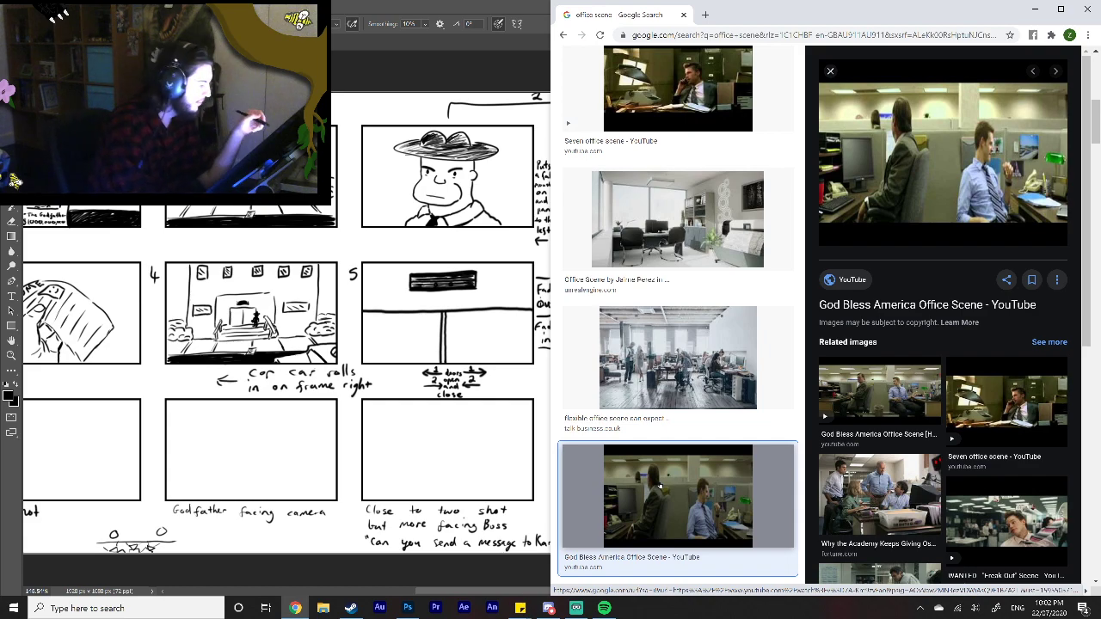
pyautogui.scroll(-3, 791, 381)
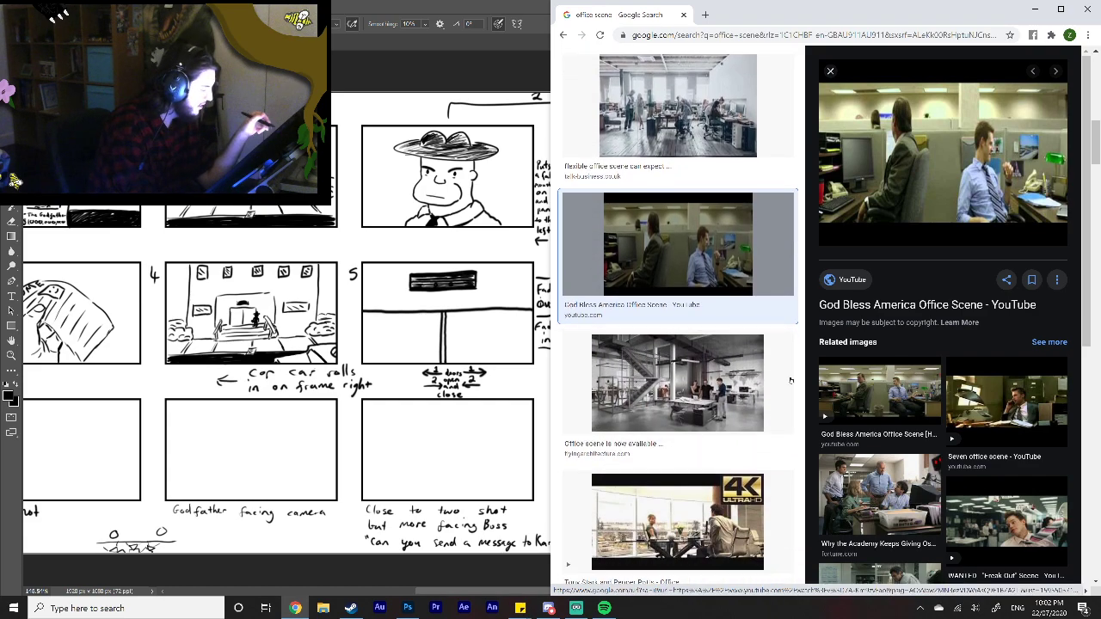
pyautogui.scroll(-5, 790, 380)
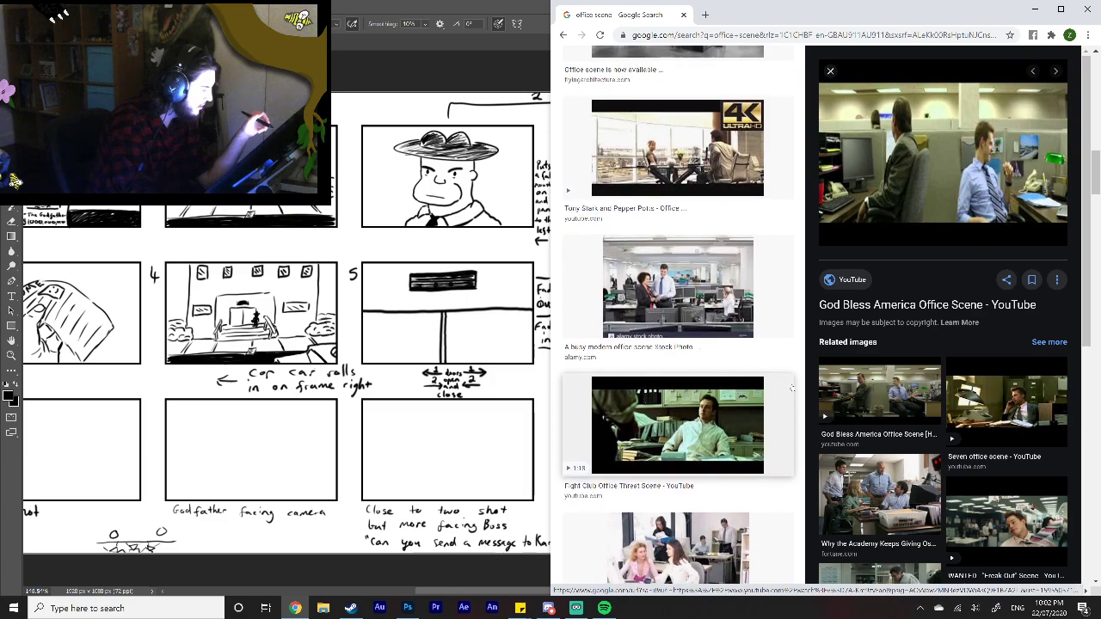
pyautogui.scroll(-1, 793, 387)
pyautogui.scroll(-3, 793, 385)
pyautogui.scroll(10, 797, 389)
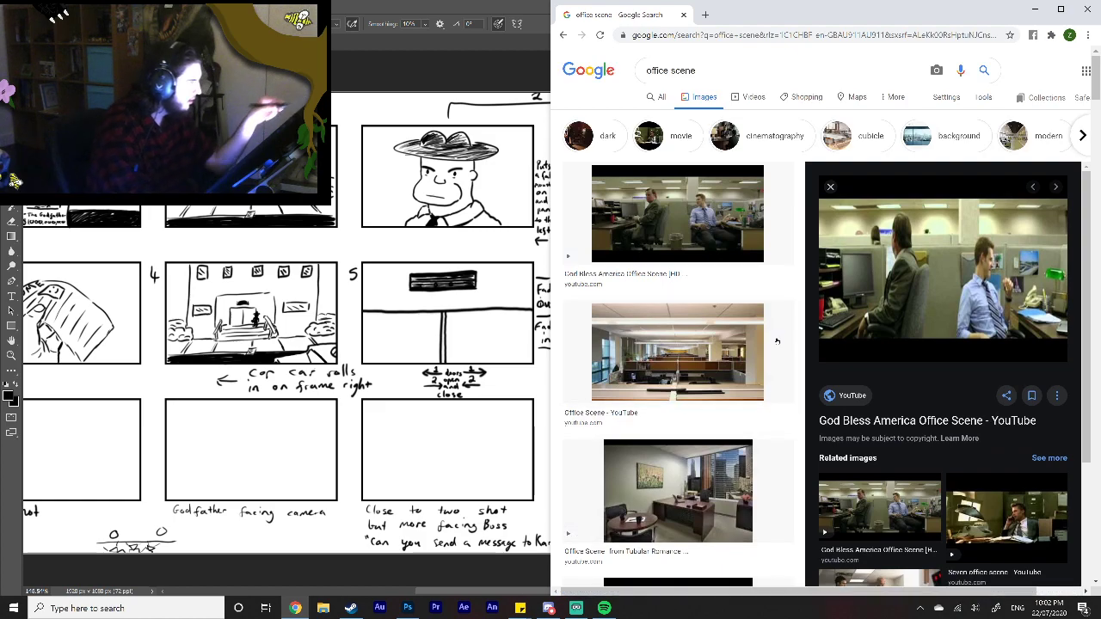
# Step: Refine the image search to "office scene stock image"
pyautogui.click(694, 83)
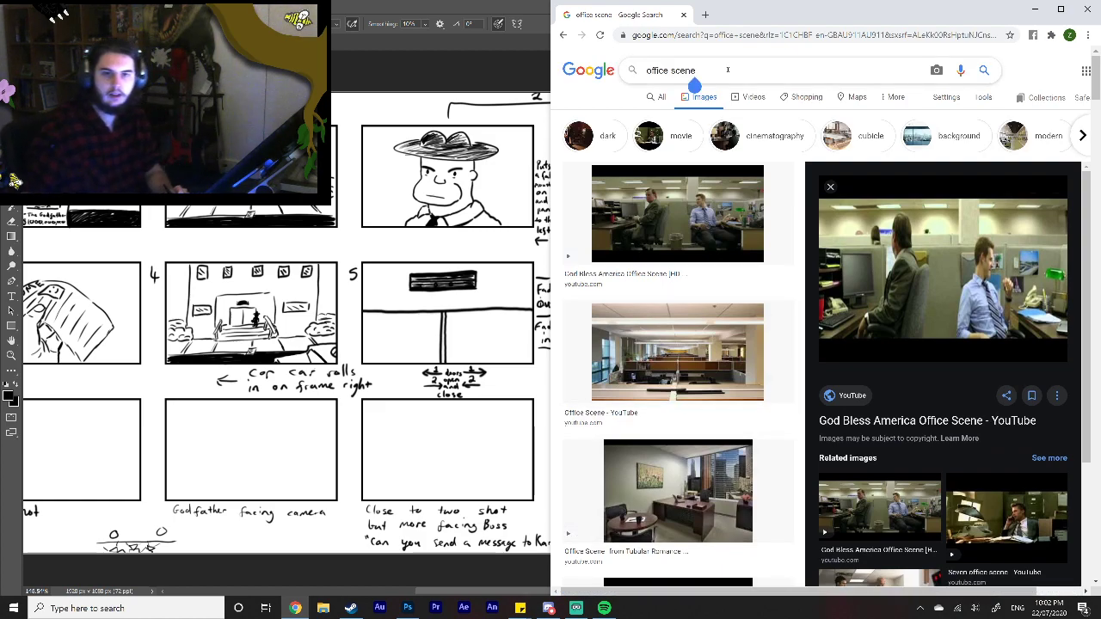
pyautogui.write('stock im')
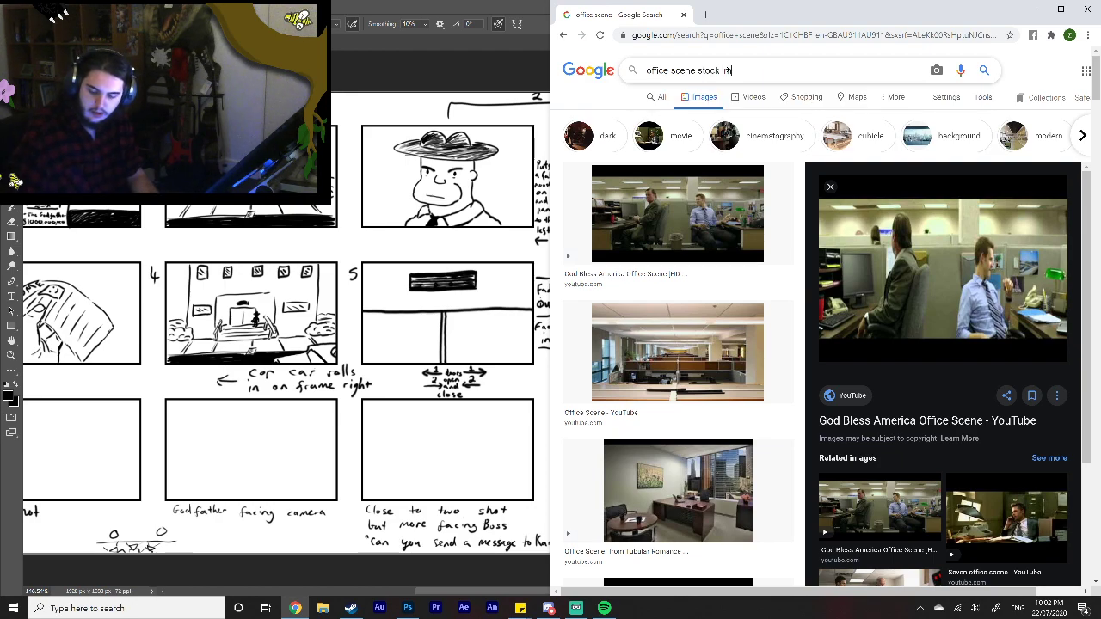
pyautogui.press('Return')
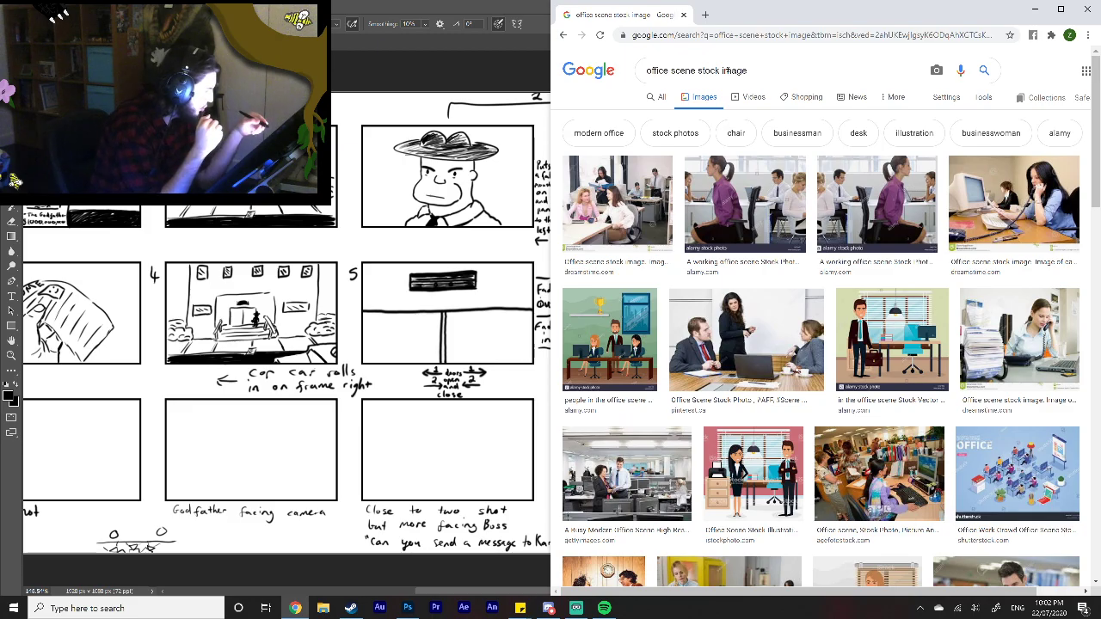
# Step: Look through the stock image results for an office layout suited to the storyboard
pyautogui.scroll(-1, 814, 444)
pyautogui.scroll(-3, 813, 445)
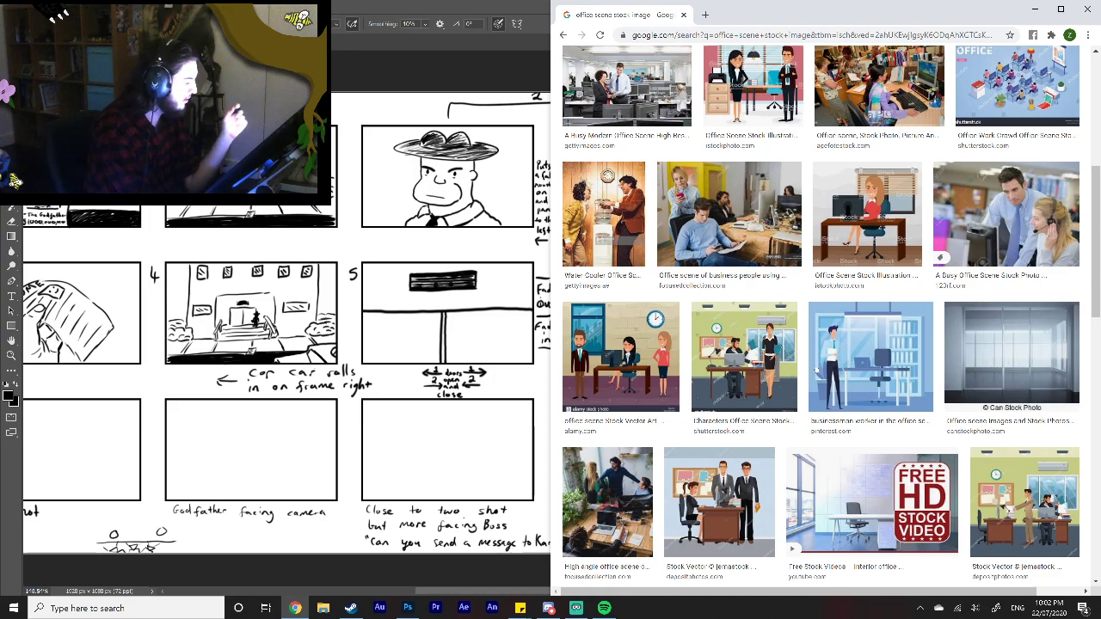
pyautogui.scroll(-1, 826, 318)
pyautogui.scroll(-4, 821, 316)
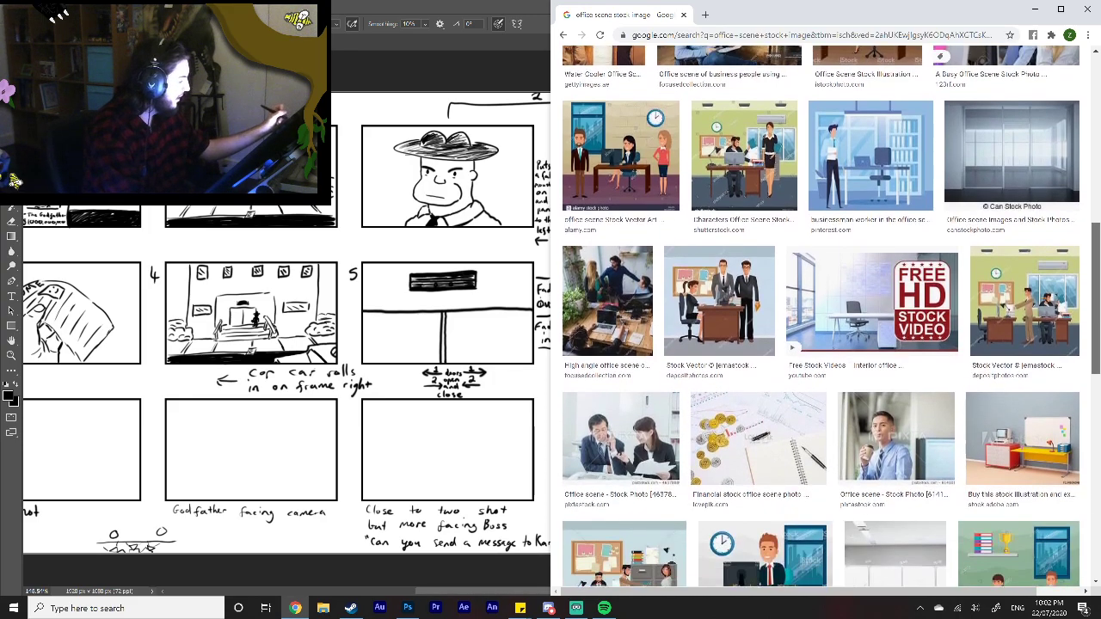
pyautogui.scroll(-1, 821, 316)
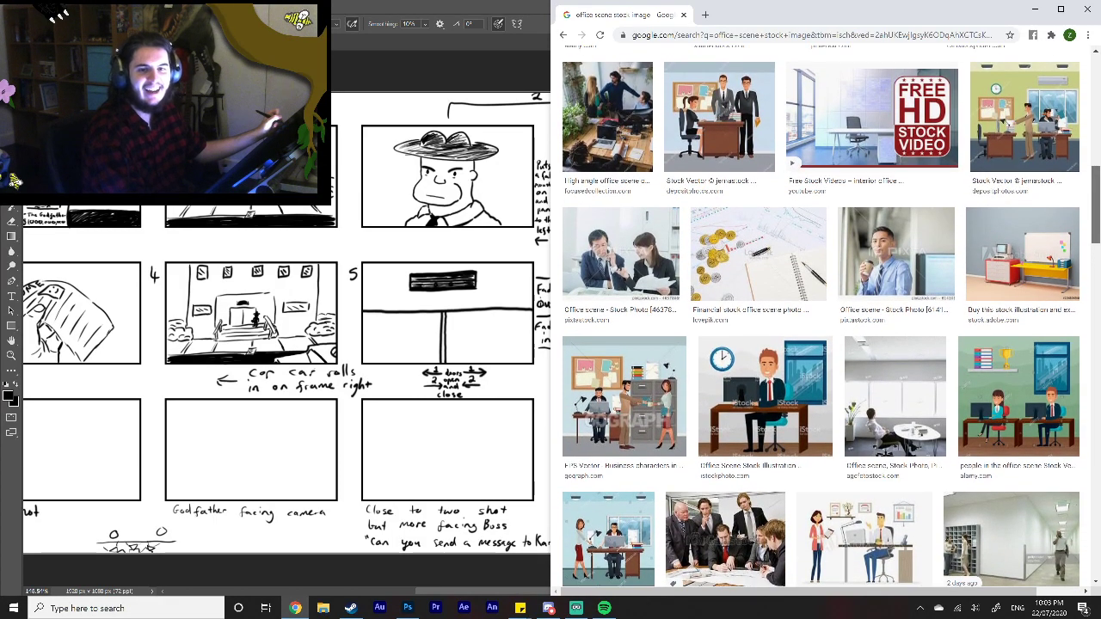
pyautogui.scroll(1, 821, 316)
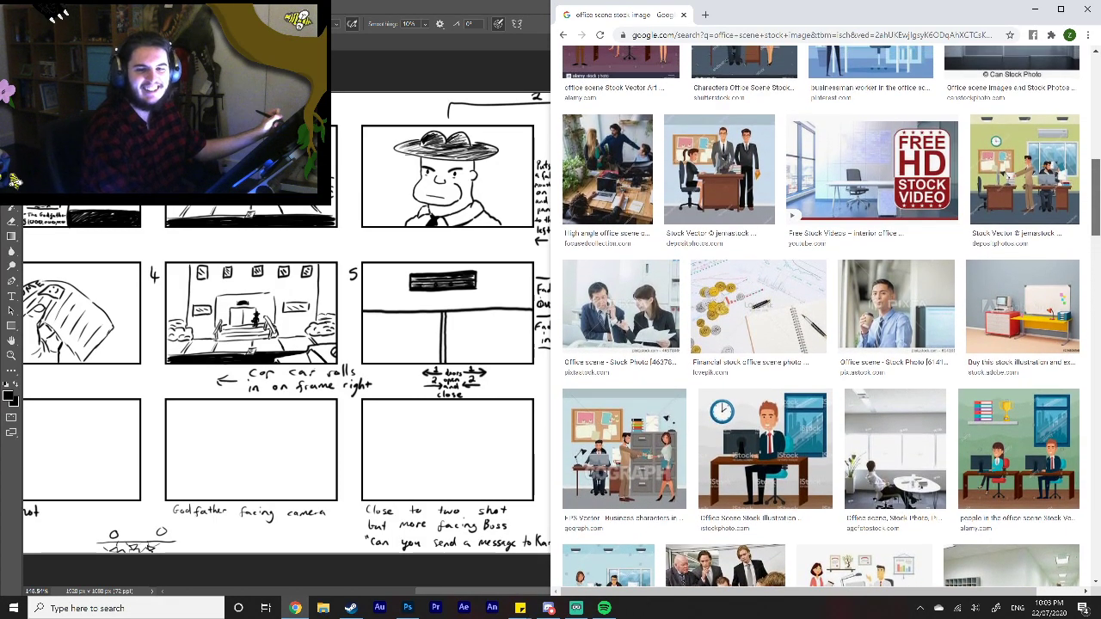
pyautogui.scroll(1, 821, 316)
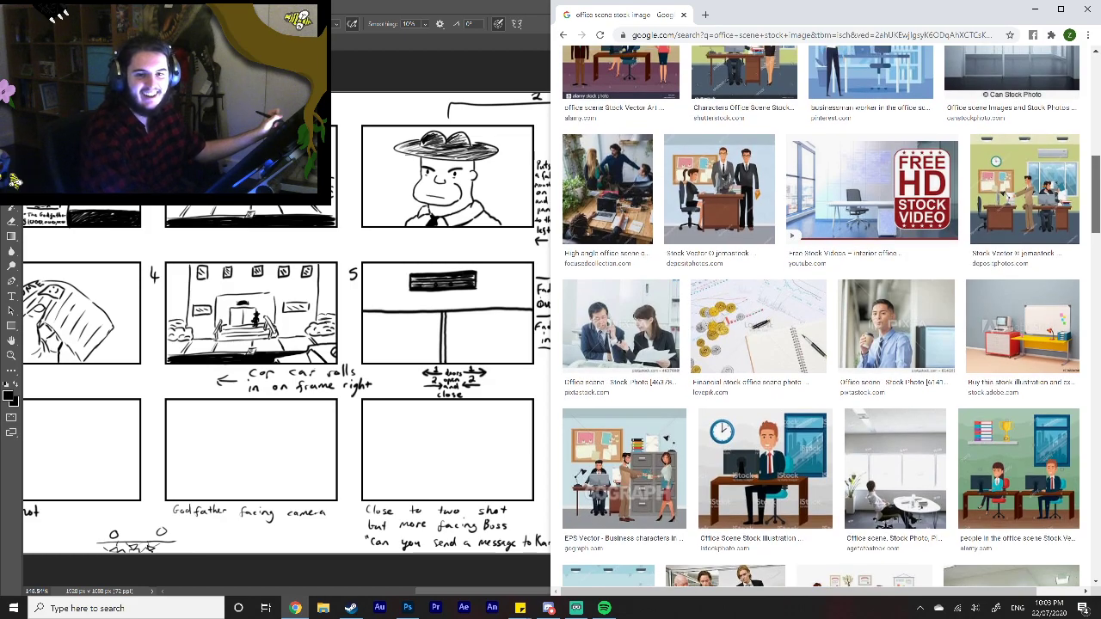
pyautogui.scroll(5, 821, 315)
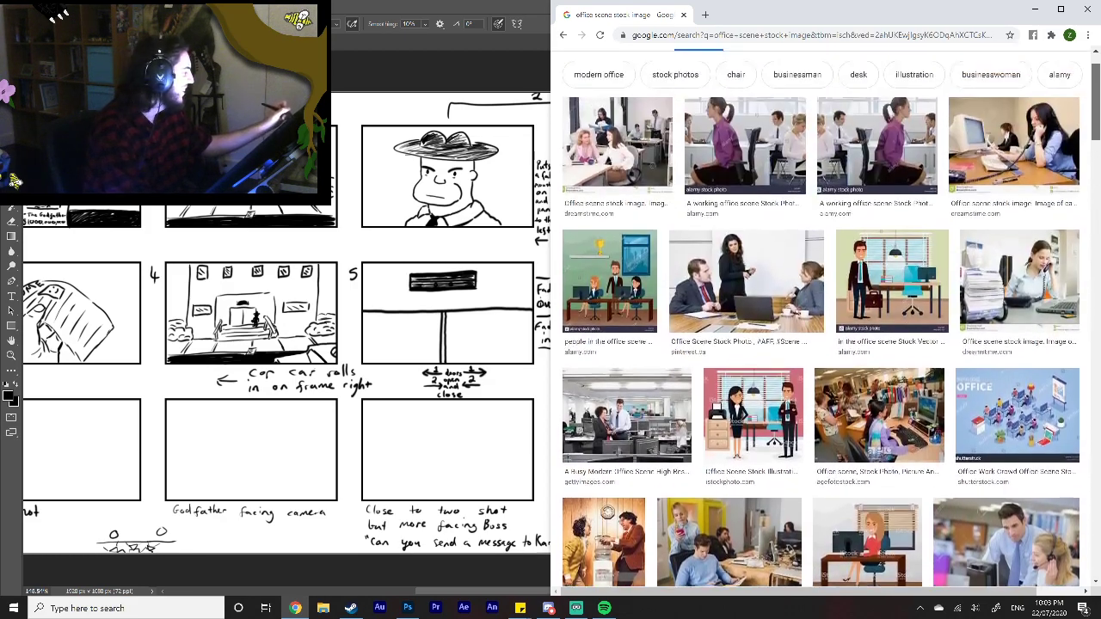
pyautogui.scroll(1, 821, 339)
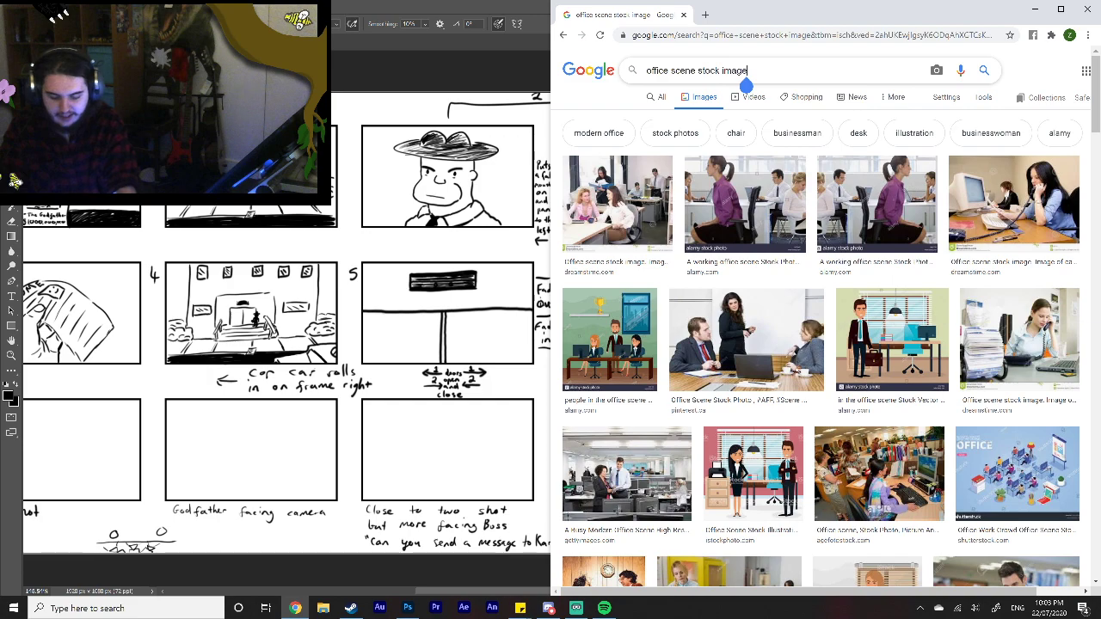
# Step: Extend the image search to "office scene stock image partitions"
pyautogui.write('p')
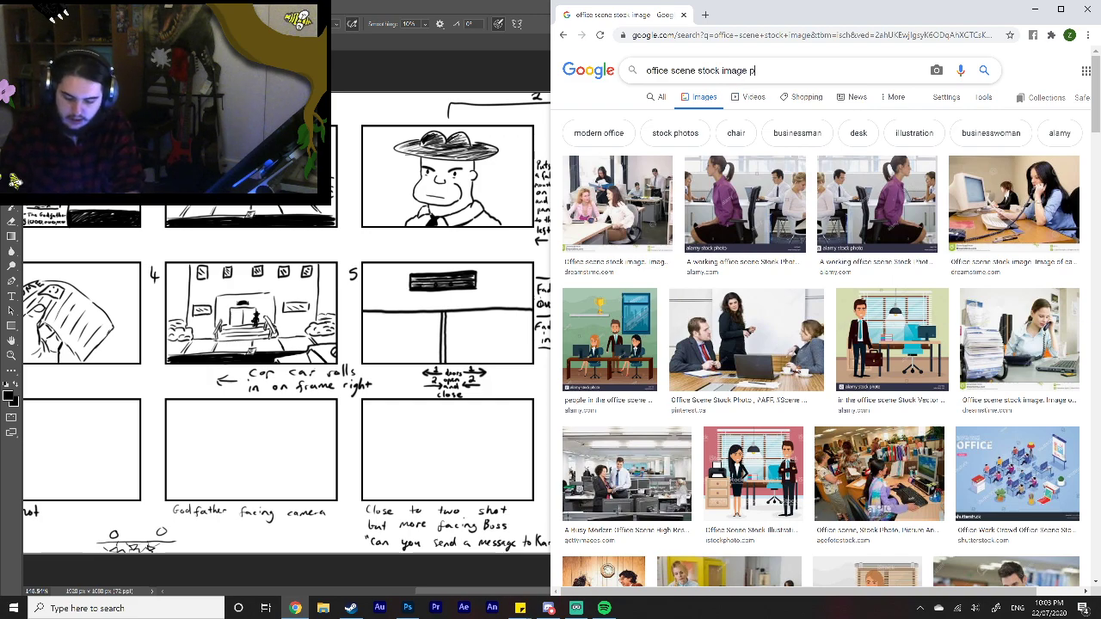
pyautogui.write('artitions')
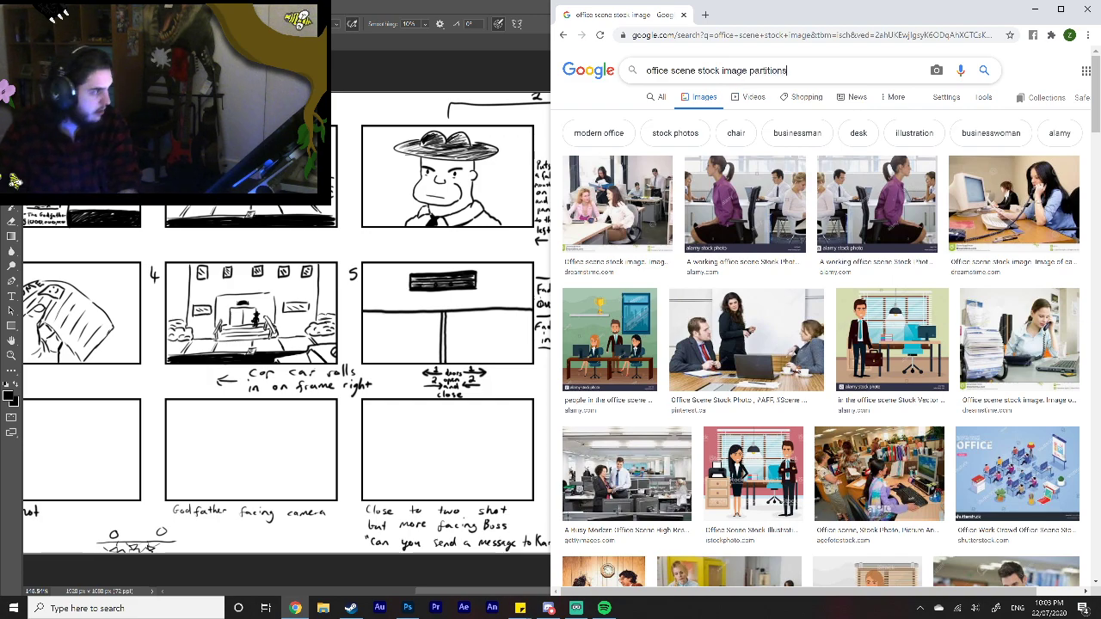
pyautogui.press('Return')
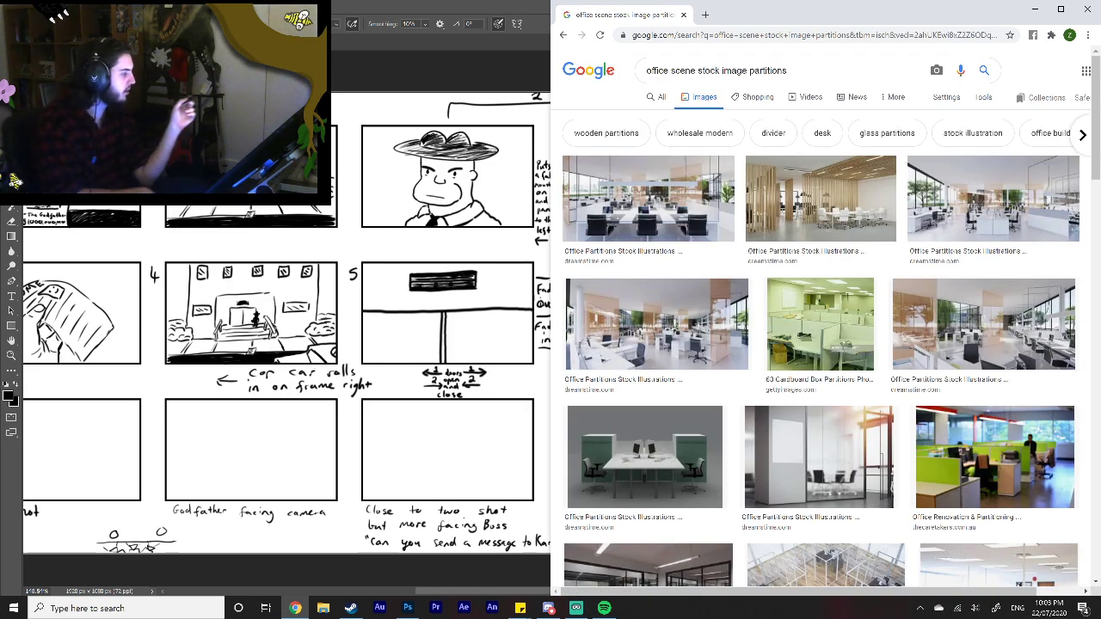
# Step: Copy the green-tinted Getty Images photo of office cubicle partitions and paste it into the Photoshop storyboard above the drawings layer
pyautogui.click(819, 324)
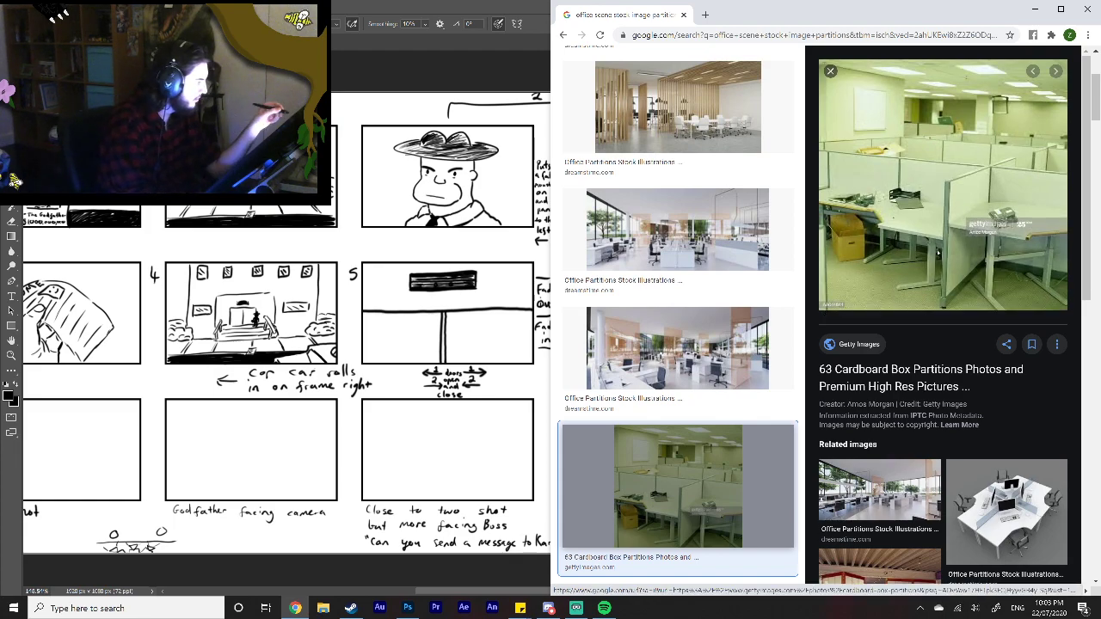
pyautogui.rightClick(937, 251)
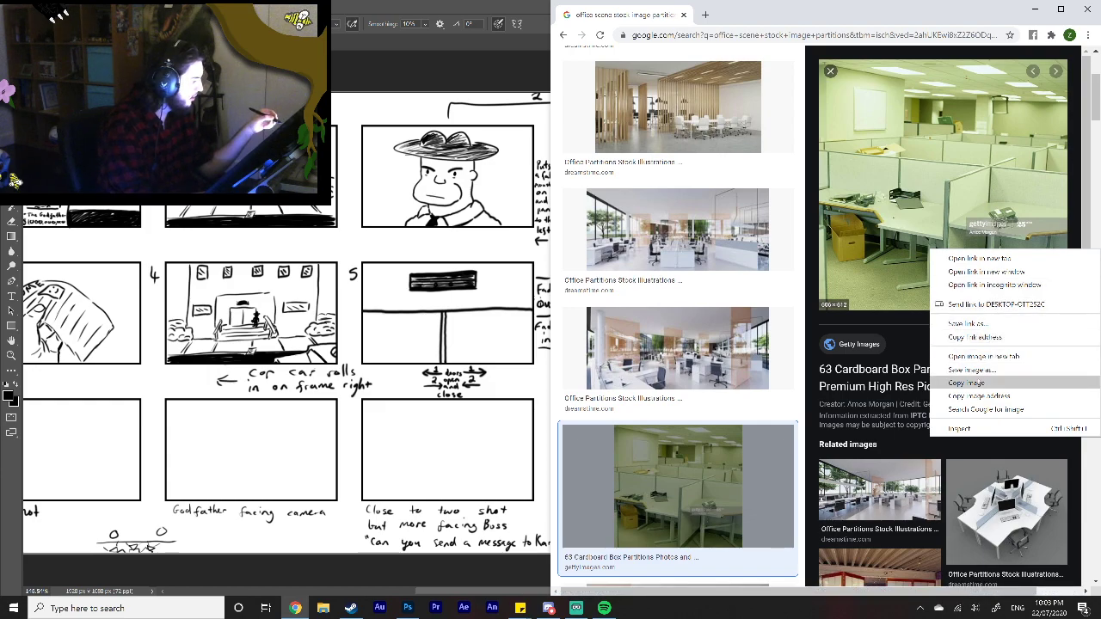
pyautogui.click(966, 383)
pyautogui.click(1034, 9)
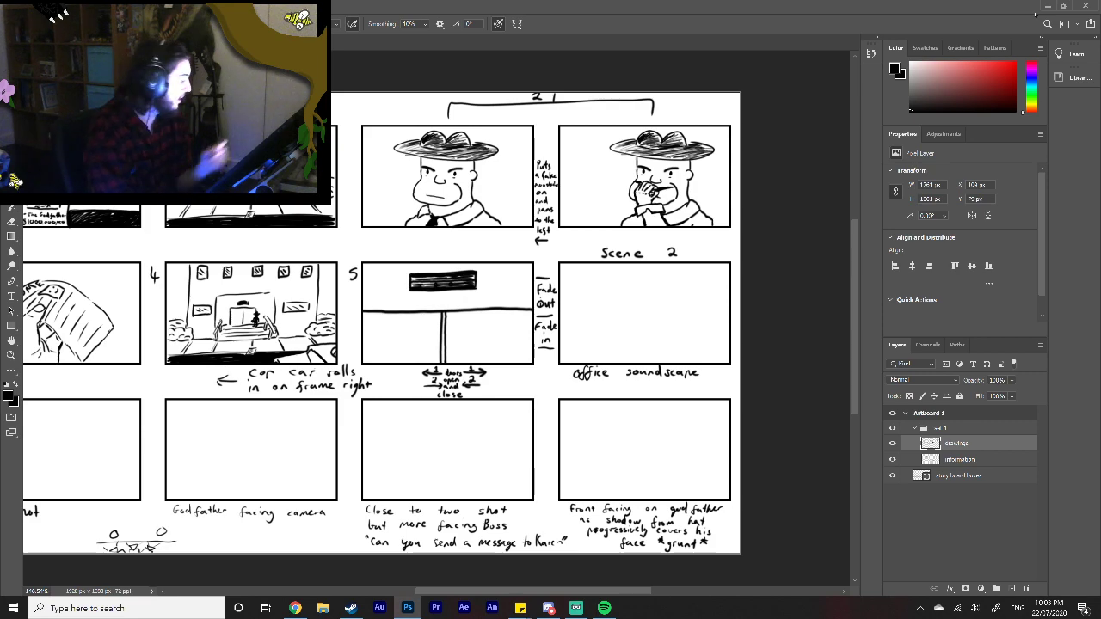
pyautogui.rightClick(956, 519)
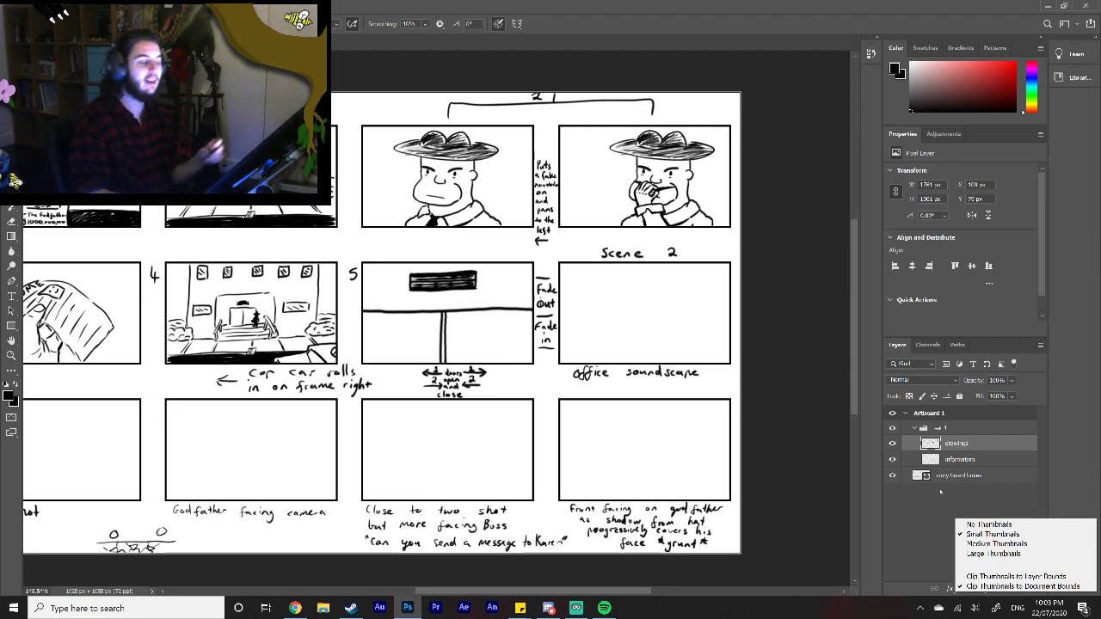
pyautogui.click(783, 446)
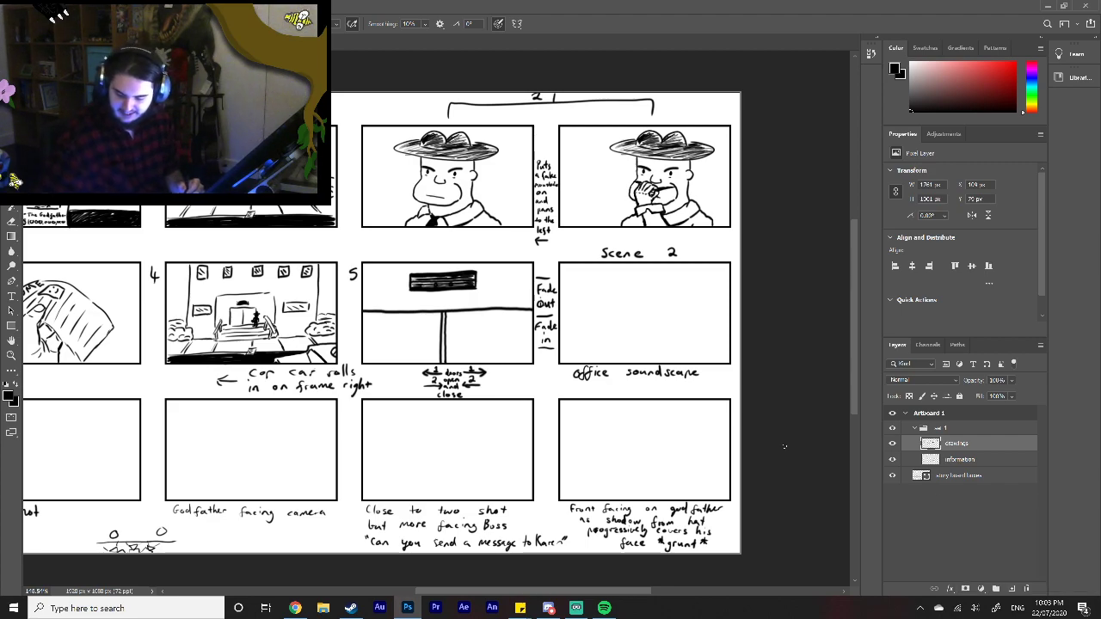
pyautogui.hotkey('ctrl', 'v')
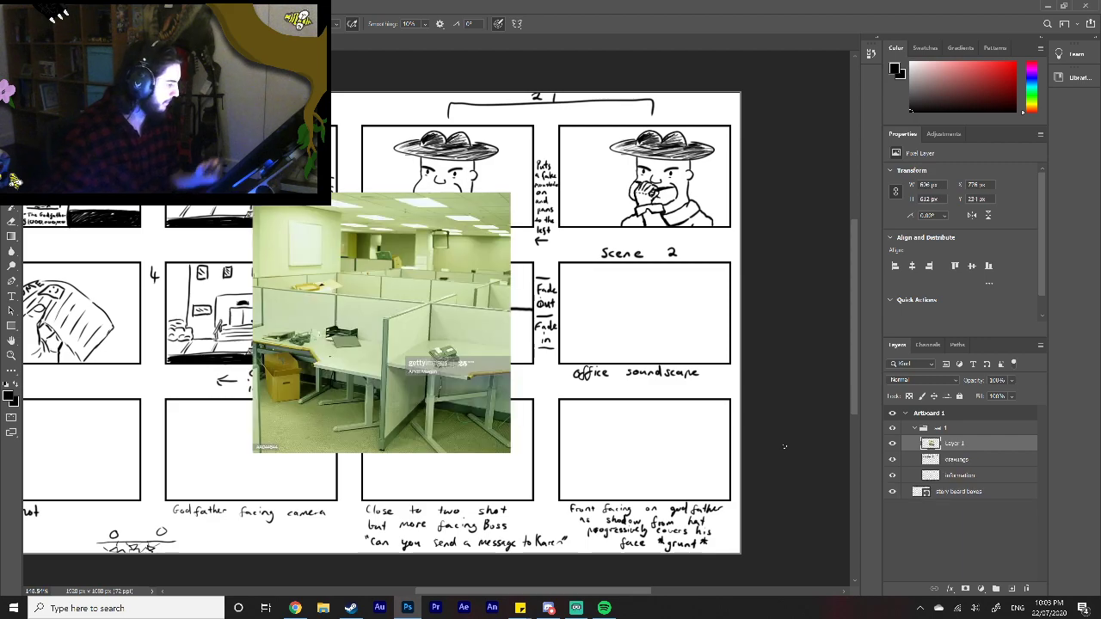
# Step: Scale the pasted office photo to about half size and place it beside the empty Scene 2 frame
pyautogui.press('v')
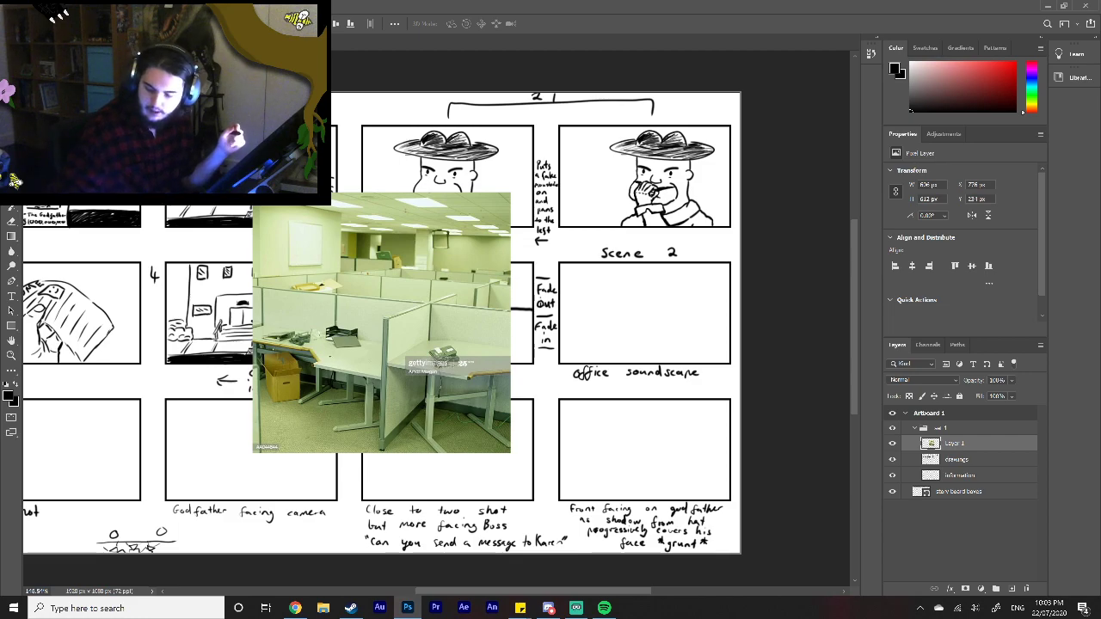
pyautogui.hotkey('ctrl', 't')
pyautogui.moveTo(510, 194); pyautogui.dragTo(381, 327)
pyautogui.moveTo(339, 408); pyautogui.dragTo(512, 331)
pyautogui.click(568, 23)
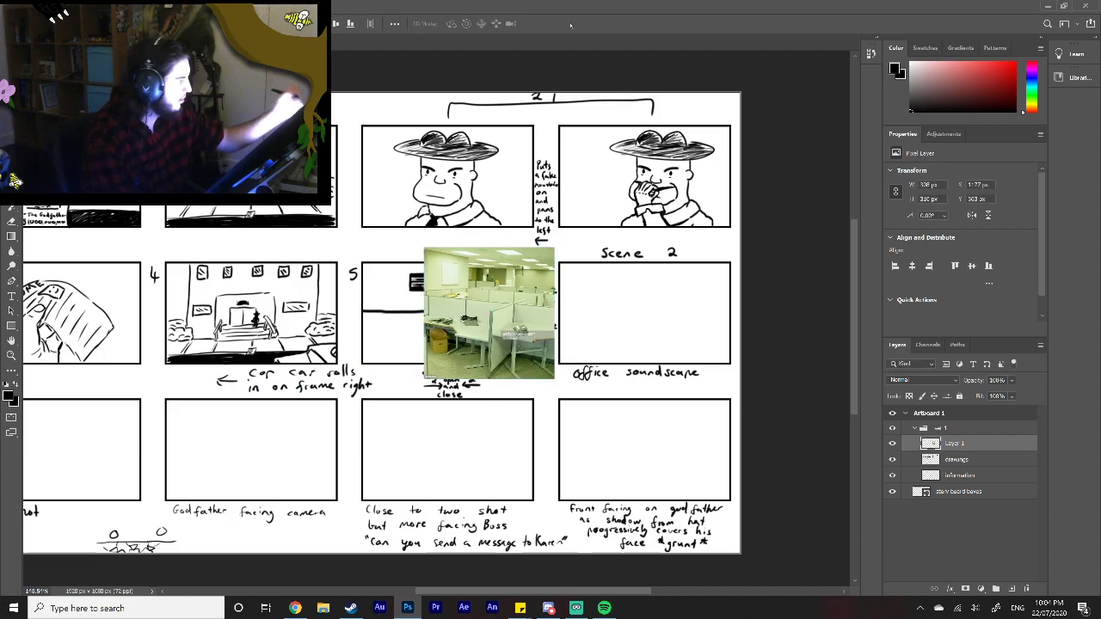
# Step: On the drawings layer, brush a thin upright partition post near the middle of the Scene 2 frame, with both ends closed
pyautogui.click(983, 460)
pyautogui.press('z')
pyautogui.click(717, 301)
pyautogui.click(717, 301)
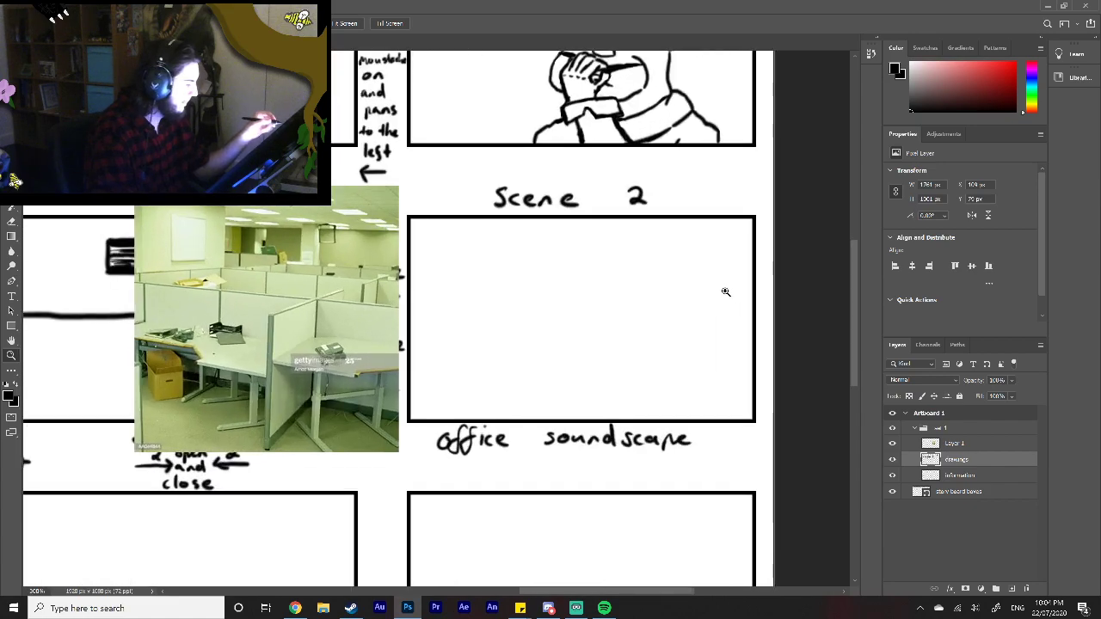
pyautogui.click(742, 318)
pyautogui.rightClick(564, 390)
pyautogui.click(593, 395)
pyautogui.click(817, 315)
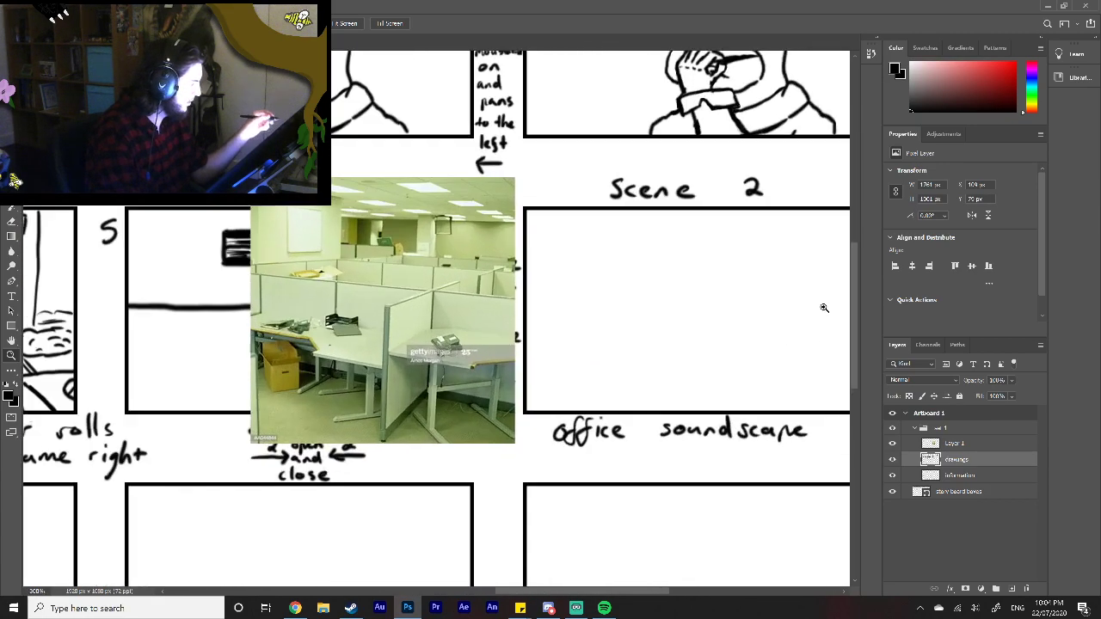
pyautogui.click(817, 315)
pyautogui.moveTo(573, 590); pyautogui.dragTo(582, 592)
pyautogui.click(12, 177)
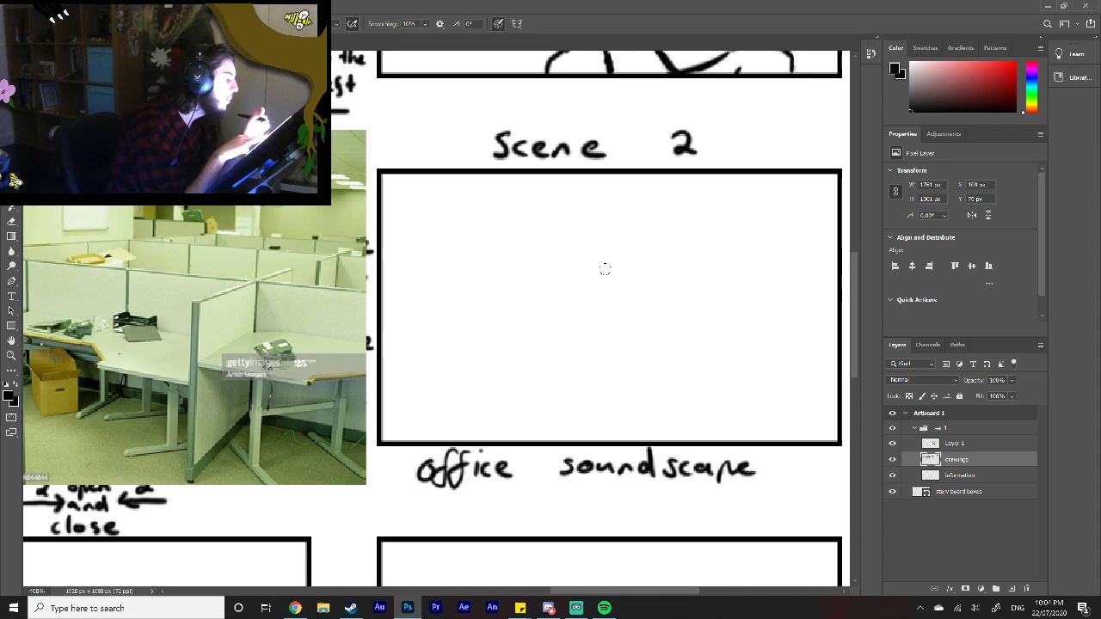
pyautogui.moveTo(602, 250); pyautogui.dragTo(604, 418)
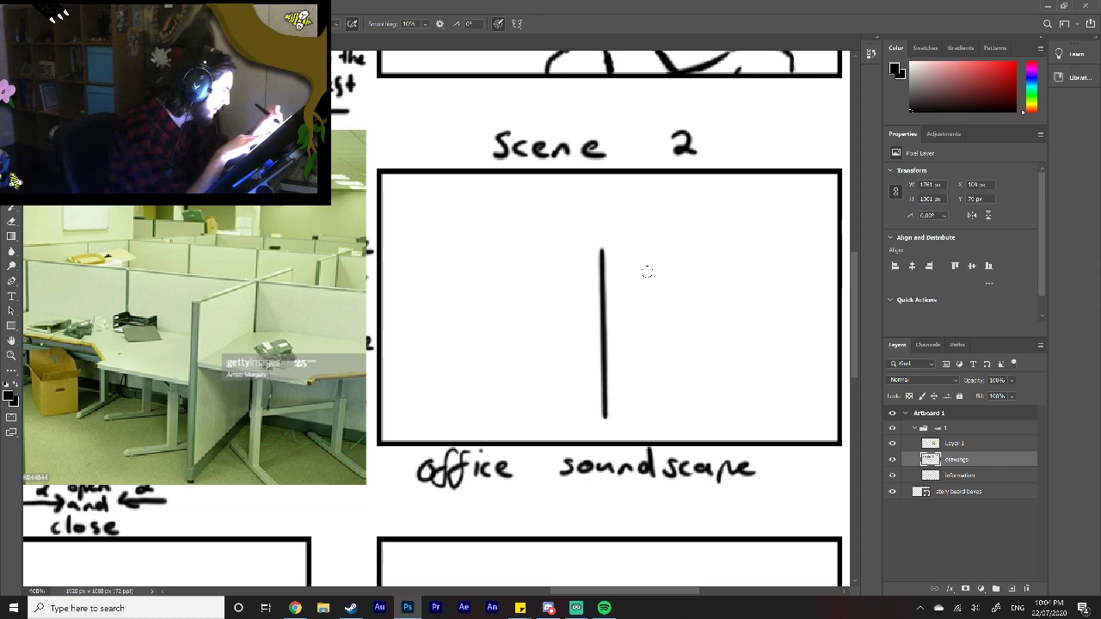
pyautogui.moveTo(633, 248); pyautogui.dragTo(637, 409)
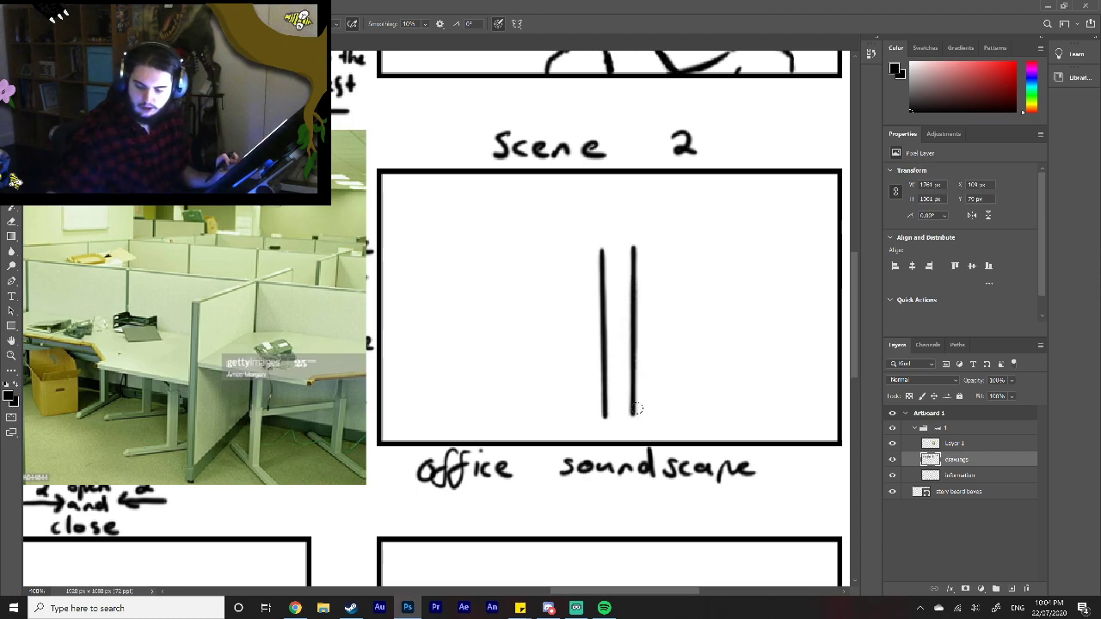
pyautogui.hotkey('ctrl', 'z')
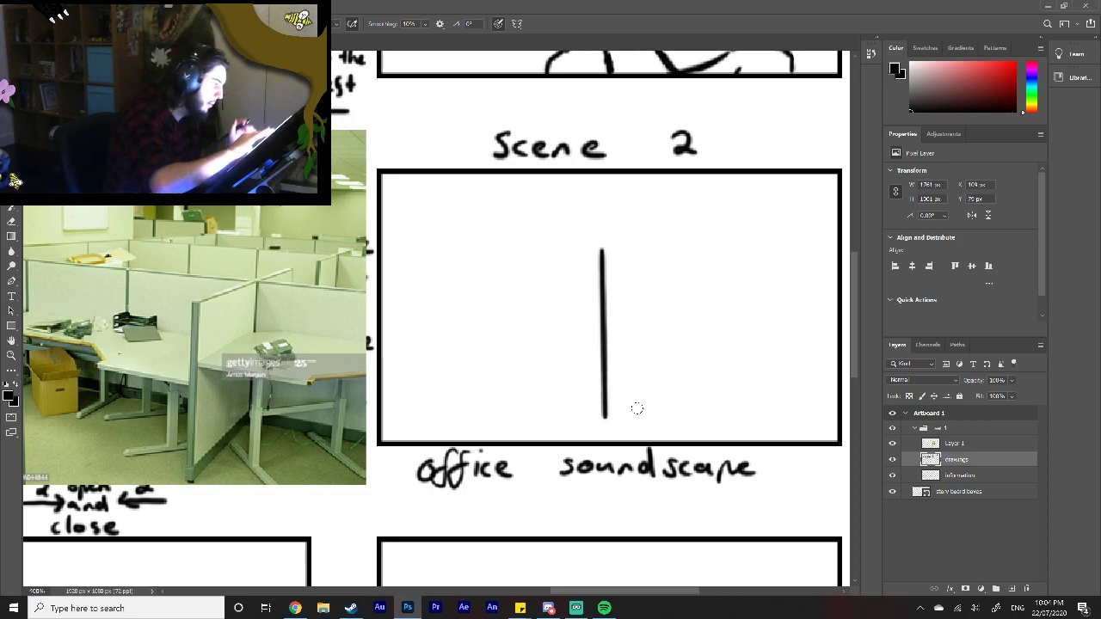
pyautogui.moveTo(613, 254); pyautogui.dragTo(610, 418)
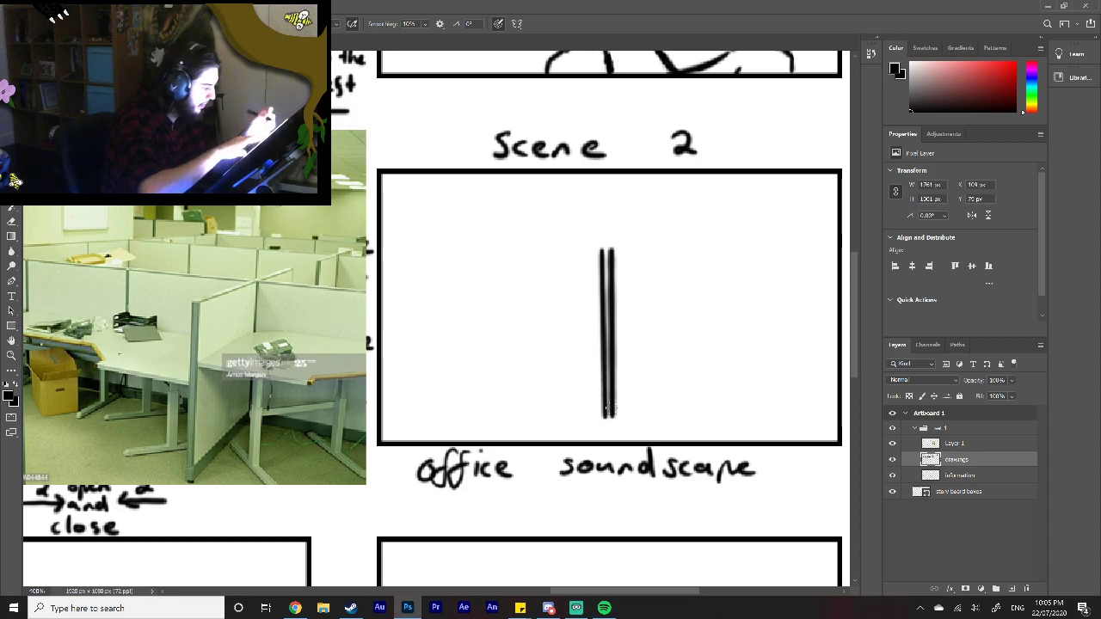
pyautogui.moveTo(604, 250); pyautogui.dragTo(611, 249)
pyautogui.moveTo(602, 410); pyautogui.dragTo(608, 418)
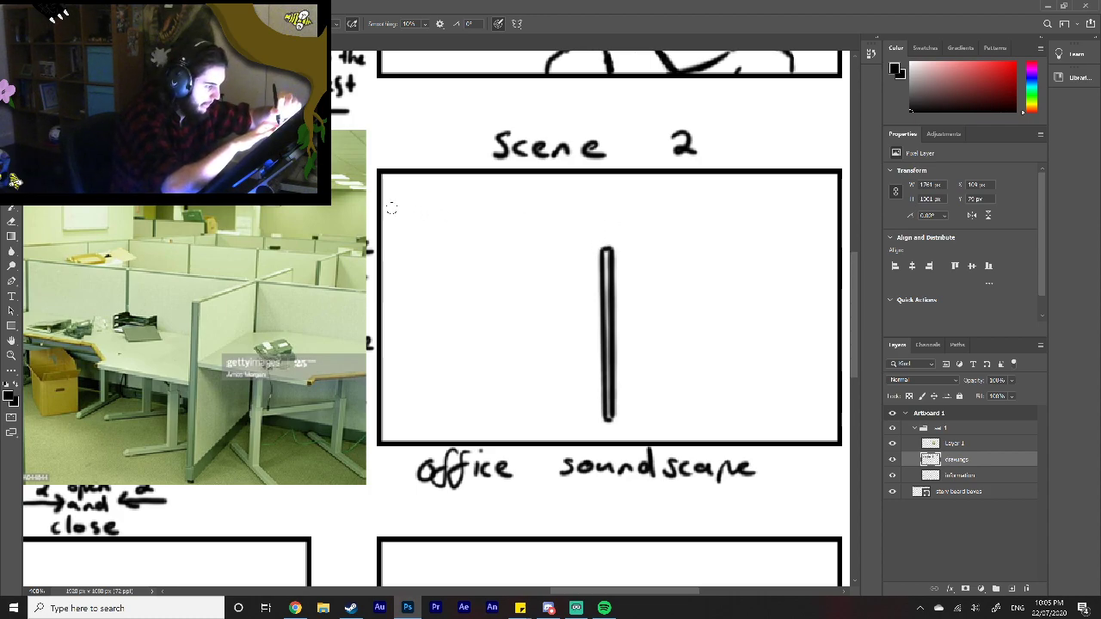
# Step: Draw the partition wall's sloping double-line top rail across the Scene 2 frame and join it to the post with short diagonals
pyautogui.moveTo(385, 214); pyautogui.dragTo(612, 228)
pyautogui.moveTo(383, 207); pyautogui.dragTo(833, 234)
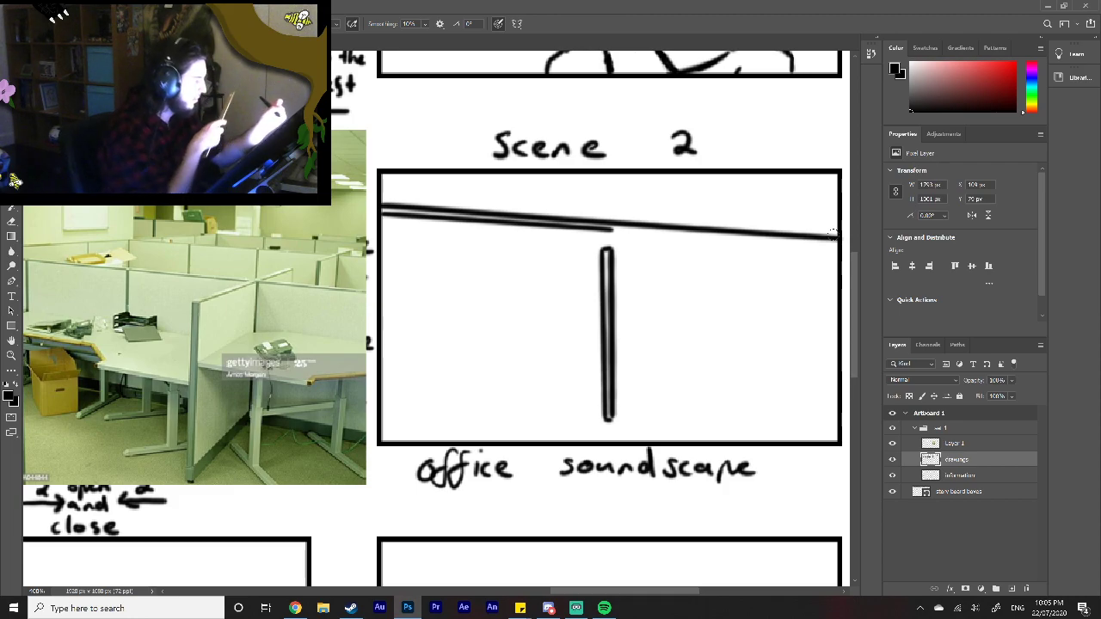
pyautogui.moveTo(607, 243); pyautogui.dragTo(630, 231)
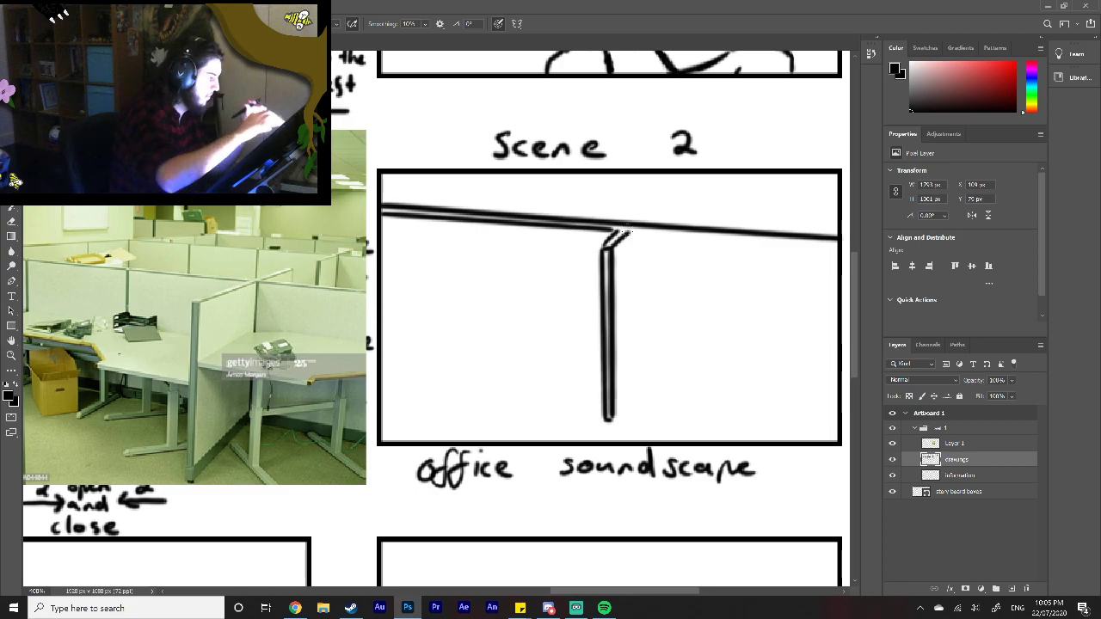
pyautogui.moveTo(626, 233); pyautogui.dragTo(835, 246)
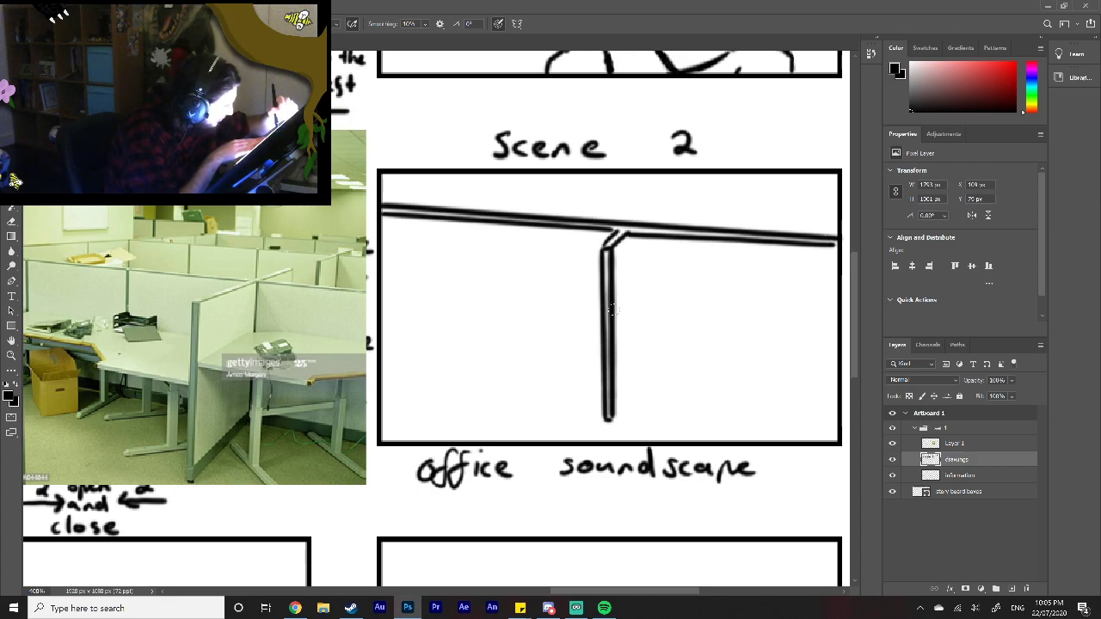
# Step: Draw the divider's receding side panel behind the post and the back edge of the right-hand desk
pyautogui.moveTo(626, 300); pyautogui.dragTo(635, 292)
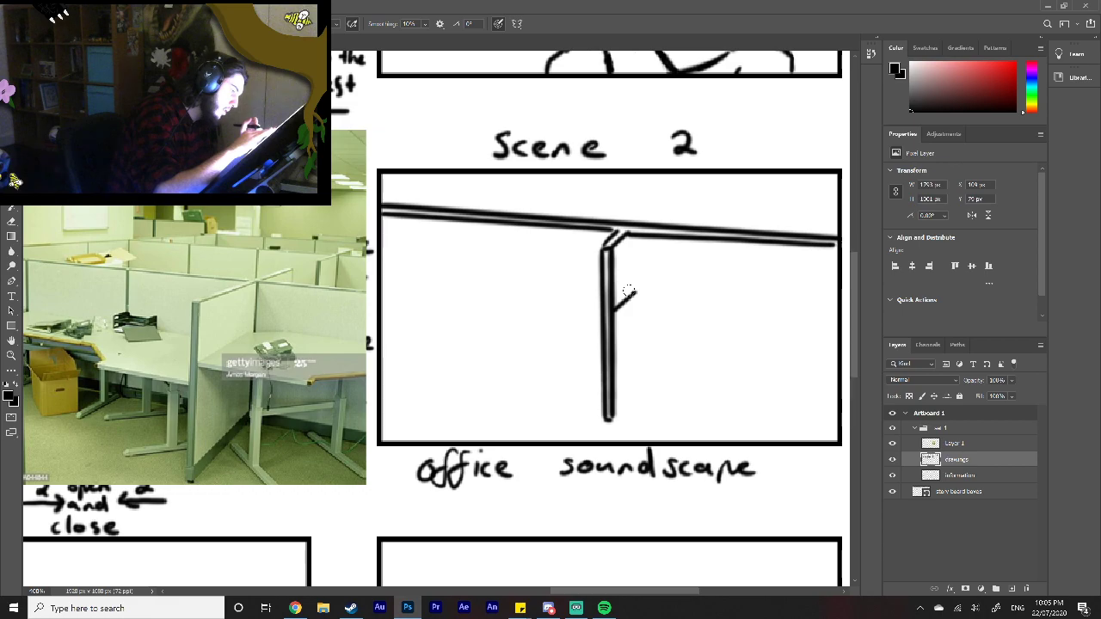
pyautogui.moveTo(627, 234); pyautogui.dragTo(629, 294)
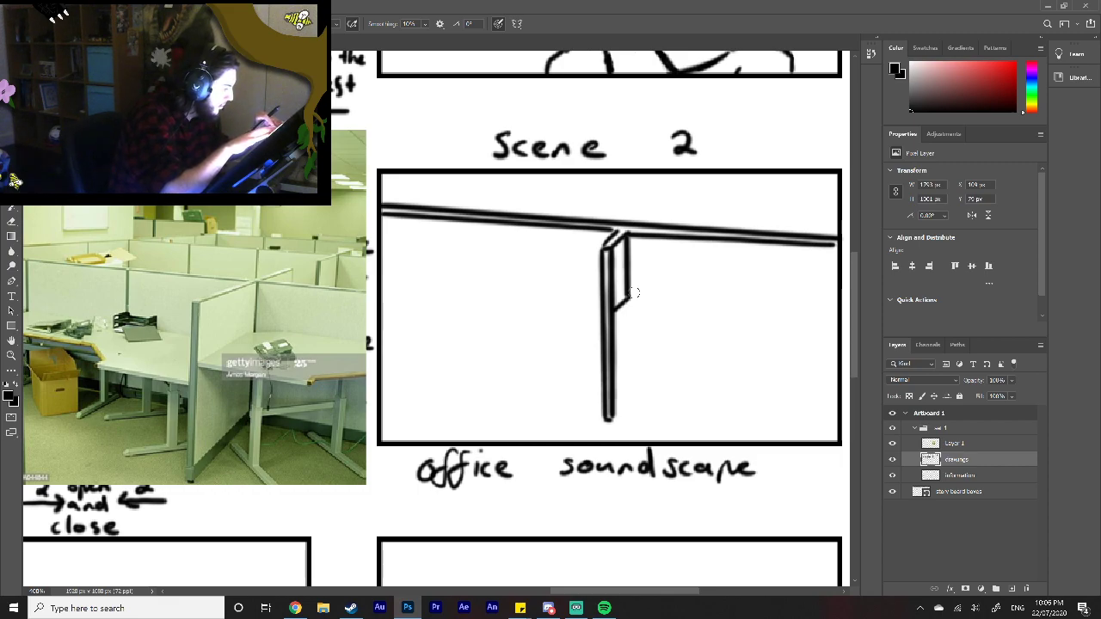
pyautogui.moveTo(629, 299); pyautogui.dragTo(834, 327)
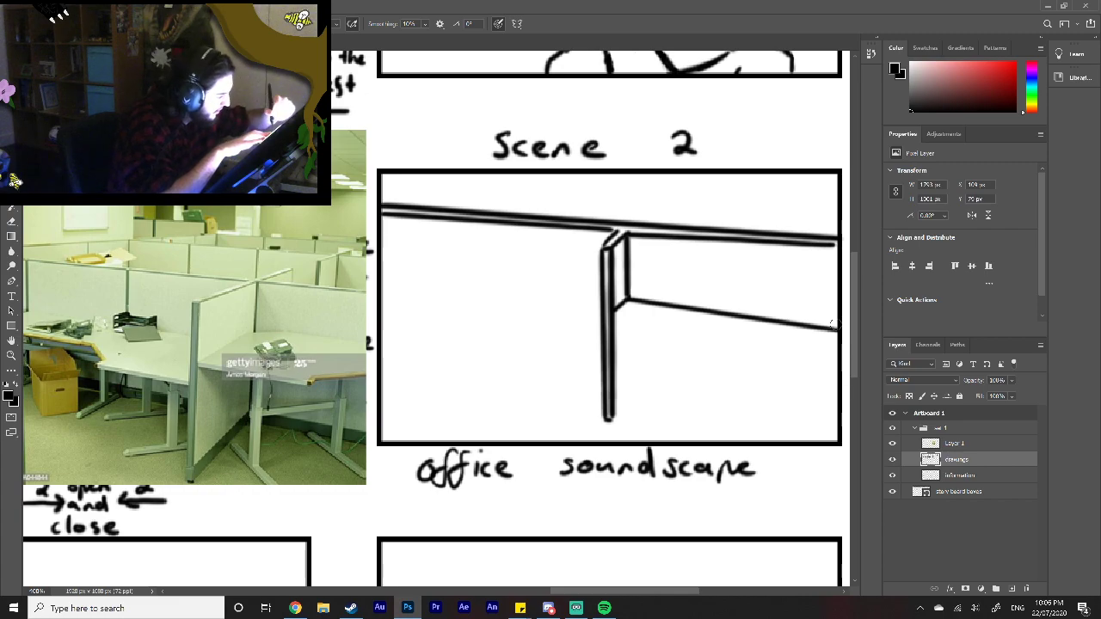
# Step: Draw the left-hand desk's edge with a curved corner and add another line under the right half of the top rail
pyautogui.moveTo(601, 324)
pyautogui.mouseDown()
pyautogui.moveTo(444, 305)
pyautogui.moveTo(441, 292)
pyautogui.moveTo(379, 282)
pyautogui.mouseUp()
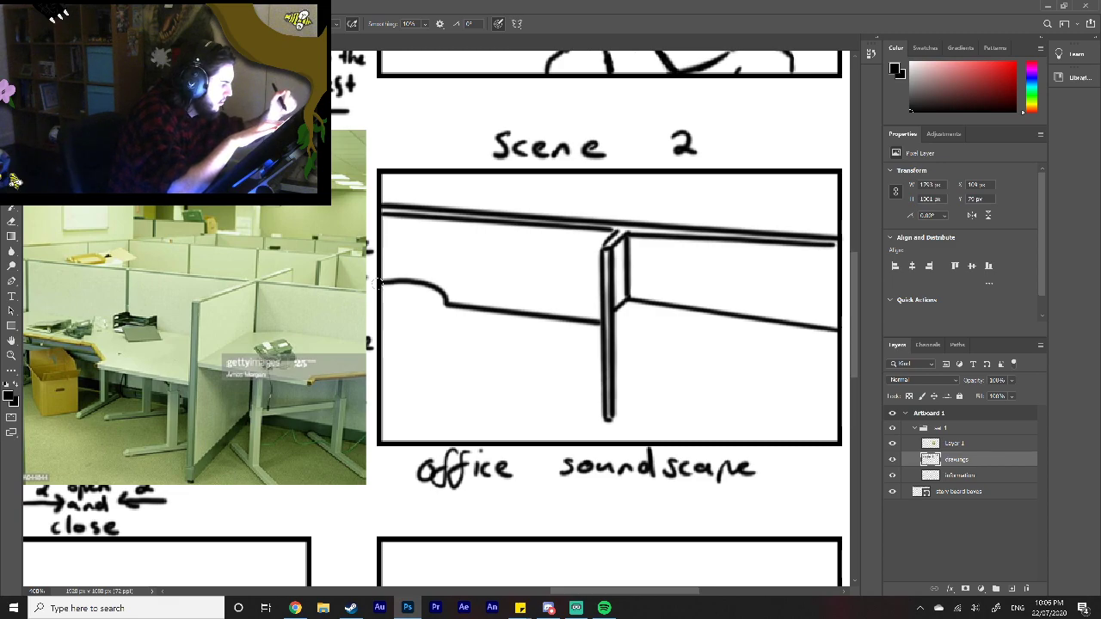
pyautogui.moveTo(611, 227); pyautogui.dragTo(836, 251)
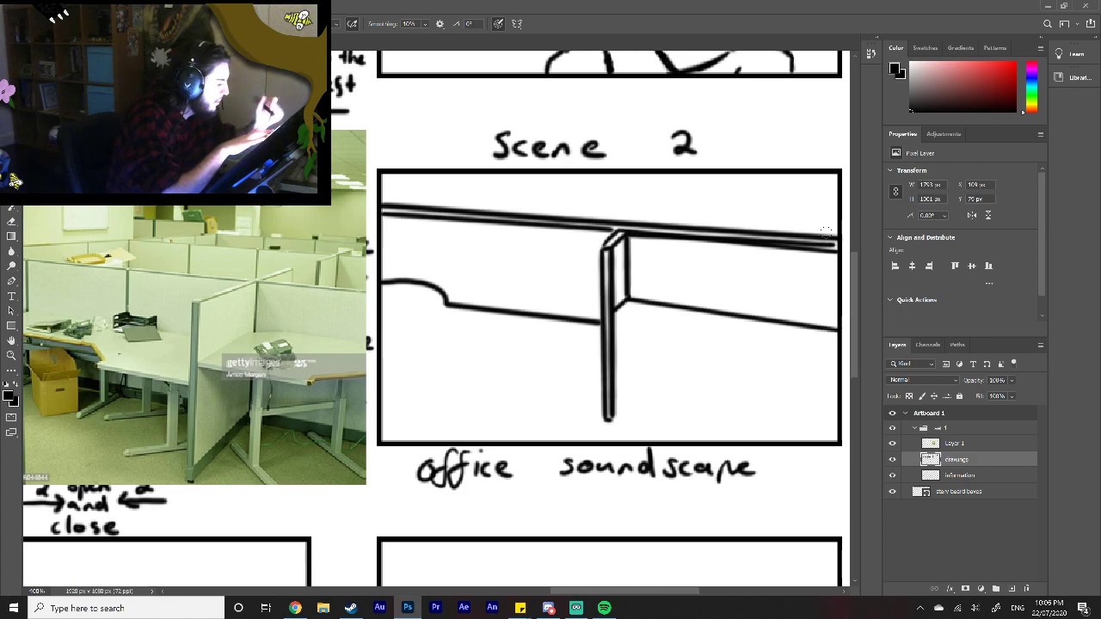
pyautogui.moveTo(617, 325); pyautogui.dragTo(838, 350)
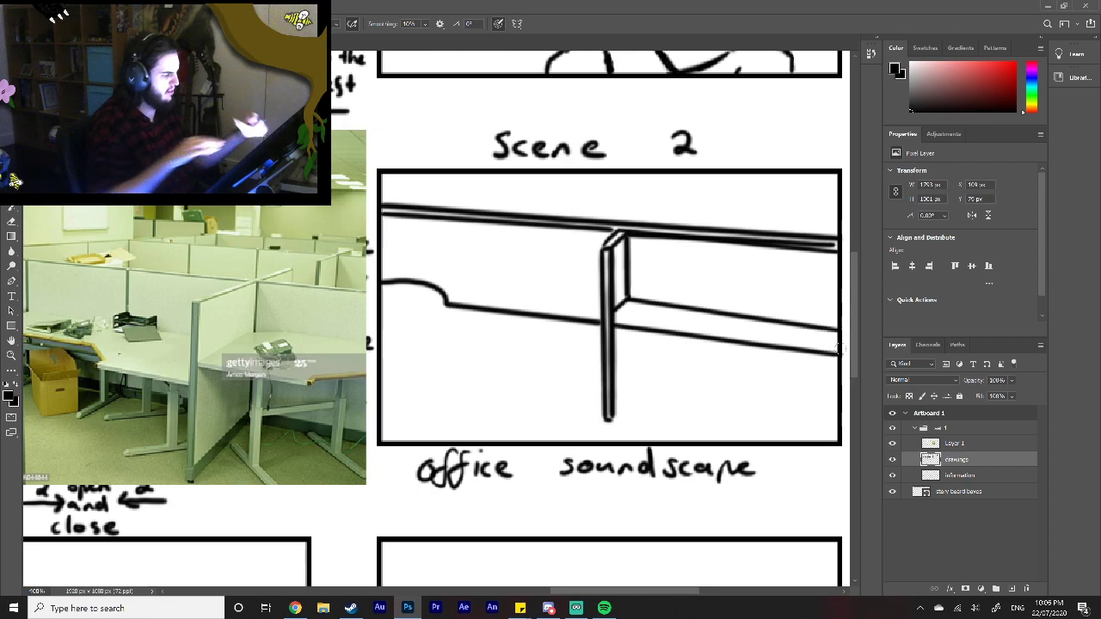
pyautogui.hotkey('ctrl', 'z')
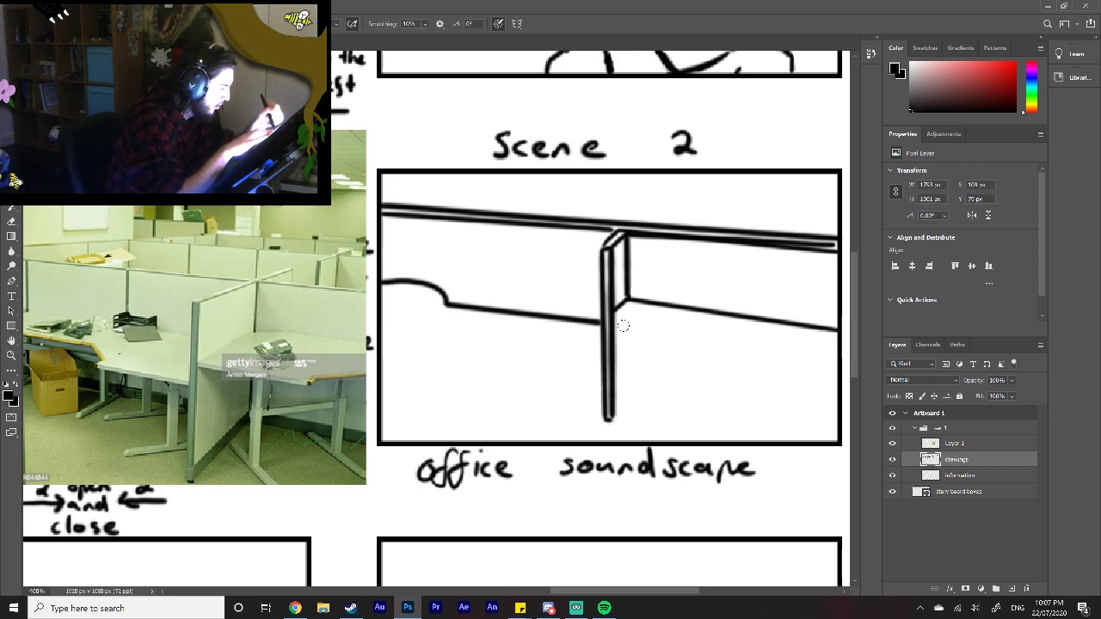
pyautogui.moveTo(626, 325); pyautogui.dragTo(854, 371)
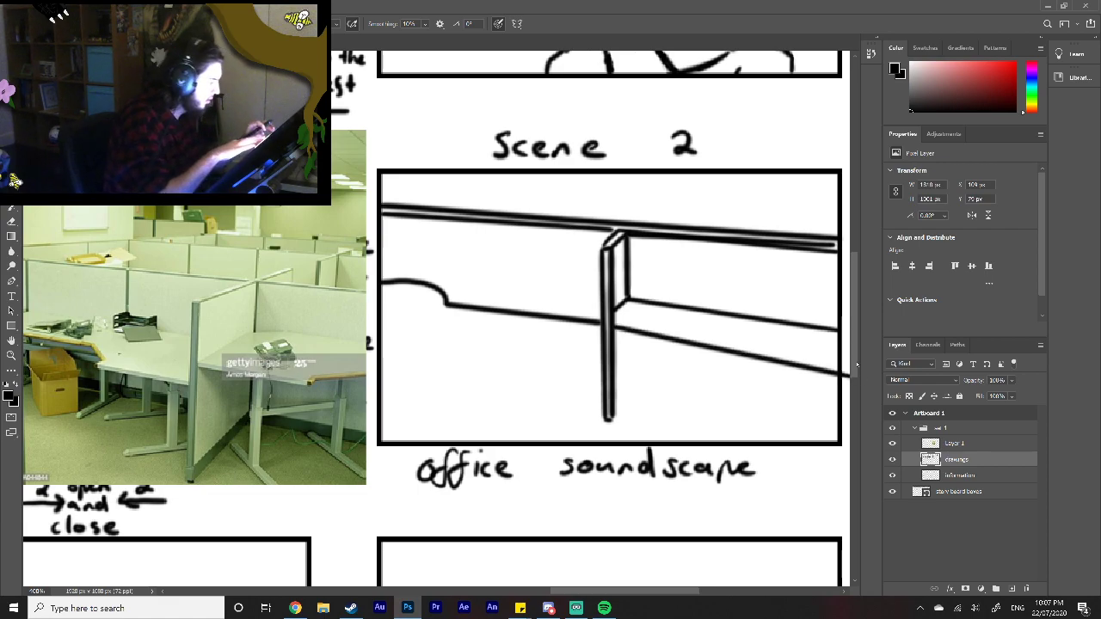
pyautogui.moveTo(616, 592); pyautogui.dragTo(639, 591)
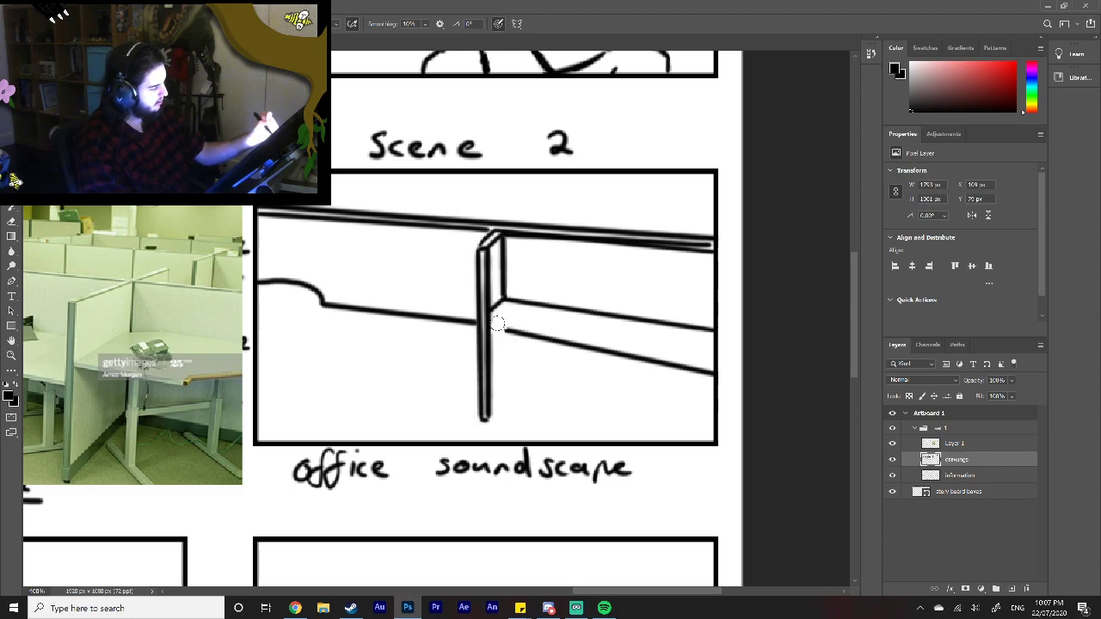
pyautogui.moveTo(497, 327)
pyautogui.mouseDown()
pyautogui.moveTo(546, 336)
pyautogui.moveTo(514, 343)
pyautogui.moveTo(622, 352)
pyautogui.moveTo(622, 363)
pyautogui.moveTo(581, 352)
pyautogui.moveTo(717, 378)
pyautogui.mouseUp()
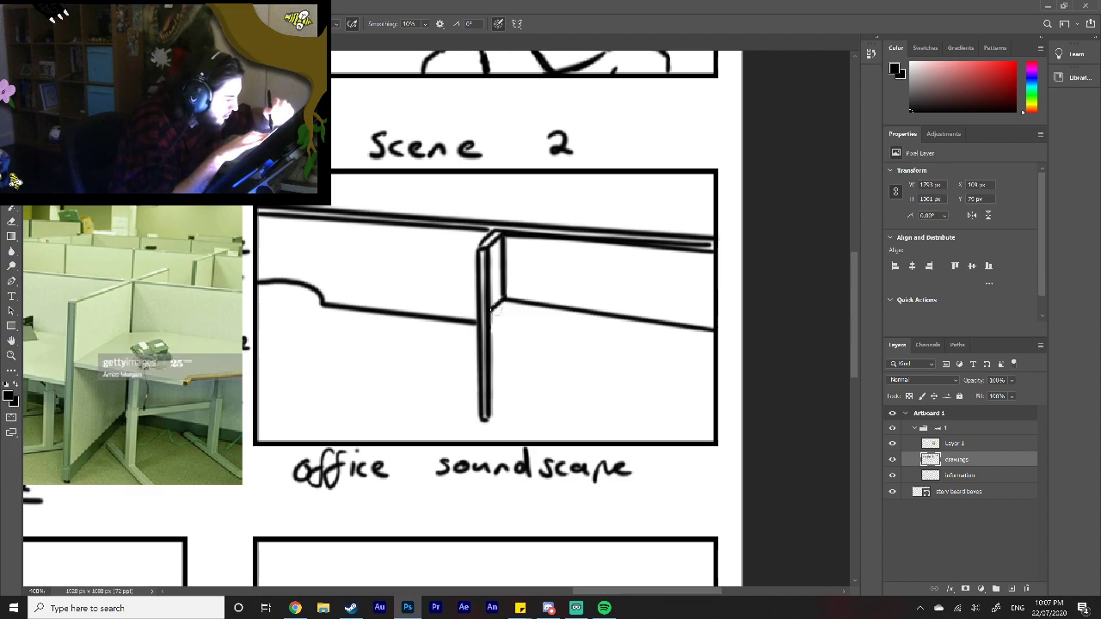
# Step: Draw the right-hand desk's front edge as a double line and trim the overshoot outside the frame
pyautogui.moveTo(489, 314); pyautogui.dragTo(724, 348)
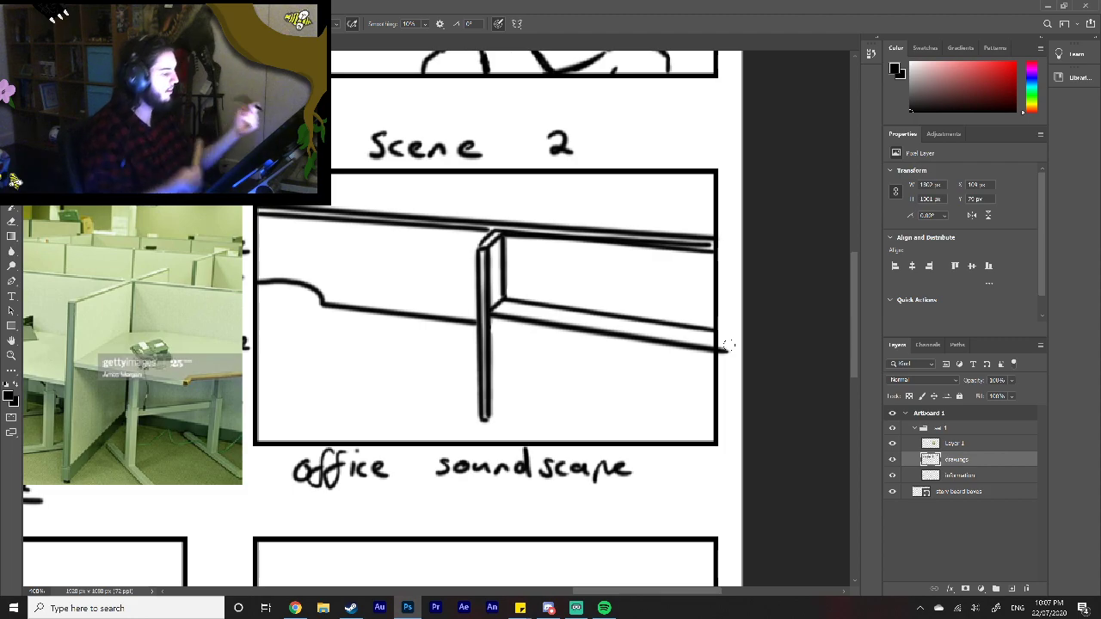
pyautogui.moveTo(727, 359); pyautogui.dragTo(723, 358)
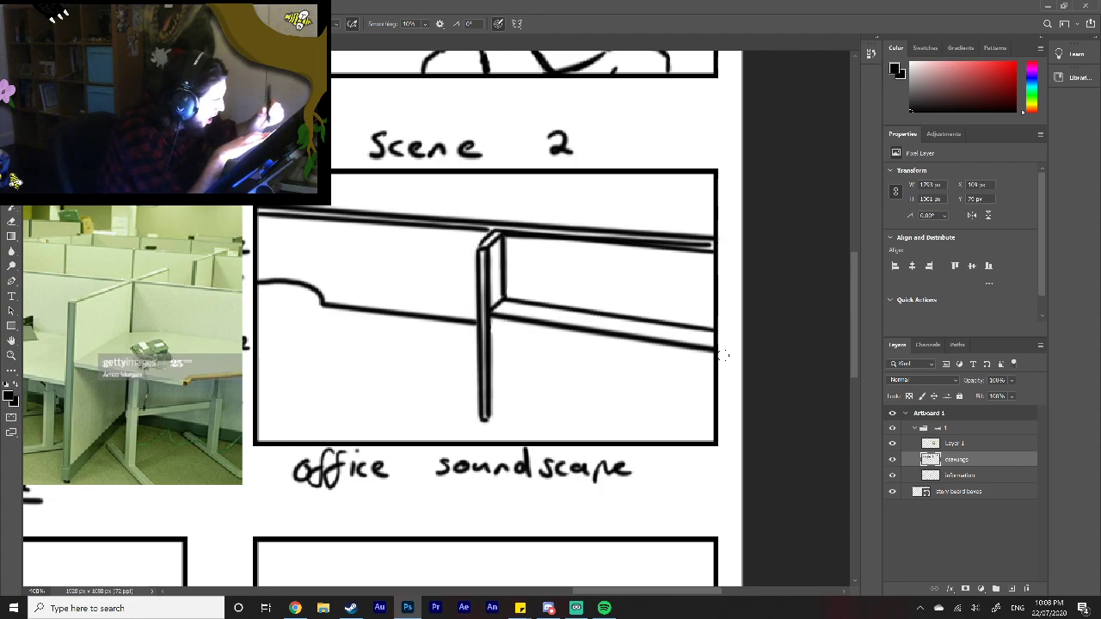
pyautogui.moveTo(496, 325); pyautogui.dragTo(706, 356)
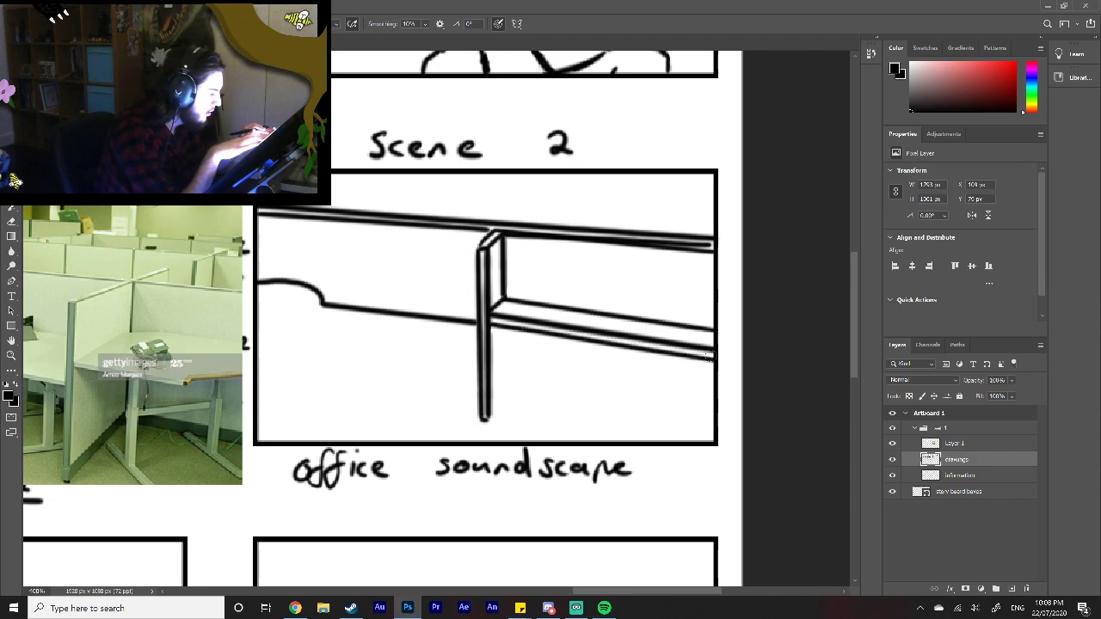
# Step: Give the left-hand desk a double-line edge along its straight side and curved corner, redrawing the curve until it follows the outline
pyautogui.moveTo(320, 310); pyautogui.dragTo(477, 328)
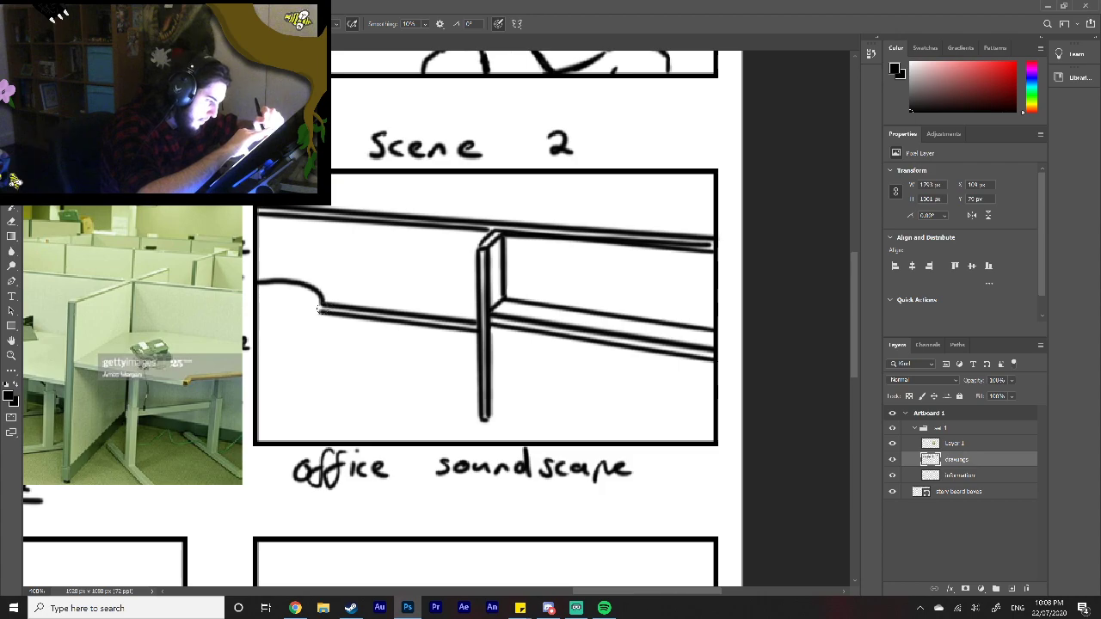
pyautogui.moveTo(321, 305); pyautogui.dragTo(322, 311)
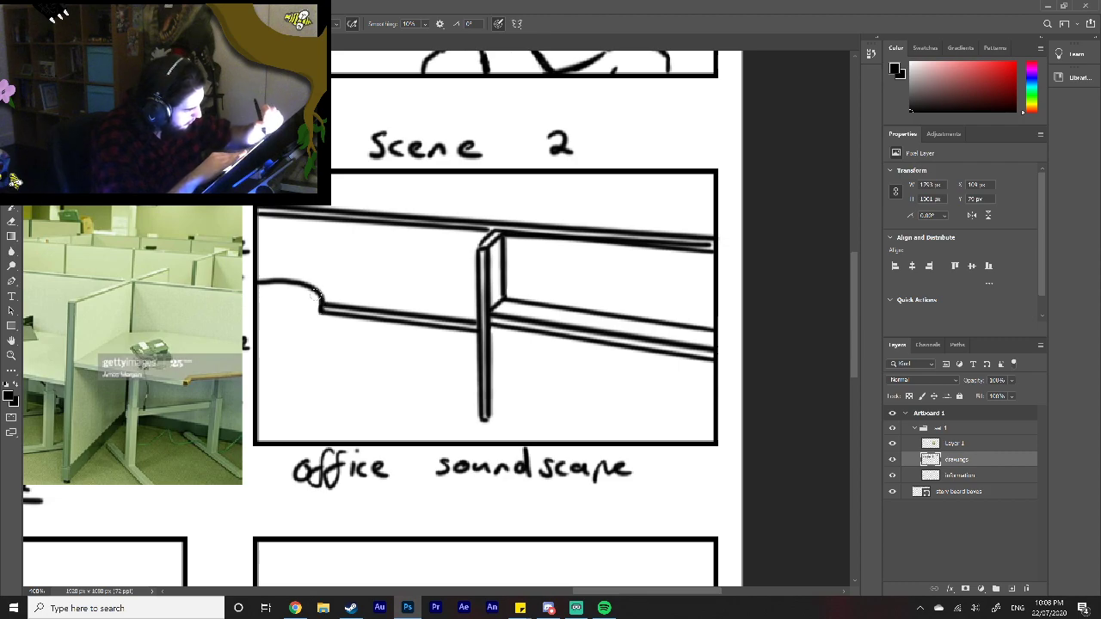
pyautogui.moveTo(311, 295); pyautogui.dragTo(256, 285)
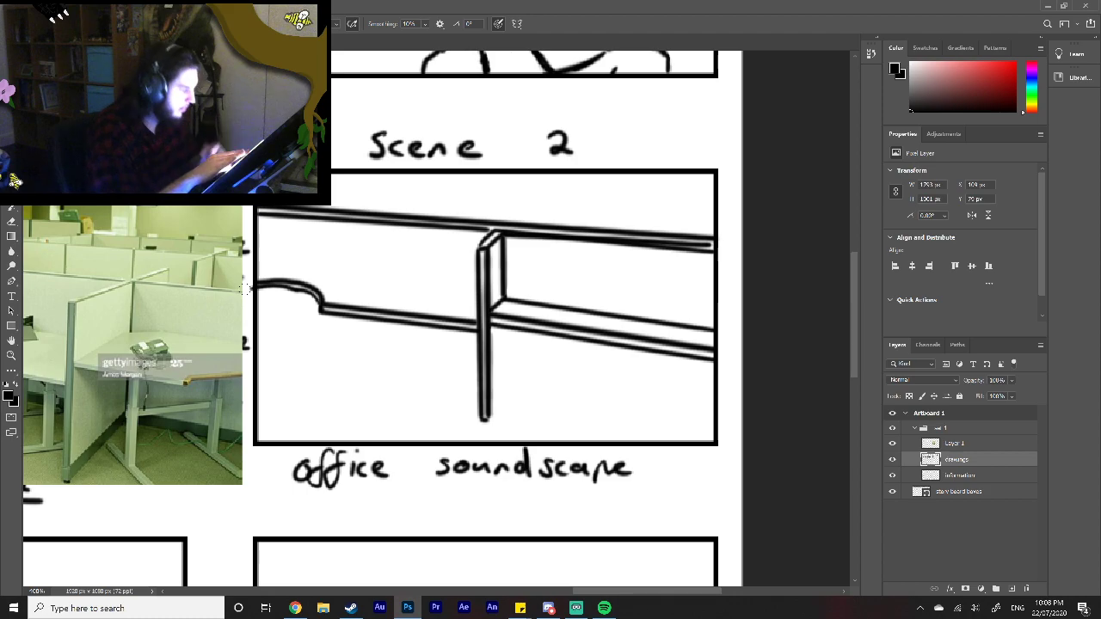
pyautogui.hotkey('ctrl', 'z')
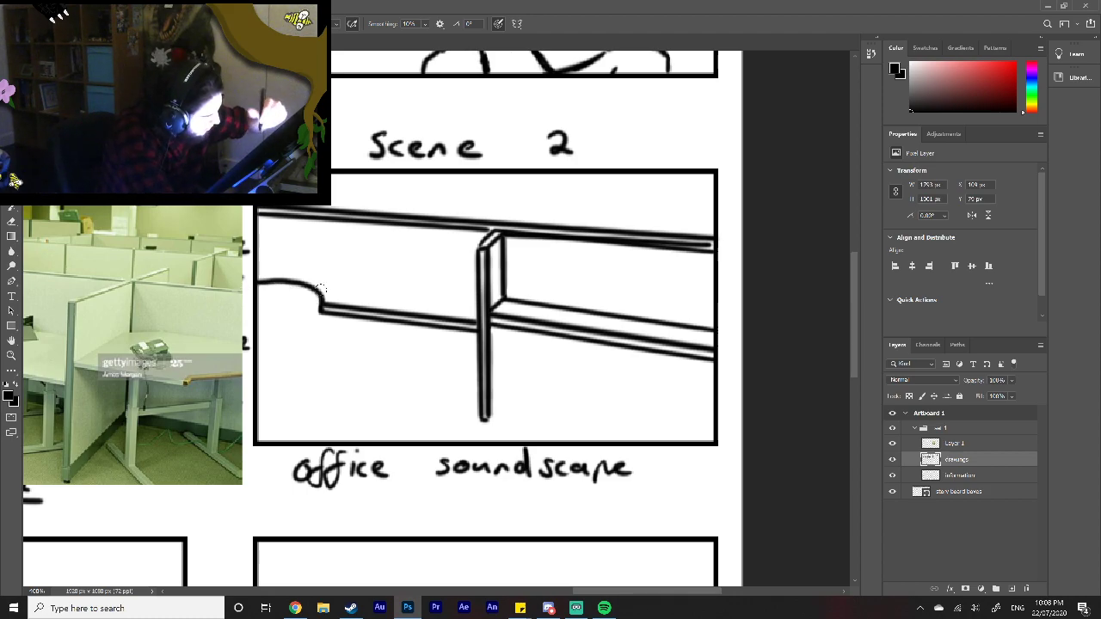
pyautogui.moveTo(322, 311)
pyautogui.mouseDown()
pyautogui.moveTo(302, 294)
pyautogui.moveTo(248, 287)
pyautogui.mouseUp()
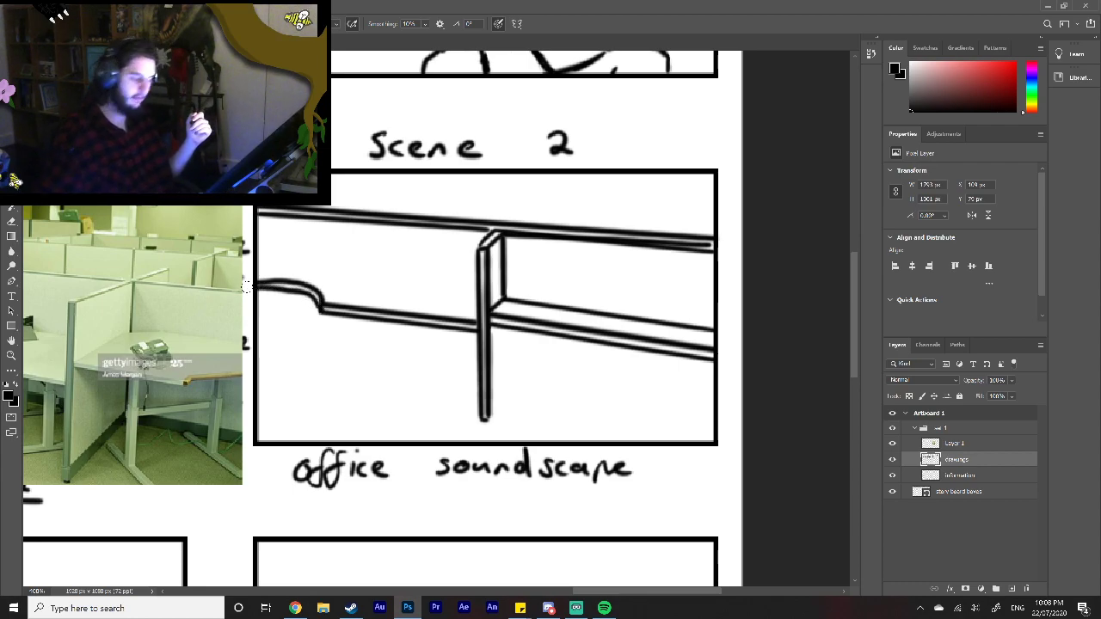
pyautogui.hotkey('ctrl', 'z')
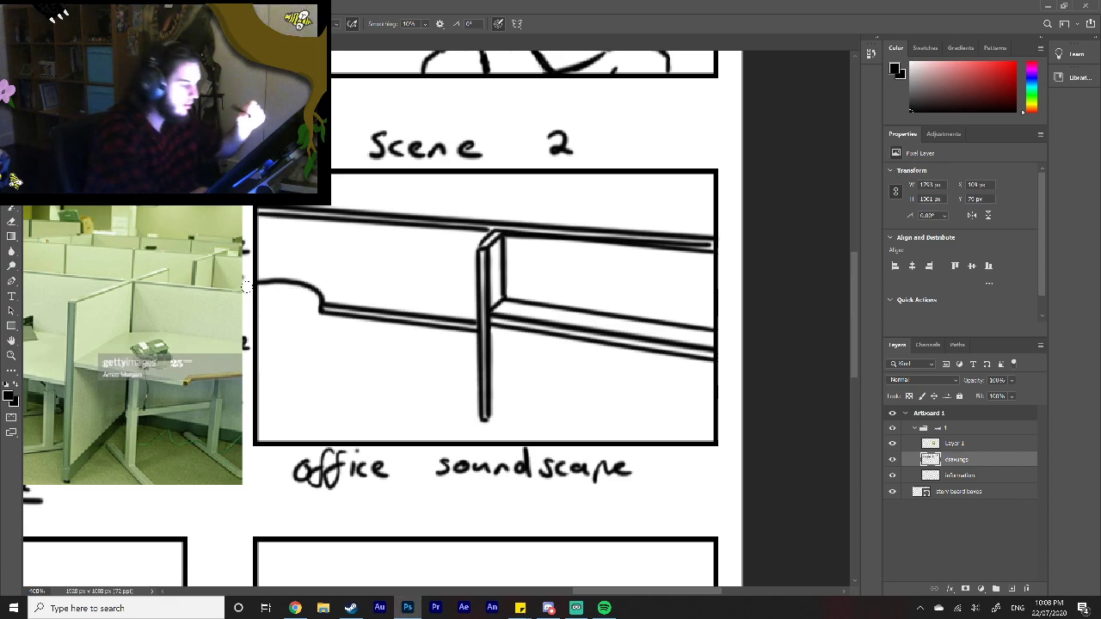
pyautogui.moveTo(255, 286); pyautogui.dragTo(323, 304)
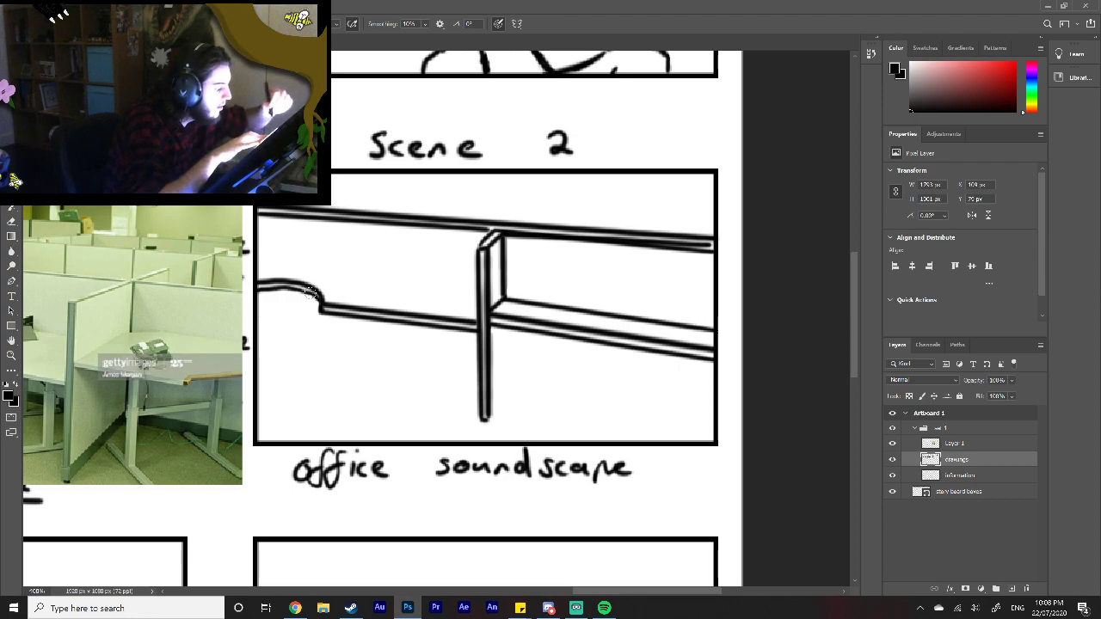
pyautogui.moveTo(478, 298)
pyautogui.mouseDown()
pyautogui.moveTo(257, 263)
pyautogui.moveTo(471, 293)
pyautogui.mouseUp()
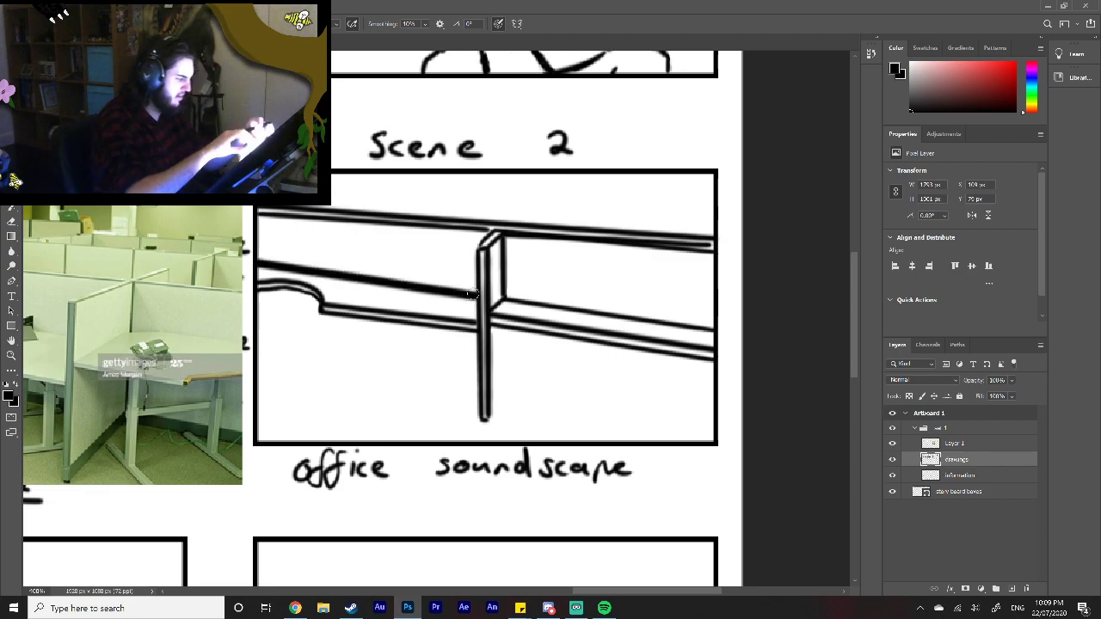
pyautogui.hotkey('ctrl', 'z')
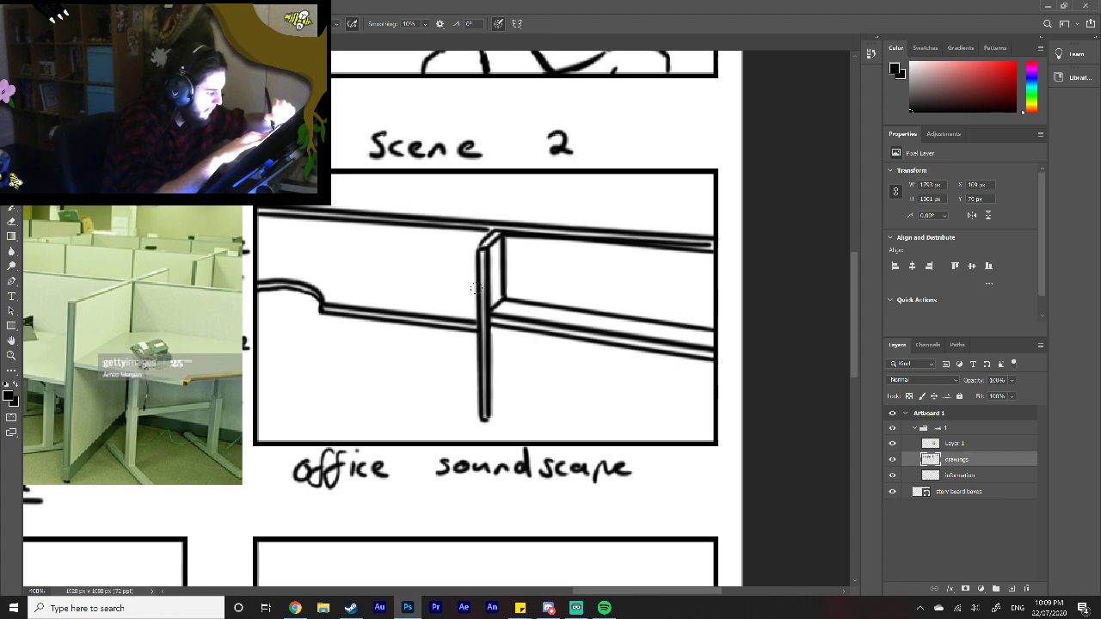
# Step: Draw the left-hand desk's back edge and extend the divider's top and end edge beyond the long top rail
pyautogui.moveTo(469, 288); pyautogui.dragTo(252, 255)
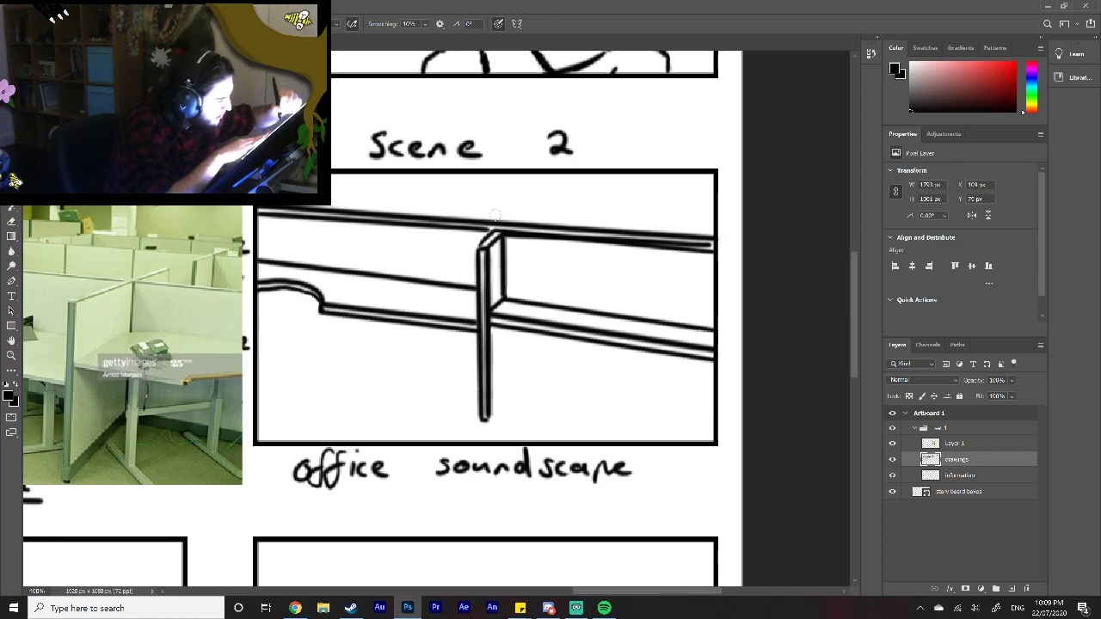
pyautogui.moveTo(501, 224); pyautogui.dragTo(516, 208)
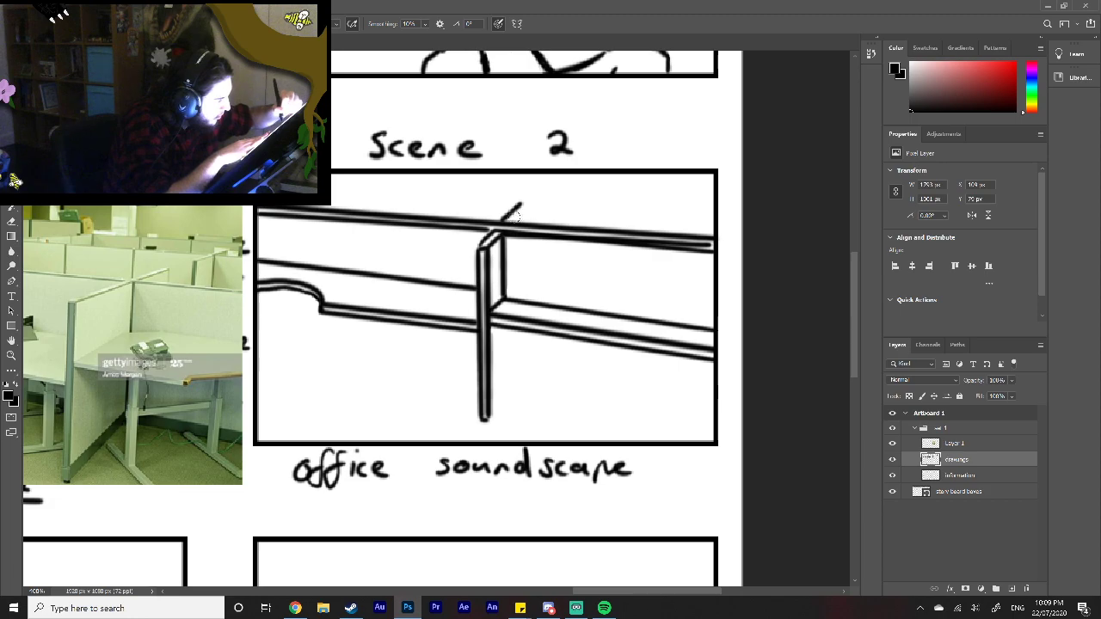
pyautogui.moveTo(515, 224); pyautogui.dragTo(533, 206)
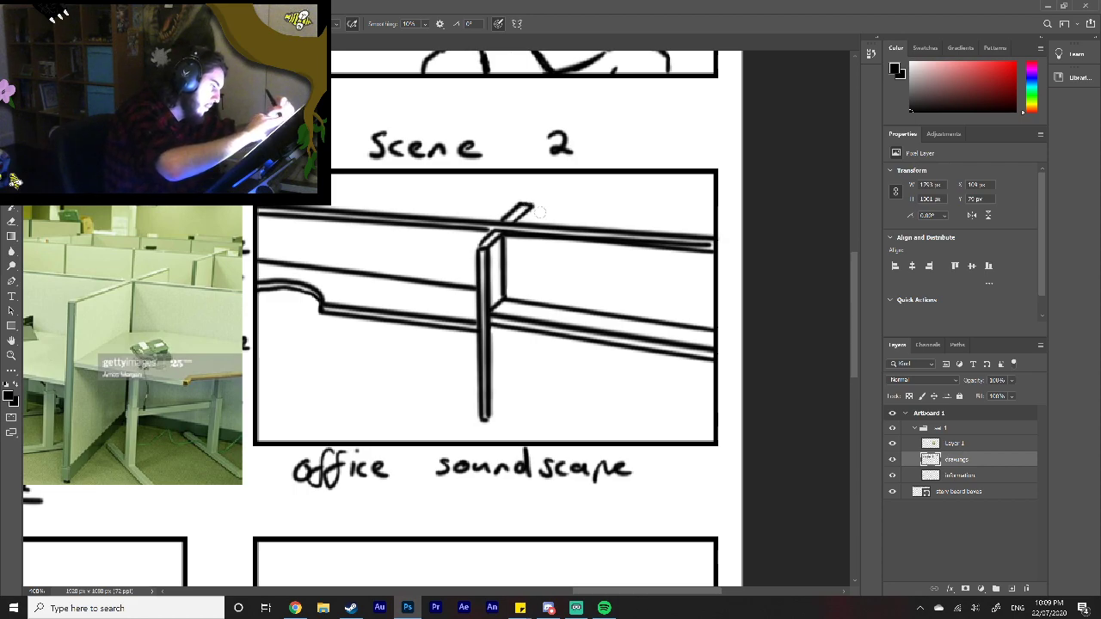
pyautogui.moveTo(534, 208); pyautogui.dragTo(532, 221)
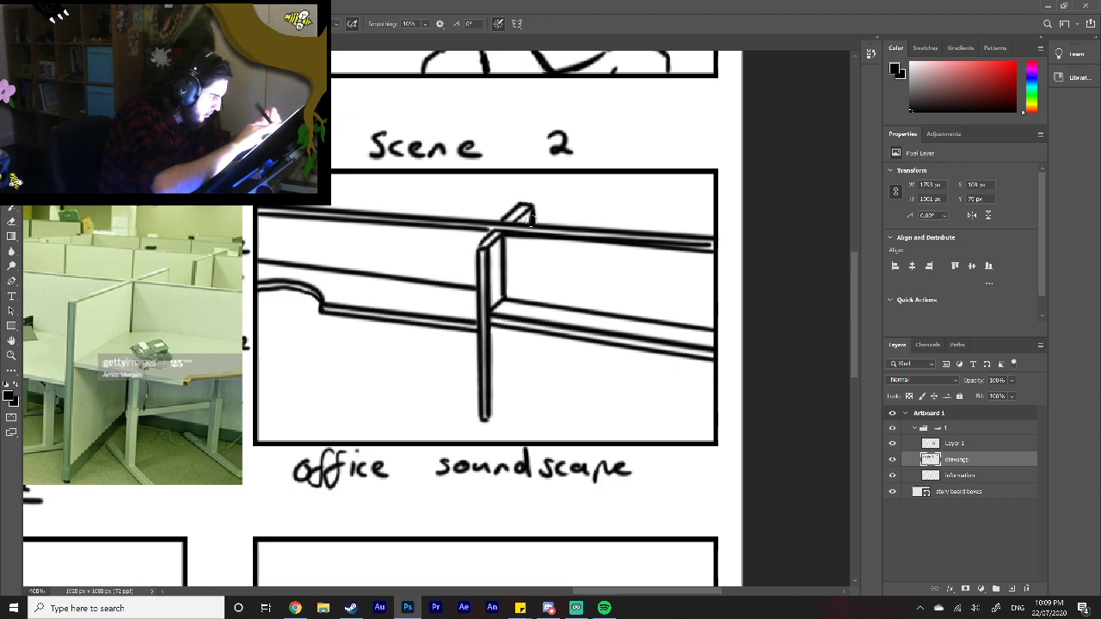
# Step: Draw the divider's lower side beneath the right-hand desk and a sloping floor line on each side, redrawing the left one steeper
pyautogui.moveTo(502, 327); pyautogui.dragTo(506, 387)
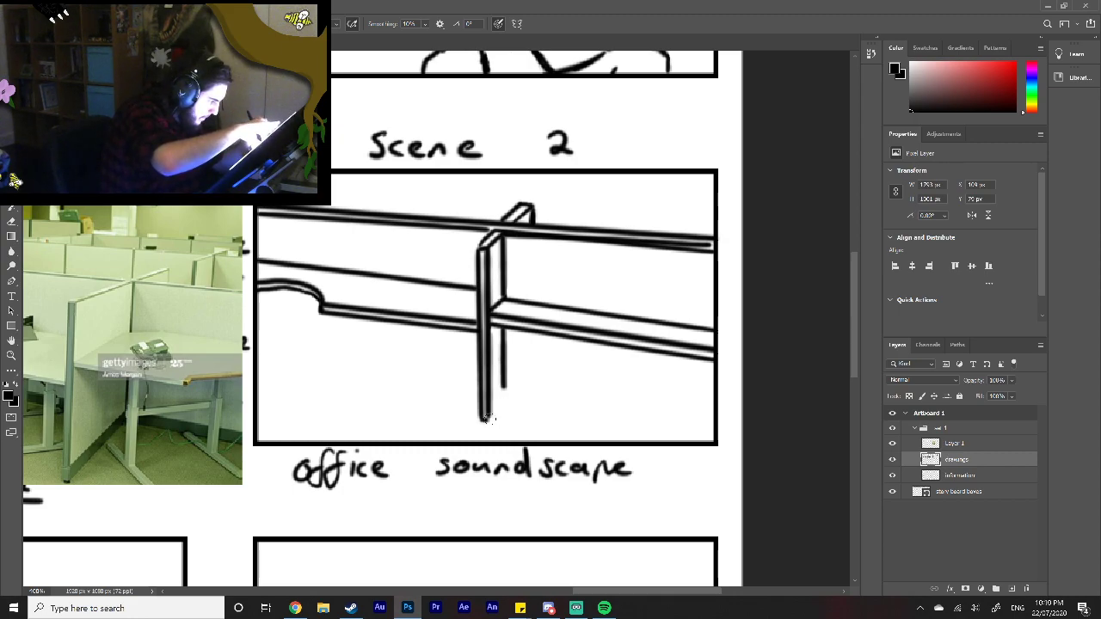
pyautogui.moveTo(488, 418); pyautogui.dragTo(505, 402)
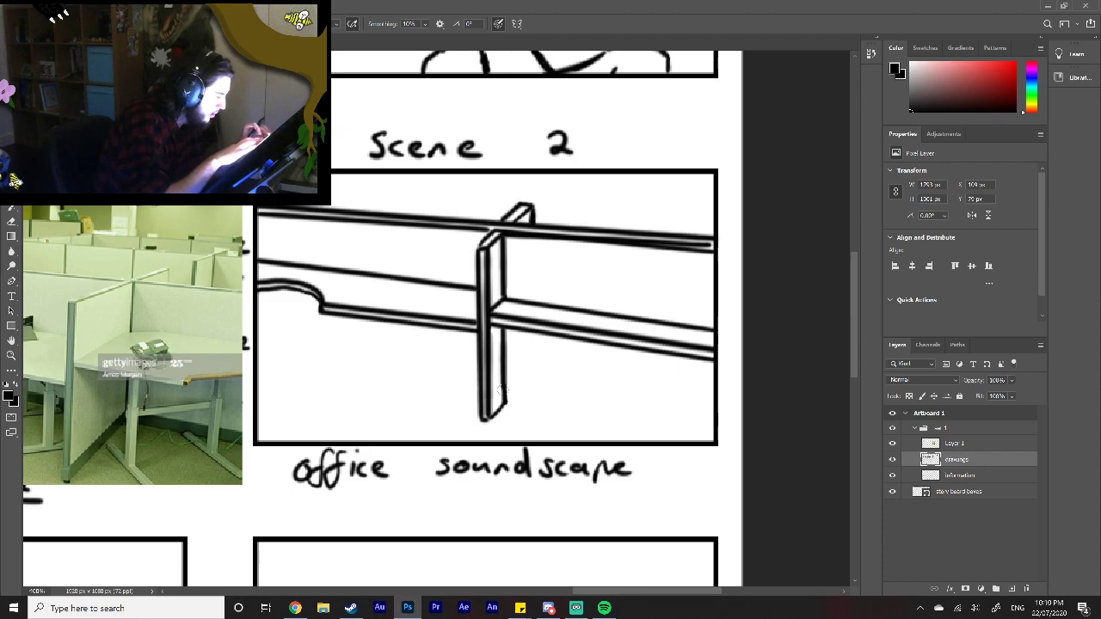
pyautogui.moveTo(509, 399); pyautogui.dragTo(711, 442)
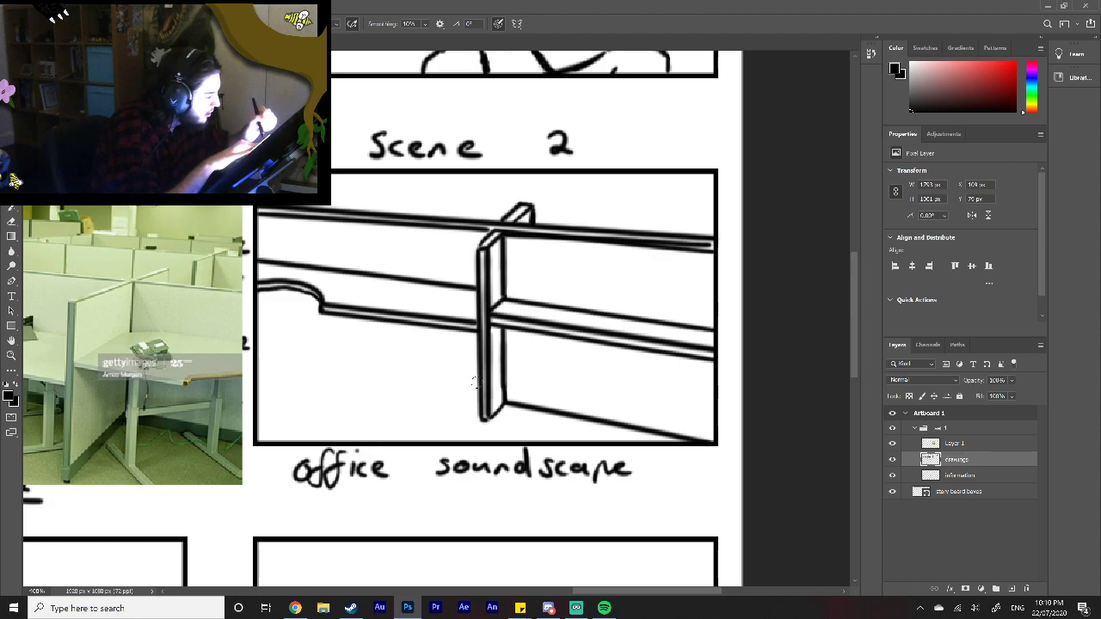
pyautogui.moveTo(478, 388); pyautogui.dragTo(259, 351)
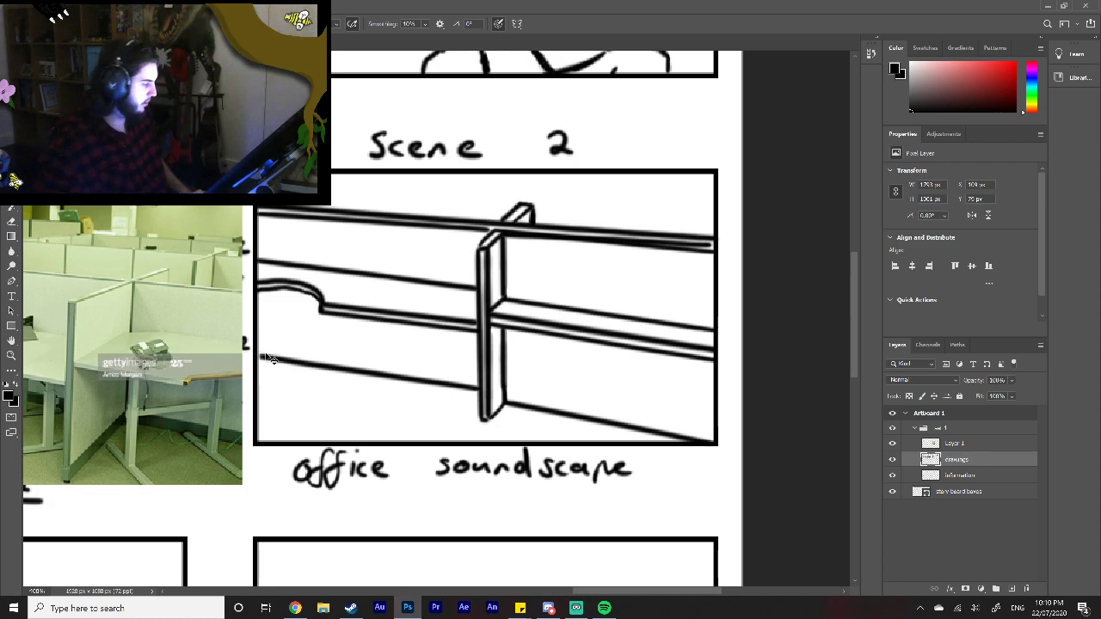
pyautogui.hotkey('ctrl', 'z')
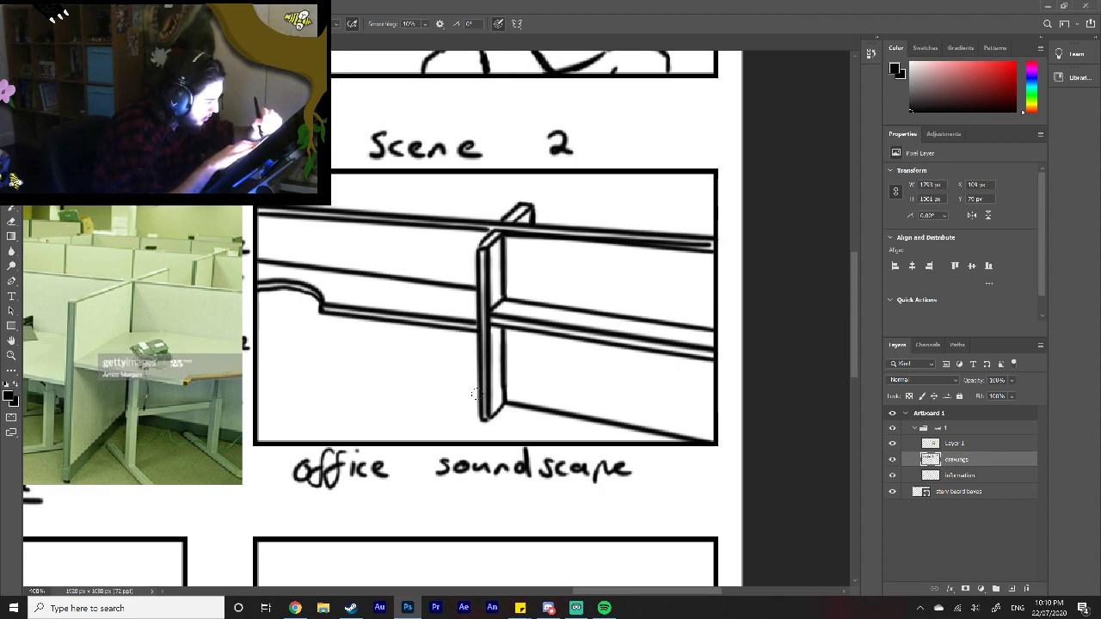
pyautogui.moveTo(472, 398); pyautogui.dragTo(258, 348)
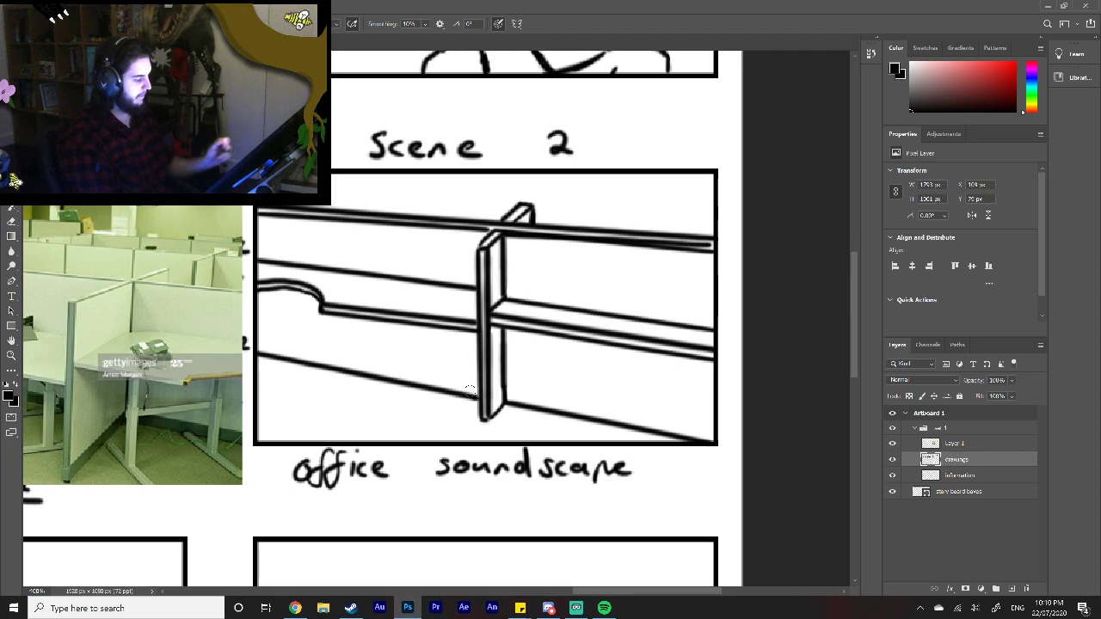
# Step: Erase the entire cubicle drawing from the scene 2 frame
pyautogui.hscroll(-3, 621, 590)
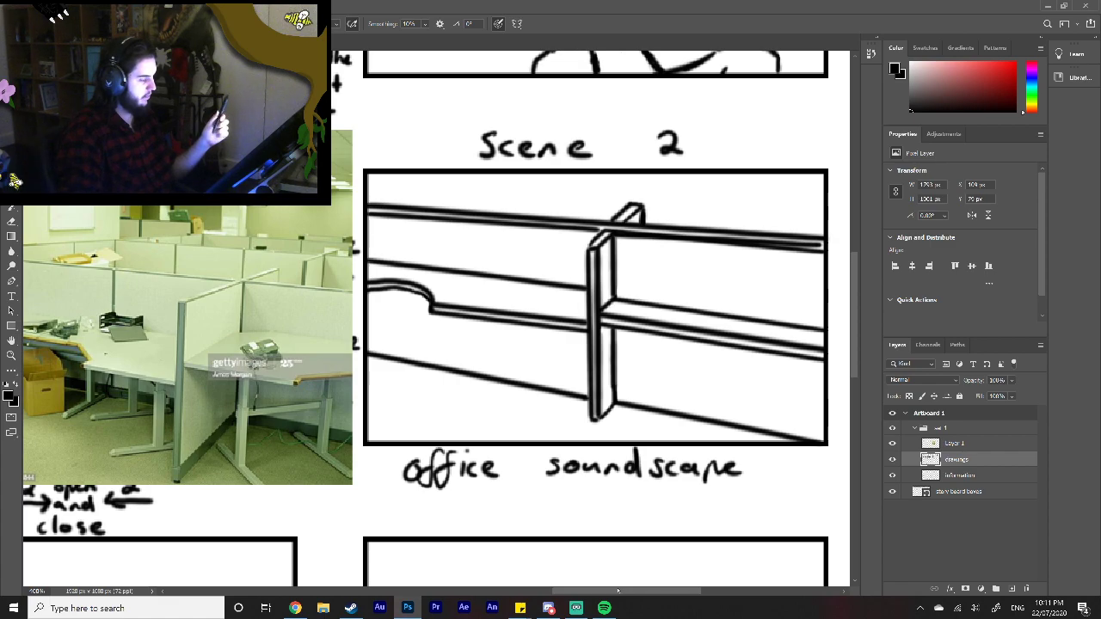
pyautogui.moveTo(822, 365)
pyautogui.mouseDown()
pyautogui.moveTo(771, 379)
pyautogui.moveTo(776, 361)
pyautogui.moveTo(837, 321)
pyautogui.moveTo(664, 362)
pyautogui.moveTo(687, 341)
pyautogui.moveTo(675, 331)
pyautogui.moveTo(757, 304)
pyautogui.moveTo(602, 352)
pyautogui.moveTo(550, 397)
pyautogui.moveTo(761, 428)
pyautogui.moveTo(725, 410)
pyautogui.moveTo(817, 435)
pyautogui.moveTo(779, 439)
pyautogui.mouseUp()
pyautogui.moveTo(550, 389); pyautogui.dragTo(456, 379)
pyautogui.moveTo(521, 373)
pyautogui.mouseDown()
pyautogui.moveTo(466, 371)
pyautogui.moveTo(435, 399)
pyautogui.moveTo(430, 381)
pyautogui.moveTo(451, 362)
pyautogui.moveTo(434, 377)
pyautogui.moveTo(420, 353)
pyautogui.moveTo(395, 377)
pyautogui.moveTo(372, 336)
pyautogui.moveTo(388, 361)
pyautogui.mouseUp()
pyautogui.moveTo(593, 344)
pyautogui.mouseDown()
pyautogui.moveTo(619, 336)
pyautogui.moveTo(570, 361)
pyautogui.moveTo(713, 310)
pyautogui.moveTo(606, 331)
pyautogui.moveTo(653, 301)
pyautogui.moveTo(601, 310)
pyautogui.moveTo(655, 289)
pyautogui.moveTo(508, 327)
pyautogui.moveTo(675, 277)
pyautogui.moveTo(484, 332)
pyautogui.moveTo(654, 276)
pyautogui.moveTo(452, 334)
pyautogui.moveTo(571, 279)
pyautogui.moveTo(420, 314)
pyautogui.moveTo(412, 307)
pyautogui.moveTo(490, 256)
pyautogui.moveTo(376, 258)
pyautogui.moveTo(365, 272)
pyautogui.moveTo(594, 256)
pyautogui.moveTo(658, 272)
pyautogui.moveTo(554, 254)
pyautogui.mouseUp()
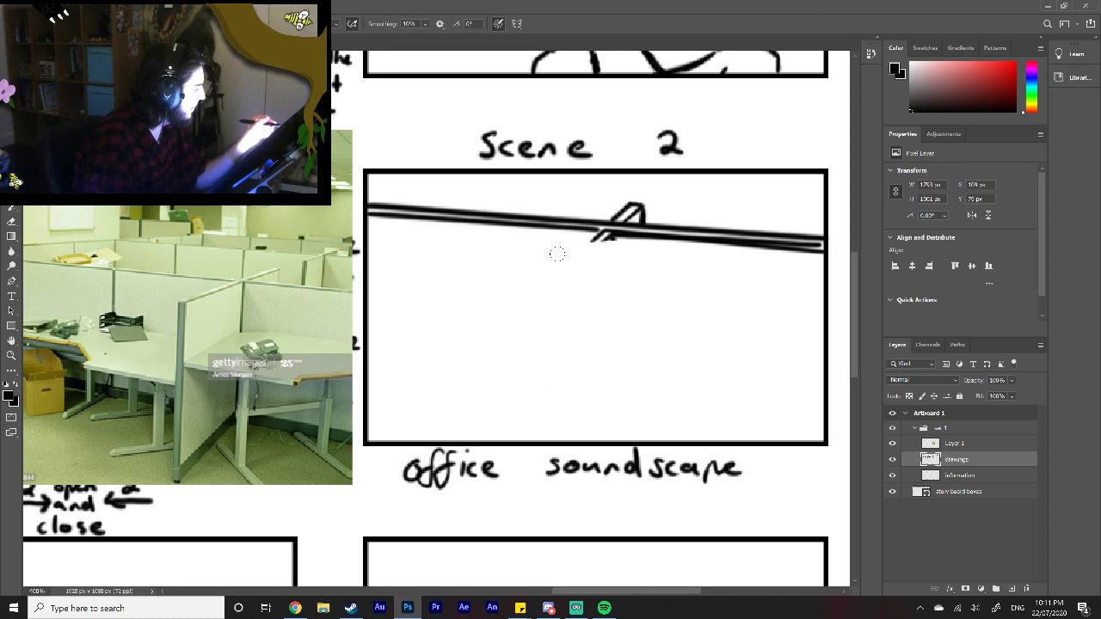
pyautogui.moveTo(814, 267)
pyautogui.mouseDown()
pyautogui.moveTo(839, 231)
pyautogui.moveTo(773, 263)
pyautogui.moveTo(784, 244)
pyautogui.moveTo(772, 225)
pyautogui.moveTo(673, 255)
pyautogui.moveTo(717, 217)
pyautogui.moveTo(609, 254)
pyautogui.moveTo(669, 208)
pyautogui.moveTo(570, 243)
pyautogui.moveTo(650, 194)
pyautogui.moveTo(517, 249)
pyautogui.moveTo(501, 248)
pyautogui.moveTo(579, 207)
pyautogui.moveTo(474, 237)
pyautogui.moveTo(463, 235)
pyautogui.moveTo(495, 211)
pyautogui.moveTo(482, 209)
pyautogui.moveTo(506, 205)
pyautogui.moveTo(411, 206)
pyautogui.mouseUp()
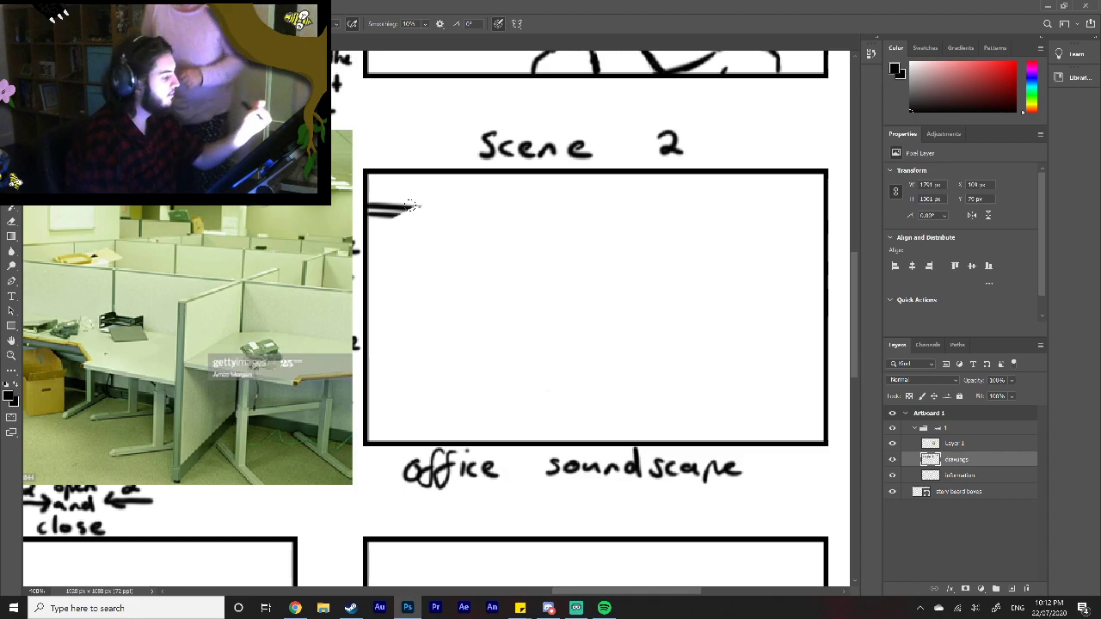
pyautogui.moveTo(421, 203); pyautogui.dragTo(368, 225)
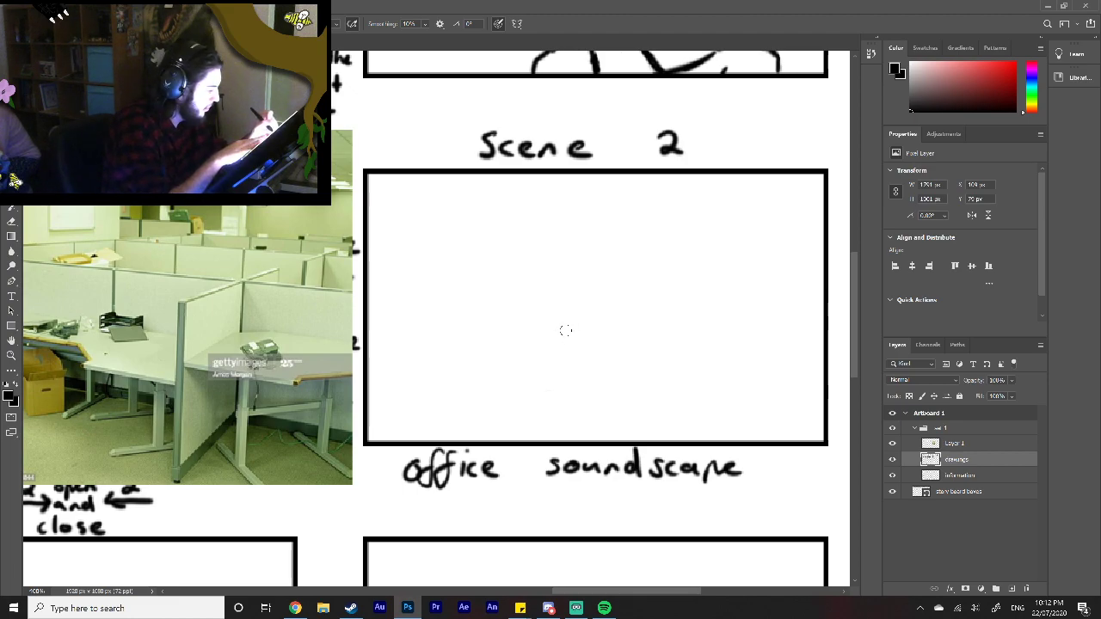
# Step: Draw a long partition top line across the scene 2 frame, a short diagonal crossing it, and another diagonal at the upper-right edge
pyautogui.moveTo(563, 328); pyautogui.dragTo(693, 270)
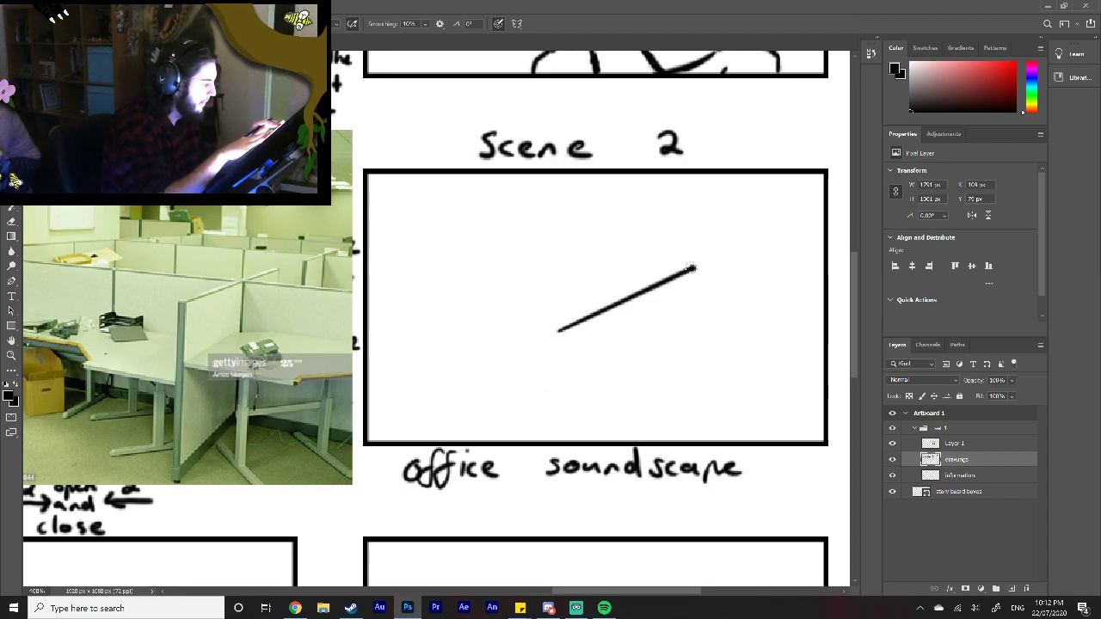
pyautogui.moveTo(379, 273); pyautogui.dragTo(823, 309)
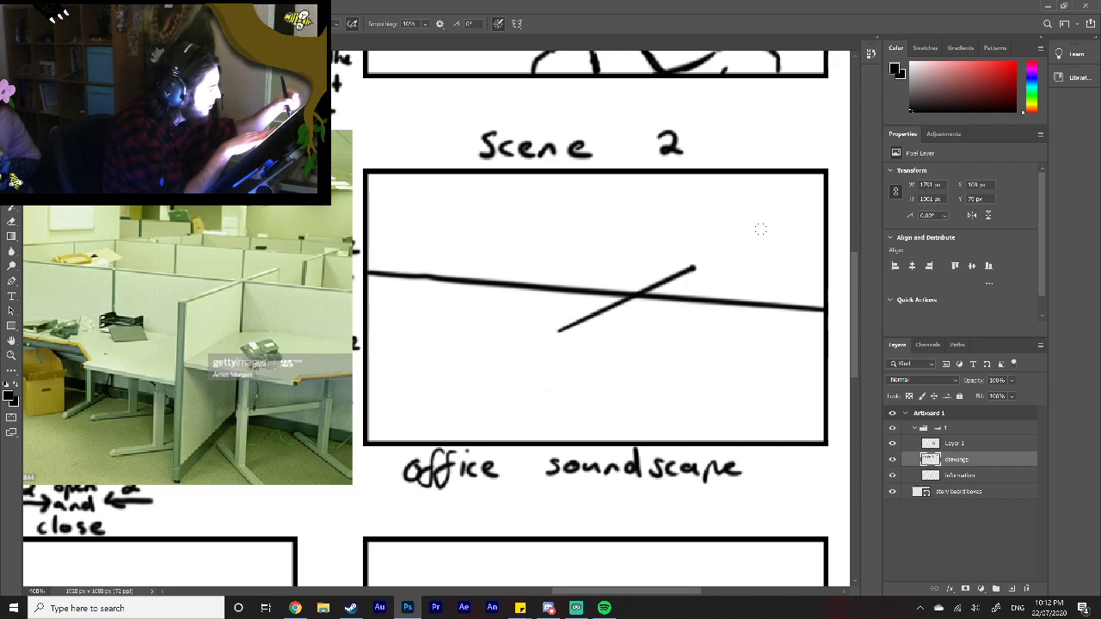
pyautogui.moveTo(760, 230); pyautogui.dragTo(825, 196)
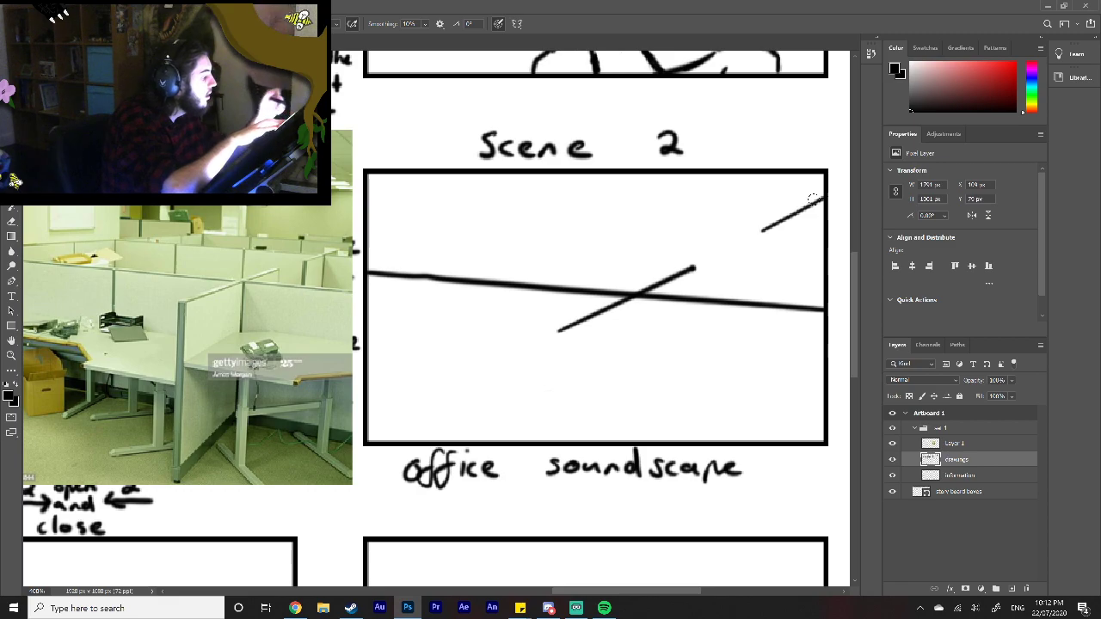
pyautogui.moveTo(815, 202); pyautogui.dragTo(655, 194)
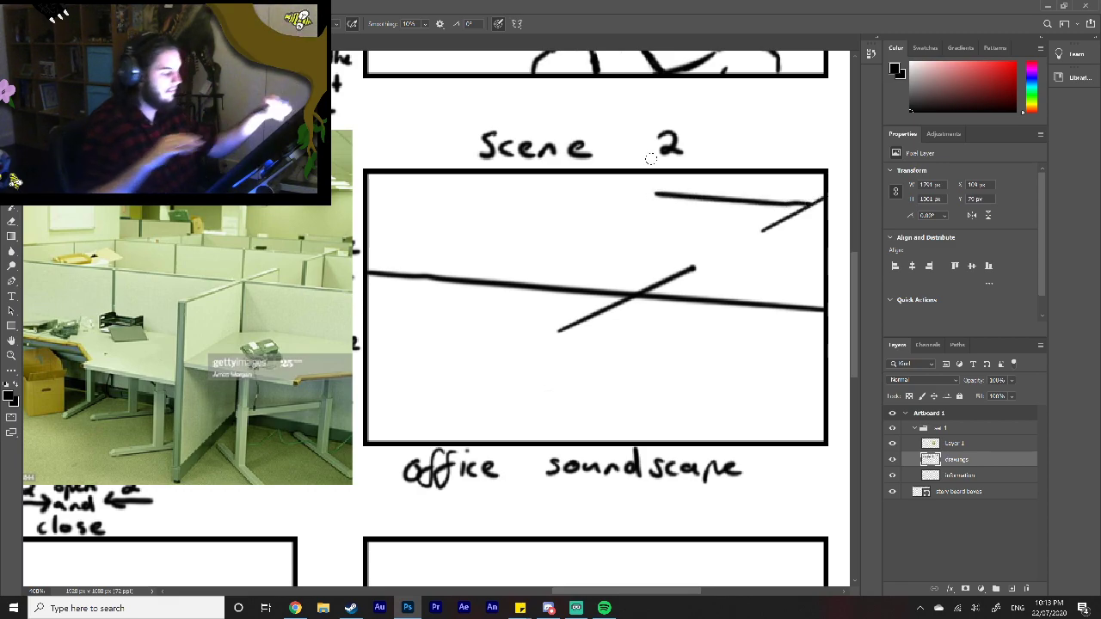
pyautogui.hotkey('ctrl', 'z')
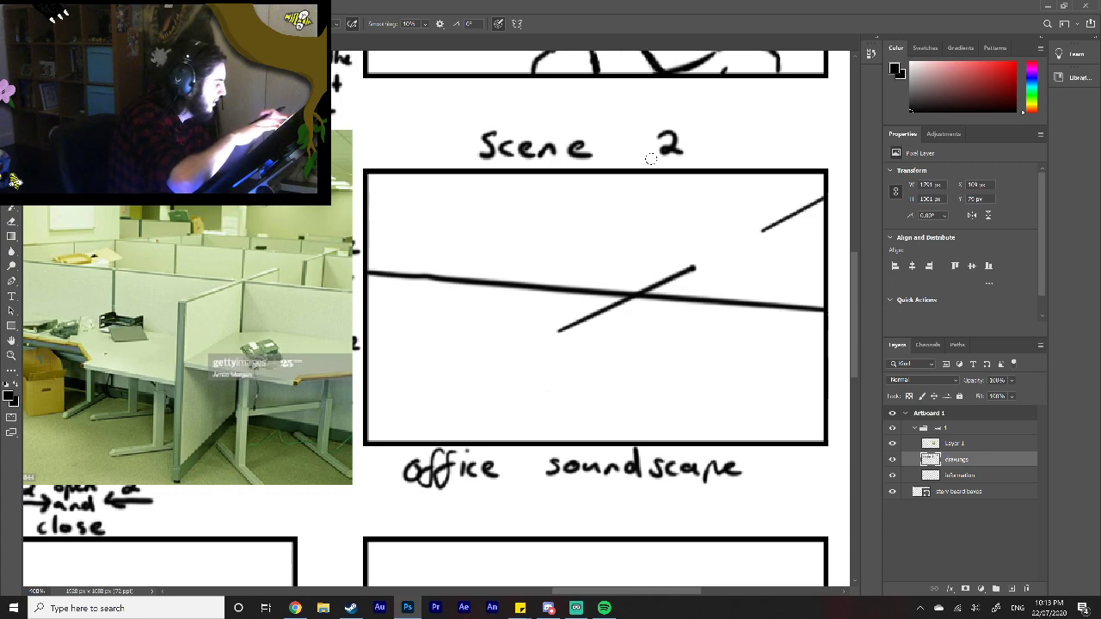
# Step: Draw the rear partition's top line and a diagonal joining it to the front partition's left end, then erase the rear line's overshoot
pyautogui.moveTo(822, 209); pyautogui.dragTo(436, 173)
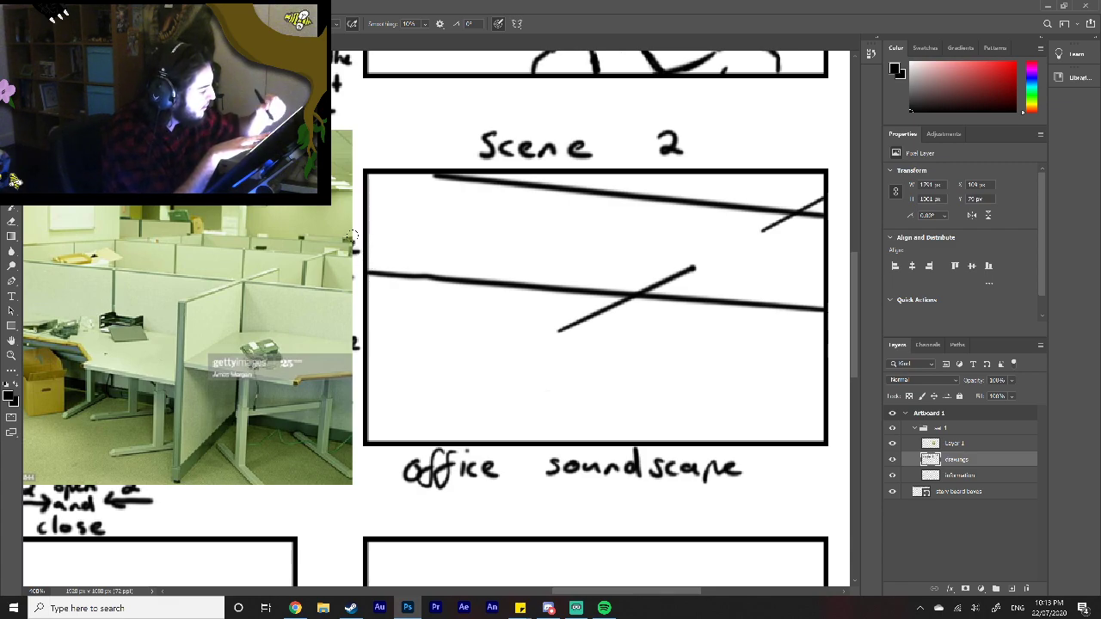
pyautogui.moveTo(368, 272); pyautogui.dragTo(574, 172)
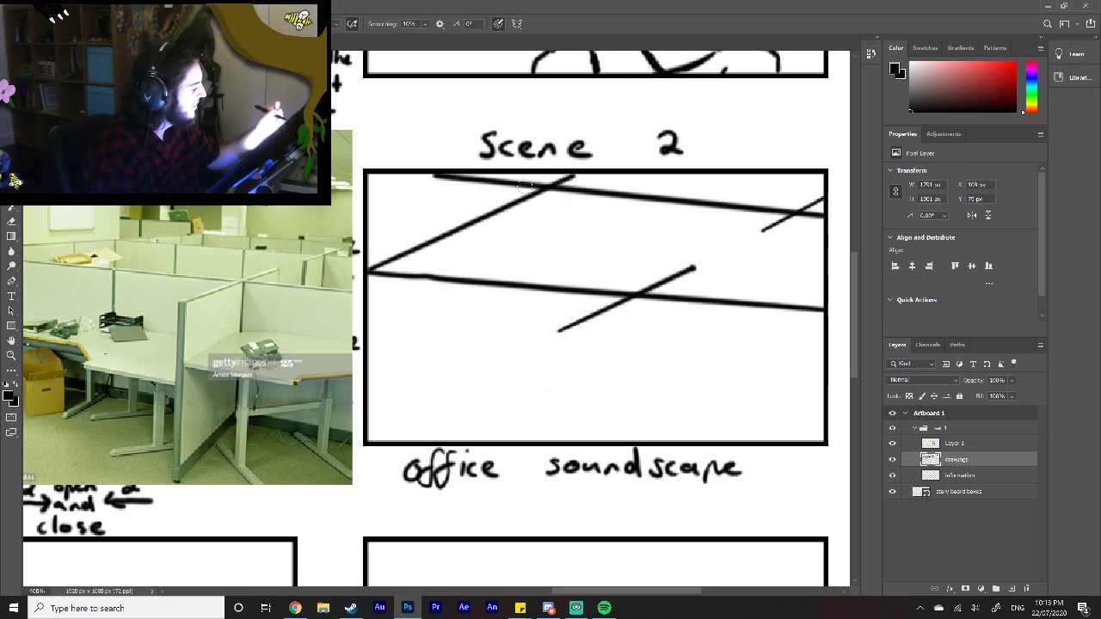
pyautogui.moveTo(509, 178); pyautogui.dragTo(427, 178)
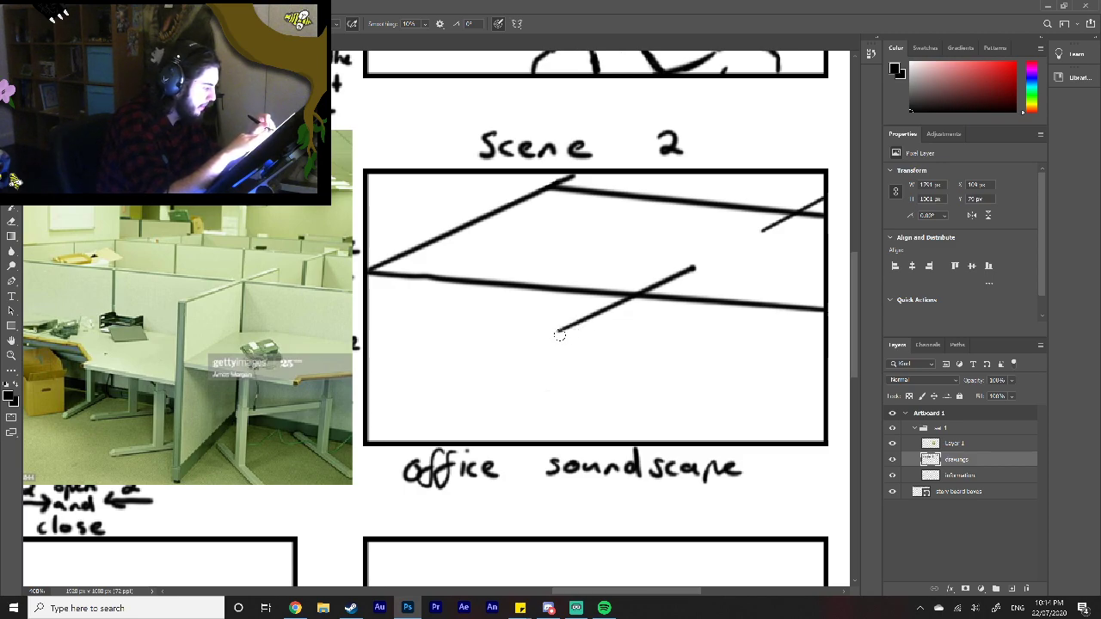
# Step: Draw the vertical edges of the front divider, the upper-right divider and the rear-left corner down to the frame or front partition line
pyautogui.moveTo(556, 333); pyautogui.dragTo(555, 443)
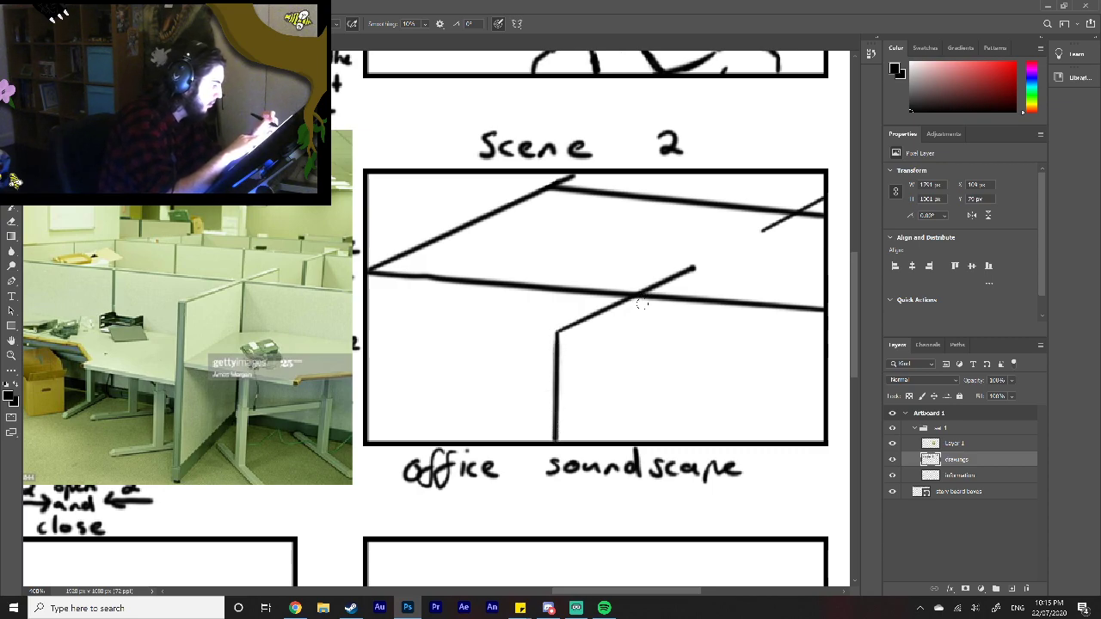
pyautogui.moveTo(635, 298); pyautogui.dragTo(633, 440)
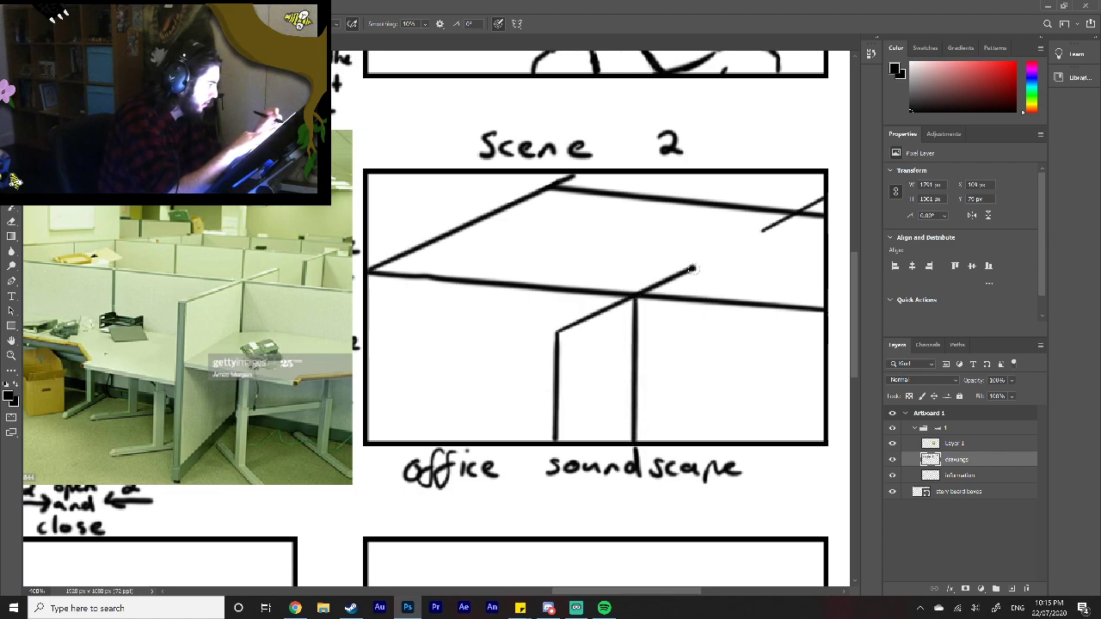
pyautogui.moveTo(693, 269); pyautogui.dragTo(692, 295)
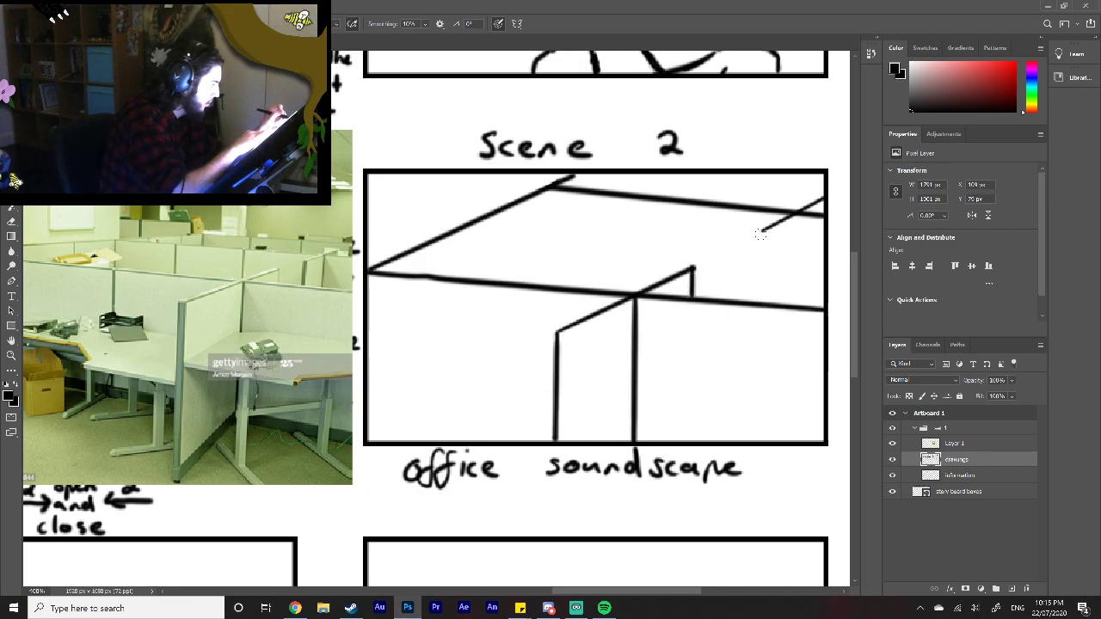
pyautogui.moveTo(760, 230); pyautogui.dragTo(758, 306)
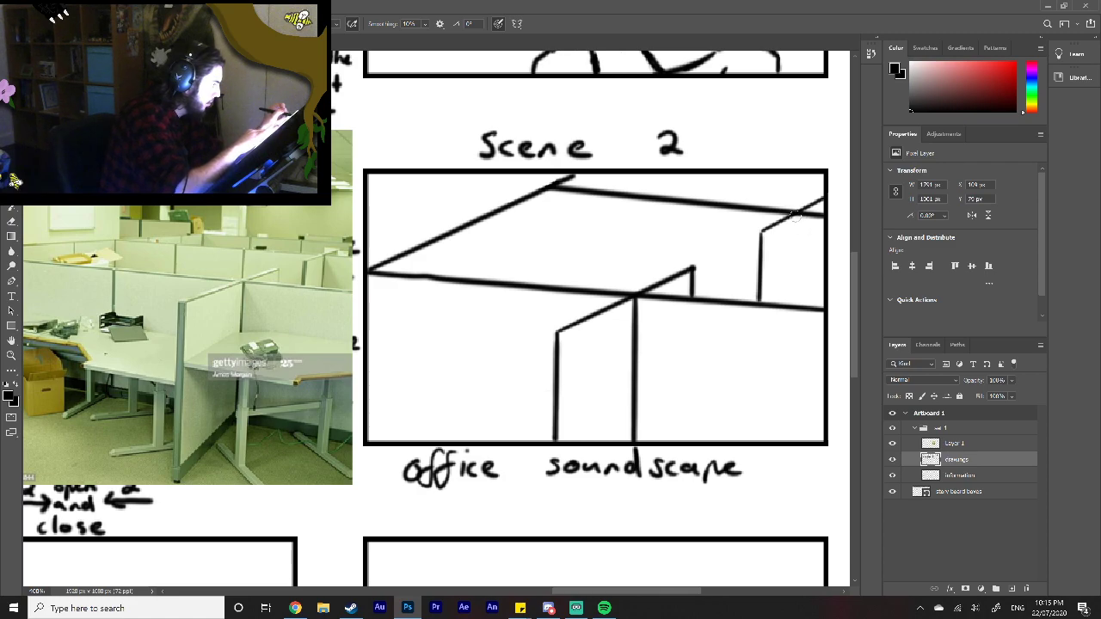
pyautogui.moveTo(796, 215); pyautogui.dragTo(792, 305)
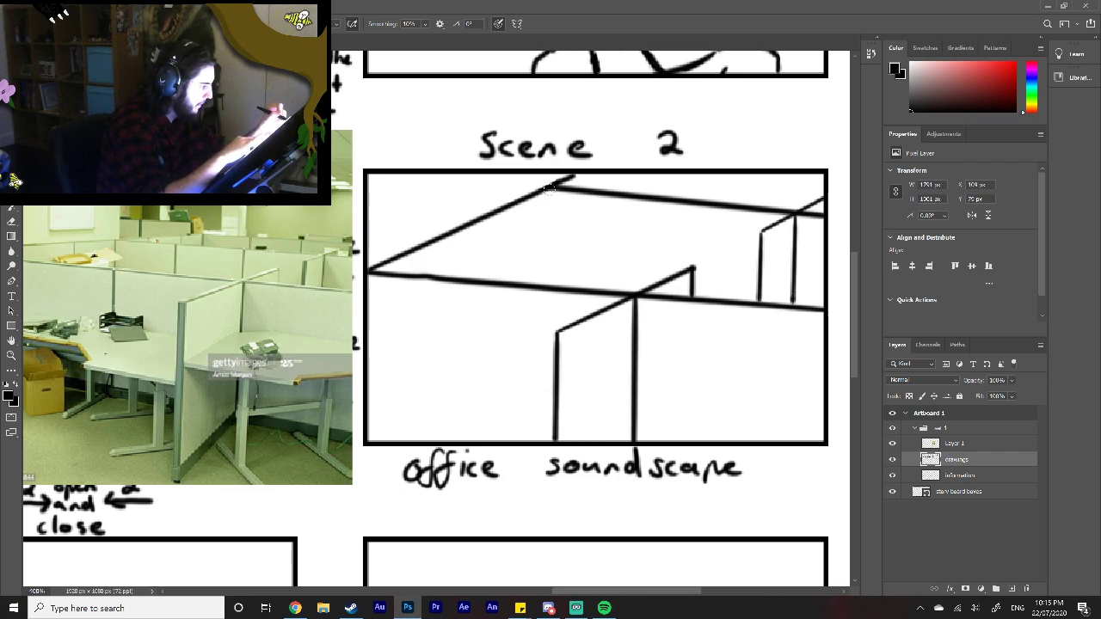
pyautogui.moveTo(549, 187); pyautogui.dragTo(549, 280)
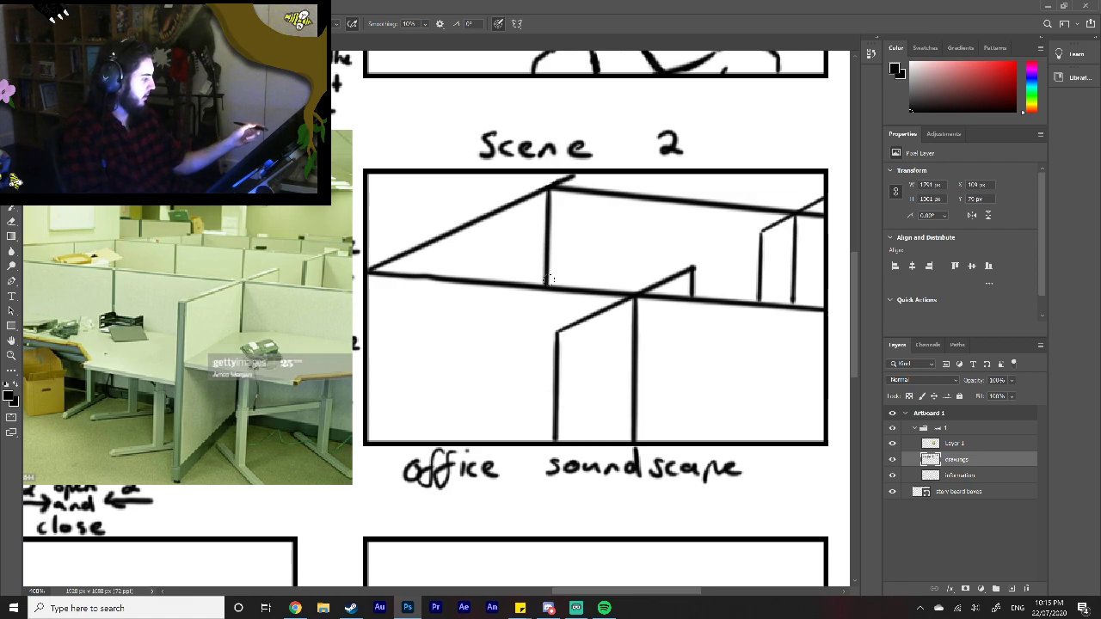
# Step: Hide the office photo layer, Layer 1, keeping the information layer visible
pyautogui.click(891, 474)
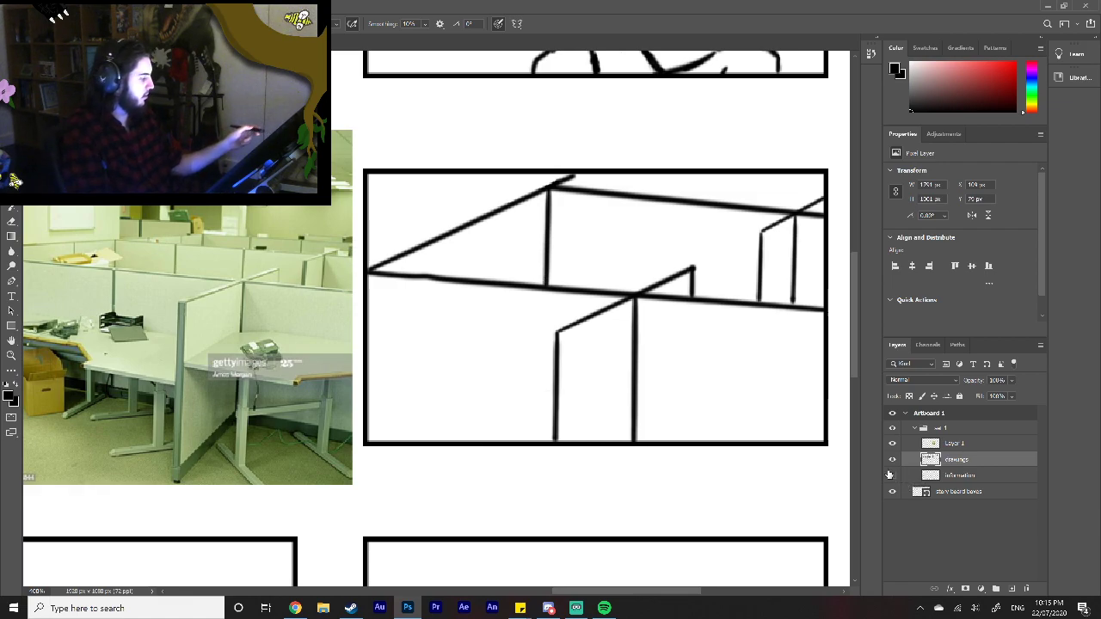
pyautogui.click(891, 475)
pyautogui.click(892, 442)
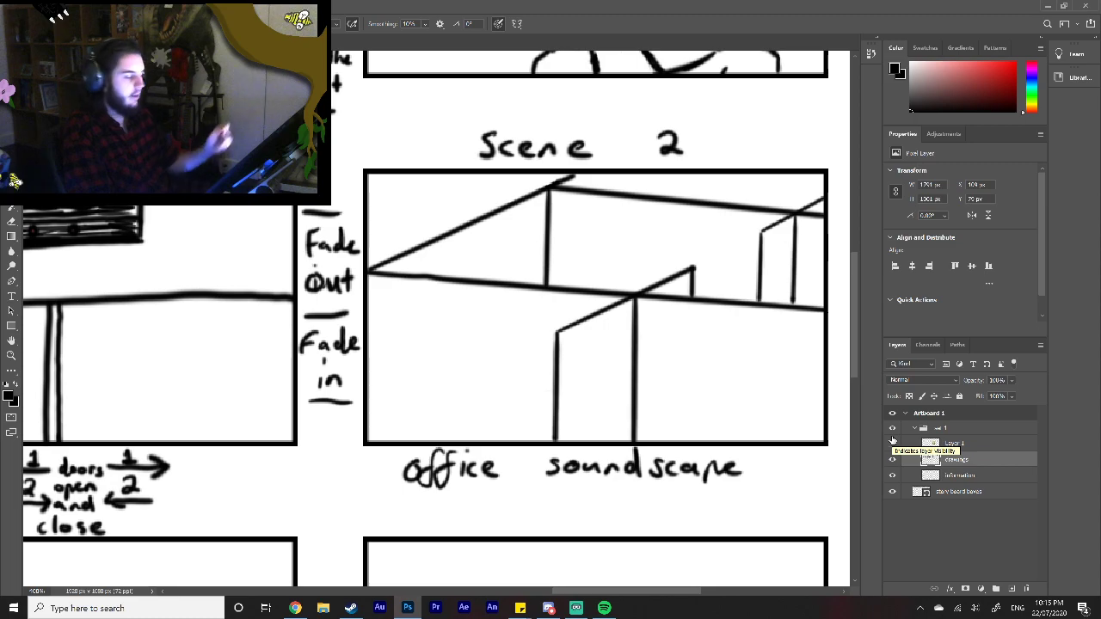
# Step: Zoom out to review the storyboard, then examine the first scene 1 frame with the WANTED poster up close
pyautogui.press('z')
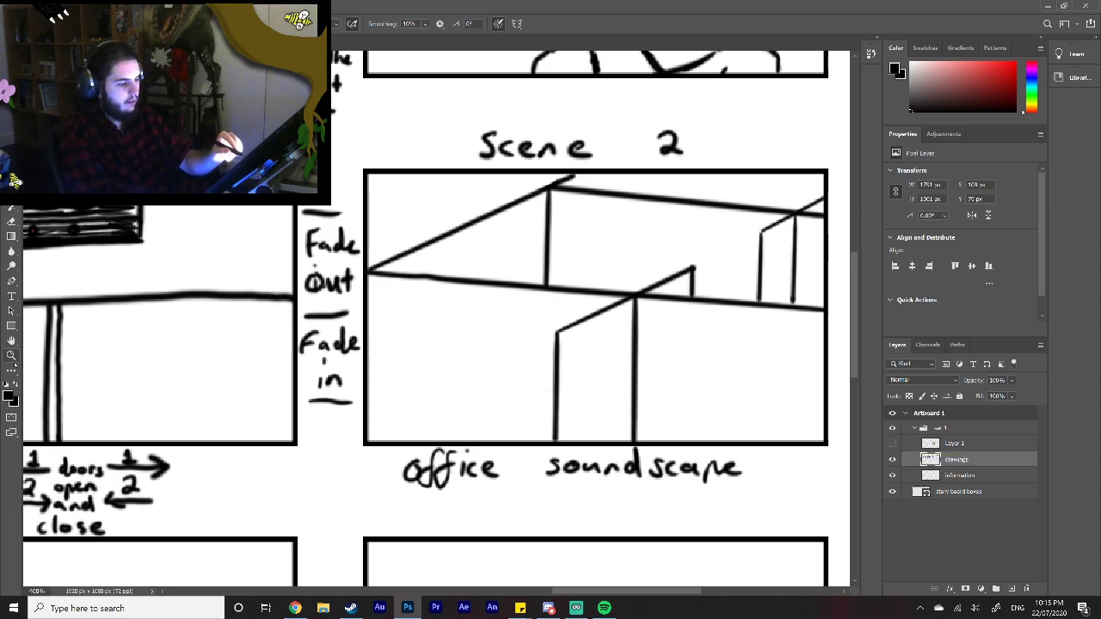
pyautogui.rightClick(353, 426)
pyautogui.click(361, 430)
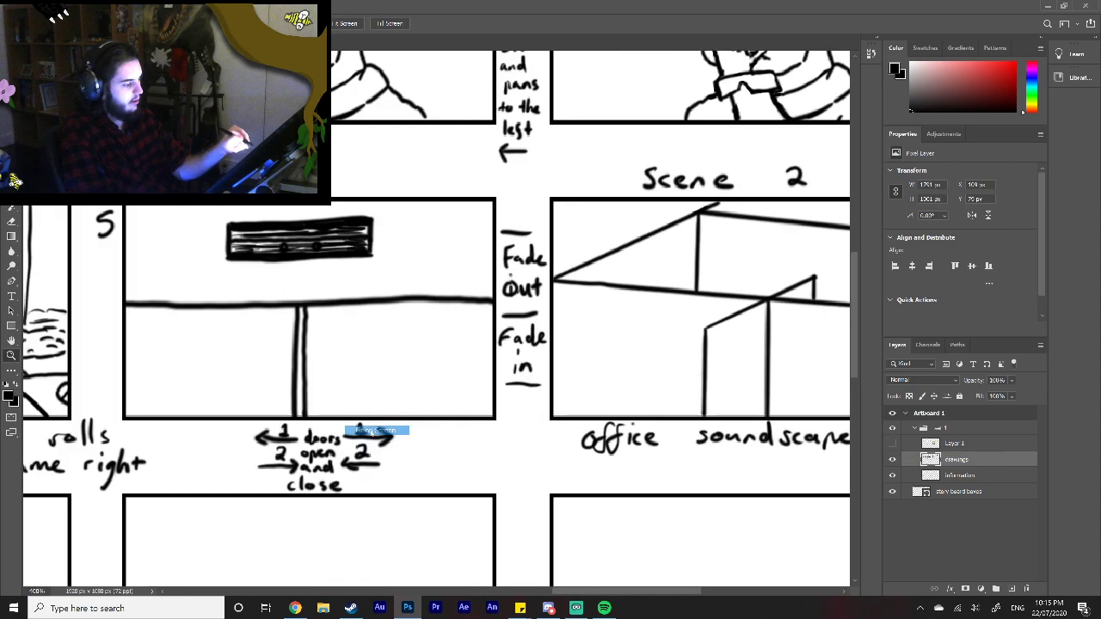
pyautogui.moveTo(568, 590); pyautogui.dragTo(514, 590)
pyautogui.moveTo(855, 365); pyautogui.dragTo(854, 320)
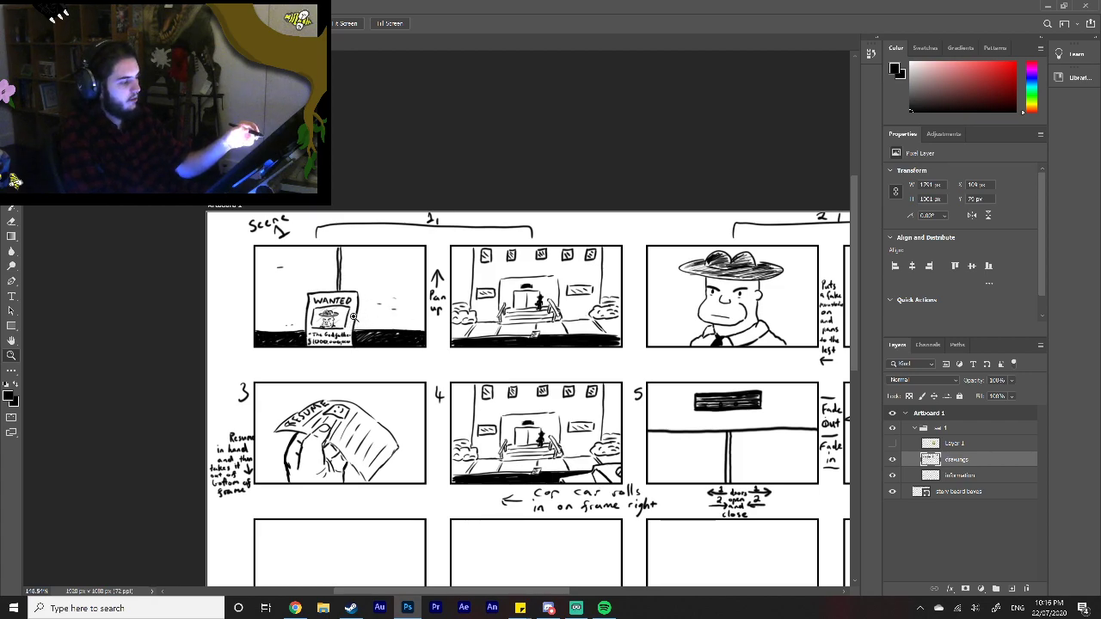
pyautogui.click(353, 299)
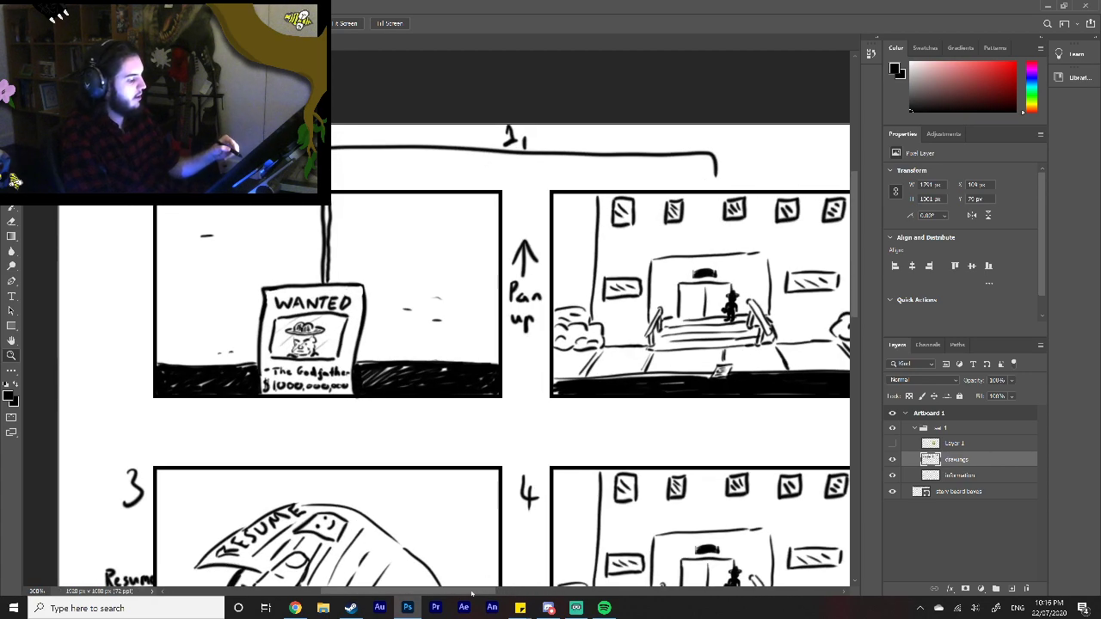
pyautogui.hscroll(-2, 448, 577)
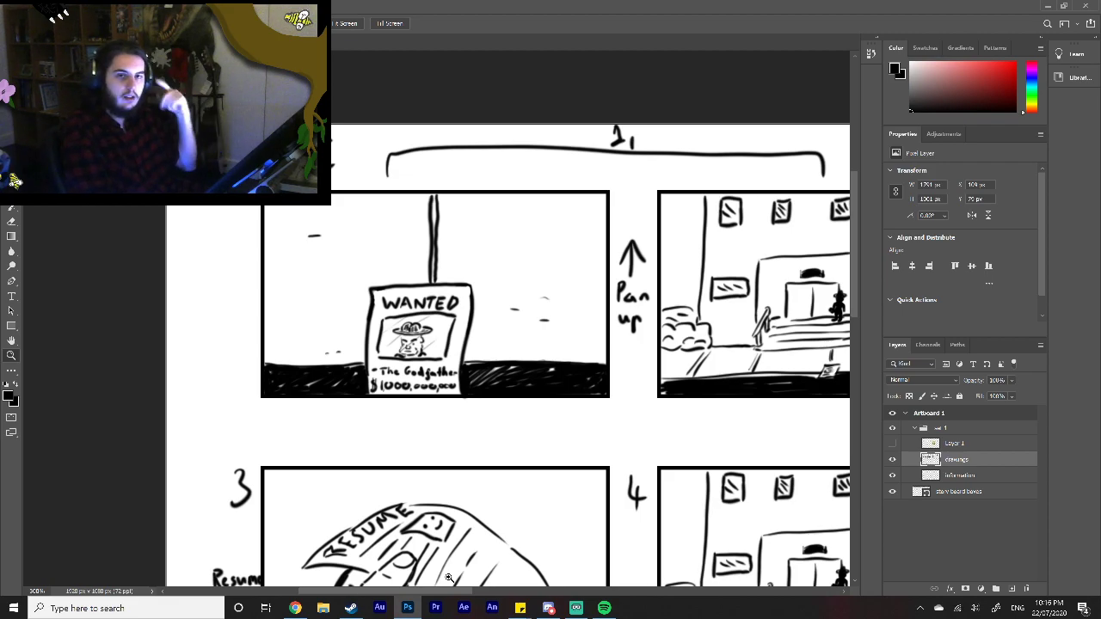
# Step: Examine the scene 1 storyboard frames in order, from the WANTED poster through frames 3, 4 and 5 to the scene 2 office frame
pyautogui.scroll(1, 847, 288)
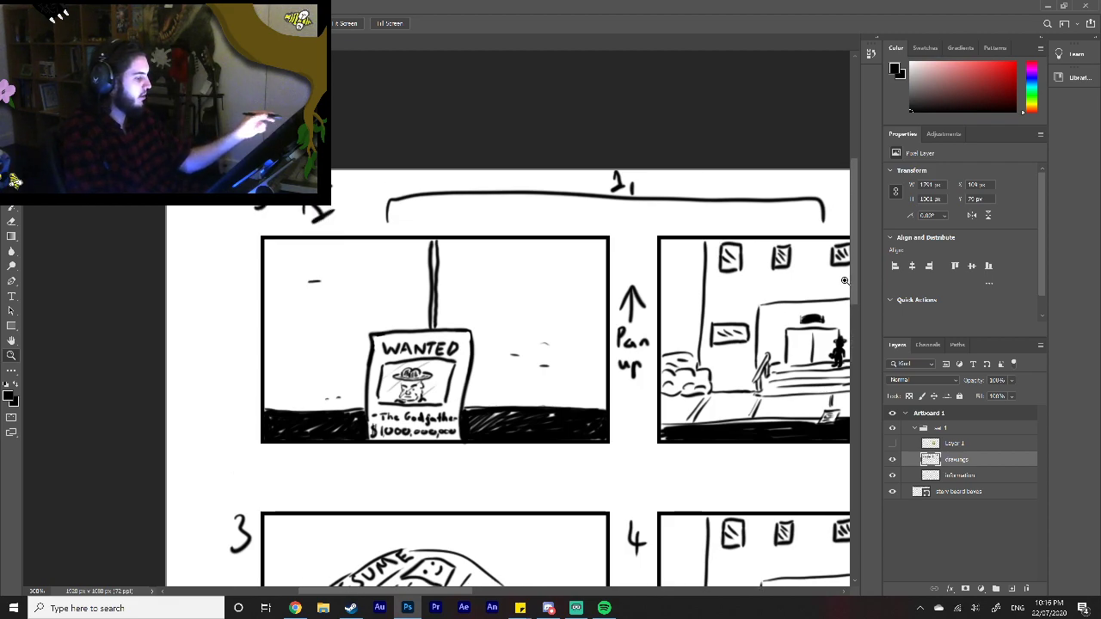
pyautogui.moveTo(442, 591); pyautogui.dragTo(509, 572)
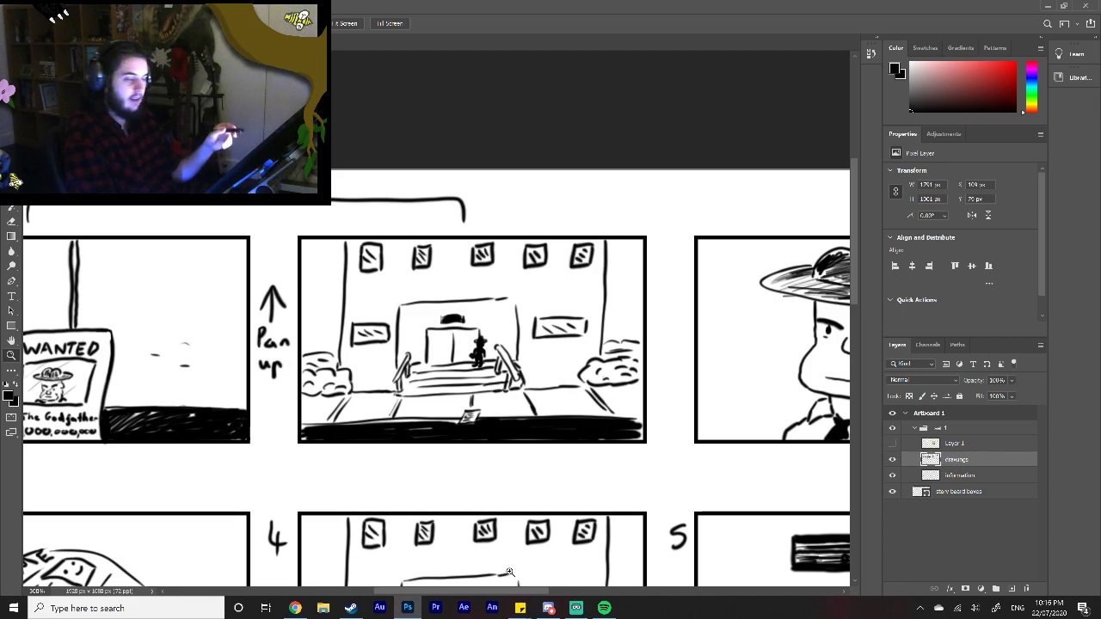
pyautogui.moveTo(479, 593); pyautogui.dragTo(523, 586)
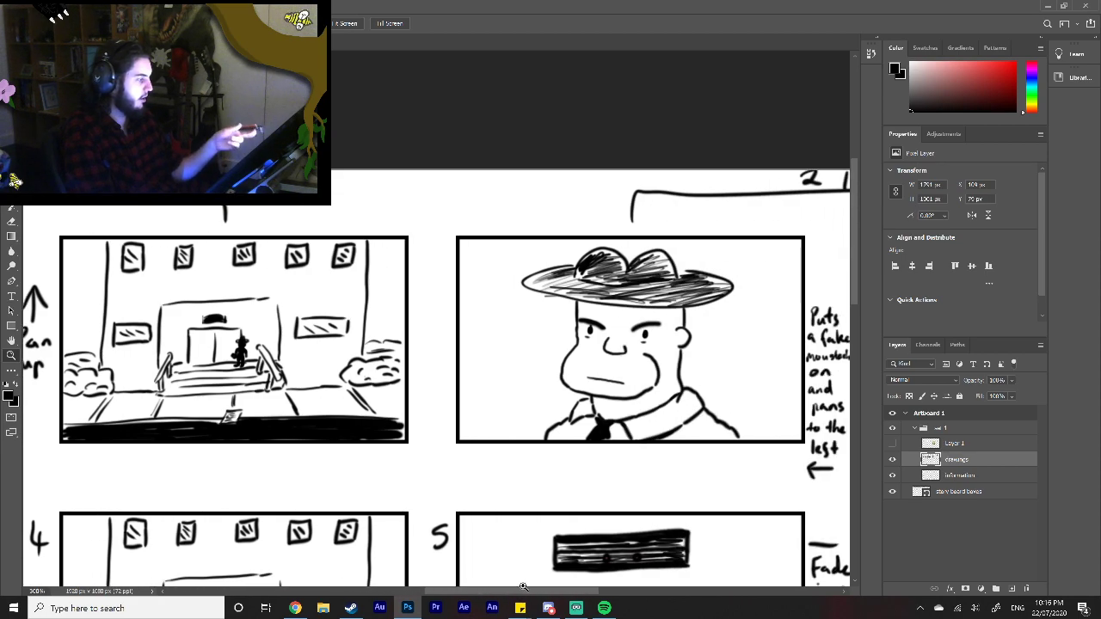
pyautogui.moveTo(523, 586); pyautogui.dragTo(405, 575)
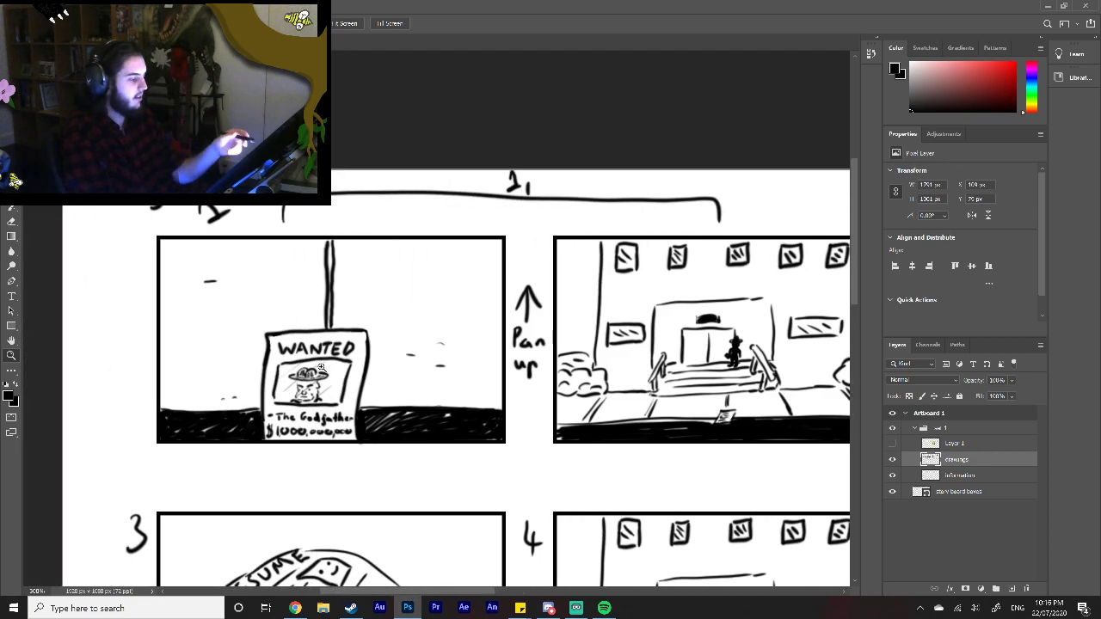
pyautogui.moveTo(410, 592); pyautogui.dragTo(602, 566)
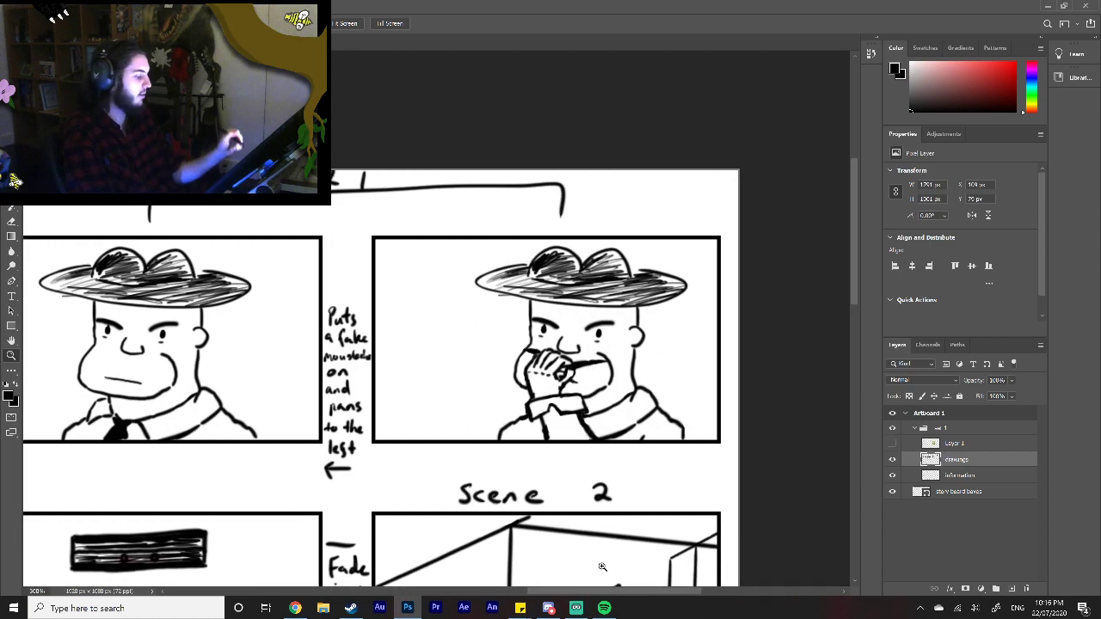
pyautogui.moveTo(532, 590); pyautogui.dragTo(333, 592)
pyautogui.moveTo(853, 288); pyautogui.dragTo(848, 347)
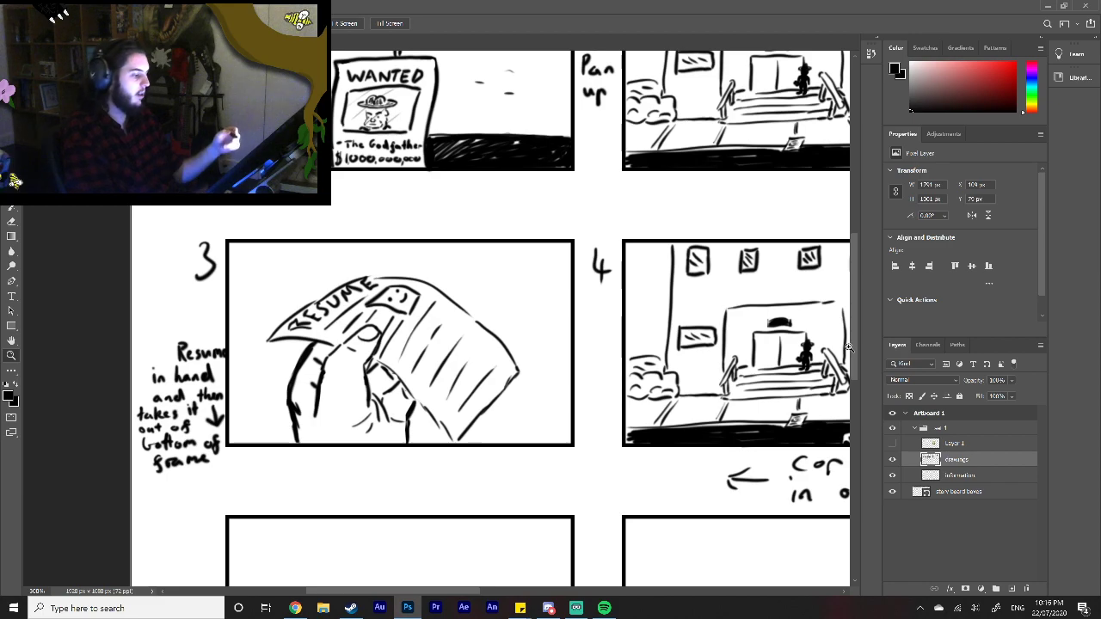
pyautogui.moveTo(465, 593); pyautogui.dragTo(540, 585)
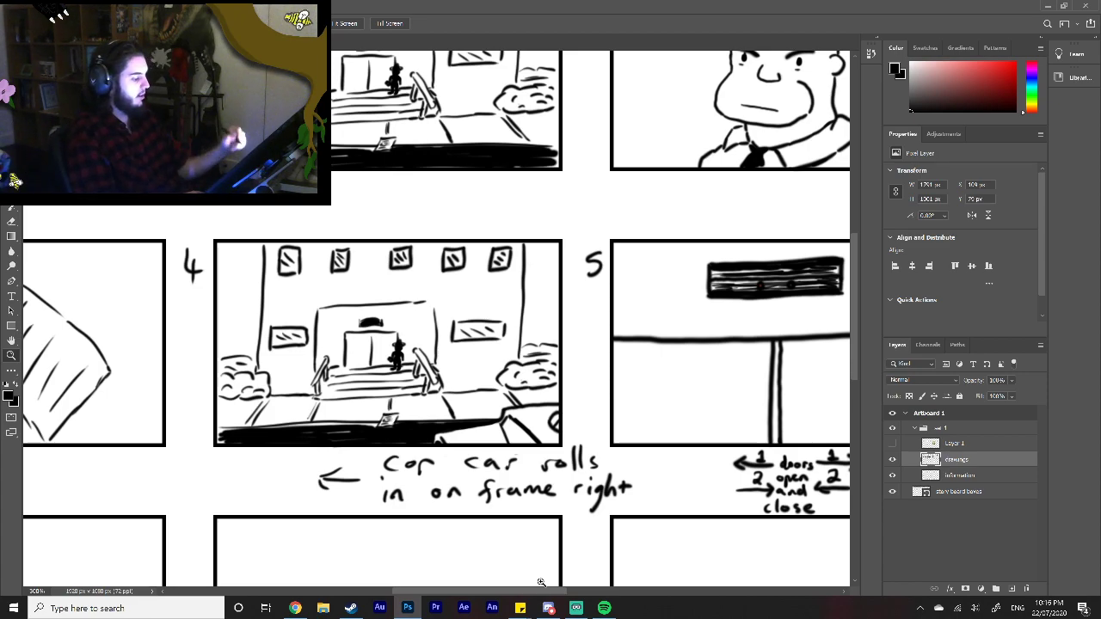
pyautogui.moveTo(520, 593); pyautogui.dragTo(573, 593)
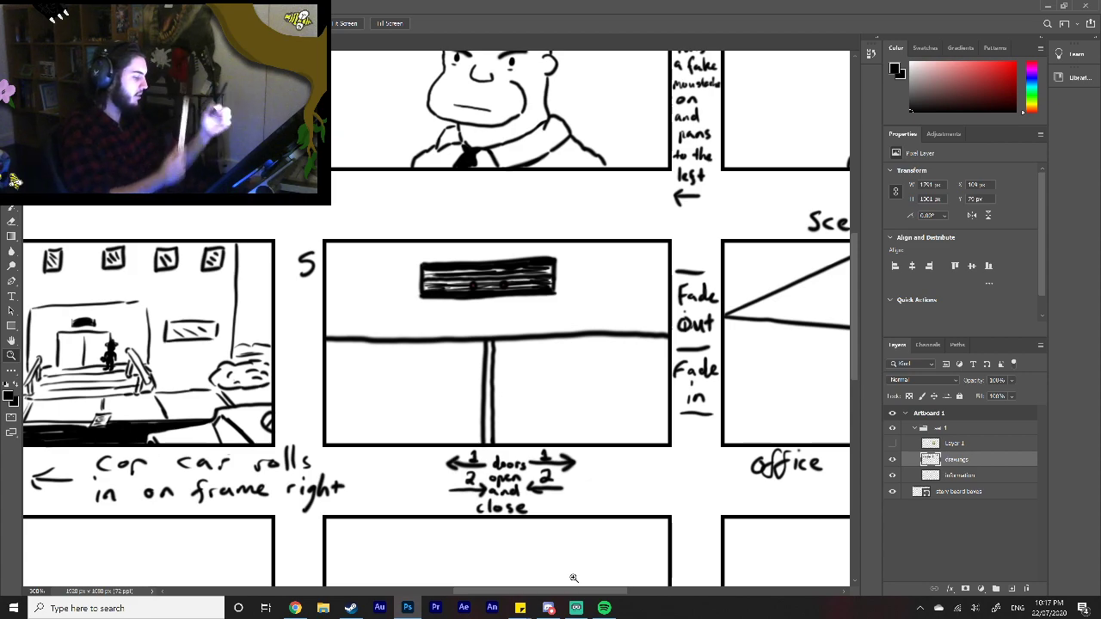
pyautogui.hscroll(5, 574, 579)
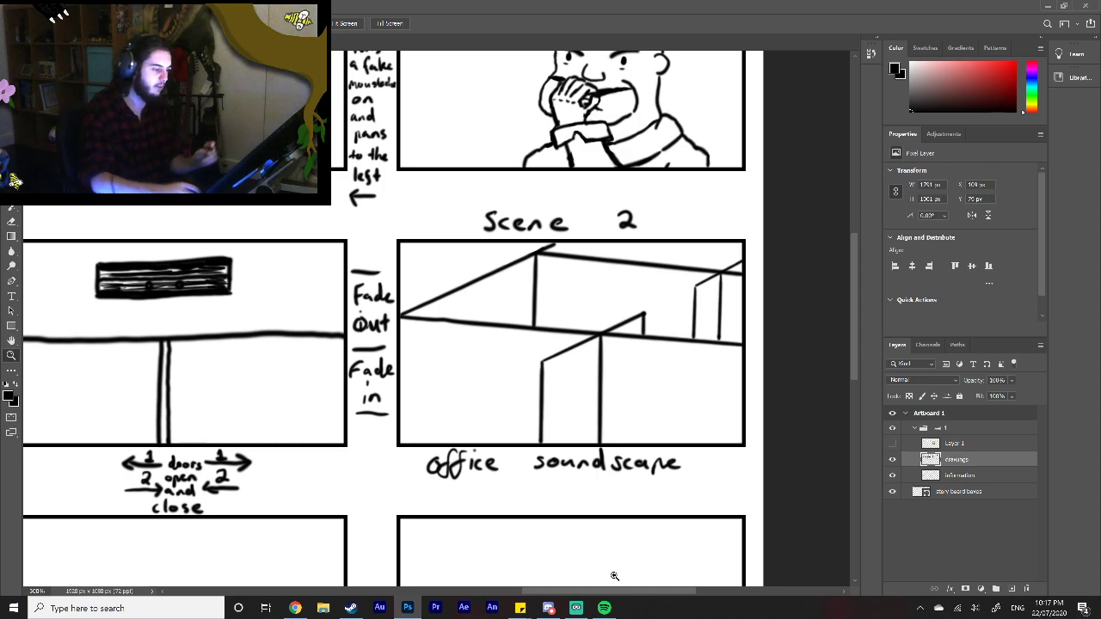
# Step: Brush a leafy plant with a central stem and curved leaves, plus a first pot outline, in the scene 2 frame's lower-left corner
pyautogui.click(12, 192)
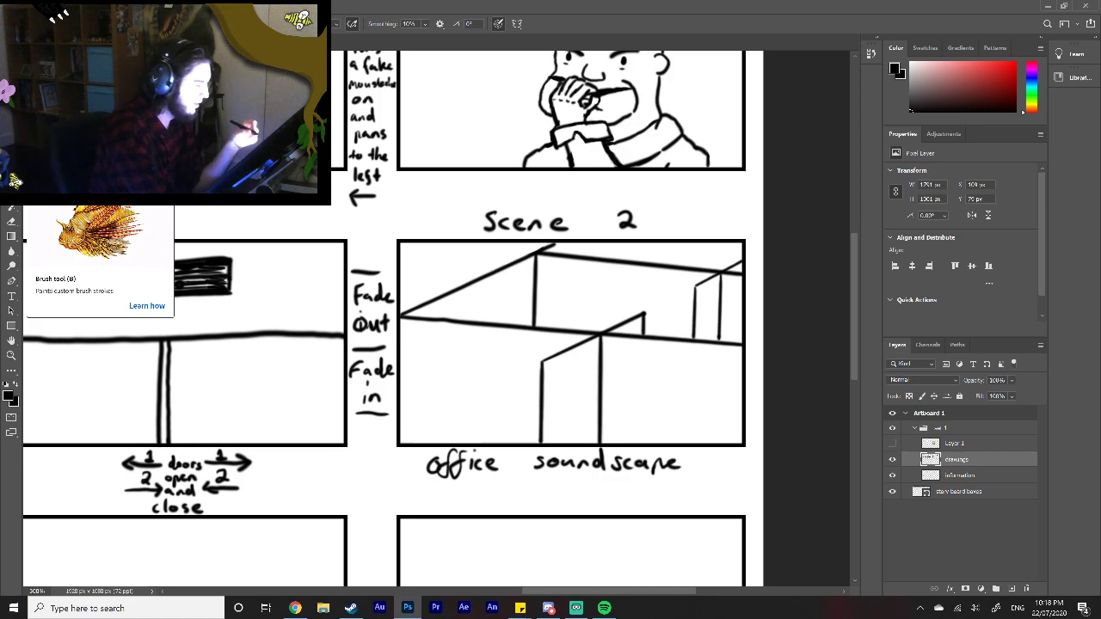
pyautogui.moveTo(438, 424)
pyautogui.mouseDown()
pyautogui.moveTo(434, 386)
pyautogui.moveTo(403, 393)
pyautogui.moveTo(481, 386)
pyautogui.moveTo(478, 399)
pyautogui.moveTo(488, 387)
pyautogui.moveTo(443, 381)
pyautogui.moveTo(440, 423)
pyautogui.mouseUp()
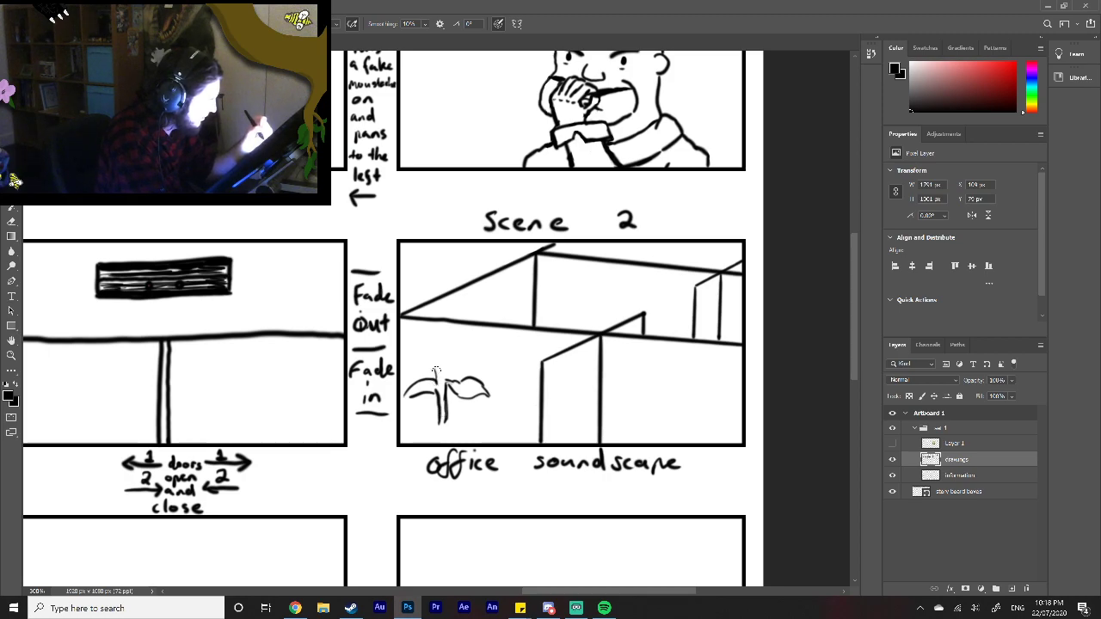
pyautogui.moveTo(433, 349)
pyautogui.mouseDown()
pyautogui.moveTo(440, 377)
pyautogui.moveTo(448, 366)
pyautogui.moveTo(441, 383)
pyautogui.moveTo(454, 356)
pyautogui.moveTo(447, 365)
pyautogui.moveTo(476, 353)
pyautogui.moveTo(482, 363)
pyautogui.mouseUp()
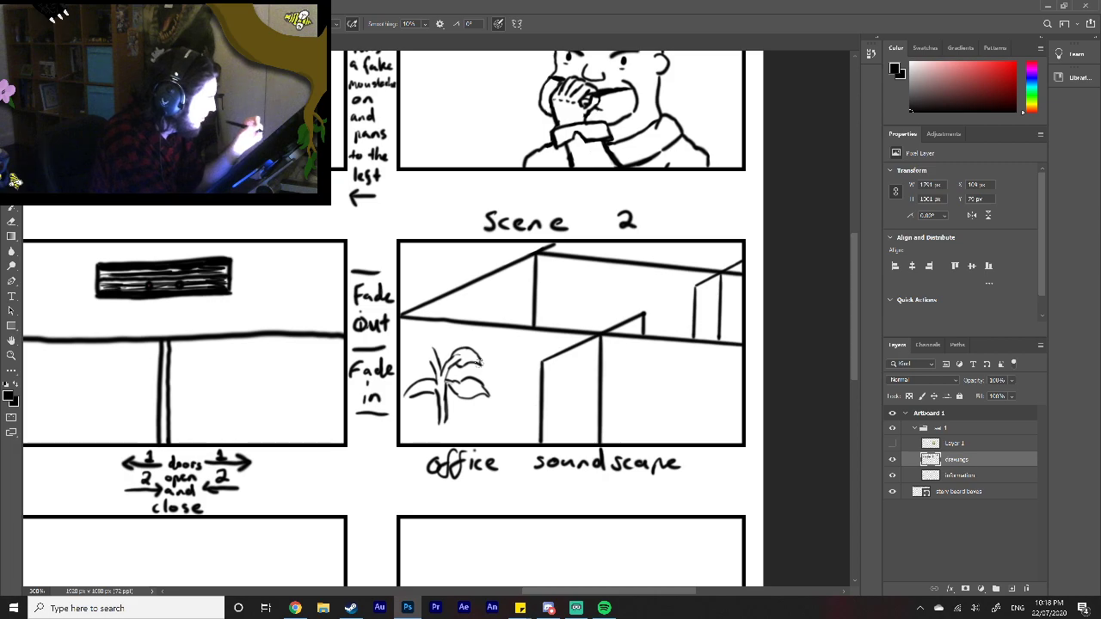
pyautogui.moveTo(432, 347)
pyautogui.mouseDown()
pyautogui.moveTo(413, 345)
pyautogui.moveTo(401, 373)
pyautogui.moveTo(431, 356)
pyautogui.moveTo(417, 430)
pyautogui.mouseUp()
pyautogui.moveTo(443, 413)
pyautogui.mouseDown()
pyautogui.moveTo(458, 420)
pyautogui.moveTo(415, 437)
pyautogui.moveTo(443, 438)
pyautogui.moveTo(461, 423)
pyautogui.mouseUp()
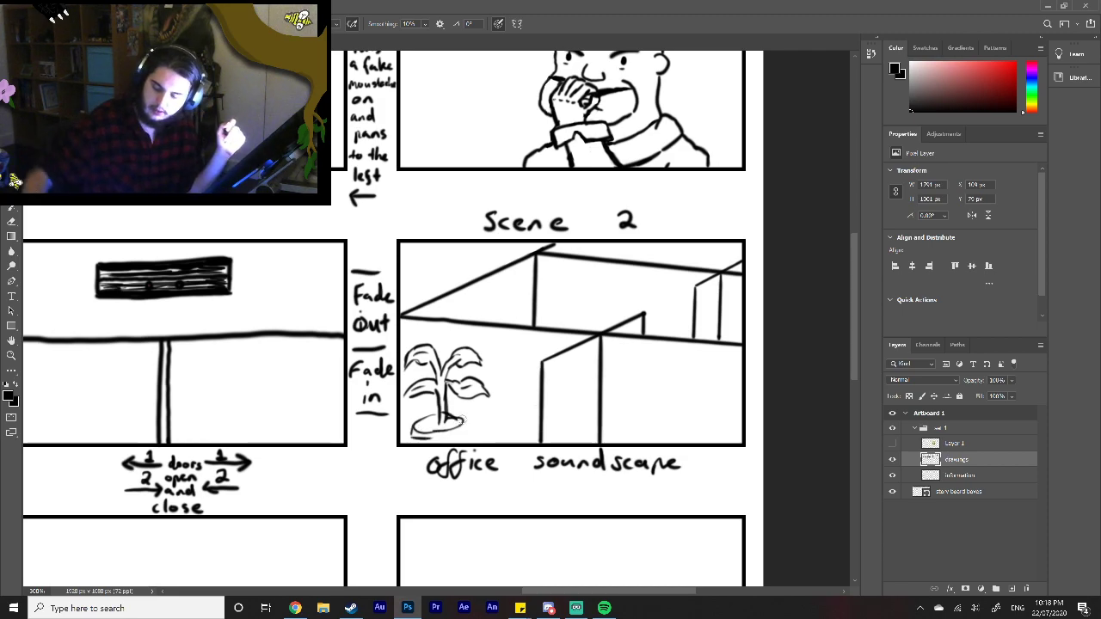
# Step: Undo the plant's pot strokes and redraw the pot with an oval rim and a rounded body reaching the frame's bottom edge
pyautogui.hotkey('ctrl', 'z')
pyautogui.hotkey('ctrl', 'z')
pyautogui.hotkey('ctrl', 'z')
pyautogui.hotkey('ctrl', 'z')
pyautogui.hotkey('ctrl', 'z')
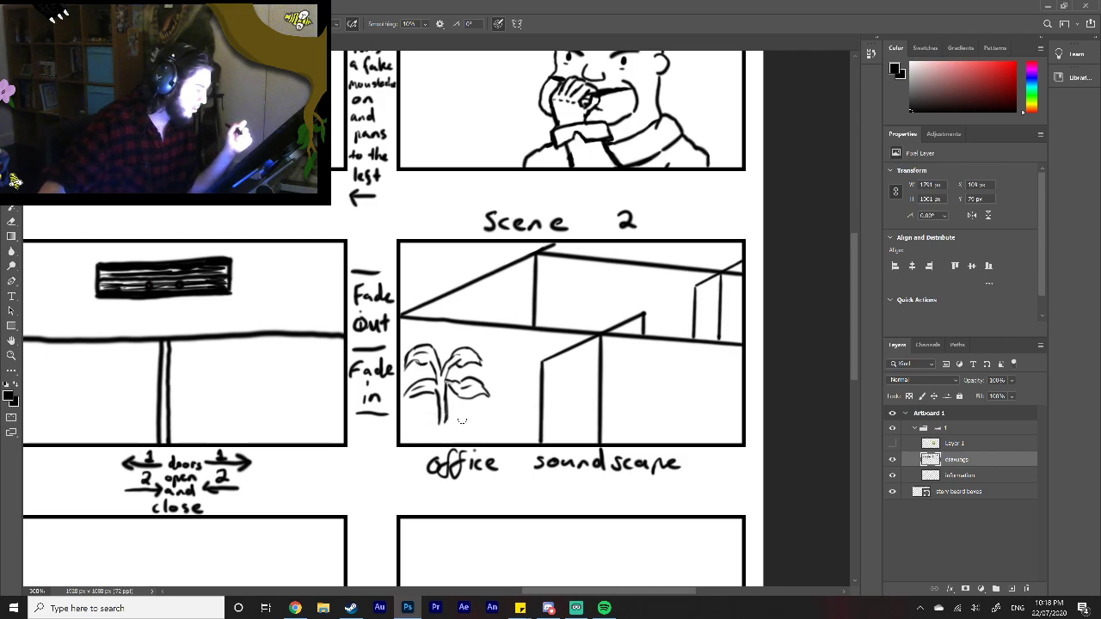
pyautogui.moveTo(429, 418)
pyautogui.mouseDown()
pyautogui.moveTo(407, 422)
pyautogui.moveTo(426, 431)
pyautogui.moveTo(469, 423)
pyautogui.moveTo(449, 414)
pyautogui.moveTo(410, 433)
pyautogui.moveTo(468, 438)
pyautogui.mouseUp()
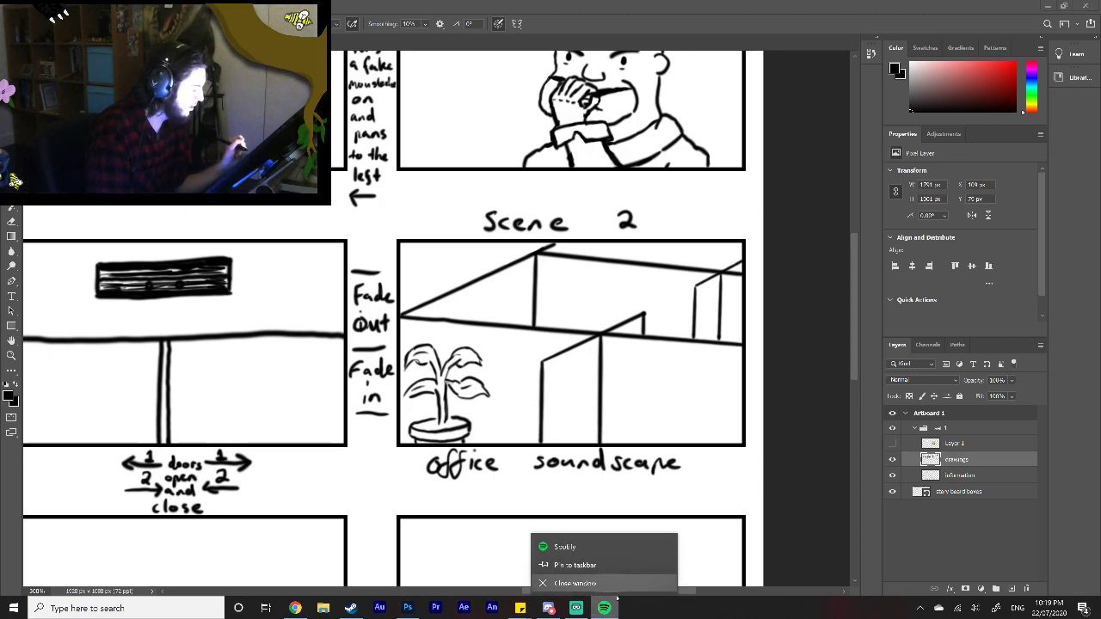
# Step: Switch to Spotify, skip to the next track, and return to the Photoshop storyboard
pyautogui.click(579, 557)
pyautogui.click(489, 523)
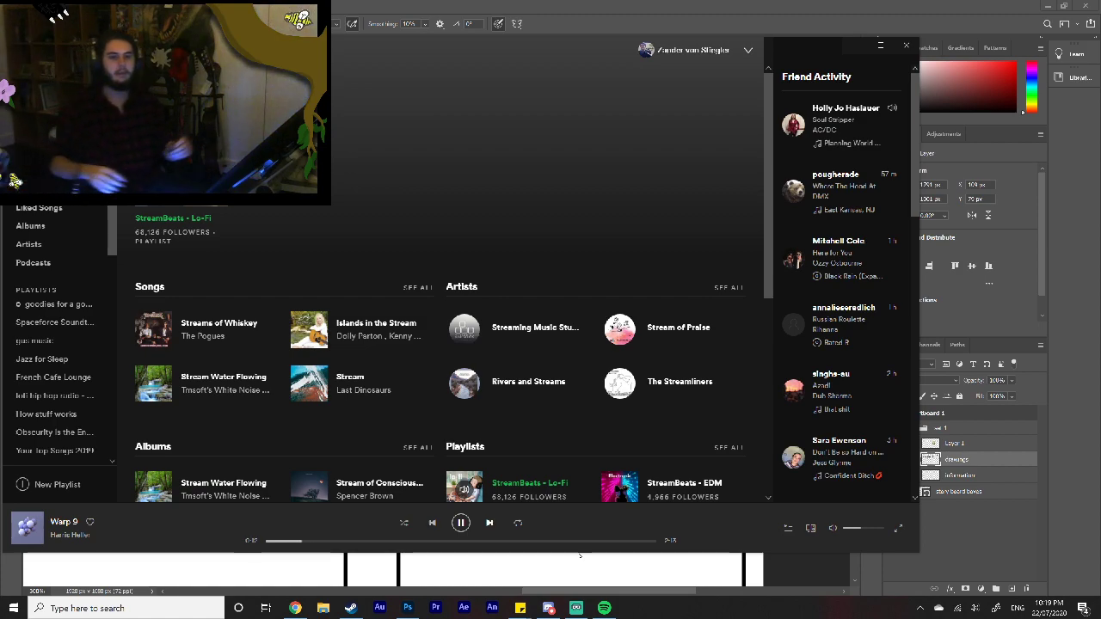
pyautogui.click(489, 523)
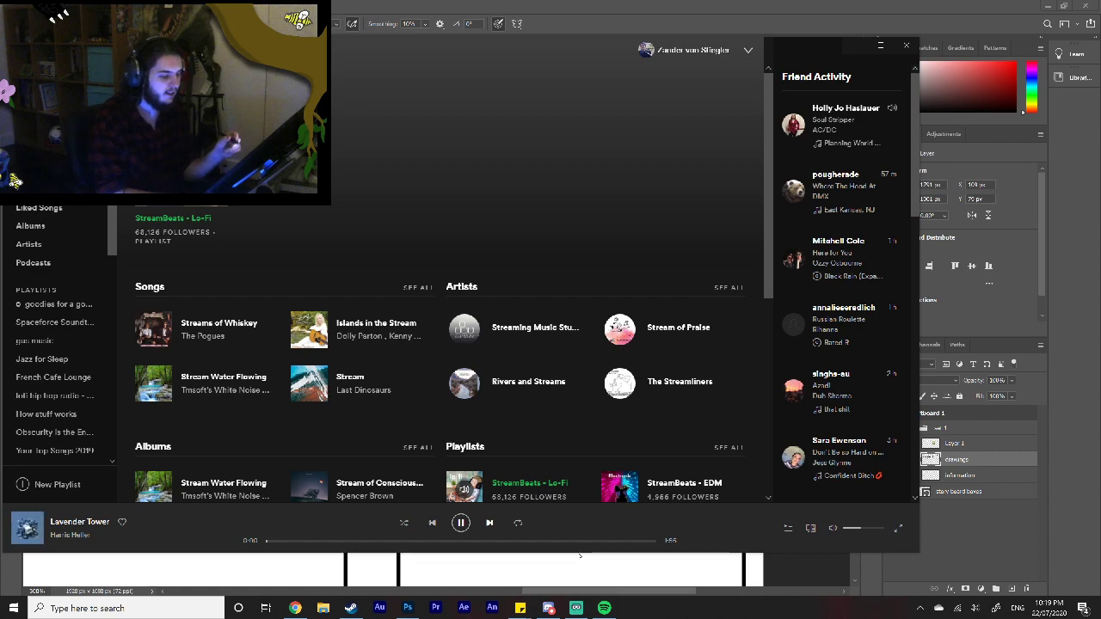
pyautogui.click(851, 49)
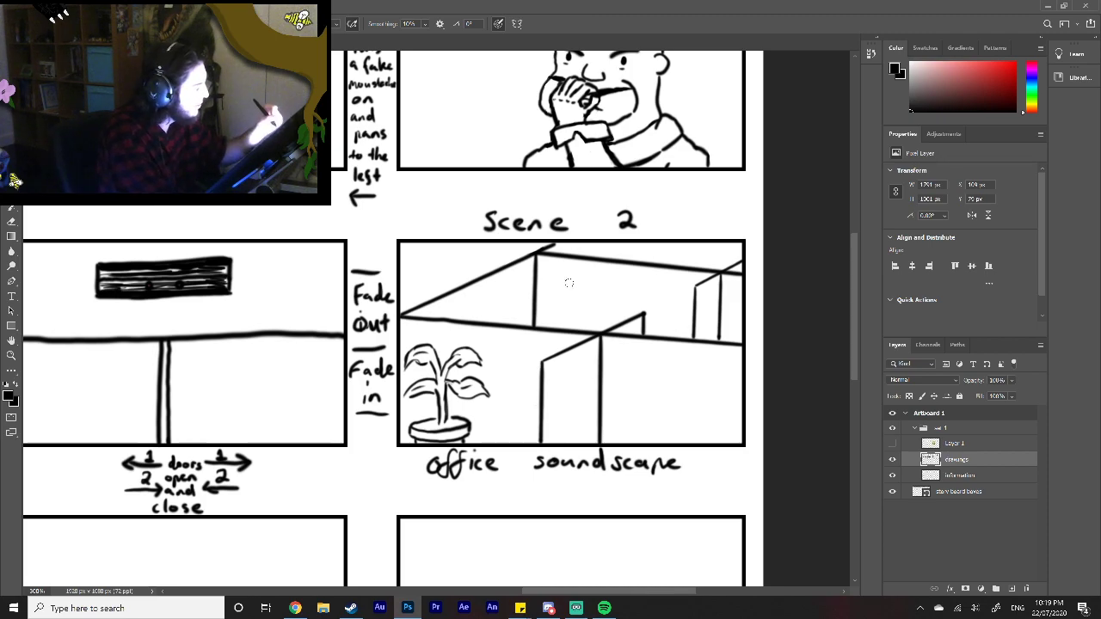
# Step: Draw a wall calendar on the rear partition, with a picture panel lettered "July", a spiral binding and a date grid below
pyautogui.moveTo(556, 274)
pyautogui.mouseDown()
pyautogui.moveTo(557, 300)
pyautogui.moveTo(590, 294)
pyautogui.mouseUp()
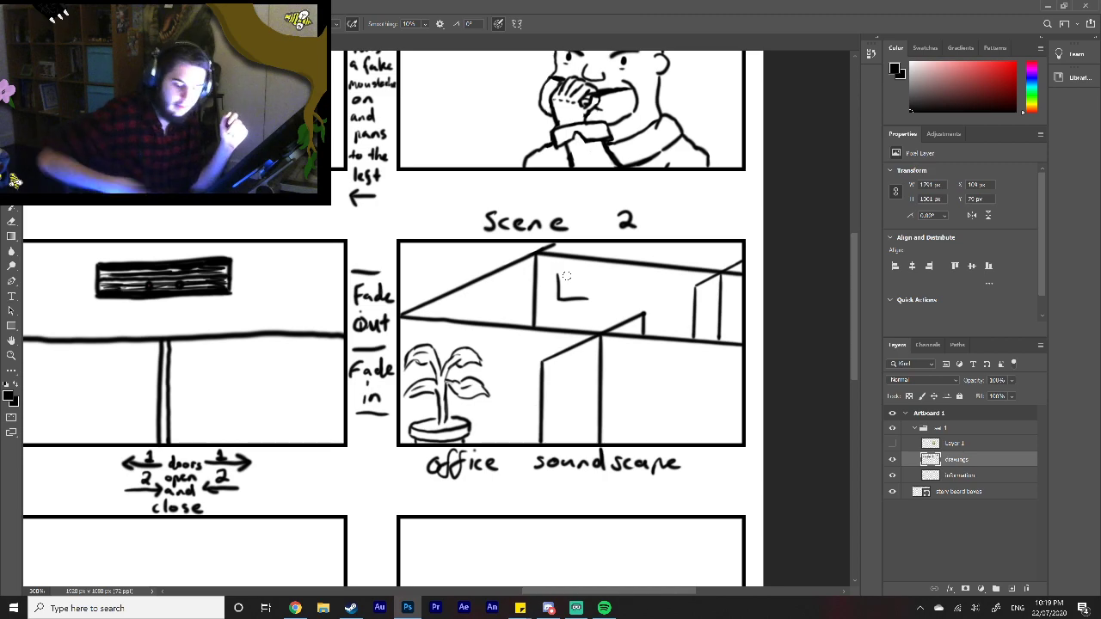
pyautogui.hotkey('ctrl', 'z')
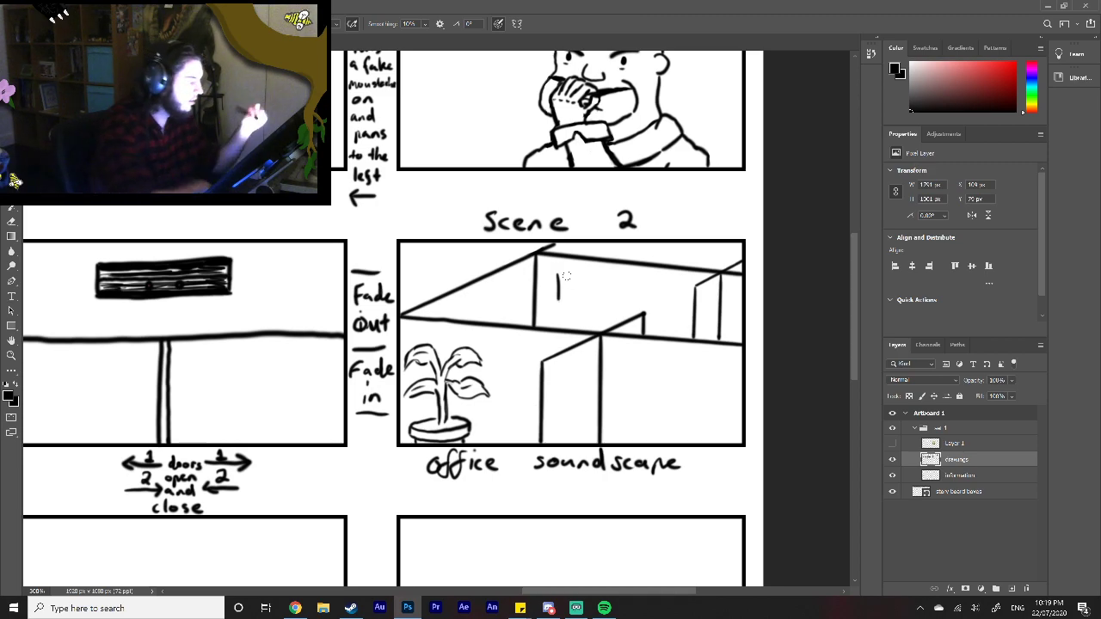
pyautogui.moveTo(557, 274)
pyautogui.mouseDown()
pyautogui.moveTo(596, 282)
pyautogui.moveTo(596, 304)
pyautogui.mouseUp()
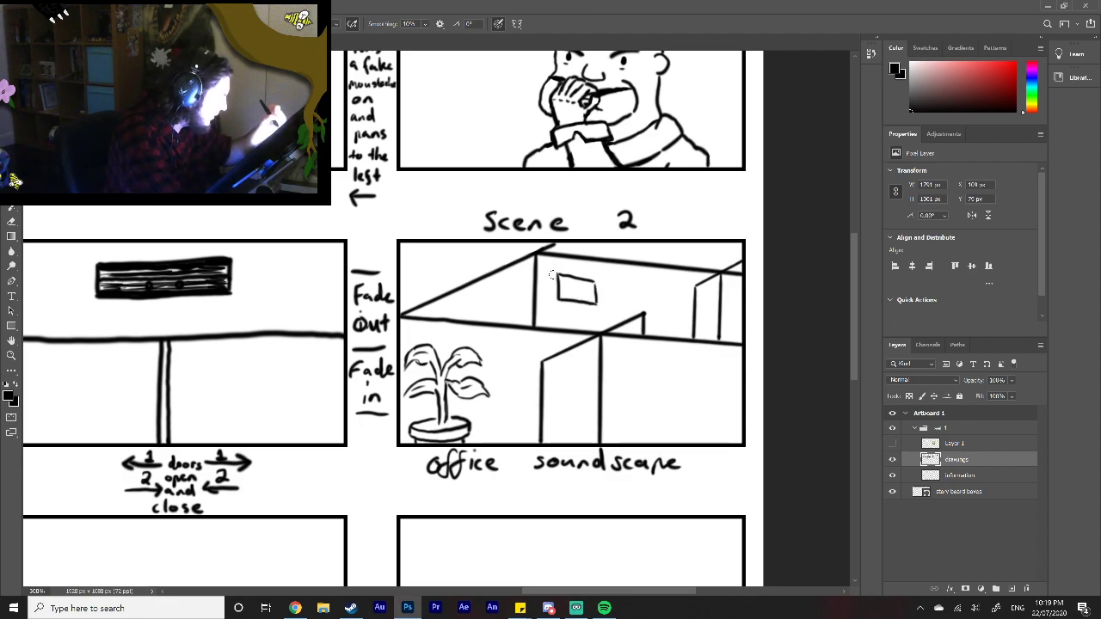
pyautogui.moveTo(552, 275)
pyautogui.mouseDown()
pyautogui.moveTo(552, 299)
pyautogui.moveTo(559, 271)
pyautogui.moveTo(602, 276)
pyautogui.moveTo(600, 307)
pyautogui.moveTo(559, 304)
pyautogui.moveTo(600, 308)
pyautogui.mouseUp()
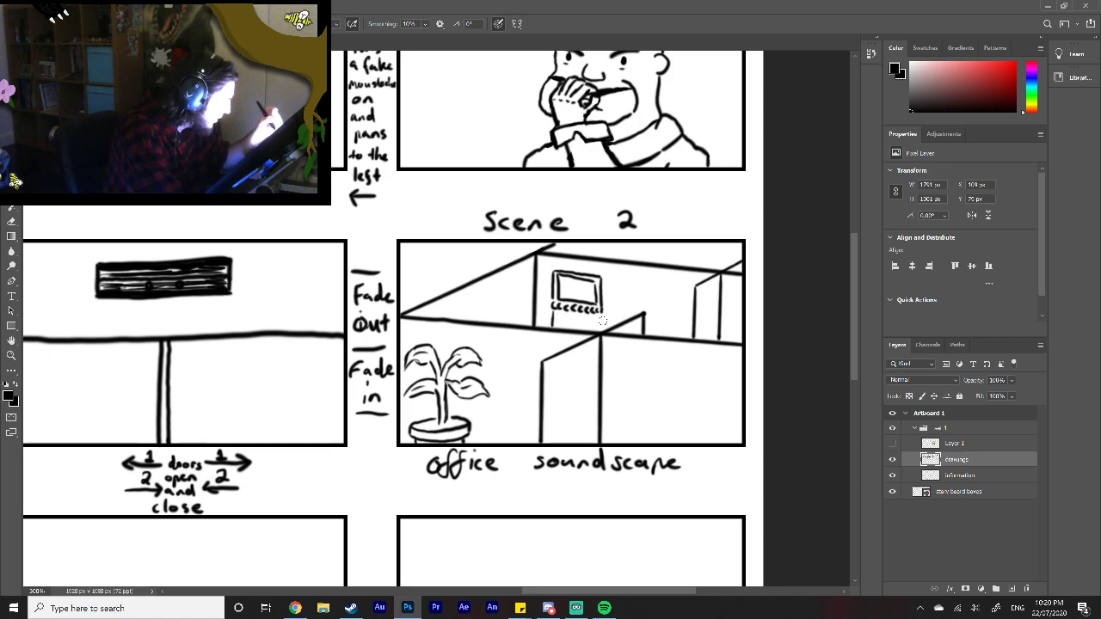
pyautogui.moveTo(557, 319); pyautogui.dragTo(562, 316)
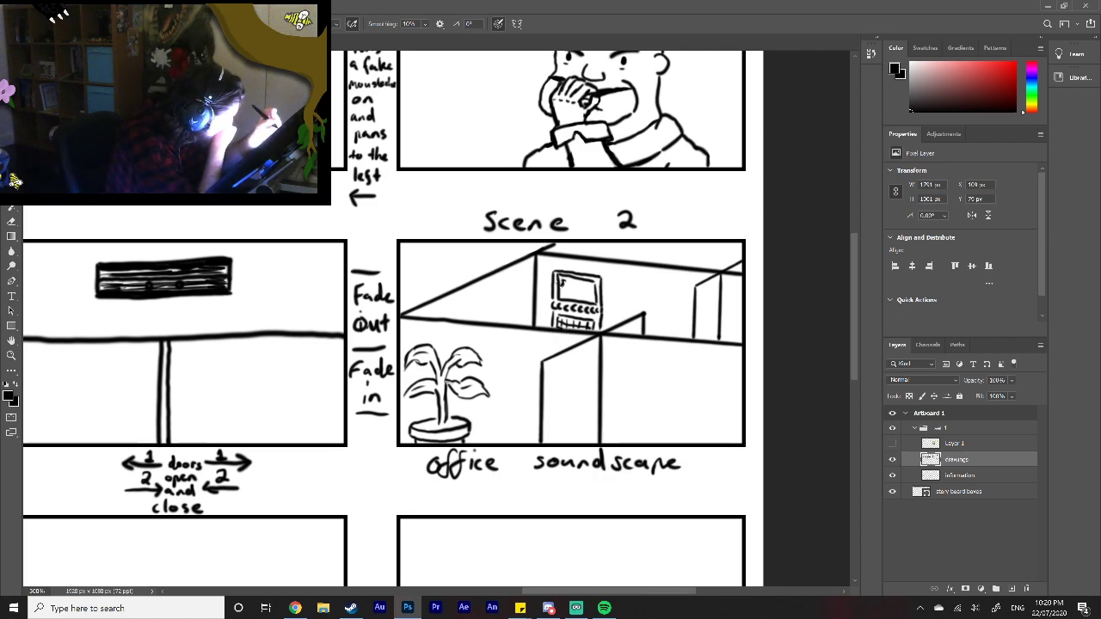
pyautogui.moveTo(565, 285)
pyautogui.mouseDown()
pyautogui.moveTo(584, 296)
pyautogui.moveTo(592, 288)
pyautogui.mouseUp()
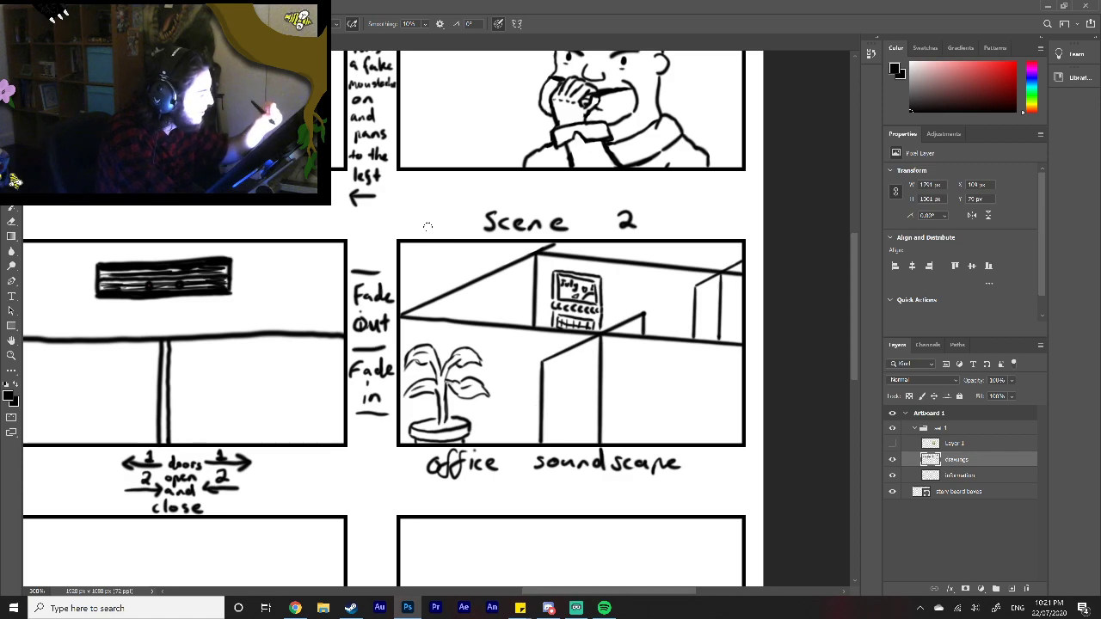
# Step: Draw a round wall clock cut off by the scene 2 frame's top-left edge, replacing its thin outer arc with a thick black rim
pyautogui.moveTo(426, 243)
pyautogui.mouseDown()
pyautogui.moveTo(426, 257)
pyautogui.moveTo(451, 268)
pyautogui.moveTo(468, 244)
pyautogui.moveTo(418, 253)
pyautogui.moveTo(421, 266)
pyautogui.mouseUp()
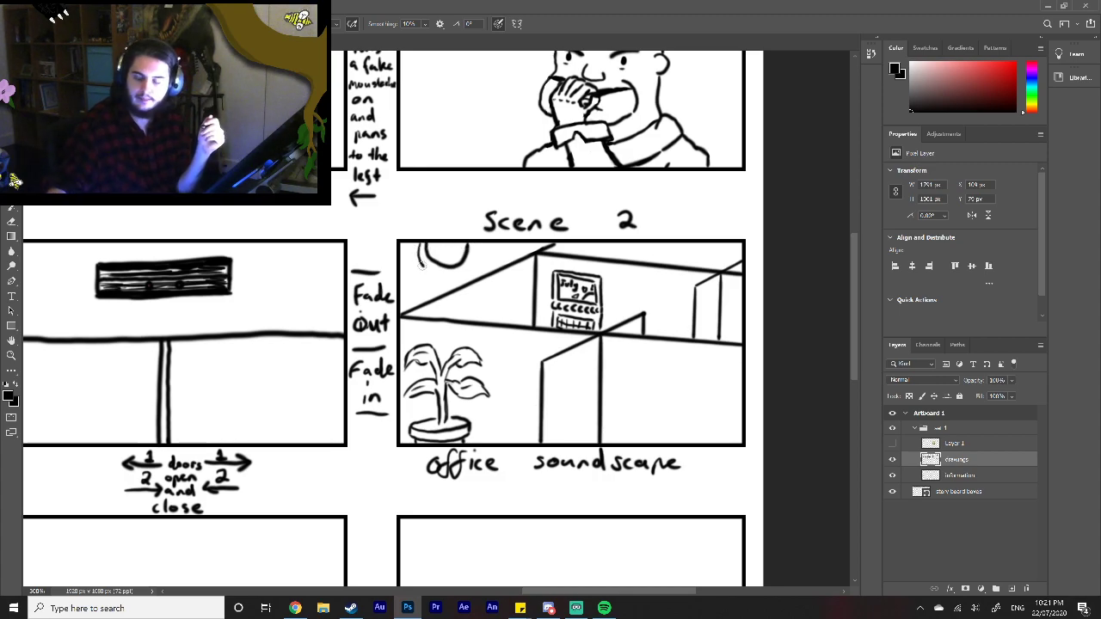
pyautogui.press('z')
pyautogui.hotkey('ctrl', 'z')
pyautogui.click(11, 191)
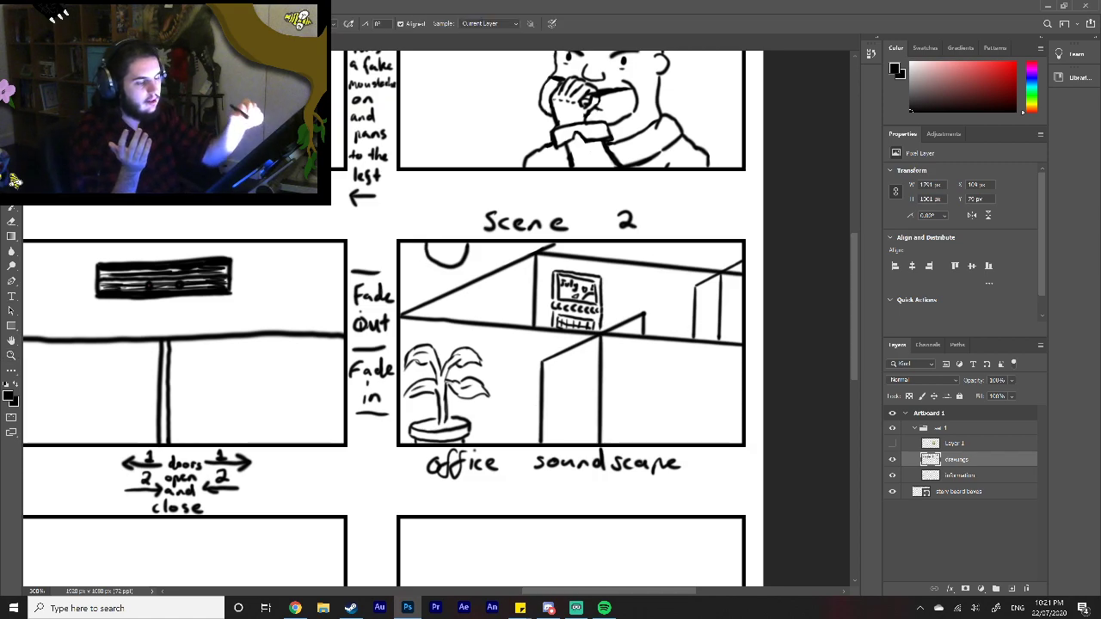
pyautogui.click(14, 180)
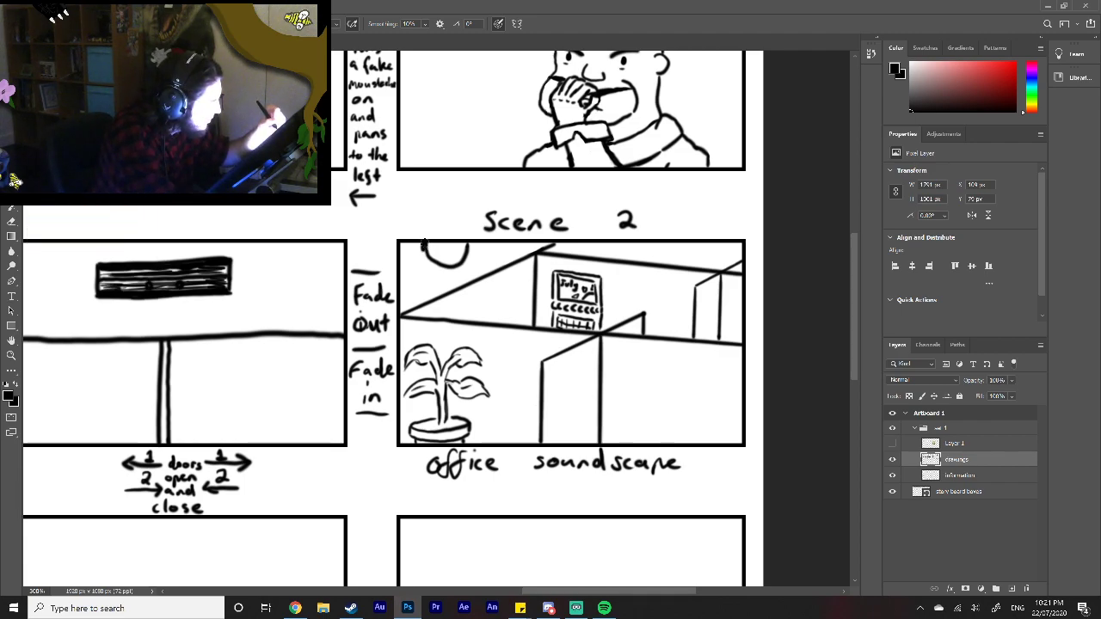
pyautogui.moveTo(422, 248)
pyautogui.mouseDown()
pyautogui.moveTo(428, 264)
pyautogui.moveTo(455, 269)
pyautogui.moveTo(469, 251)
pyautogui.mouseUp()
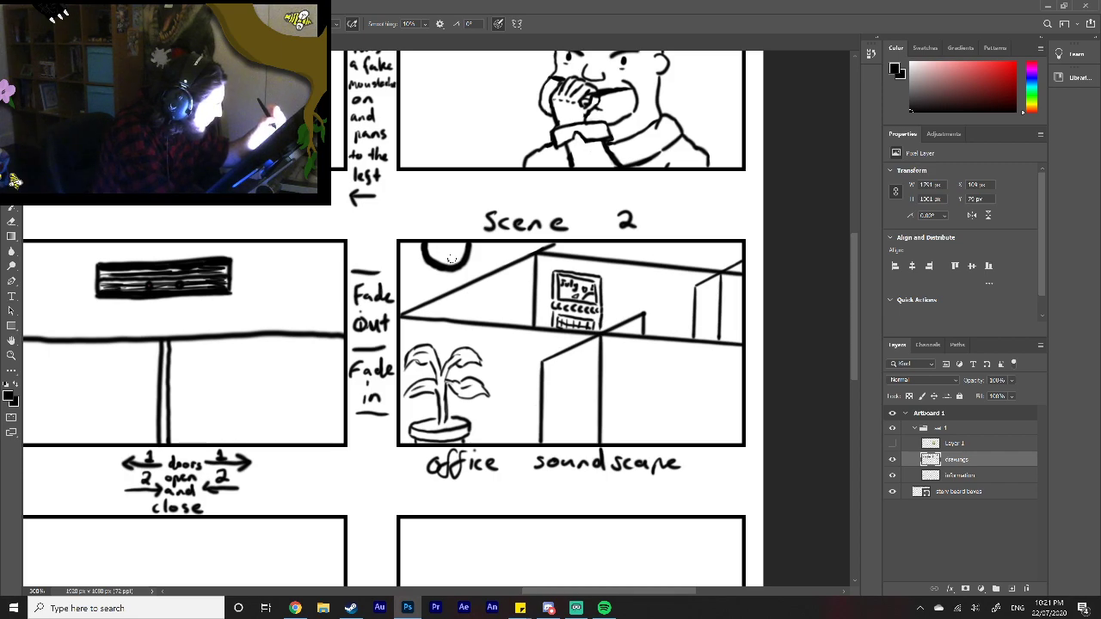
# Step: Add the hour marks and hands to the face of the wall clock
pyautogui.click(438, 250)
pyautogui.click(444, 247)
pyautogui.click(451, 249)
pyautogui.click(454, 256)
pyautogui.click(444, 249)
pyautogui.click(447, 246)
pyautogui.click(440, 249)
pyautogui.click(450, 248)
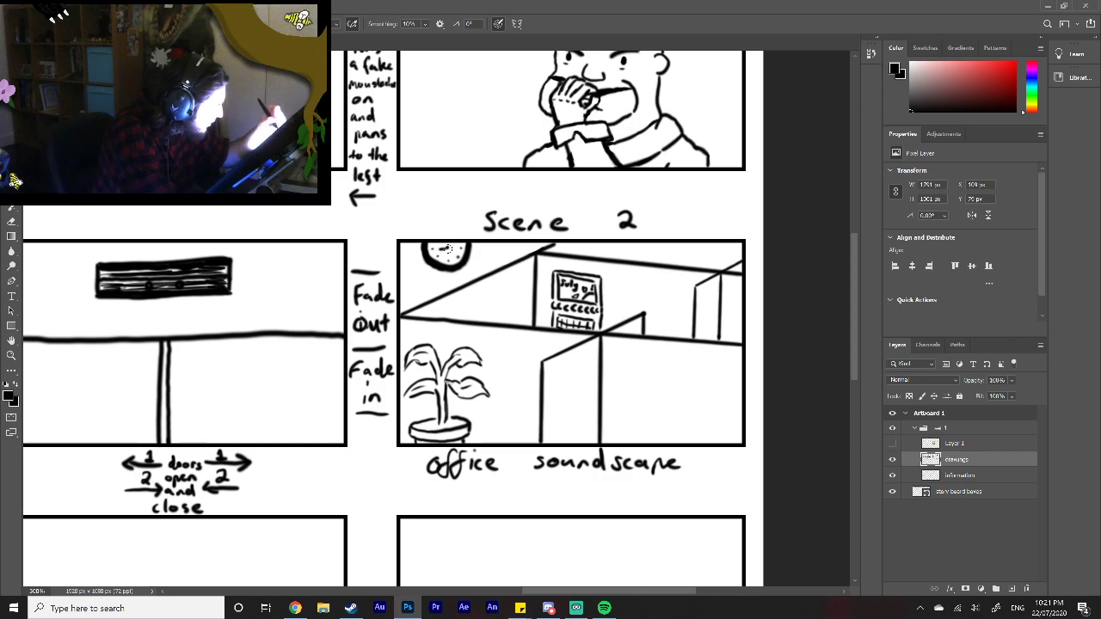
pyautogui.moveTo(445, 249); pyautogui.dragTo(455, 263)
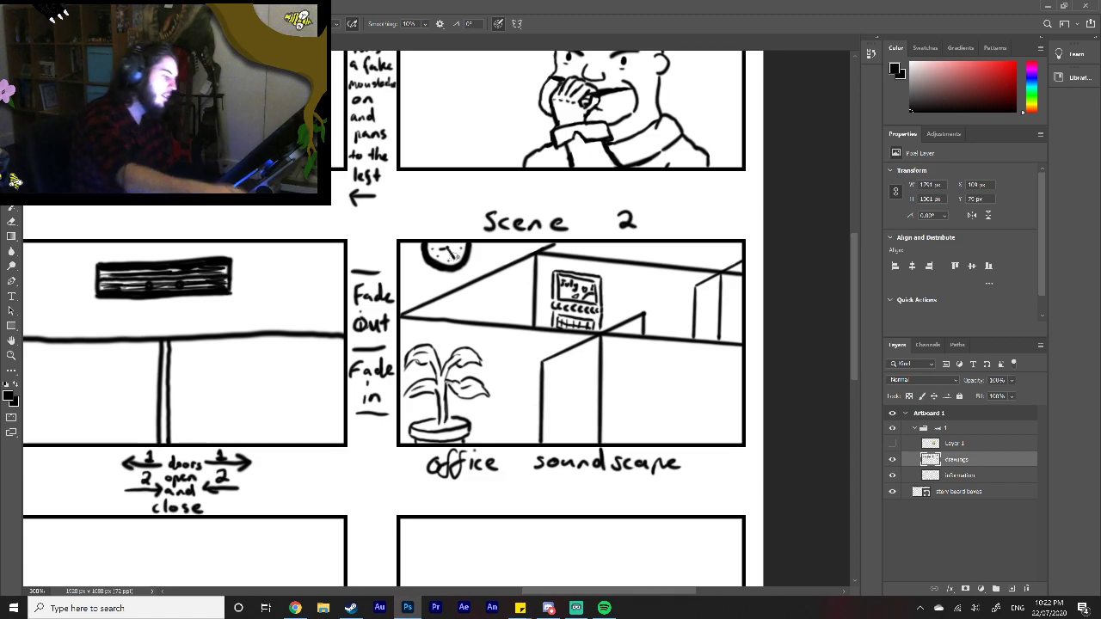
# Step: Copy the hatted Godfather drawing from the first frame of shot 2 in the top row onto a new layer
pyautogui.moveTo(850, 323); pyautogui.dragTo(852, 399)
pyautogui.moveTo(562, 592); pyautogui.dragTo(356, 593)
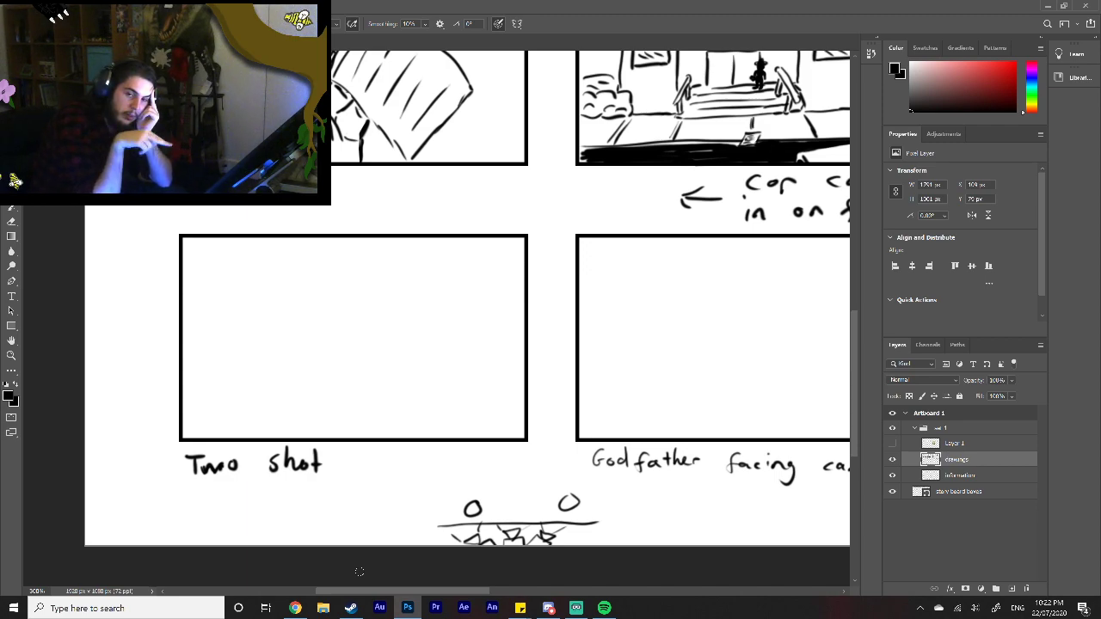
pyautogui.press('z')
pyautogui.rightClick(381, 422)
pyautogui.click(398, 426)
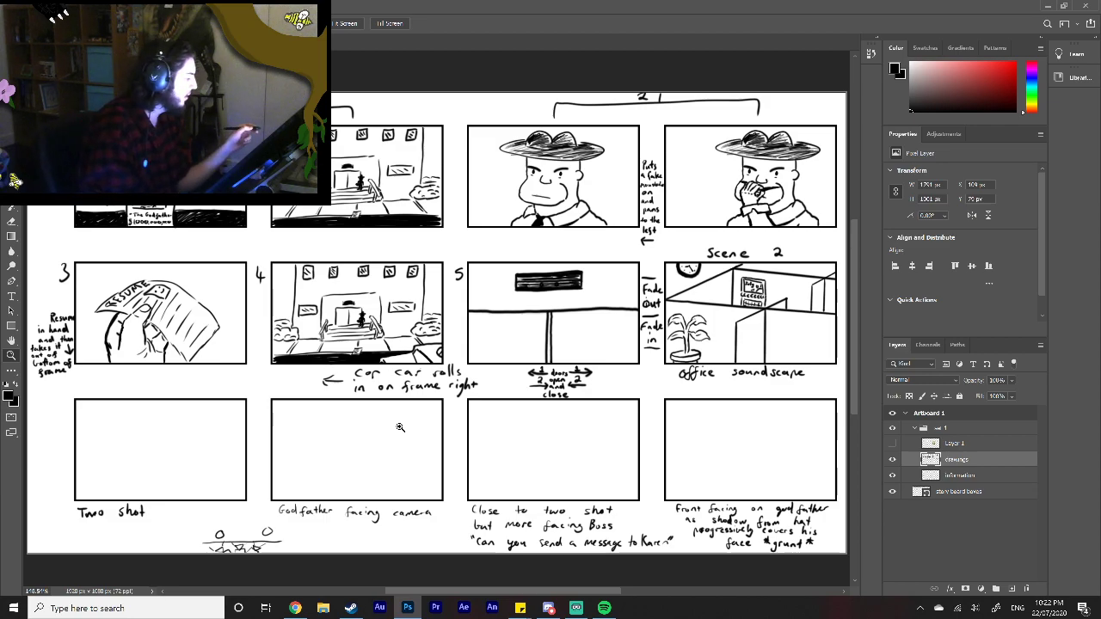
pyautogui.press('m')
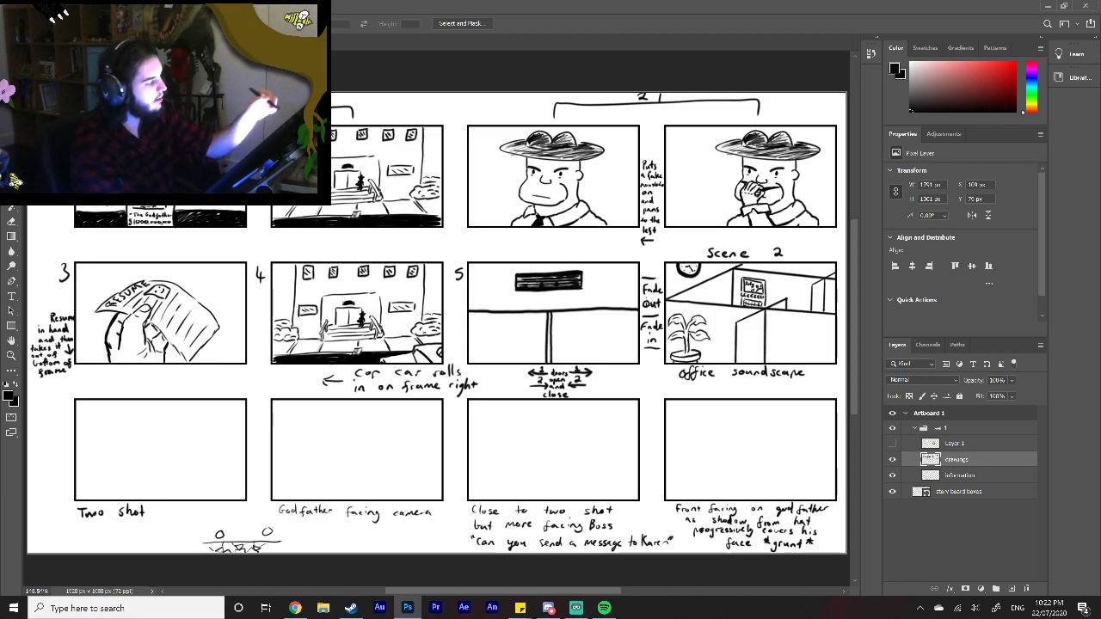
pyautogui.moveTo(467, 125); pyautogui.dragTo(638, 238)
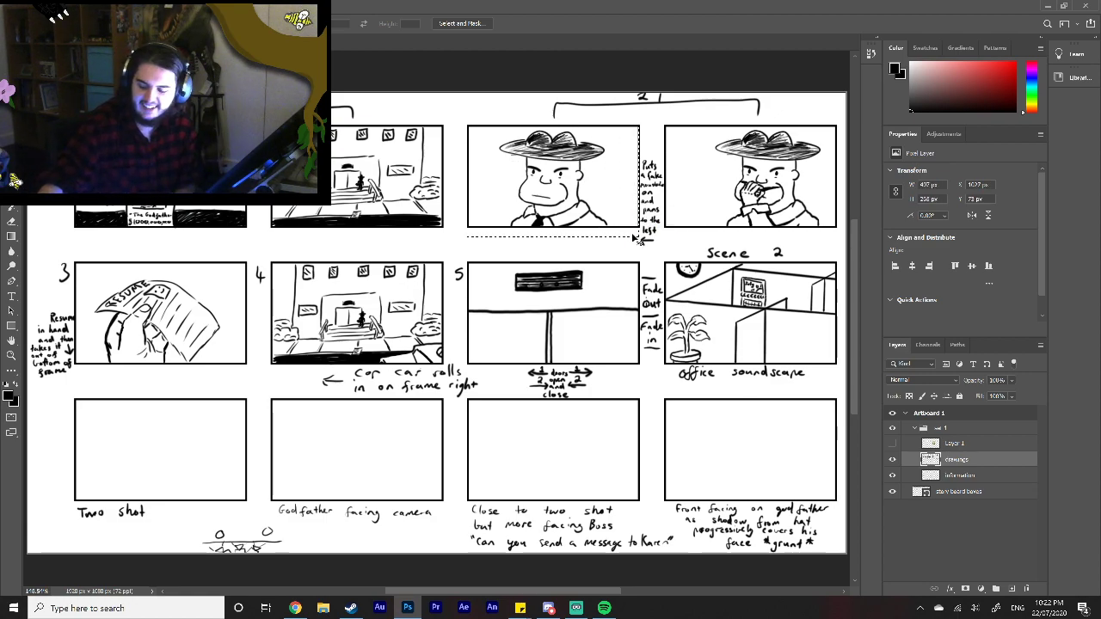
pyautogui.hotkey('ctrl', 'j')
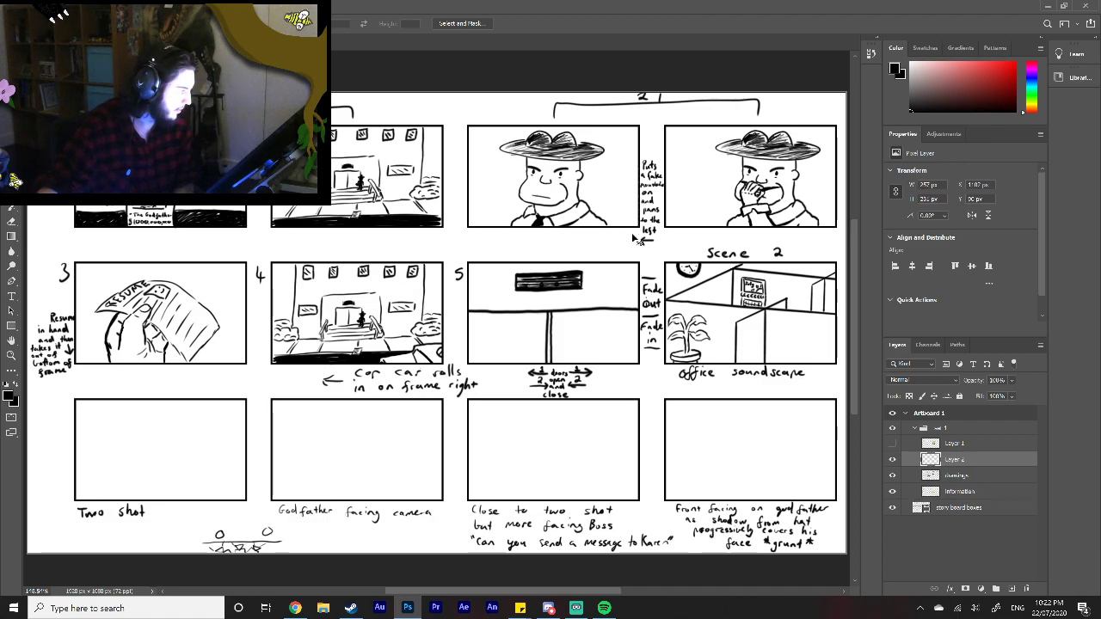
# Step: Move the copied Godfather drawing into the "Two shot" frame and scale it down to about 152 px wide
pyautogui.press('v')
pyautogui.moveTo(577, 163); pyautogui.dragTo(222, 439)
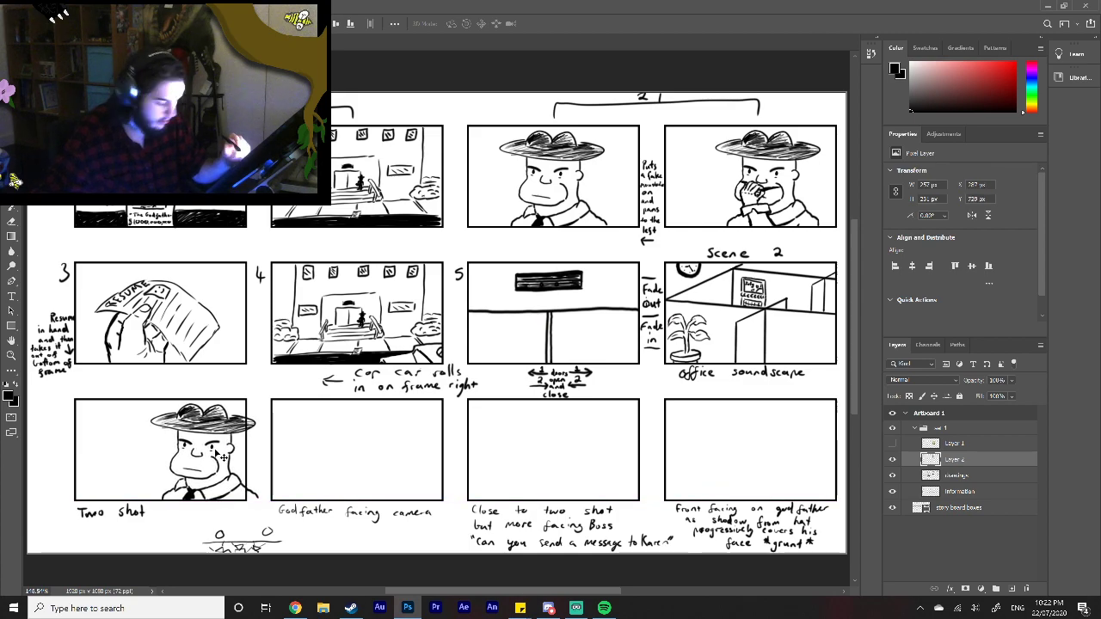
pyautogui.hotkey('ctrl', 't')
pyautogui.moveTo(151, 402); pyautogui.dragTo(210, 443)
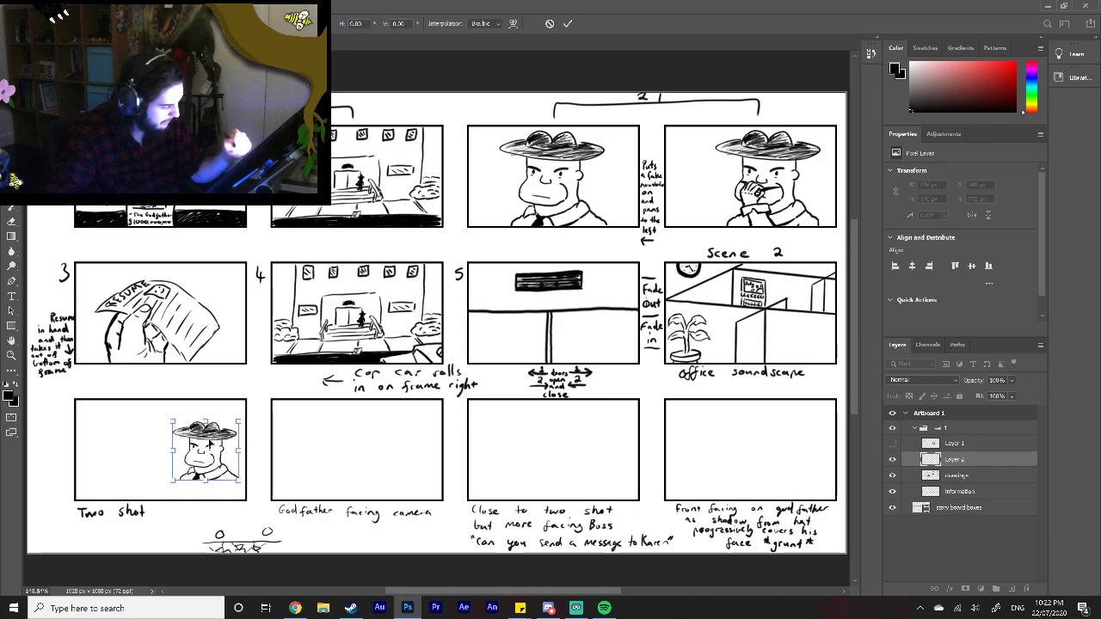
pyautogui.click(567, 23)
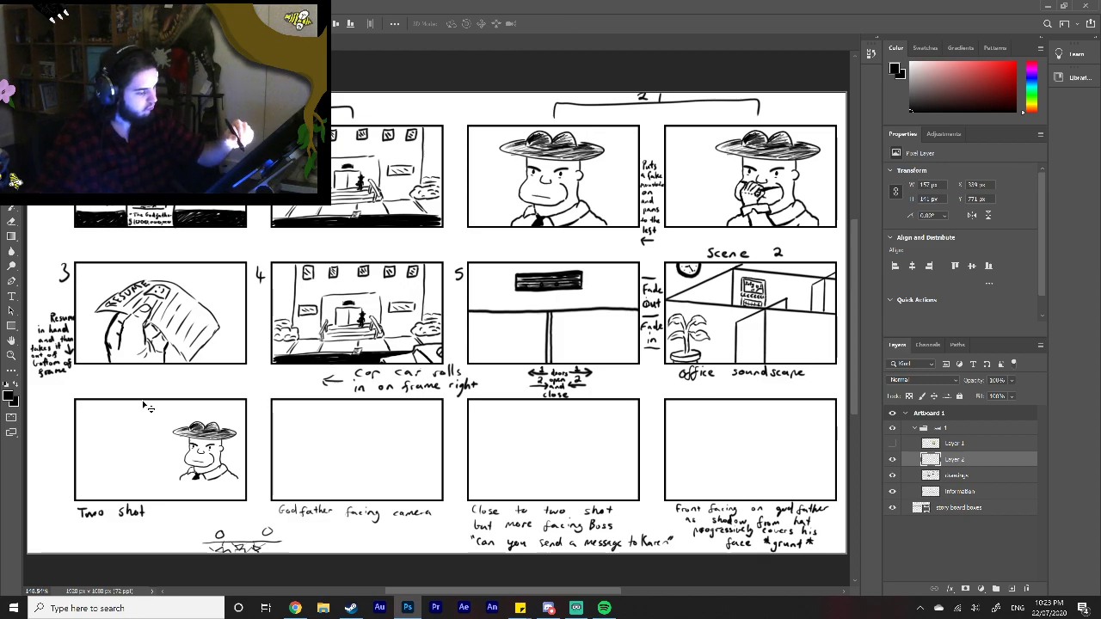
# Step: Shift the small Godfather into the "Godfather facing camera" frame and place a duplicate of it in the "Two shot" frame
pyautogui.moveTo(152, 413); pyautogui.dragTo(397, 450)
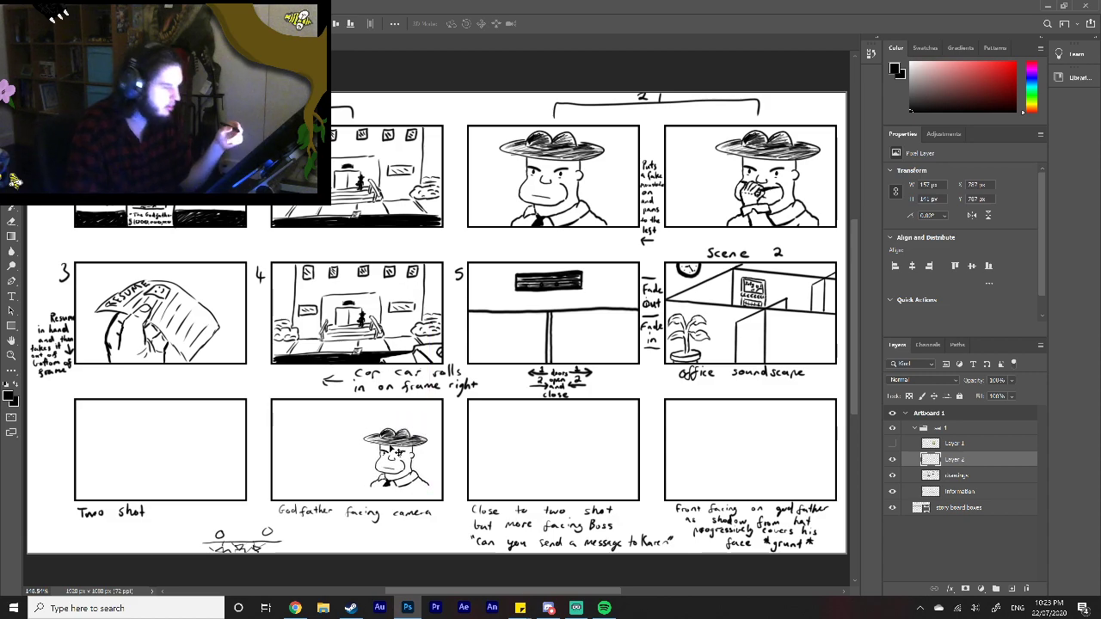
pyautogui.press('m')
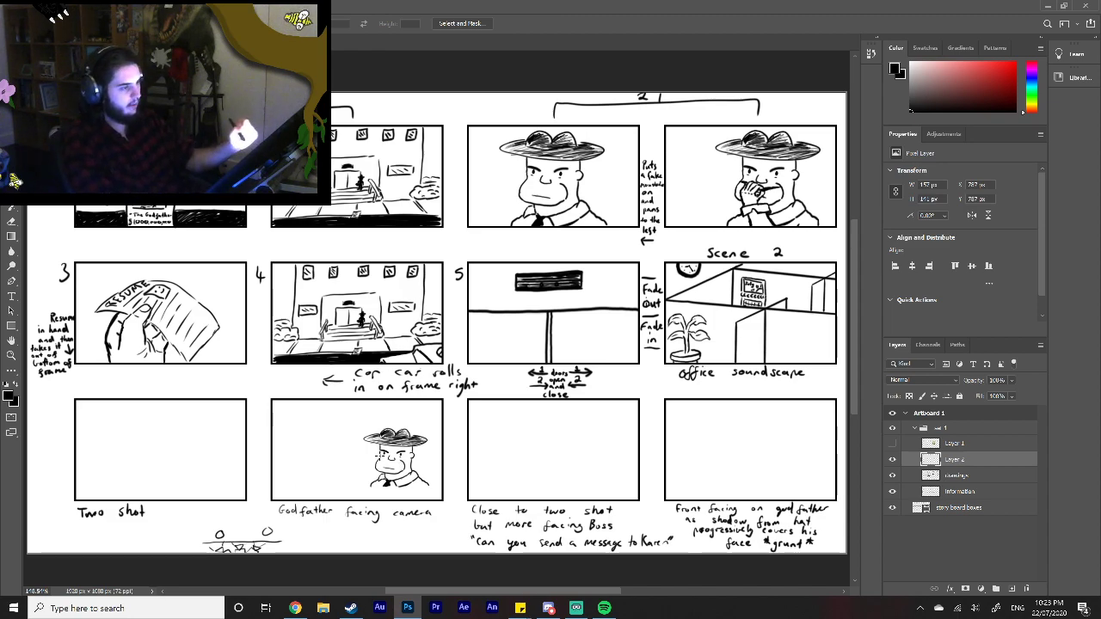
pyautogui.moveTo(358, 420); pyautogui.dragTo(448, 499)
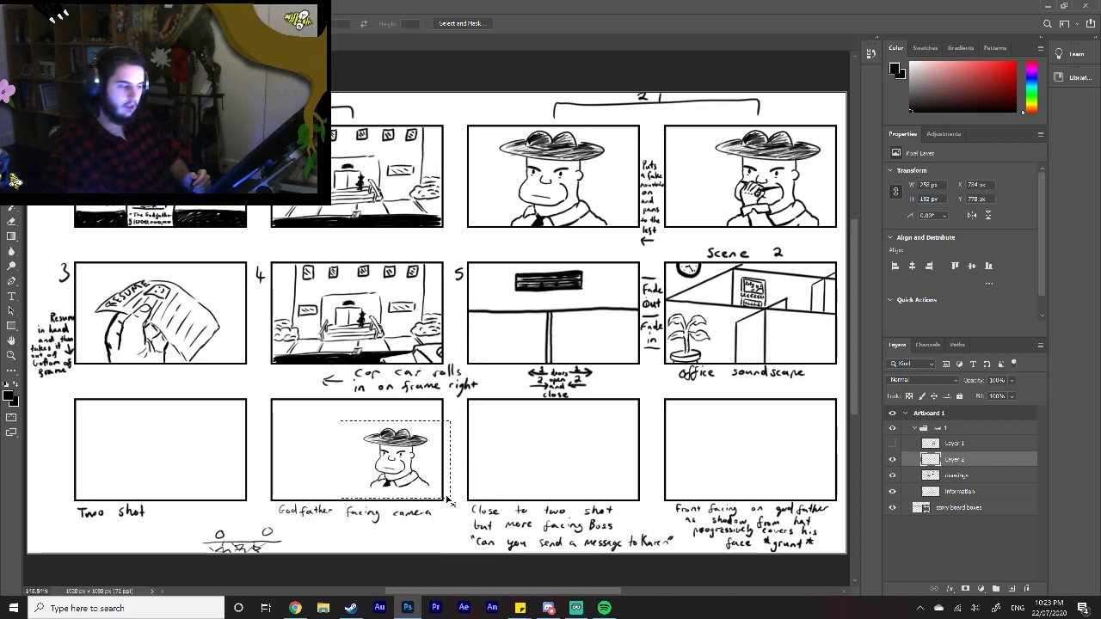
pyautogui.hotkey('ctrl', 'j')
pyautogui.press('v')
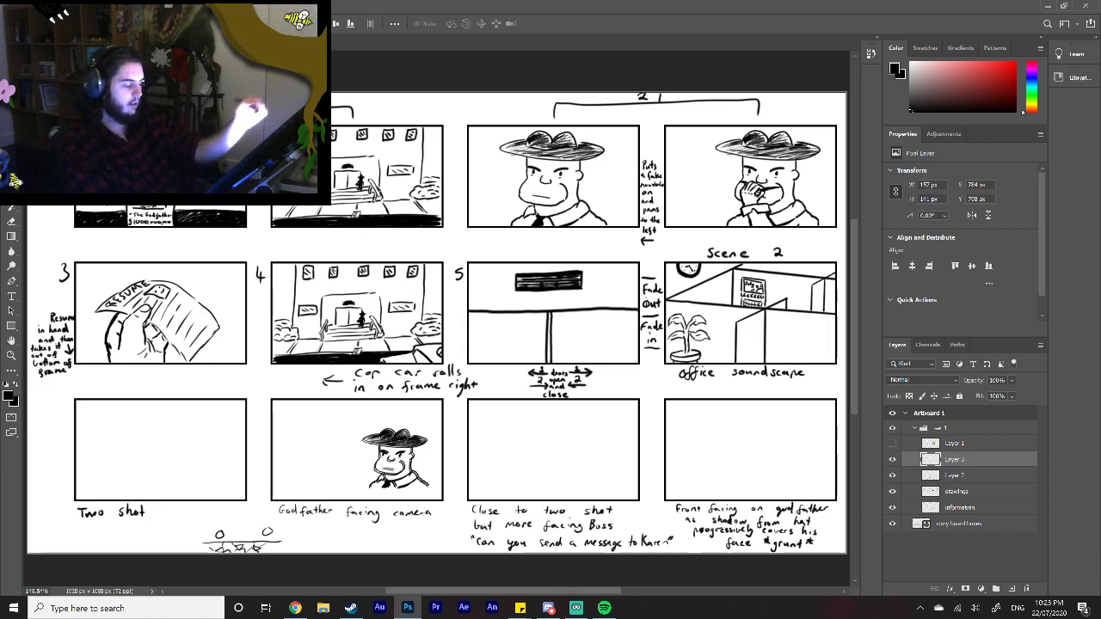
pyautogui.moveTo(403, 477); pyautogui.dragTo(208, 471)
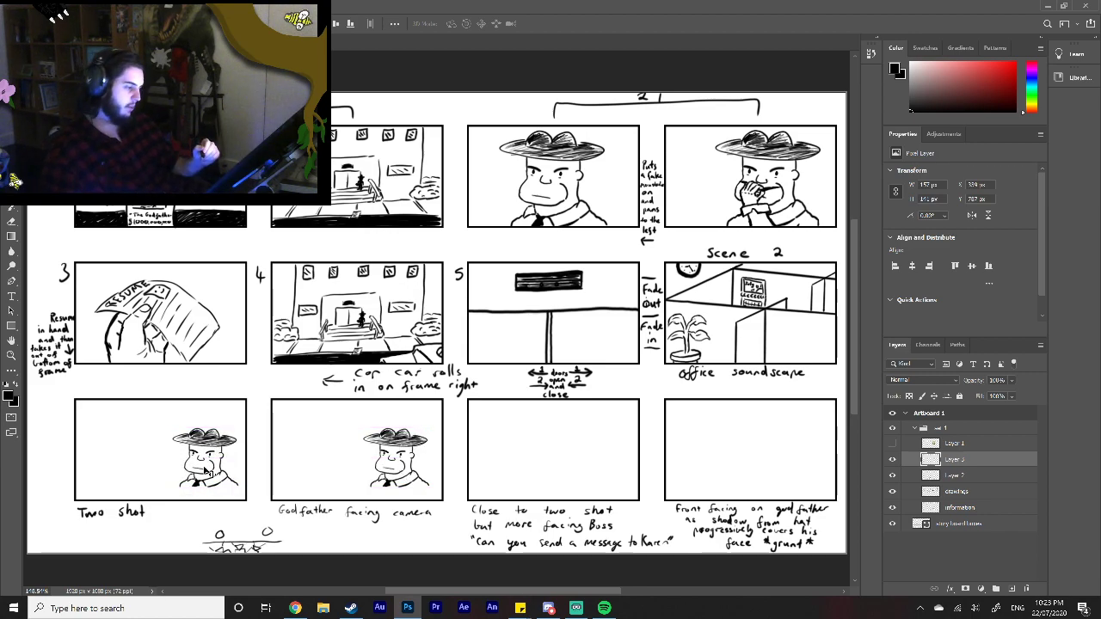
# Step: Duplicate the small Godfather into the third and fourth frames of the bottom row, each on its own layer
pyautogui.hotkey('ctrl', 'j')
pyautogui.moveTo(208, 474); pyautogui.dragTo(616, 463)
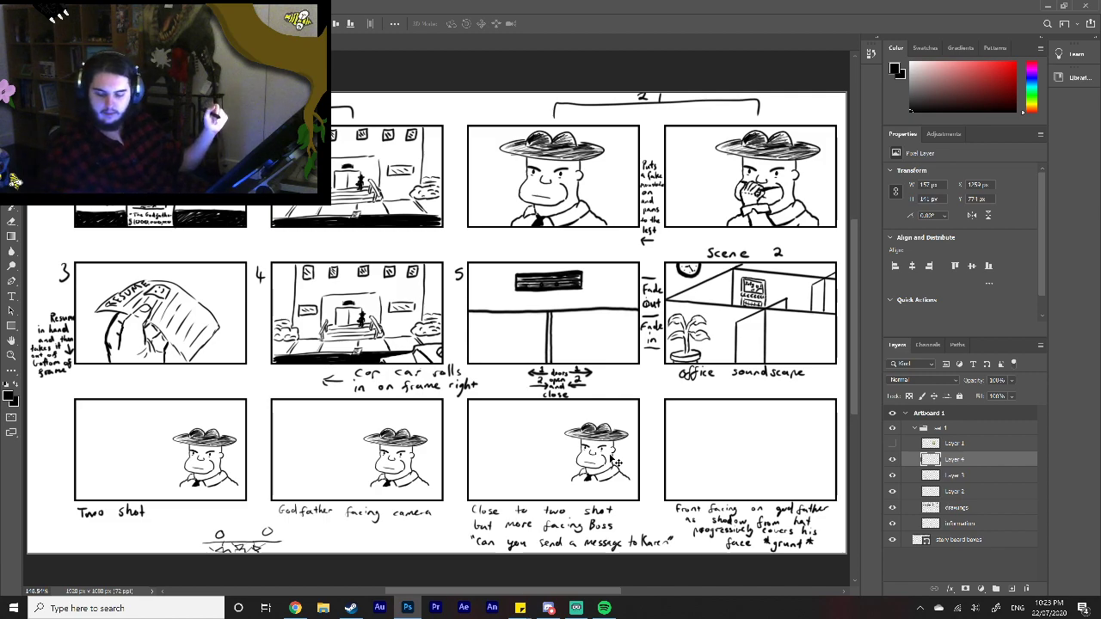
pyautogui.moveTo(615, 462)
pyautogui.mouseDown()
pyautogui.moveTo(450, 333)
pyautogui.moveTo(688, 434)
pyautogui.moveTo(768, 435)
pyautogui.mouseUp()
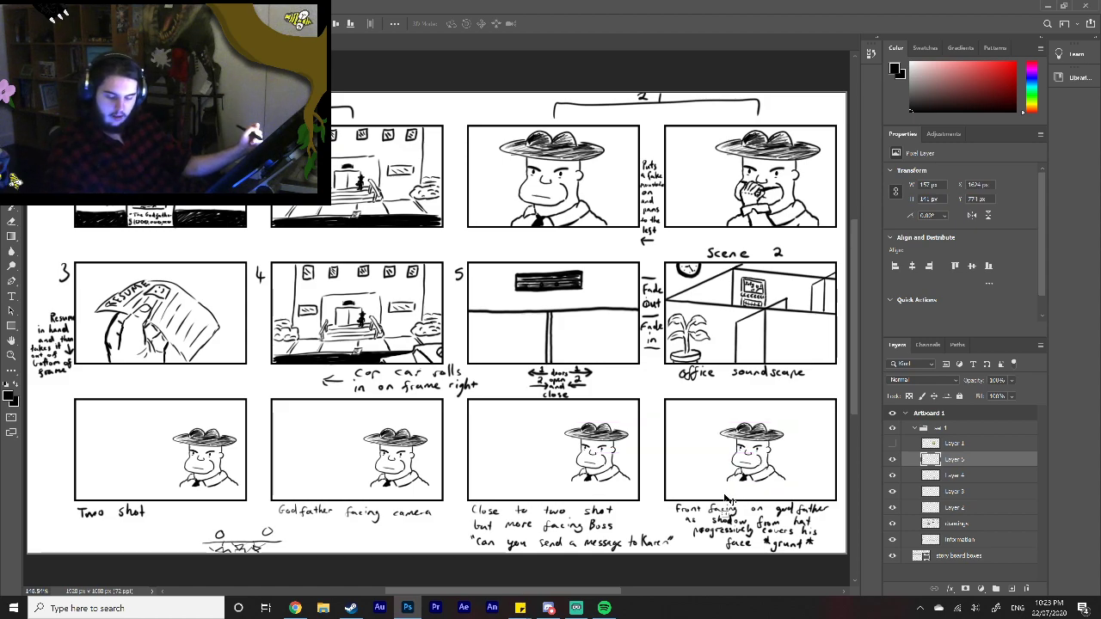
# Step: Enlarge the Godfather in the fourth bottom-row frame to fill the frame's height and nudge him towards its centre
pyautogui.hotkey('ctrl', 't')
pyautogui.moveTo(786, 422)
pyautogui.mouseDown()
pyautogui.moveTo(811, 408)
pyautogui.moveTo(783, 427)
pyautogui.moveTo(800, 396)
pyautogui.mouseUp()
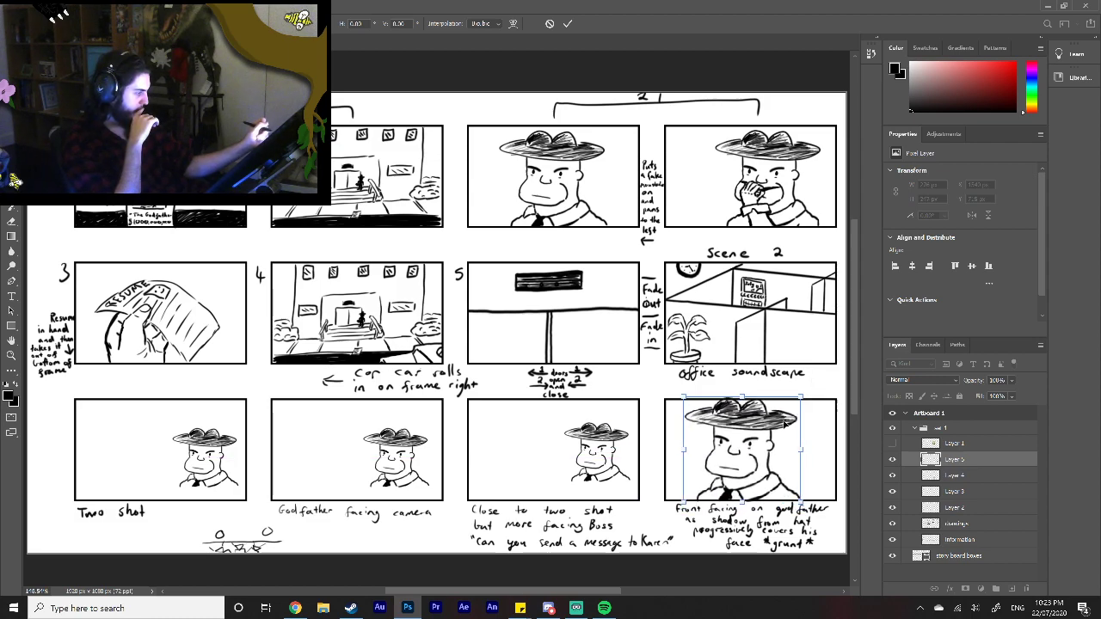
pyautogui.moveTo(767, 442); pyautogui.dragTo(773, 439)
pyautogui.click(568, 24)
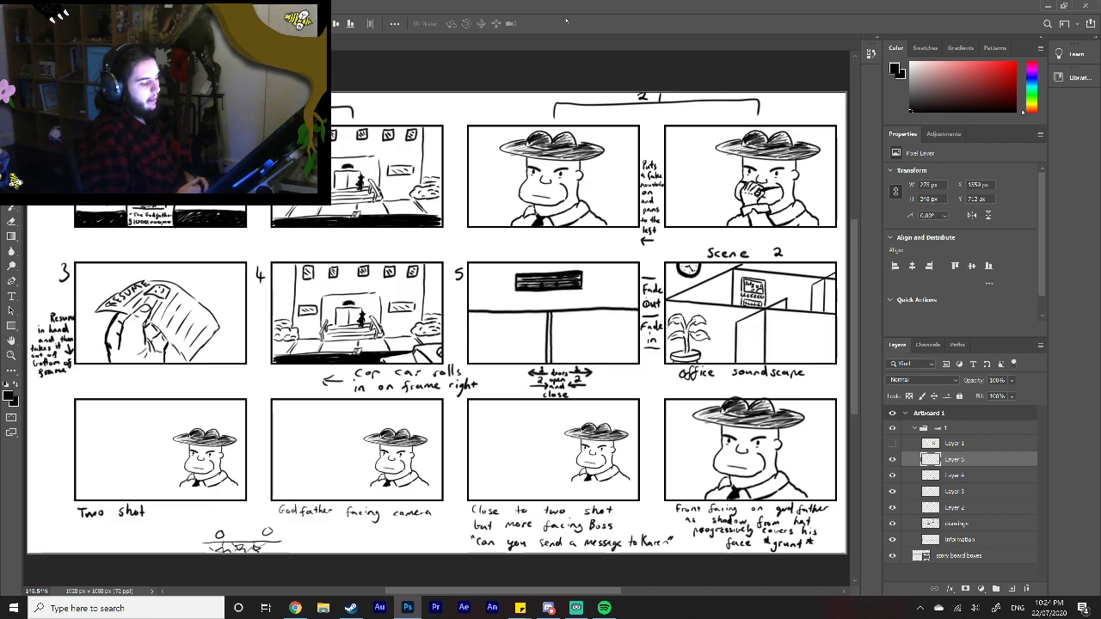
# Step: Extend the Godfather's black tie and the outer line of his right-hand sleeve down to the bottom edge of the "Two shot" frame
pyautogui.click(11, 353)
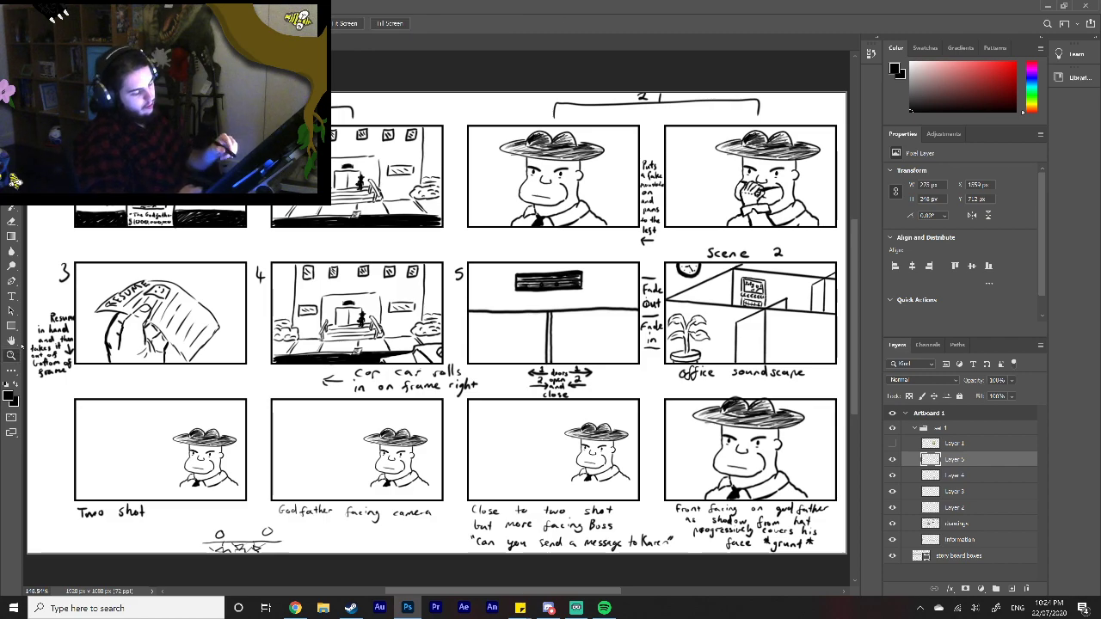
pyautogui.click(244, 535)
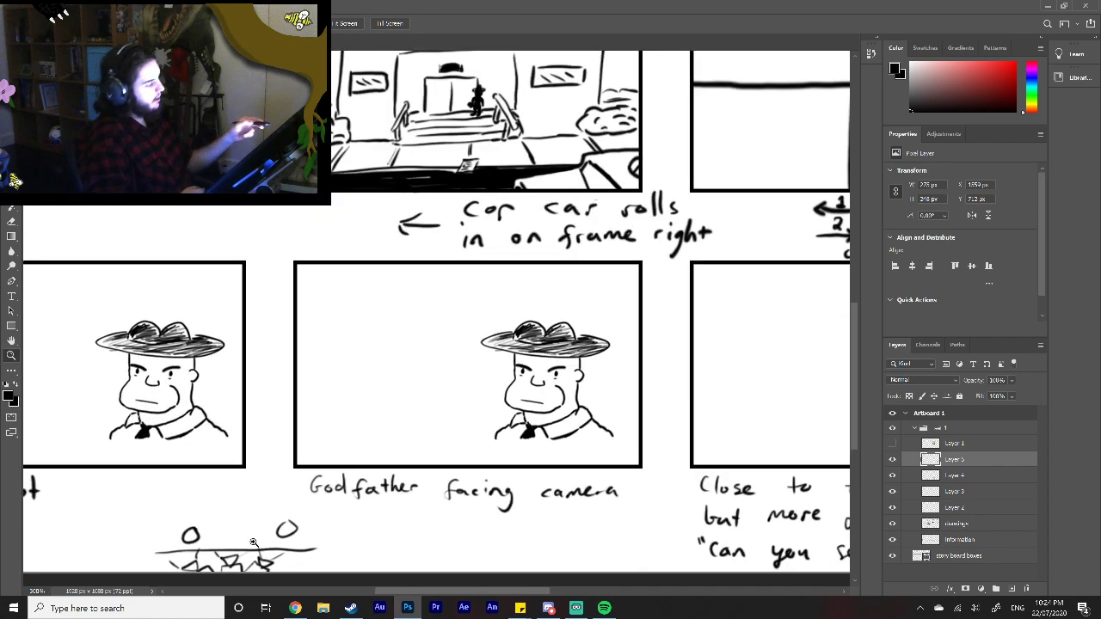
pyautogui.moveTo(855, 382); pyautogui.dragTo(856, 407)
pyautogui.moveTo(487, 591); pyautogui.dragTo(437, 590)
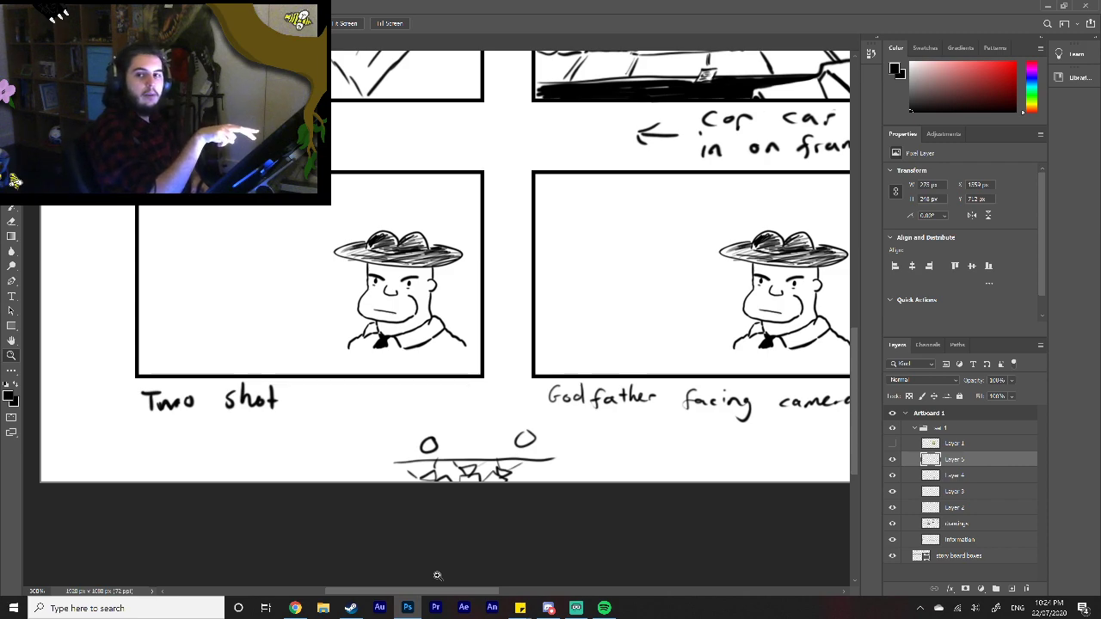
pyautogui.moveTo(474, 594); pyautogui.dragTo(532, 594)
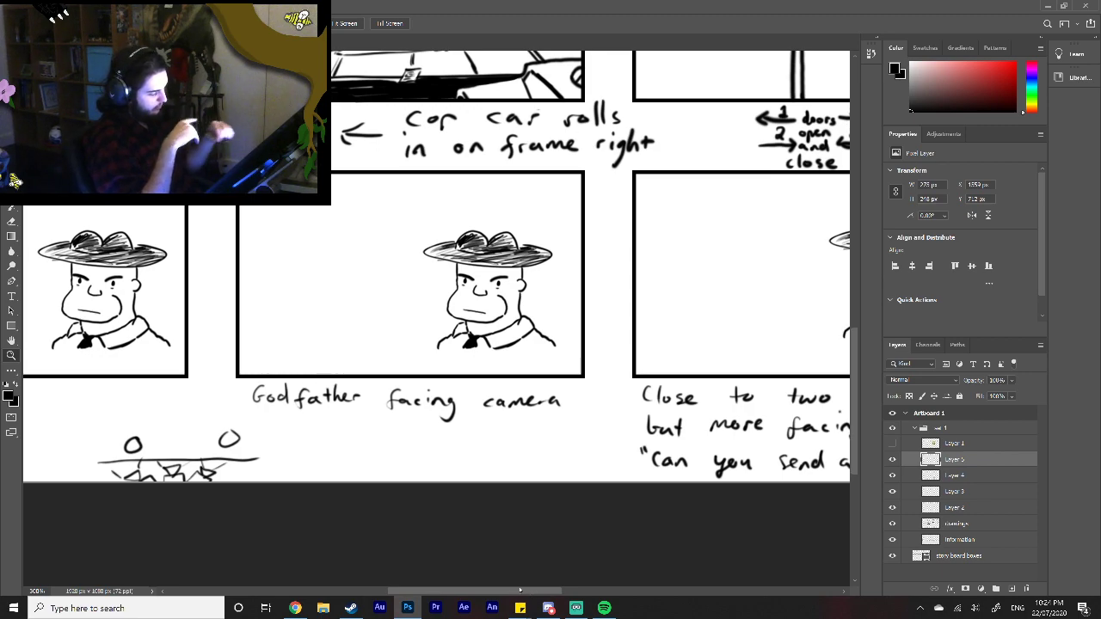
pyautogui.moveTo(520, 590); pyautogui.dragTo(482, 589)
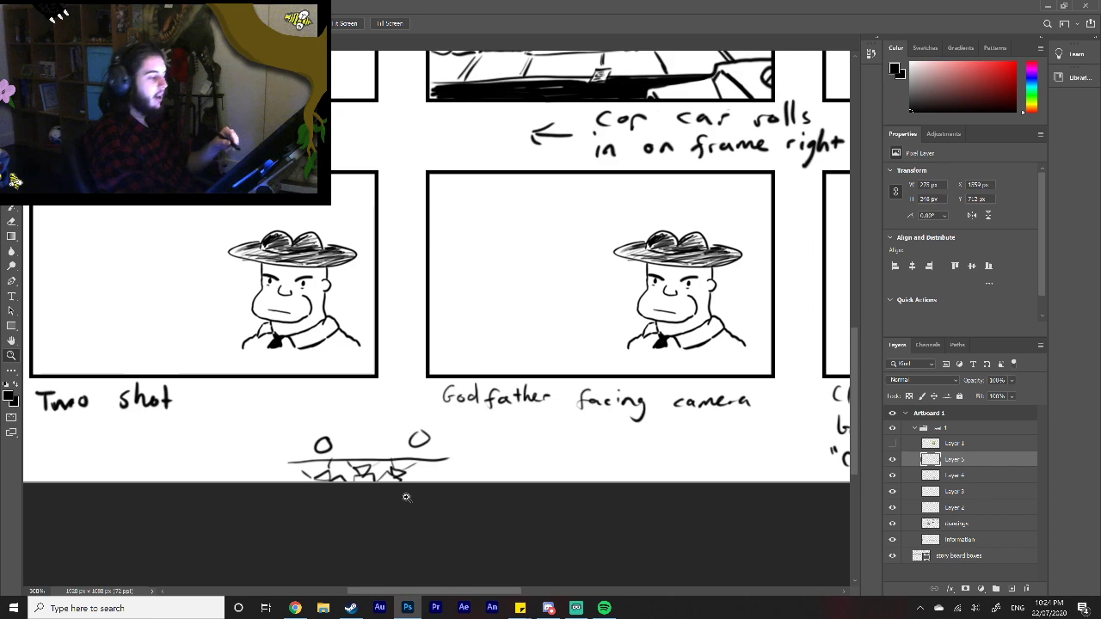
pyautogui.moveTo(506, 589); pyautogui.dragTo(462, 594)
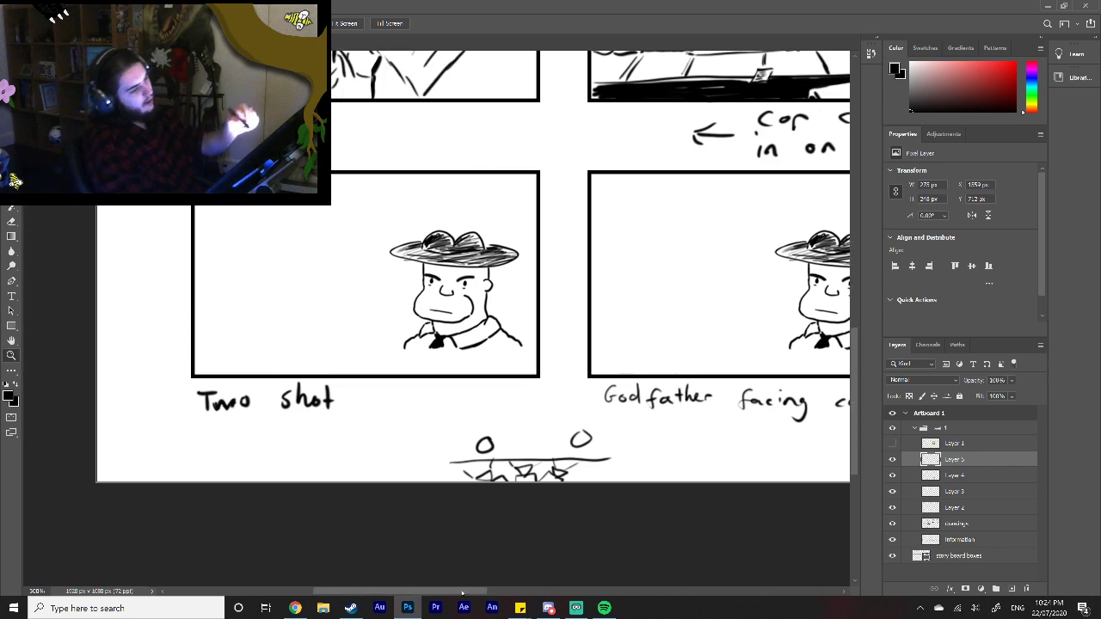
pyautogui.click(11, 176)
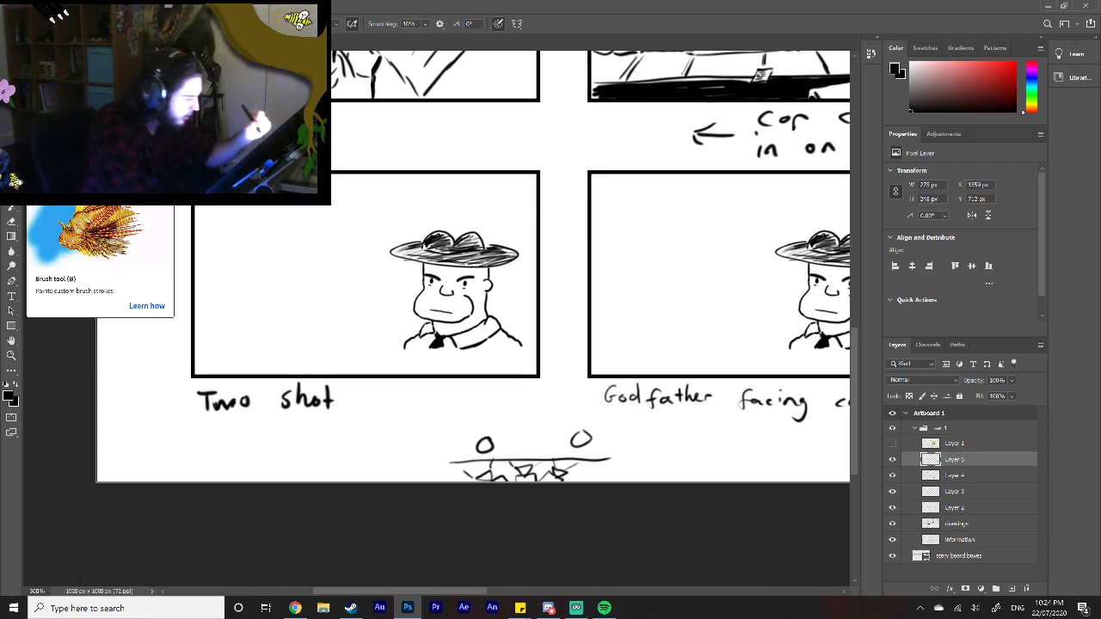
pyautogui.moveTo(430, 353); pyautogui.dragTo(435, 372)
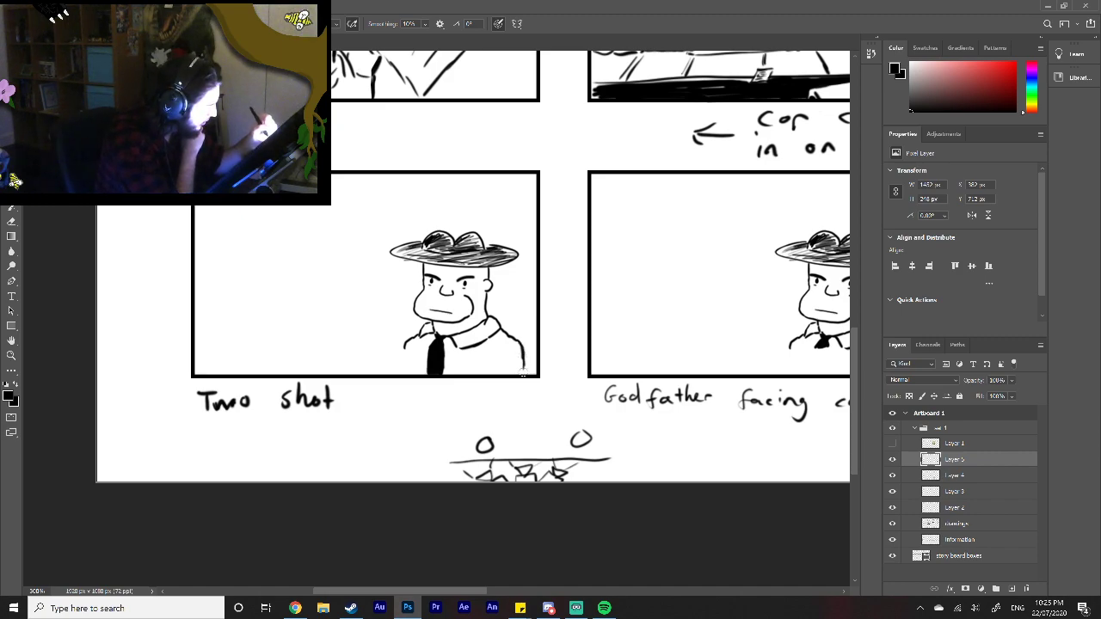
# Step: Draw the inner arm lines and the left-hand sleeve outline on the "Two shot" Godfather, redoing the left inner arm line
pyautogui.moveTo(498, 371); pyautogui.dragTo(499, 360)
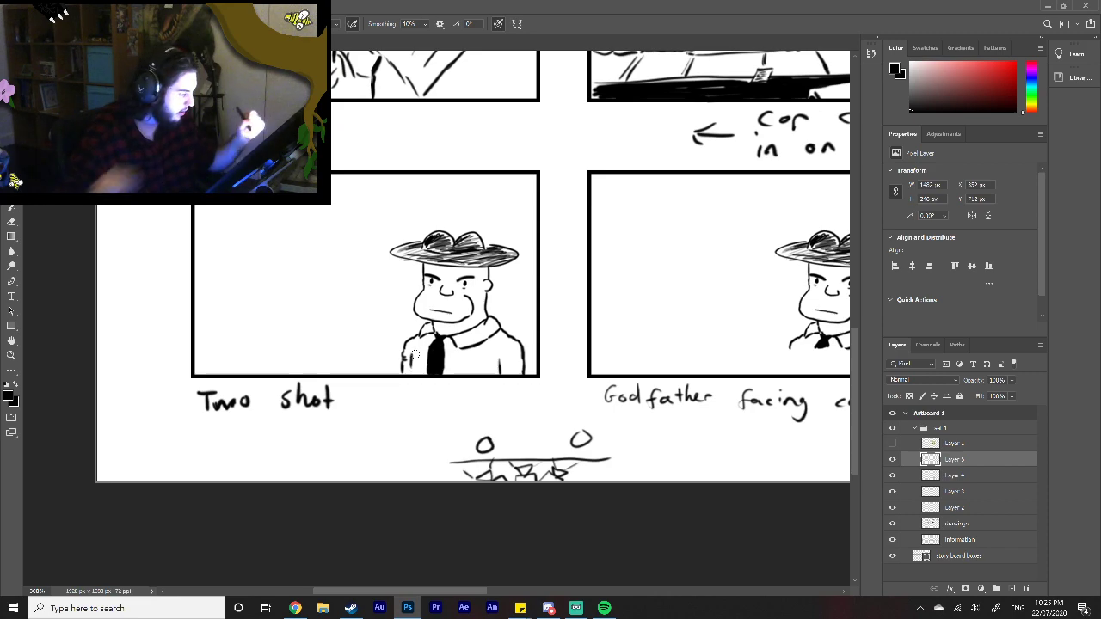
pyautogui.press('z')
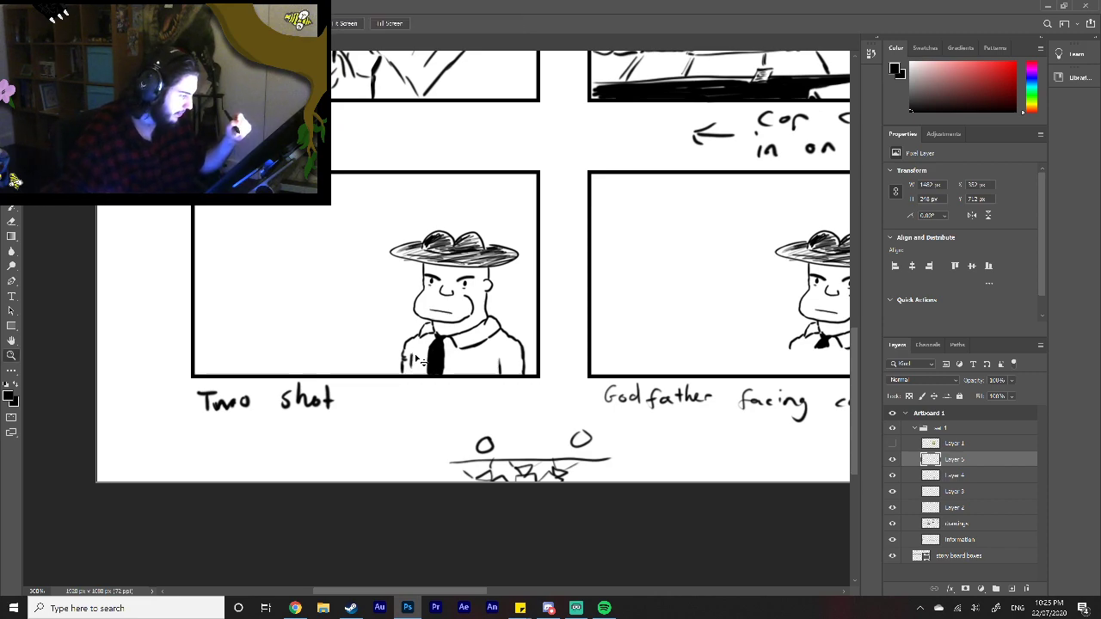
pyautogui.press('b')
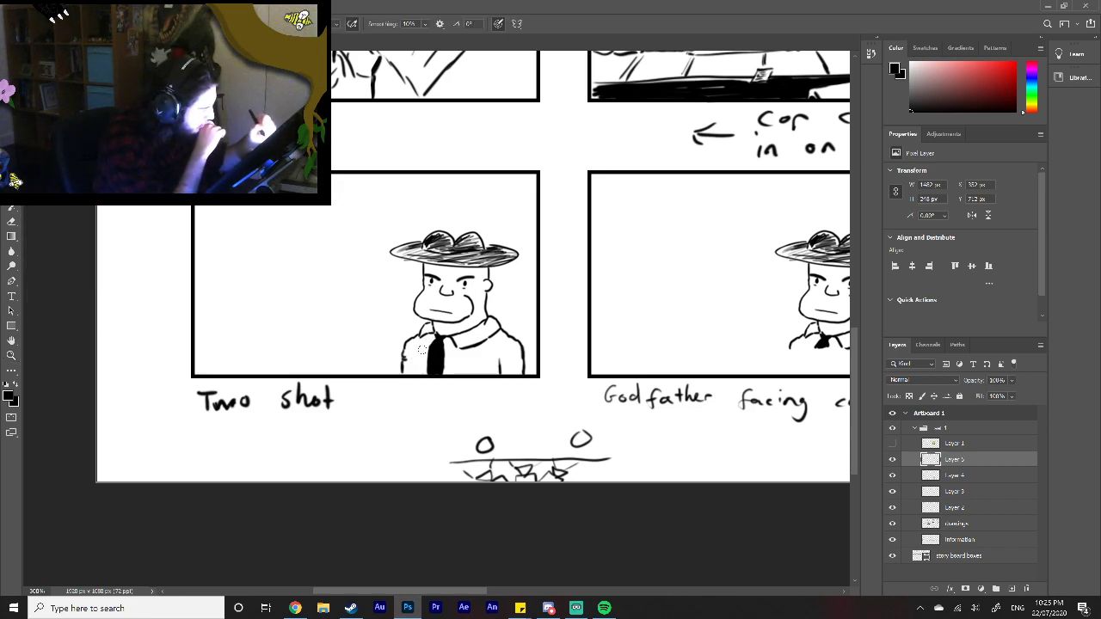
pyautogui.moveTo(412, 360); pyautogui.dragTo(414, 366)
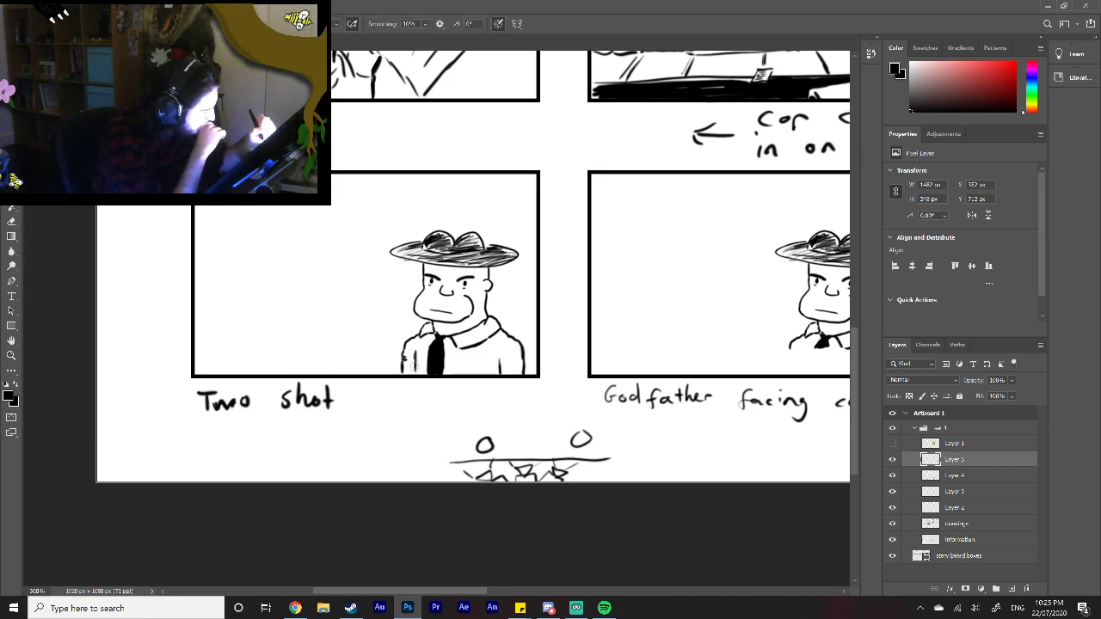
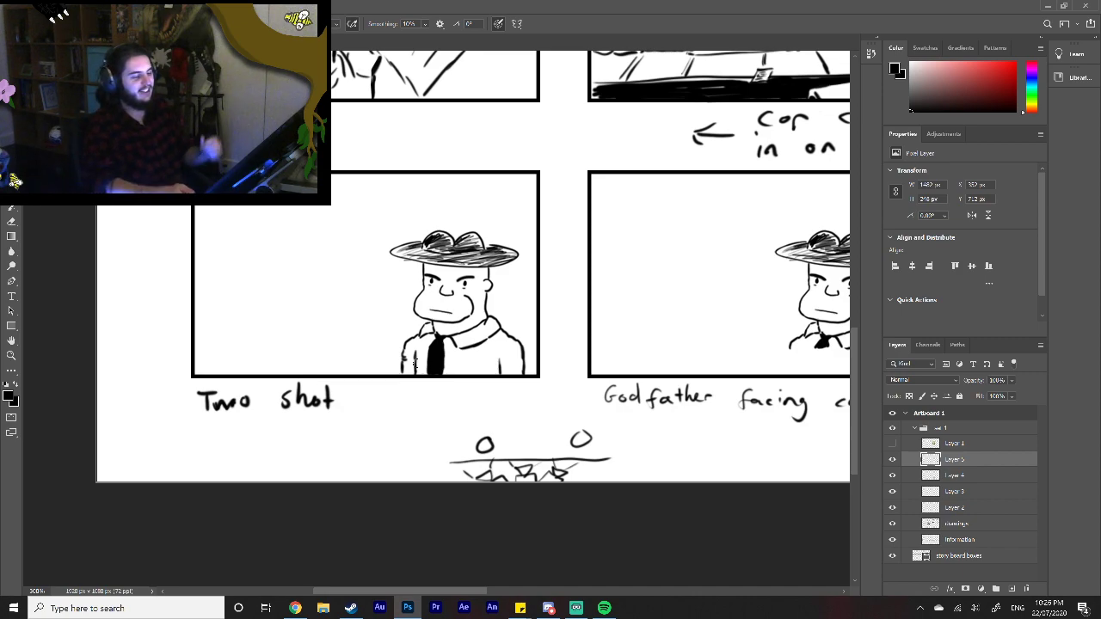
# Step: Move the drawings layer above Layers 2 to 5 and merge all of them into it
pyautogui.moveTo(460, 593); pyautogui.dragTo(660, 581)
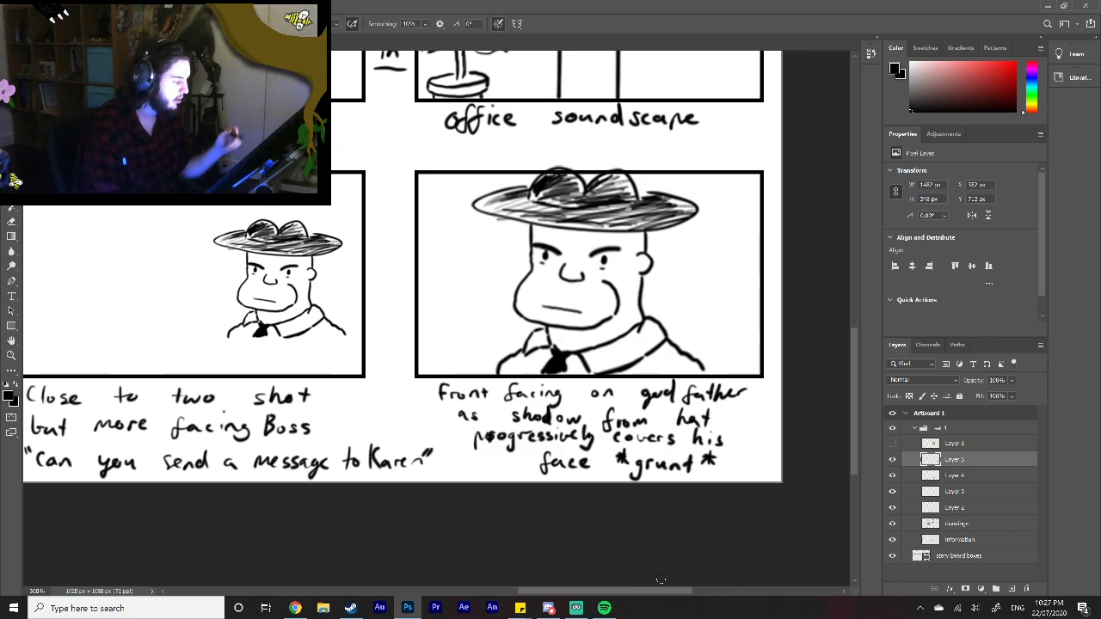
pyautogui.moveTo(611, 589); pyautogui.dragTo(549, 589)
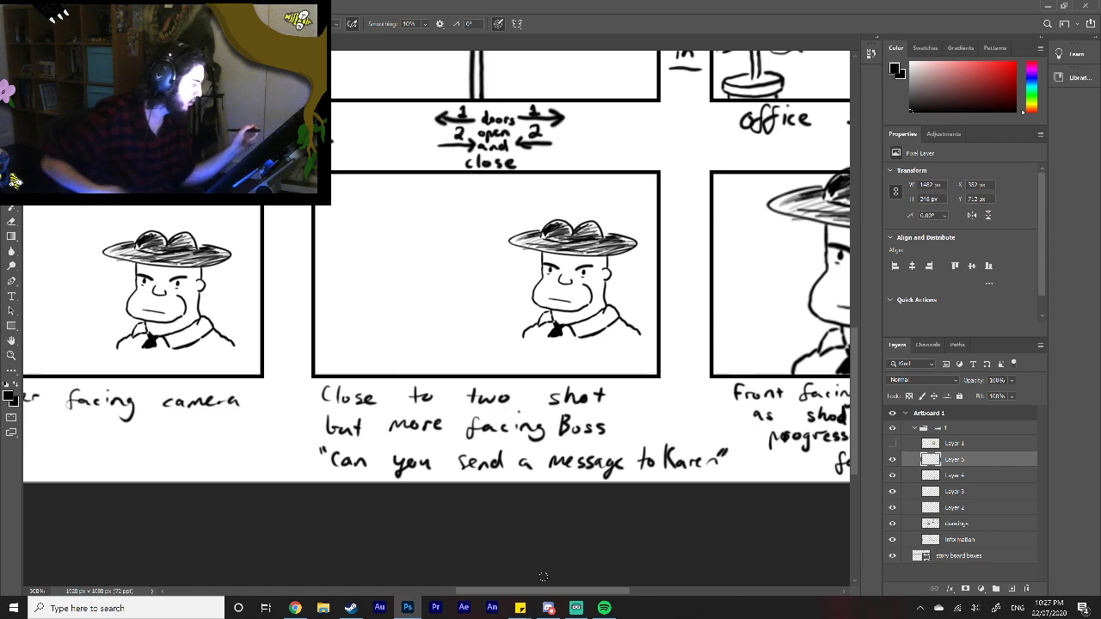
pyautogui.click(986, 524)
pyautogui.moveTo(986, 524)
pyautogui.mouseDown()
pyautogui.moveTo(984, 461)
pyautogui.moveTo(986, 537)
pyautogui.moveTo(981, 529)
pyautogui.mouseUp()
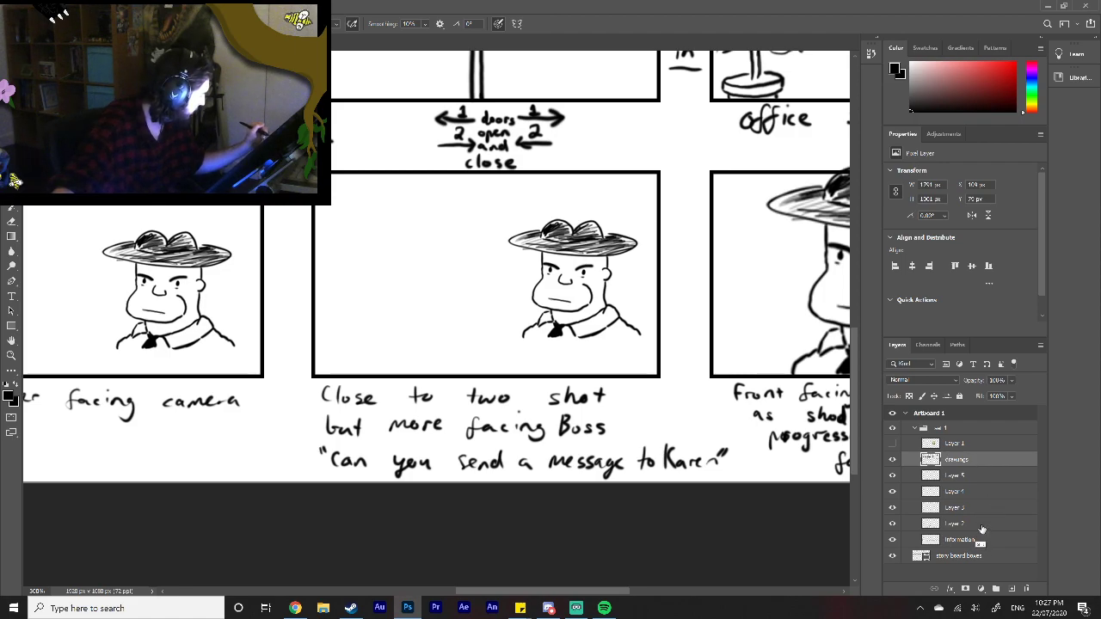
pyautogui.keyDown('shift'); pyautogui.click(982, 528); pyautogui.keyUp('shift')
pyautogui.rightClick(979, 514)
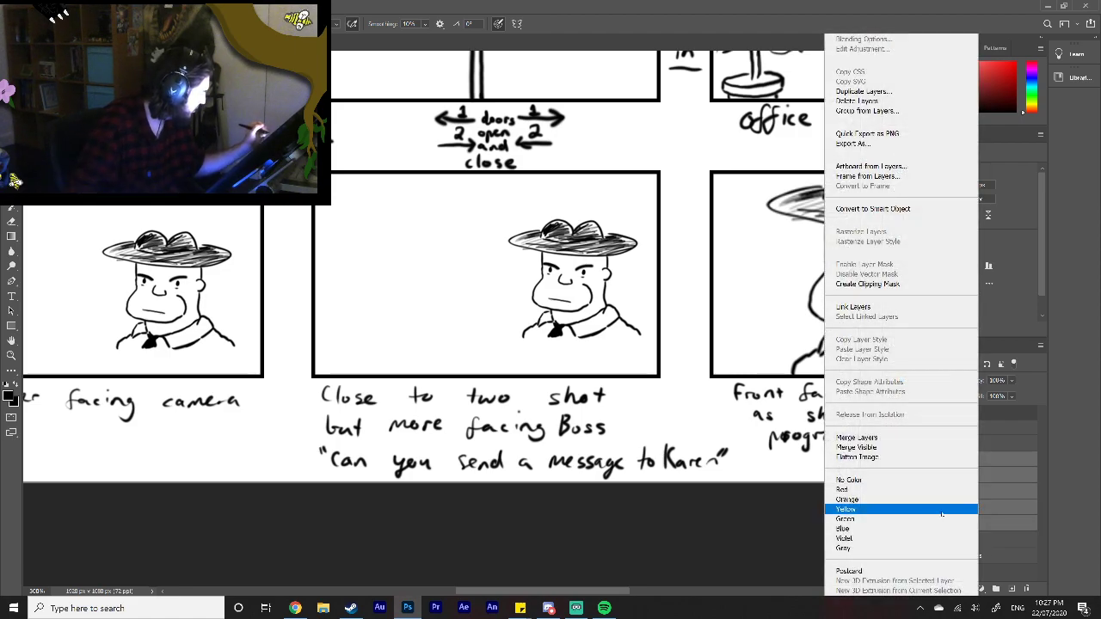
pyautogui.click(894, 440)
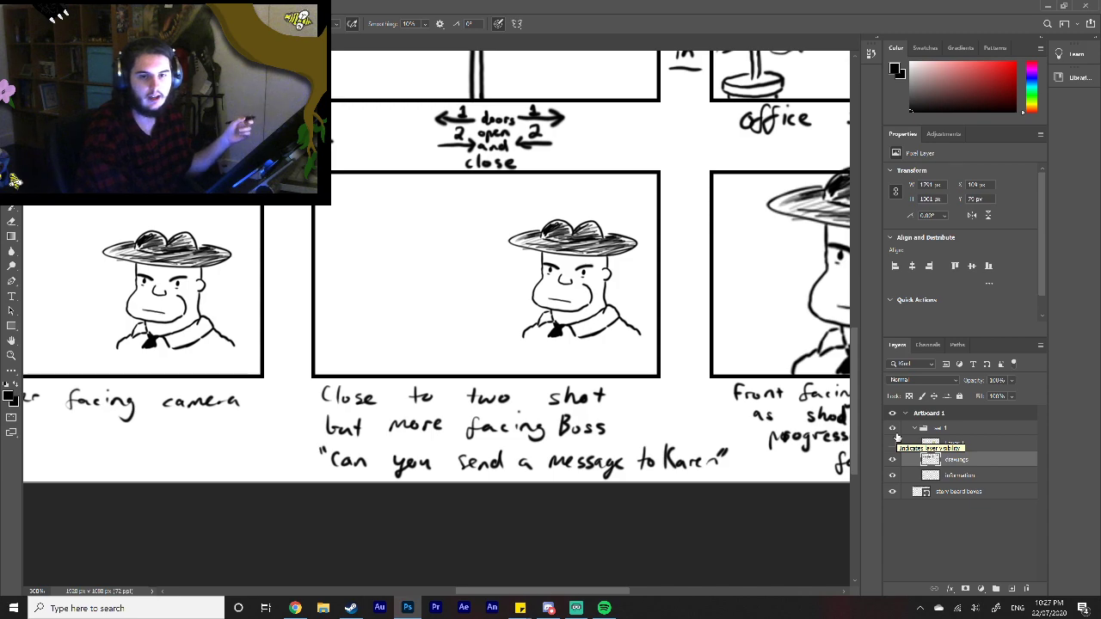
# Step: Delete the hidden Layer 1 above the drawings layer
pyautogui.click(894, 440)
pyautogui.click(979, 445)
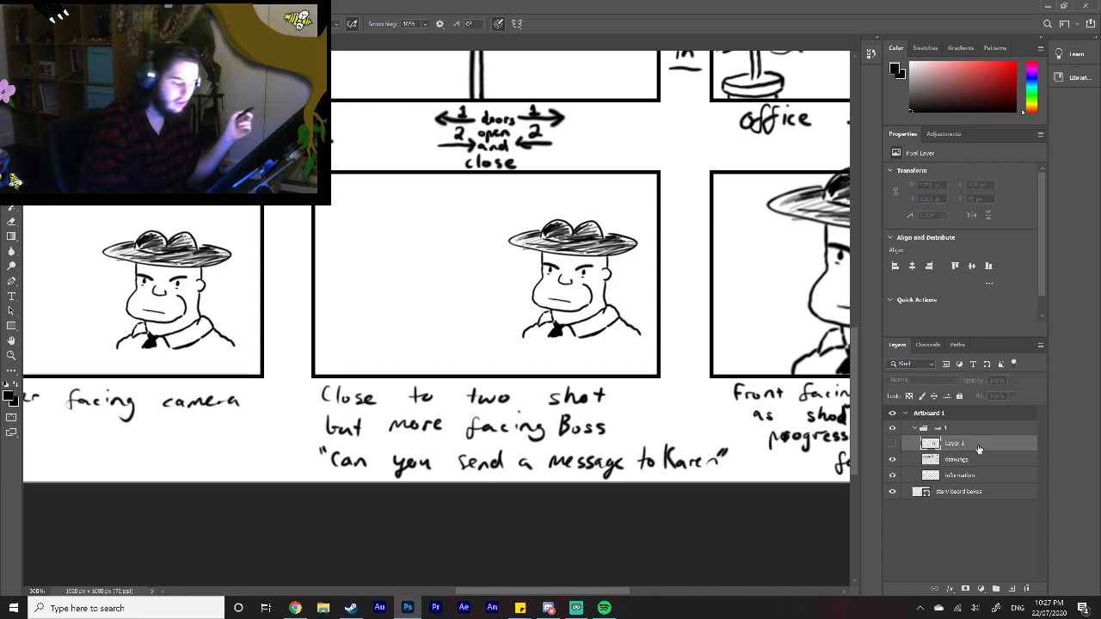
pyautogui.press('Delete')
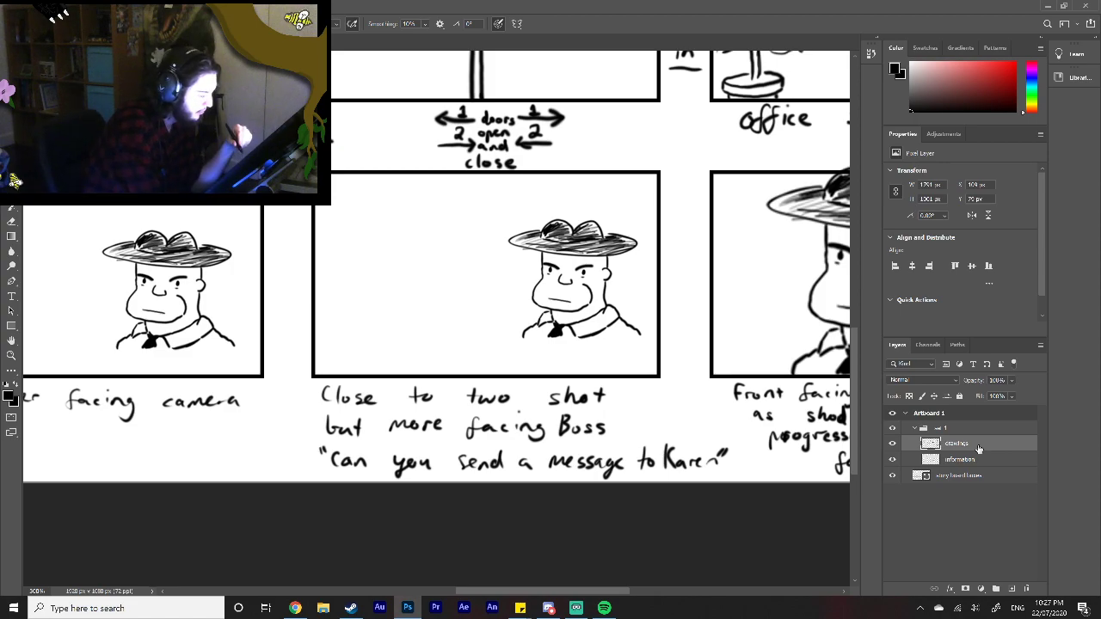
# Step: Copy the large Godfather in the fourth bottom-row frame onto a new layer
pyautogui.moveTo(523, 593); pyautogui.dragTo(583, 583)
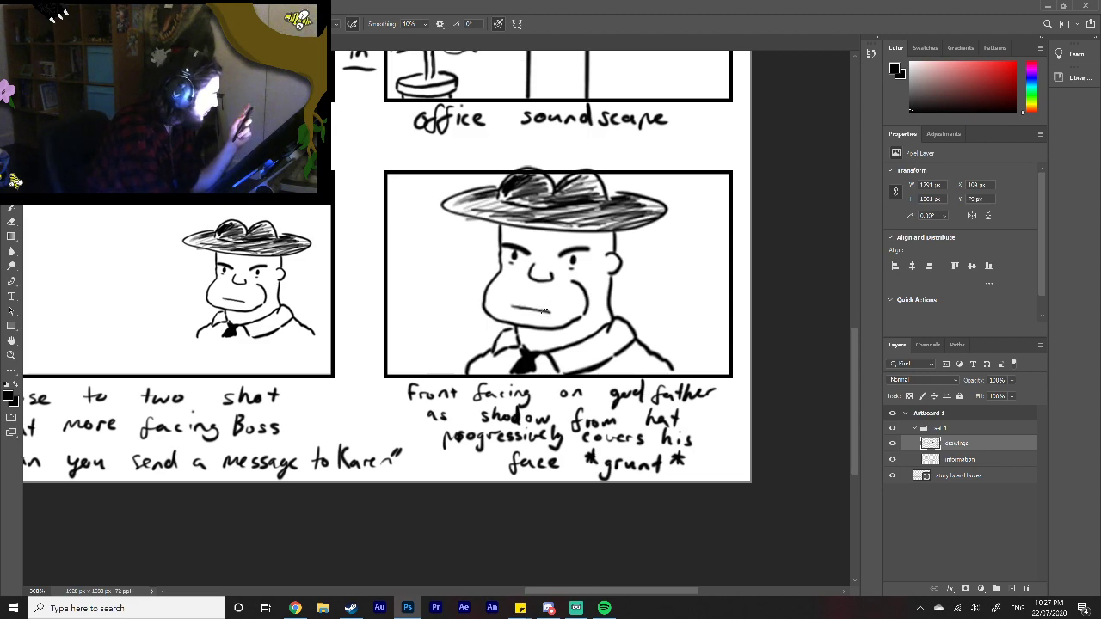
pyautogui.press('m')
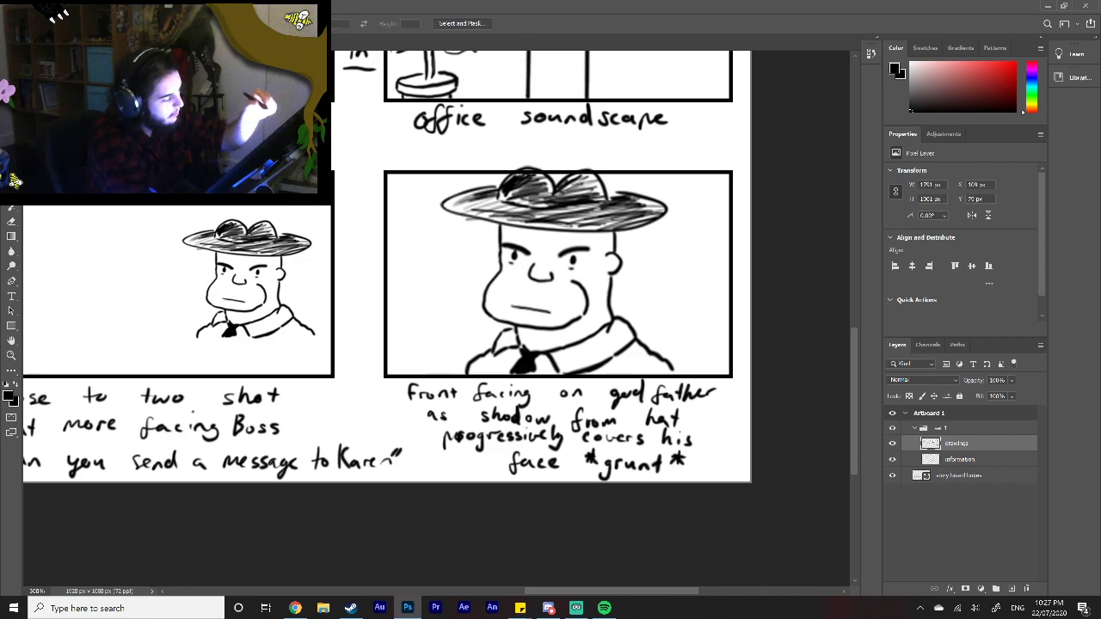
pyautogui.moveTo(427, 161); pyautogui.dragTo(711, 382)
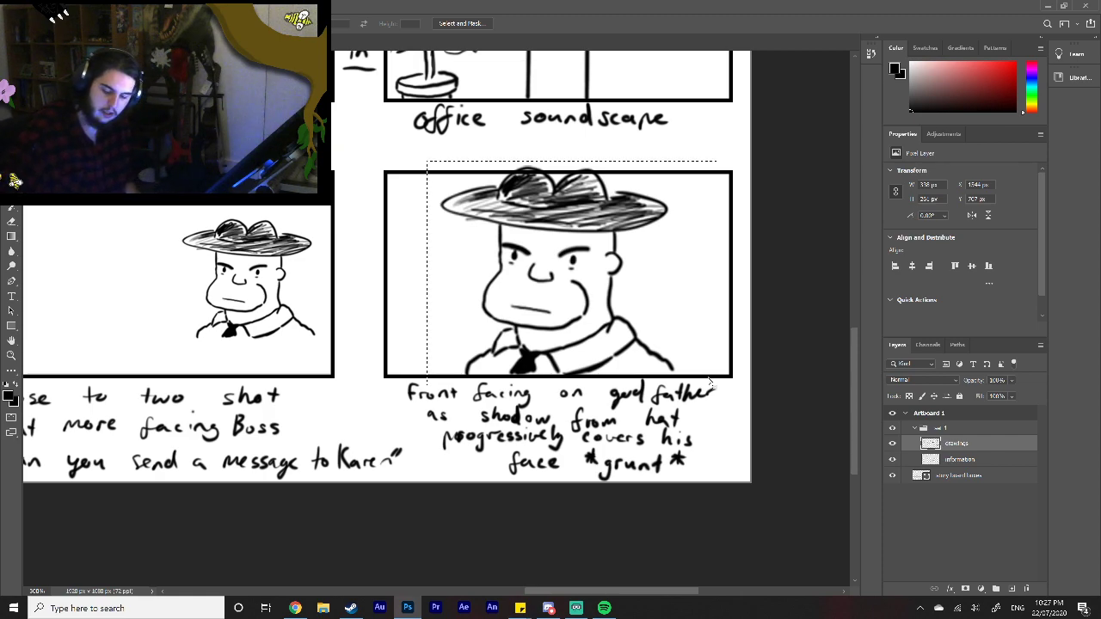
pyautogui.hotkey('ctrl', 'j')
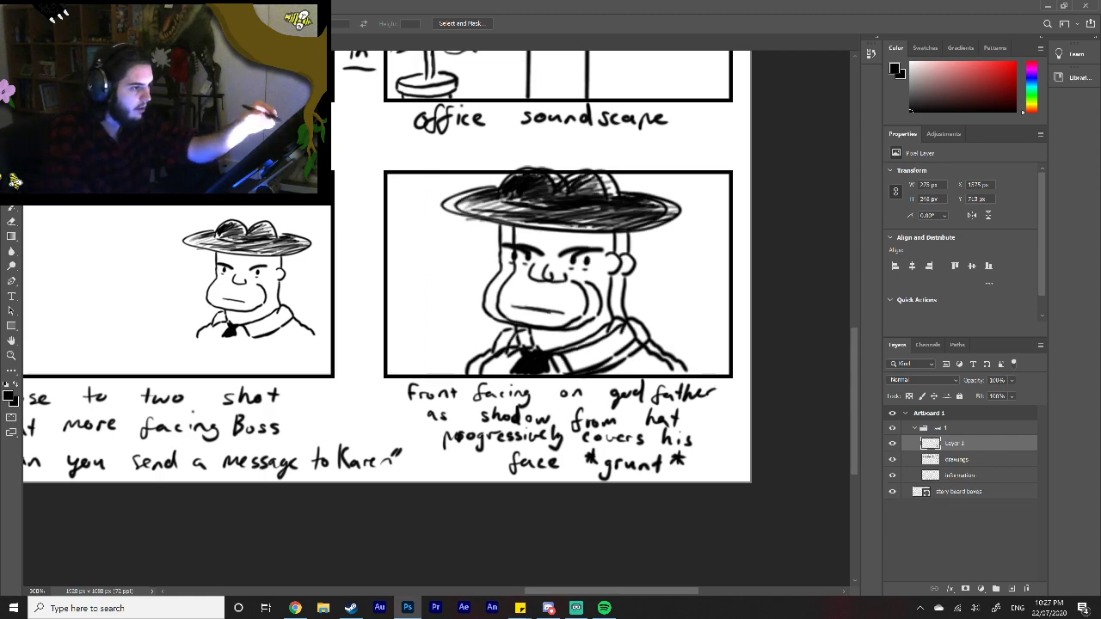
# Step: Nudge the copied Godfather horizontally and vertically until it lines up with the original drawing beneath it
pyautogui.press('v')
pyautogui.press('Right')
pyautogui.press('Right')
pyautogui.press('Left')
pyautogui.press('Left')
pyautogui.press('Left')
pyautogui.press('Left')
pyautogui.press('Left')
pyautogui.press('Left')
pyautogui.press('Left')
pyautogui.press('Left')
pyautogui.press('Left')
pyautogui.press('Left')
pyautogui.press('Left')
pyautogui.press('Left')
pyautogui.press('Left')
pyautogui.press('Left')
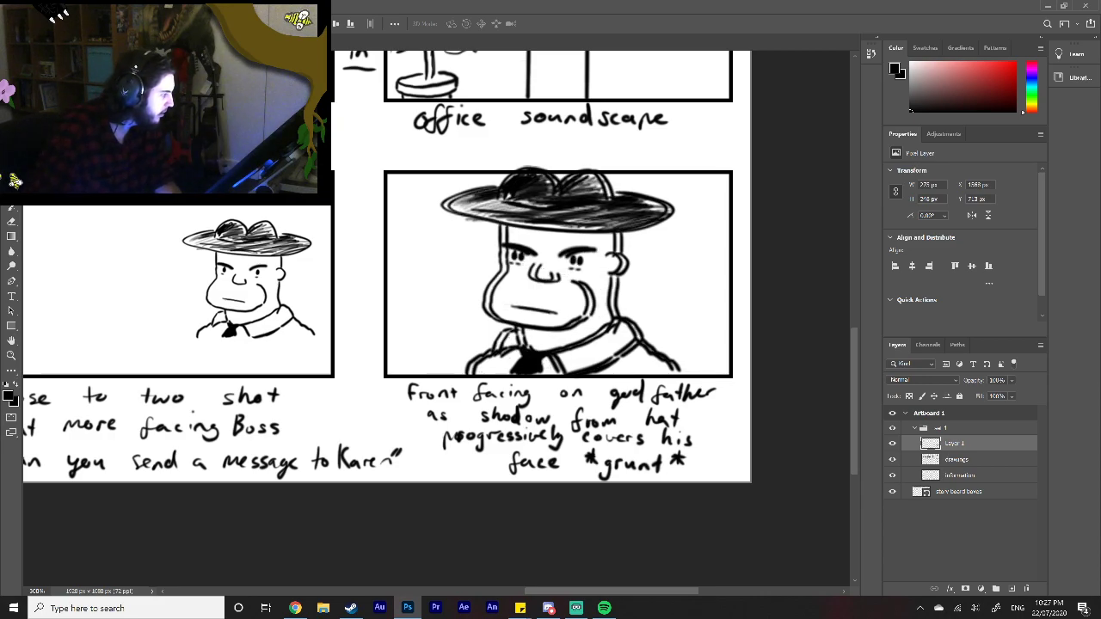
pyautogui.press('Left')
pyautogui.press('Left')
pyautogui.press('Left')
pyautogui.press('Left')
pyautogui.press('Left')
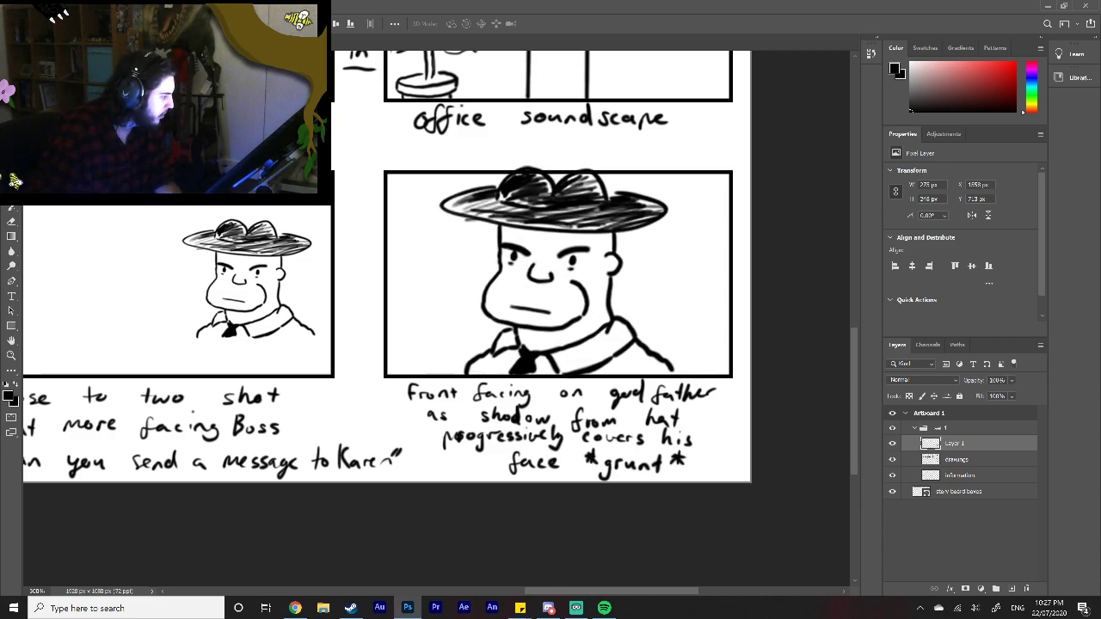
pyautogui.press('Left')
pyautogui.press('Right')
pyautogui.press('Right')
pyautogui.press('Right')
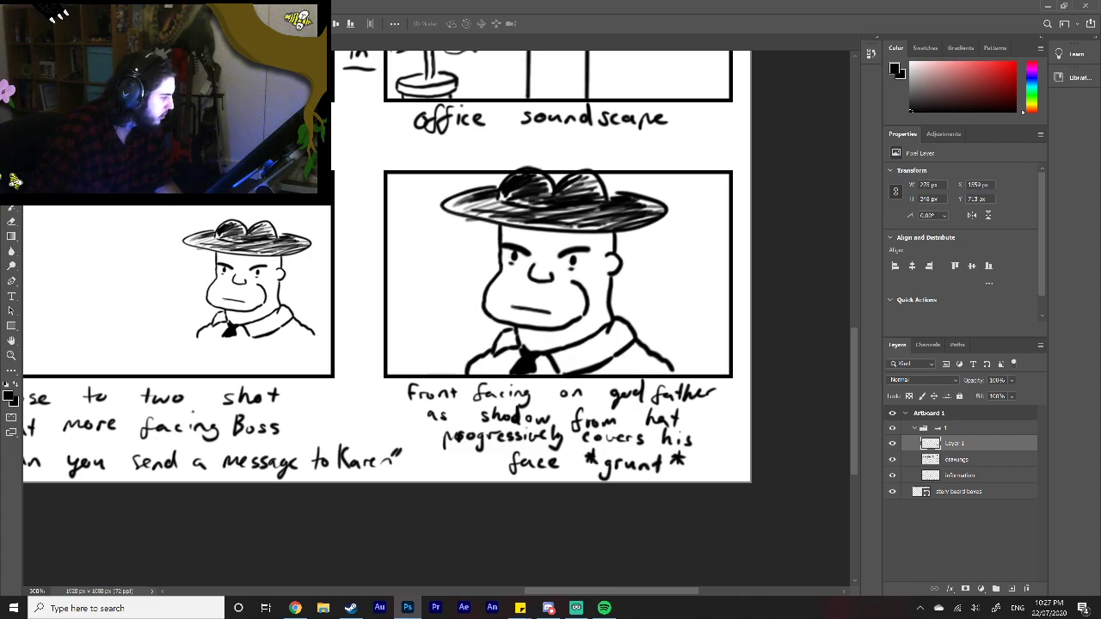
pyautogui.press('Left')
pyautogui.press('Left')
pyautogui.press('Right')
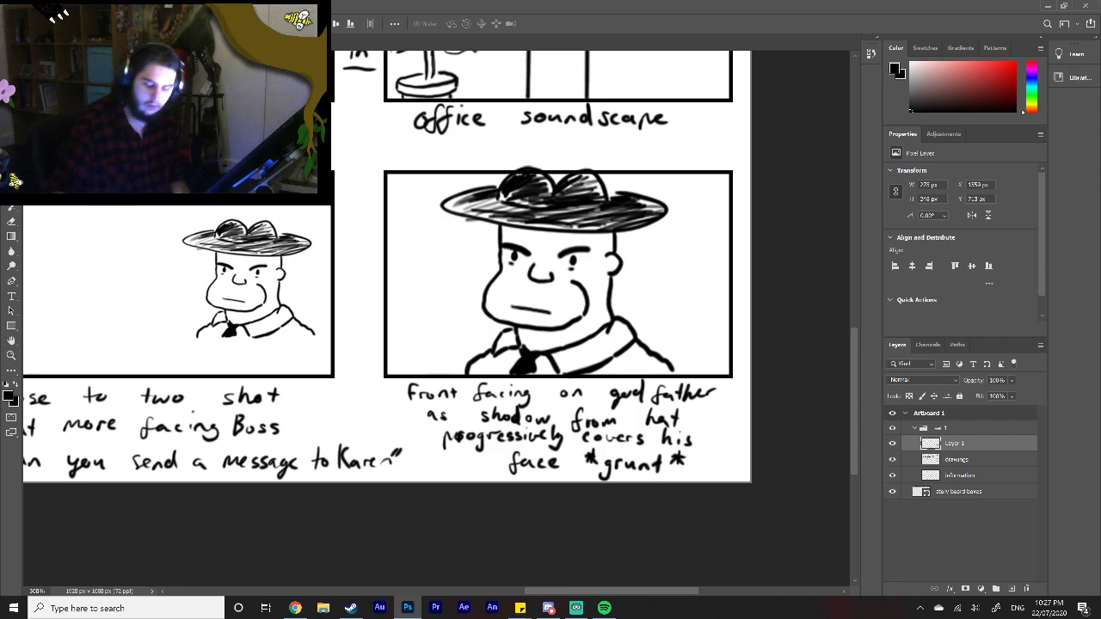
pyautogui.press('Up')
pyautogui.press('Down')
pyautogui.press('Up')
pyautogui.press('Up')
pyautogui.press('Down')
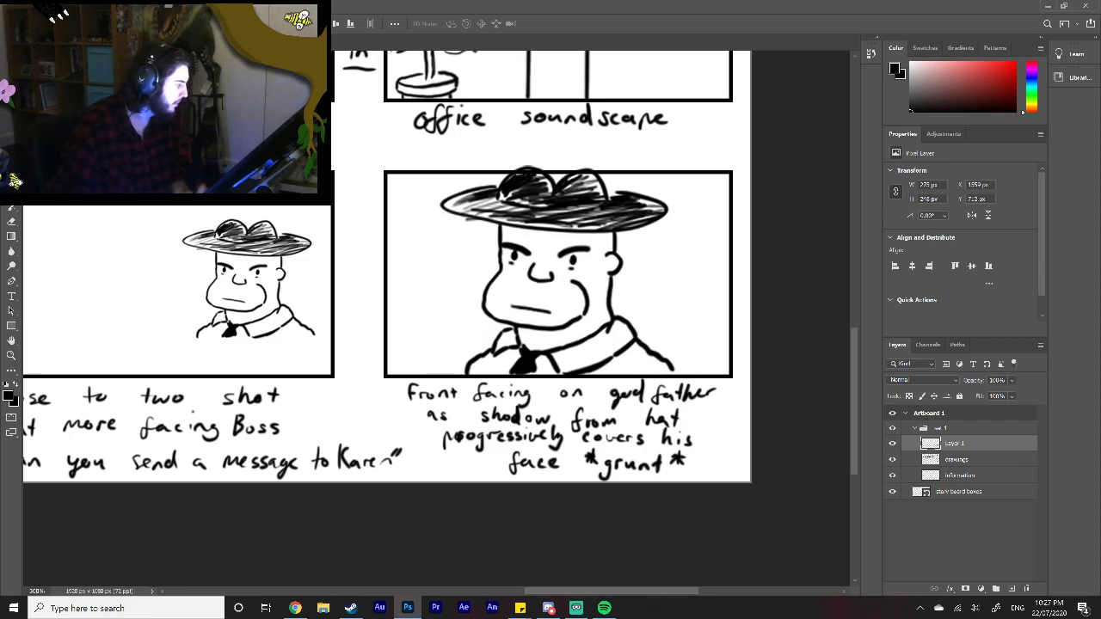
# Step: Lower the Godfather copy's opacity to 28% and place the drawings layer above it as a tracing guide
pyautogui.click(1010, 380)
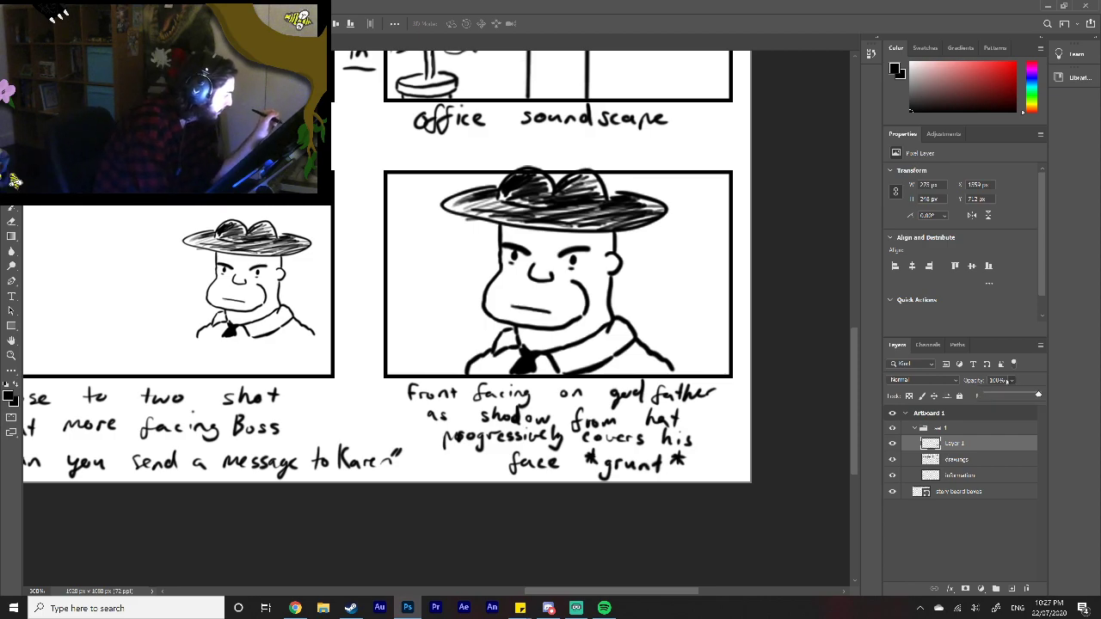
pyautogui.moveTo(999, 394); pyautogui.dragTo(992, 395)
pyautogui.click(987, 449)
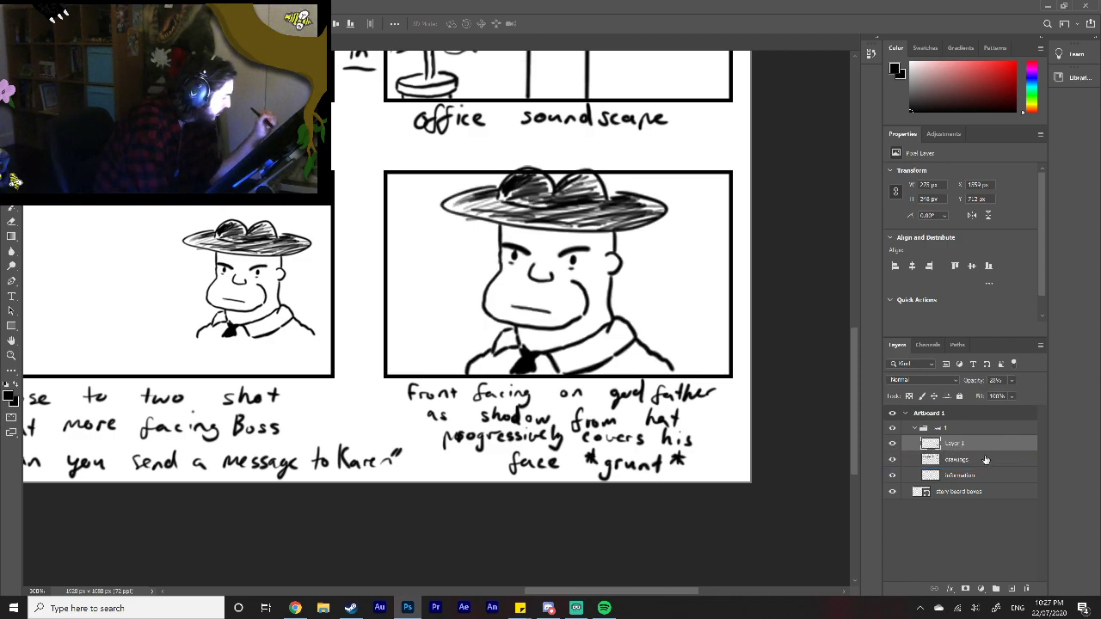
pyautogui.moveTo(989, 457); pyautogui.dragTo(974, 444)
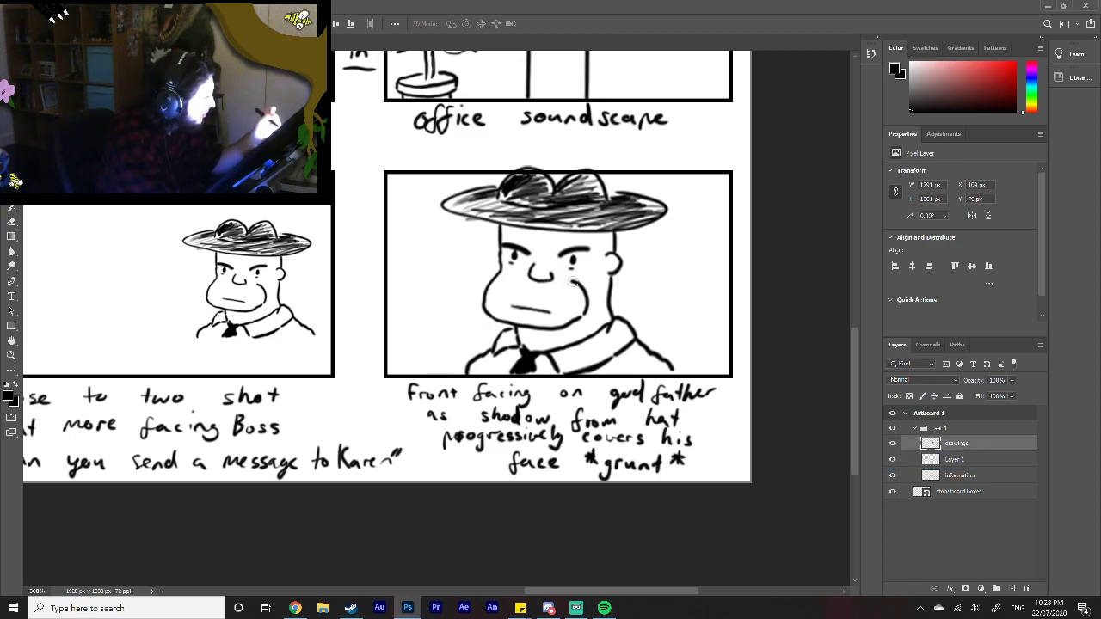
# Step: Erase the large Godfather's jaw, eyes, brows, nose, ear, collar and tie from the drawings layer
pyautogui.moveTo(580, 292)
pyautogui.mouseDown()
pyautogui.moveTo(582, 314)
pyautogui.moveTo(559, 325)
pyautogui.mouseUp()
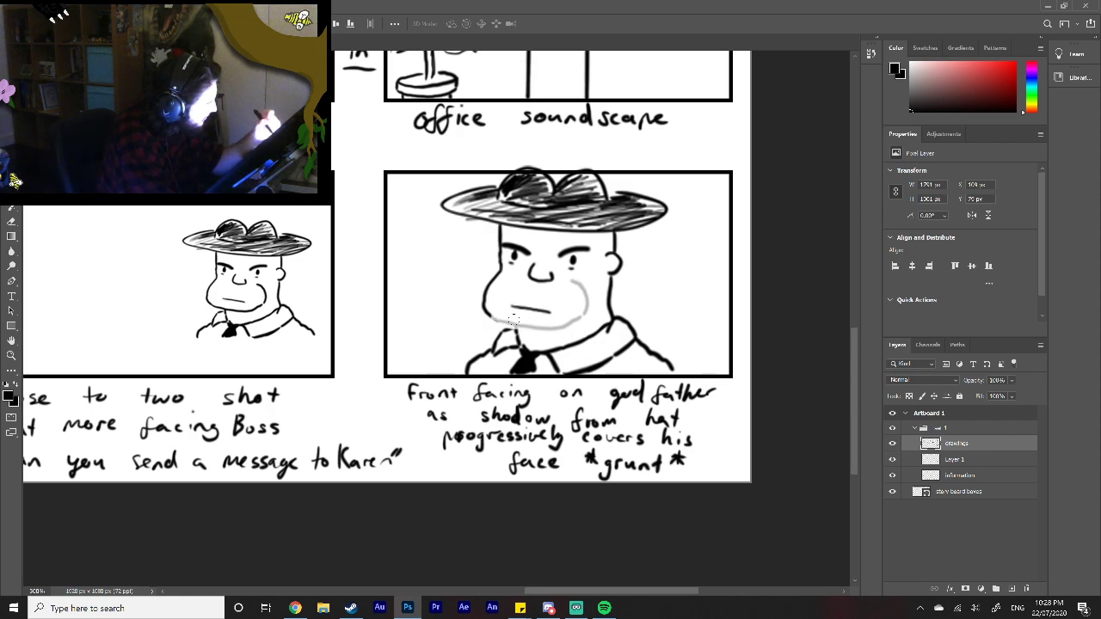
pyautogui.moveTo(495, 314)
pyautogui.mouseDown()
pyautogui.moveTo(489, 274)
pyautogui.moveTo(503, 280)
pyautogui.moveTo(514, 257)
pyautogui.moveTo(505, 239)
pyautogui.moveTo(542, 282)
pyautogui.moveTo(562, 254)
pyautogui.moveTo(573, 276)
pyautogui.moveTo(607, 268)
pyautogui.mouseUp()
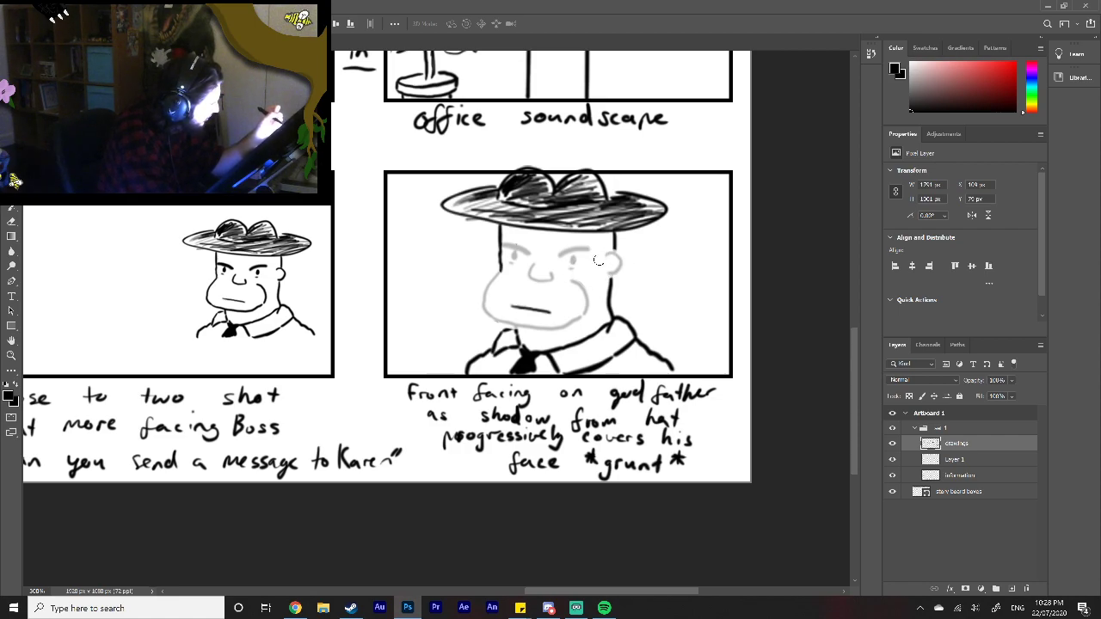
pyautogui.moveTo(522, 350)
pyautogui.mouseDown()
pyautogui.moveTo(511, 374)
pyautogui.moveTo(558, 342)
pyautogui.moveTo(581, 342)
pyautogui.moveTo(588, 368)
pyautogui.moveTo(600, 331)
pyautogui.moveTo(613, 371)
pyautogui.moveTo(596, 370)
pyautogui.mouseUp()
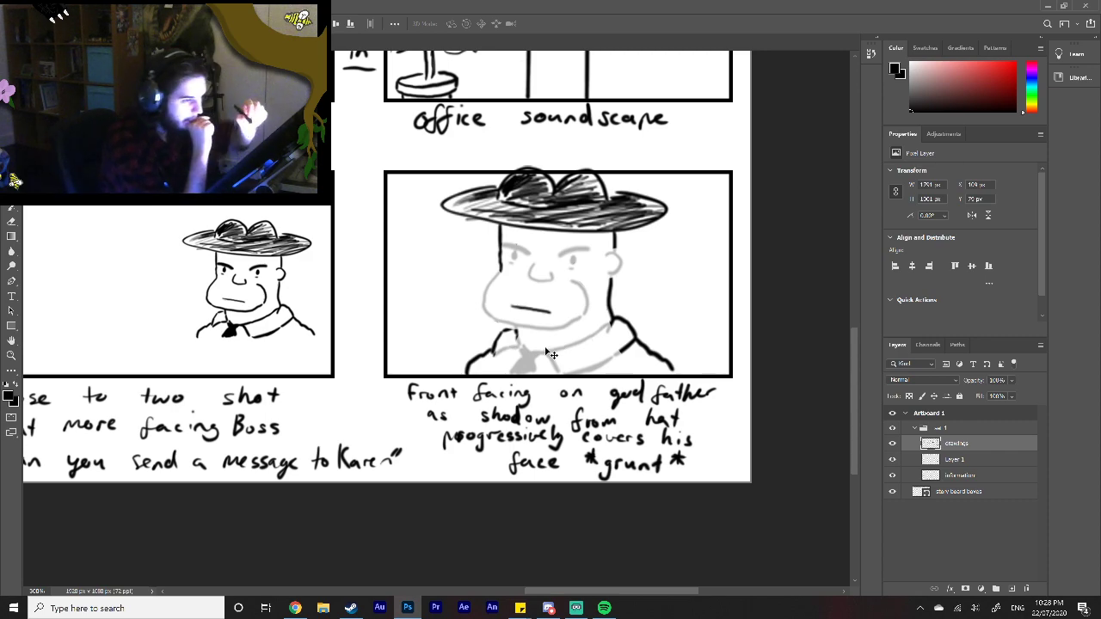
# Step: Brush in a front-facing shirt collar with a black tie knot below the centre of the Godfather's chin
pyautogui.click(12, 209)
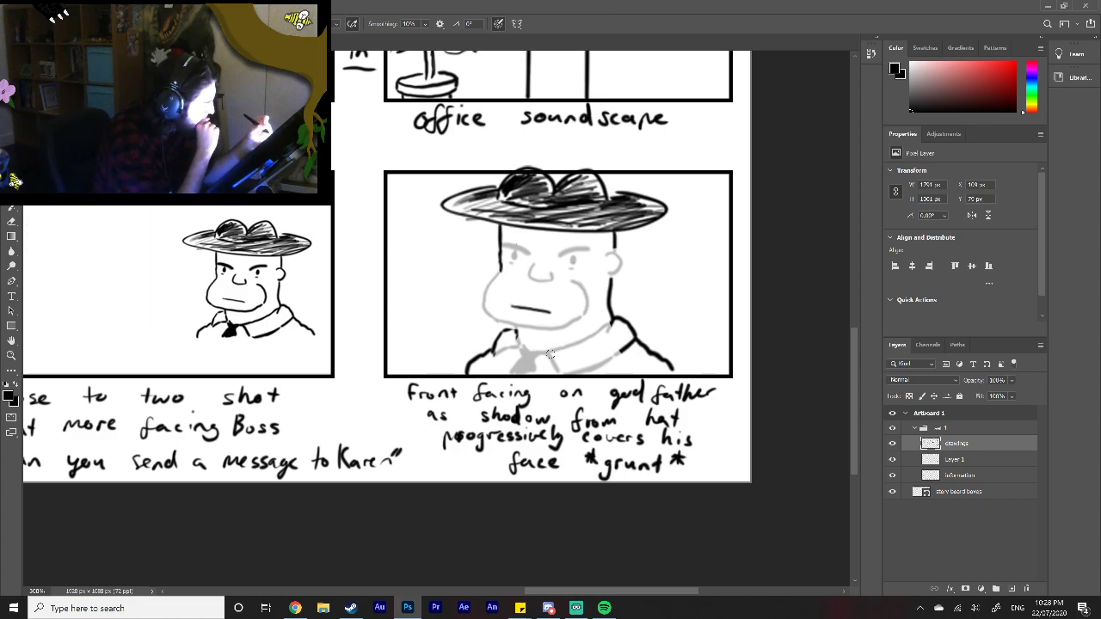
pyautogui.moveTo(505, 354)
pyautogui.mouseDown()
pyautogui.moveTo(513, 332)
pyautogui.moveTo(534, 354)
pyautogui.moveTo(572, 364)
pyautogui.moveTo(537, 374)
pyautogui.moveTo(565, 350)
pyautogui.moveTo(557, 357)
pyautogui.moveTo(580, 371)
pyautogui.moveTo(574, 363)
pyautogui.moveTo(601, 364)
pyautogui.moveTo(620, 351)
pyautogui.moveTo(555, 351)
pyautogui.moveTo(606, 328)
pyautogui.mouseUp()
pyautogui.moveTo(547, 361)
pyautogui.mouseDown()
pyautogui.moveTo(550, 372)
pyautogui.moveTo(552, 357)
pyautogui.moveTo(569, 366)
pyautogui.moveTo(557, 359)
pyautogui.mouseUp()
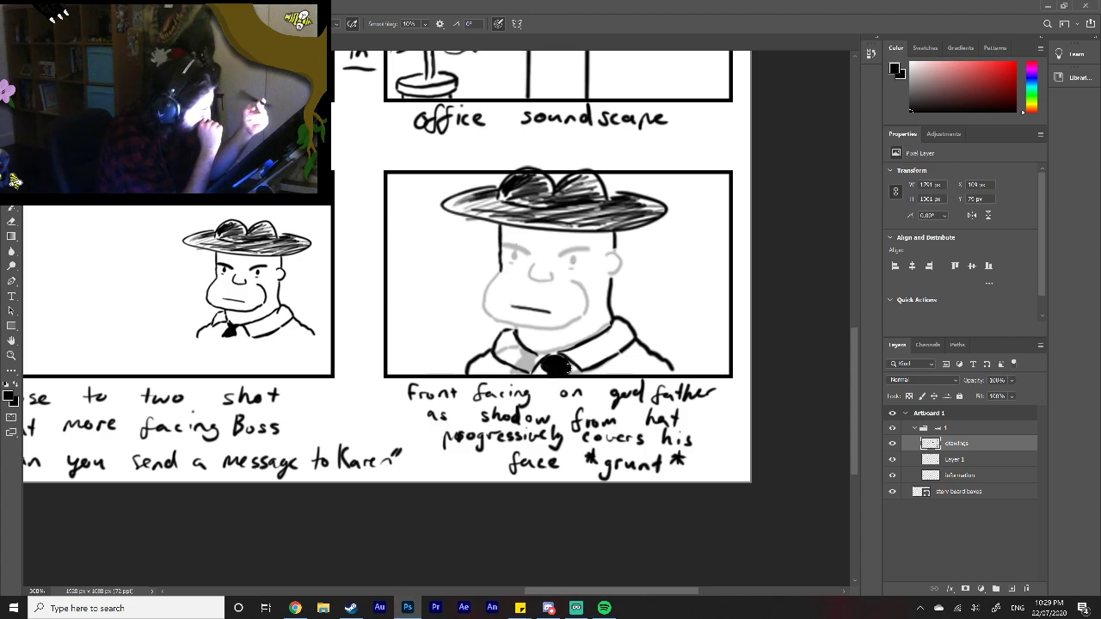
# Step: Replace the Godfather's mouth with a centred line and draw front-facing cheek, jaw and ear lines
pyautogui.moveTo(511, 306); pyautogui.dragTo(553, 313)
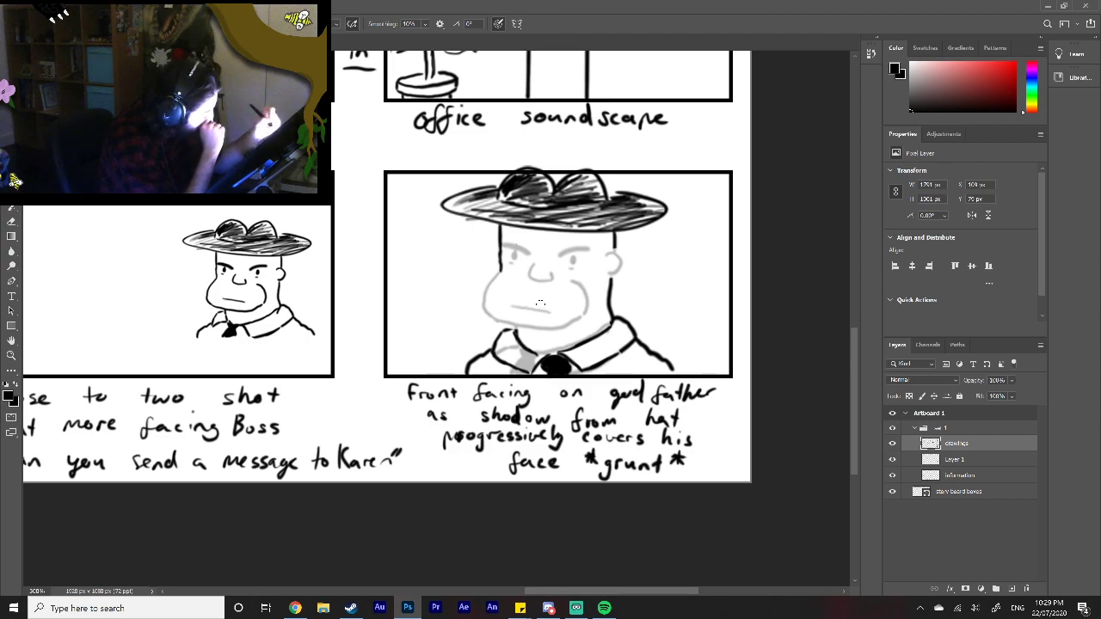
pyautogui.moveTo(525, 307); pyautogui.dragTo(556, 311)
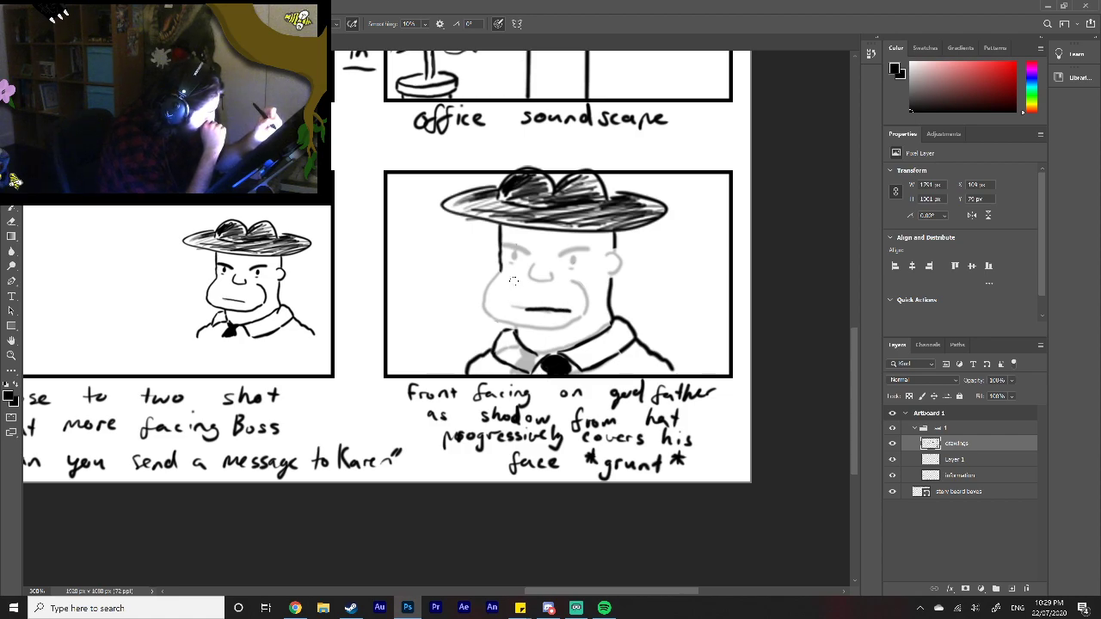
pyautogui.moveTo(507, 282)
pyautogui.mouseDown()
pyautogui.moveTo(497, 305)
pyautogui.moveTo(506, 325)
pyautogui.moveTo(532, 330)
pyautogui.moveTo(595, 321)
pyautogui.moveTo(604, 307)
pyautogui.moveTo(590, 280)
pyautogui.moveTo(616, 261)
pyautogui.moveTo(607, 275)
pyautogui.mouseUp()
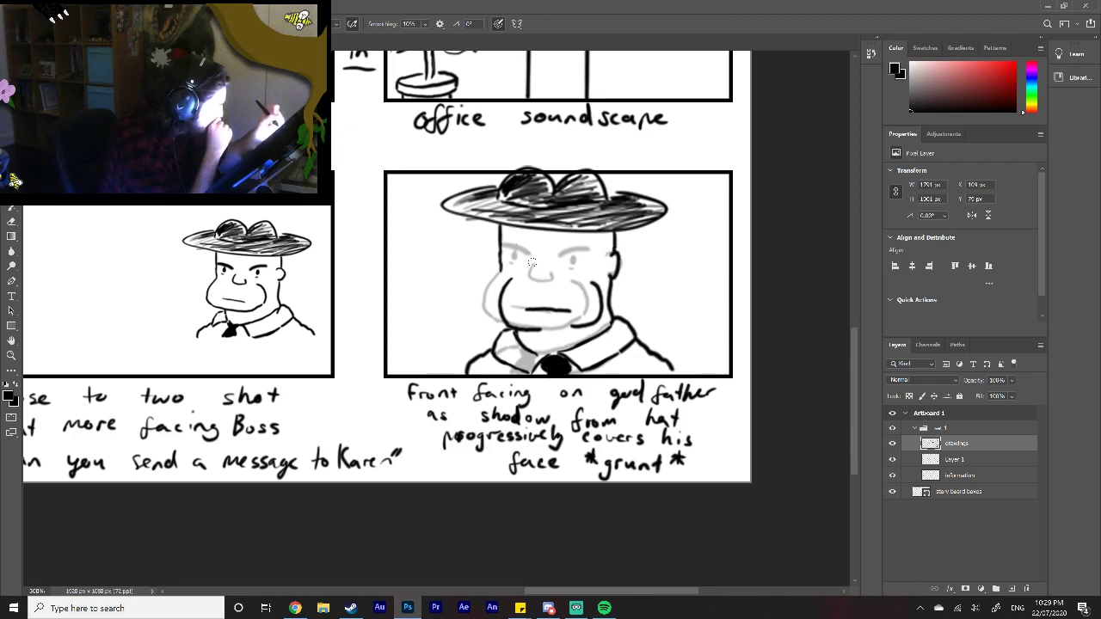
# Step: Draw the Godfather's front-facing eyes, brows and nose, and close the left-hand face outline and chin
pyautogui.moveTo(513, 248)
pyautogui.mouseDown()
pyautogui.moveTo(538, 256)
pyautogui.moveTo(520, 248)
pyautogui.moveTo(528, 267)
pyautogui.mouseUp()
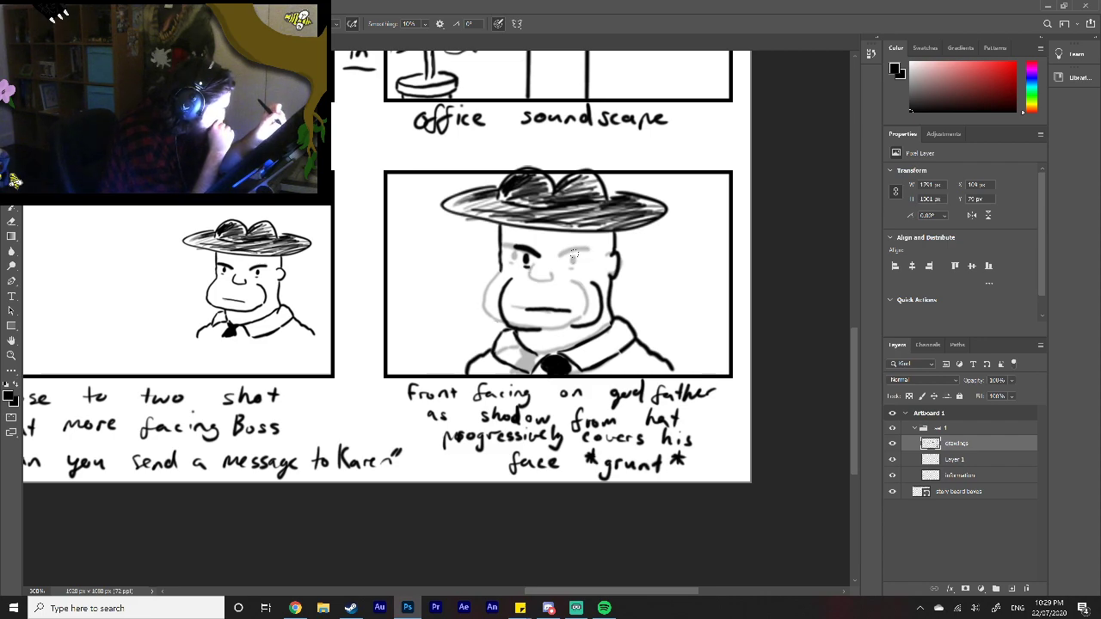
pyautogui.moveTo(569, 255)
pyautogui.mouseDown()
pyautogui.moveTo(597, 248)
pyautogui.moveTo(584, 267)
pyautogui.mouseUp()
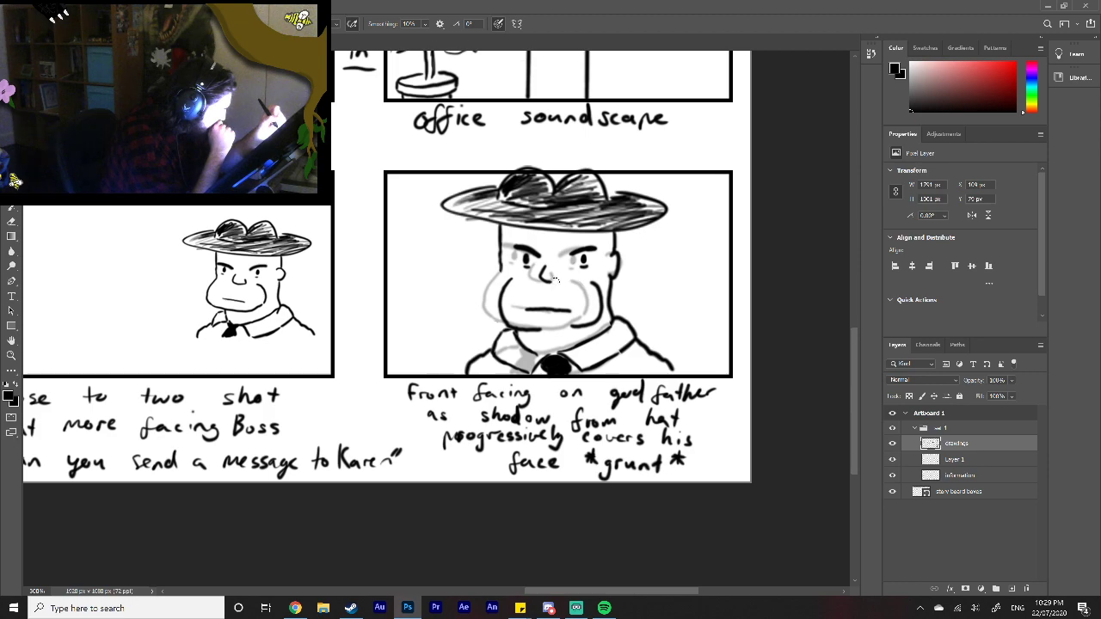
pyautogui.moveTo(561, 282); pyautogui.dragTo(567, 278)
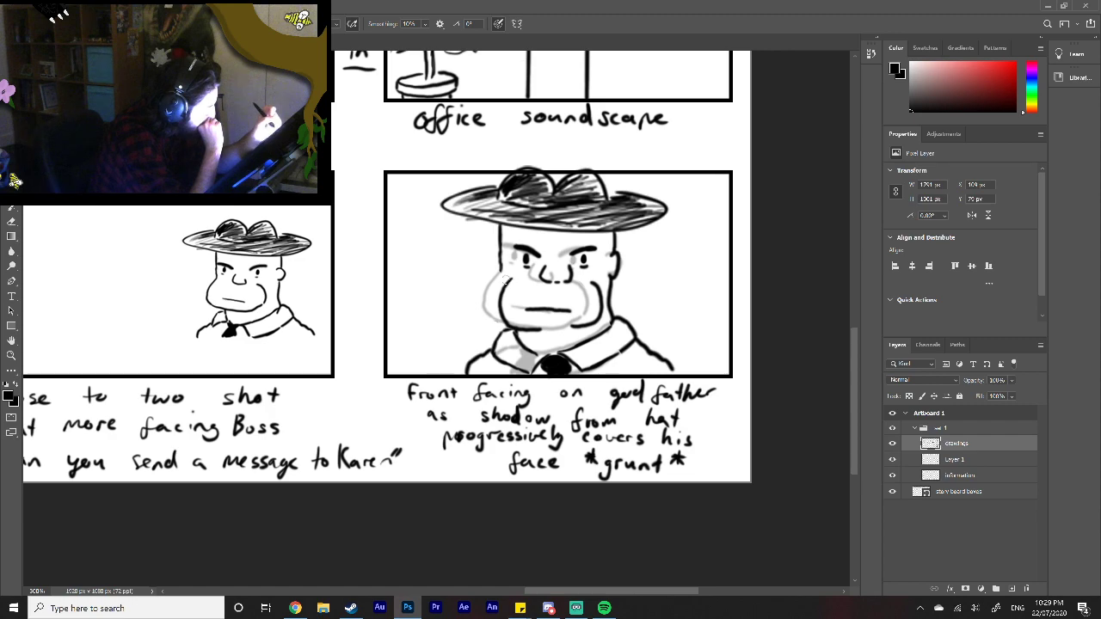
pyautogui.moveTo(502, 266); pyautogui.dragTo(502, 292)
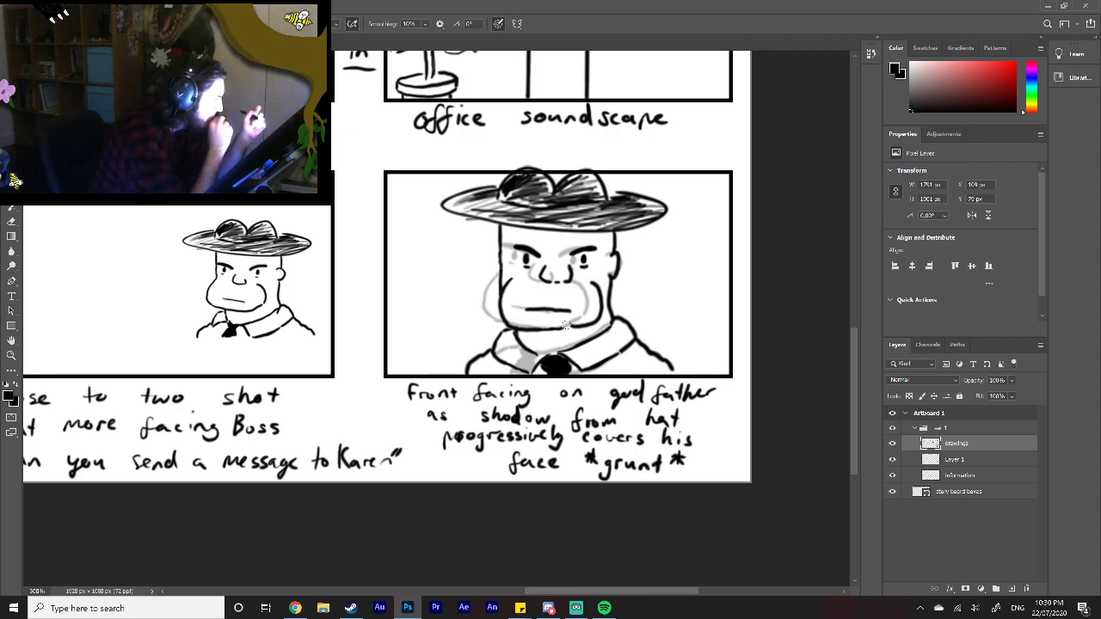
pyautogui.moveTo(558, 326); pyautogui.dragTo(574, 324)
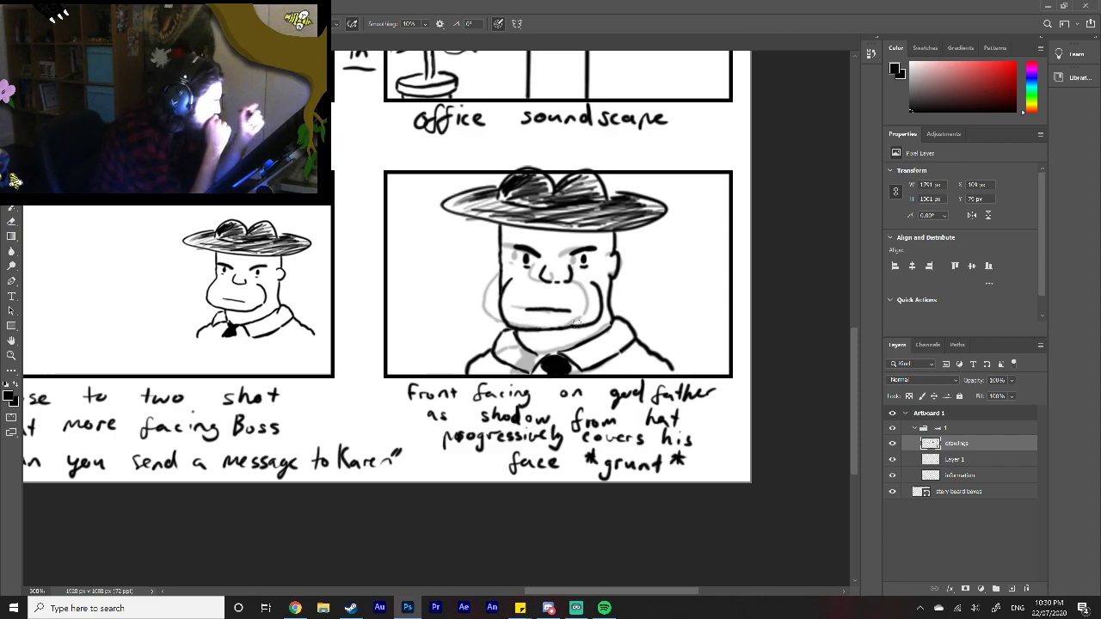
# Step: Hide the faded guide layer and redraw the Godfather's left-hand shoulder further out to the frame's bottom edge
pyautogui.click(892, 460)
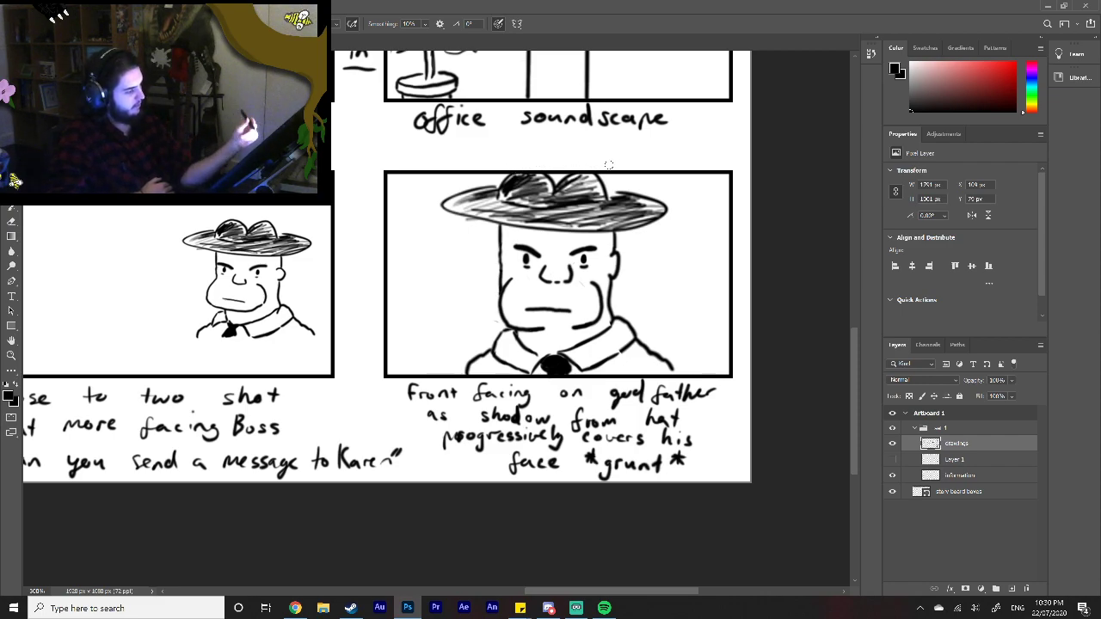
pyautogui.moveTo(495, 346)
pyautogui.mouseDown()
pyautogui.moveTo(466, 354)
pyautogui.moveTo(454, 374)
pyautogui.mouseUp()
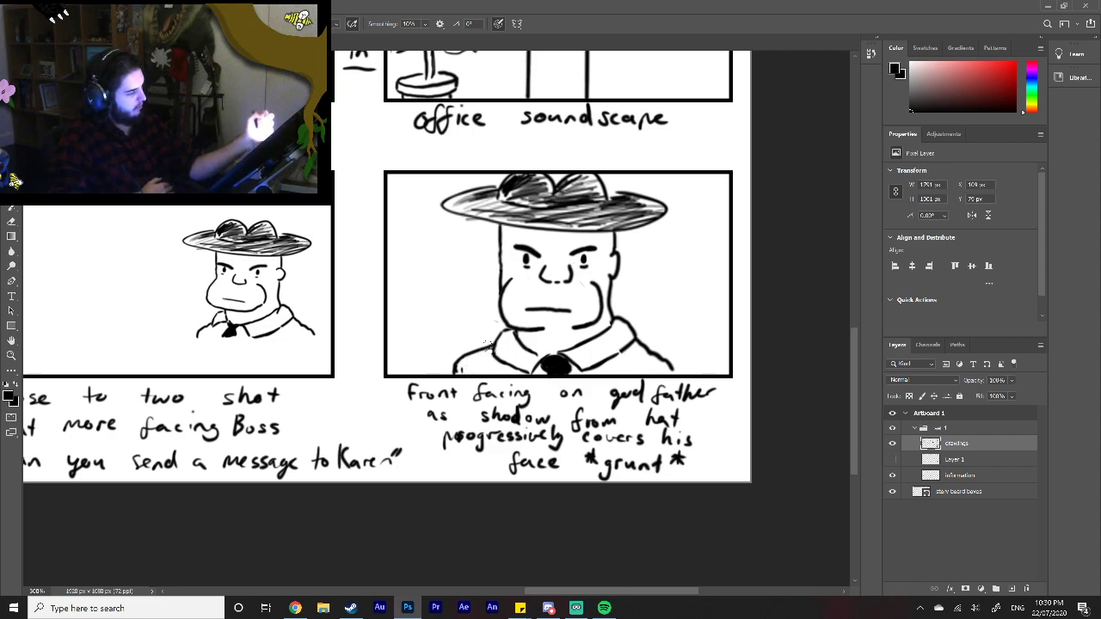
pyautogui.moveTo(490, 347); pyautogui.dragTo(493, 348)
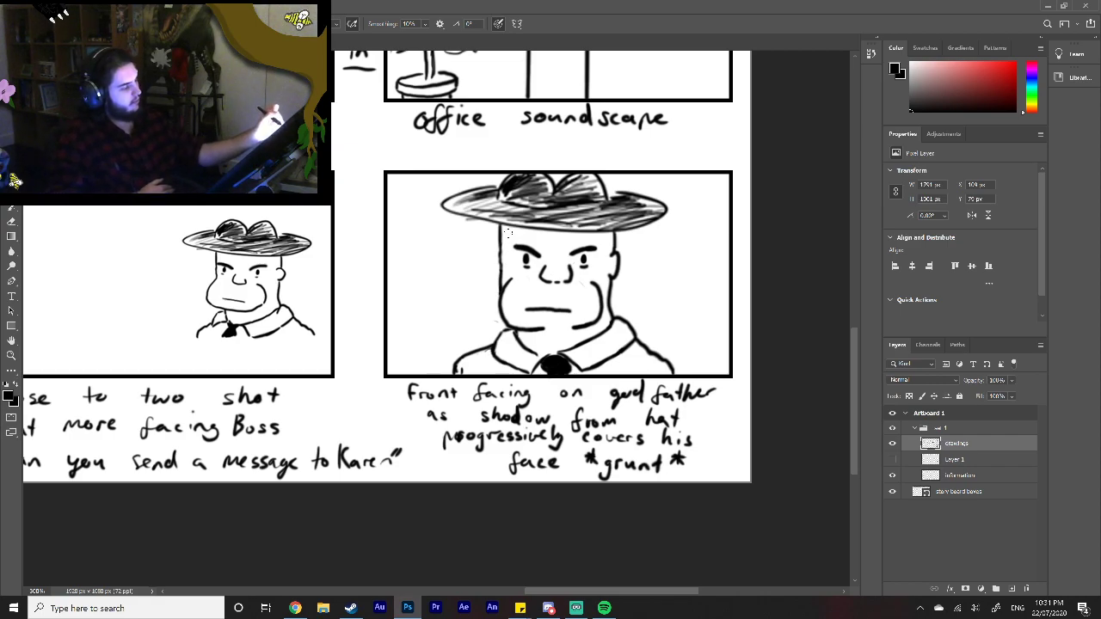
# Step: Hatch a shadow under the hat brim across the Godfather's forehead and around his eyes in the front-facing close-up frame
pyautogui.moveTo(507, 233); pyautogui.dragTo(540, 232)
pyautogui.hotkey('ctrl', 'z')
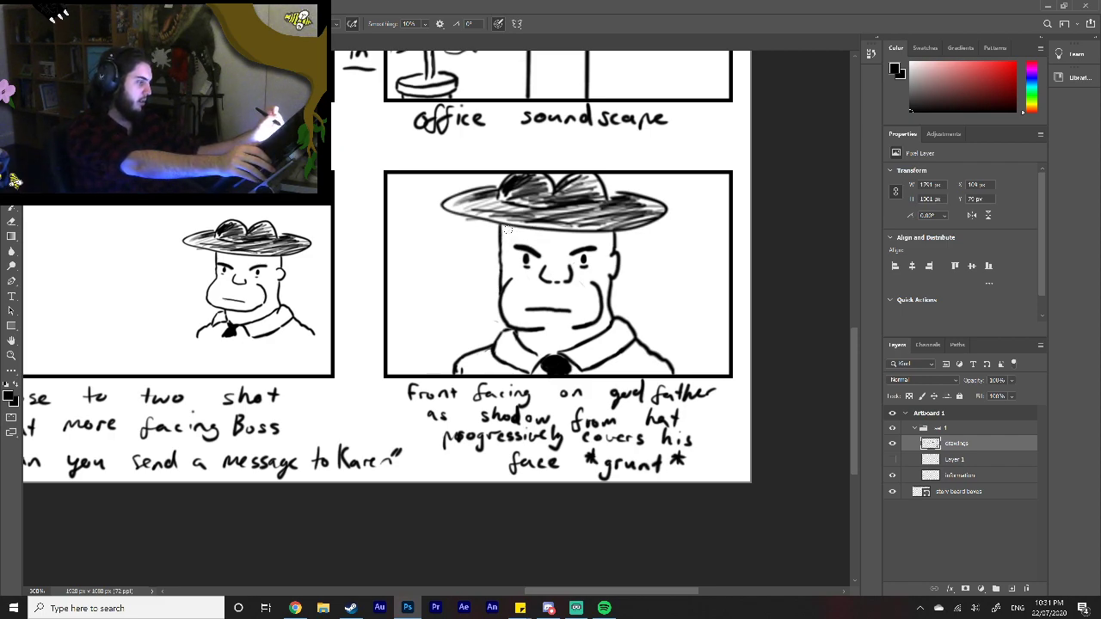
pyautogui.moveTo(508, 237)
pyautogui.mouseDown()
pyautogui.moveTo(548, 230)
pyautogui.moveTo(539, 248)
pyautogui.moveTo(547, 250)
pyautogui.moveTo(570, 235)
pyautogui.moveTo(555, 256)
pyautogui.moveTo(602, 236)
pyautogui.moveTo(614, 242)
pyautogui.moveTo(571, 266)
pyautogui.moveTo(510, 247)
pyautogui.mouseUp()
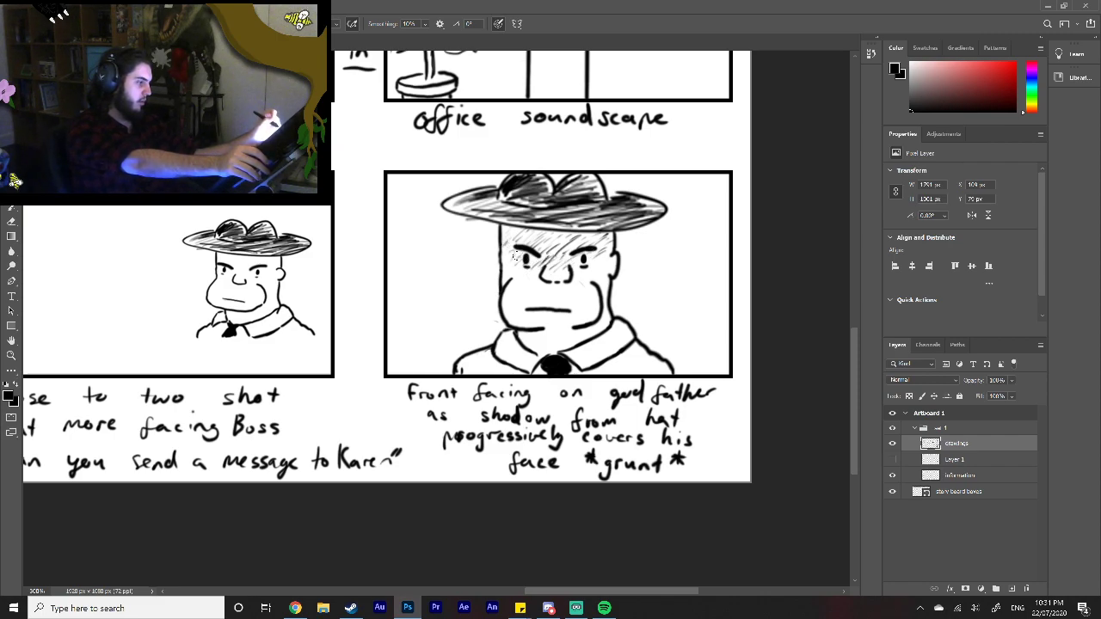
pyautogui.moveTo(522, 269); pyautogui.dragTo(592, 265)
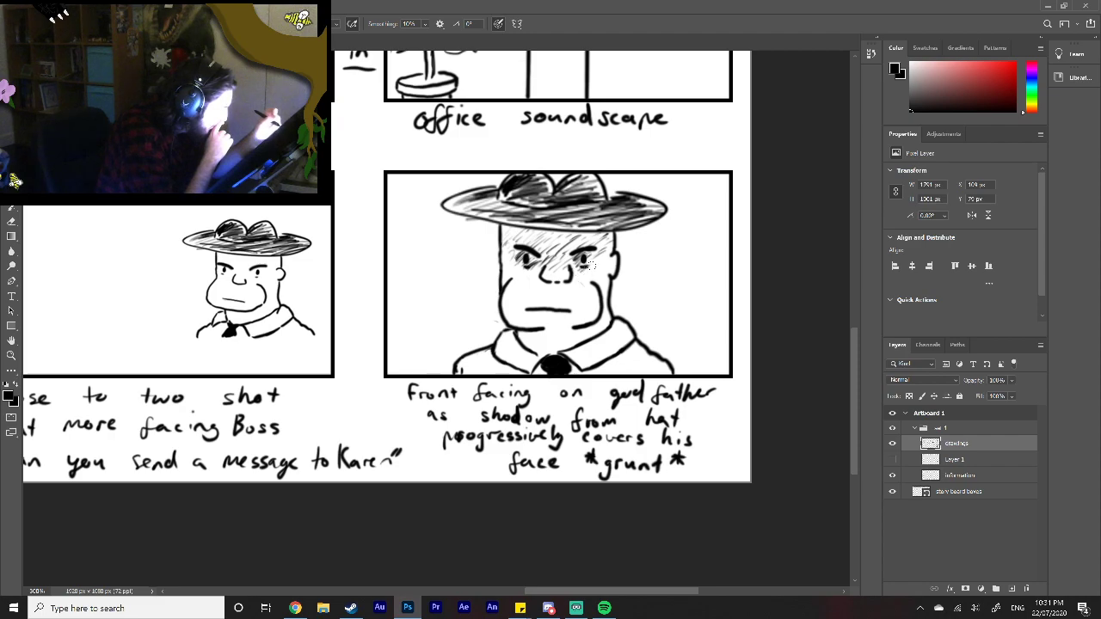
pyautogui.moveTo(589, 255); pyautogui.dragTo(564, 263)
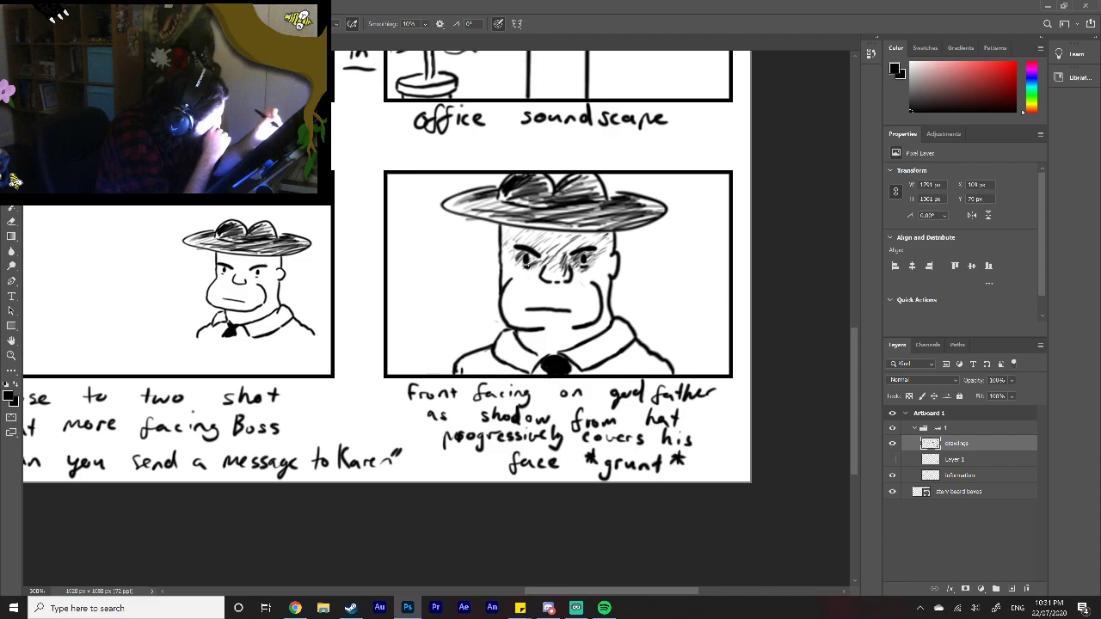
pyautogui.moveTo(533, 257); pyautogui.dragTo(521, 268)
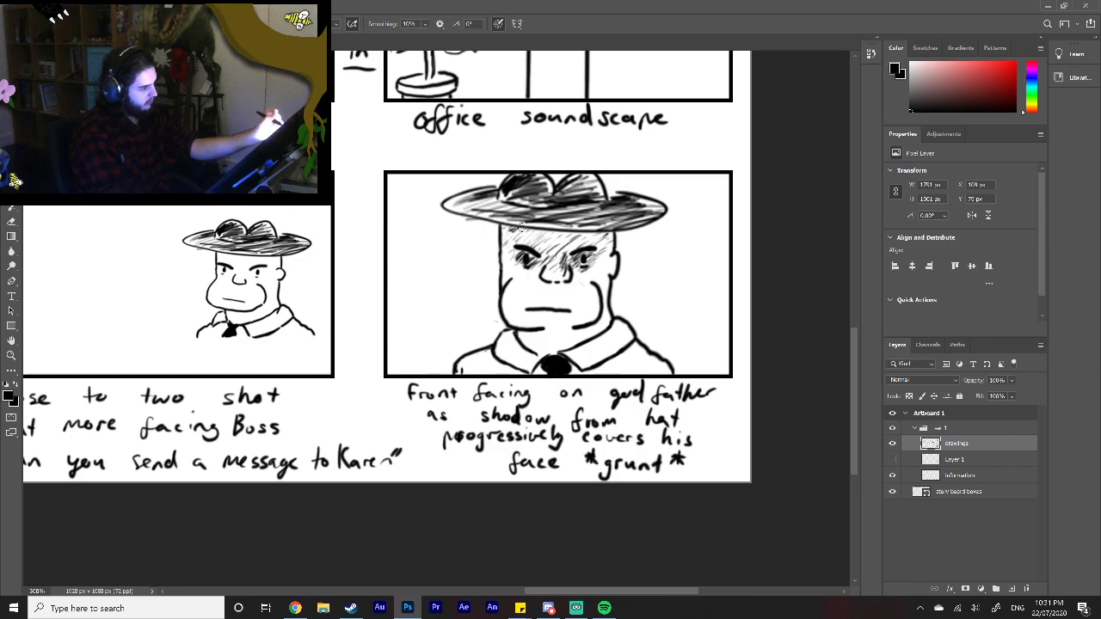
pyautogui.moveTo(527, 226)
pyautogui.mouseDown()
pyautogui.moveTo(564, 249)
pyautogui.moveTo(605, 236)
pyautogui.mouseUp()
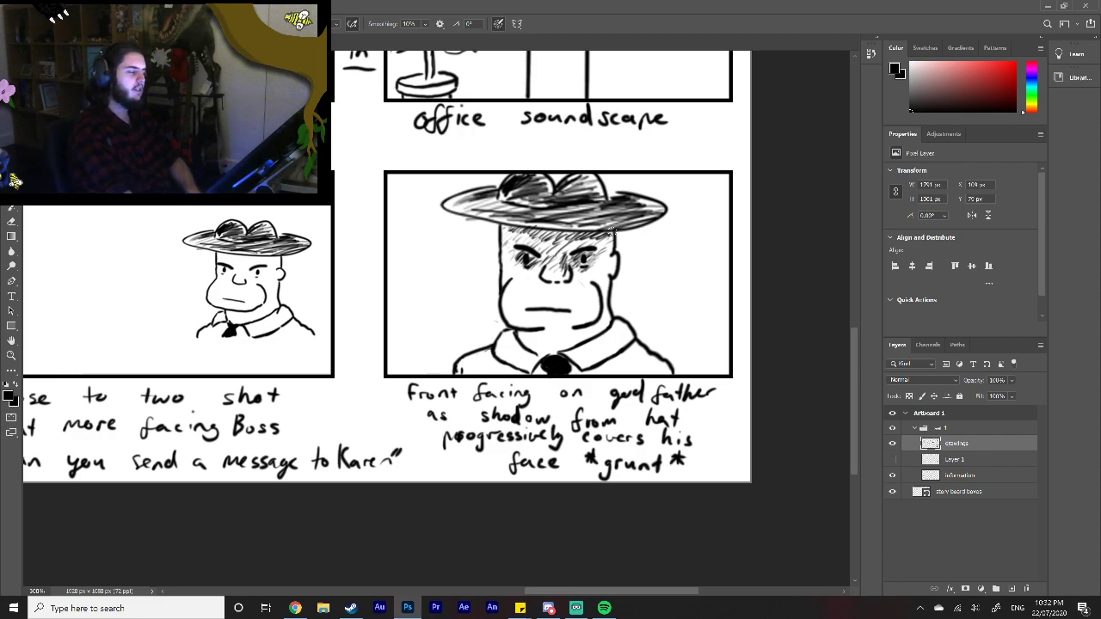
# Step: In the "Godfather facing camera" frame, erase the turned jaw and mouth and redraw them front-facing with a thinner brush
pyautogui.moveTo(617, 592)
pyautogui.mouseDown()
pyautogui.moveTo(453, 600)
pyautogui.moveTo(602, 600)
pyautogui.mouseUp()
pyautogui.moveTo(602, 600)
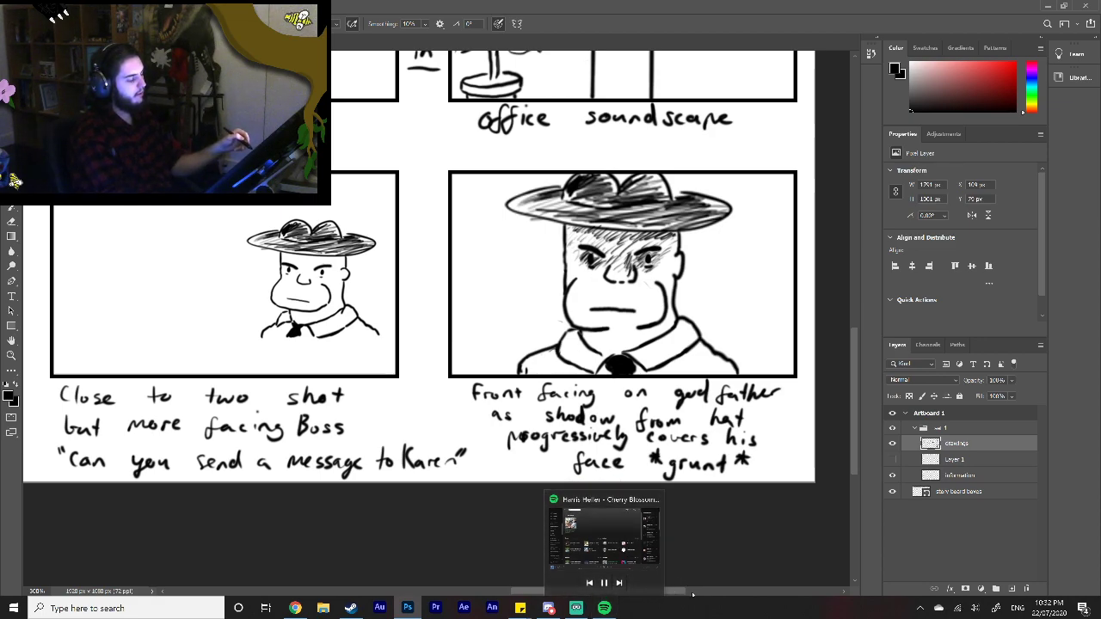
pyautogui.moveTo(675, 591); pyautogui.dragTo(525, 597)
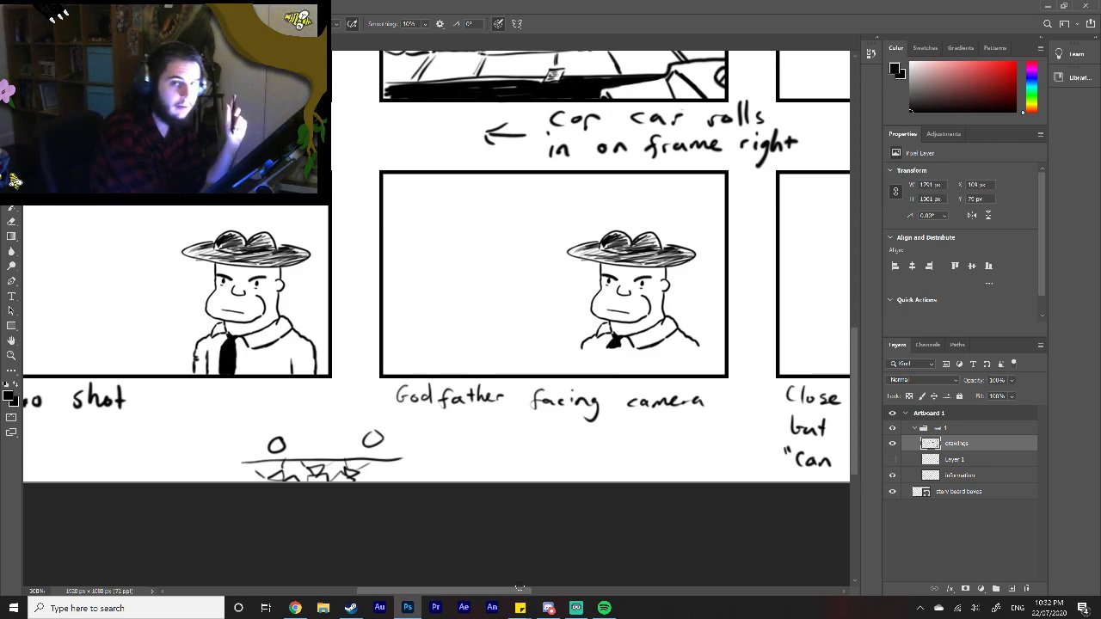
pyautogui.moveTo(626, 310); pyautogui.dragTo(611, 311)
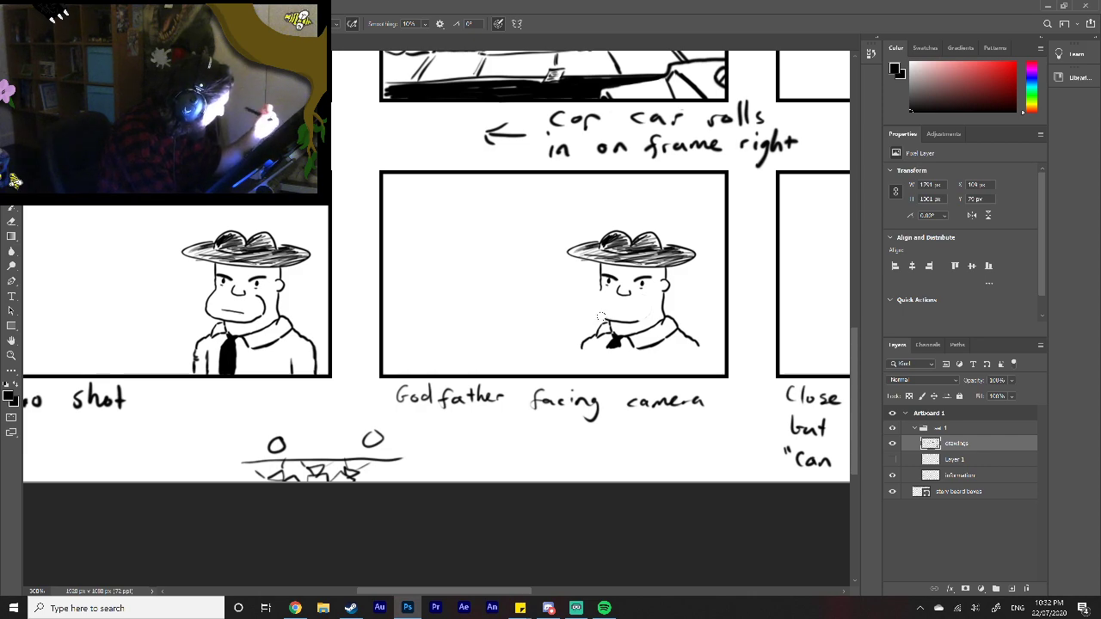
pyautogui.moveTo(601, 291); pyautogui.dragTo(600, 311)
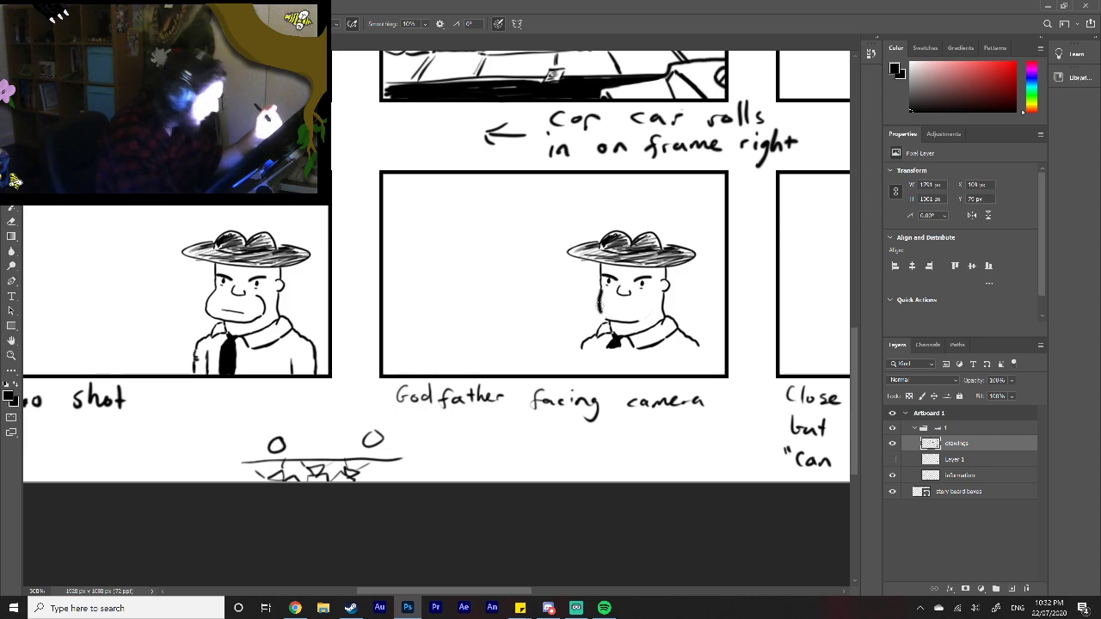
pyautogui.hotkey('ctrl', 'z')
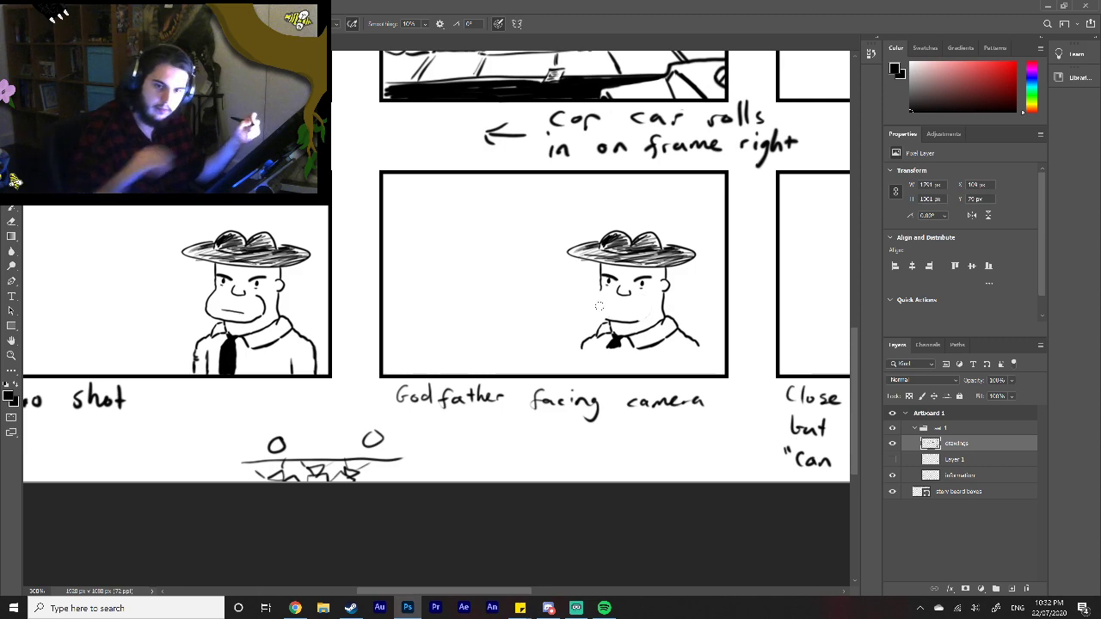
pyautogui.rightClick(600, 305)
pyautogui.moveTo(673, 331); pyautogui.dragTo(670, 331)
pyautogui.click(600, 291)
pyautogui.moveTo(600, 289); pyautogui.dragTo(598, 305)
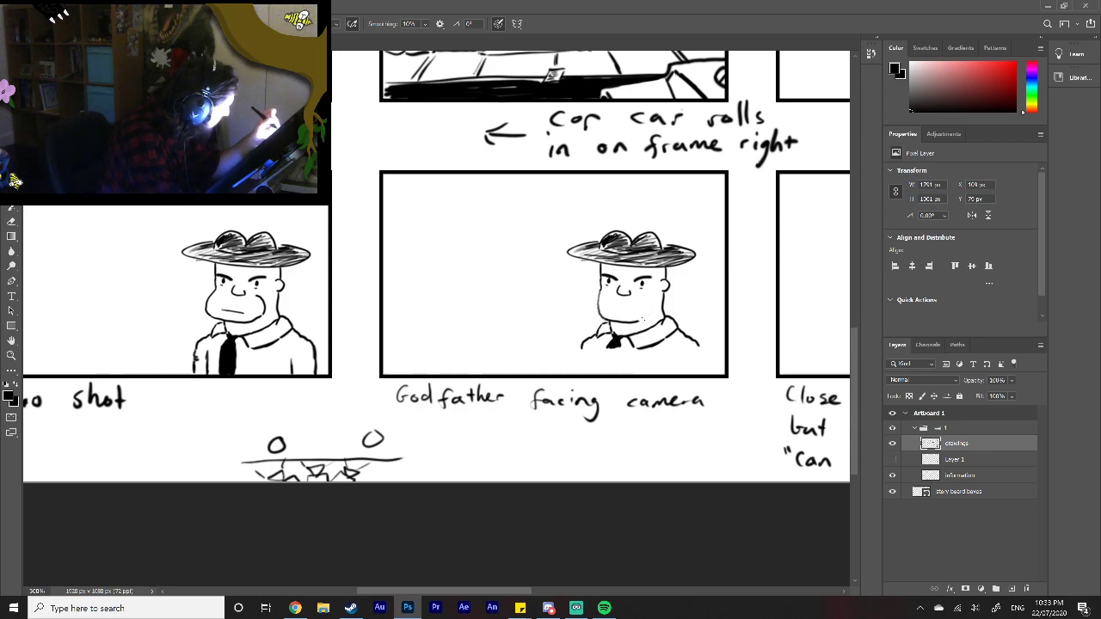
pyautogui.moveTo(652, 311); pyautogui.dragTo(633, 307)
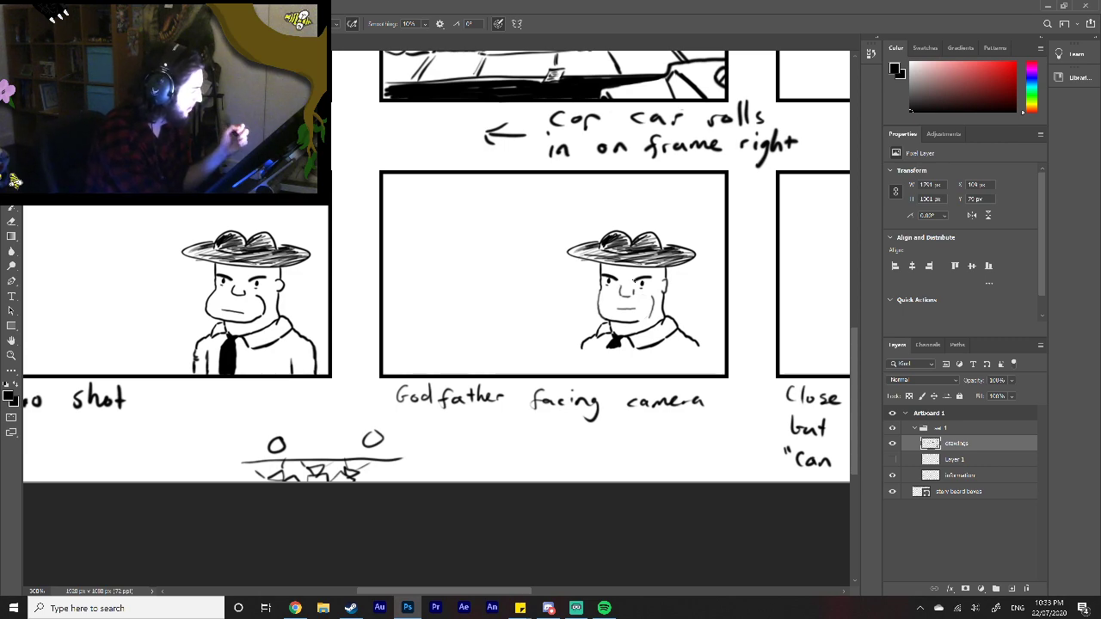
# Step: Erase the Godfather's old angled collar, tie and ear in the "Godfather facing camera" frame and redraw the right-hand cheek and neck lines
pyautogui.moveTo(612, 344)
pyautogui.mouseDown()
pyautogui.moveTo(669, 310)
pyautogui.moveTo(653, 327)
pyautogui.moveTo(659, 312)
pyautogui.moveTo(678, 345)
pyautogui.moveTo(684, 331)
pyautogui.moveTo(655, 309)
pyautogui.mouseUp()
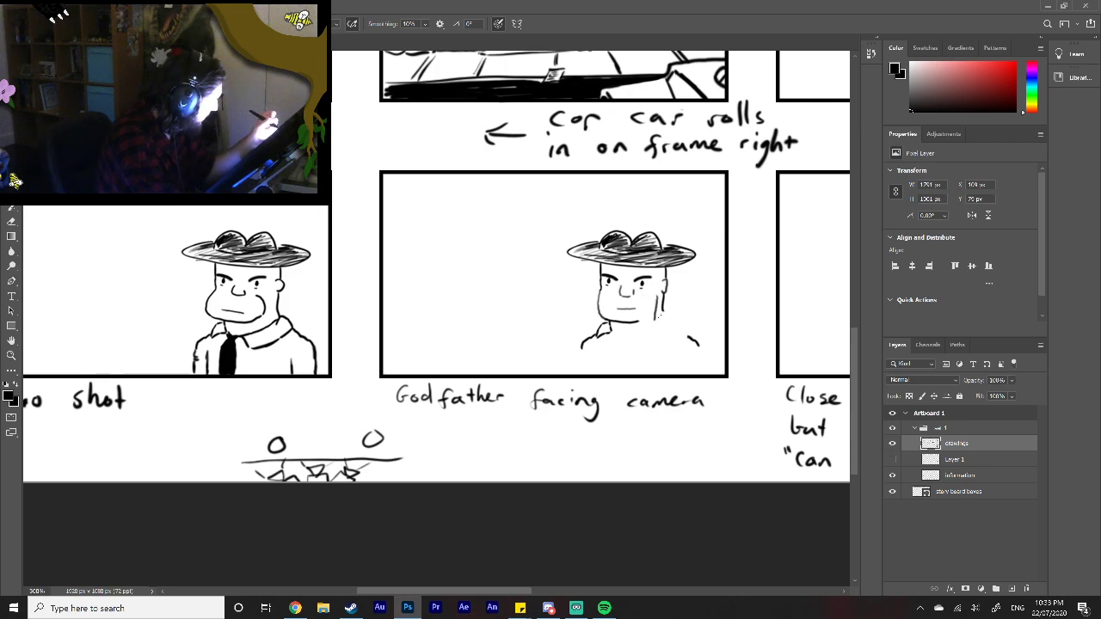
pyautogui.hotkey('ctrl', 'z')
pyautogui.moveTo(650, 319); pyautogui.dragTo(655, 307)
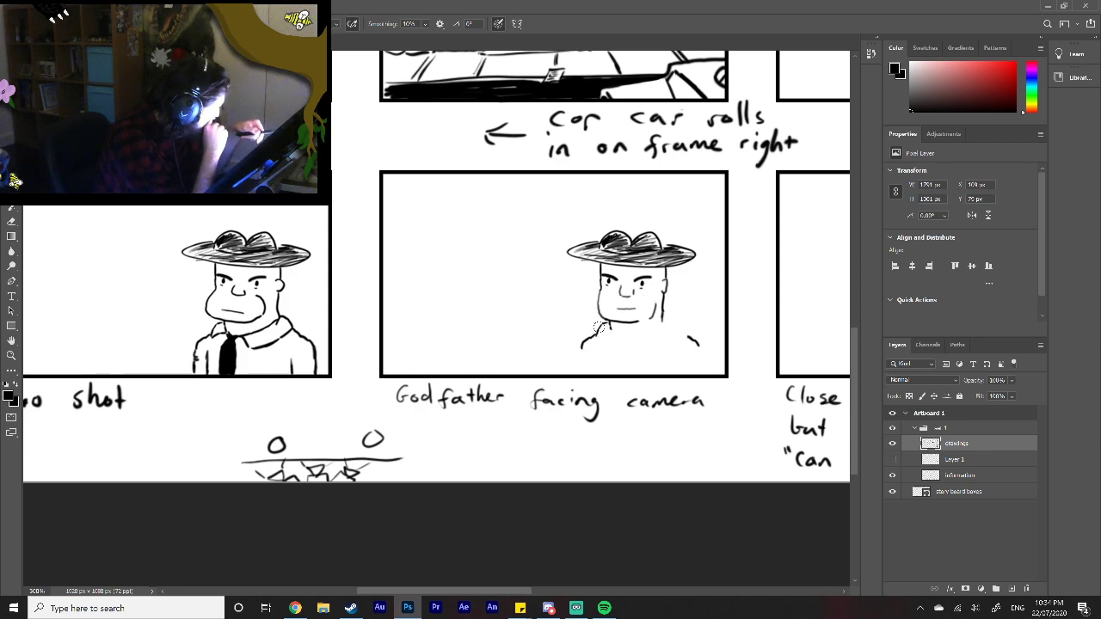
# Step: Draw a front-facing collar and a centred black tie, and extend both shoulders down to the bottom of the frame
pyautogui.moveTo(616, 332)
pyautogui.mouseDown()
pyautogui.moveTo(613, 350)
pyautogui.moveTo(646, 351)
pyautogui.moveTo(675, 317)
pyautogui.mouseUp()
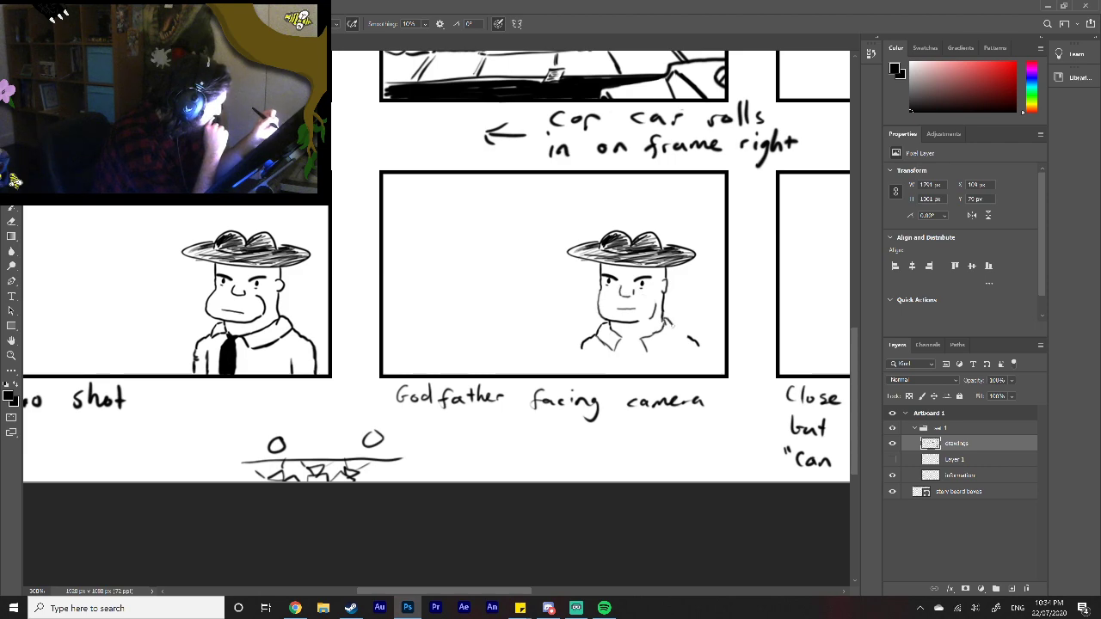
pyautogui.moveTo(649, 352)
pyautogui.mouseDown()
pyautogui.moveTo(676, 330)
pyautogui.moveTo(623, 345)
pyautogui.moveTo(640, 347)
pyautogui.moveTo(625, 376)
pyautogui.moveTo(643, 378)
pyautogui.moveTo(630, 365)
pyautogui.mouseUp()
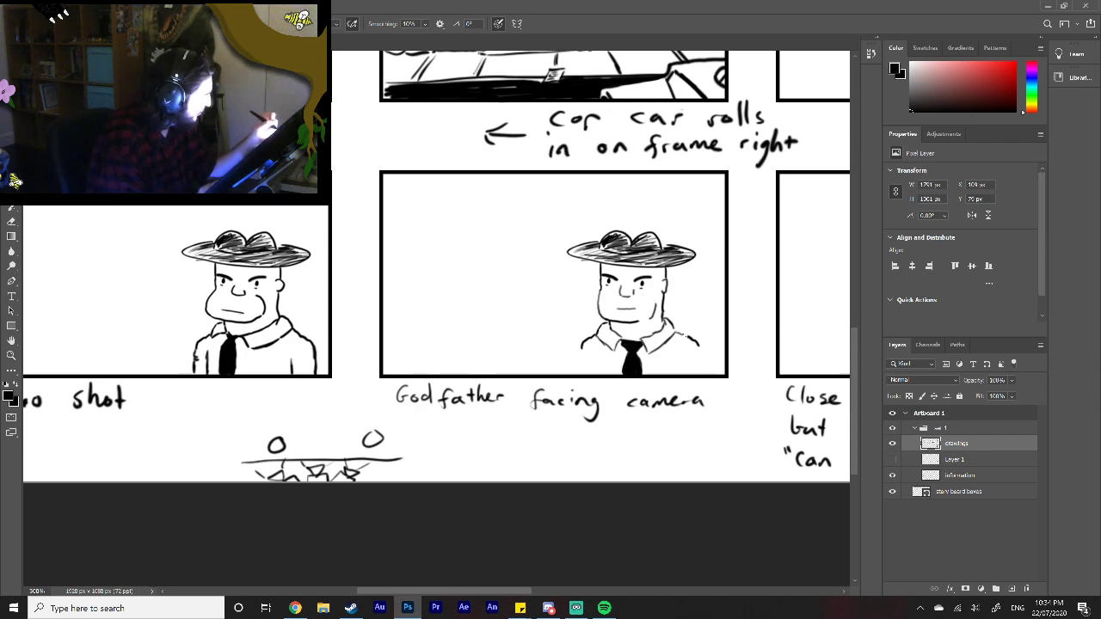
pyautogui.moveTo(698, 347); pyautogui.dragTo(704, 372)
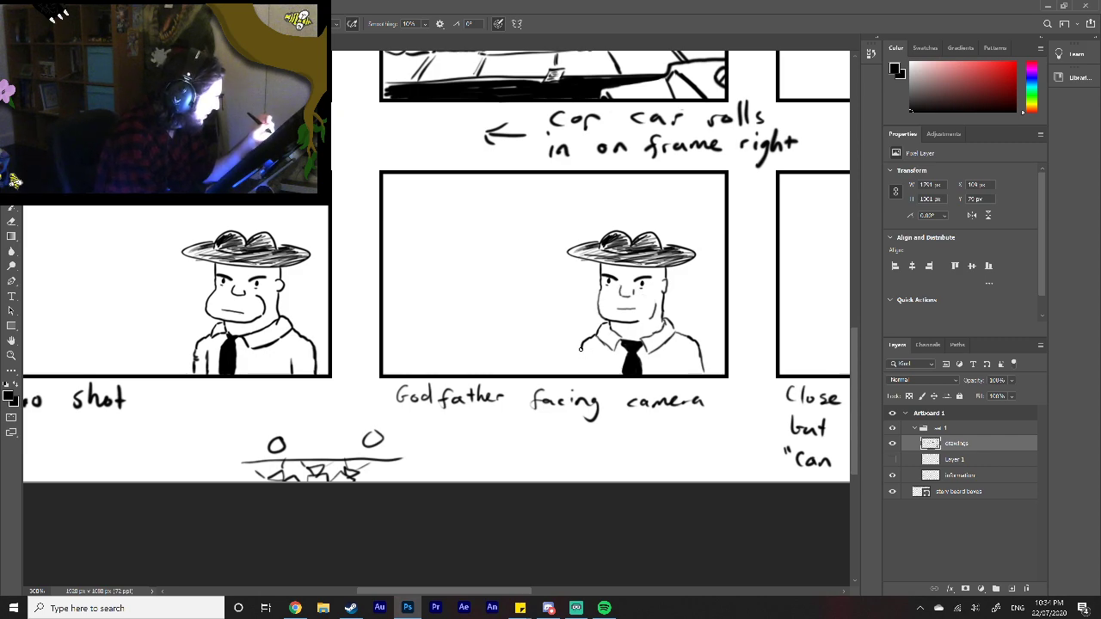
pyautogui.moveTo(580, 347); pyautogui.dragTo(574, 374)
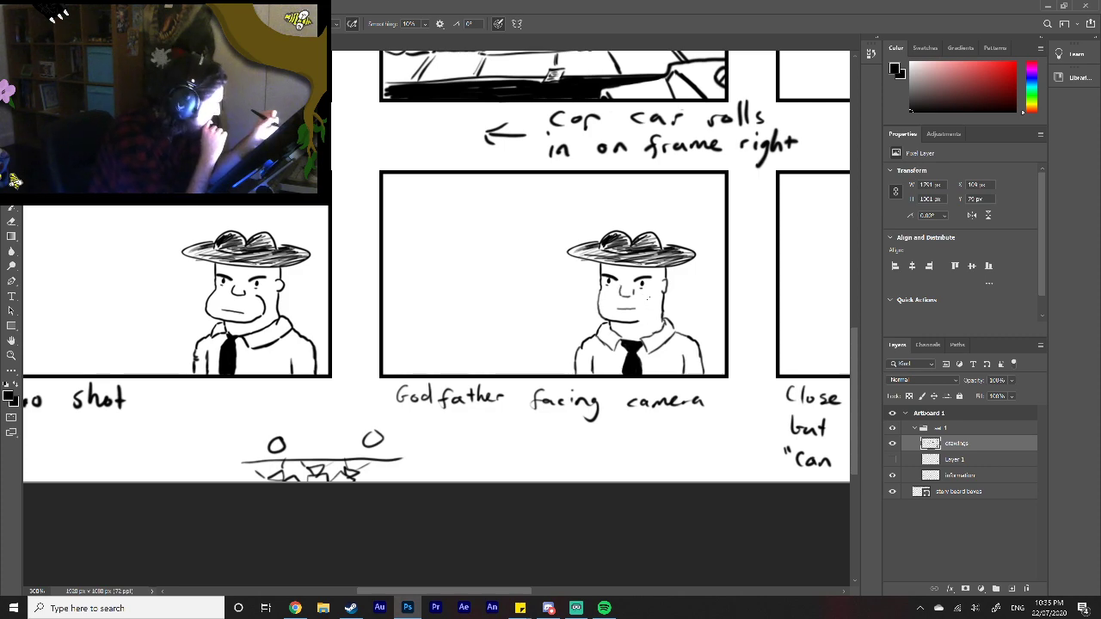
# Step: Redraw the Godfather's right-hand cheek as a curve and replace his eyes and brows with bold front-facing ones
pyautogui.moveTo(650, 294); pyautogui.dragTo(655, 305)
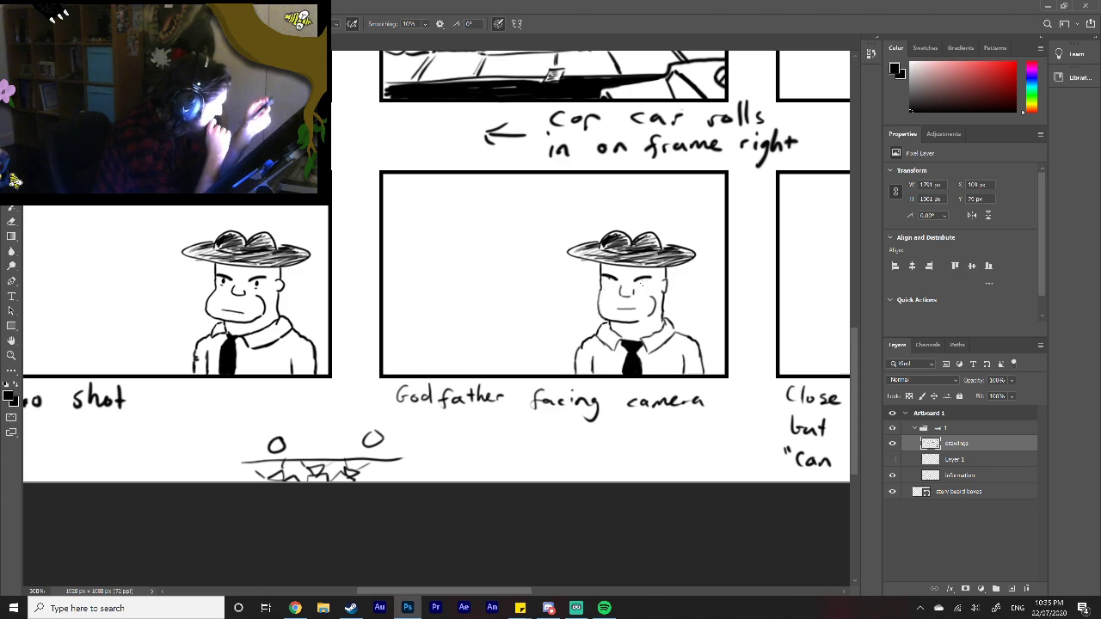
pyautogui.moveTo(611, 279); pyautogui.dragTo(612, 282)
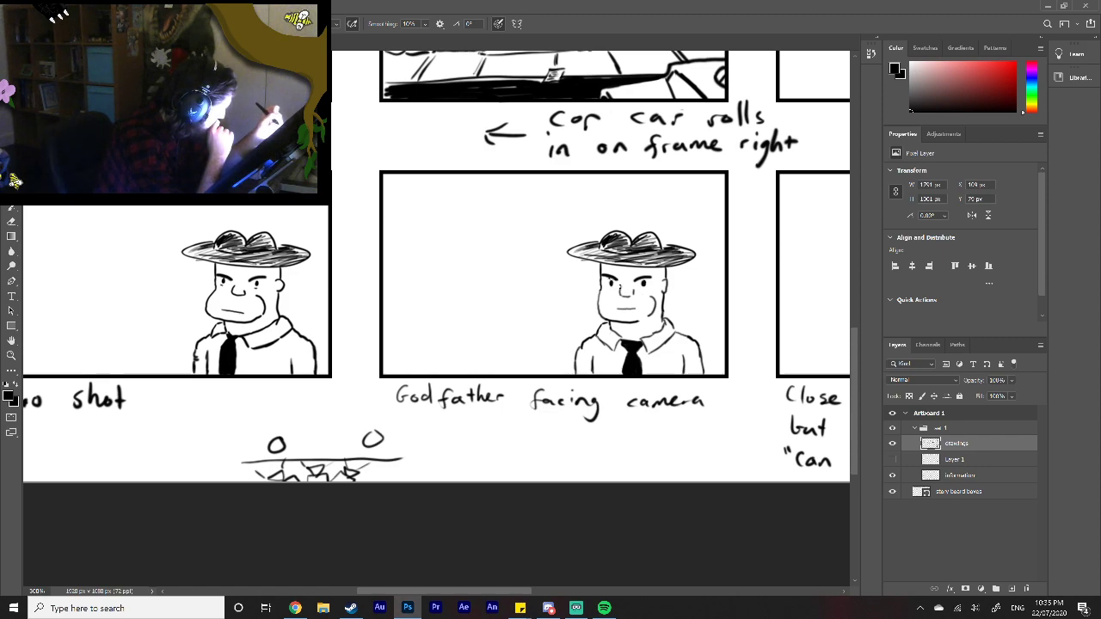
pyautogui.moveTo(641, 286); pyautogui.dragTo(642, 289)
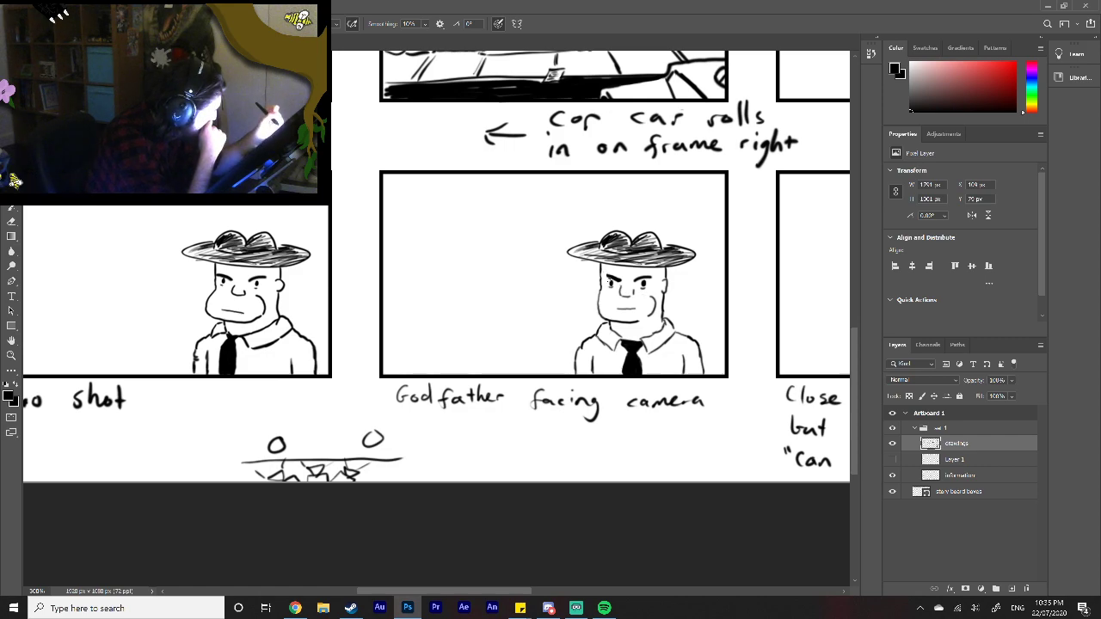
pyautogui.moveTo(606, 274); pyautogui.dragTo(613, 279)
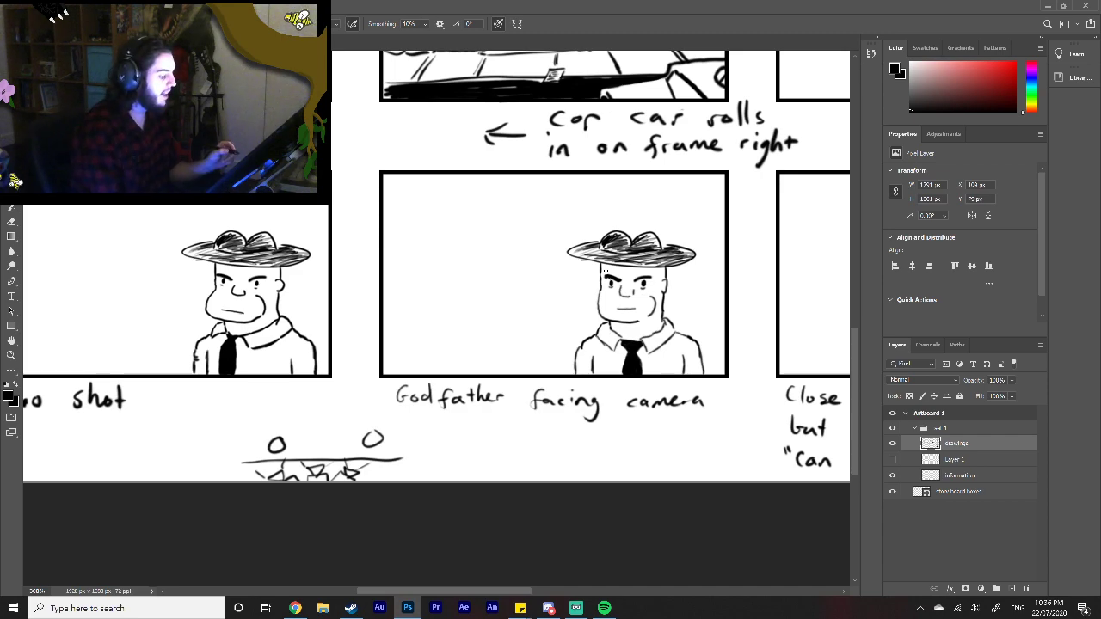
# Step: In the "Close to two shot" frame, erase the Godfather's facial features, ear and tie, and draw a collar seen from behind
pyautogui.moveTo(462, 592); pyautogui.dragTo(559, 582)
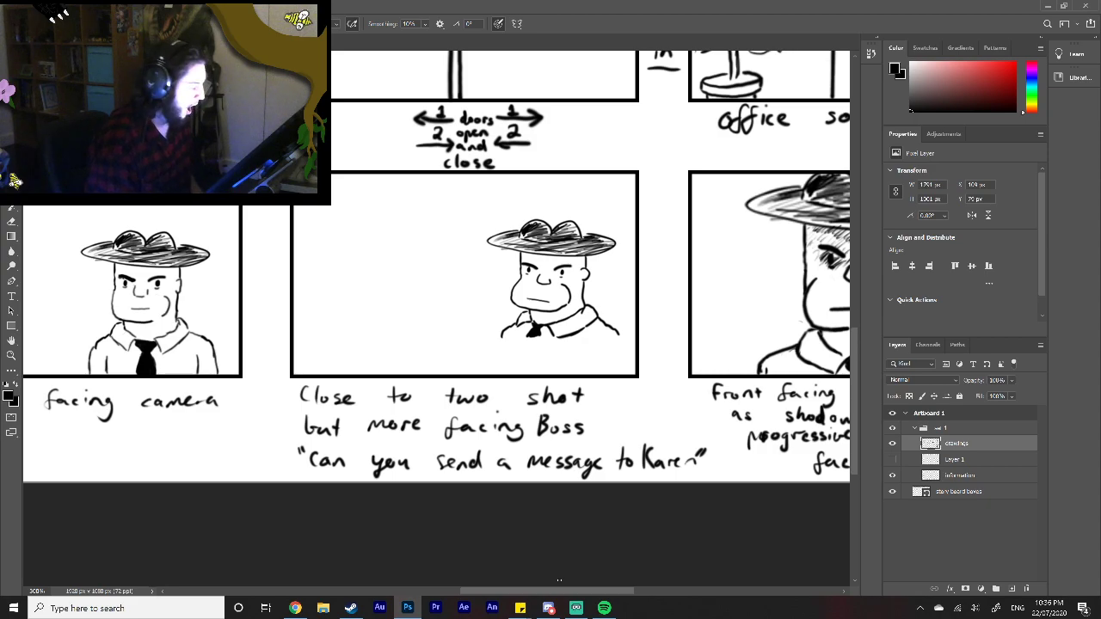
pyautogui.moveTo(536, 593)
pyautogui.mouseDown()
pyautogui.moveTo(353, 591)
pyautogui.moveTo(517, 578)
pyautogui.moveTo(561, 586)
pyautogui.moveTo(420, 592)
pyautogui.moveTo(520, 592)
pyautogui.mouseUp()
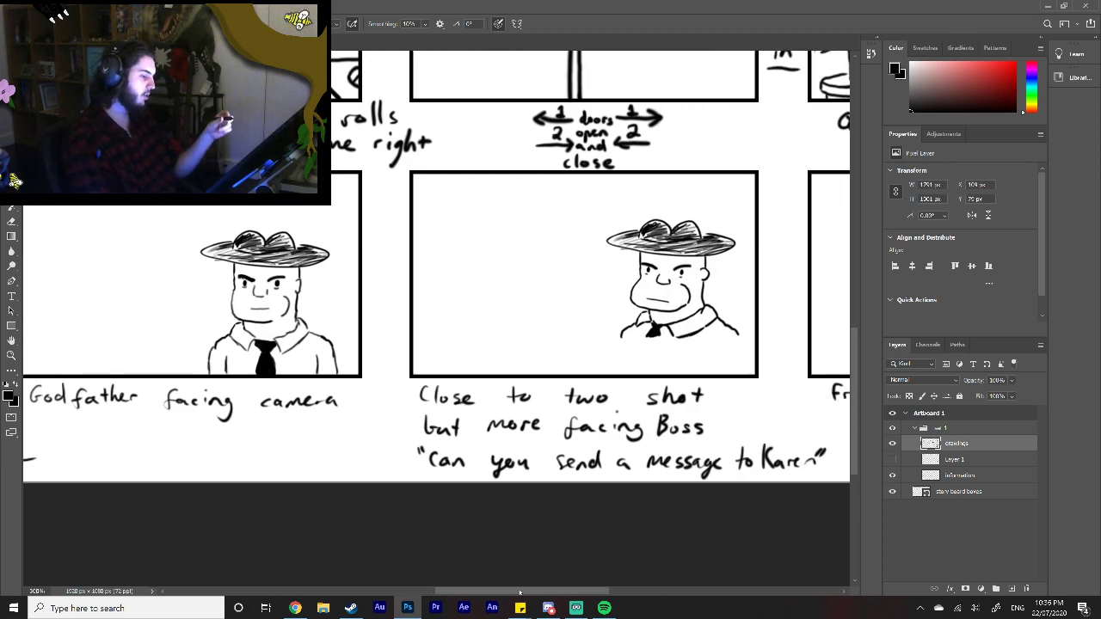
pyautogui.moveTo(537, 593); pyautogui.dragTo(576, 591)
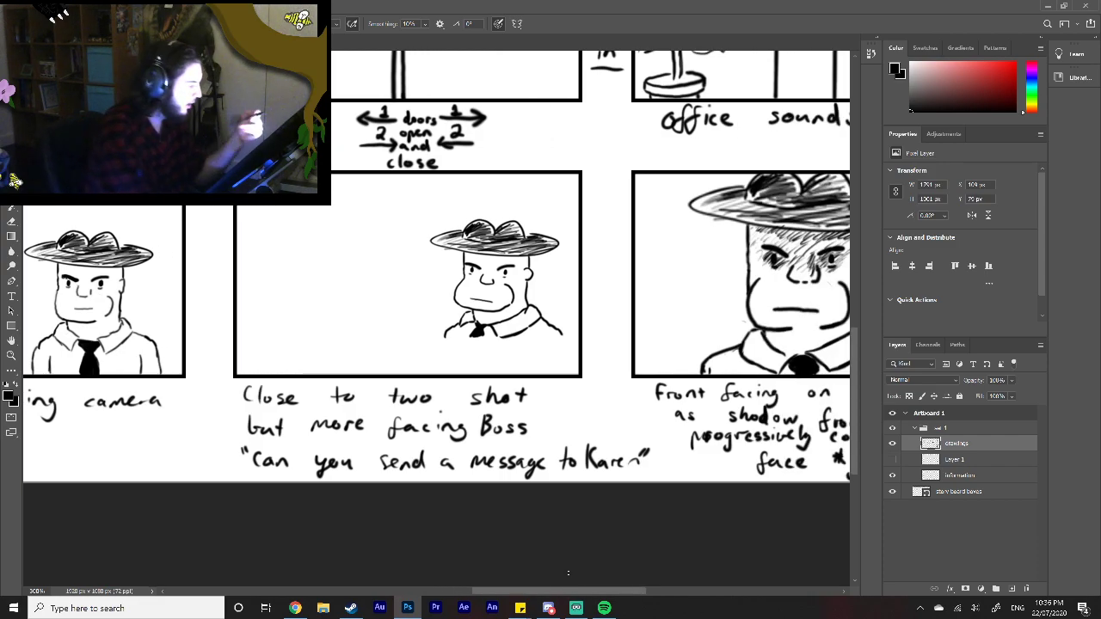
pyautogui.moveTo(506, 277)
pyautogui.mouseDown()
pyautogui.moveTo(499, 270)
pyautogui.moveTo(511, 295)
pyautogui.moveTo(501, 306)
pyautogui.moveTo(479, 274)
pyautogui.moveTo(477, 303)
pyautogui.moveTo(471, 270)
pyautogui.mouseUp()
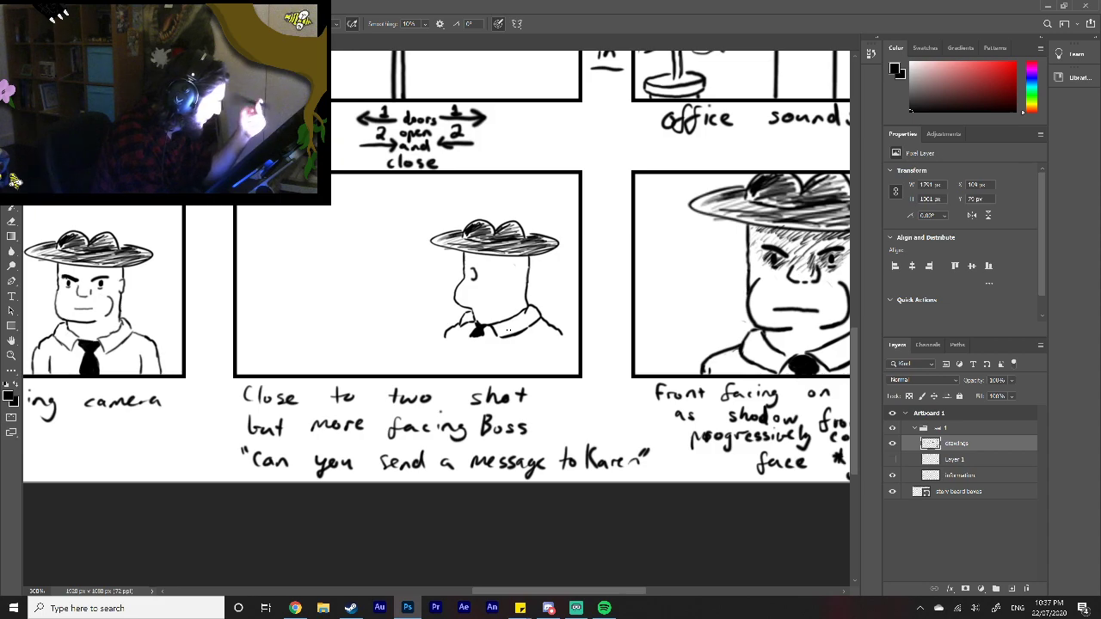
pyautogui.moveTo(470, 325)
pyautogui.mouseDown()
pyautogui.moveTo(487, 326)
pyautogui.moveTo(475, 333)
pyautogui.mouseUp()
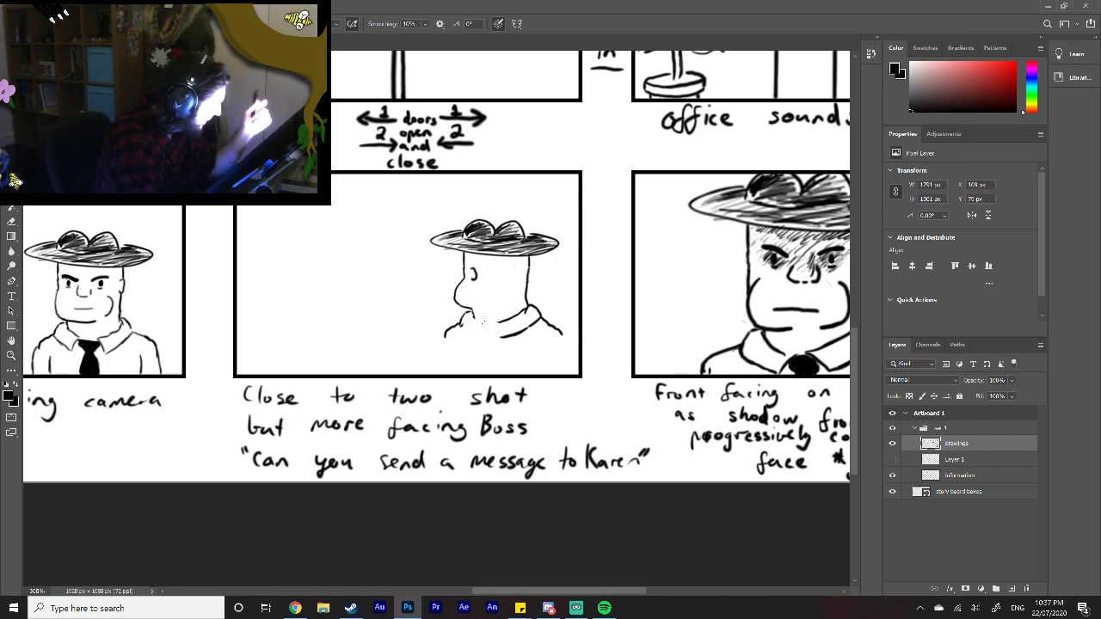
pyautogui.moveTo(473, 318)
pyautogui.mouseDown()
pyautogui.moveTo(492, 320)
pyautogui.moveTo(488, 334)
pyautogui.mouseUp()
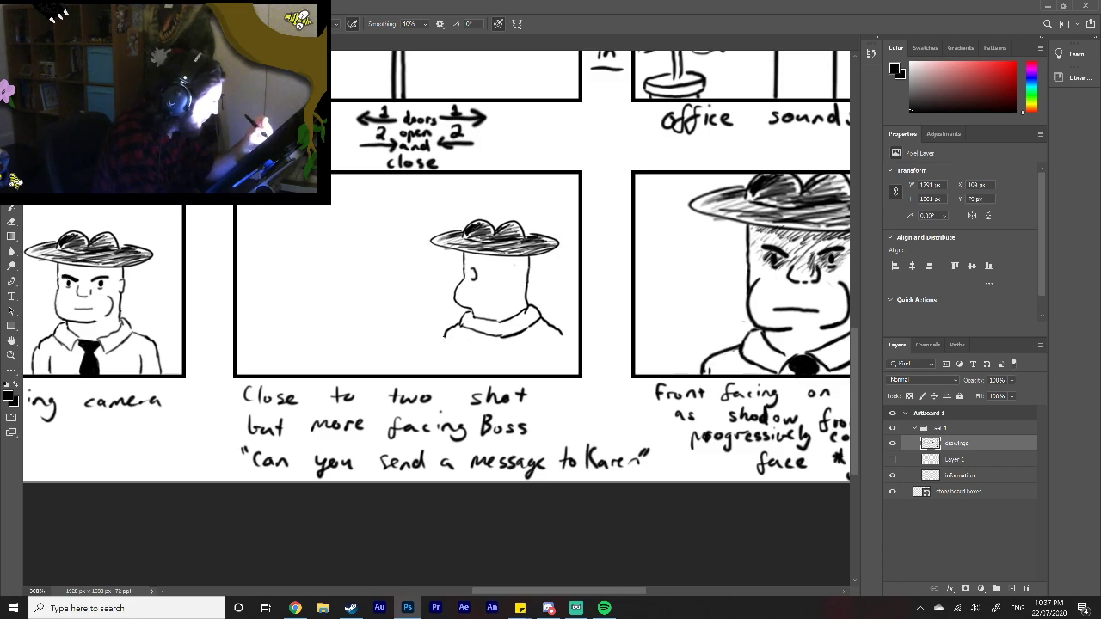
# Step: Extend the turned-away Godfather's shoulders down to the frame's bottom edge and add an inner arm line on each side
pyautogui.moveTo(444, 334); pyautogui.dragTo(438, 366)
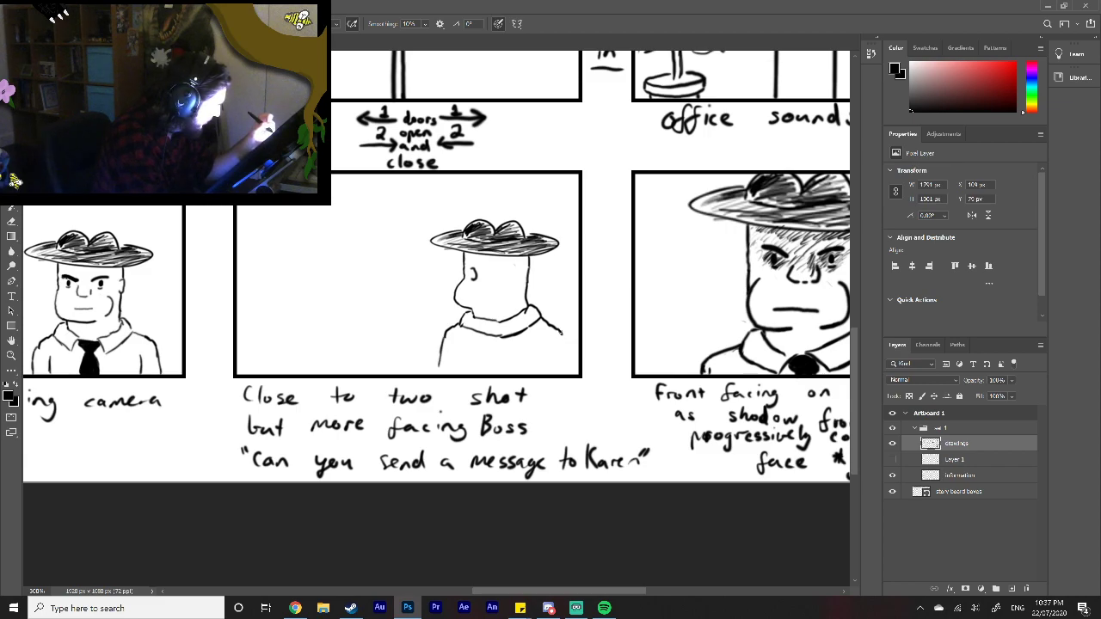
pyautogui.moveTo(566, 339); pyautogui.dragTo(573, 373)
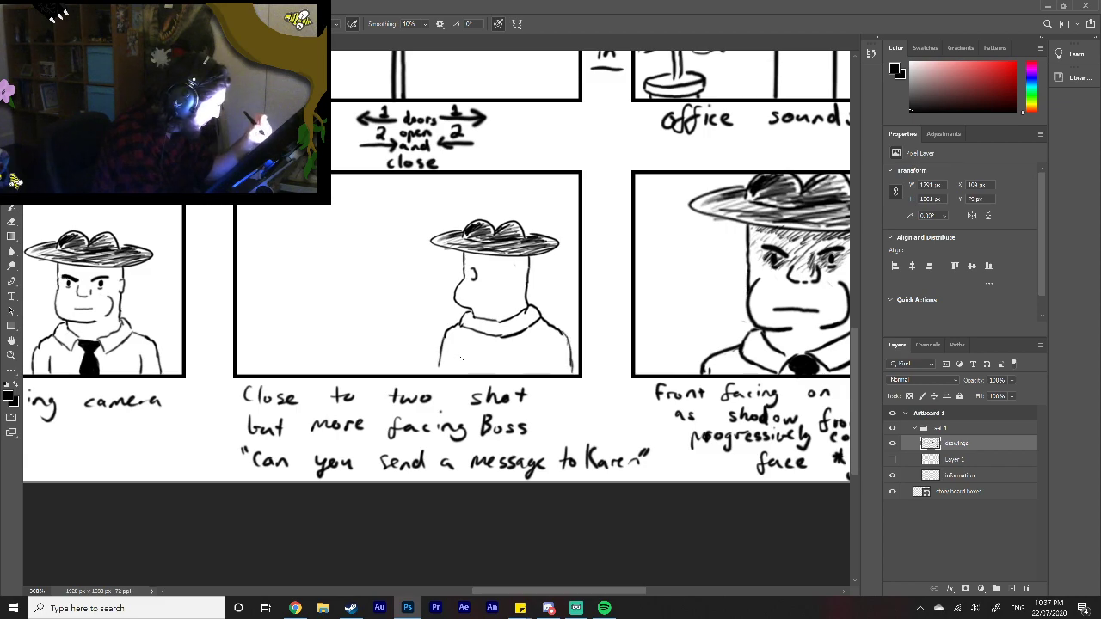
pyautogui.moveTo(458, 349); pyautogui.dragTo(462, 373)
pyautogui.moveTo(550, 349); pyautogui.dragTo(552, 373)
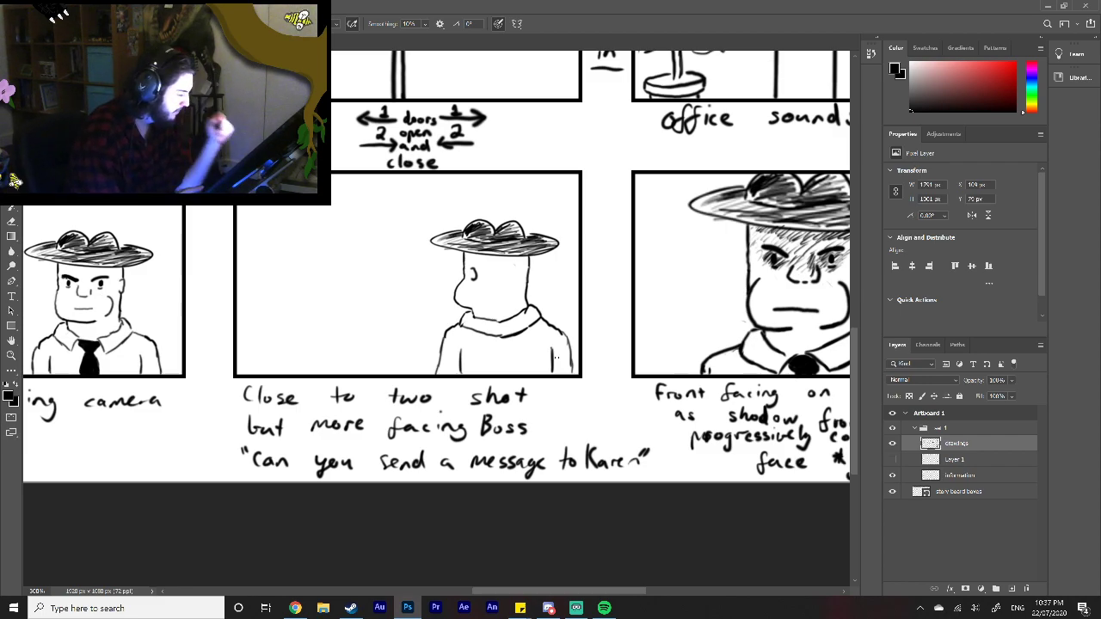
# Step: Draw the turned-away Godfather's single eye, brow and mouth near the left face edge, and add an ear mid-head
pyautogui.moveTo(533, 592); pyautogui.dragTo(491, 582)
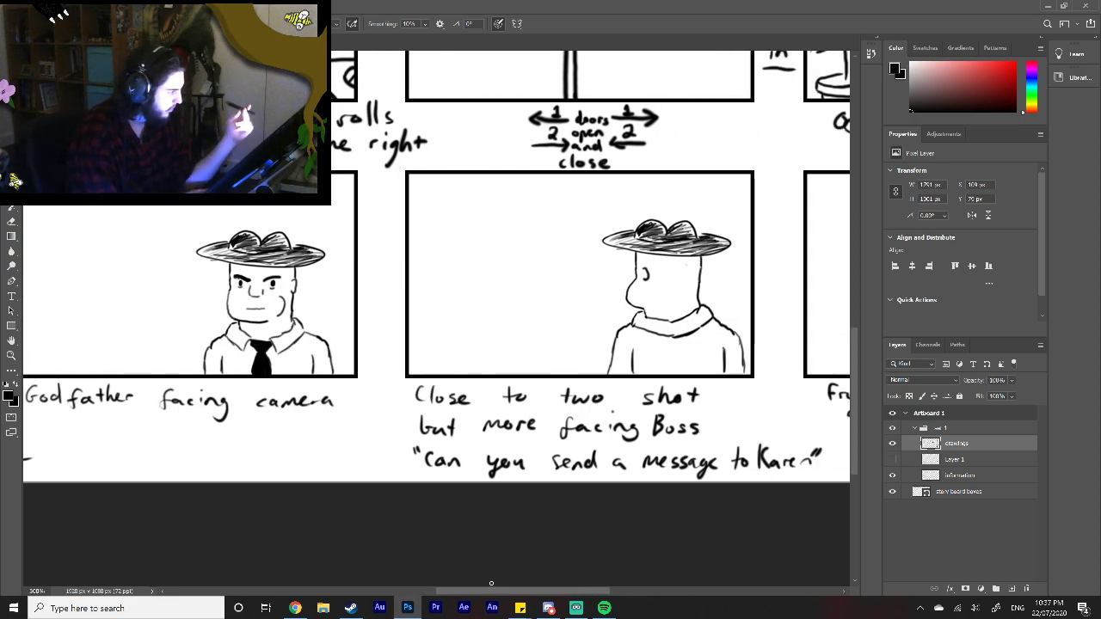
pyautogui.moveTo(647, 281); pyautogui.dragTo(647, 268)
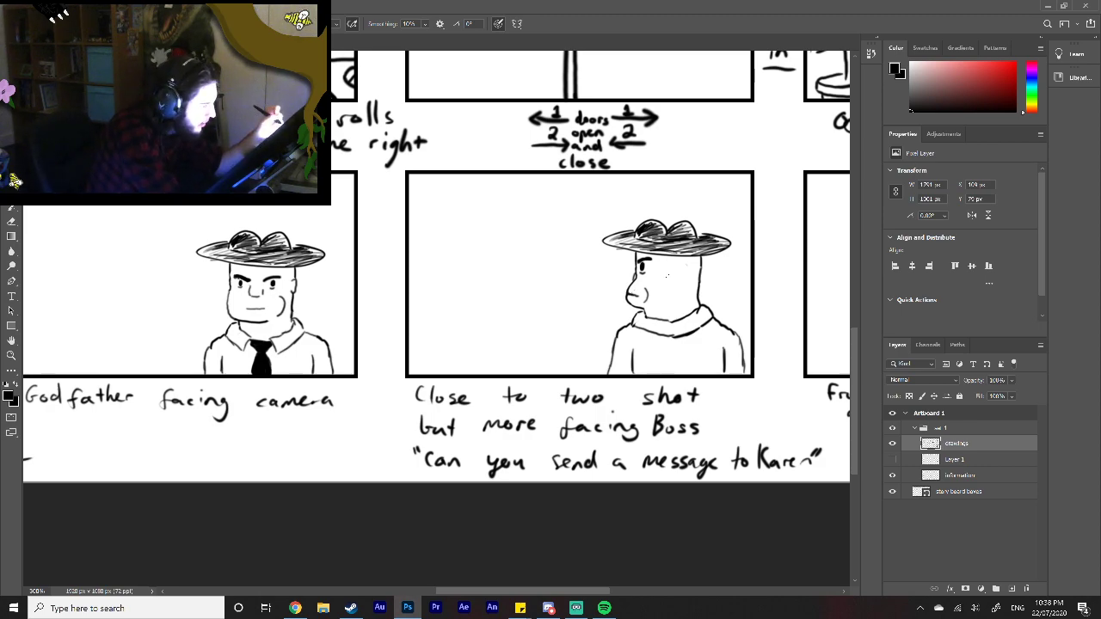
pyautogui.moveTo(664, 277); pyautogui.dragTo(662, 284)
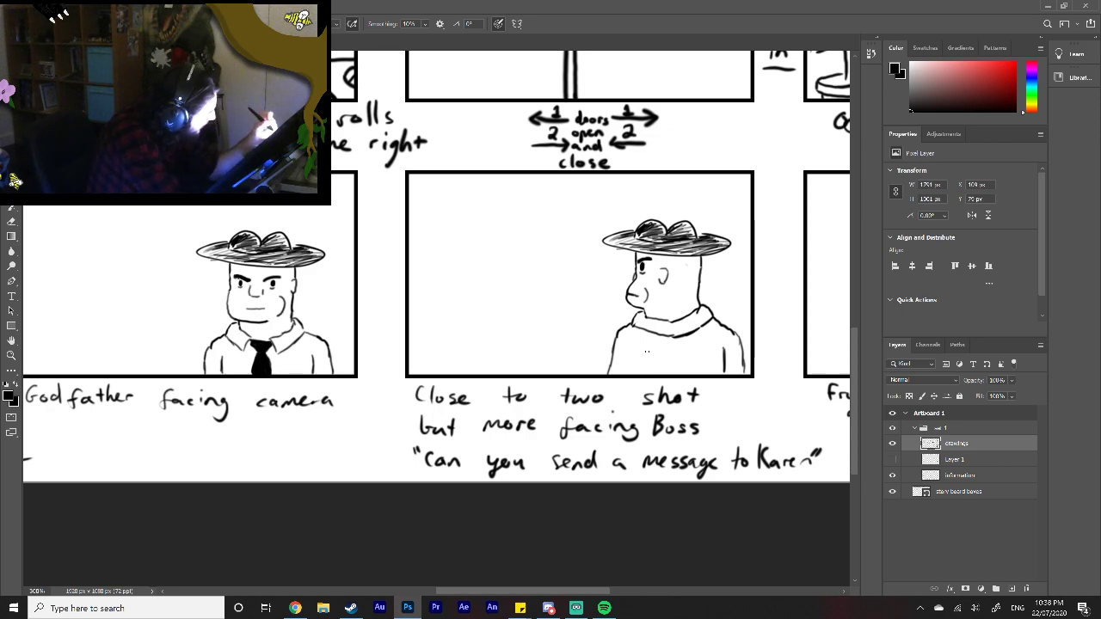
# Step: Draw the turned-away Godfather's left inner arm line down to the bottom edge of the "Close to two shot" frame
pyautogui.moveTo(645, 352); pyautogui.dragTo(643, 375)
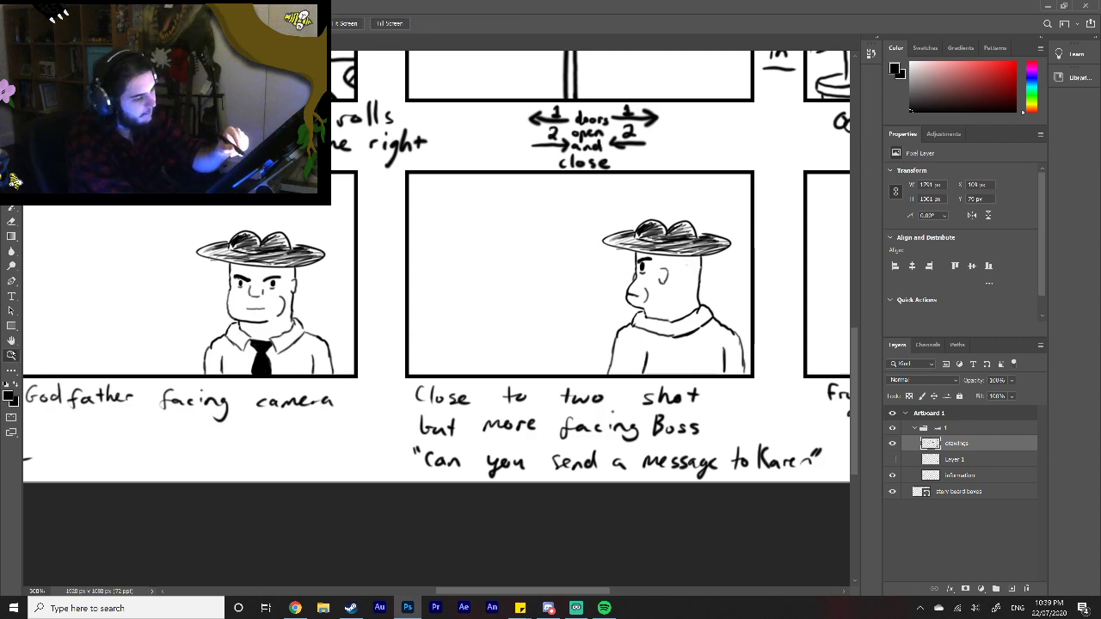
pyautogui.click(11, 355)
pyautogui.rightClick(651, 389)
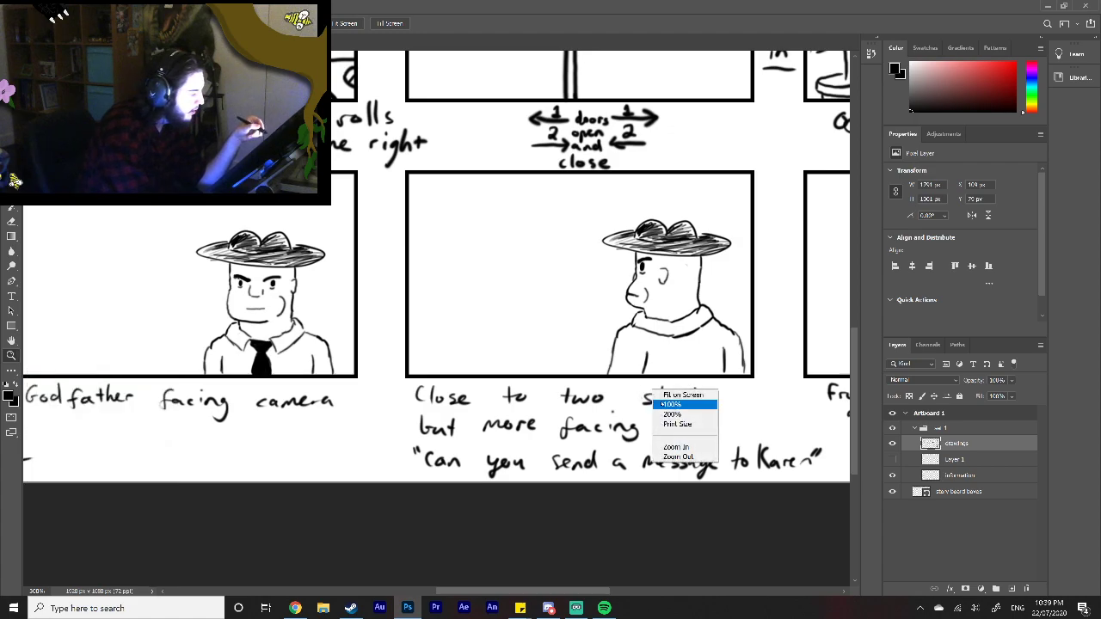
pyautogui.click(689, 394)
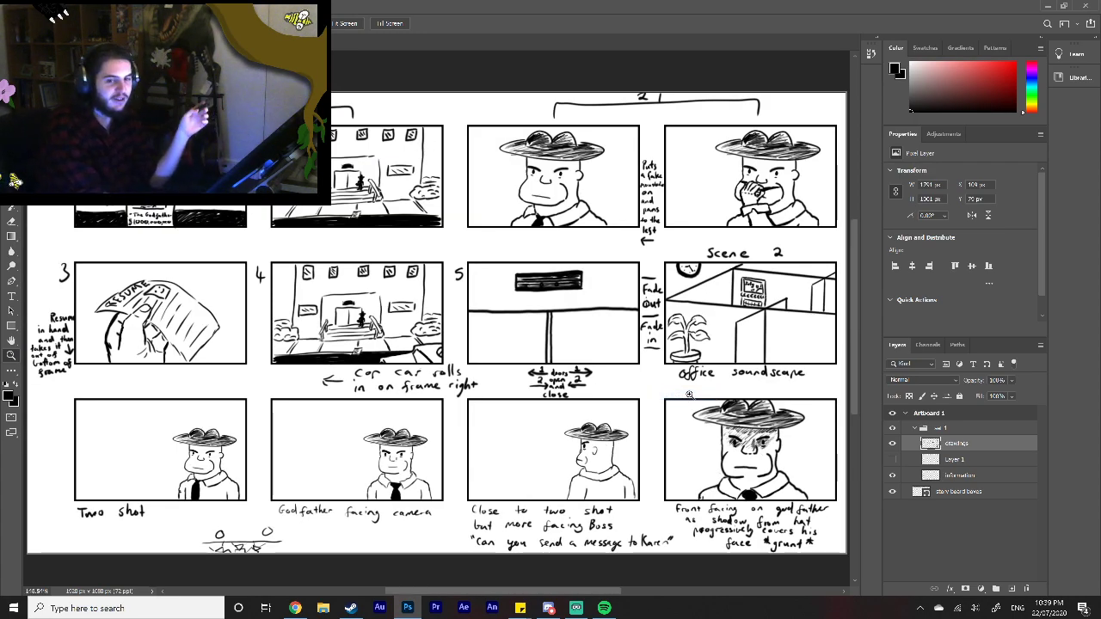
# Step: Touch up the turned-away Godfather's face around the nose and mouth with short brush strokes
pyautogui.press('b')
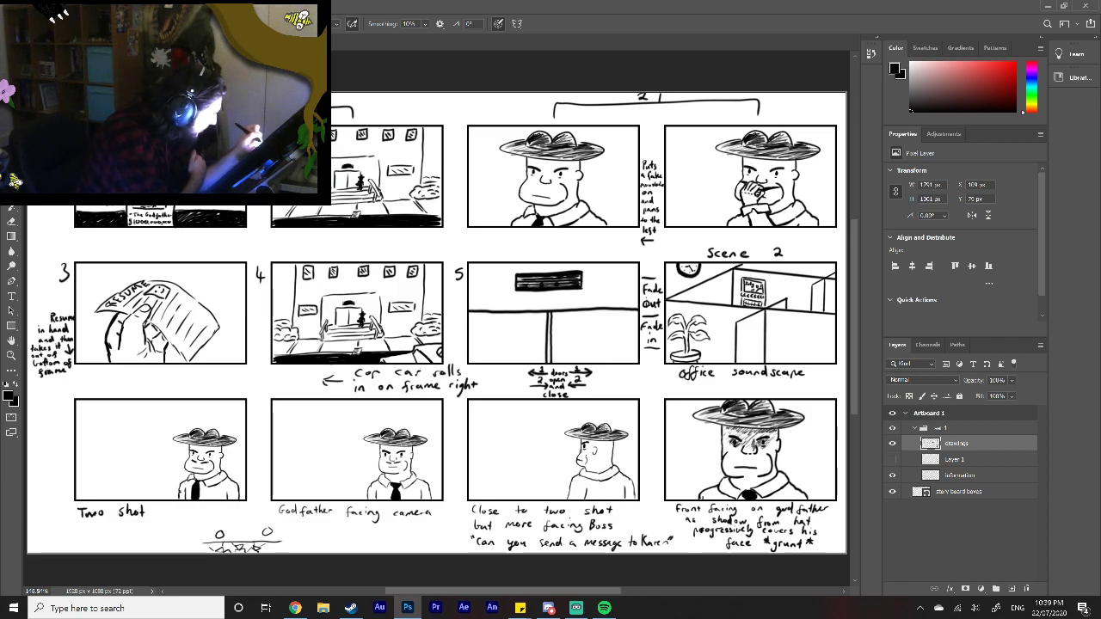
pyautogui.moveTo(584, 457); pyautogui.dragTo(580, 457)
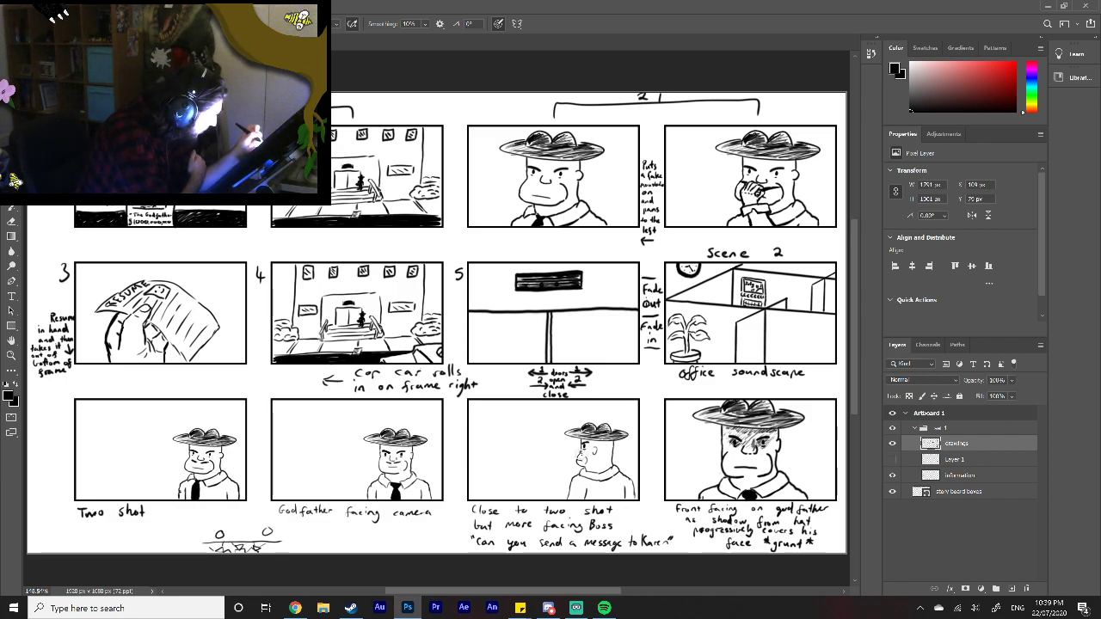
pyautogui.moveTo(581, 457); pyautogui.dragTo(577, 450)
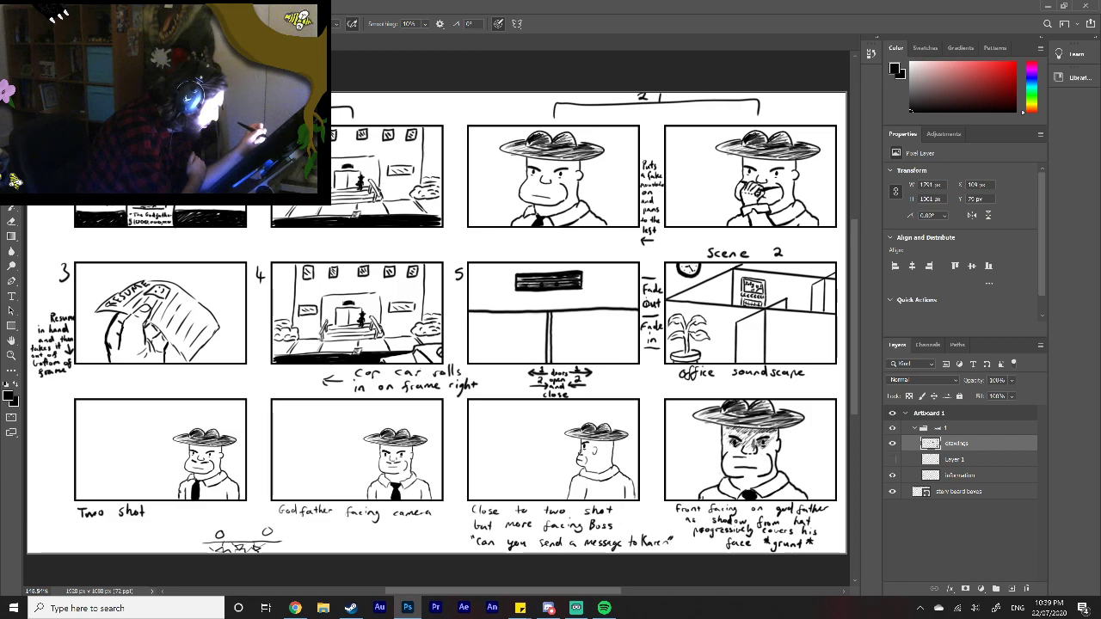
pyautogui.moveTo(752, 456); pyautogui.dragTo(767, 458)
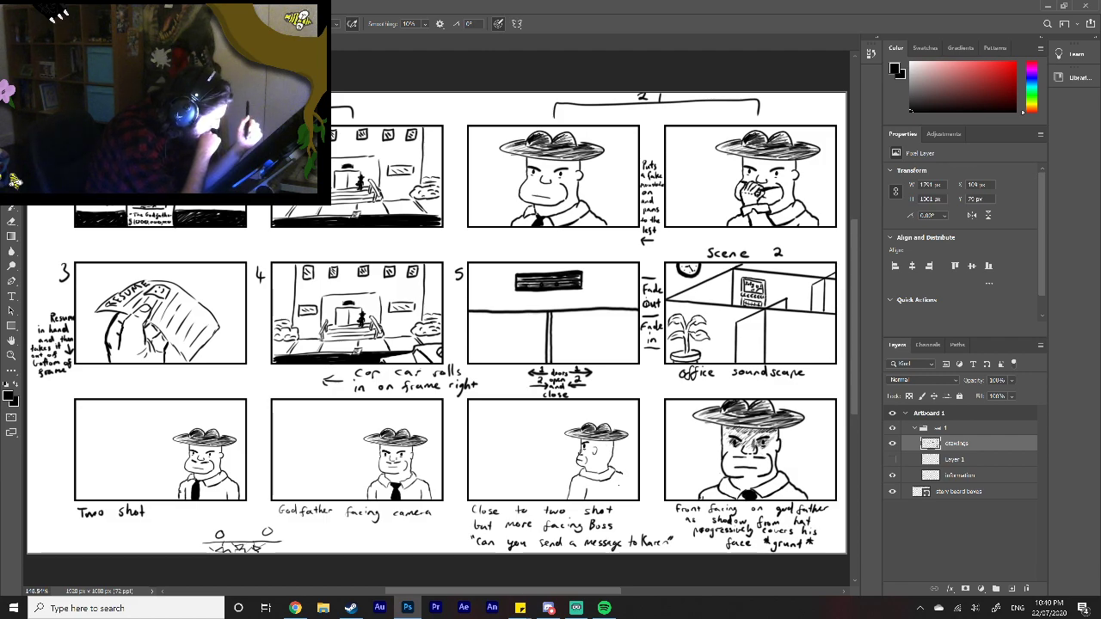
# Step: Redraw the right side of the turned-away Godfather's torso further inward, down to the frame's bottom edge
pyautogui.moveTo(619, 482); pyautogui.dragTo(619, 500)
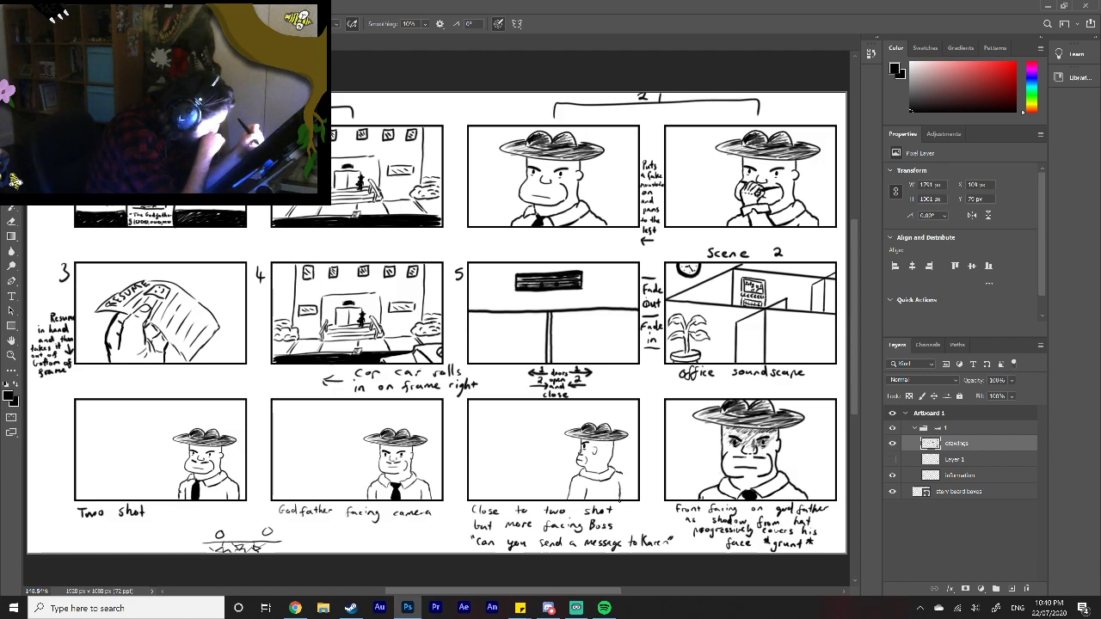
pyautogui.rightClick(624, 492)
pyautogui.click(625, 494)
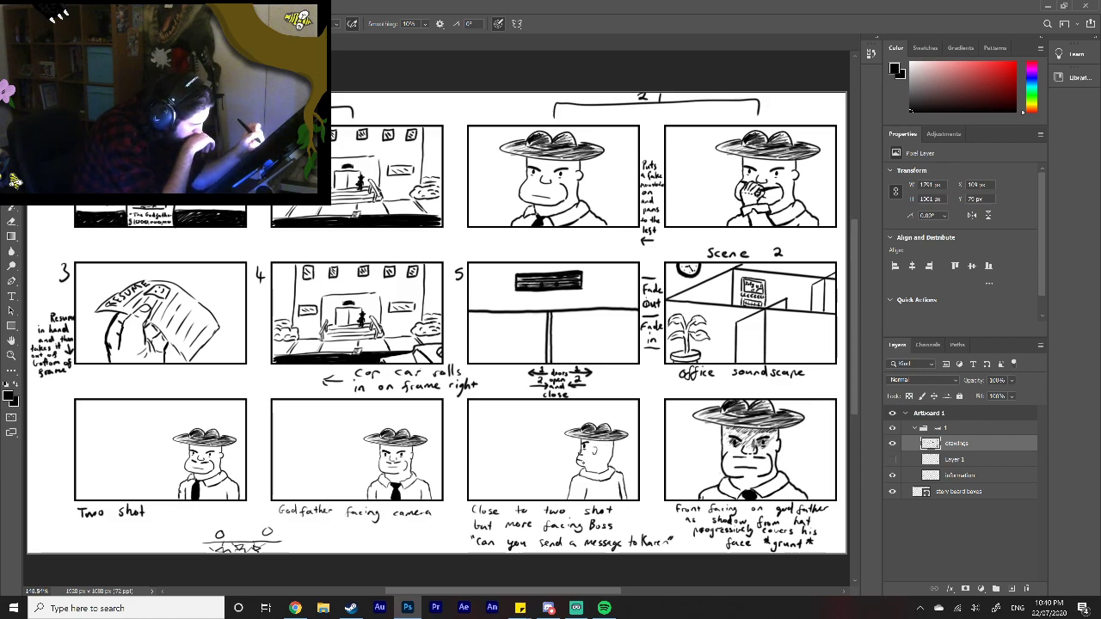
pyautogui.moveTo(582, 465); pyautogui.dragTo(588, 463)
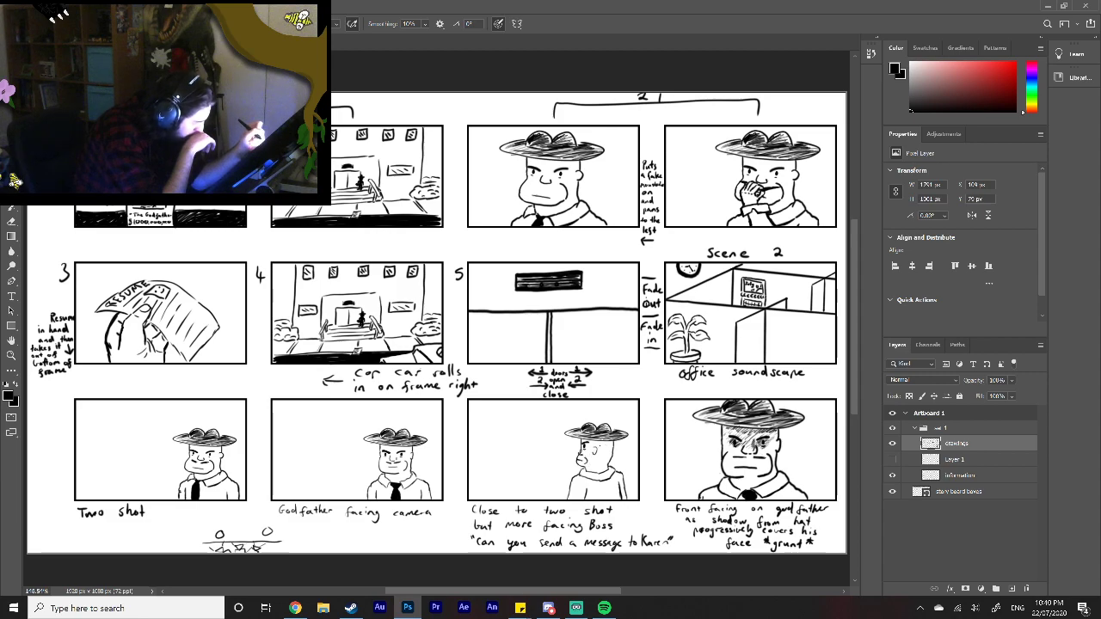
pyautogui.hotkey('ctrl', 'z')
pyautogui.hotkey('ctrl', 'z')
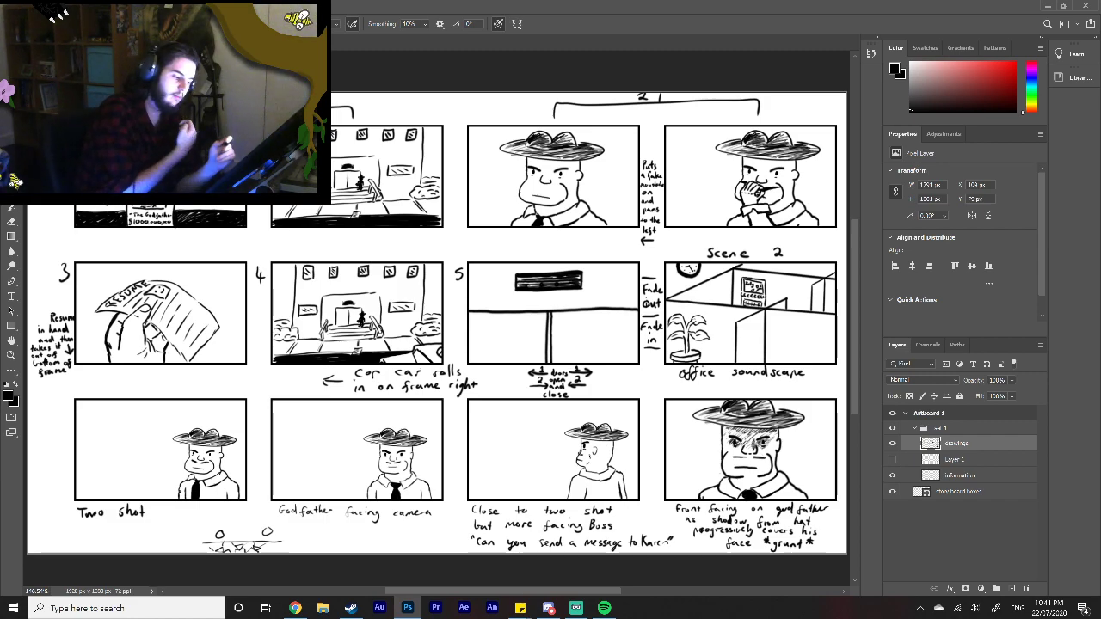
# Step: Delete the hidden Layer 1 and make the drawings layer active for work on the "Two shot" frame
pyautogui.moveTo(469, 591); pyautogui.dragTo(414, 593)
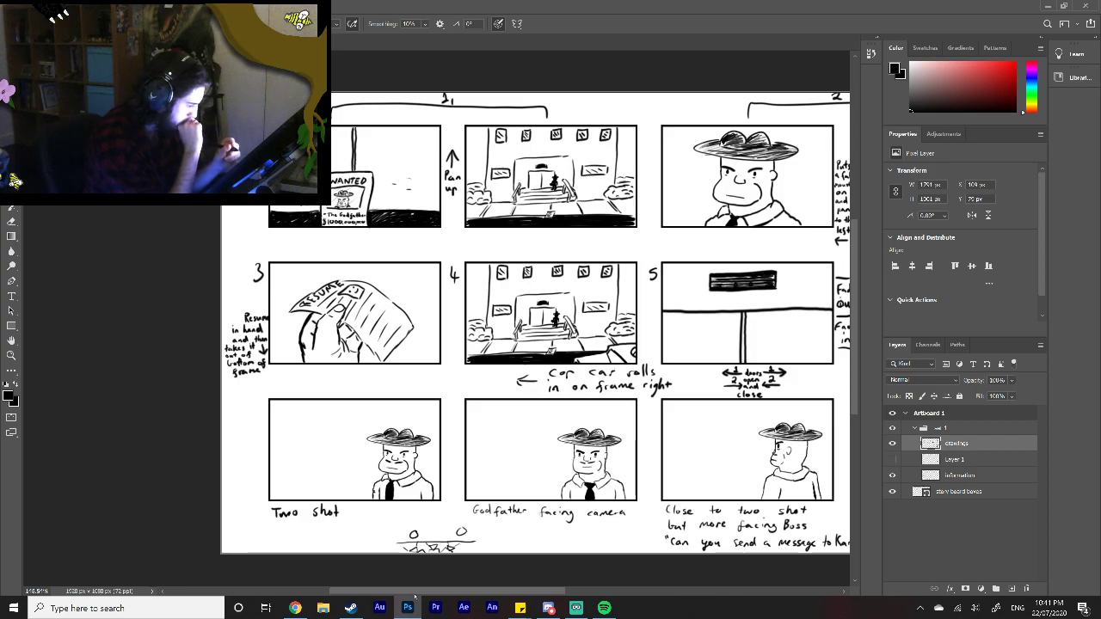
pyautogui.press('z')
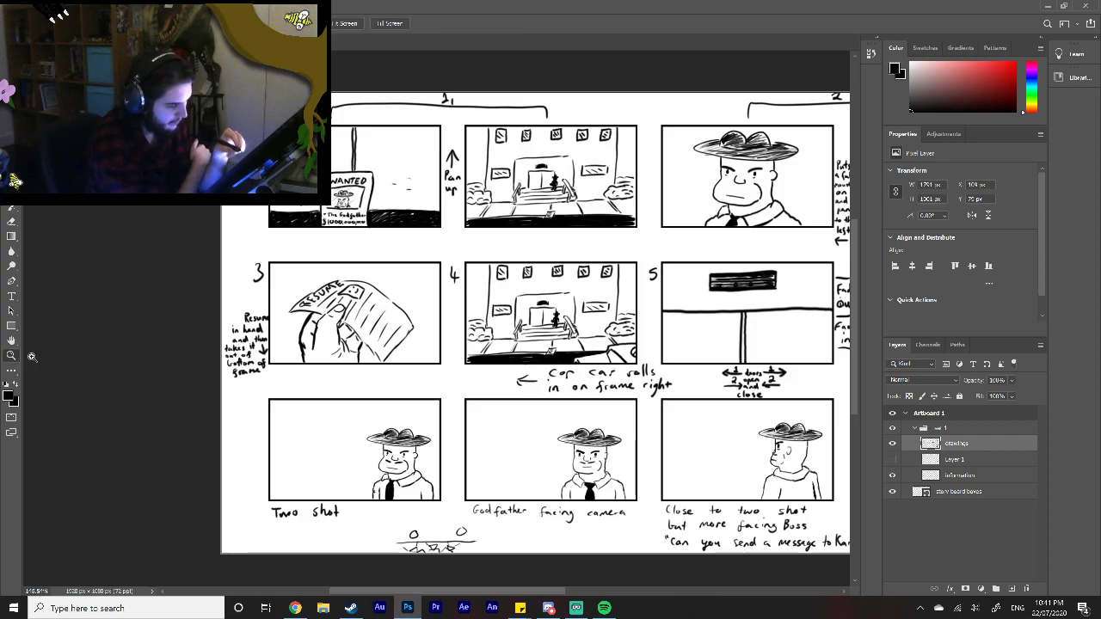
pyautogui.click(312, 457)
pyautogui.click(314, 454)
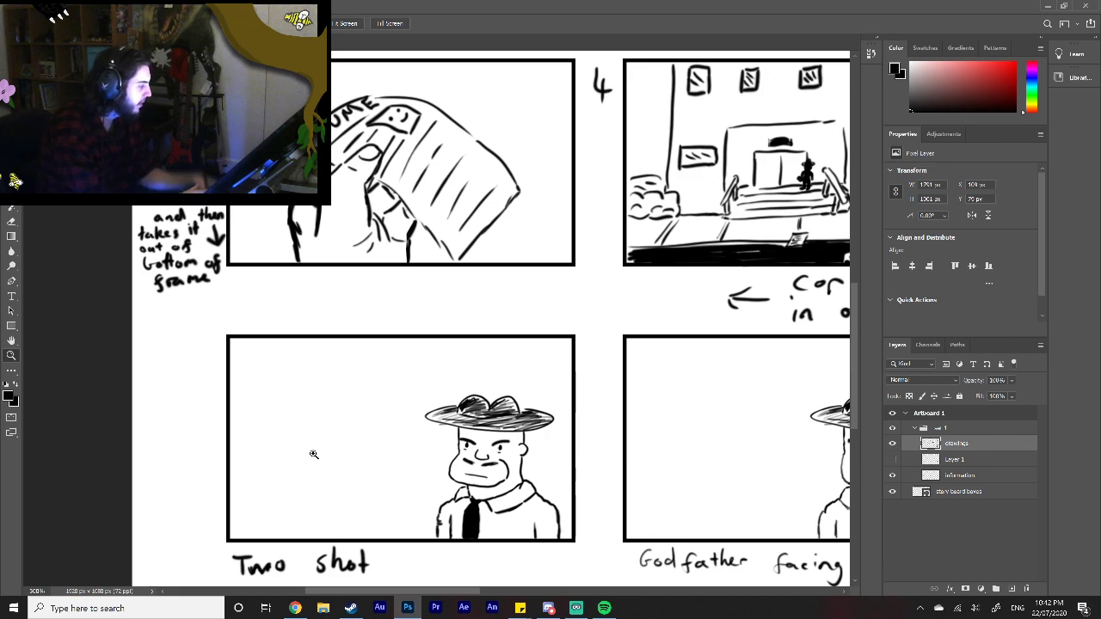
pyautogui.click(984, 462)
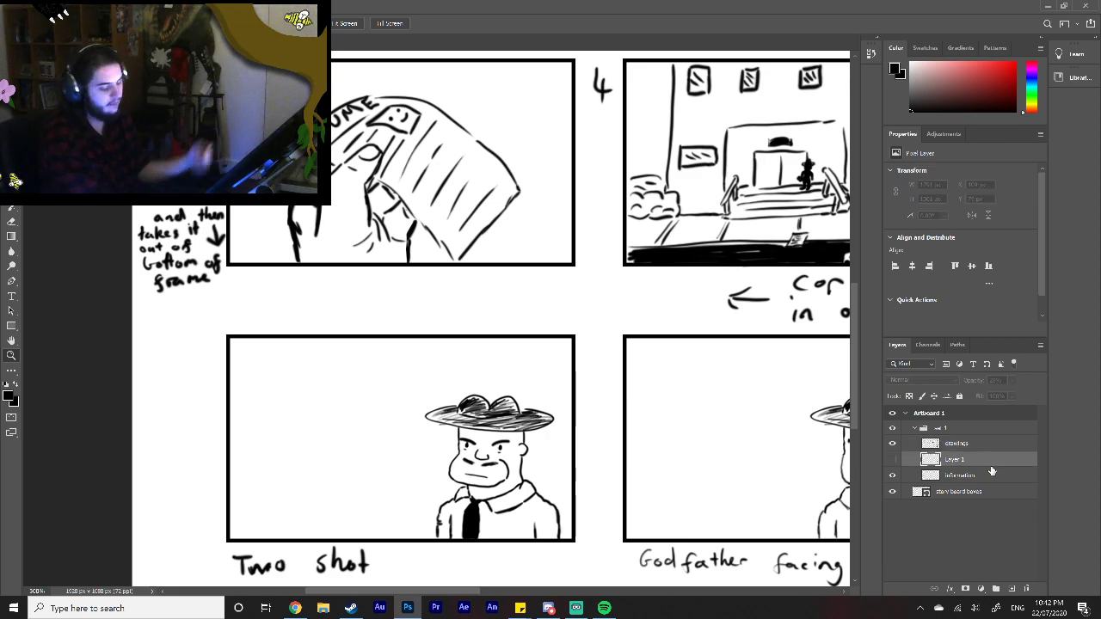
pyautogui.press('Delete')
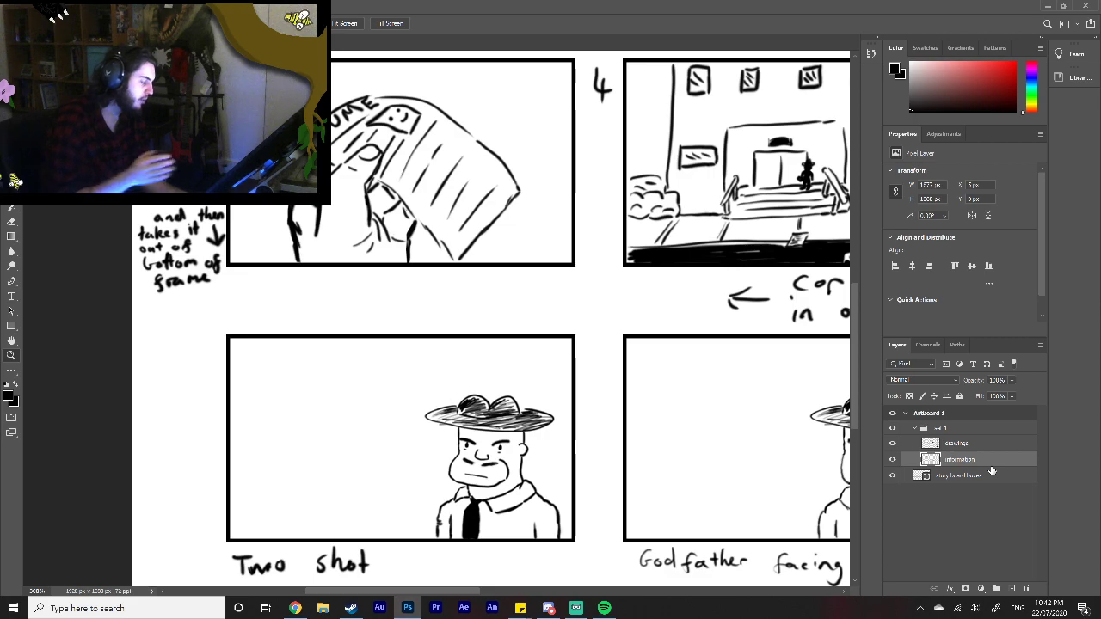
pyautogui.click(980, 443)
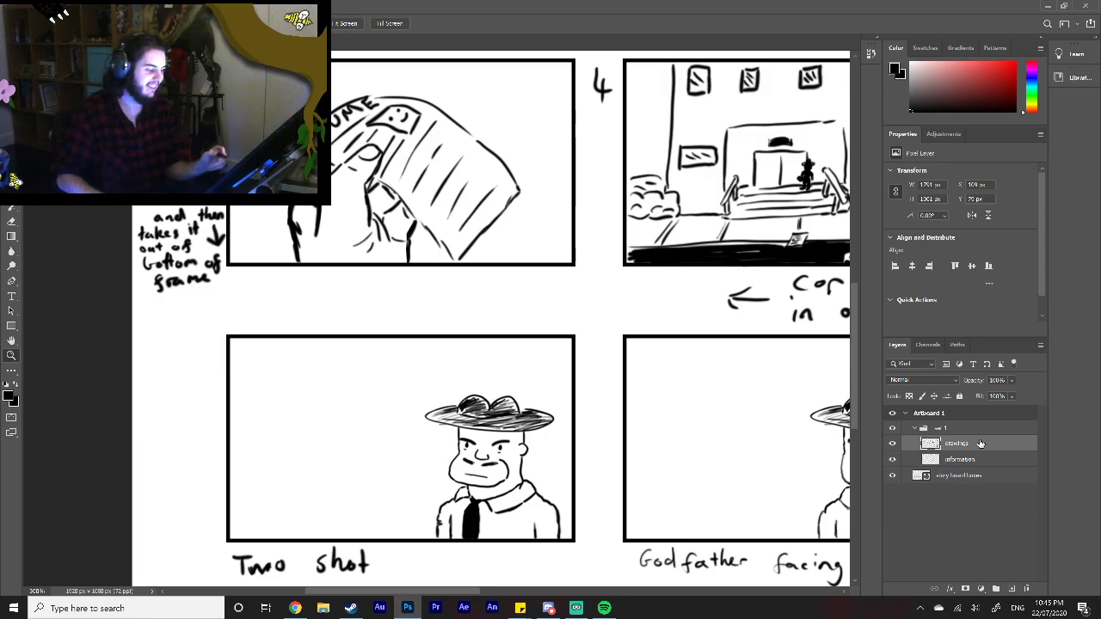
# Step: Switch to Chrome and search Google Images for "solid snake"
pyautogui.click(295, 607)
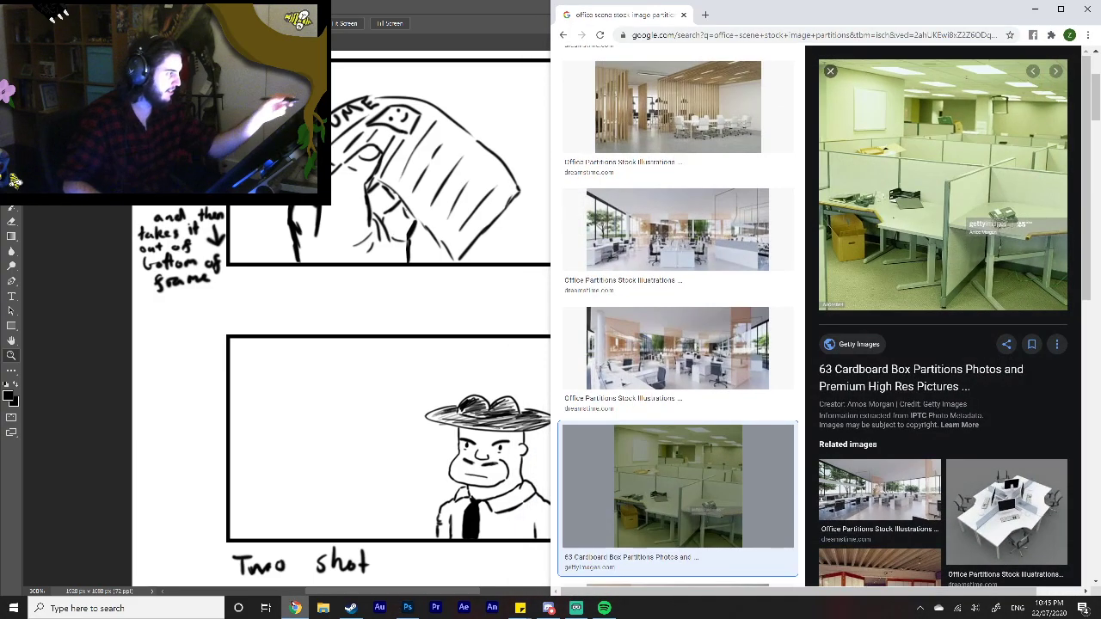
pyautogui.click(760, 36)
pyautogui.write('s')
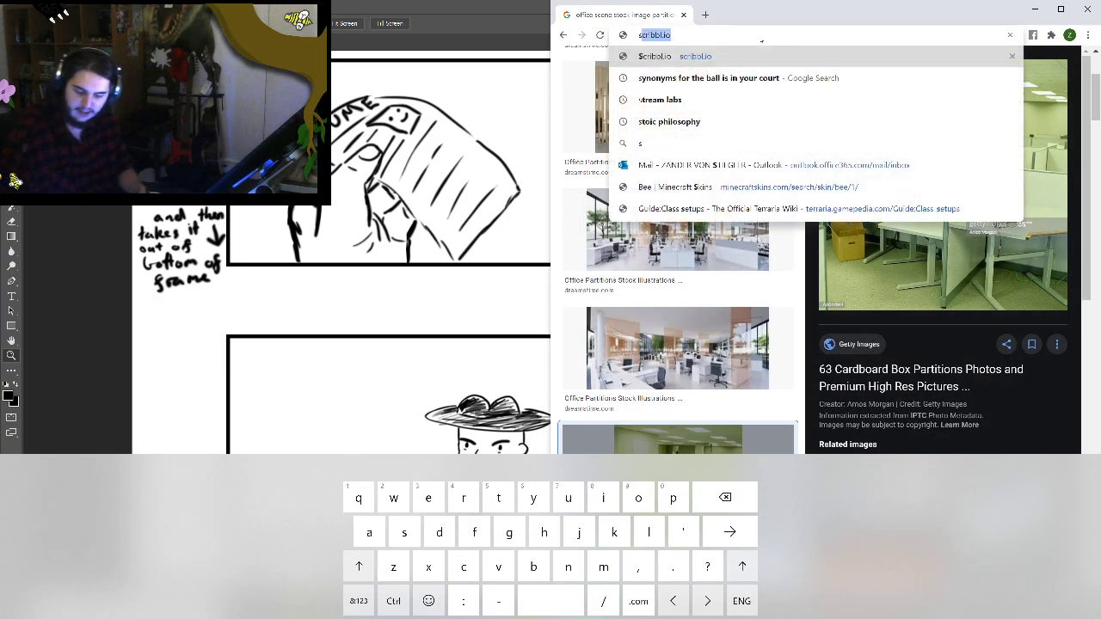
pyautogui.write('olid ')
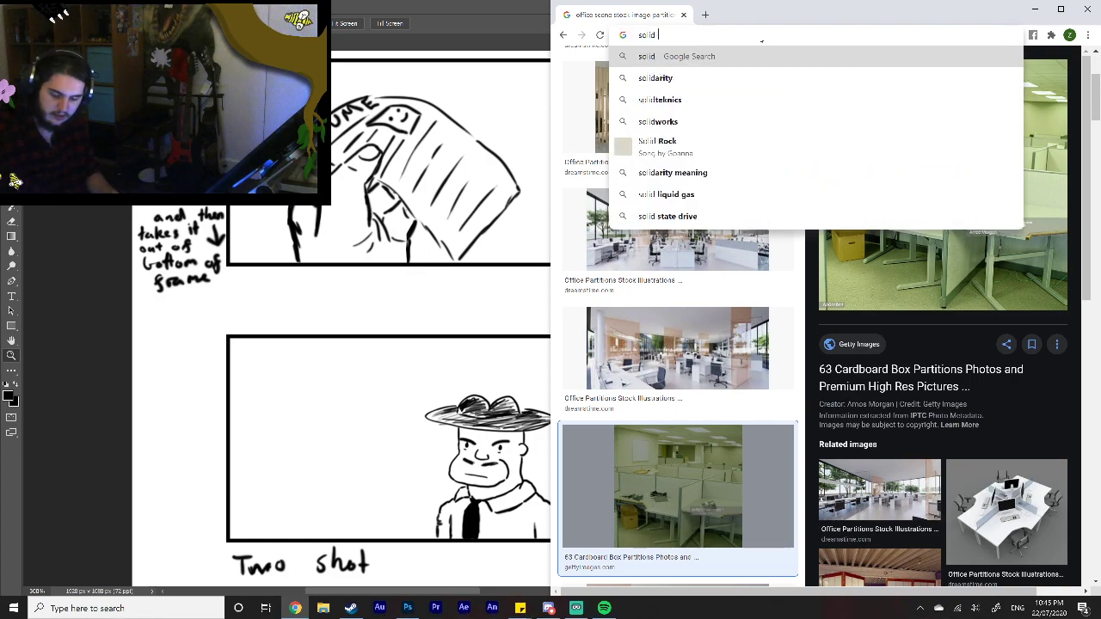
pyautogui.write('snake')
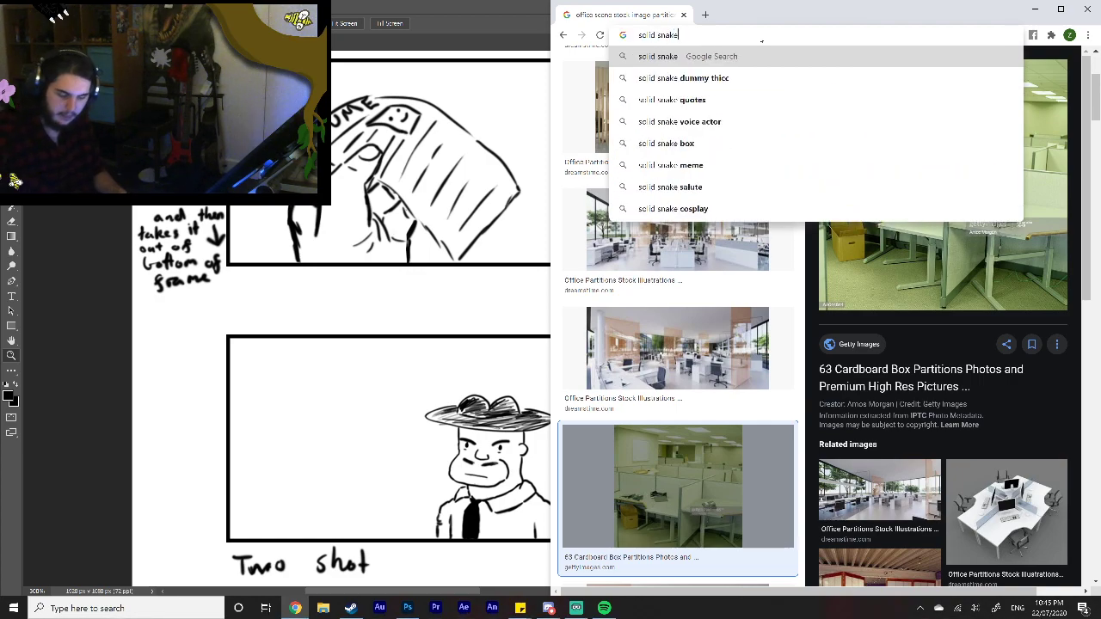
pyautogui.press('Return')
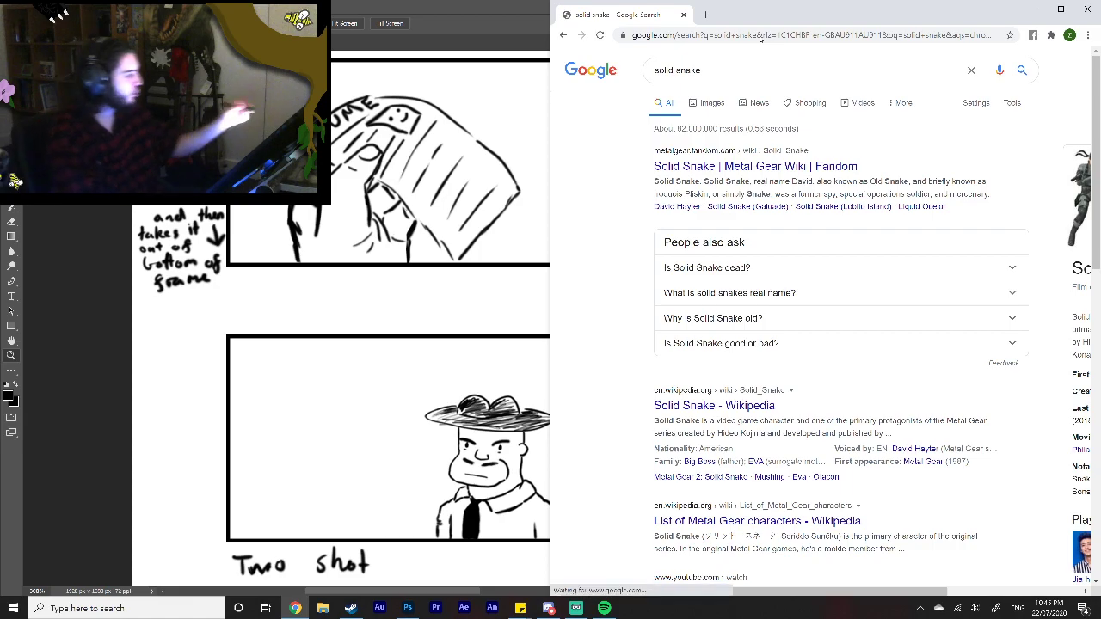
pyautogui.click(712, 101)
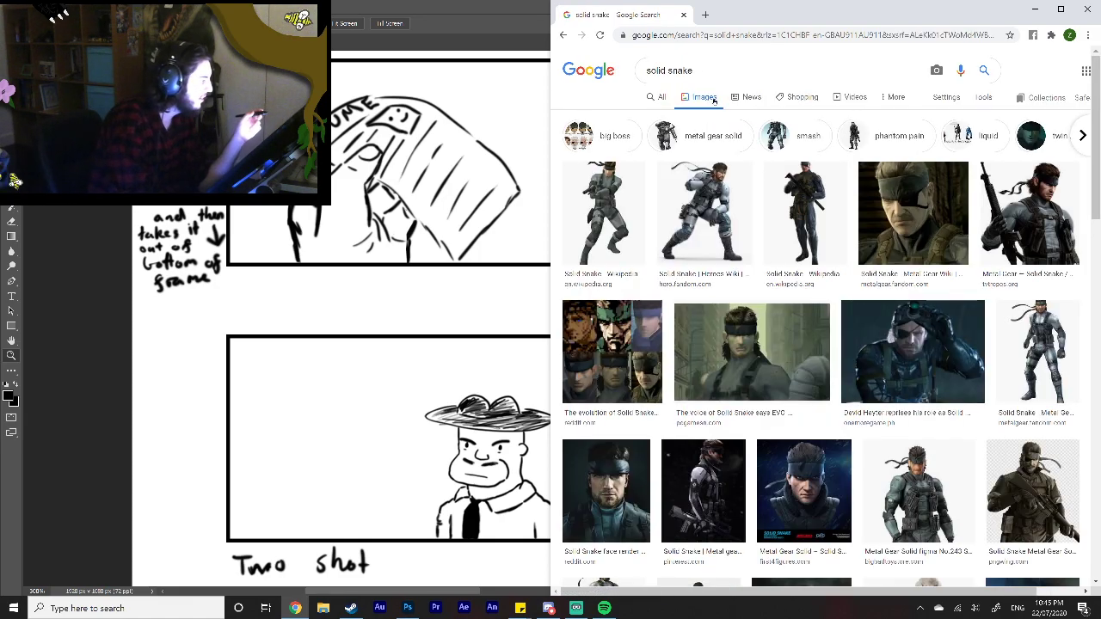
# Step: Search images for "solid snake dummy thicc" and look through the pictures for a pose reference
pyautogui.click(691, 77)
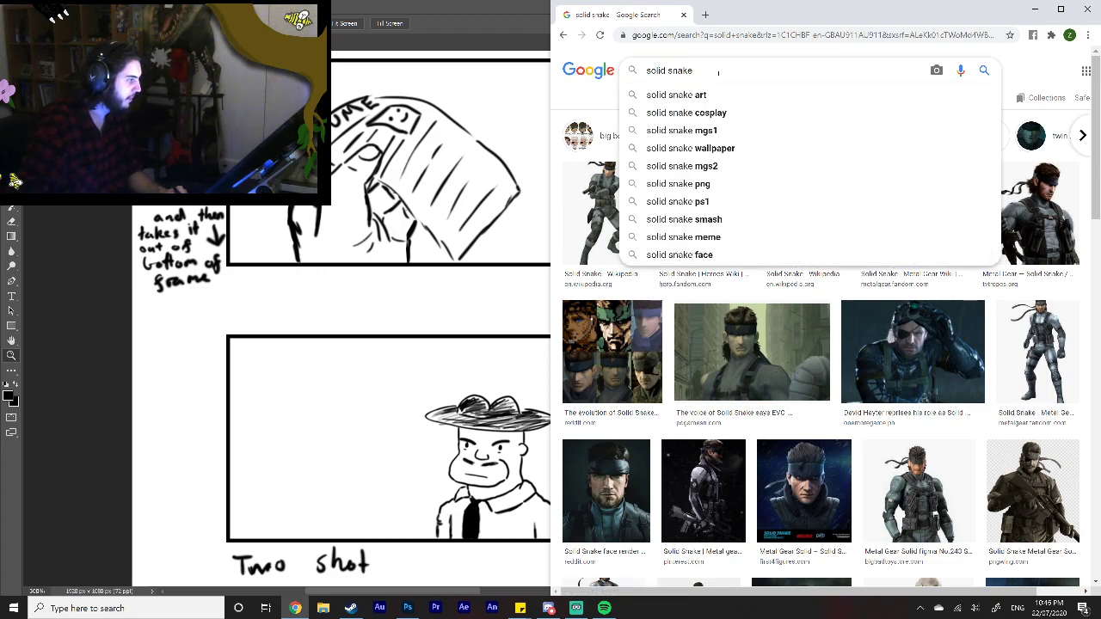
pyautogui.write('du')
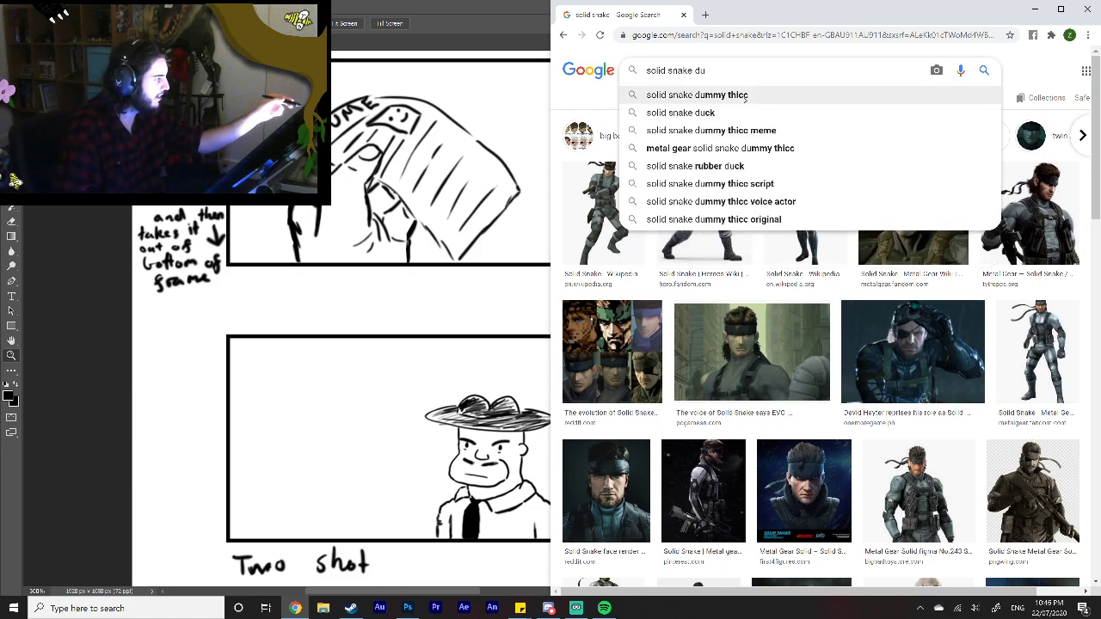
pyautogui.click(696, 94)
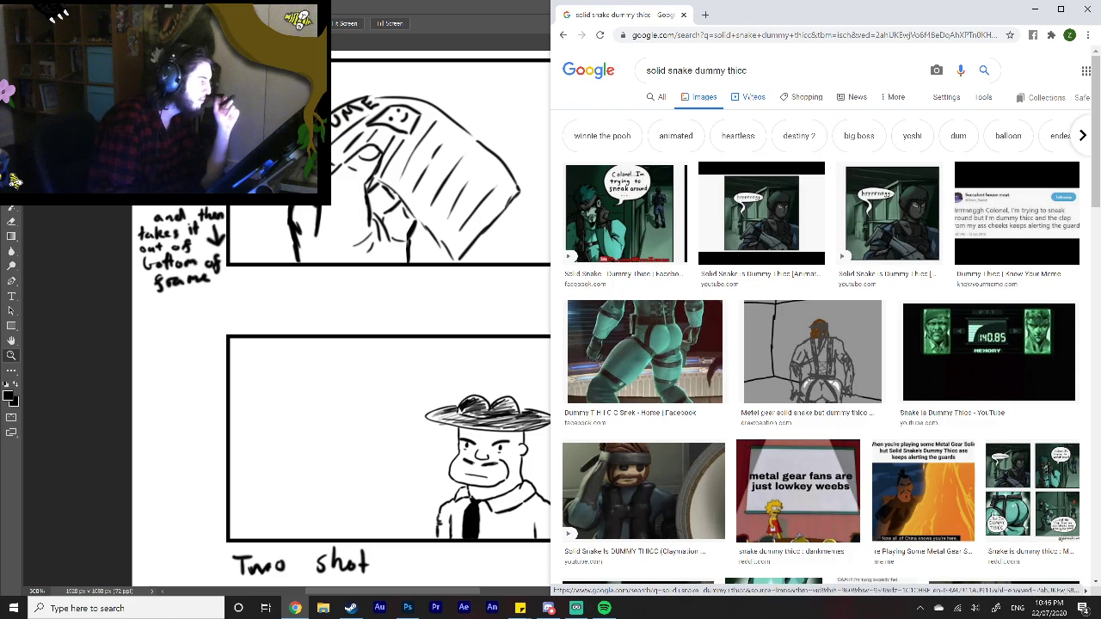
pyautogui.scroll(-3, 847, 397)
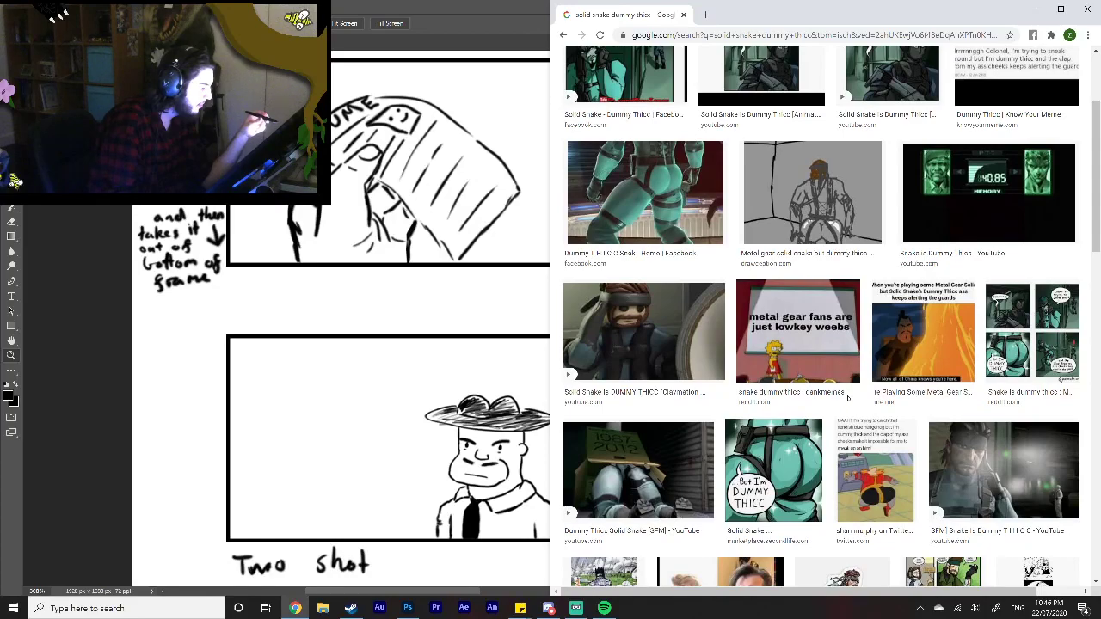
pyautogui.scroll(3, 830, 520)
# Step: Change the image search to "solid snake crawling"
pyautogui.click(744, 70)
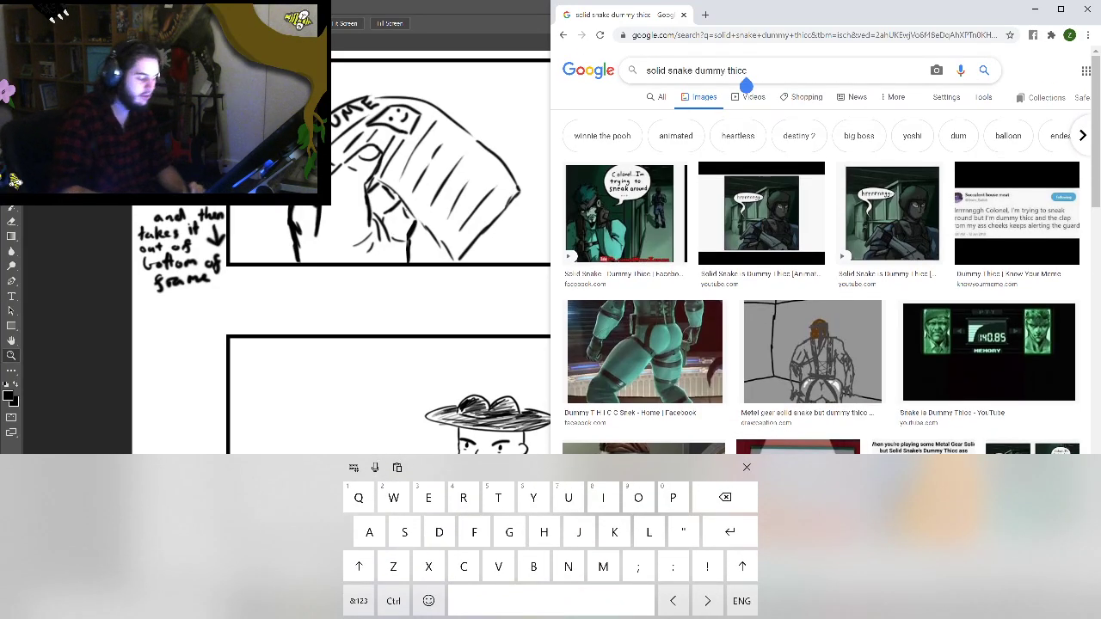
pyautogui.press('BackSpace')
pyautogui.press('BackSpace')
pyautogui.press('BackSpace')
pyautogui.press('BackSpace')
pyautogui.press('BackSpace')
pyautogui.press('BackSpace')
pyautogui.press('BackSpace')
pyautogui.press('BackSpace')
pyautogui.press('BackSpace')
pyautogui.press('BackSpace')
pyautogui.press('BackSpace')
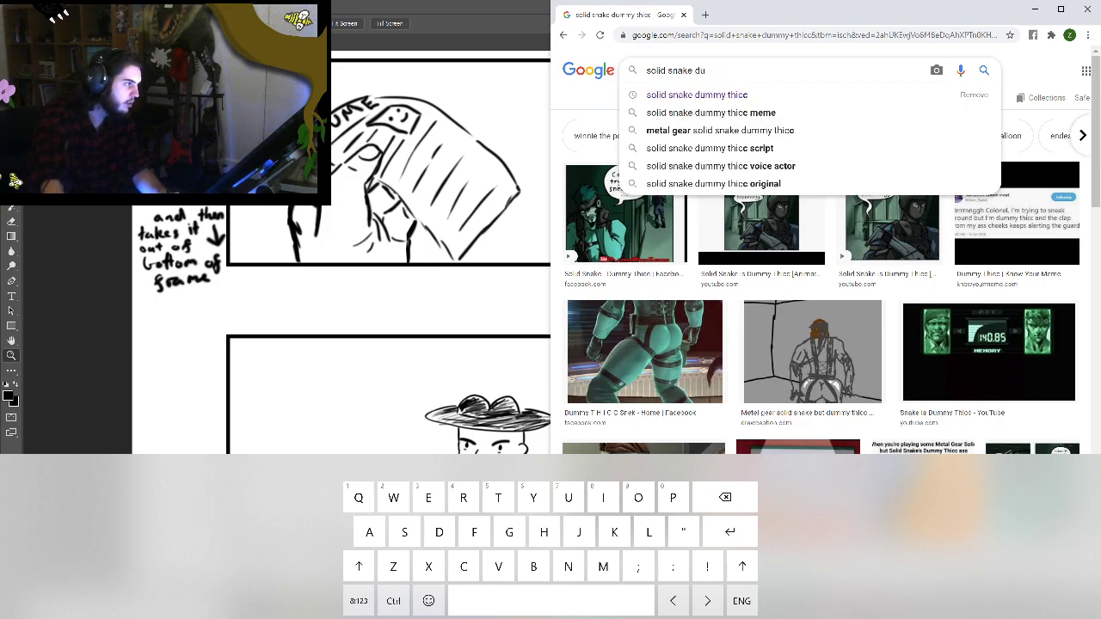
pyautogui.write('cr')
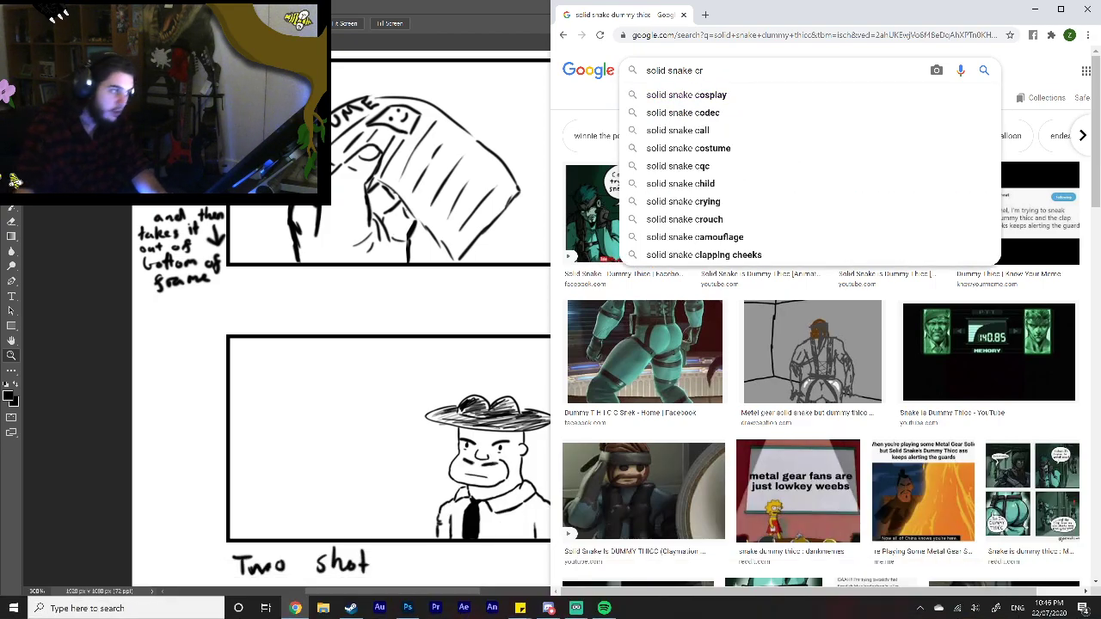
pyautogui.write('awling')
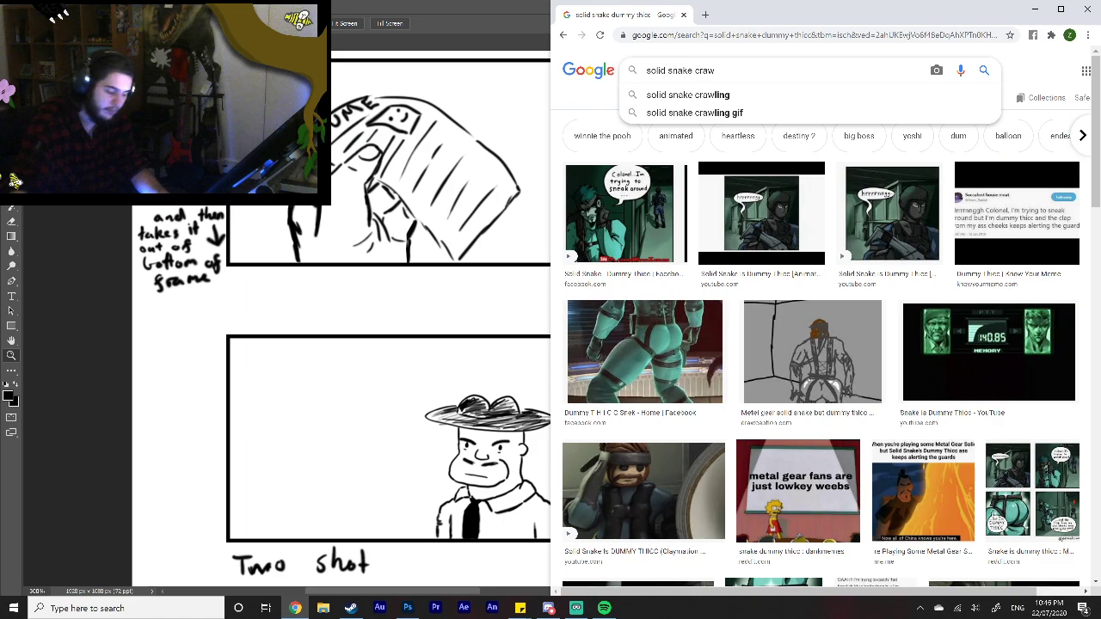
pyautogui.press('Return')
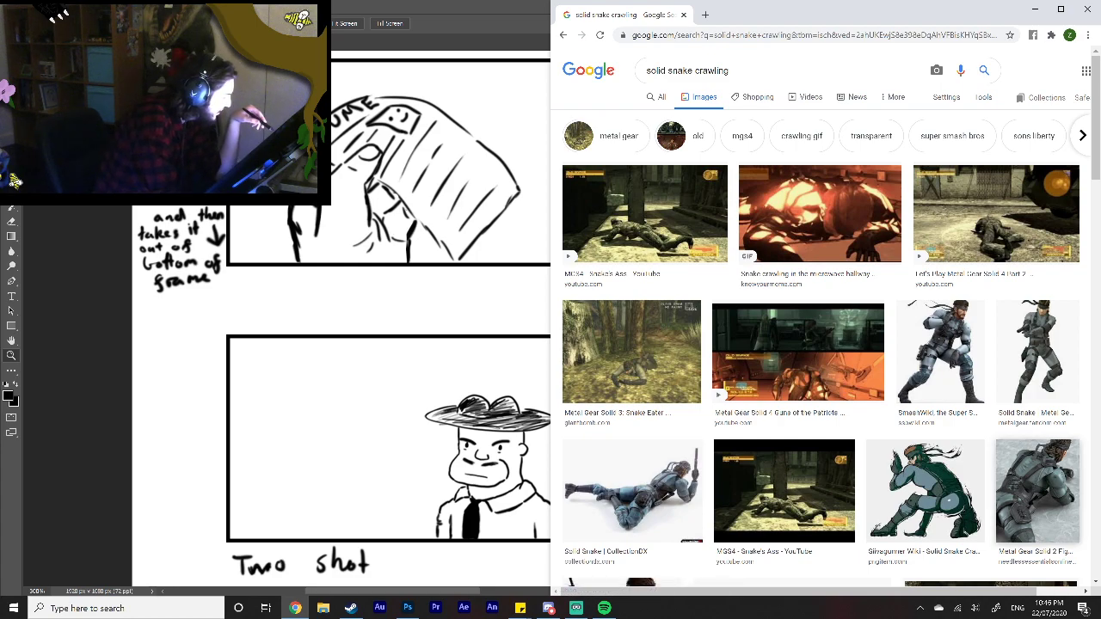
# Step: Open the Metal Gear Solid 2 Figma figure picture seen from behind and browse the other crawling poses
pyautogui.click(1036, 492)
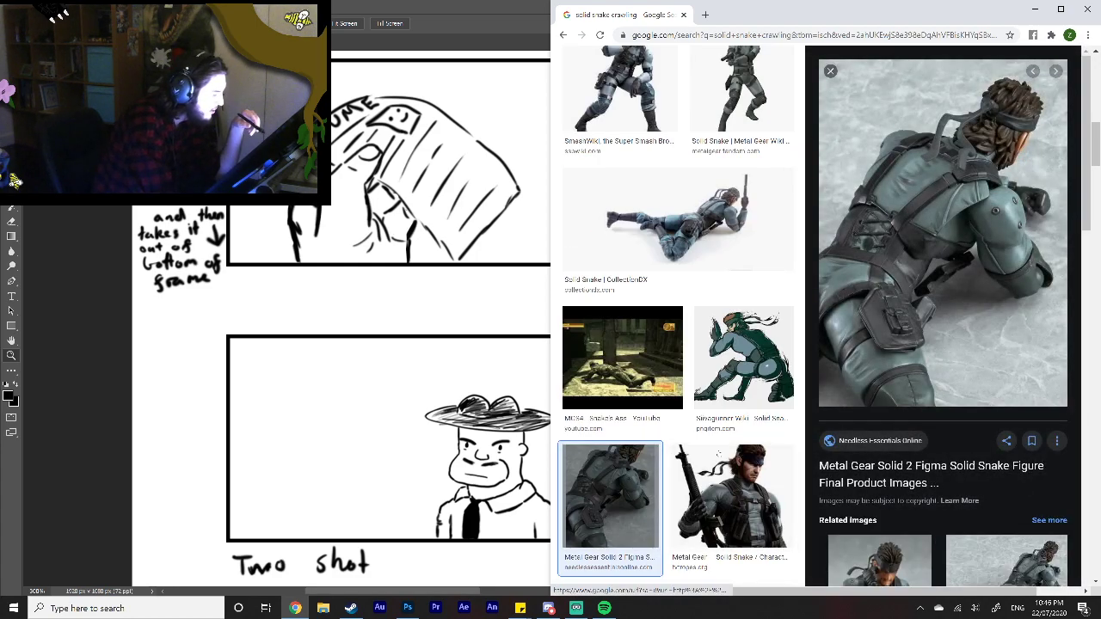
pyautogui.scroll(-1, 712, 361)
pyautogui.scroll(-3, 710, 326)
pyautogui.scroll(-3, 781, 414)
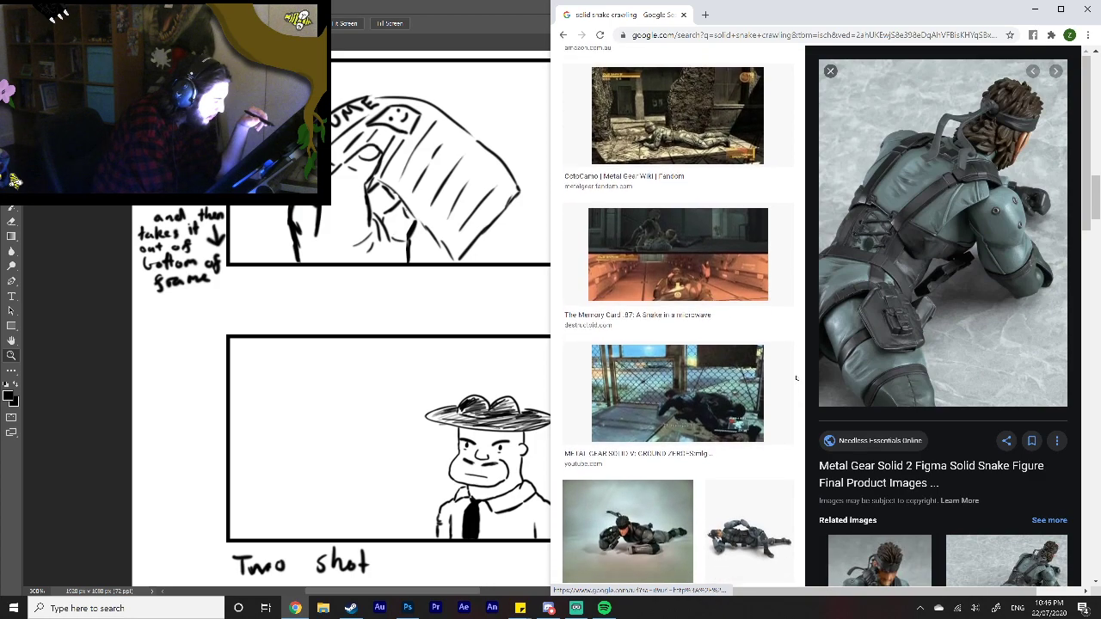
pyautogui.scroll(10, 796, 376)
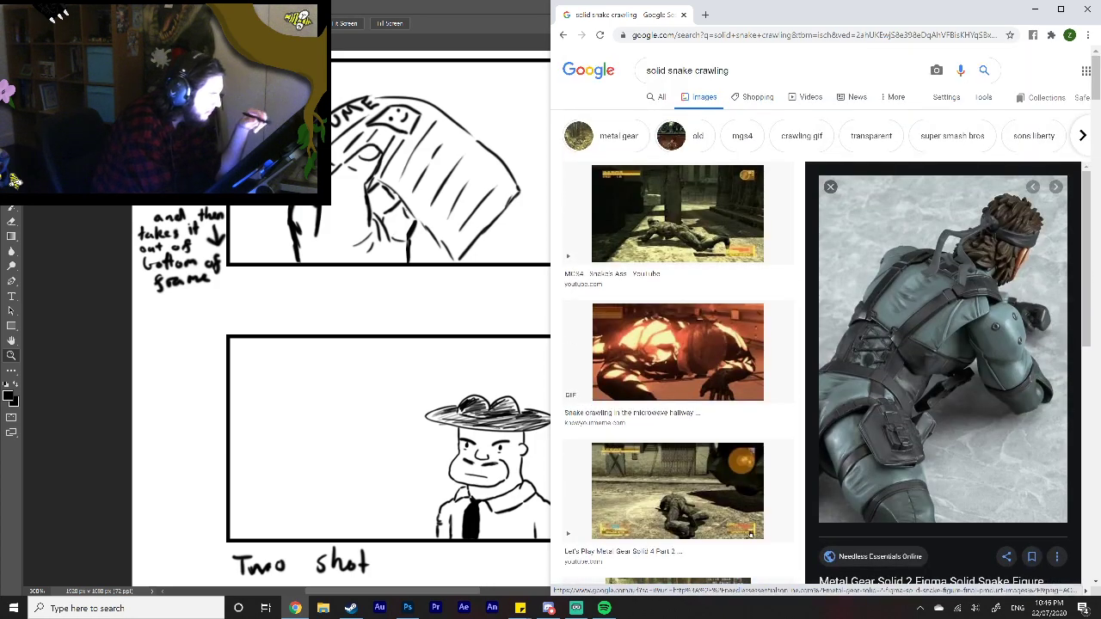
# Step: Change the image search to "solid snake crawling gif", view the Gfycat and Tenor crawling GIFs, and close the browser
pyautogui.click(728, 84)
pyautogui.write('gif')
pyautogui.press('Return')
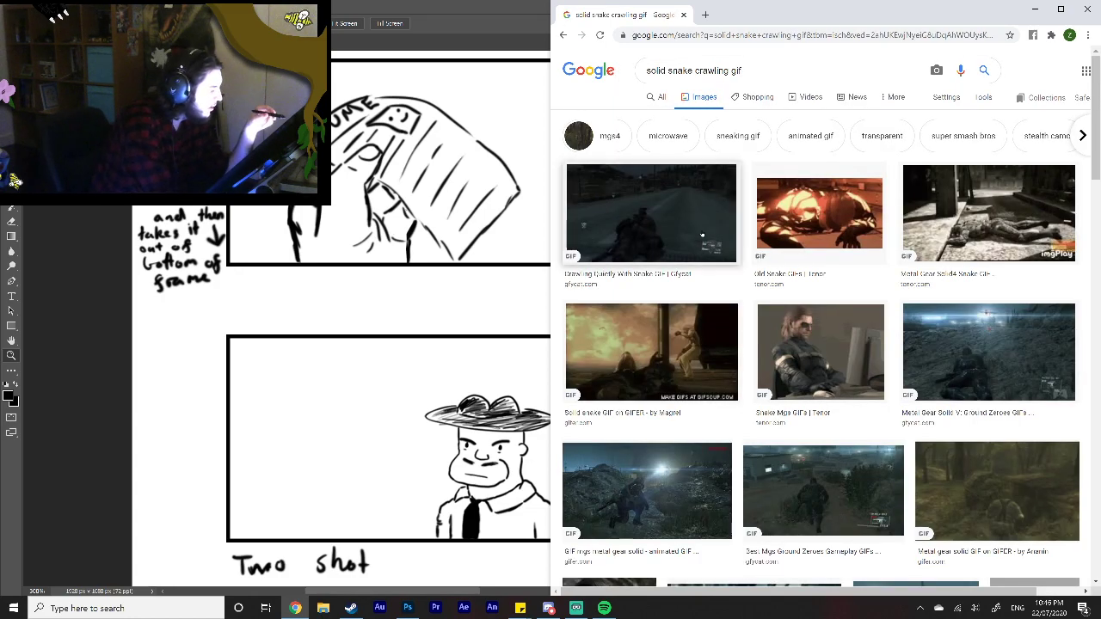
pyautogui.click(702, 235)
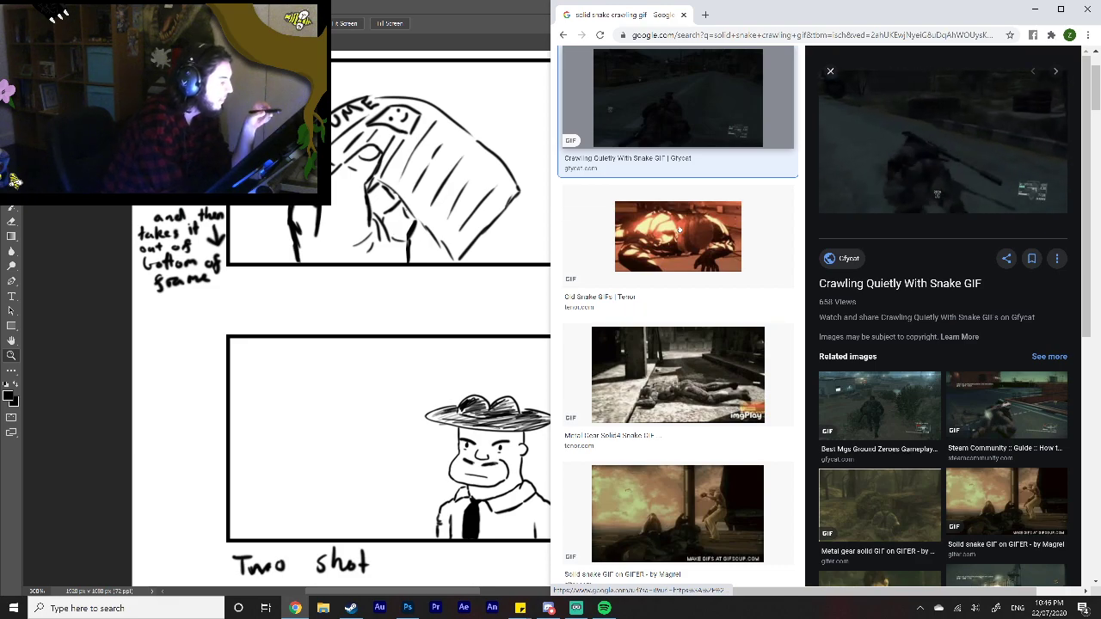
pyautogui.click(707, 383)
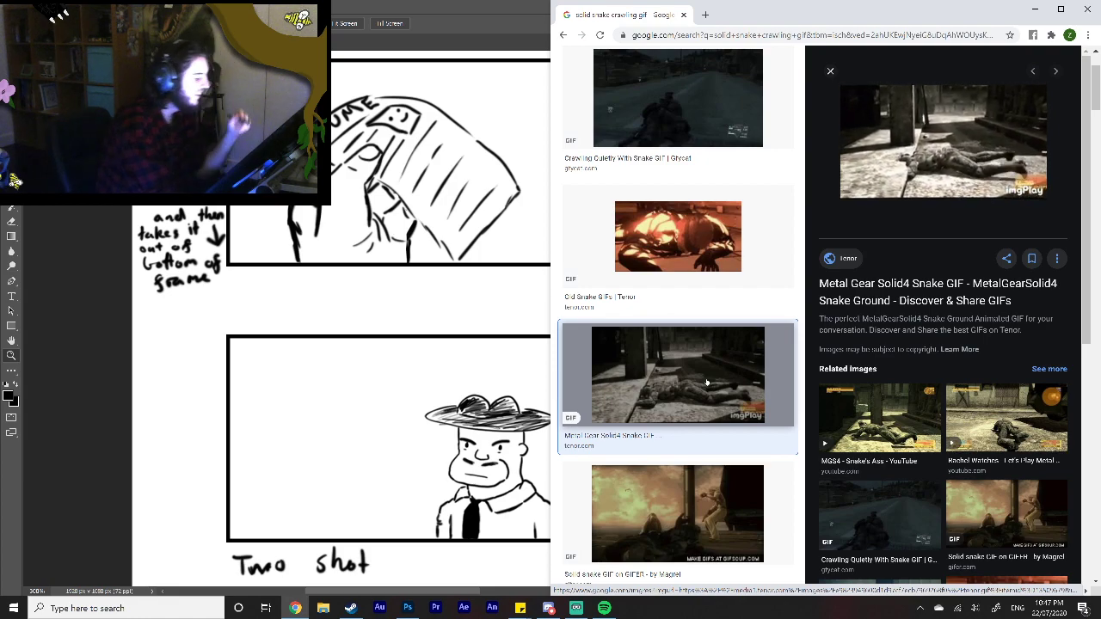
pyautogui.click(1089, 8)
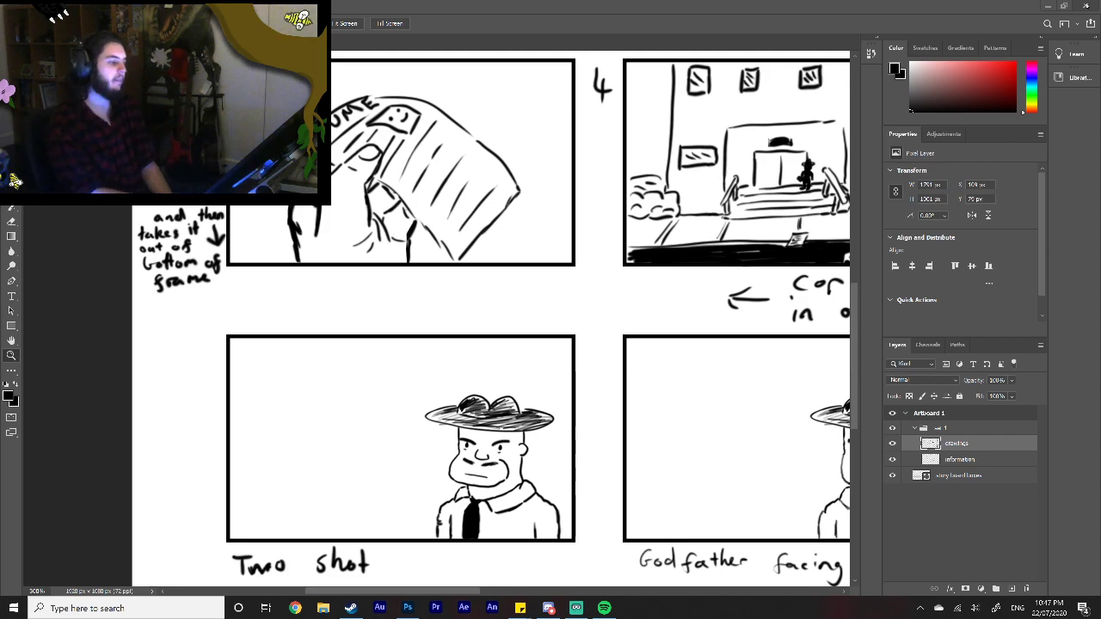
# Step: Create a new document from the Web Large preset, 1920 x 1080 px at 72 ppi with a white background
pyautogui.click(11, 193)
pyautogui.click(11, 178)
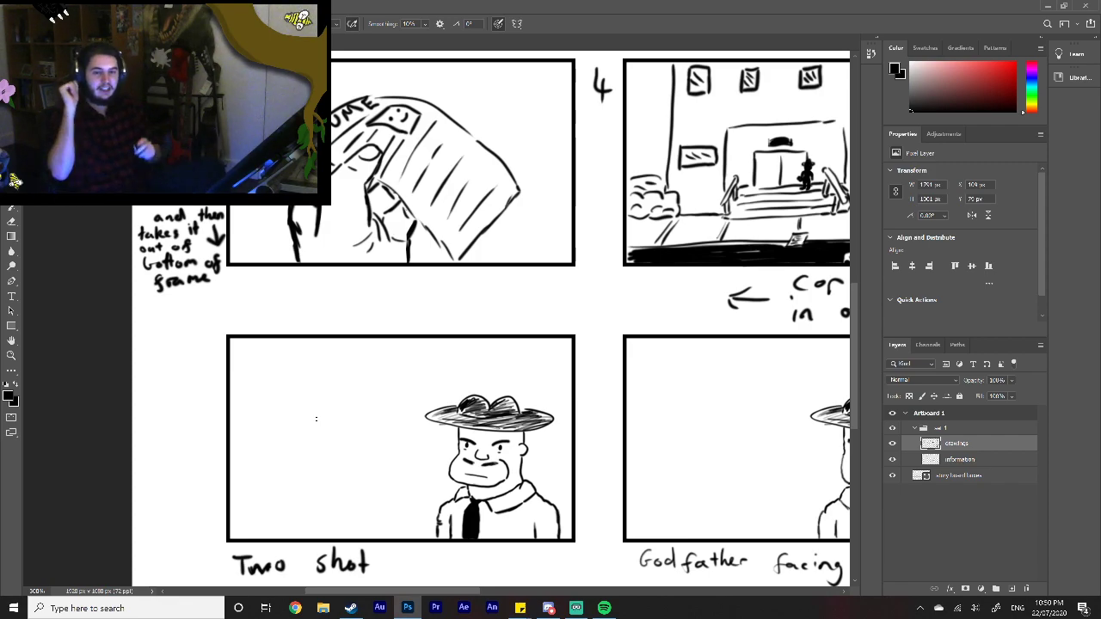
pyautogui.press('z')
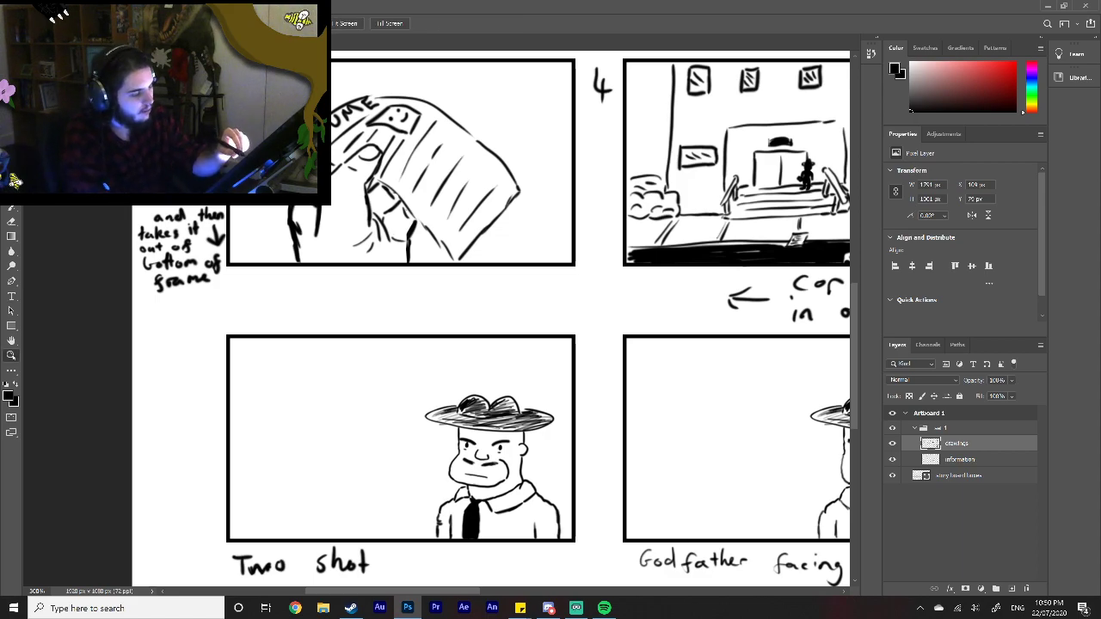
pyautogui.rightClick(499, 467)
pyautogui.click(533, 478)
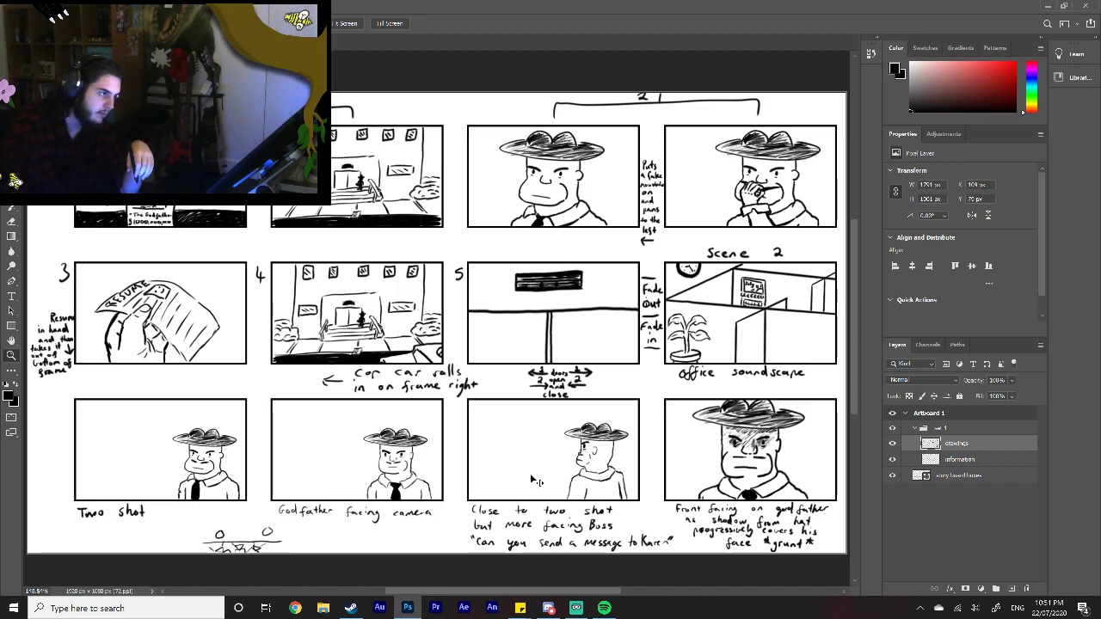
pyautogui.hotkey('ctrl', 'n')
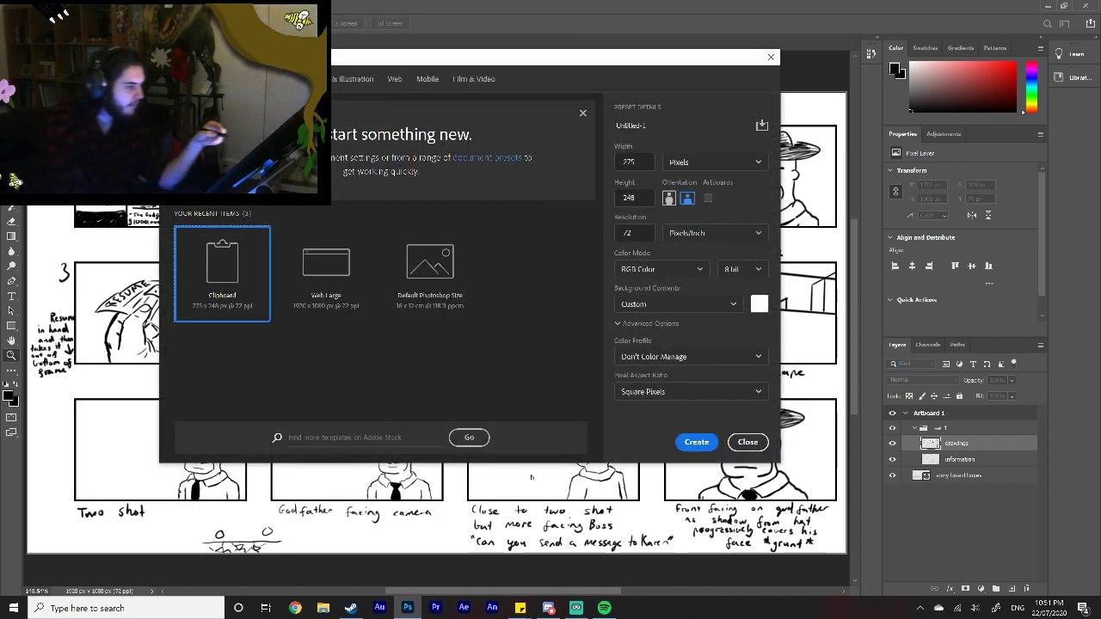
pyautogui.click(346, 286)
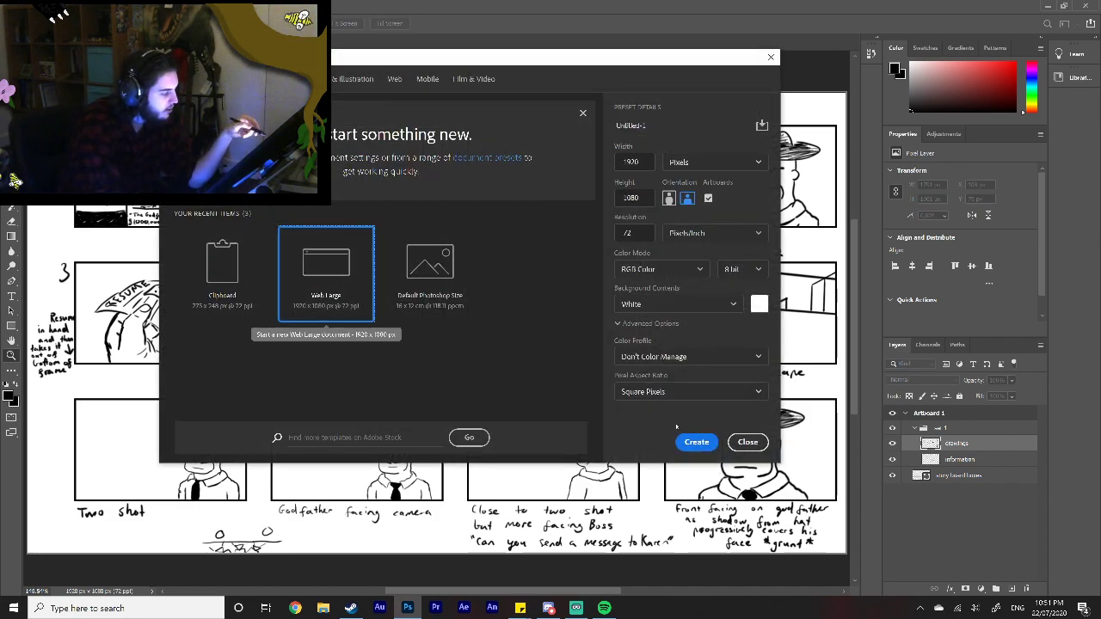
pyautogui.click(698, 441)
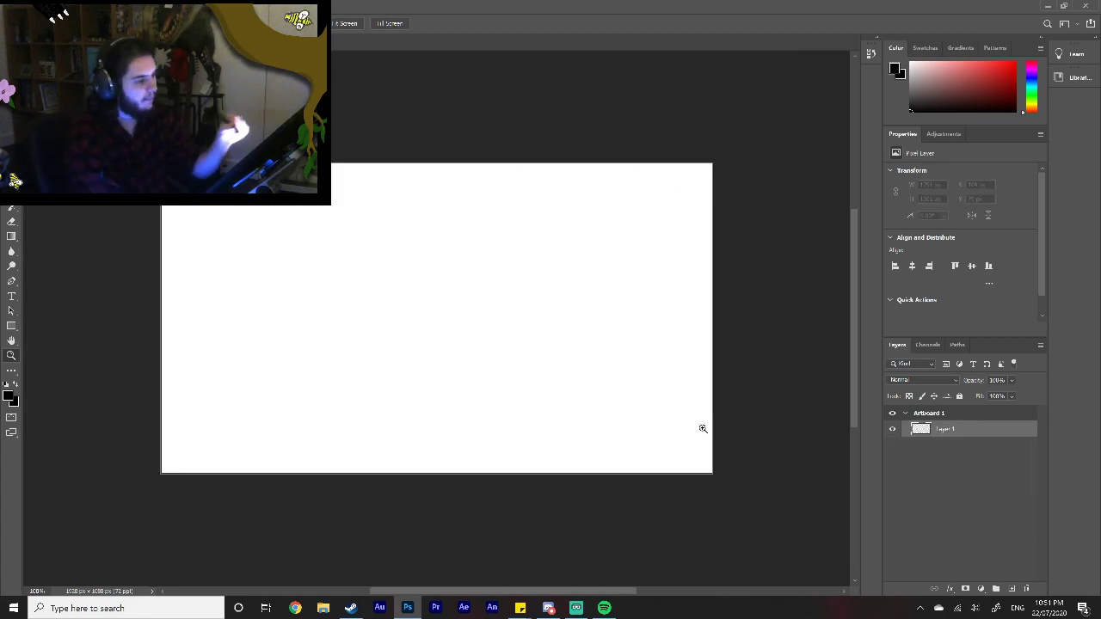
pyautogui.click(12, 177)
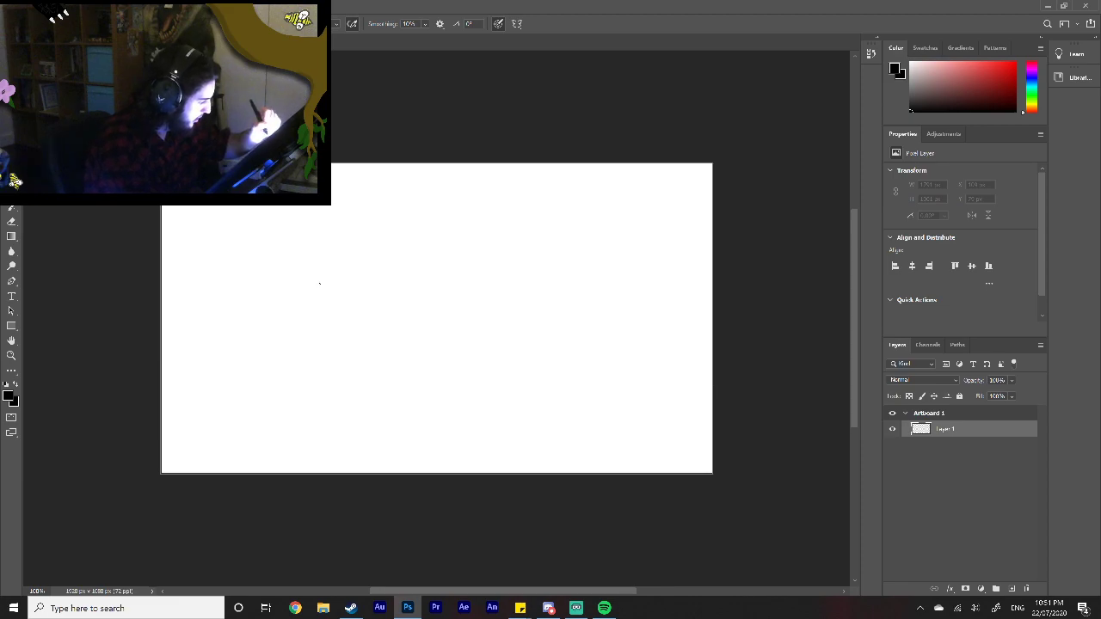
pyautogui.moveTo(314, 273); pyautogui.dragTo(330, 327)
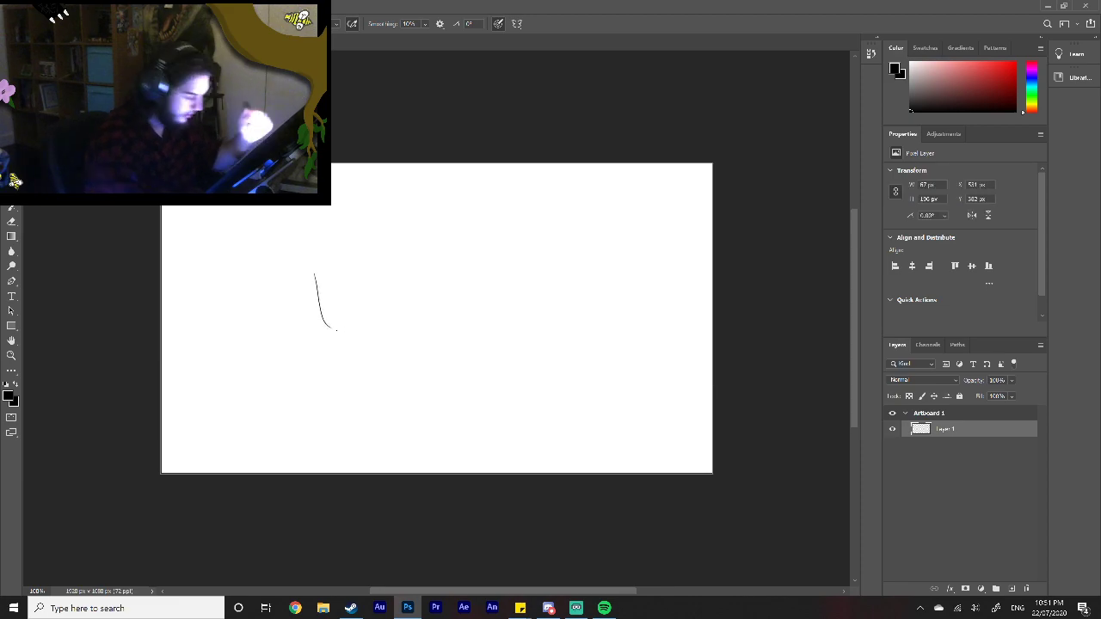
pyautogui.hotkey('ctrl', 'z')
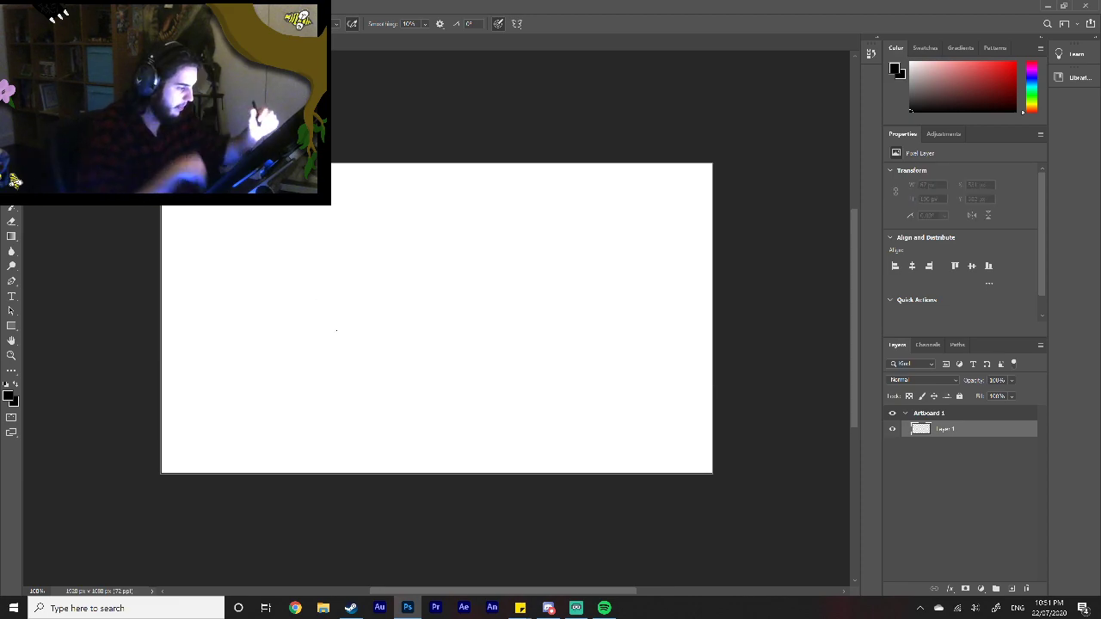
pyautogui.moveTo(322, 249)
pyautogui.mouseDown()
pyautogui.moveTo(342, 317)
pyautogui.moveTo(339, 308)
pyautogui.moveTo(356, 306)
pyautogui.moveTo(352, 325)
pyautogui.moveTo(444, 266)
pyautogui.mouseUp()
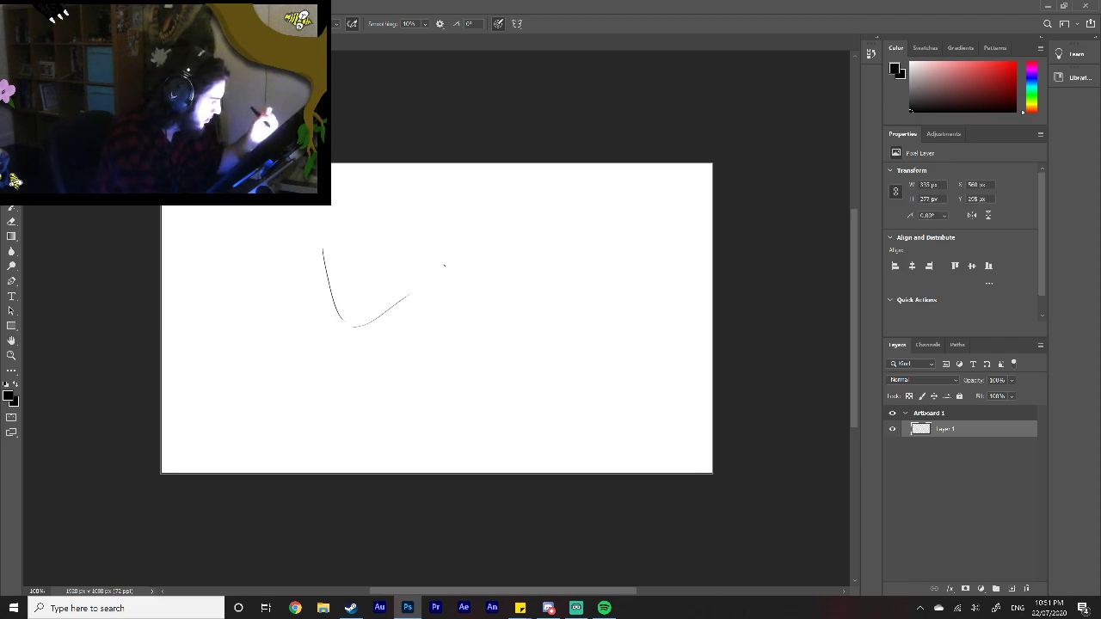
pyautogui.moveTo(323, 242); pyautogui.dragTo(477, 249)
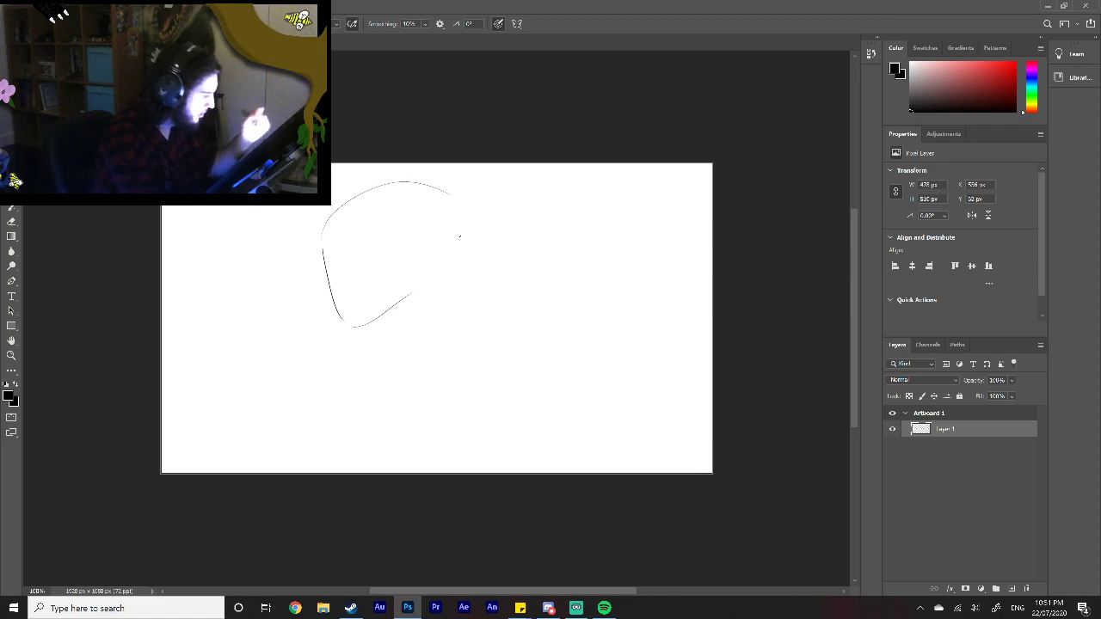
pyautogui.hotkey('ctrl', 'z')
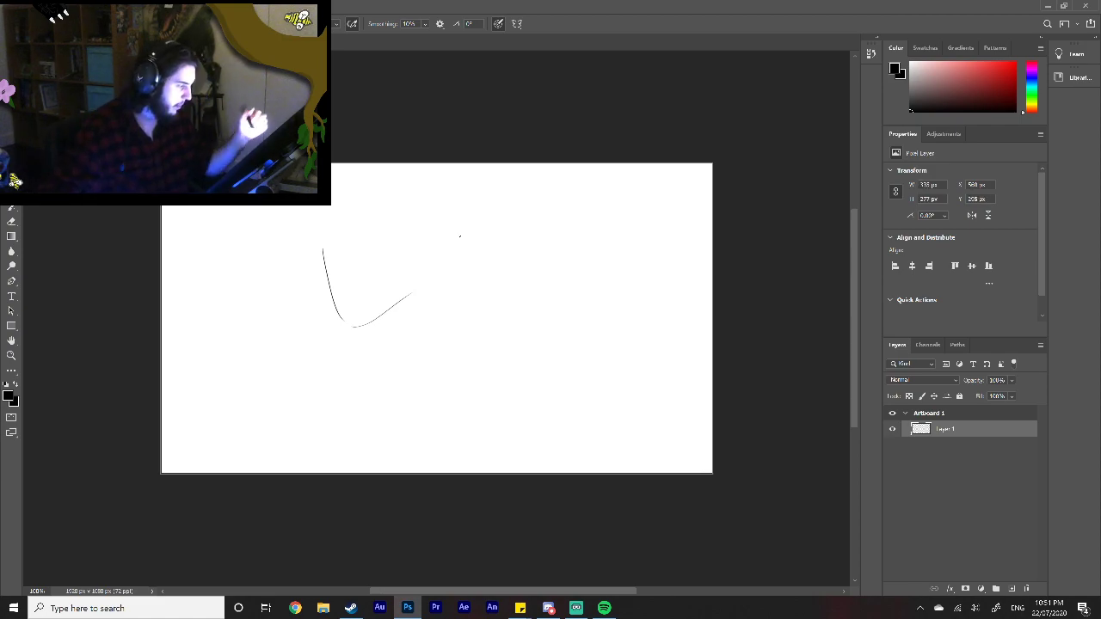
pyautogui.moveTo(325, 288); pyautogui.dragTo(328, 271)
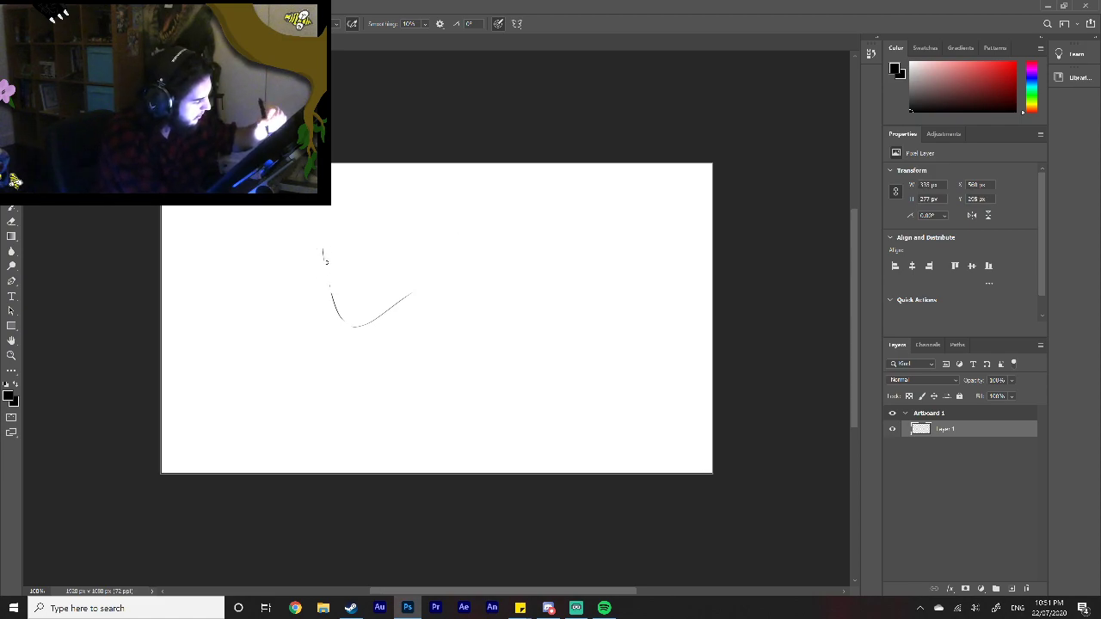
pyautogui.moveTo(340, 320); pyautogui.dragTo(330, 291)
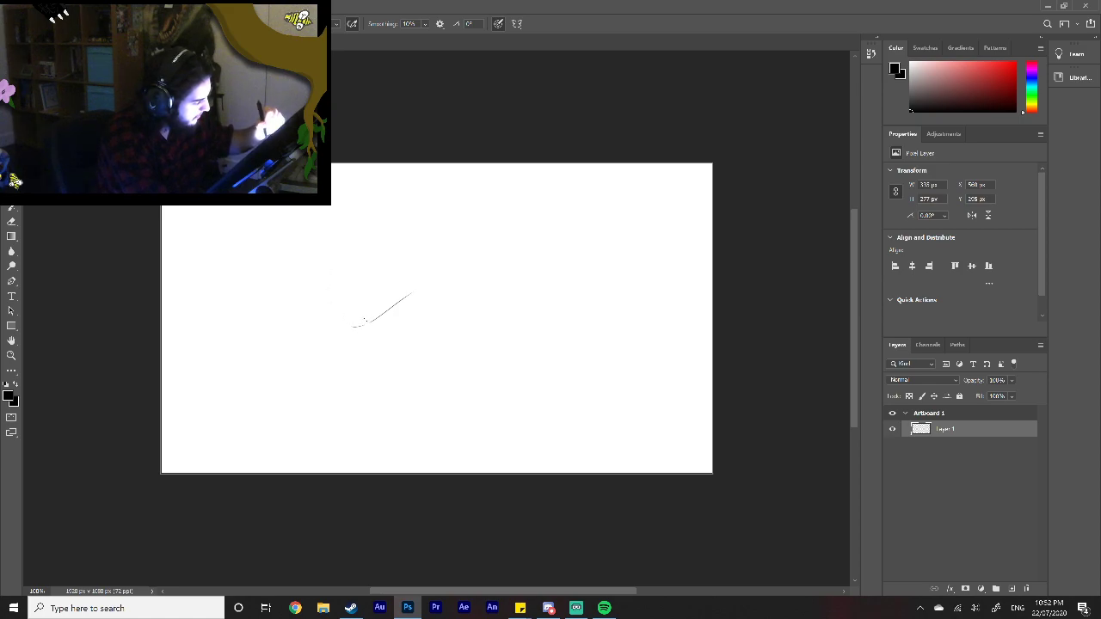
pyautogui.moveTo(384, 313)
pyautogui.mouseDown()
pyautogui.moveTo(354, 329)
pyautogui.moveTo(407, 292)
pyautogui.mouseUp()
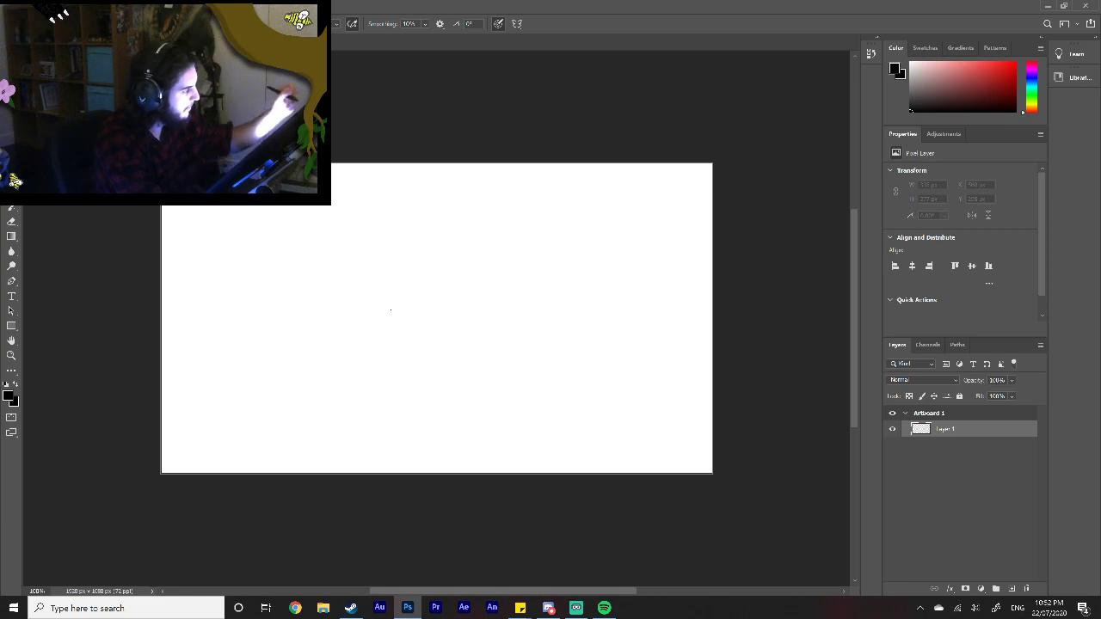
# Step: Brush a rough head construction with a large round cranium, a tapering jaw, an ear and small marks near the crown
pyautogui.rightClick(370, 300)
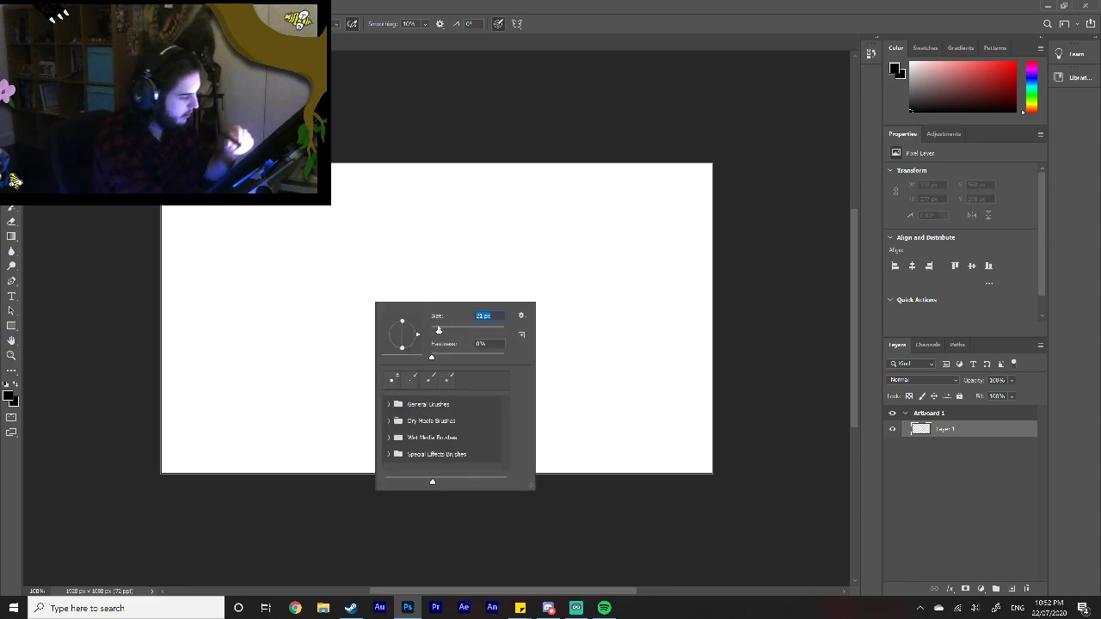
pyautogui.press('z')
pyautogui.rightClick(405, 363)
pyautogui.click(441, 373)
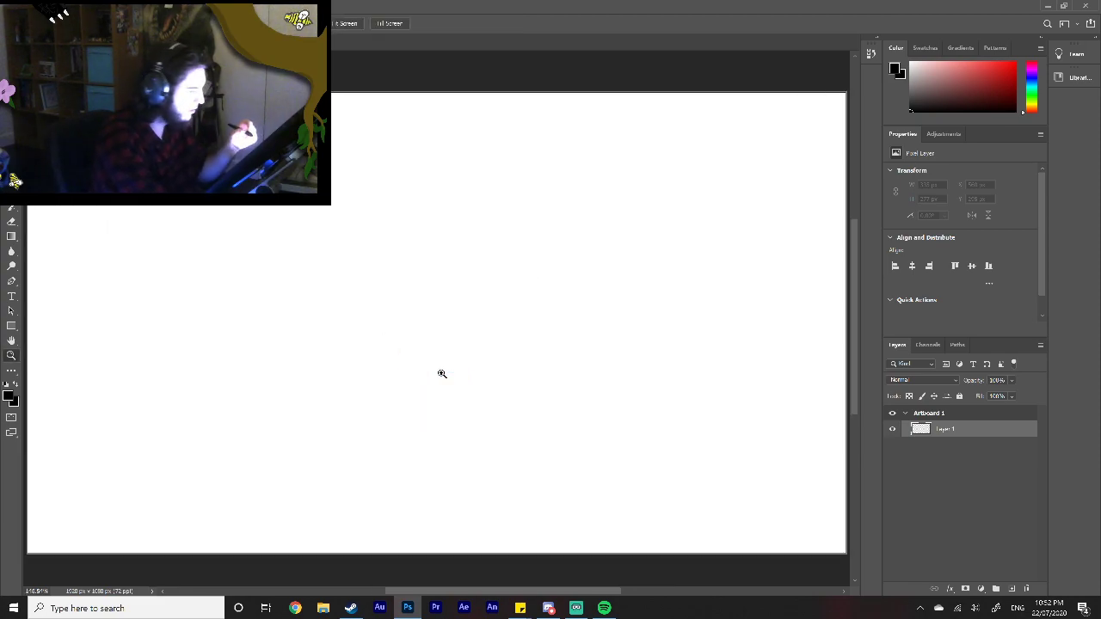
pyautogui.click(12, 207)
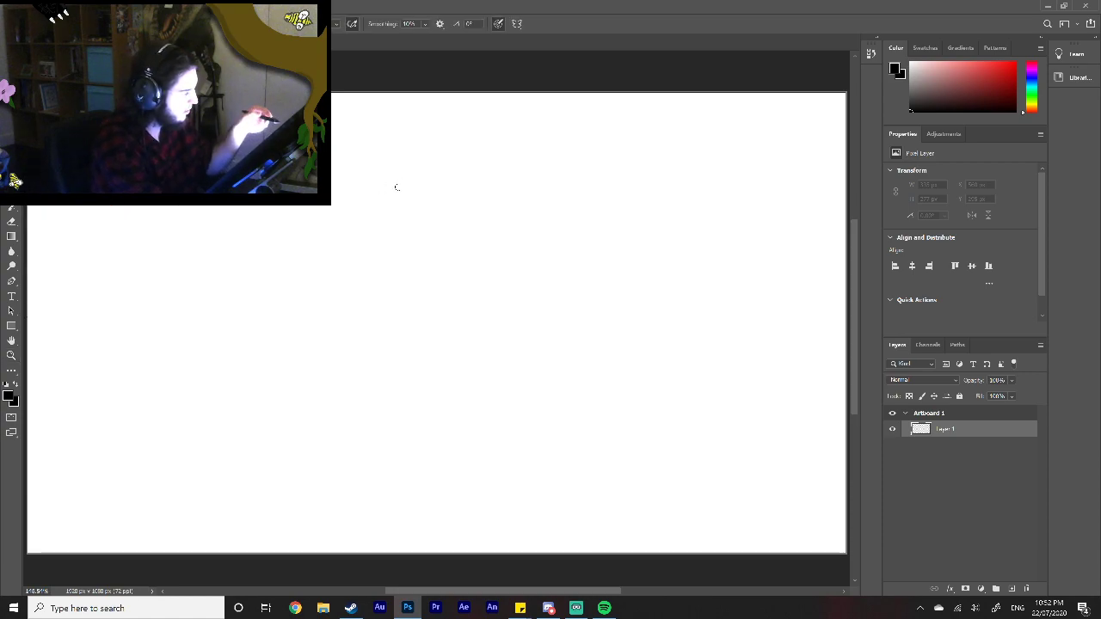
pyautogui.moveTo(386, 160)
pyautogui.mouseDown()
pyautogui.moveTo(399, 147)
pyautogui.moveTo(284, 240)
pyautogui.moveTo(284, 388)
pyautogui.moveTo(346, 424)
pyautogui.moveTo(465, 342)
pyautogui.mouseUp()
pyautogui.moveTo(386, 401); pyautogui.dragTo(490, 328)
pyautogui.moveTo(468, 276)
pyautogui.mouseDown()
pyautogui.moveTo(475, 314)
pyautogui.moveTo(456, 327)
pyautogui.moveTo(467, 302)
pyautogui.moveTo(465, 311)
pyautogui.mouseUp()
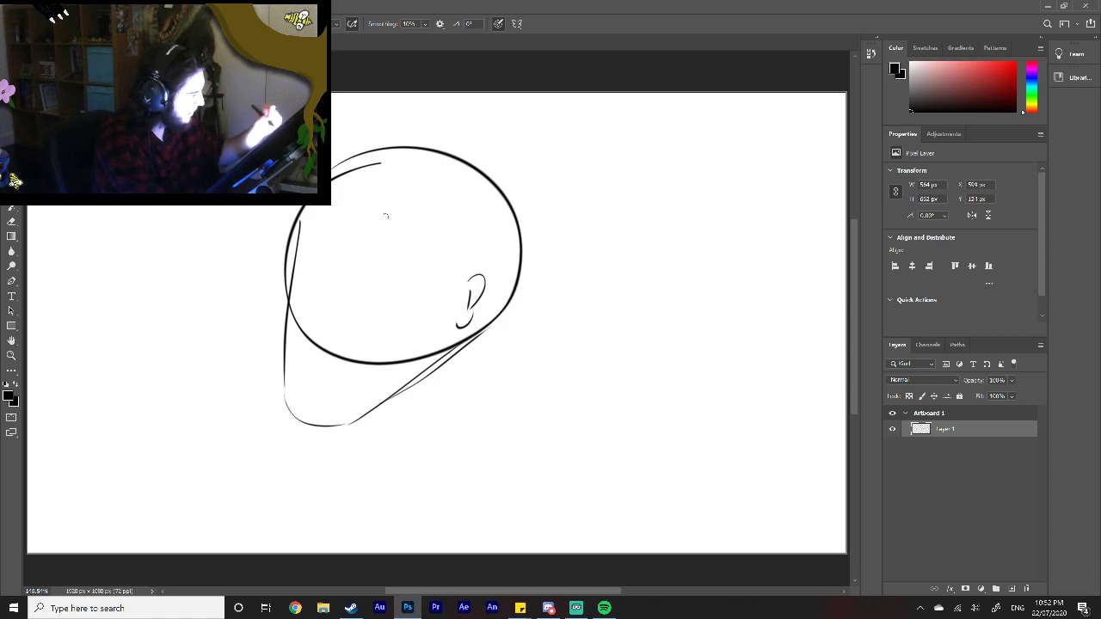
pyautogui.moveTo(377, 169); pyautogui.dragTo(371, 182)
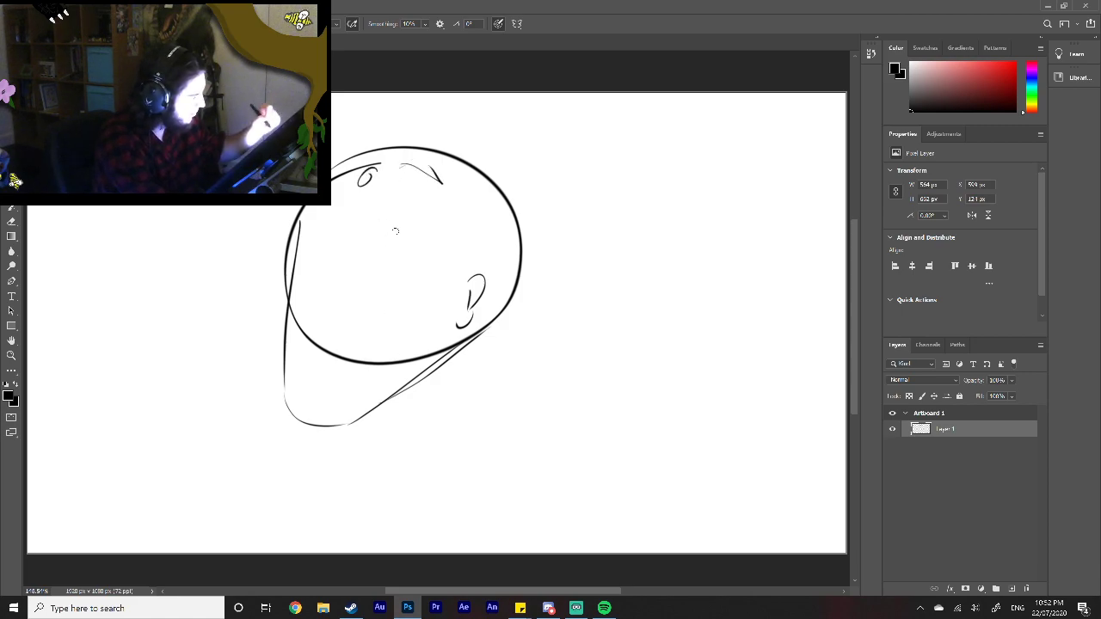
# Step: Add curved guidelines across the face, a fuller jaw with a pointed chin, strokes behind the ear and a small curve at the front edge
pyautogui.moveTo(291, 279)
pyautogui.mouseDown()
pyautogui.moveTo(347, 294)
pyautogui.moveTo(470, 298)
pyautogui.mouseUp()
pyautogui.moveTo(287, 347)
pyautogui.mouseDown()
pyautogui.moveTo(441, 355)
pyautogui.moveTo(495, 332)
pyautogui.mouseUp()
pyautogui.moveTo(297, 311)
pyautogui.mouseDown()
pyautogui.moveTo(278, 419)
pyautogui.moveTo(403, 416)
pyautogui.moveTo(473, 380)
pyautogui.moveTo(493, 304)
pyautogui.mouseUp()
pyautogui.moveTo(480, 370); pyautogui.dragTo(508, 288)
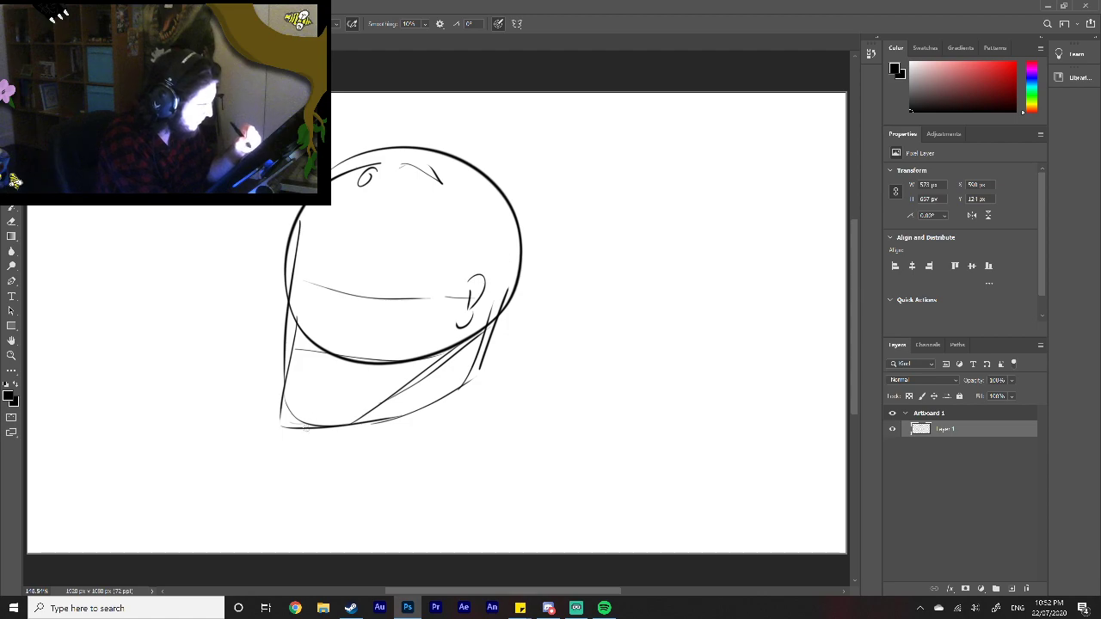
pyautogui.moveTo(282, 408)
pyautogui.mouseDown()
pyautogui.moveTo(280, 427)
pyautogui.moveTo(281, 402)
pyautogui.mouseUp()
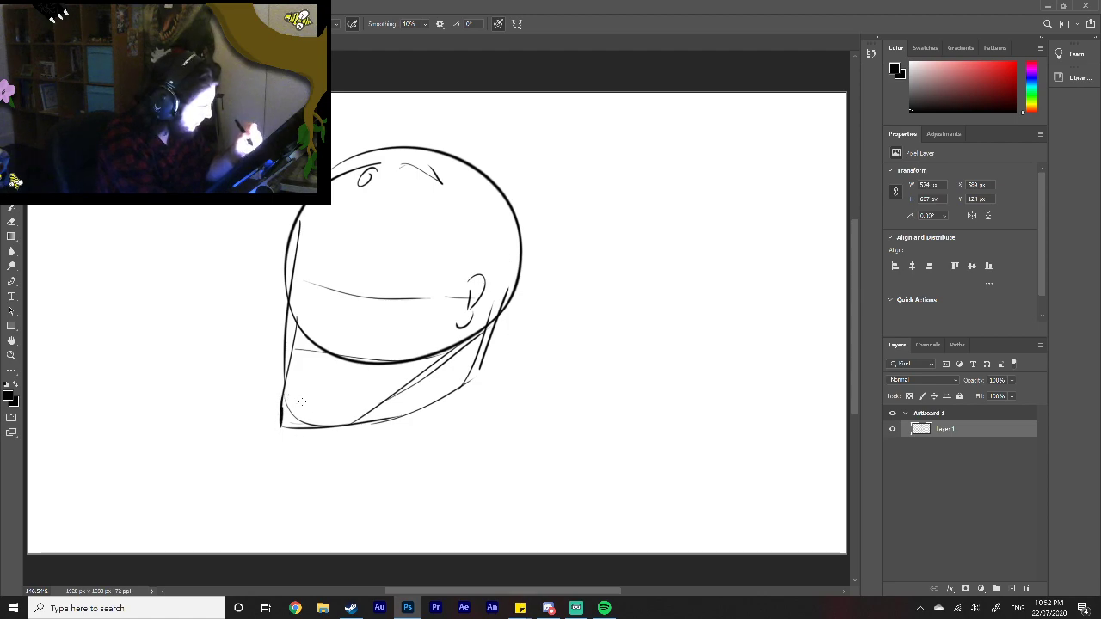
pyautogui.moveTo(300, 295)
pyautogui.mouseDown()
pyautogui.moveTo(290, 331)
pyautogui.moveTo(307, 328)
pyautogui.mouseUp()
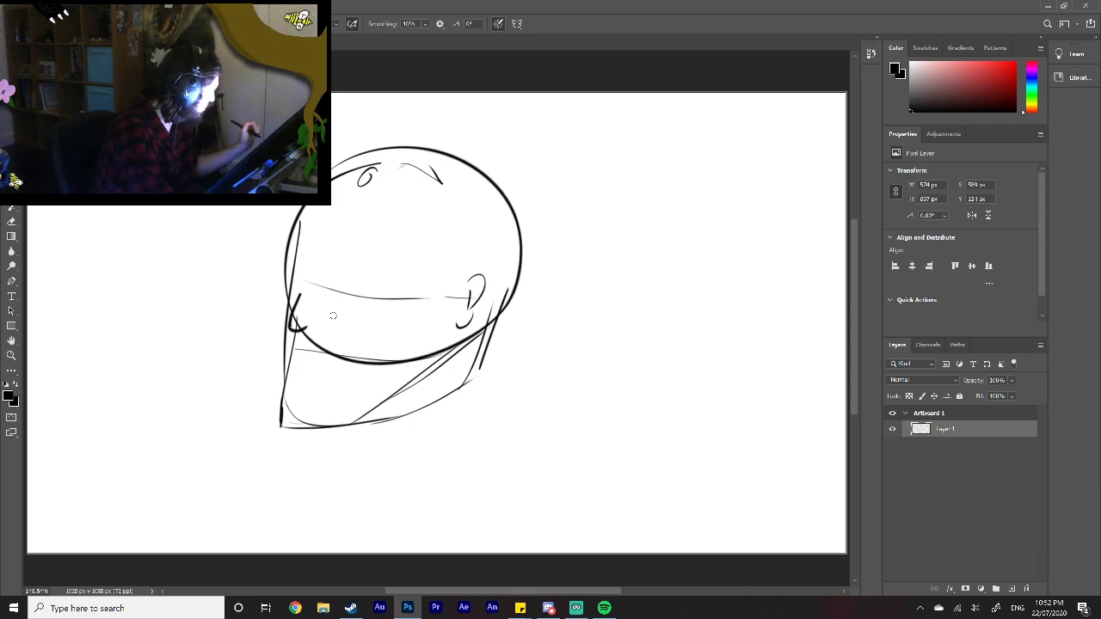
# Step: Add a new layer above the sketch, and erase the upper face line and the crown marks on the original sketch layer
pyautogui.click(1011, 588)
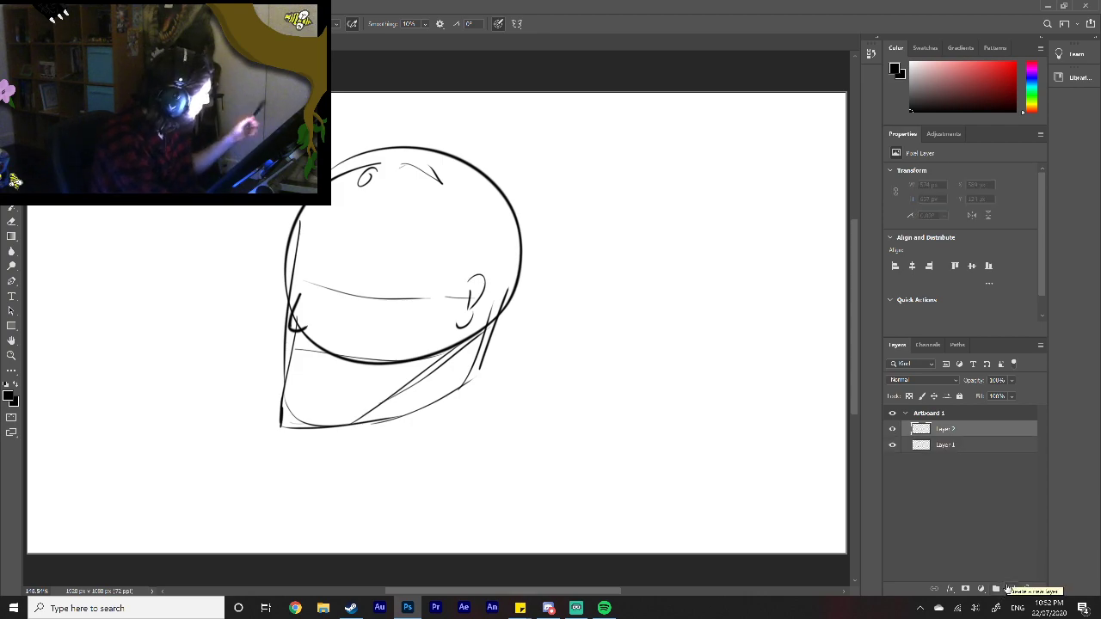
pyautogui.click(983, 445)
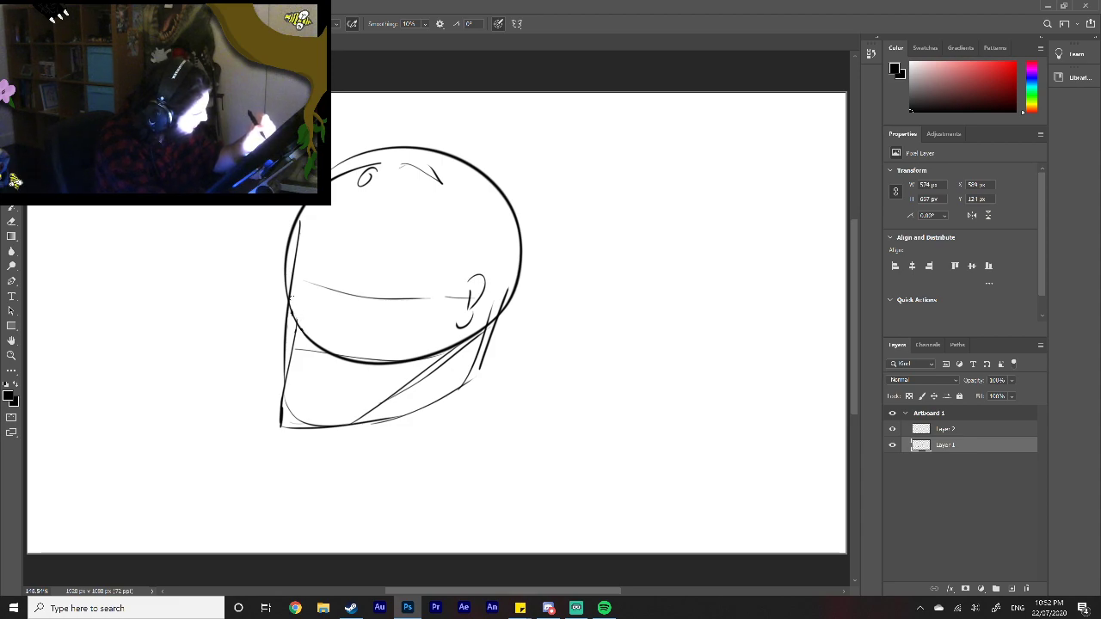
pyautogui.moveTo(289, 292); pyautogui.dragTo(297, 246)
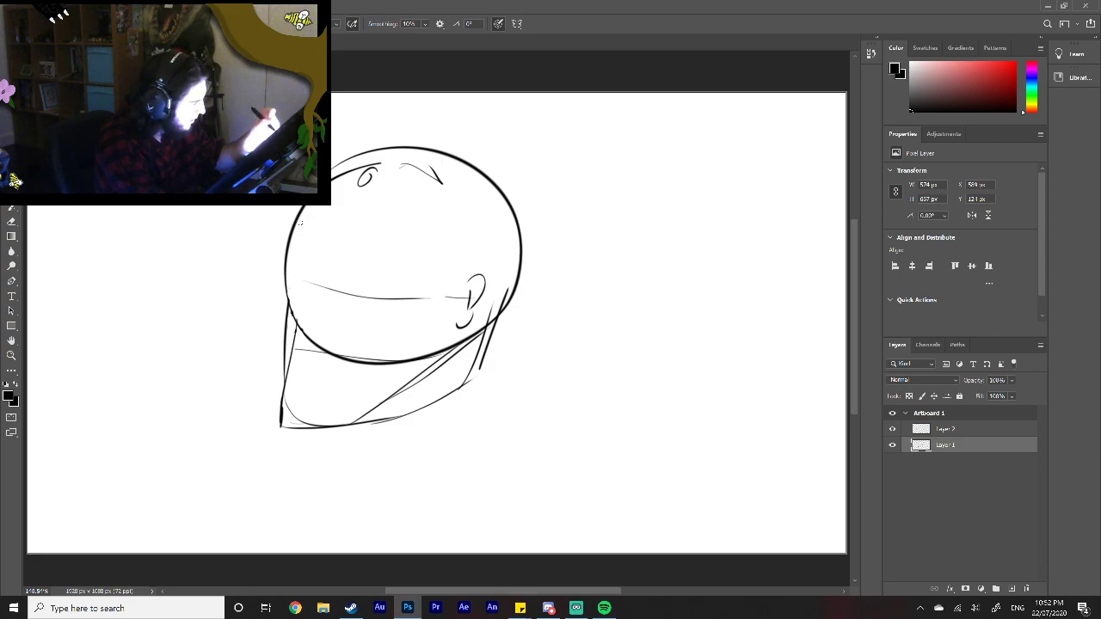
pyautogui.moveTo(400, 172); pyautogui.dragTo(439, 181)
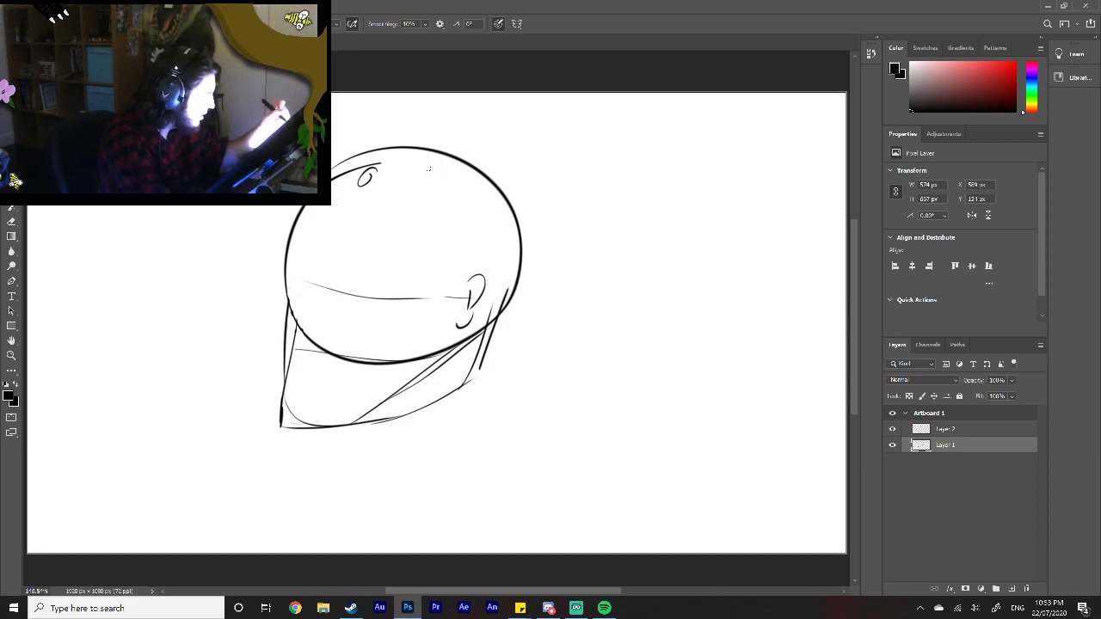
pyautogui.moveTo(361, 192)
pyautogui.mouseDown()
pyautogui.moveTo(378, 164)
pyautogui.moveTo(338, 173)
pyautogui.mouseUp()
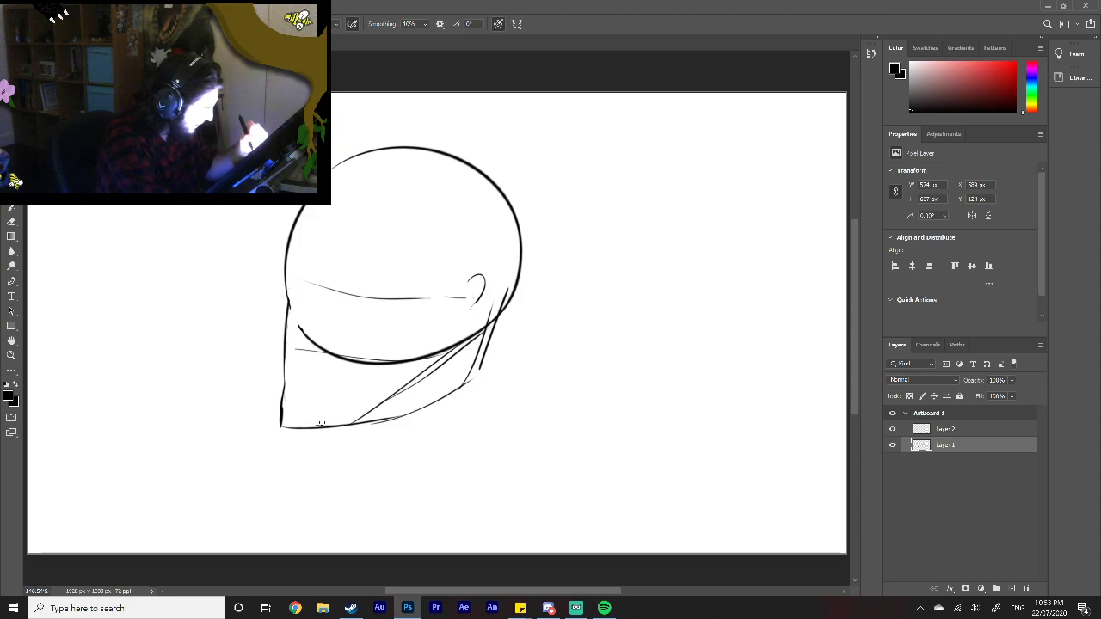
# Step: Erase the inner jaw lines, the cranium's lower arc, the face guidelines, the ear and stray specks inside the head outline
pyautogui.moveTo(404, 396)
pyautogui.mouseDown()
pyautogui.moveTo(453, 366)
pyautogui.moveTo(492, 319)
pyautogui.moveTo(397, 375)
pyautogui.moveTo(408, 350)
pyautogui.moveTo(362, 378)
pyautogui.moveTo(386, 343)
pyautogui.moveTo(351, 362)
pyautogui.mouseUp()
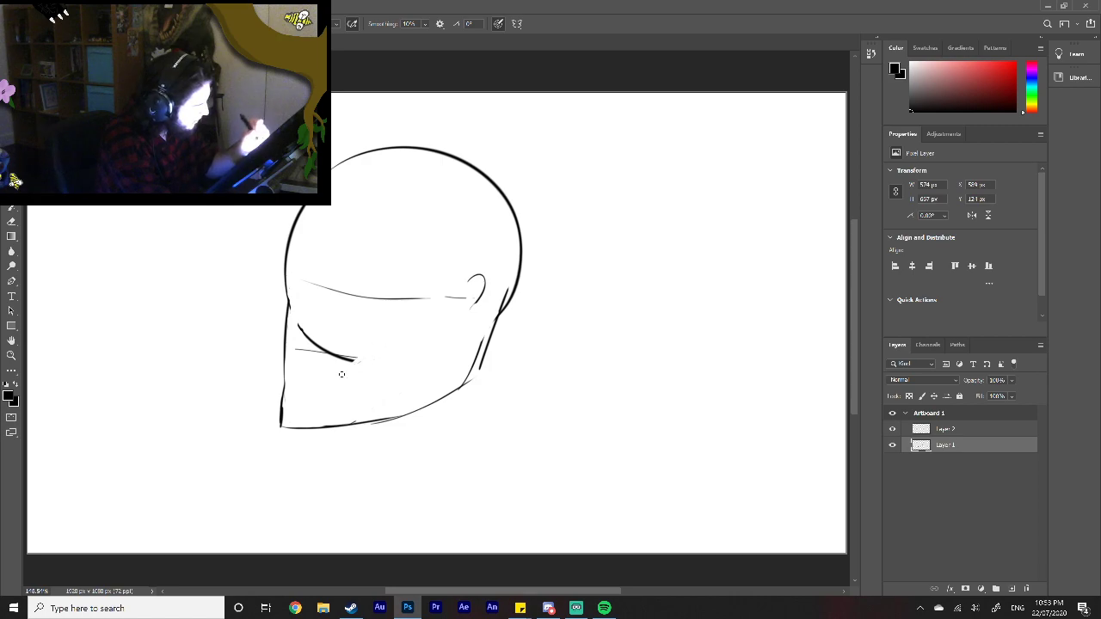
pyautogui.moveTo(304, 330); pyautogui.dragTo(368, 362)
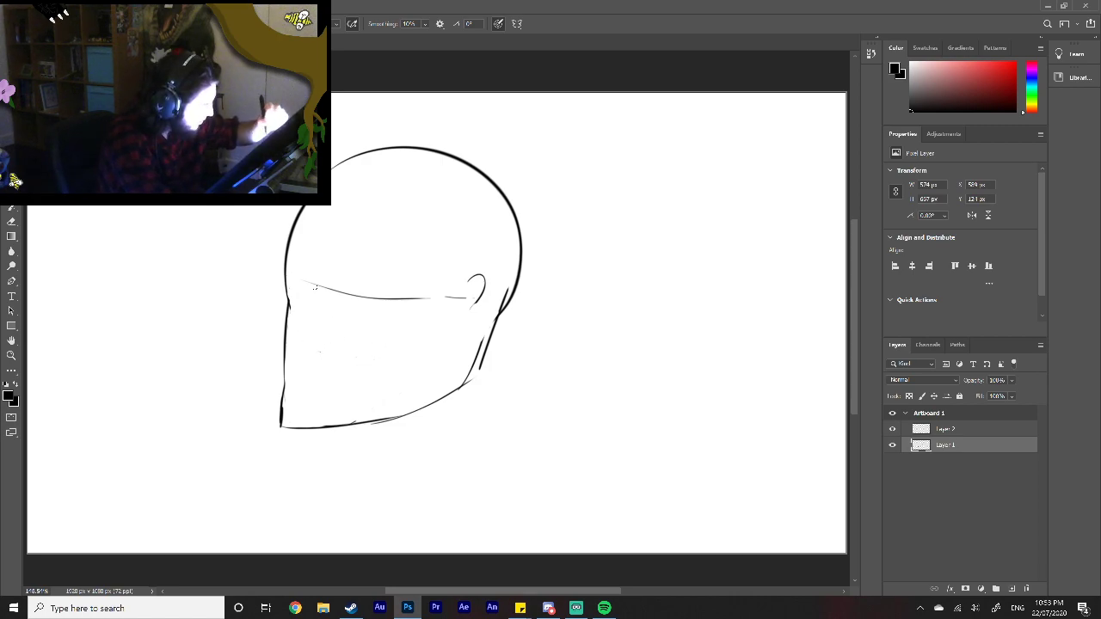
pyautogui.moveTo(304, 281)
pyautogui.mouseDown()
pyautogui.moveTo(402, 297)
pyautogui.moveTo(318, 286)
pyautogui.moveTo(411, 312)
pyautogui.mouseUp()
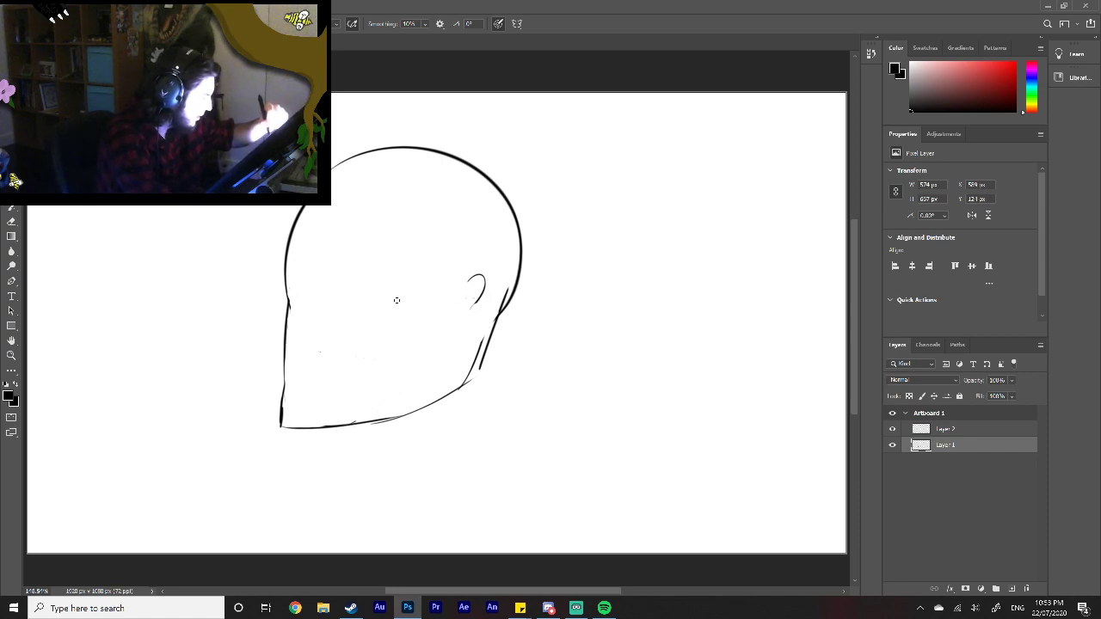
pyautogui.moveTo(484, 287)
pyautogui.mouseDown()
pyautogui.moveTo(465, 305)
pyautogui.moveTo(473, 280)
pyautogui.mouseUp()
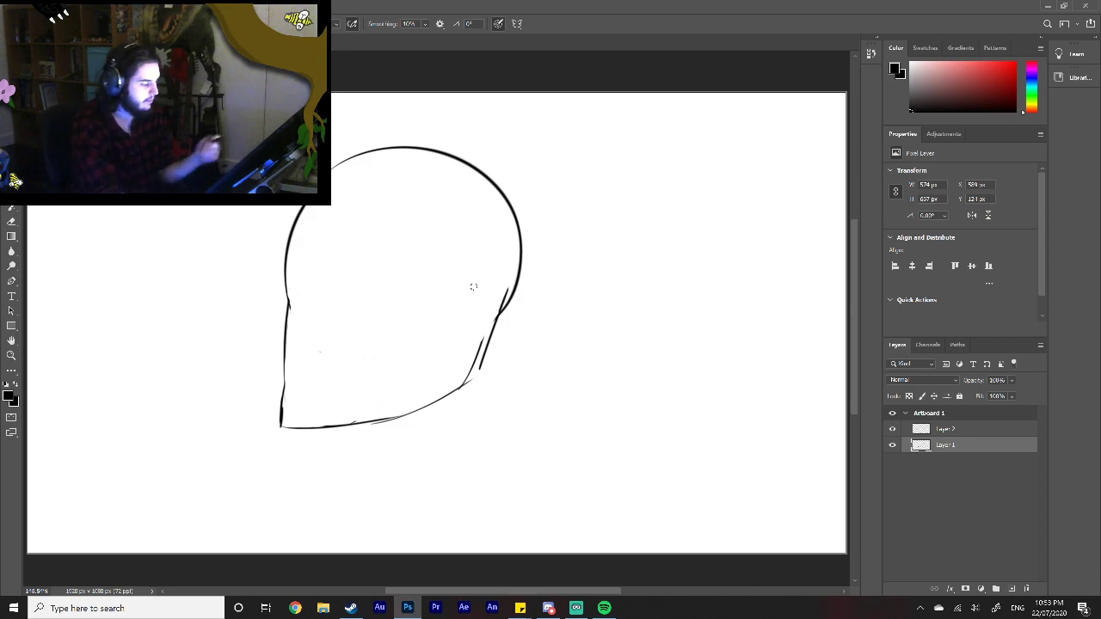
pyautogui.moveTo(585, 589); pyautogui.dragTo(551, 589)
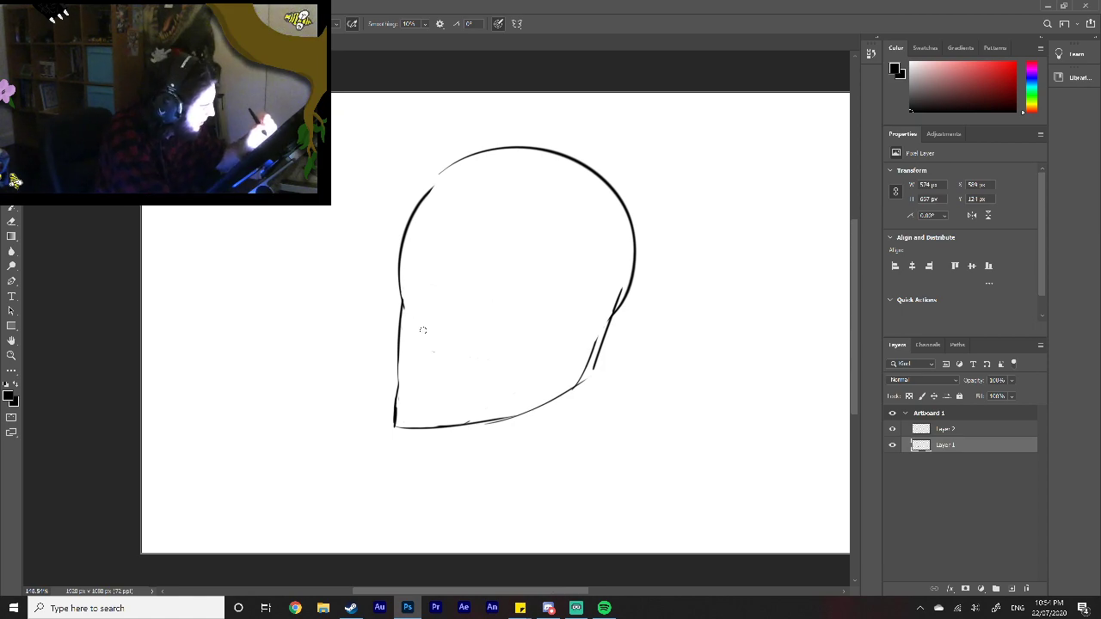
pyautogui.moveTo(417, 324)
pyautogui.mouseDown()
pyautogui.moveTo(423, 348)
pyautogui.moveTo(429, 337)
pyautogui.moveTo(414, 346)
pyautogui.moveTo(428, 338)
pyautogui.mouseUp()
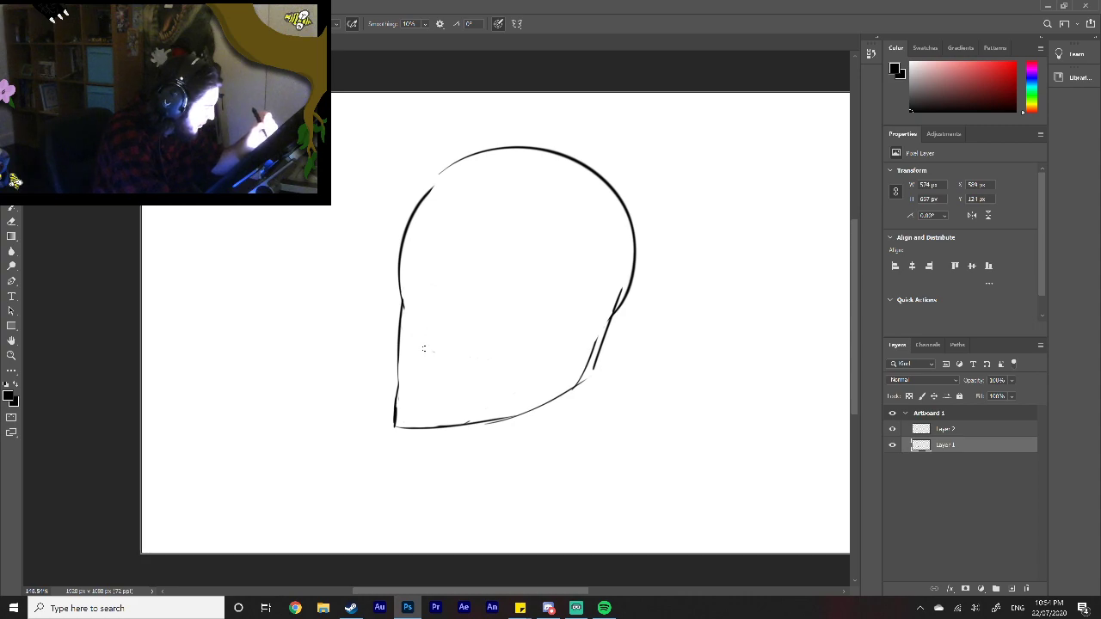
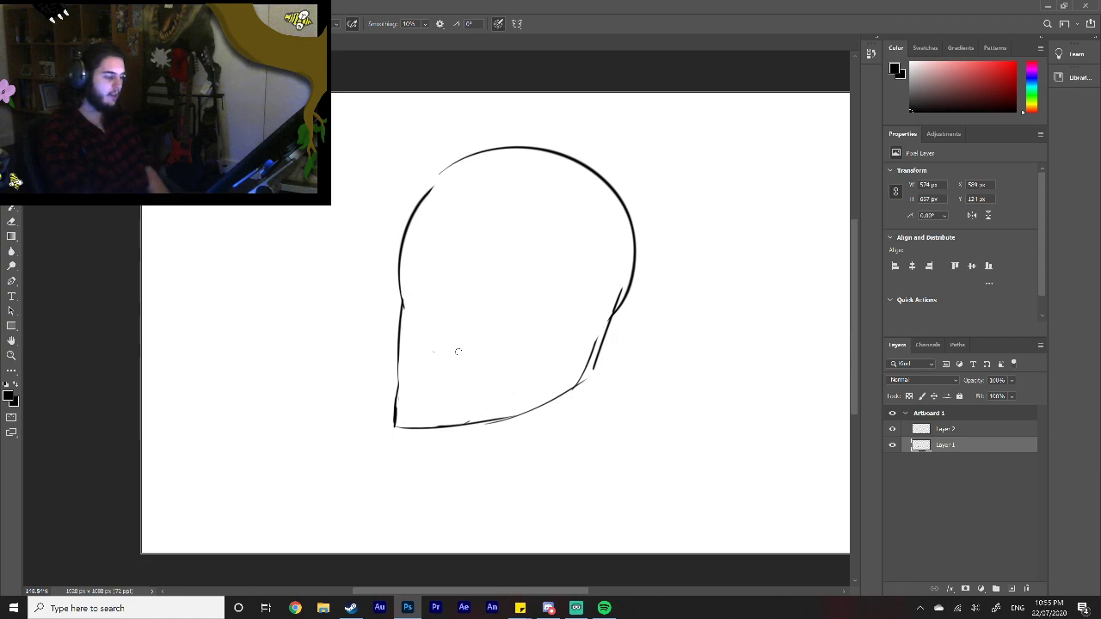
# Step: Switch to Chrome and search Google for "german philopsopher of language"
pyautogui.click(300, 600)
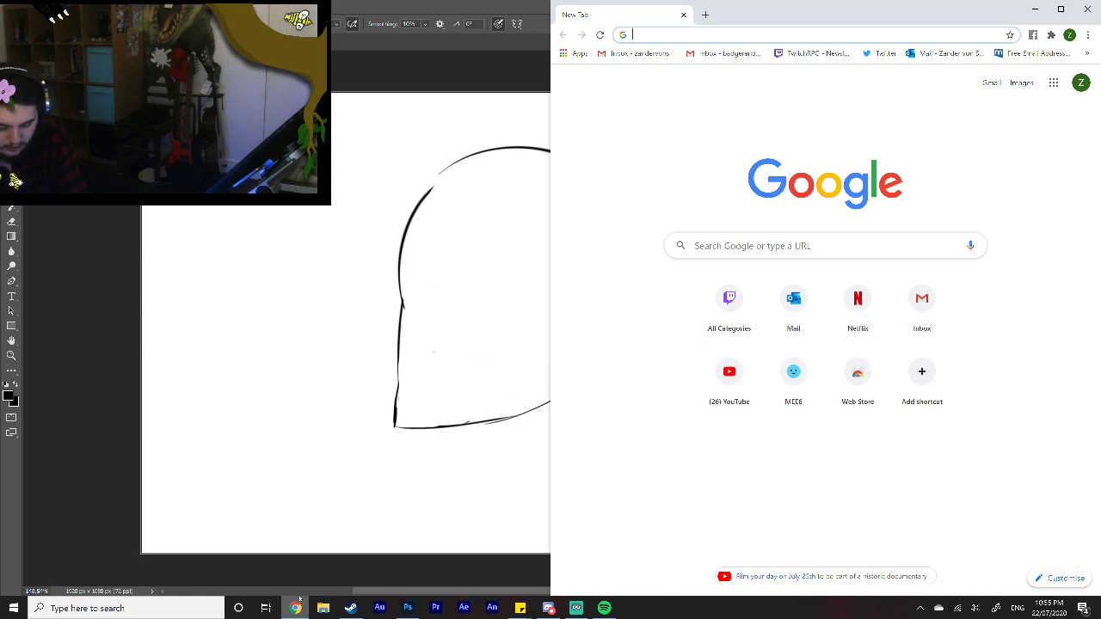
pyautogui.write('german ')
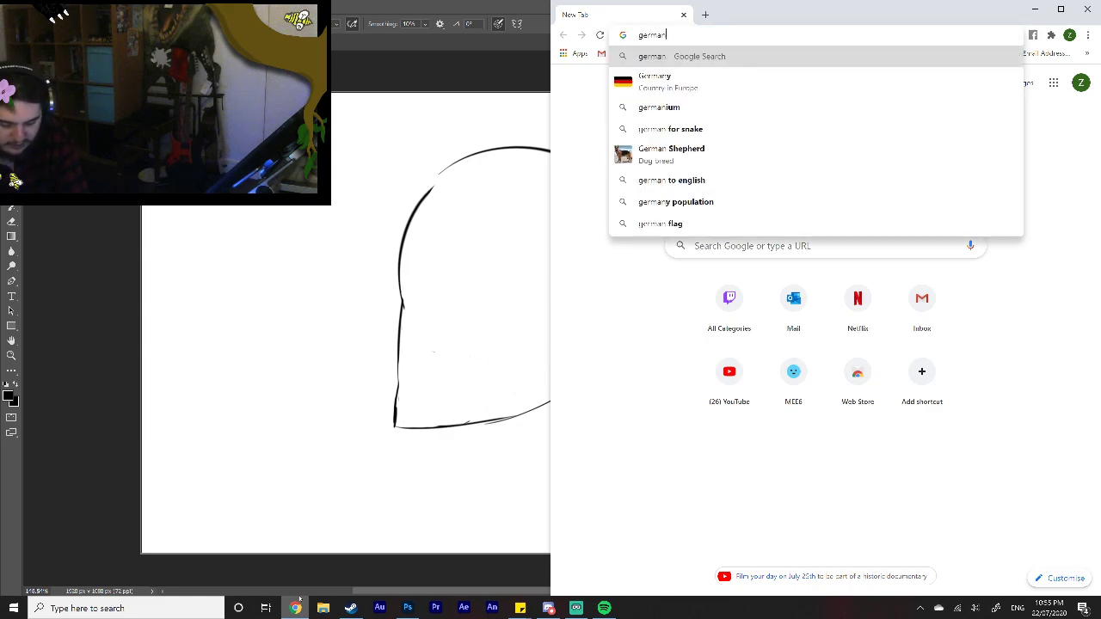
pyautogui.write('philop')
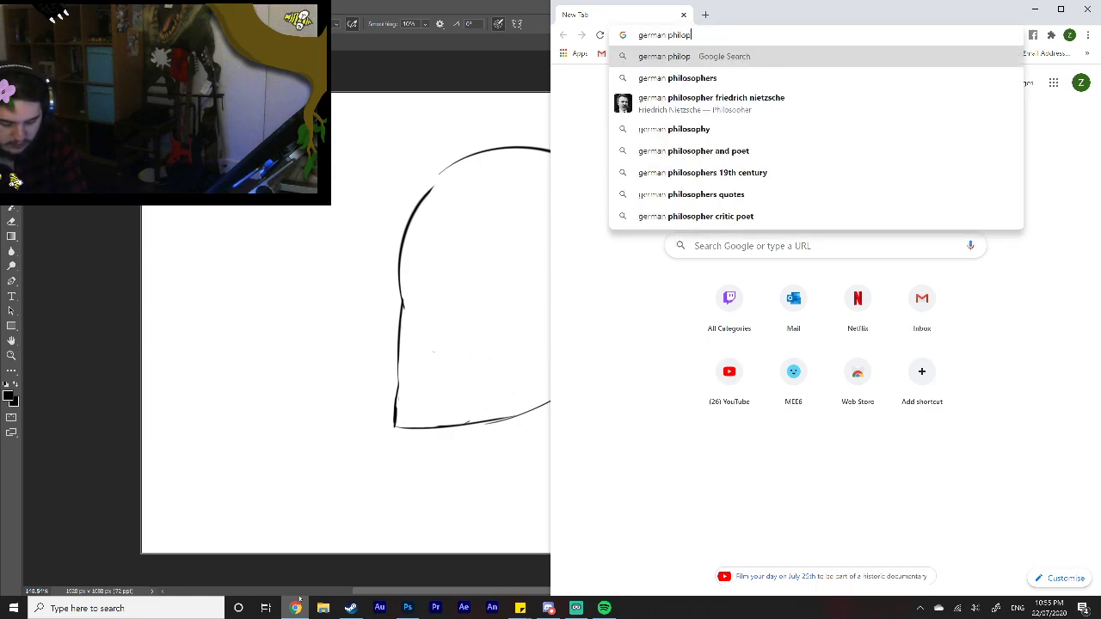
pyautogui.write('sopher of l')
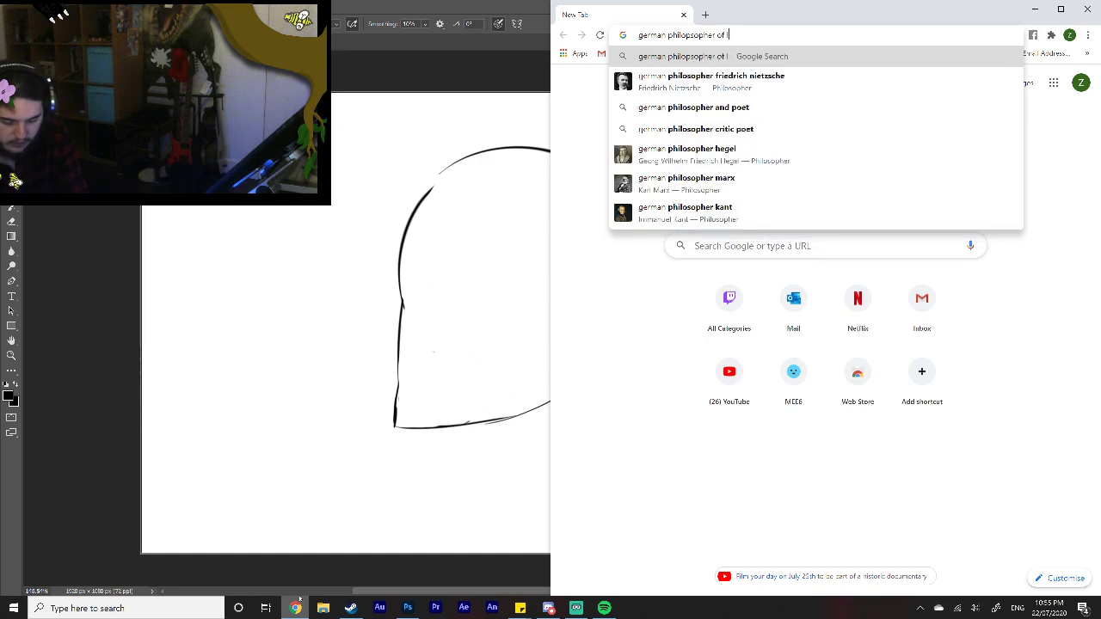
pyautogui.write('anguage')
pyautogui.press('Return')
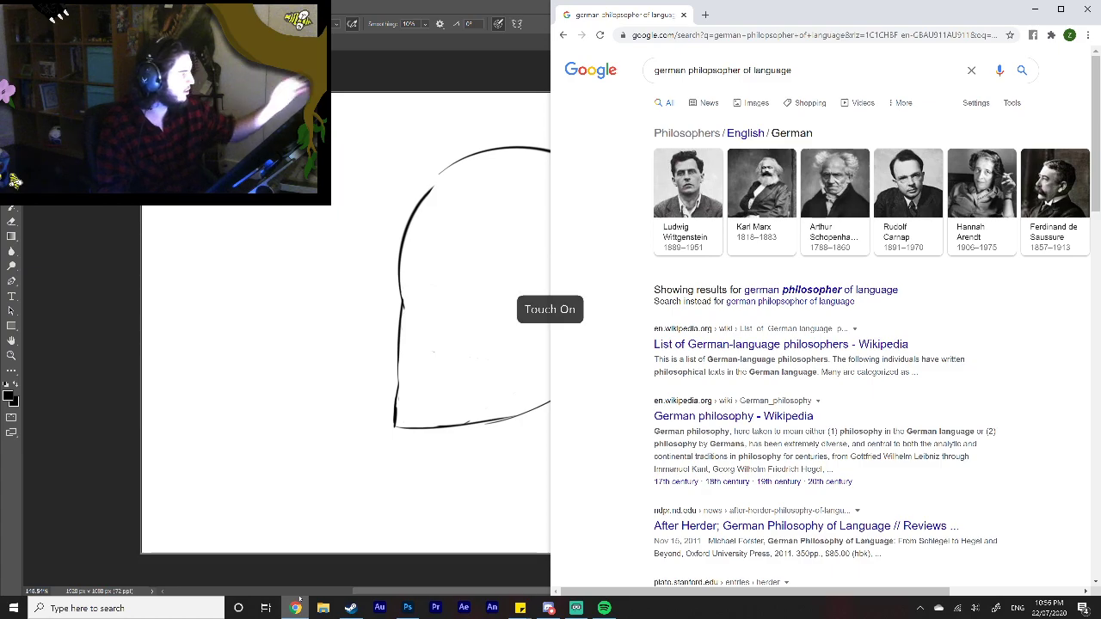
# Step: Open Ludwig Wittgenstein's Wikipedia article from the search results, look at his portrait, and return to Photoshop
pyautogui.click(688, 198)
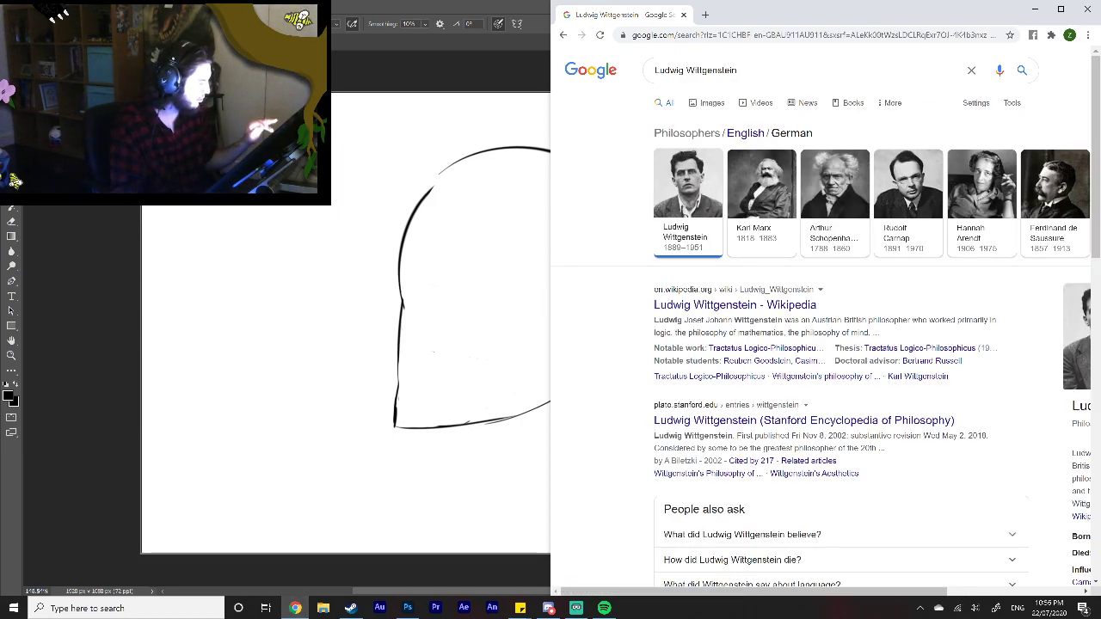
pyautogui.hscroll(2, 820, 344)
pyautogui.hscroll(-2, 820, 344)
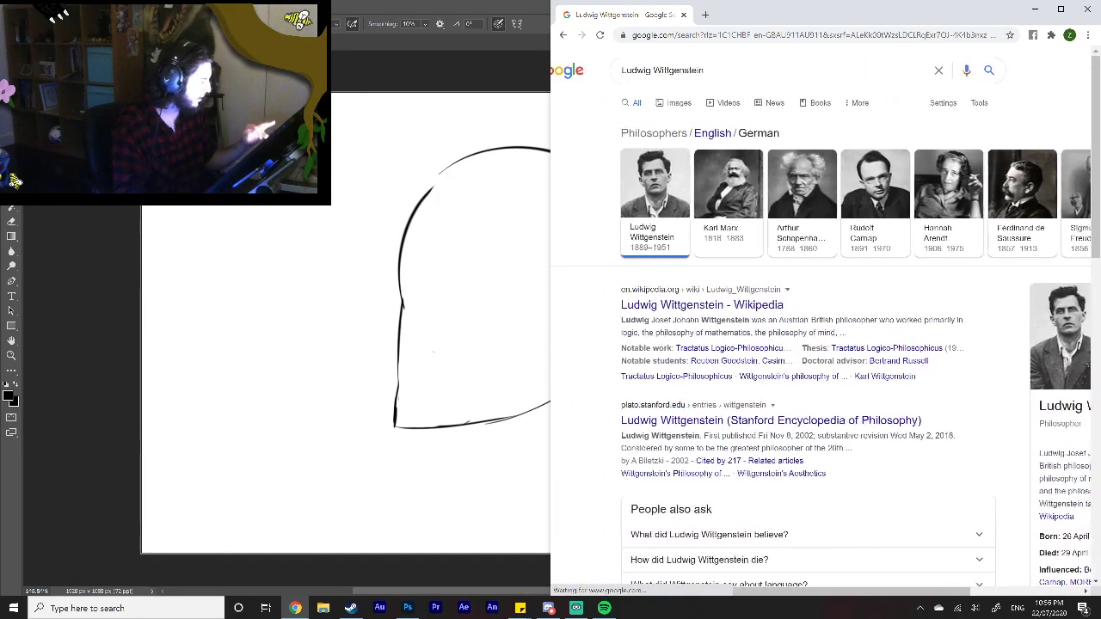
pyautogui.hscroll(-1, 820, 344)
pyautogui.click(734, 304)
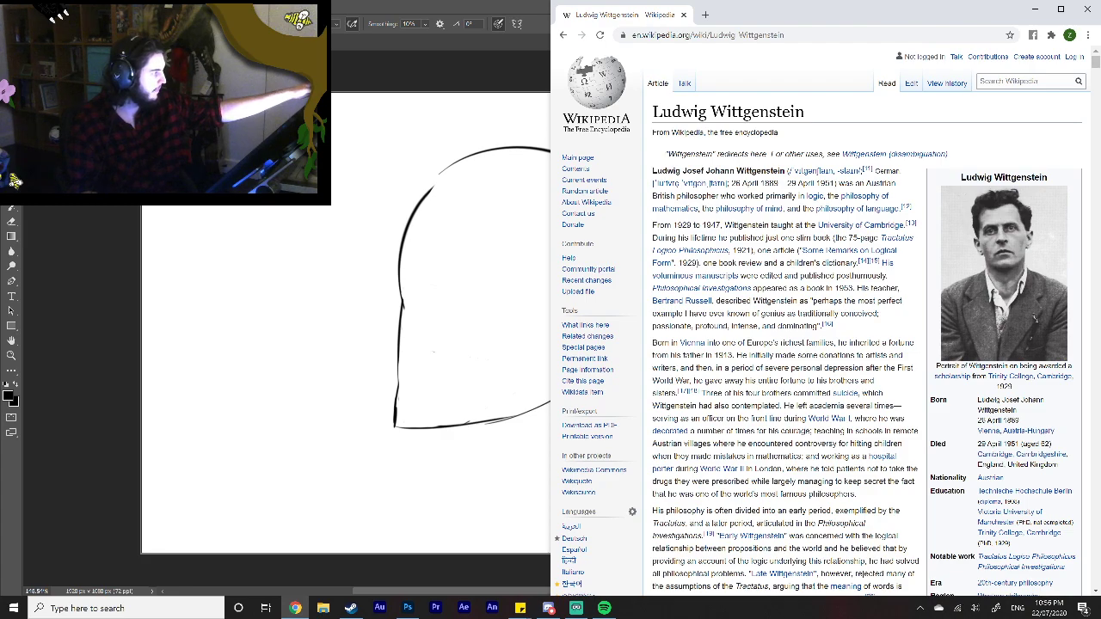
pyautogui.click(1035, 8)
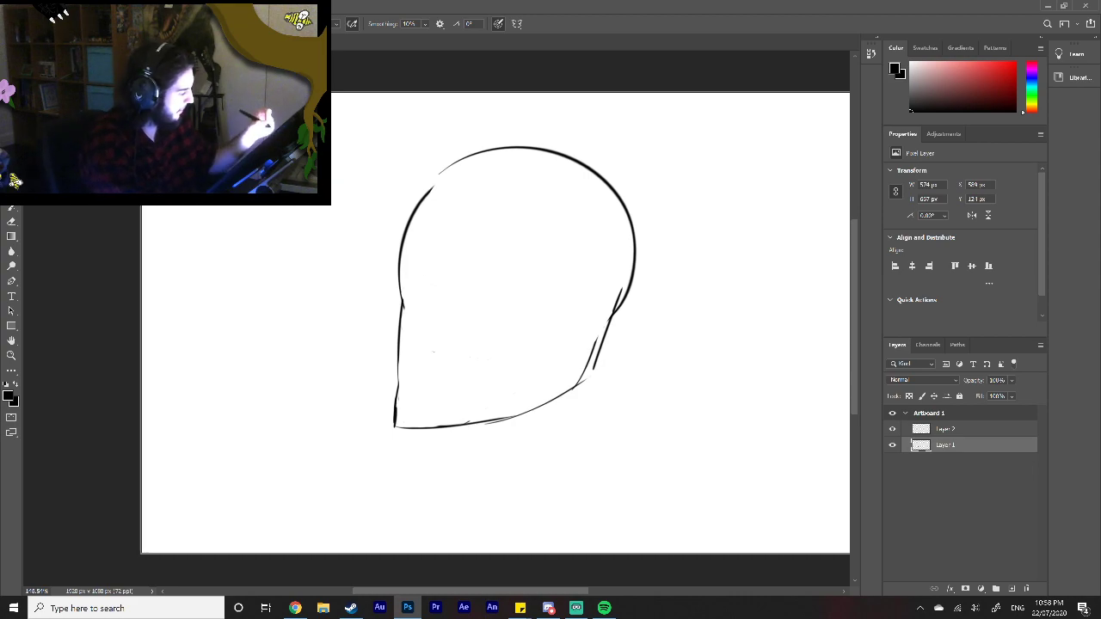
# Step: Clean up the strokes at the front of the face and replace the pointed chin corner with a rounded jaw curve
pyautogui.moveTo(403, 286); pyautogui.dragTo(427, 299)
pyautogui.moveTo(501, 288)
pyautogui.mouseDown()
pyautogui.moveTo(465, 310)
pyautogui.moveTo(507, 294)
pyautogui.moveTo(506, 311)
pyautogui.moveTo(489, 275)
pyautogui.moveTo(465, 315)
pyautogui.moveTo(432, 281)
pyautogui.moveTo(417, 298)
pyautogui.moveTo(413, 278)
pyautogui.mouseUp()
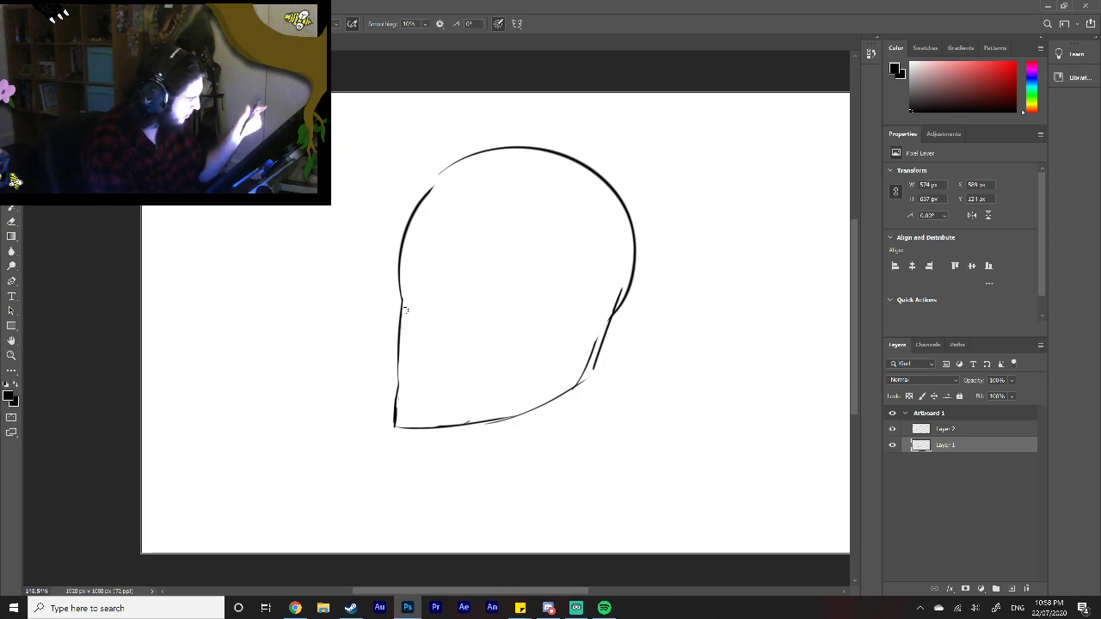
pyautogui.moveTo(399, 339)
pyautogui.mouseDown()
pyautogui.moveTo(424, 409)
pyautogui.moveTo(464, 423)
pyautogui.mouseUp()
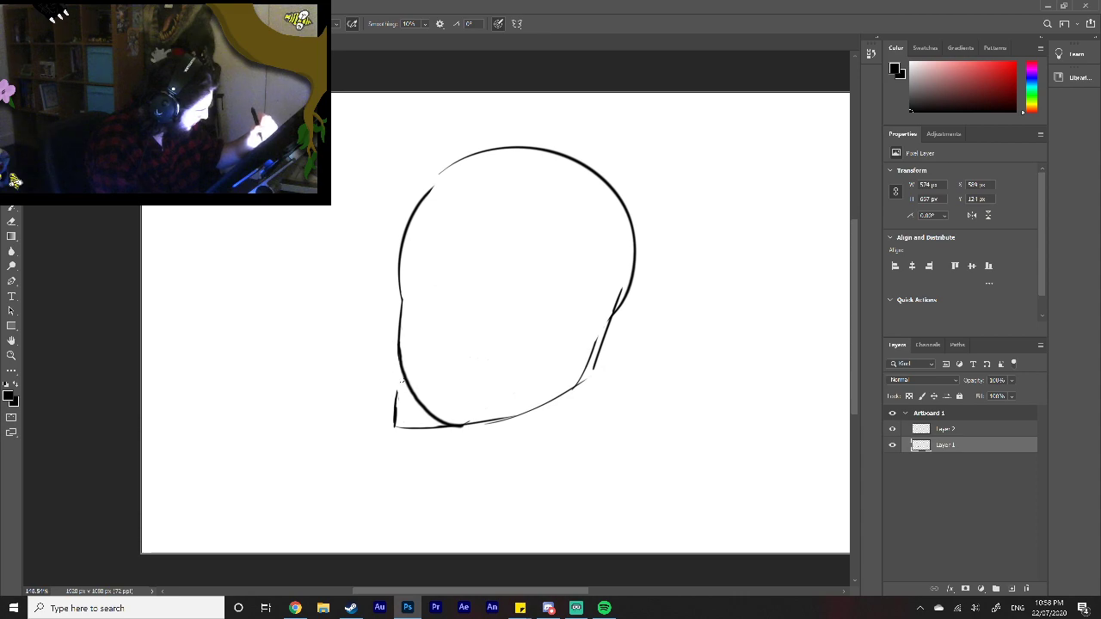
pyautogui.moveTo(399, 404)
pyautogui.mouseDown()
pyautogui.moveTo(402, 441)
pyautogui.moveTo(445, 433)
pyautogui.mouseUp()
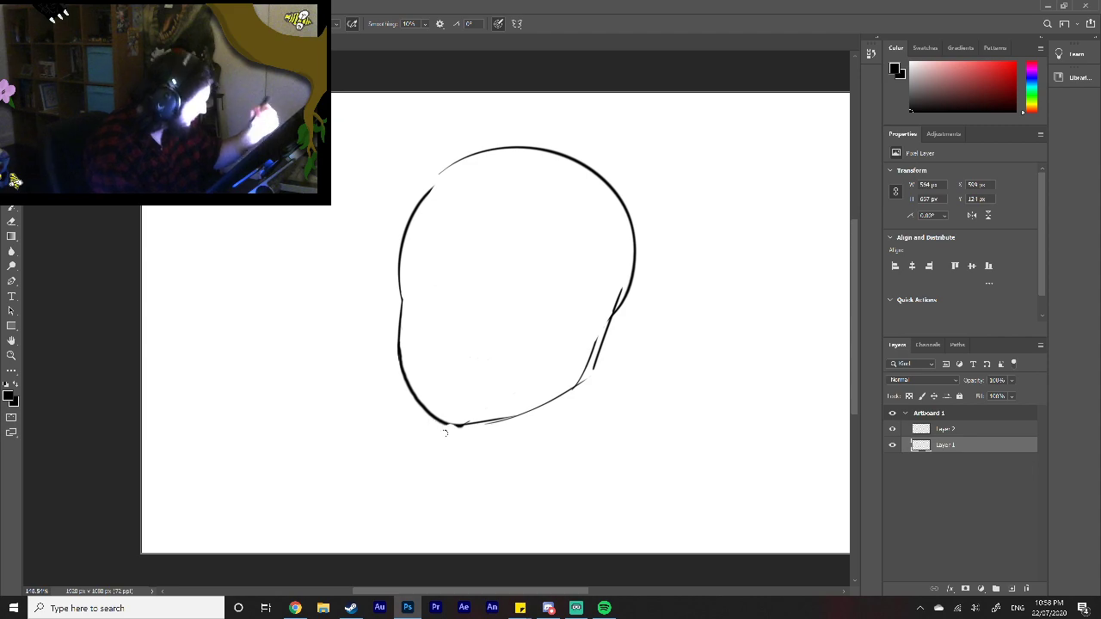
# Step: Try re-inking the front jaw curve with adjusted brush settings, and undo the stroke
pyautogui.rightClick(445, 433)
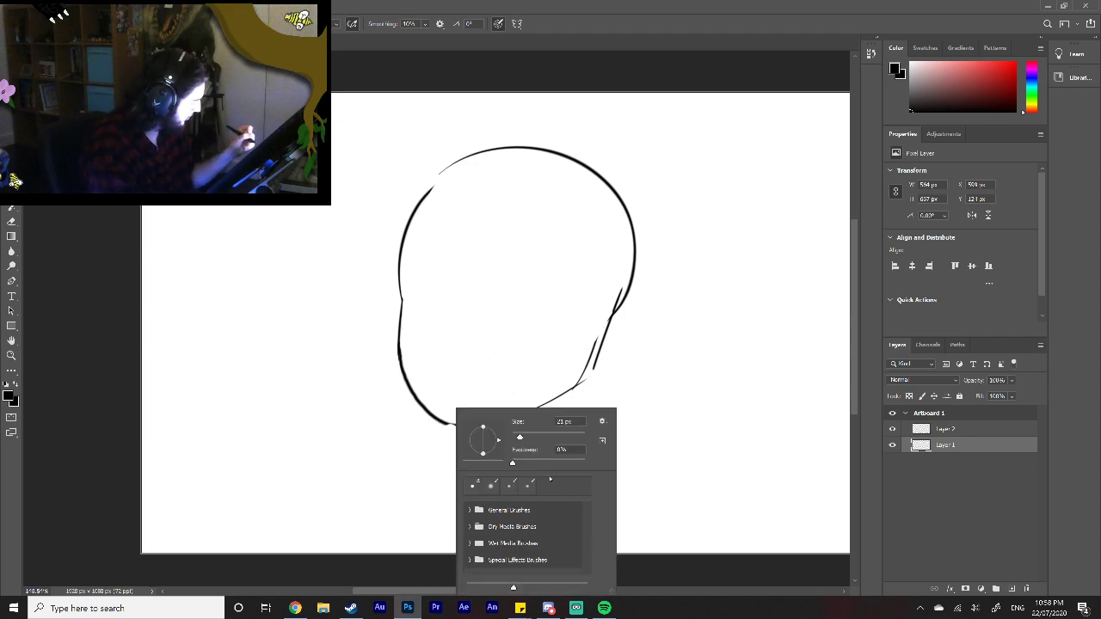
pyautogui.press('Tab')
pyautogui.press('Return')
pyautogui.moveTo(399, 344)
pyautogui.mouseDown()
pyautogui.moveTo(419, 399)
pyautogui.moveTo(447, 431)
pyautogui.mouseUp()
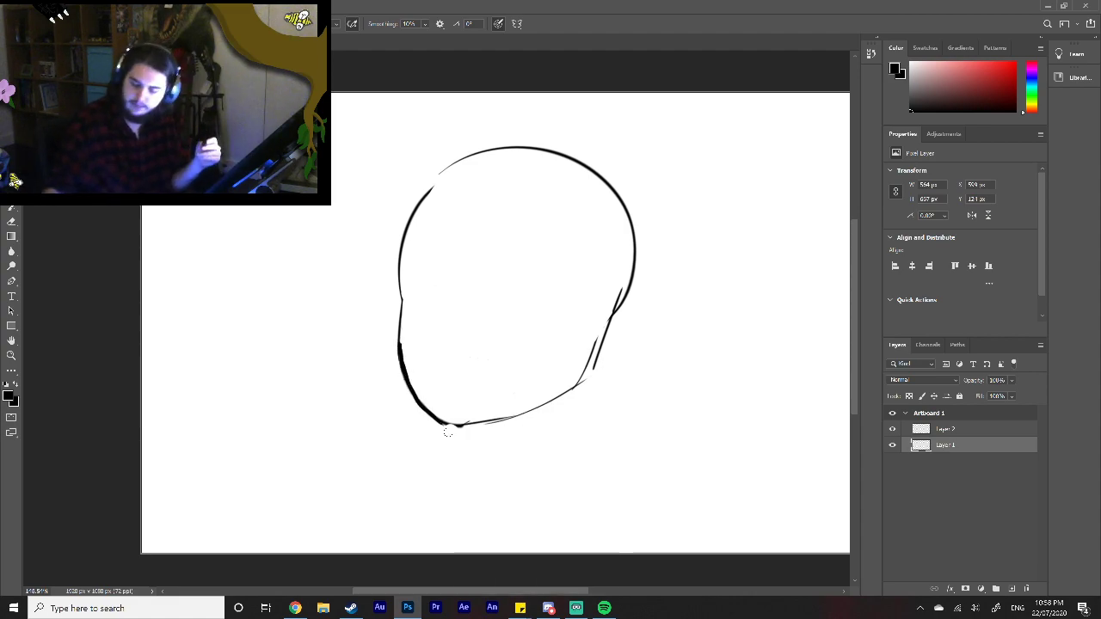
pyautogui.hotkey('ctrl', 'z')
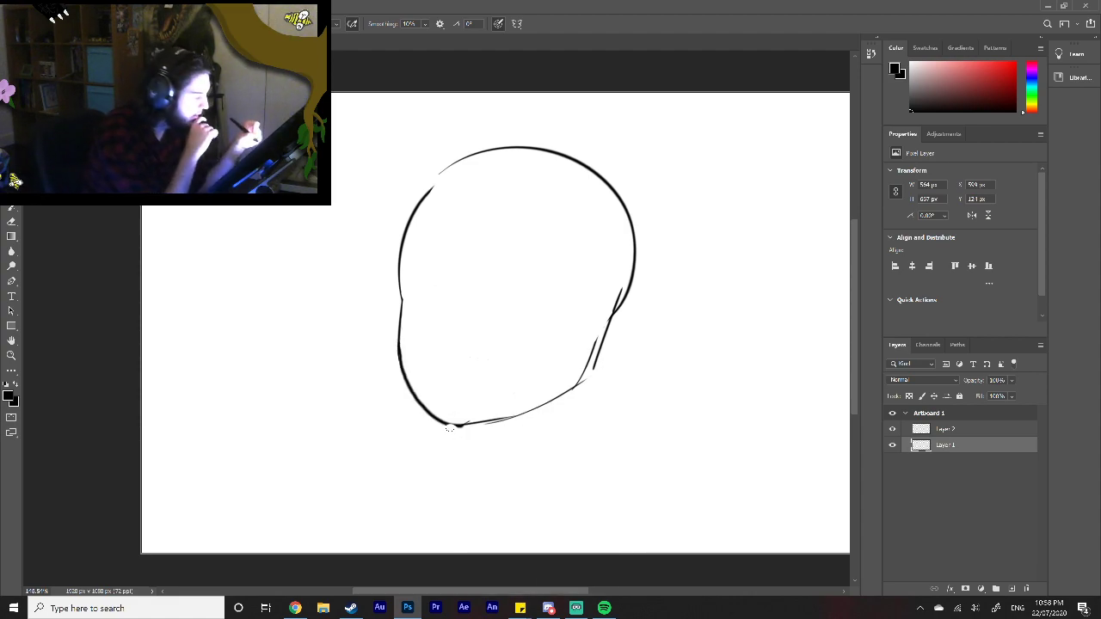
# Step: Set the brush hardness to 47% and thicken the outline around the chin and along the underside of the jaw
pyautogui.rightClick(447, 432)
pyautogui.click(542, 462)
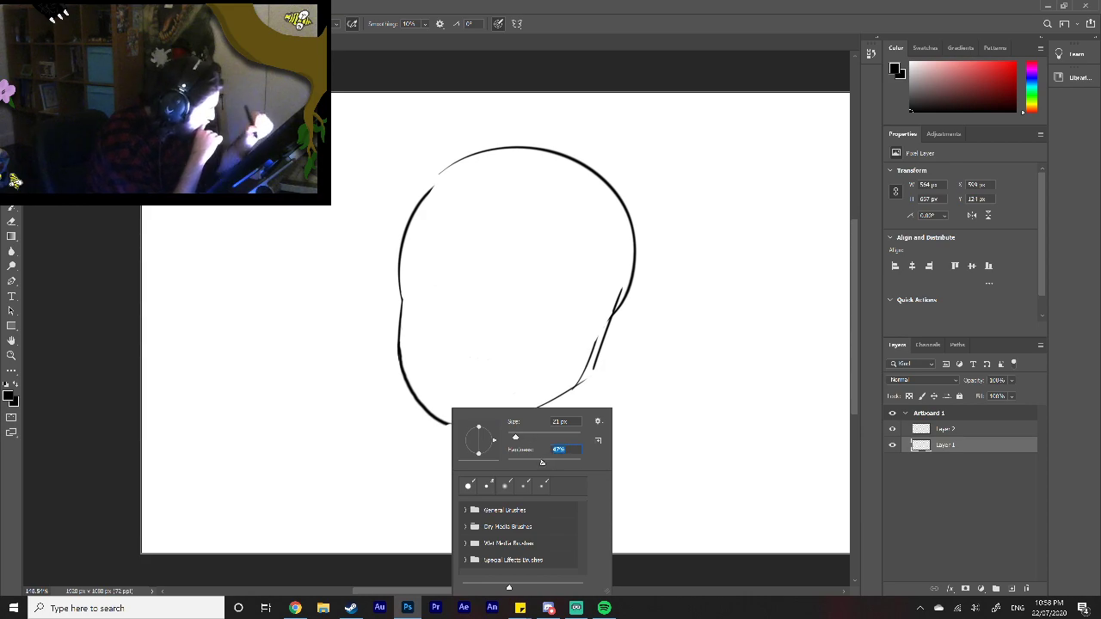
pyautogui.moveTo(433, 417)
pyautogui.mouseDown()
pyautogui.moveTo(459, 428)
pyautogui.moveTo(440, 421)
pyautogui.moveTo(515, 414)
pyautogui.mouseUp()
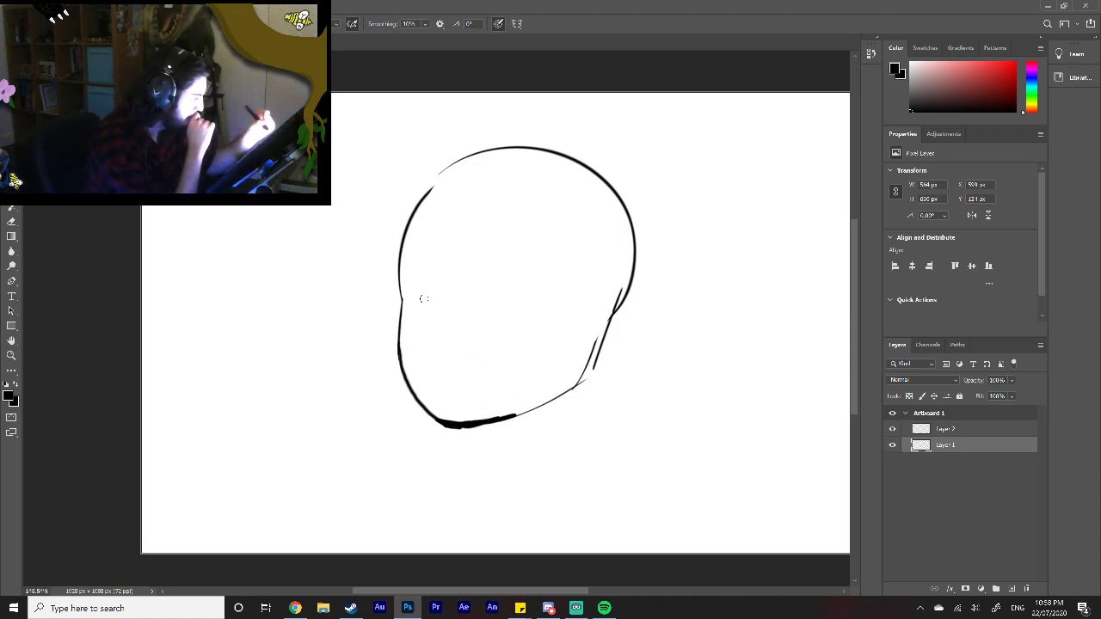
# Step: Try a small rounded eye socket against the front edge of the face, and undo its strokes
pyautogui.moveTo(402, 295)
pyautogui.mouseDown()
pyautogui.moveTo(433, 290)
pyautogui.moveTo(412, 324)
pyautogui.moveTo(433, 307)
pyautogui.mouseUp()
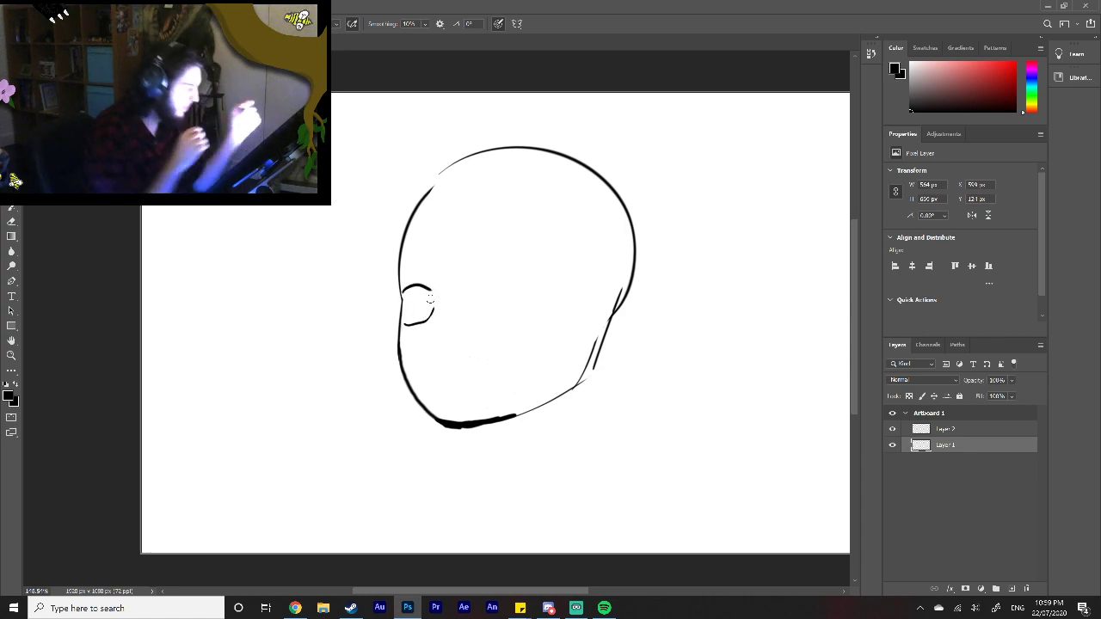
pyautogui.hotkey('ctrl', 'z')
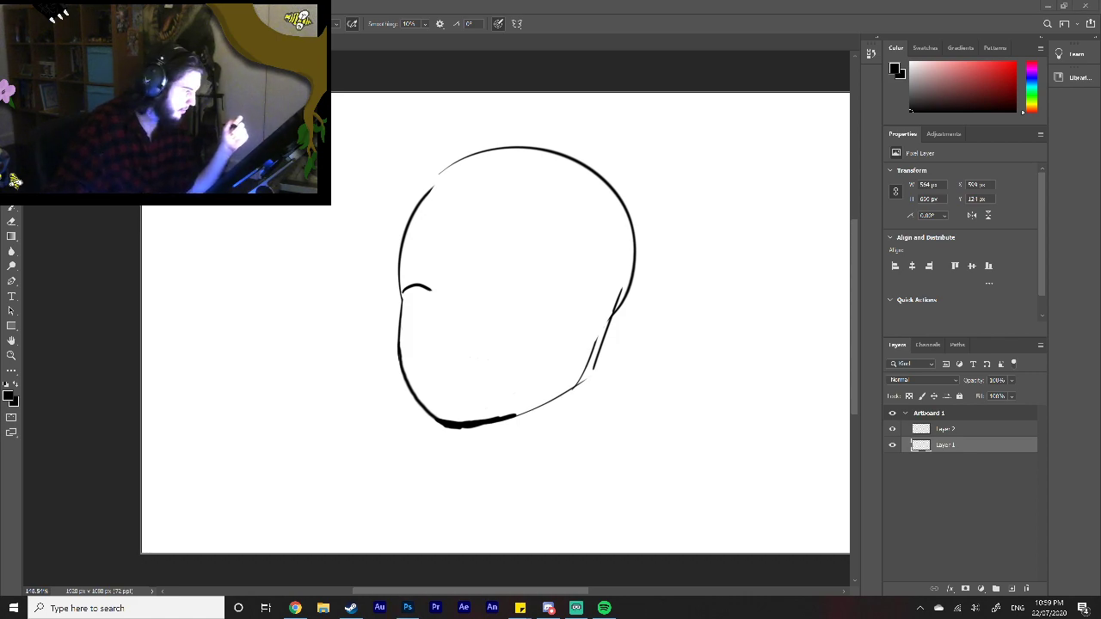
pyautogui.hotkey('ctrl', 'z')
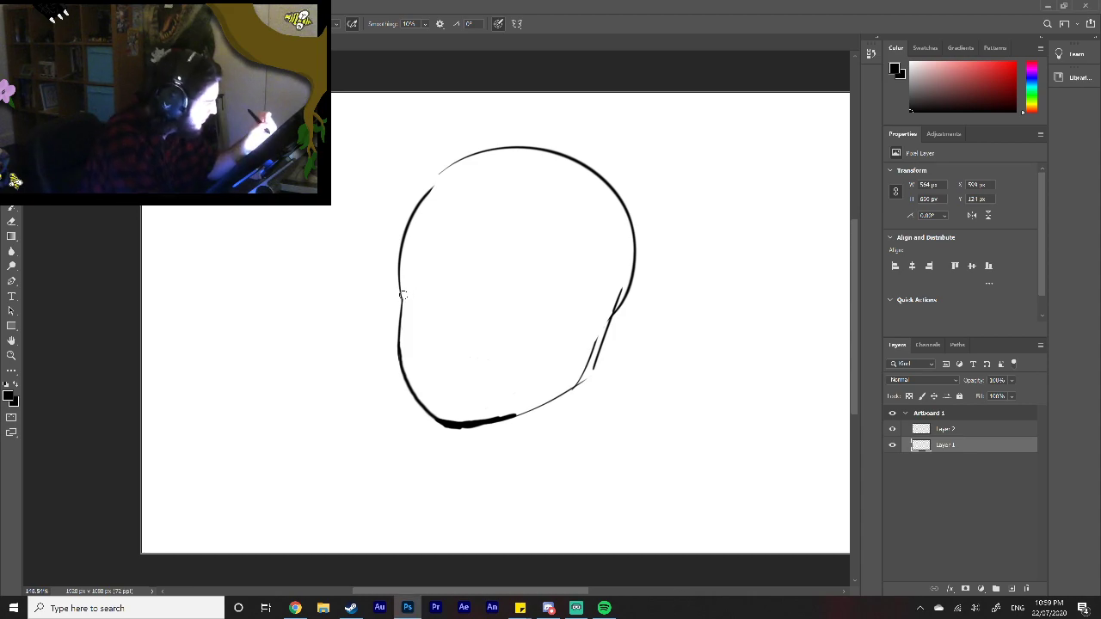
# Step: Draw two almond-shaped eyes, a small hooked nose between them and a small mouth above the chin
pyautogui.moveTo(401, 292)
pyautogui.mouseDown()
pyautogui.moveTo(441, 303)
pyautogui.moveTo(412, 321)
pyautogui.moveTo(482, 292)
pyautogui.moveTo(518, 298)
pyautogui.moveTo(493, 320)
pyautogui.moveTo(522, 299)
pyautogui.mouseUp()
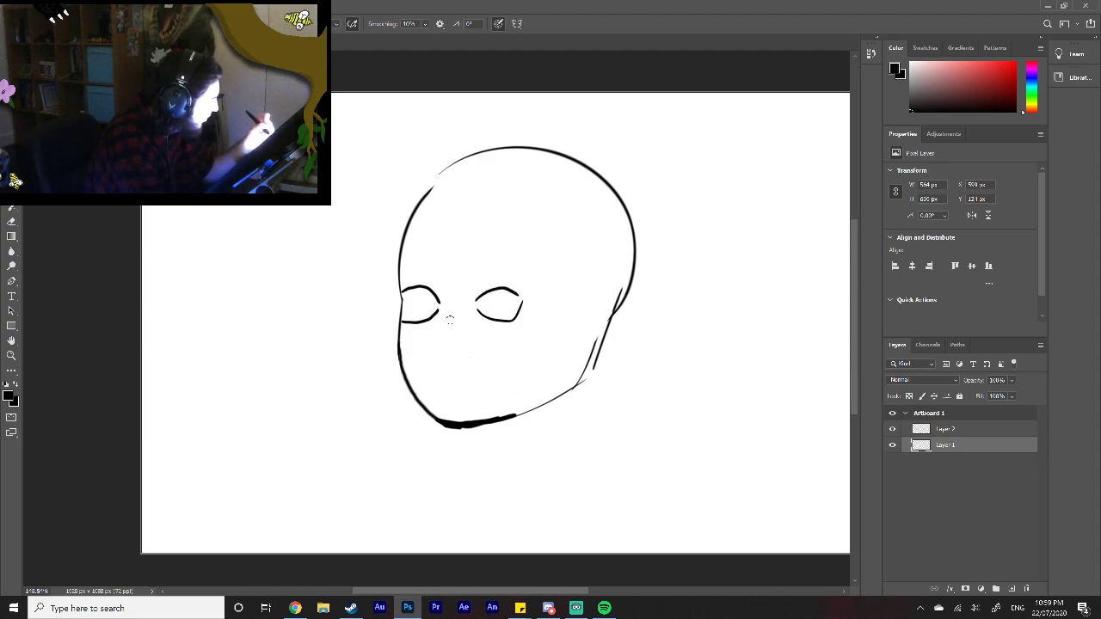
pyautogui.moveTo(447, 321); pyautogui.dragTo(465, 334)
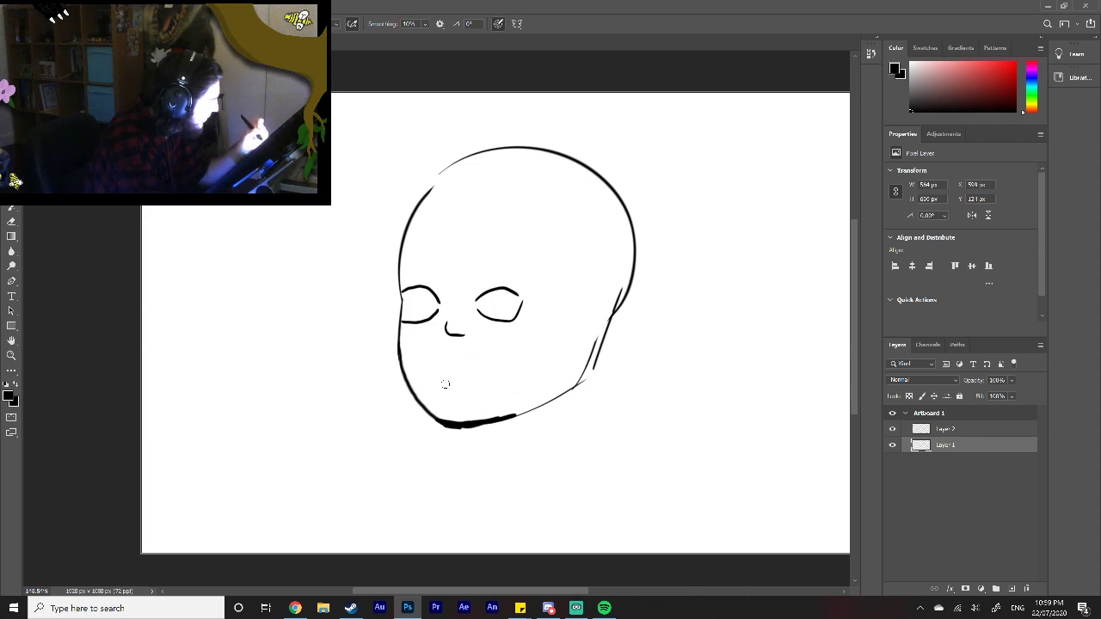
pyautogui.moveTo(445, 381); pyautogui.dragTo(465, 386)
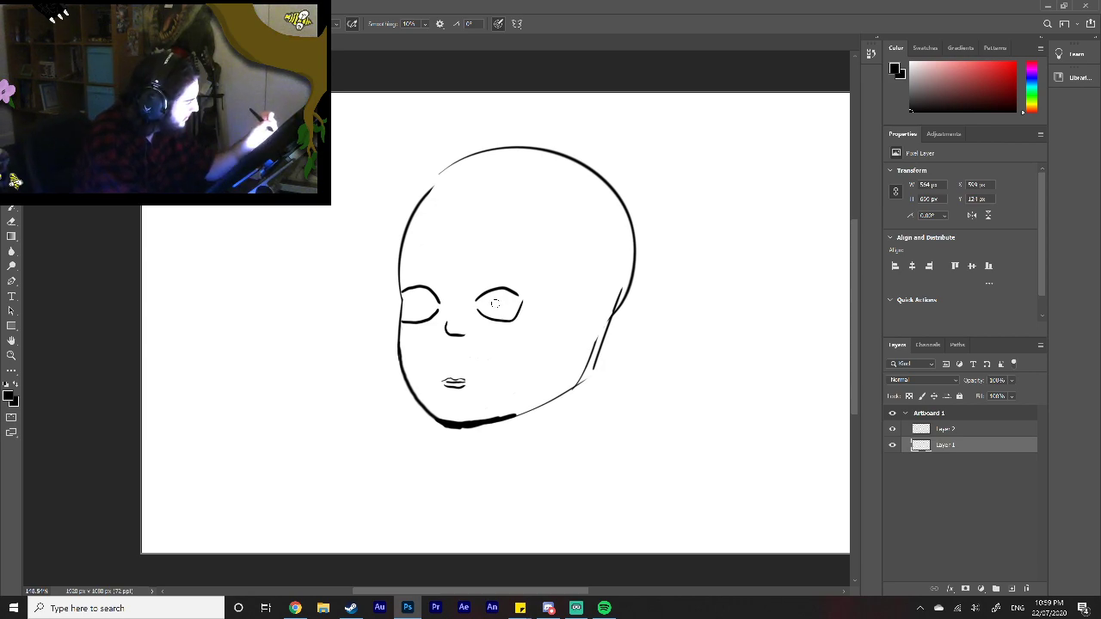
# Step: Erase both eyes, the nose and the mouth from inside the head outline
pyautogui.moveTo(476, 317); pyautogui.dragTo(514, 325)
pyautogui.moveTo(402, 327)
pyautogui.mouseDown()
pyautogui.moveTo(444, 311)
pyautogui.moveTo(513, 327)
pyautogui.moveTo(479, 291)
pyautogui.moveTo(490, 337)
pyautogui.moveTo(520, 308)
pyautogui.mouseUp()
pyautogui.moveTo(459, 334)
pyautogui.mouseDown()
pyautogui.moveTo(445, 327)
pyautogui.moveTo(440, 340)
pyautogui.moveTo(431, 315)
pyautogui.moveTo(416, 337)
pyautogui.mouseUp()
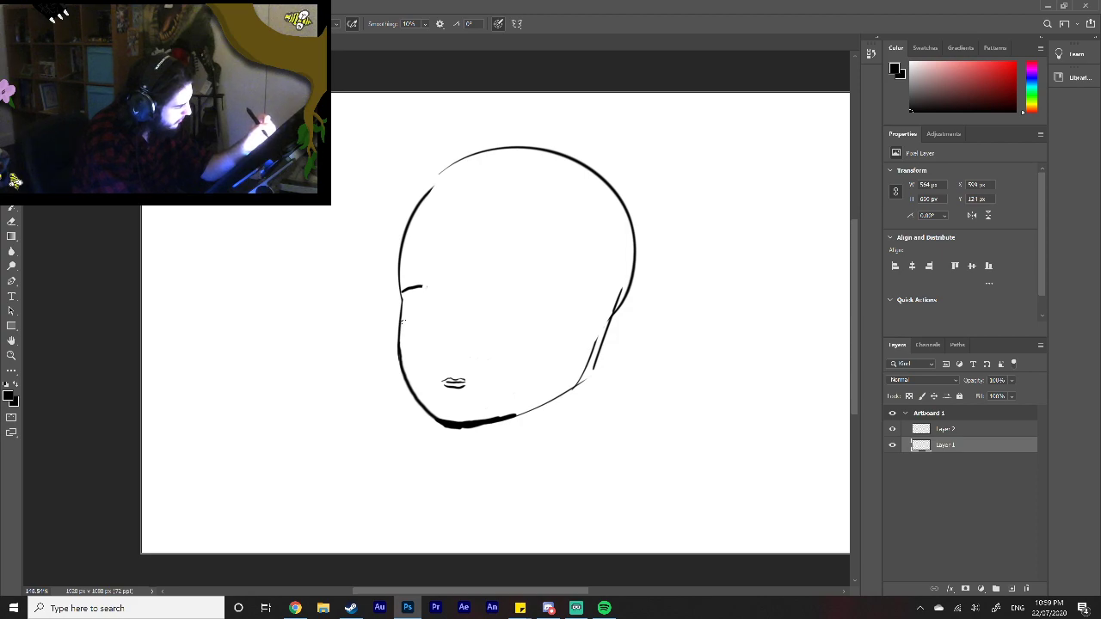
pyautogui.moveTo(410, 302)
pyautogui.mouseDown()
pyautogui.moveTo(405, 287)
pyautogui.moveTo(437, 290)
pyautogui.mouseUp()
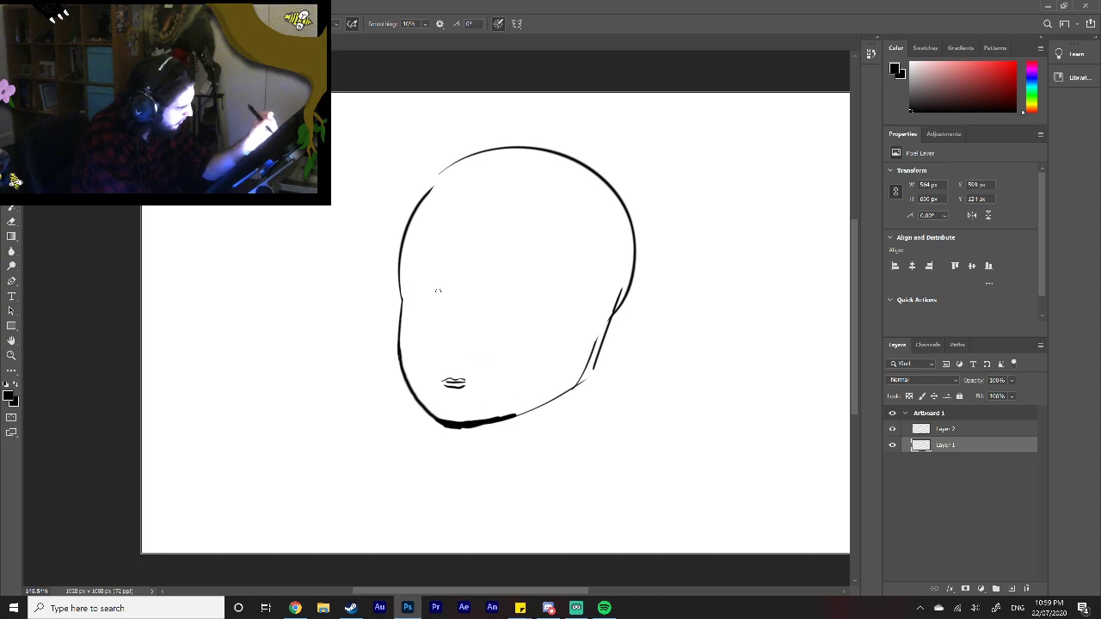
pyautogui.moveTo(442, 381)
pyautogui.mouseDown()
pyautogui.moveTo(453, 392)
pyautogui.moveTo(467, 386)
pyautogui.mouseUp()
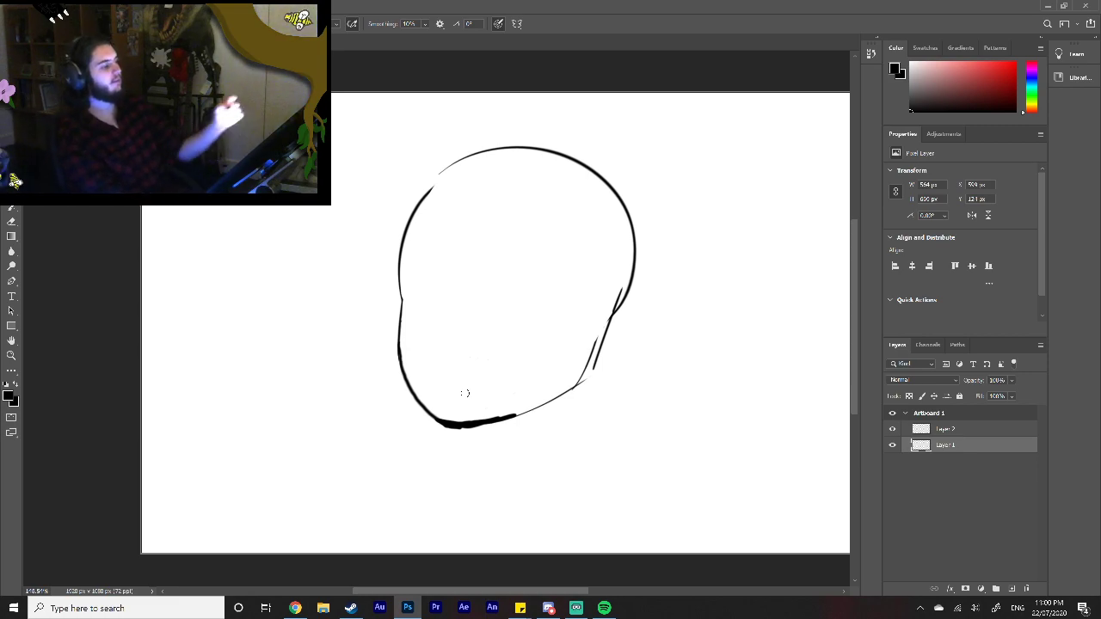
# Step: Close the gap in the upper front of the cranium outline and erase the doubled strokes at the back of the jaw
pyautogui.moveTo(430, 193); pyautogui.dragTo(444, 170)
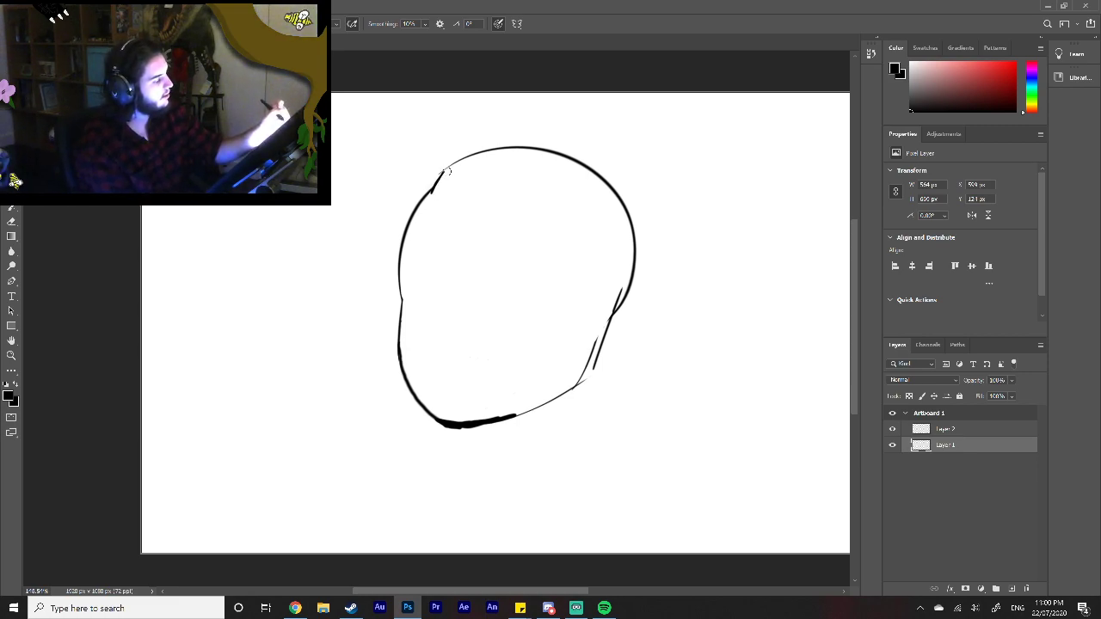
pyautogui.hotkey('ctrl', 'z')
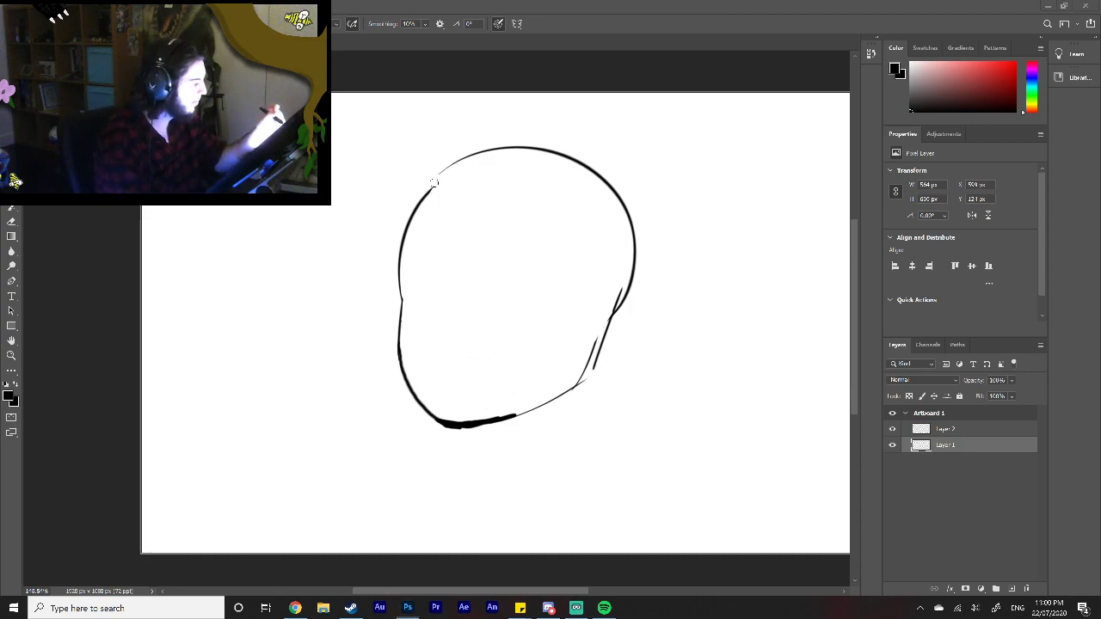
pyautogui.moveTo(431, 191); pyautogui.dragTo(468, 156)
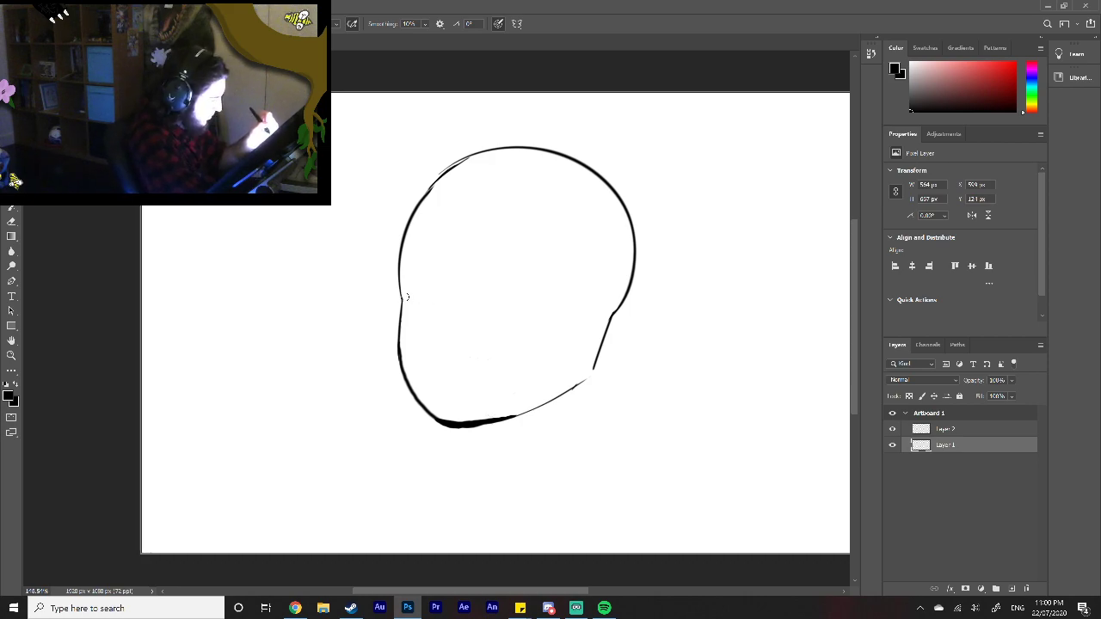
# Step: Try a single rounded eye at the front of the cleaned head outline, and undo it
pyautogui.moveTo(405, 298); pyautogui.dragTo(435, 303)
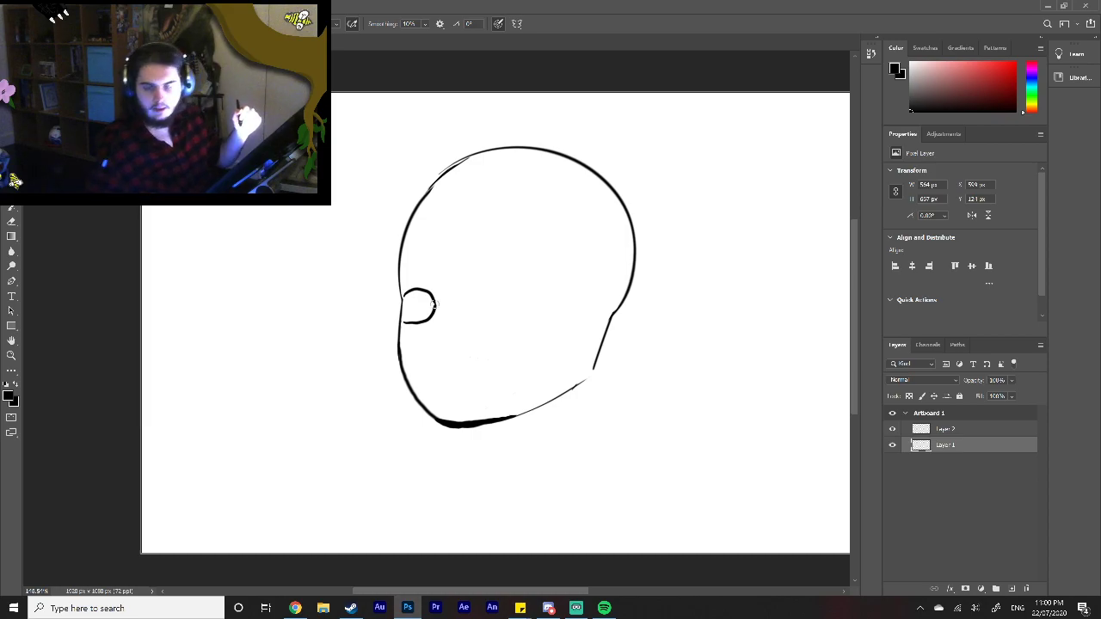
pyautogui.hotkey('ctrl', 'z')
pyautogui.hotkey('ctrl', 'z')
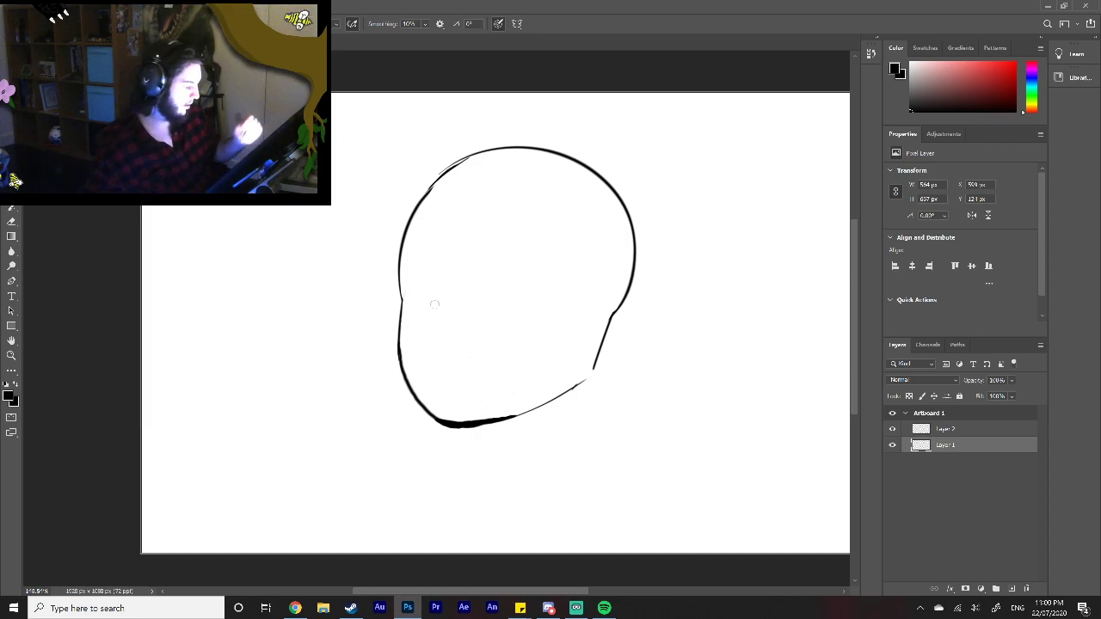
# Step: Switch to Chrome and search the web for "female face reference" in a new tab
pyautogui.hotkey('alt', 'Tab')
pyautogui.hotkey('ctrl', 't')
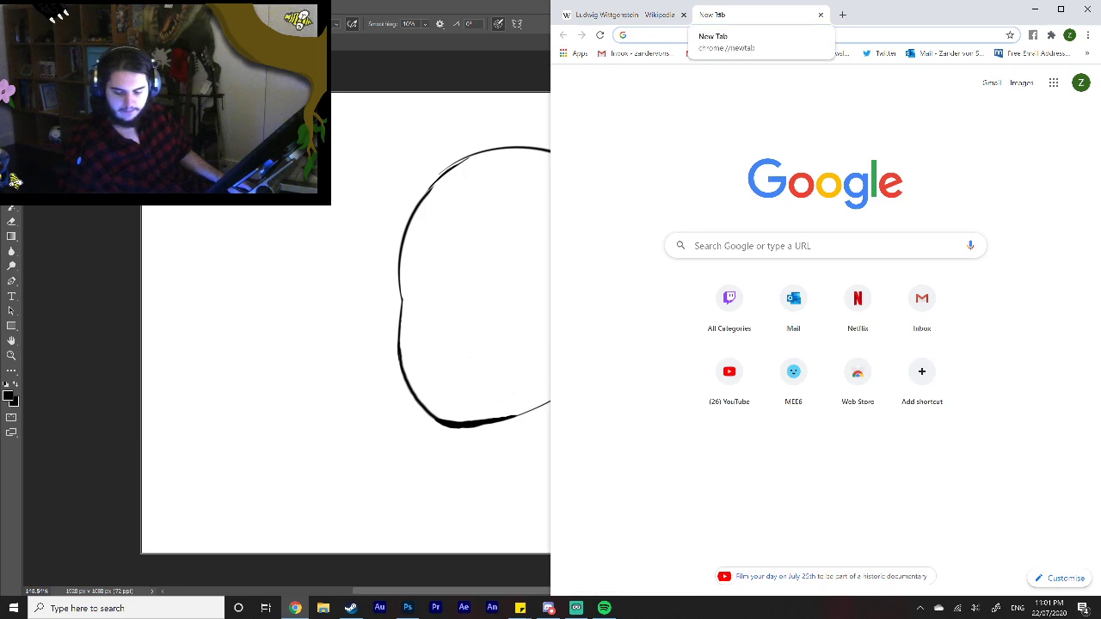
pyautogui.write('fem')
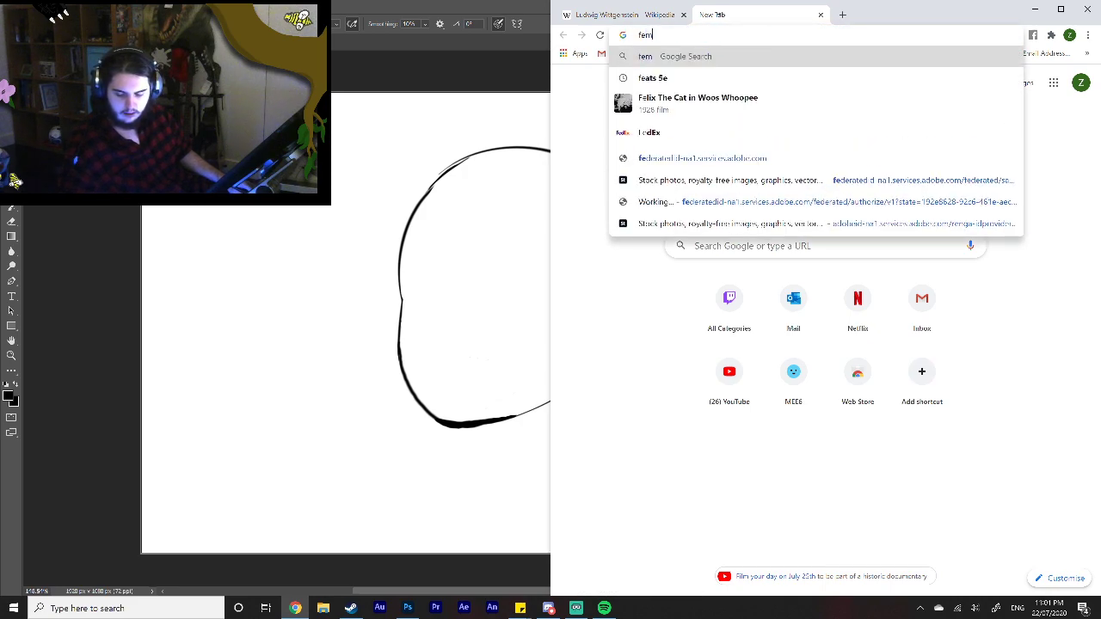
pyautogui.write('ale')
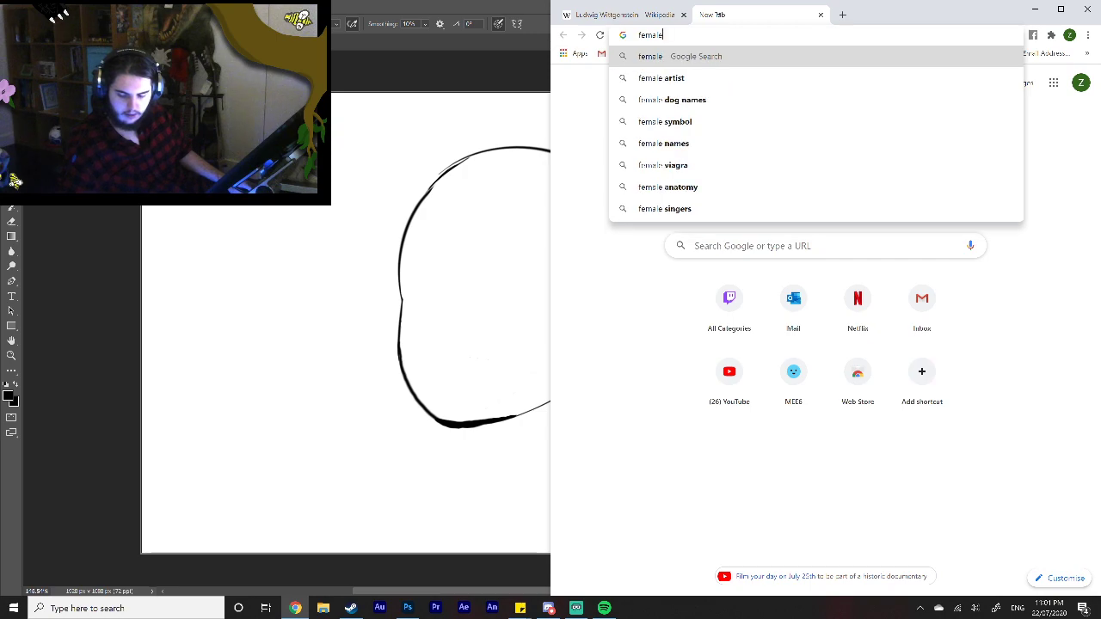
pyautogui.write(' face')
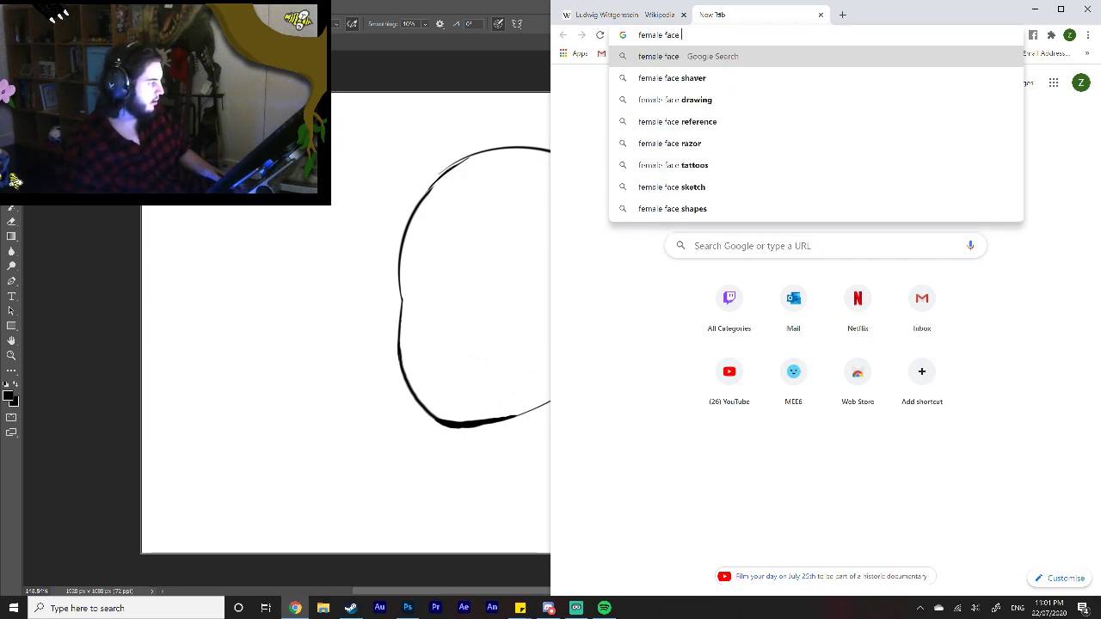
pyautogui.press('Down')
pyautogui.press('Down')
pyautogui.press('Down')
pyautogui.press('Return')
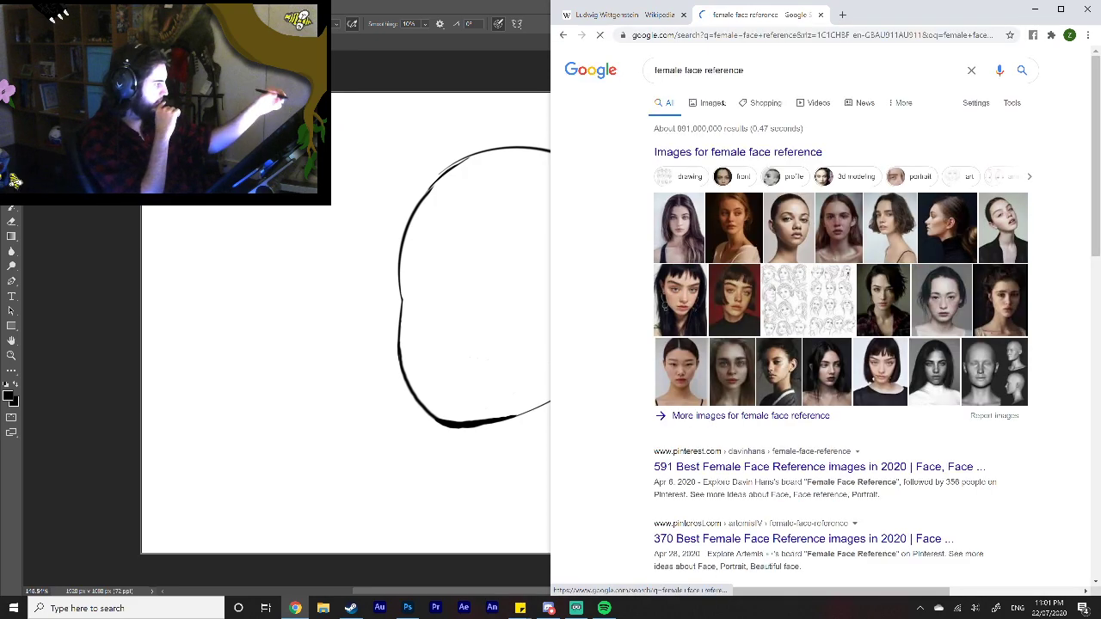
# Step: Preview the "24 Ideas For Drawing Faces Reference Female" sketch among the image results, and return to Photoshop
pyautogui.click(713, 102)
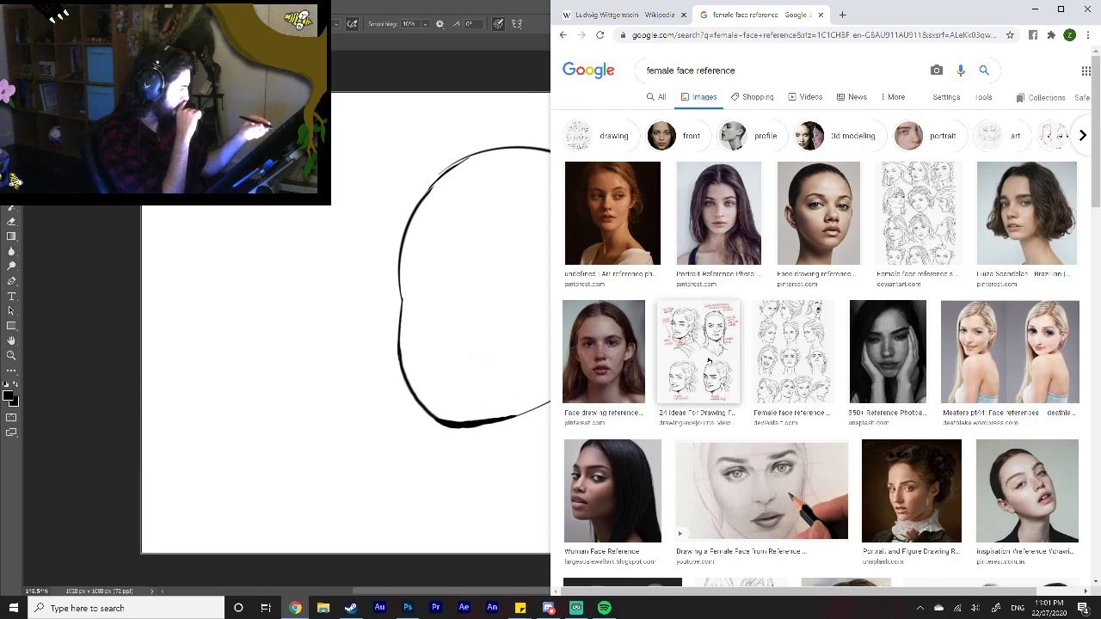
pyautogui.click(712, 364)
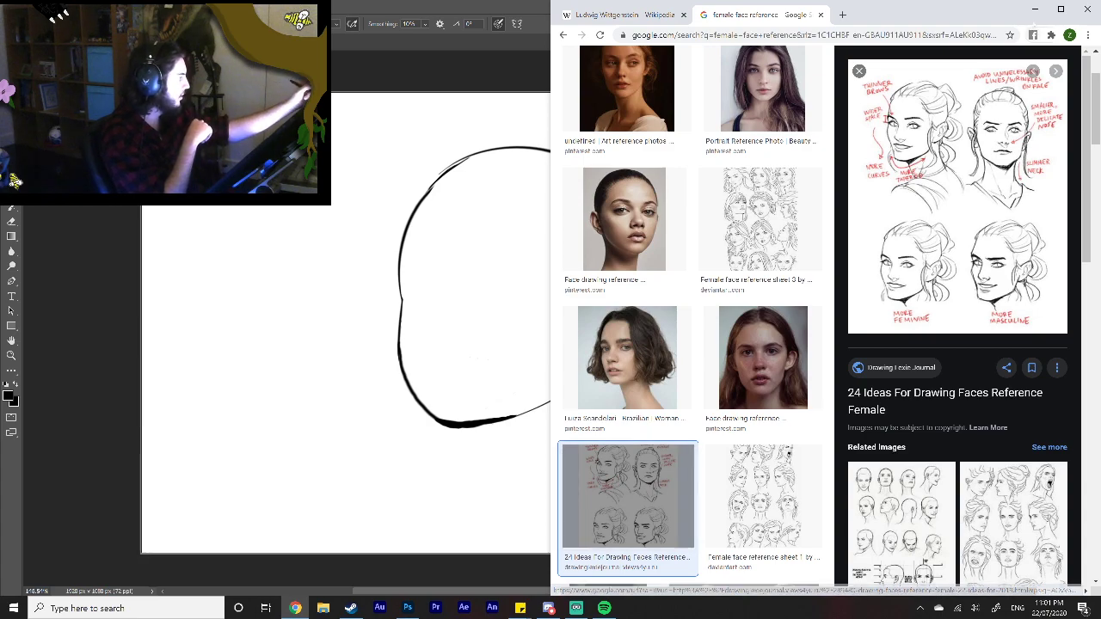
pyautogui.click(1035, 10)
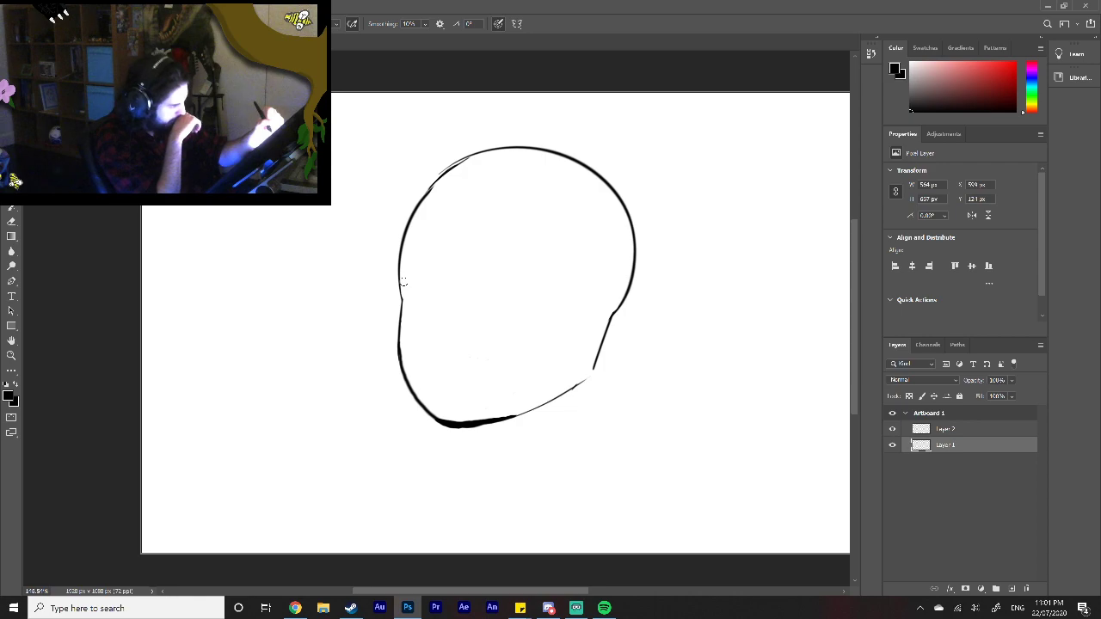
# Step: Try outlined eyes at the front edge and in the middle of the face, and erase them both
pyautogui.moveTo(402, 276)
pyautogui.mouseDown()
pyautogui.moveTo(421, 286)
pyautogui.moveTo(412, 301)
pyautogui.moveTo(435, 291)
pyautogui.mouseUp()
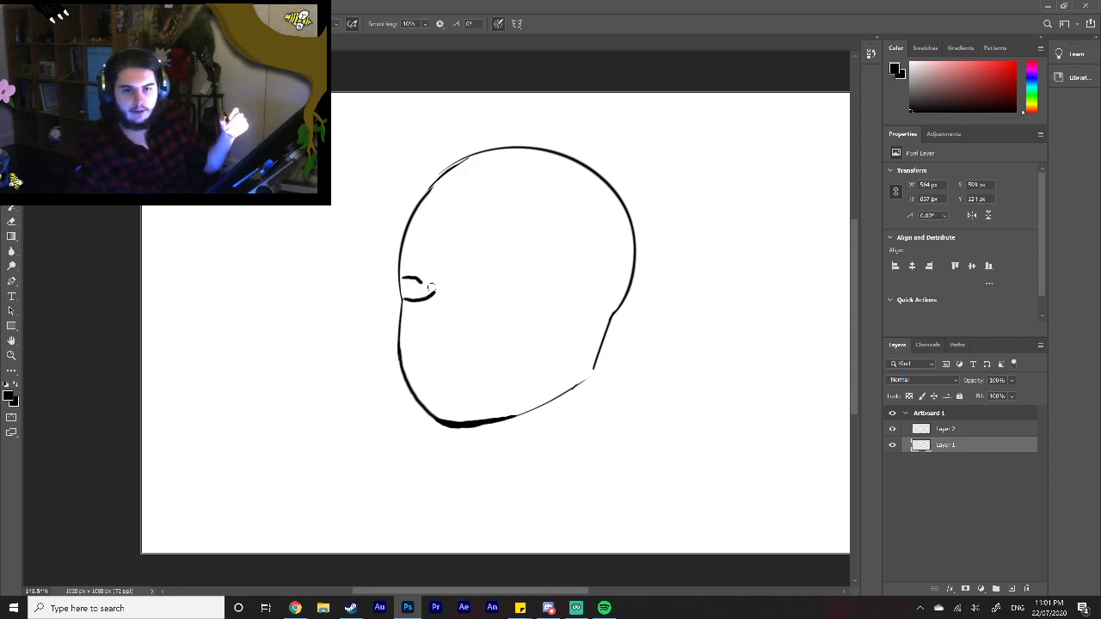
pyautogui.hotkey('ctrl', 'z')
pyautogui.hotkey('ctrl', 'z')
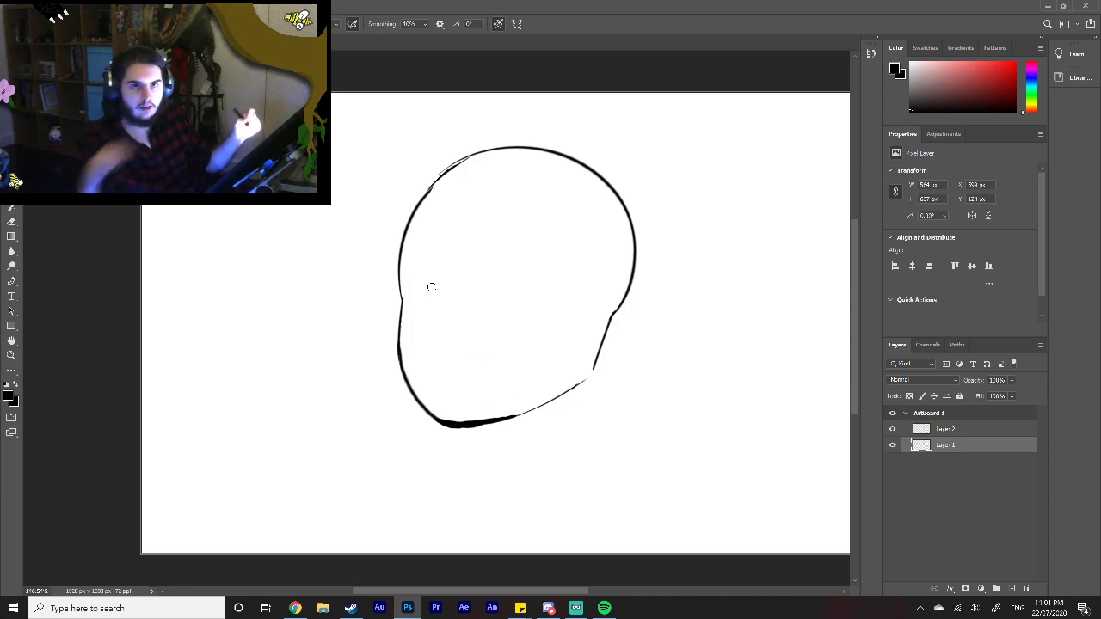
pyautogui.moveTo(401, 281); pyautogui.dragTo(430, 292)
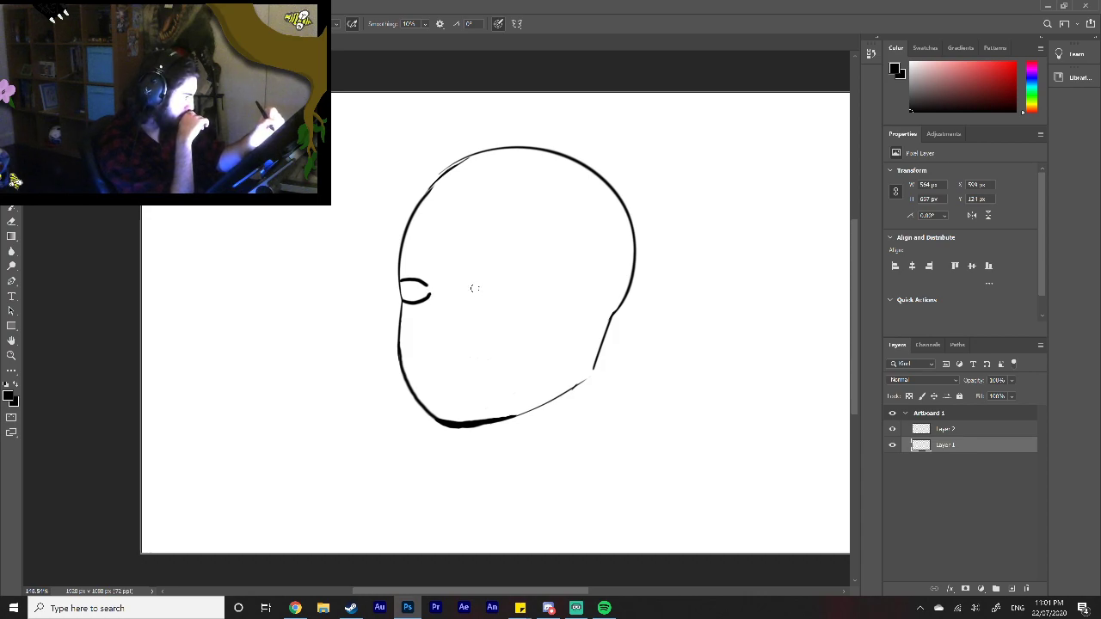
pyautogui.moveTo(468, 291)
pyautogui.mouseDown()
pyautogui.moveTo(498, 284)
pyautogui.moveTo(504, 302)
pyautogui.moveTo(507, 289)
pyautogui.mouseUp()
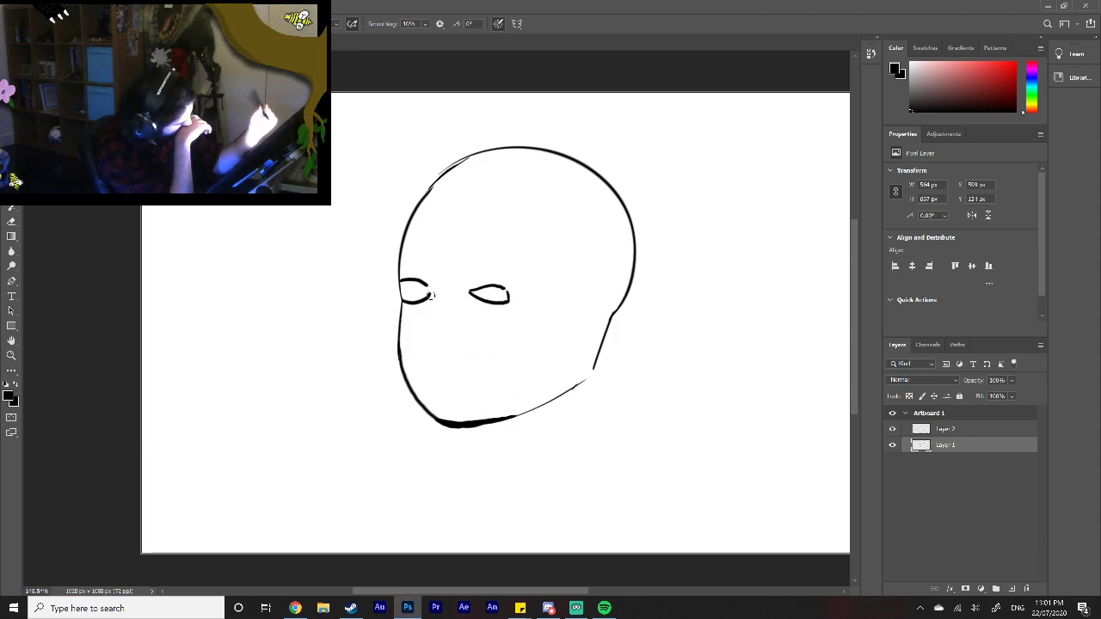
pyautogui.moveTo(424, 305); pyautogui.dragTo(423, 278)
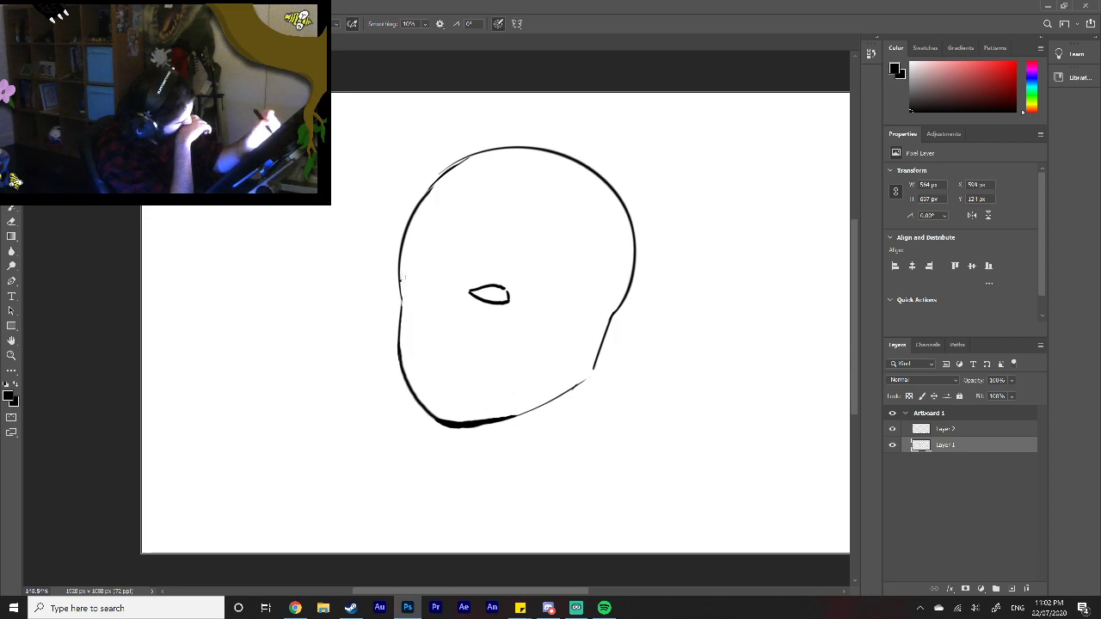
pyautogui.moveTo(468, 292); pyautogui.dragTo(479, 302)
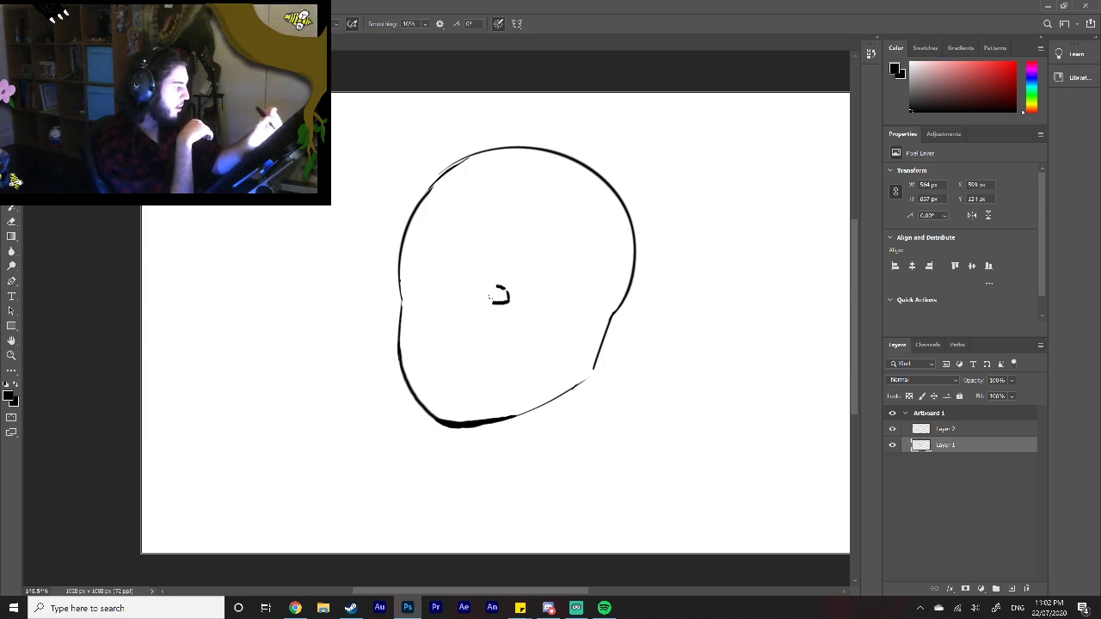
pyautogui.moveTo(505, 286); pyautogui.dragTo(506, 299)
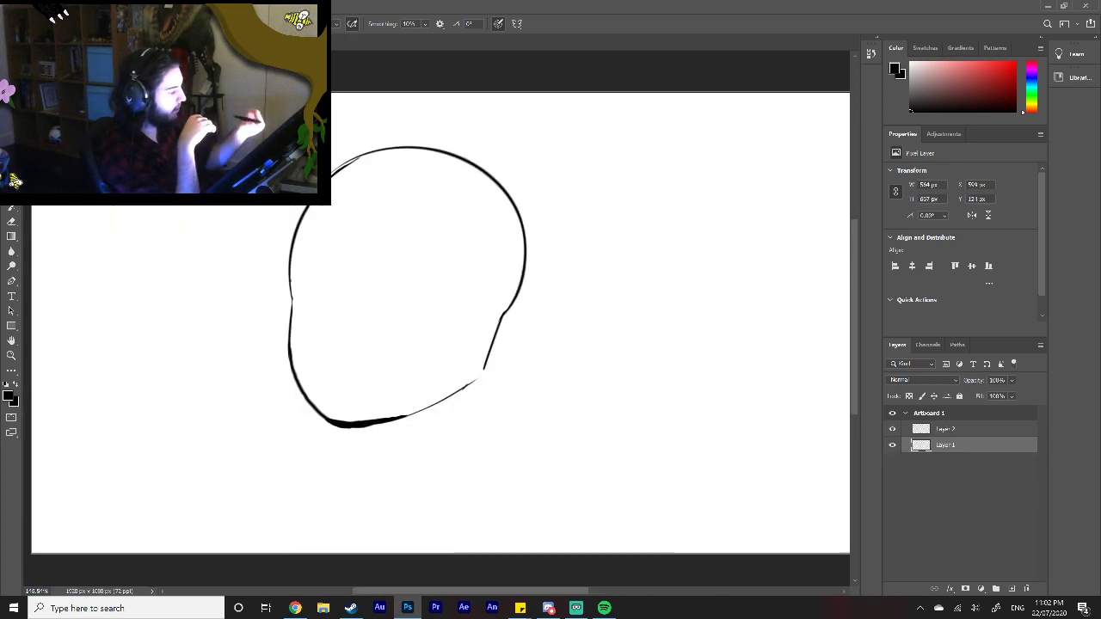
# Step: Draw two solid upright oval eyes on the face and a small hooked nose between them
pyautogui.moveTo(300, 292); pyautogui.dragTo(301, 290)
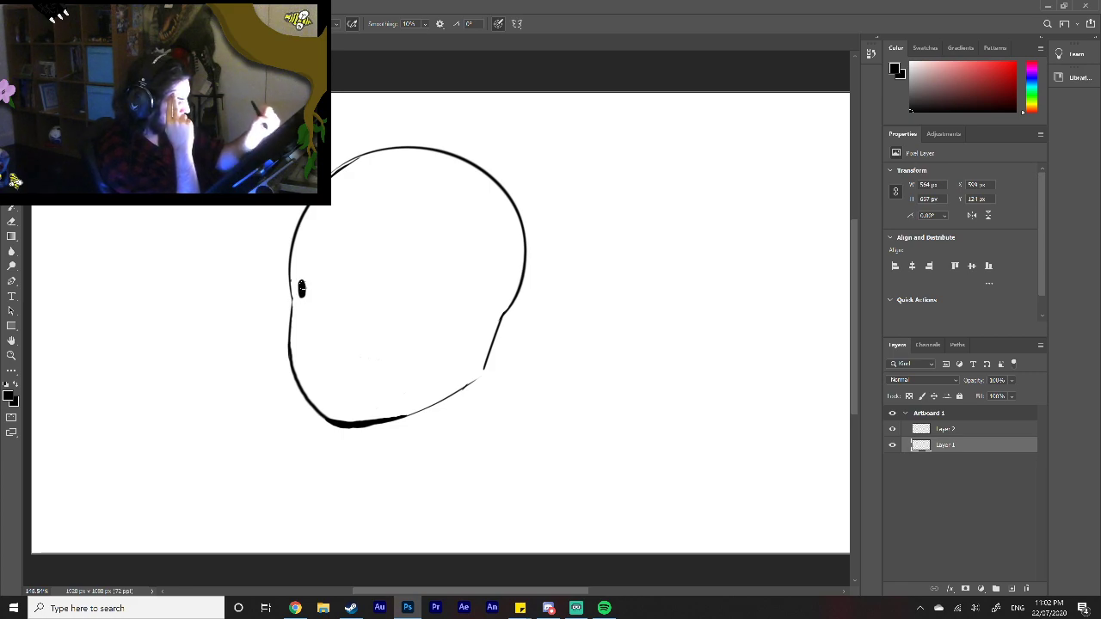
pyautogui.moveTo(382, 293)
pyautogui.mouseDown()
pyautogui.moveTo(383, 282)
pyautogui.moveTo(333, 300)
pyautogui.moveTo(333, 320)
pyautogui.moveTo(346, 321)
pyautogui.mouseUp()
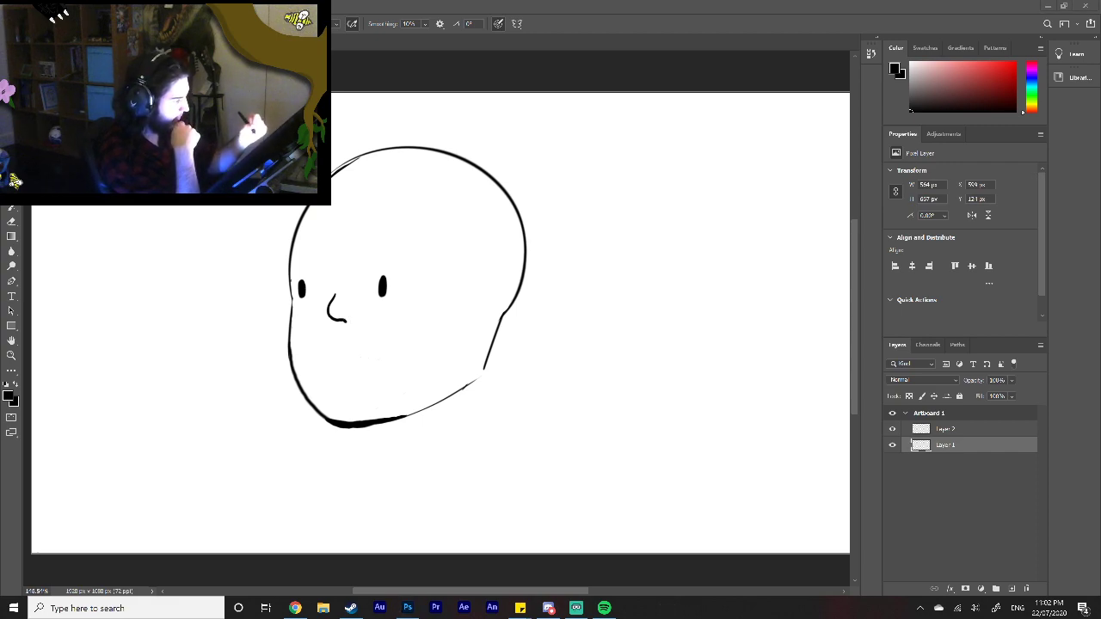
# Step: Try thin eyebrows above both eyes twice, undoing each pair
pyautogui.moveTo(289, 268); pyautogui.dragTo(403, 262)
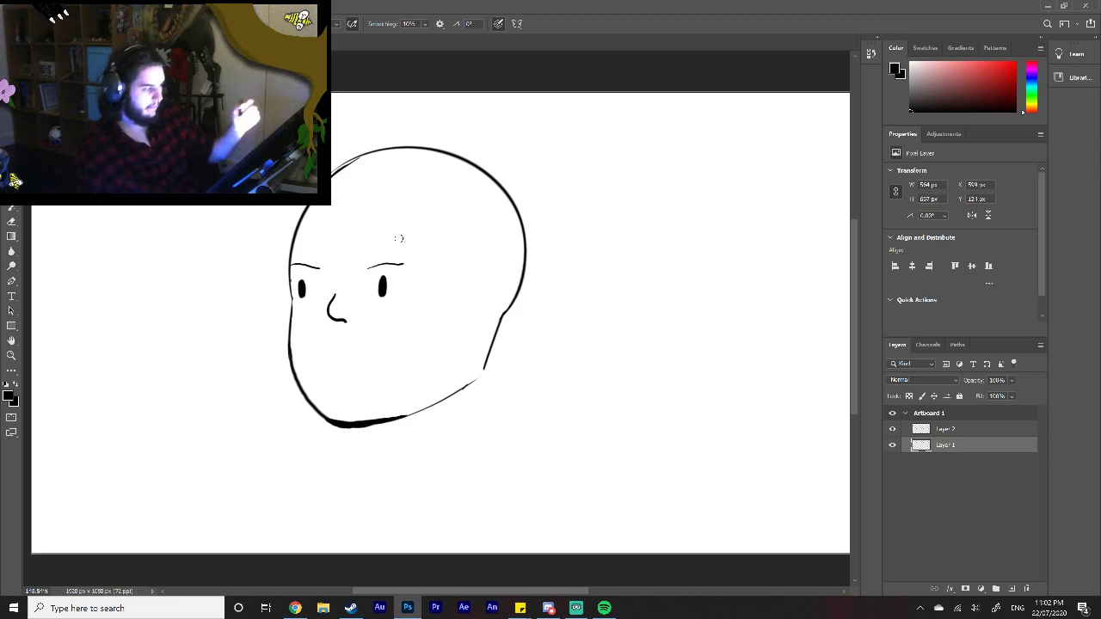
pyautogui.hotkey('ctrl', 'z')
pyautogui.hotkey('ctrl', 'z')
pyautogui.moveTo(291, 268); pyautogui.dragTo(378, 273)
pyautogui.hotkey('ctrl', 'z')
pyautogui.hotkey('ctrl', 'z')
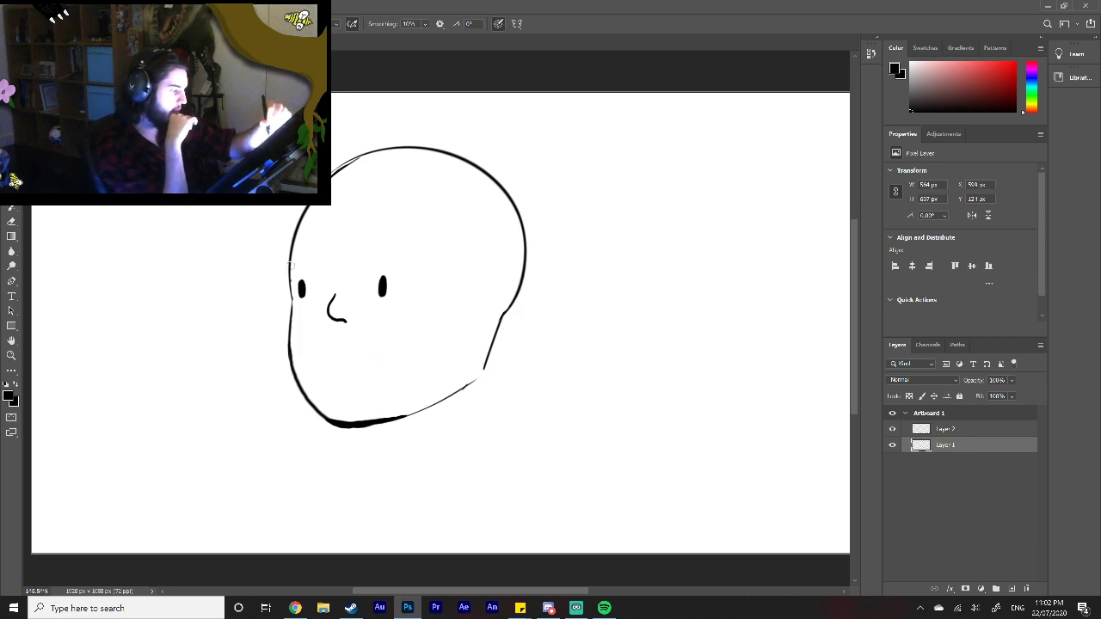
# Step: Draw a sloping eyebrow above the front eye and an arched one above the other eye
pyautogui.moveTo(290, 264); pyautogui.dragTo(312, 271)
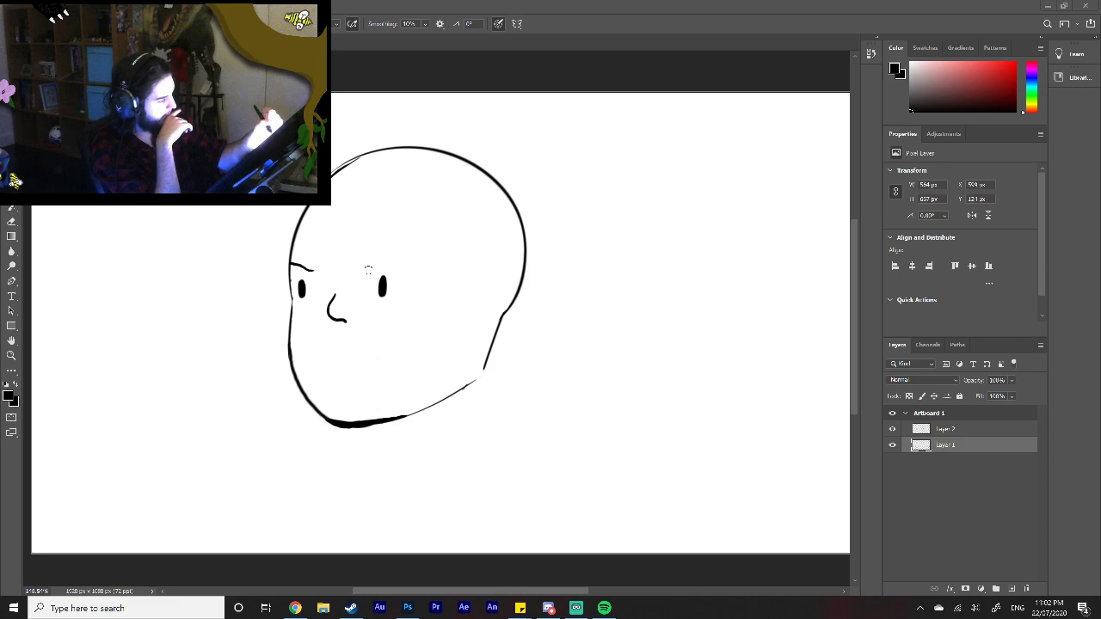
pyautogui.moveTo(367, 272); pyautogui.dragTo(396, 272)
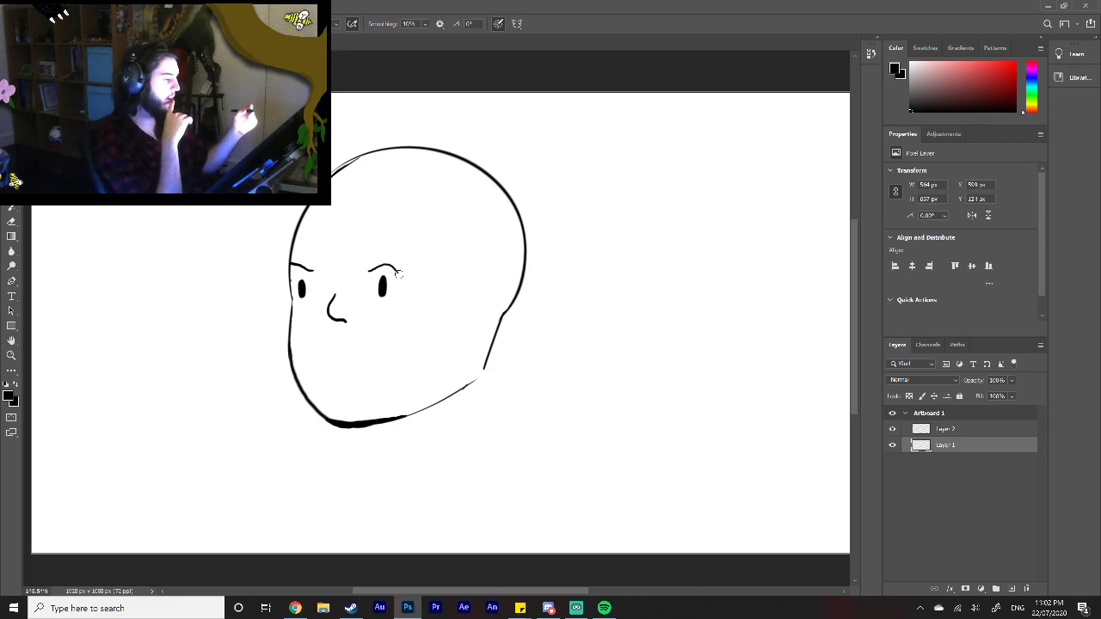
# Step: Check the face reference in Chrome, erase the small nose and draw a longer, more angular one starting between the eyes
pyautogui.click(295, 608)
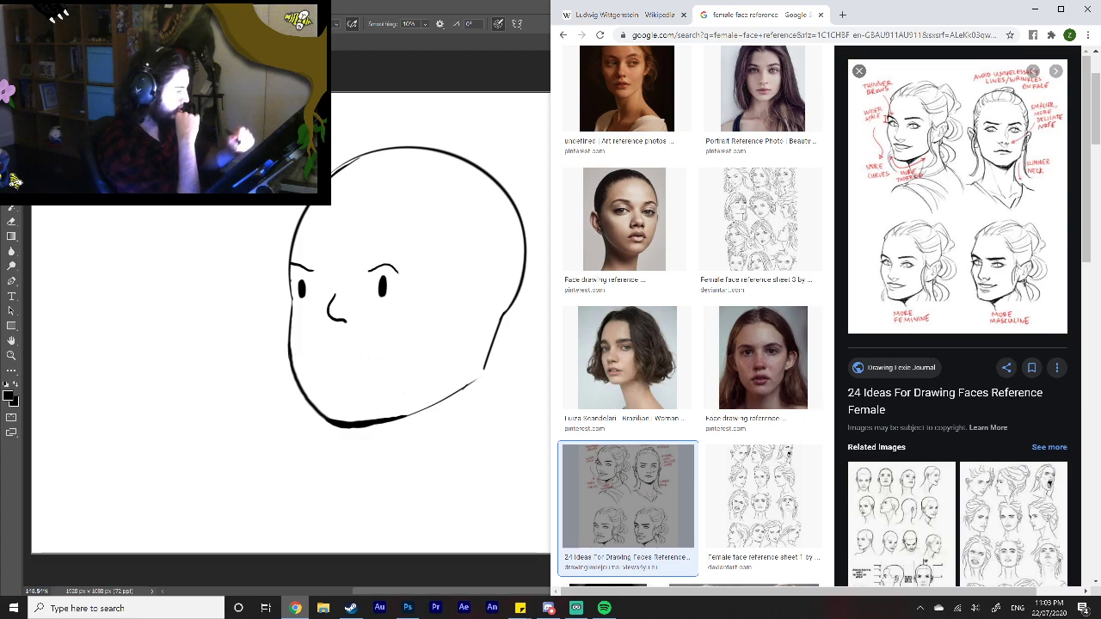
pyautogui.click(335, 295)
pyautogui.moveTo(334, 294); pyautogui.dragTo(339, 323)
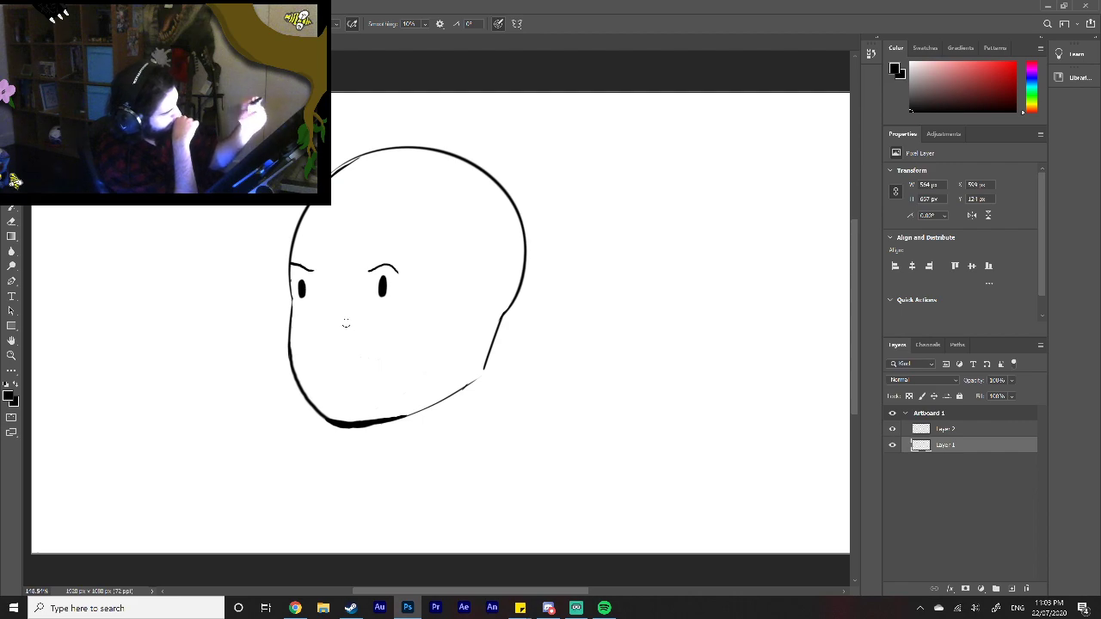
pyautogui.moveTo(326, 283)
pyautogui.mouseDown()
pyautogui.moveTo(320, 329)
pyautogui.moveTo(349, 324)
pyautogui.mouseUp()
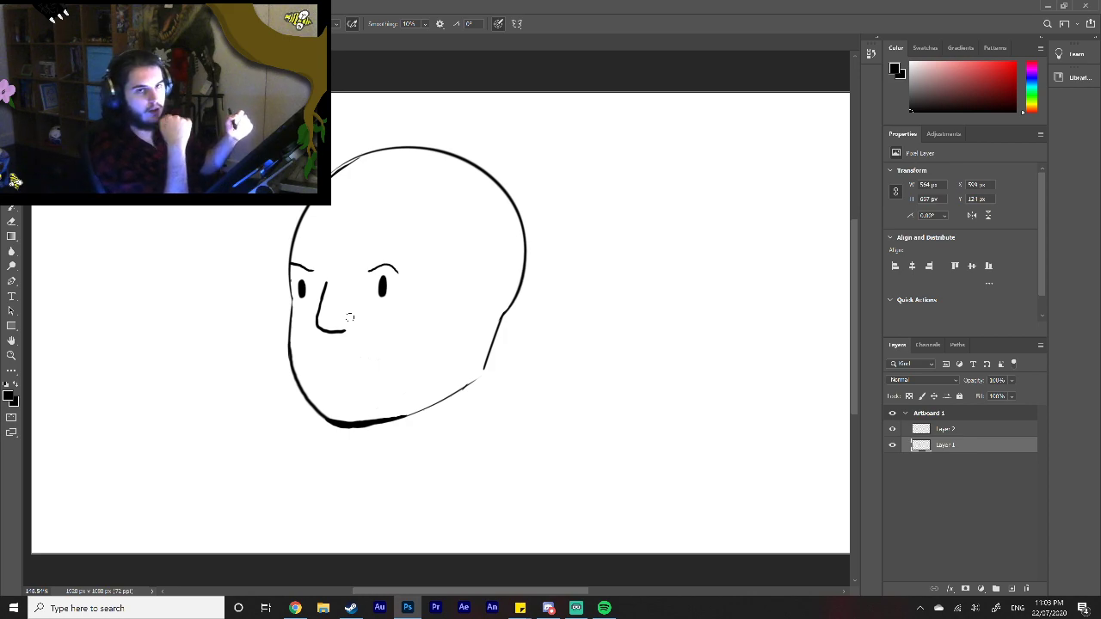
# Step: Check the face reference in Chrome again and erase the curved front contour between the cheek and the chin
pyautogui.hotkey('alt', 'Tab')
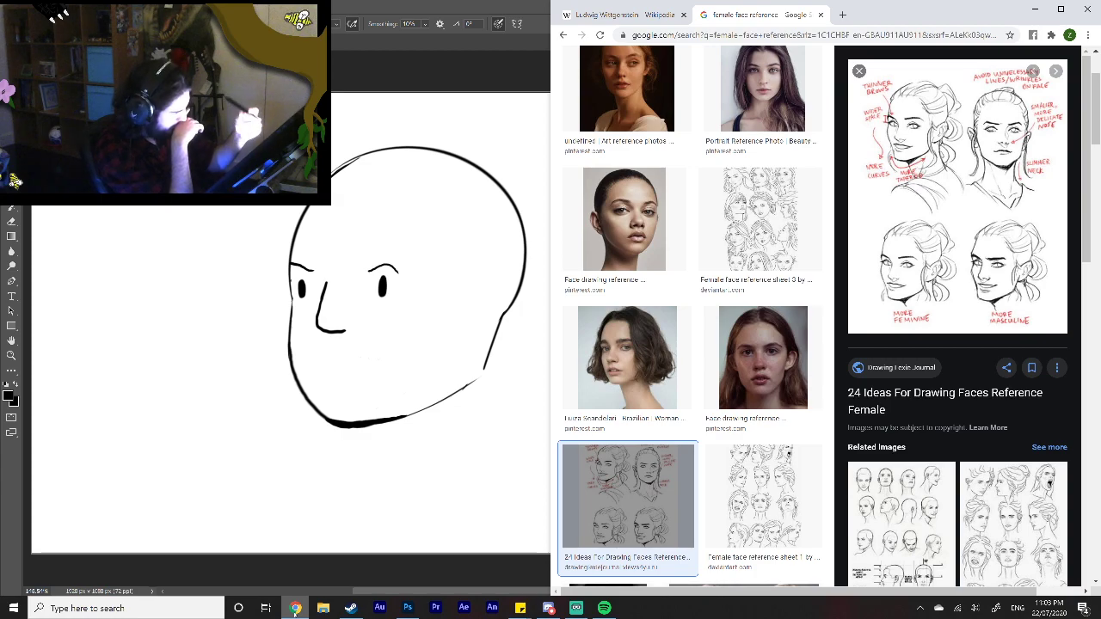
pyautogui.moveTo(288, 348); pyautogui.dragTo(314, 417)
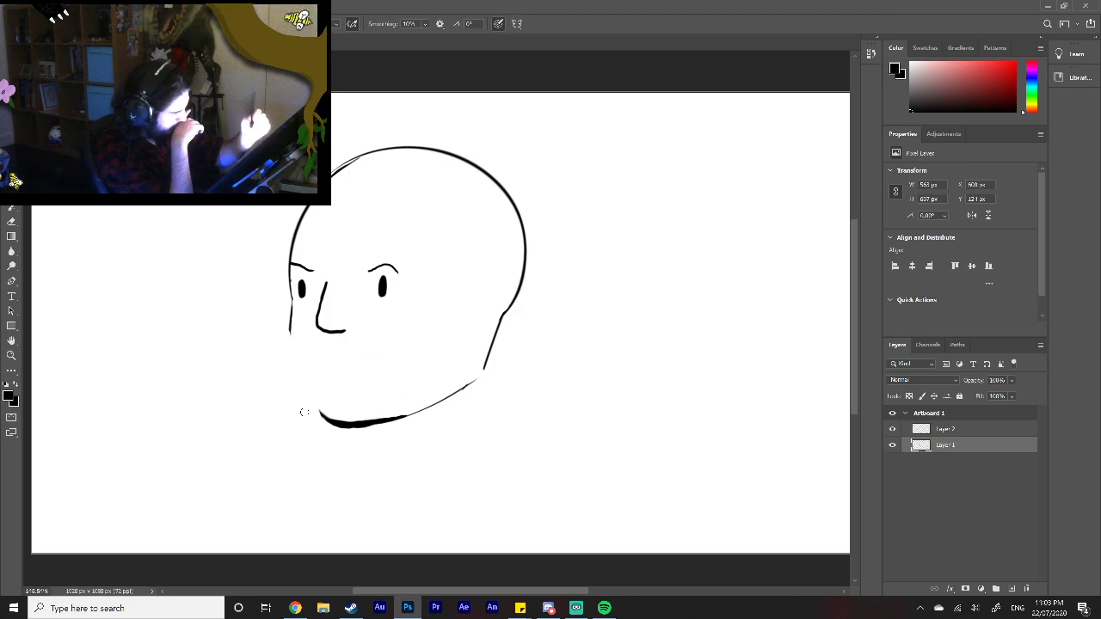
# Step: Try a thick, angular contour from the front cheek to the chin, and undo it
pyautogui.moveTo(291, 327)
pyautogui.mouseDown()
pyautogui.moveTo(291, 359)
pyautogui.moveTo(327, 423)
pyautogui.mouseUp()
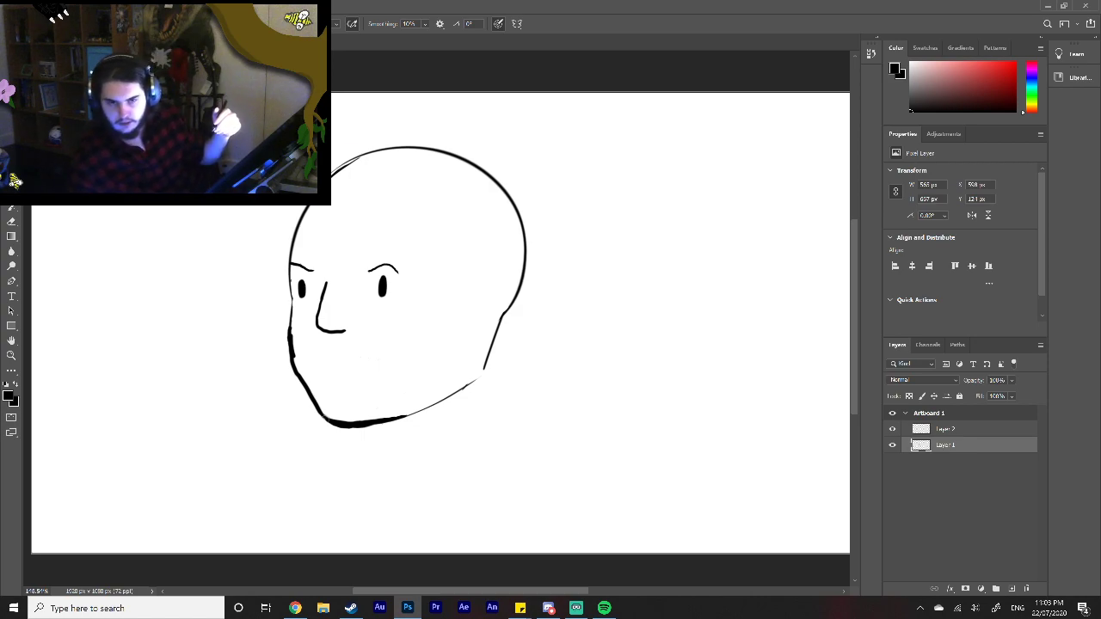
pyautogui.hotkey('ctrl', 'z')
pyautogui.hotkey('ctrl', 'z')
pyautogui.hotkey('ctrl', 'z')
pyautogui.hotkey('ctrl', 'z')
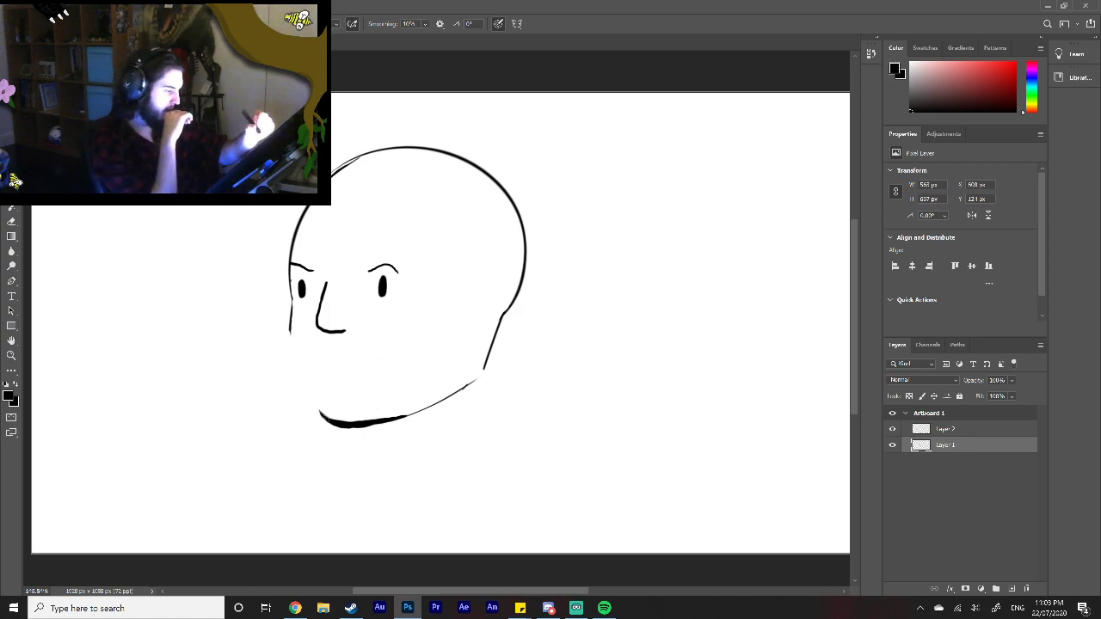
# Step: Redraw the front contour with a rounded cheek slanting inward to the chin, and trim the excess line at the cheek
pyautogui.moveTo(290, 329); pyautogui.dragTo(324, 419)
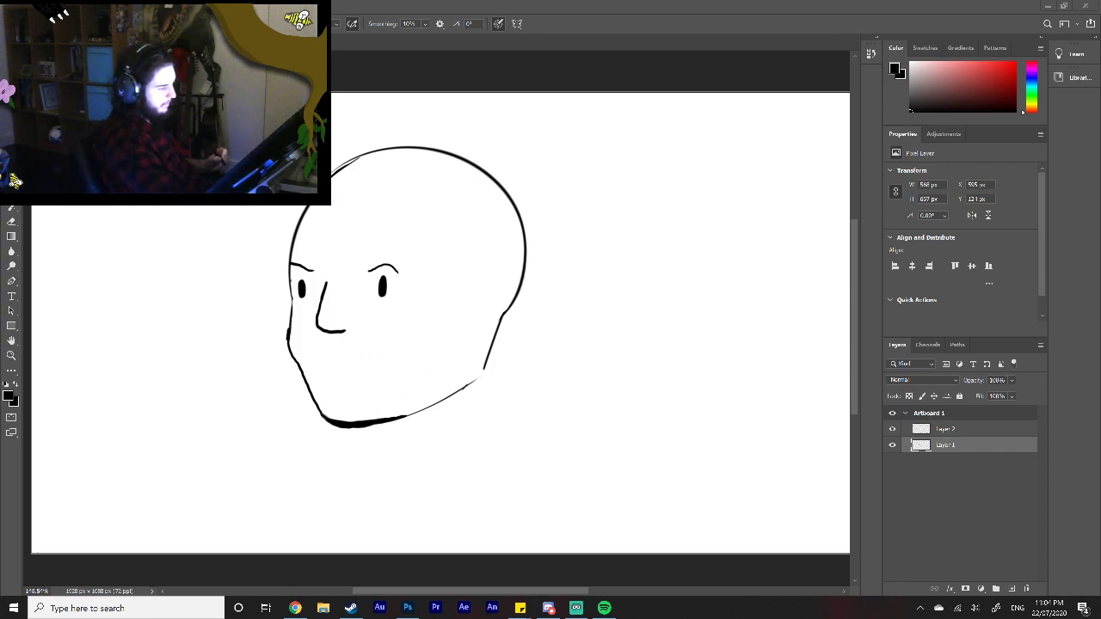
pyautogui.click(285, 334)
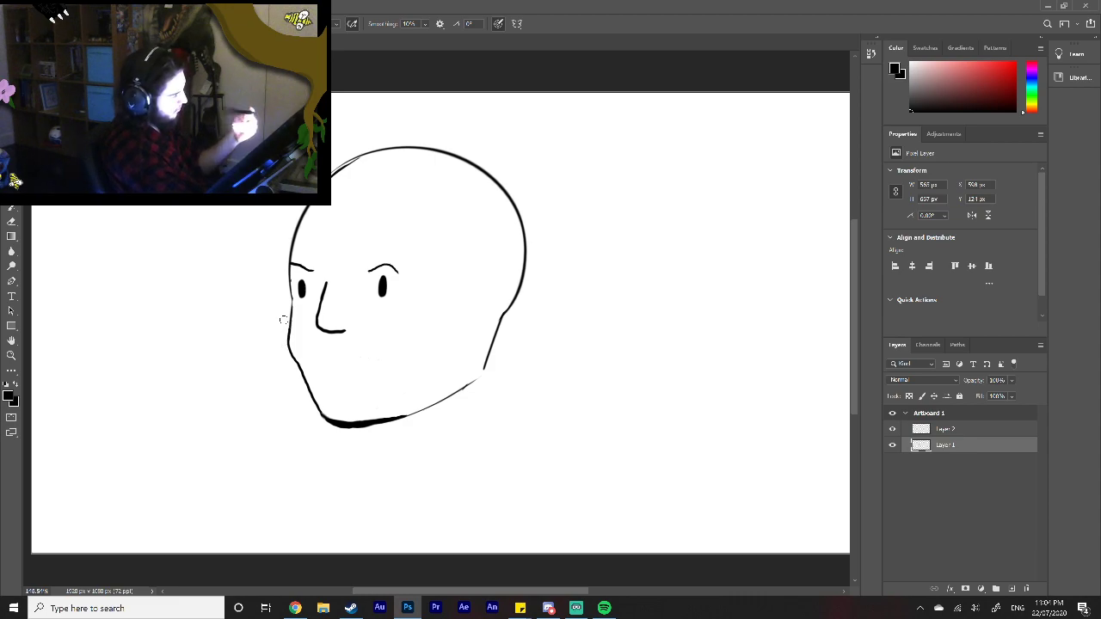
# Step: Draw full lips above the chin, a short slanted cheek line and two small shine marks near the crown
pyautogui.moveTo(308, 363)
pyautogui.mouseDown()
pyautogui.moveTo(365, 369)
pyautogui.moveTo(322, 376)
pyautogui.moveTo(346, 376)
pyautogui.moveTo(332, 385)
pyautogui.mouseUp()
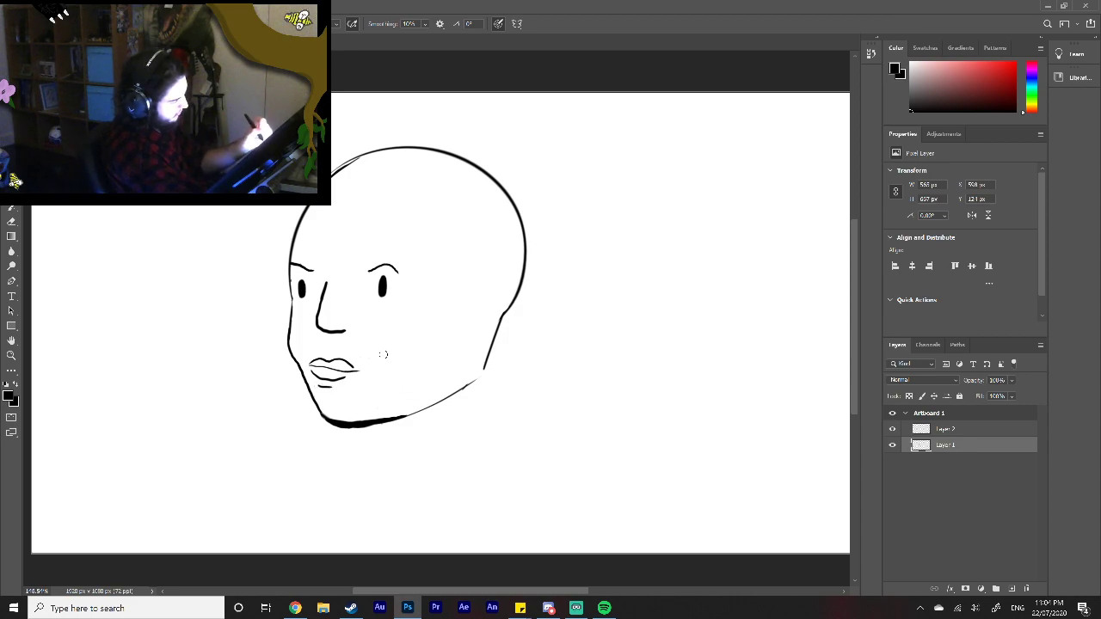
pyautogui.moveTo(381, 350); pyautogui.dragTo(401, 335)
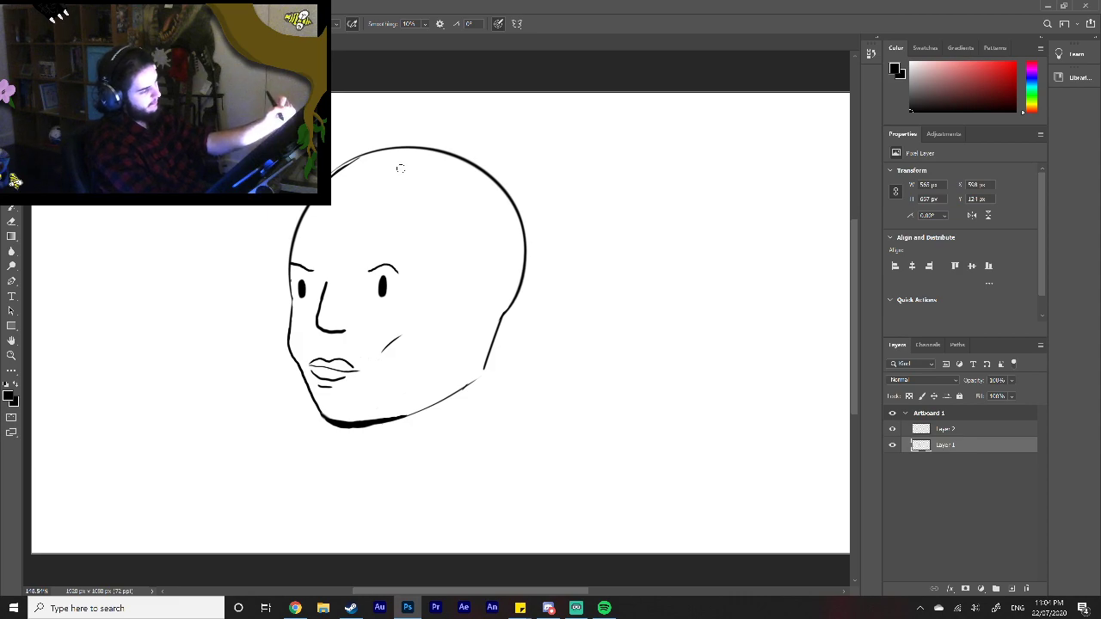
pyautogui.moveTo(398, 164)
pyautogui.mouseDown()
pyautogui.moveTo(444, 180)
pyautogui.moveTo(424, 167)
pyautogui.mouseUp()
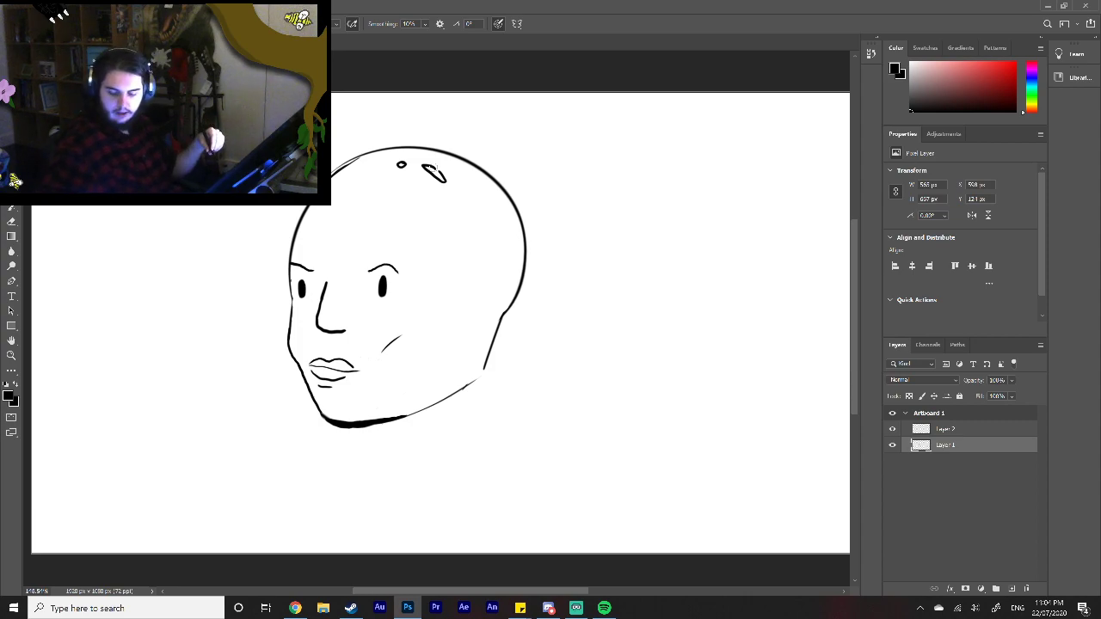
# Step: Scale the head drawing on Layer 1 down to roughly 60 percent and shift it toward the canvas centre
pyautogui.moveTo(295, 608)
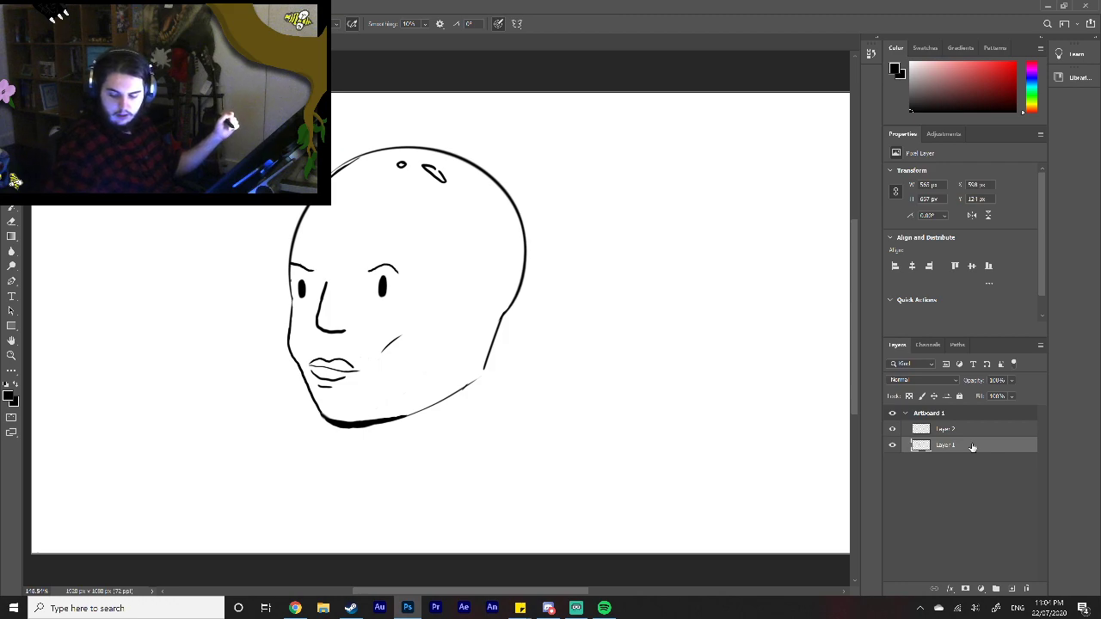
pyautogui.hotkey('ctrl', 't')
pyautogui.moveTo(525, 425)
pyautogui.mouseDown()
pyautogui.moveTo(461, 319)
pyautogui.moveTo(419, 300)
pyautogui.mouseUp()
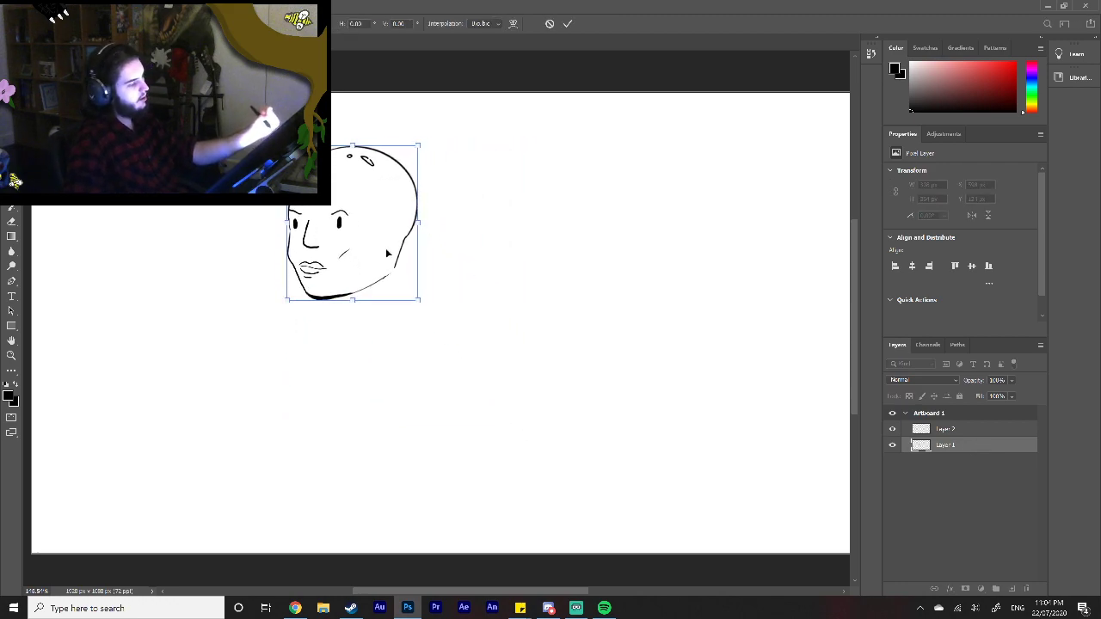
pyautogui.moveTo(411, 225); pyautogui.dragTo(504, 228)
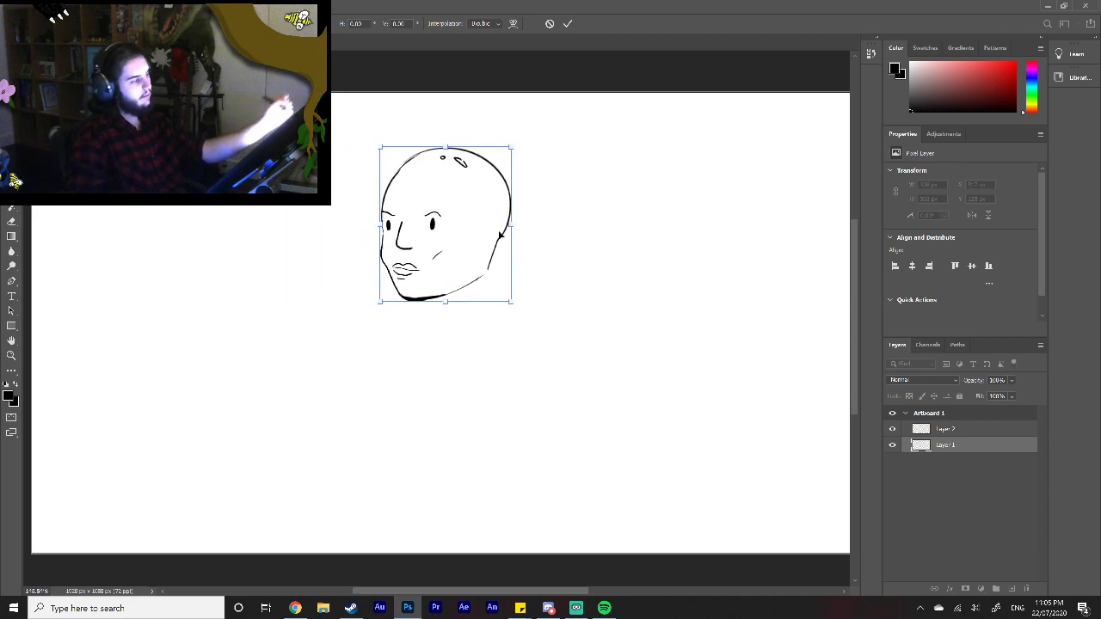
pyautogui.click(568, 23)
# Step: Check the face reference in Chrome, erase the long angular nose and redraw it as a short bridge line with small nostril marks
pyautogui.click(295, 608)
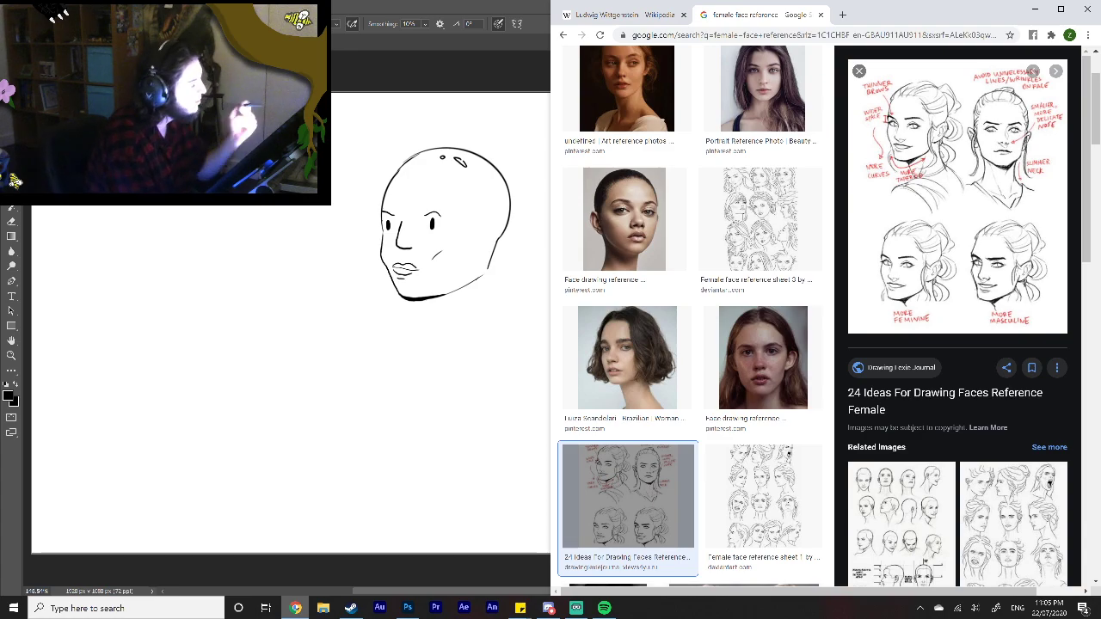
pyautogui.click(295, 608)
pyautogui.moveTo(401, 221)
pyautogui.mouseDown()
pyautogui.moveTo(398, 247)
pyautogui.moveTo(413, 247)
pyautogui.mouseUp()
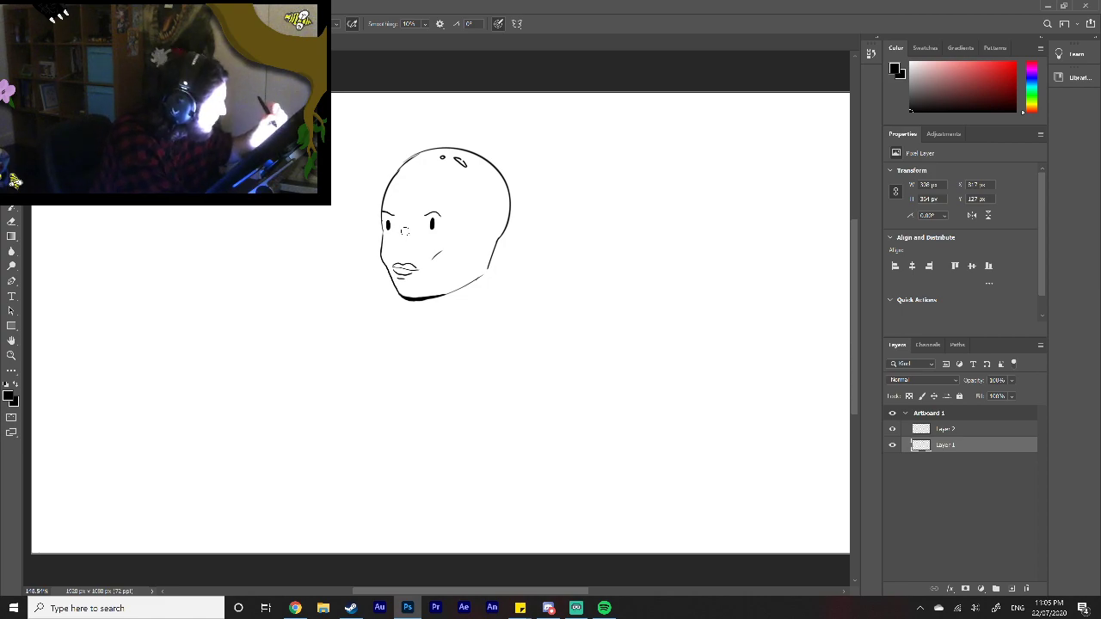
pyautogui.moveTo(404, 230)
pyautogui.mouseDown()
pyautogui.moveTo(397, 251)
pyautogui.moveTo(411, 247)
pyautogui.mouseUp()
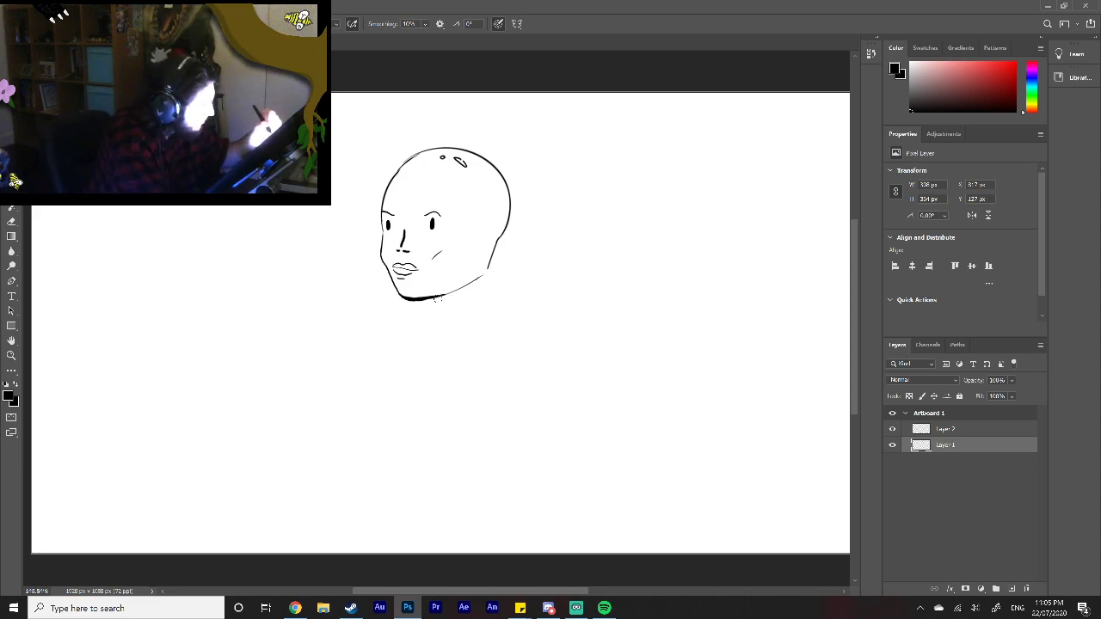
# Step: Draw short front and back neck lines with a small shadow under the jaw, and check the face reference in Chrome again
pyautogui.moveTo(425, 300); pyautogui.dragTo(425, 312)
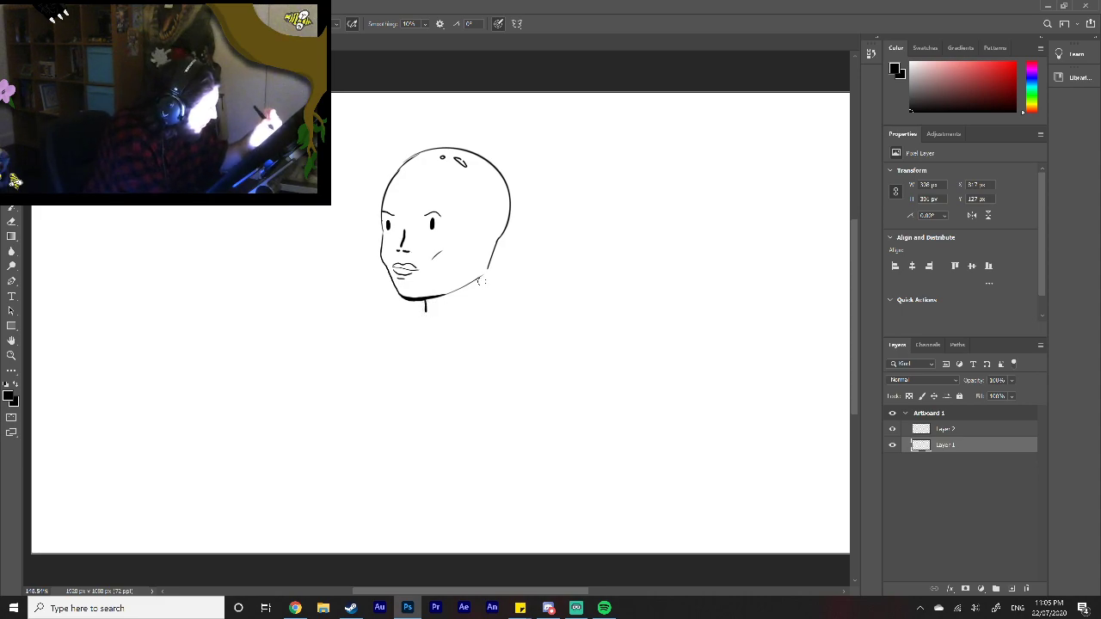
pyautogui.moveTo(488, 267)
pyautogui.mouseDown()
pyautogui.moveTo(485, 296)
pyautogui.moveTo(426, 304)
pyautogui.moveTo(456, 292)
pyautogui.moveTo(440, 295)
pyautogui.mouseUp()
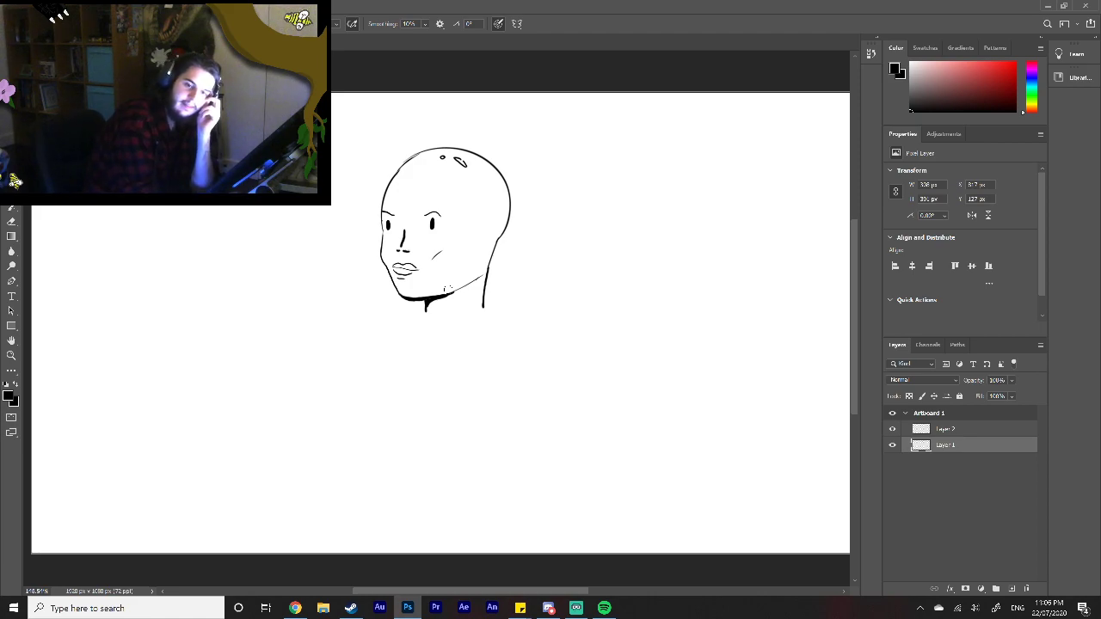
pyautogui.hotkey('alt', 'Tab')
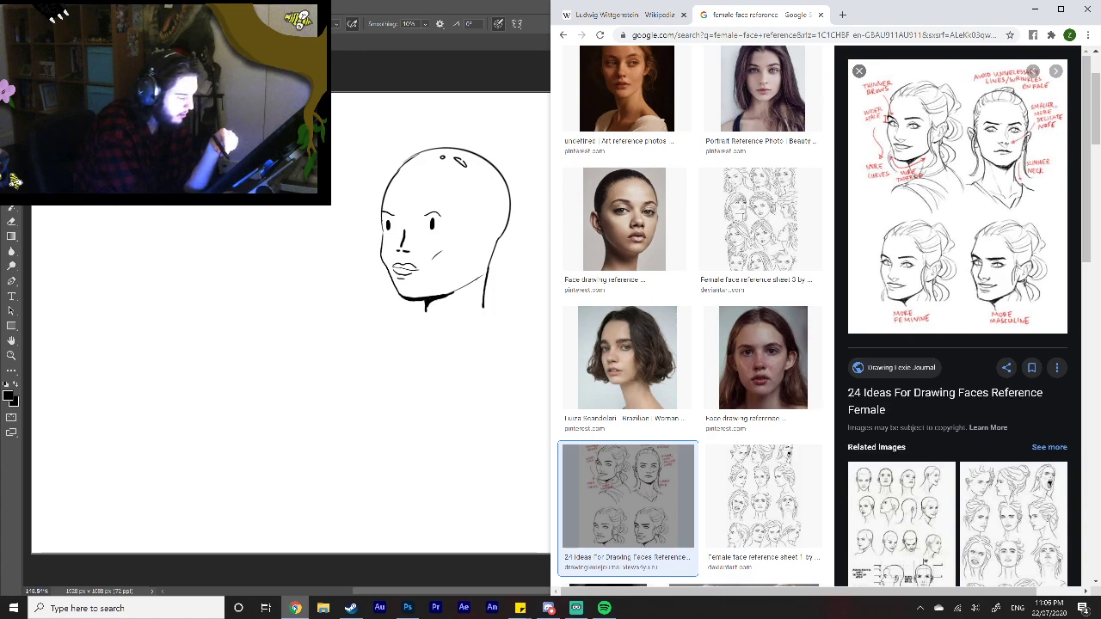
pyautogui.click(294, 608)
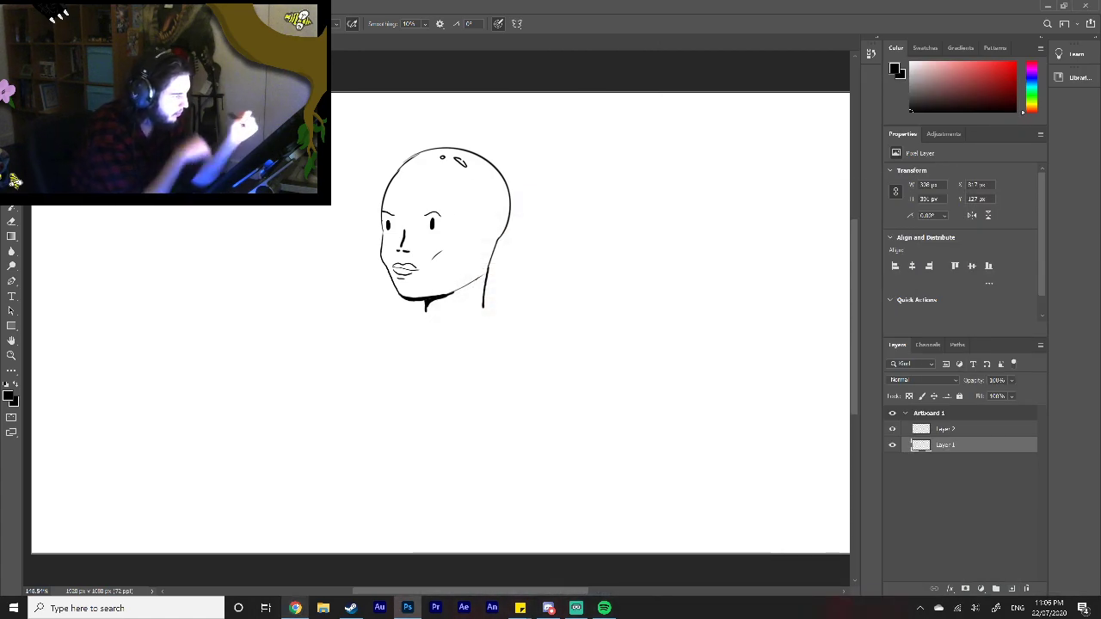
# Step: Draw a thin slanted muscle line on the neck, extend the throat line outward and add a short collarbone stroke
pyautogui.moveTo(447, 303); pyautogui.dragTo(441, 316)
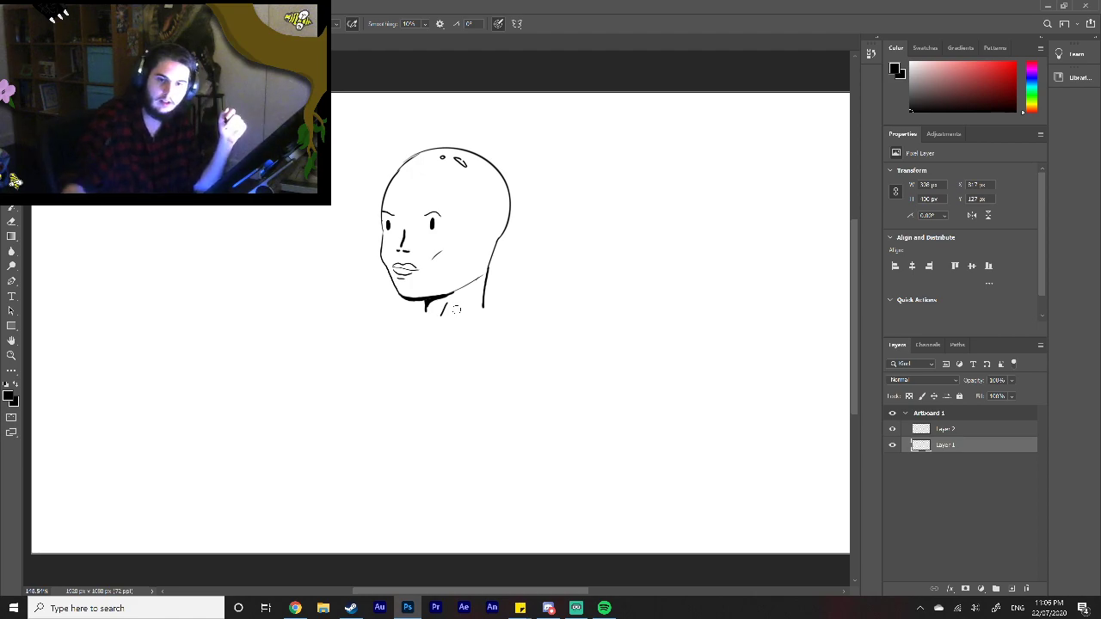
pyautogui.hotkey('ctrl', 'z')
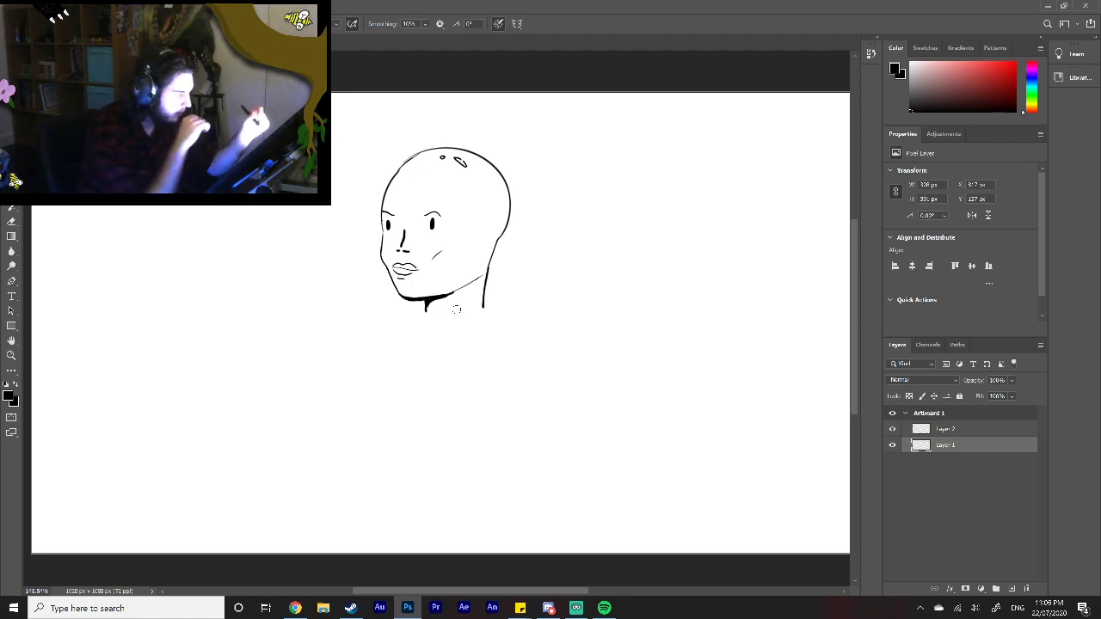
pyautogui.moveTo(446, 303); pyautogui.dragTo(425, 319)
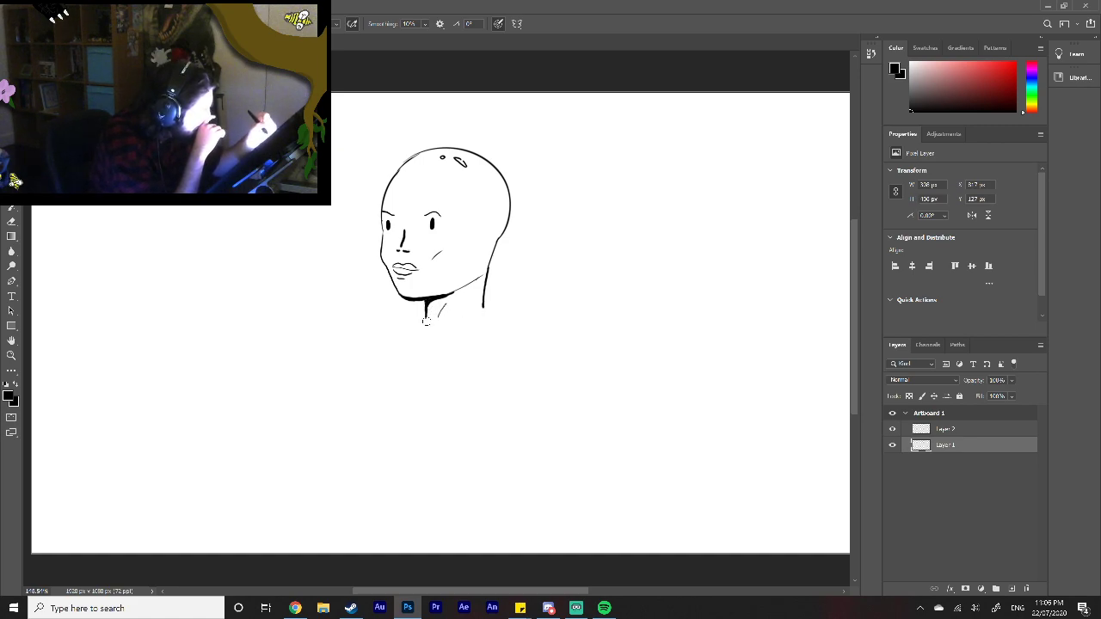
pyautogui.moveTo(425, 310); pyautogui.dragTo(422, 336)
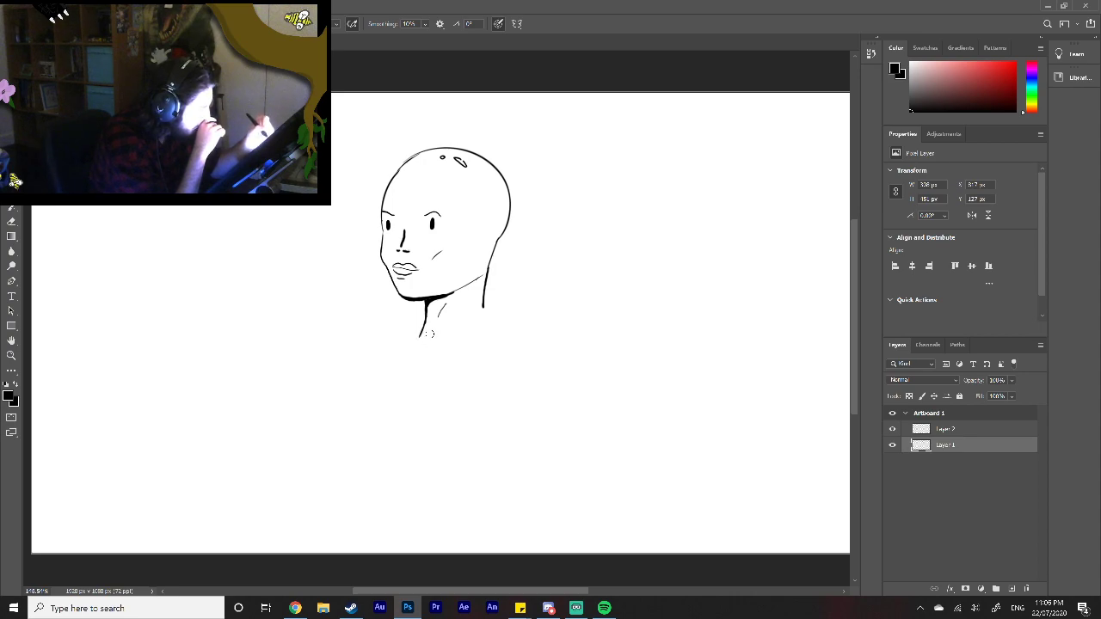
pyautogui.moveTo(438, 333); pyautogui.dragTo(448, 332)
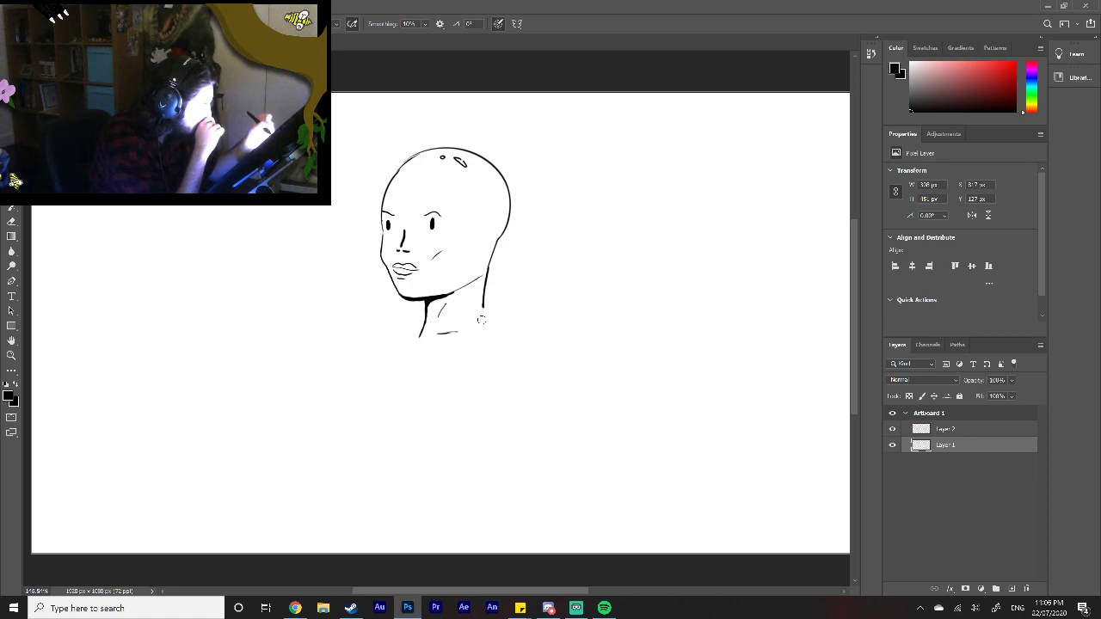
# Step: Draw a shoulder line on each side of the neck and two long, nearly straight jacket opening lines down the torso
pyautogui.moveTo(484, 307); pyautogui.dragTo(452, 394)
pyautogui.moveTo(460, 349); pyautogui.dragTo(445, 475)
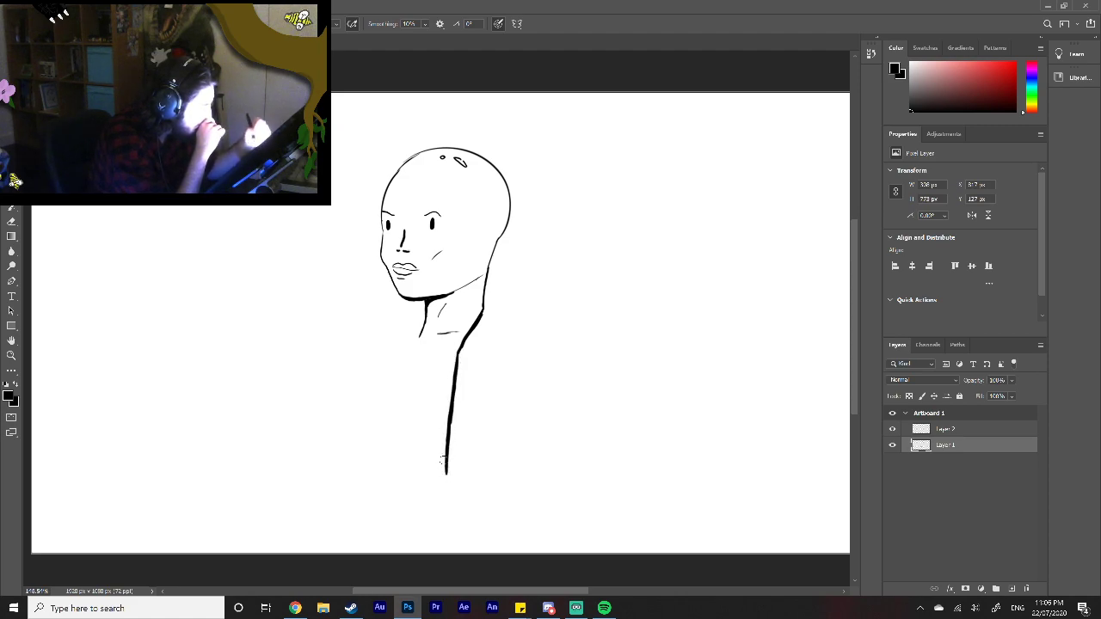
pyautogui.moveTo(484, 303); pyautogui.dragTo(535, 320)
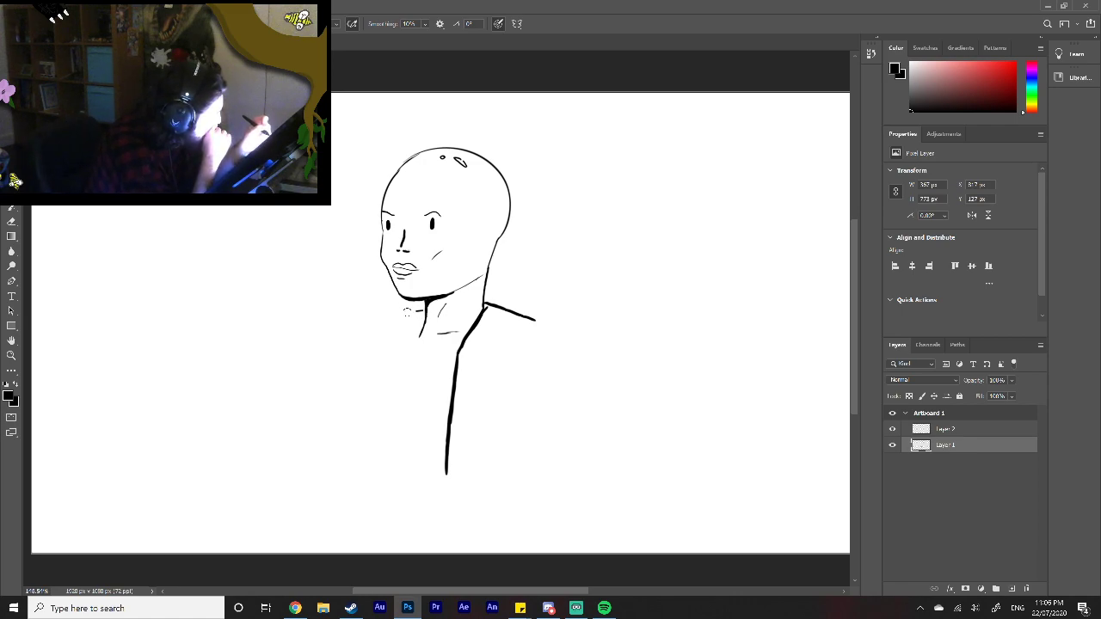
pyautogui.moveTo(420, 310); pyautogui.dragTo(379, 315)
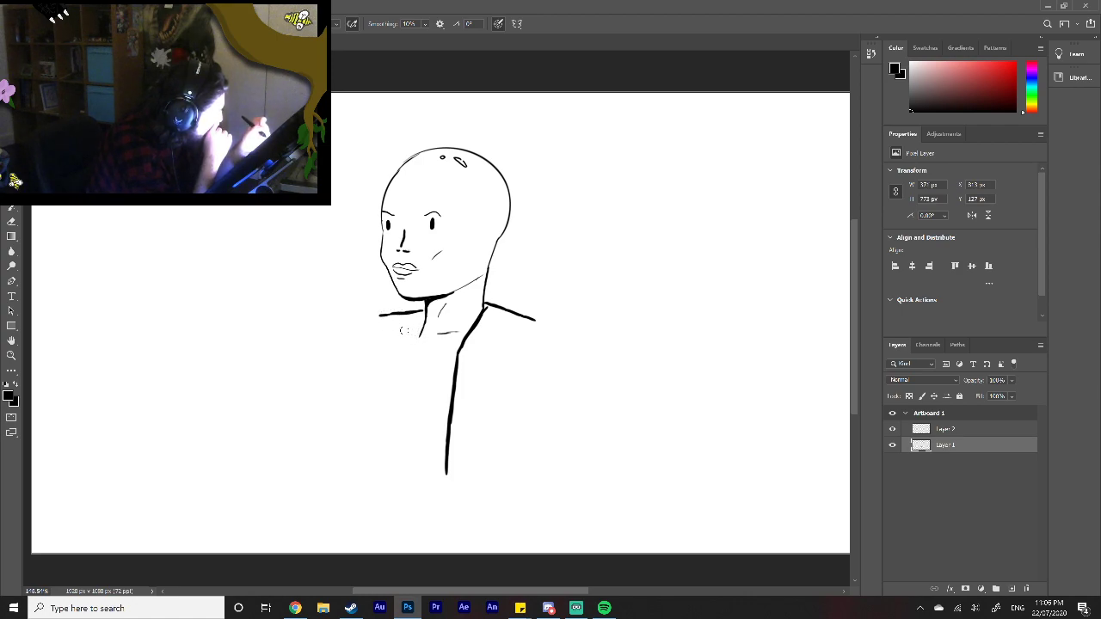
pyautogui.moveTo(420, 337); pyautogui.dragTo(413, 387)
pyautogui.moveTo(414, 344); pyautogui.dragTo(407, 471)
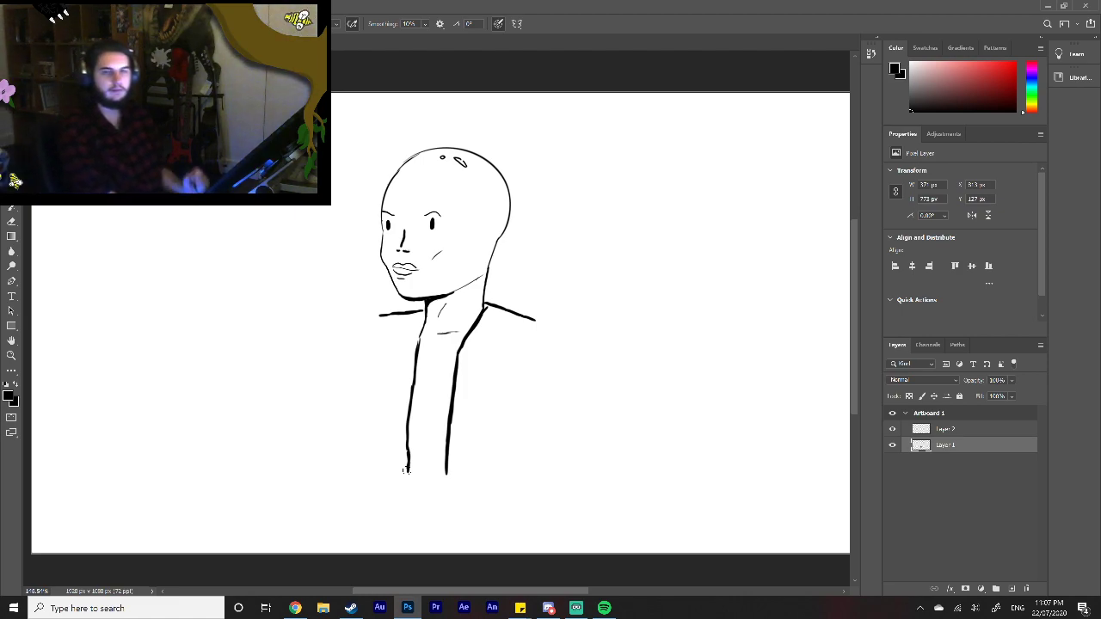
# Step: Erase the lower parts of both jacket opening lines and redraw them bending around the chest down to the waist
pyautogui.moveTo(406, 469)
pyautogui.mouseDown()
pyautogui.moveTo(408, 430)
pyautogui.moveTo(406, 473)
pyautogui.mouseUp()
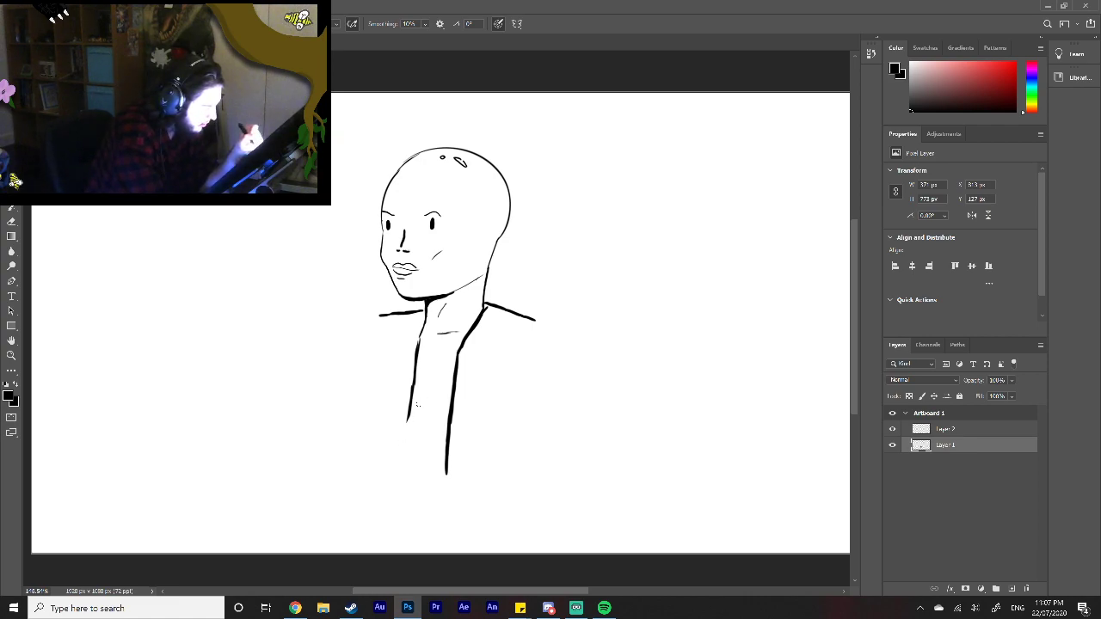
pyautogui.moveTo(399, 429); pyautogui.dragTo(420, 386)
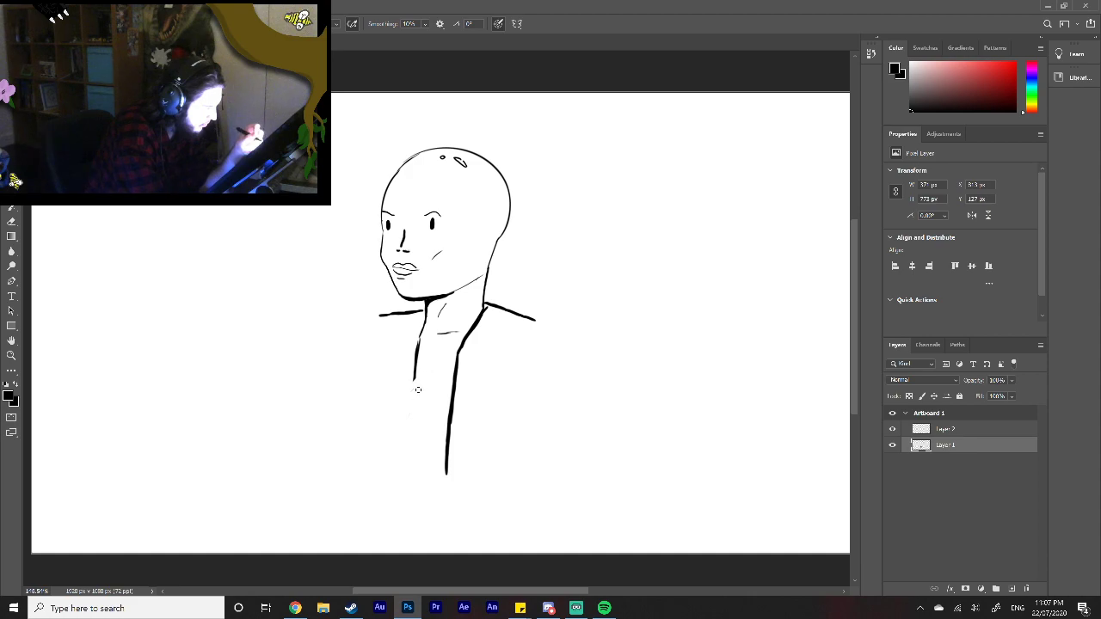
pyautogui.moveTo(445, 478)
pyautogui.mouseDown()
pyautogui.moveTo(470, 385)
pyautogui.moveTo(454, 407)
pyautogui.moveTo(459, 393)
pyautogui.moveTo(419, 374)
pyautogui.mouseUp()
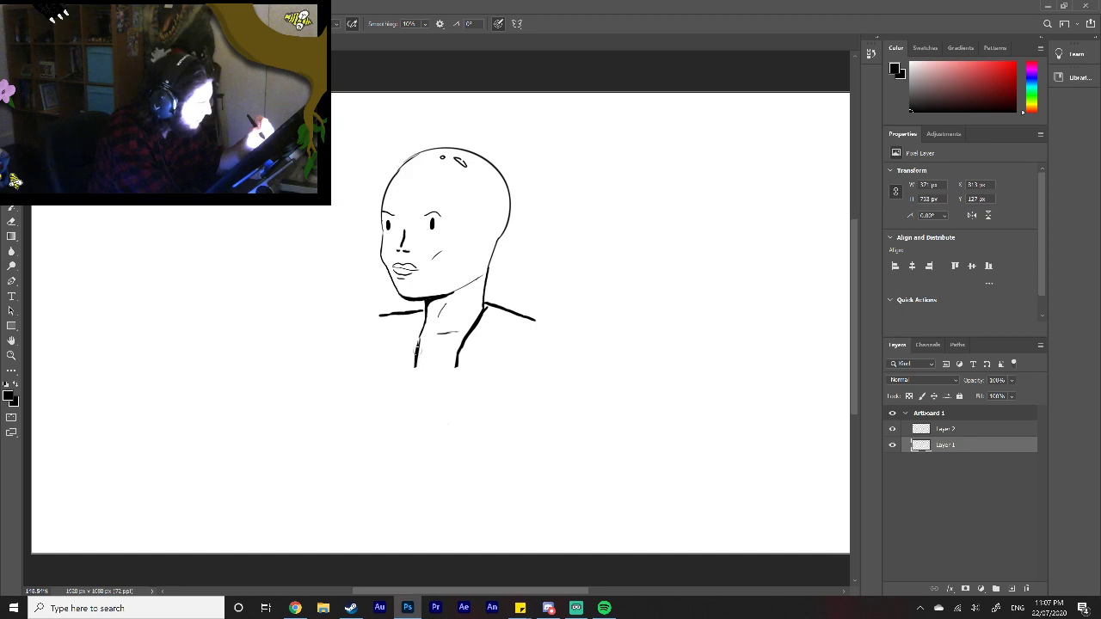
pyautogui.moveTo(412, 371); pyautogui.dragTo(419, 412)
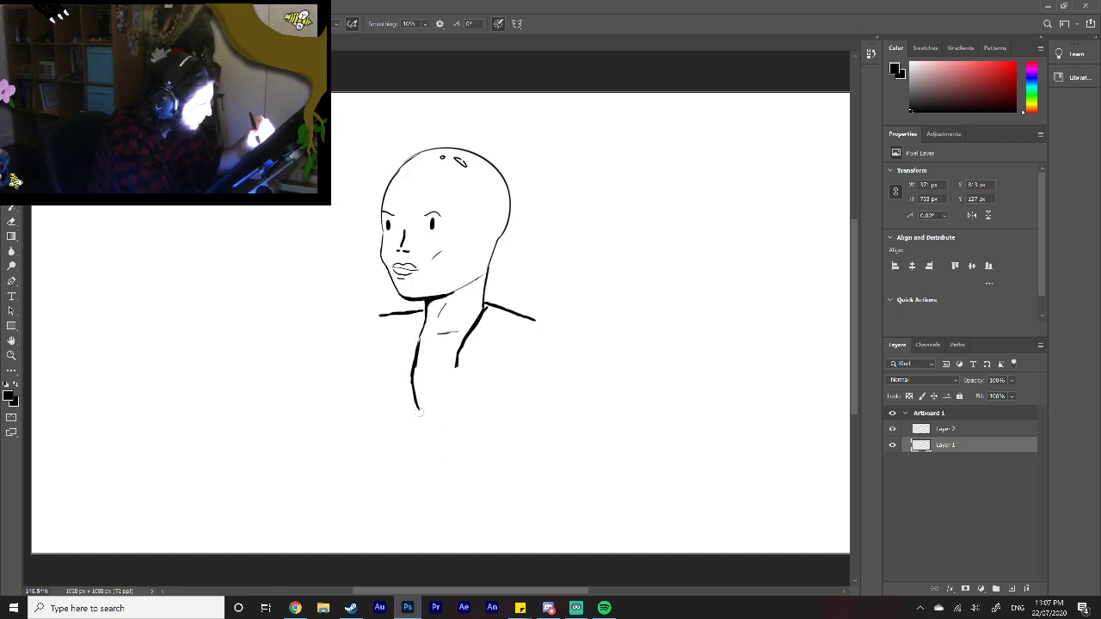
pyautogui.moveTo(461, 347); pyautogui.dragTo(449, 464)
pyautogui.moveTo(420, 411); pyautogui.dragTo(410, 465)
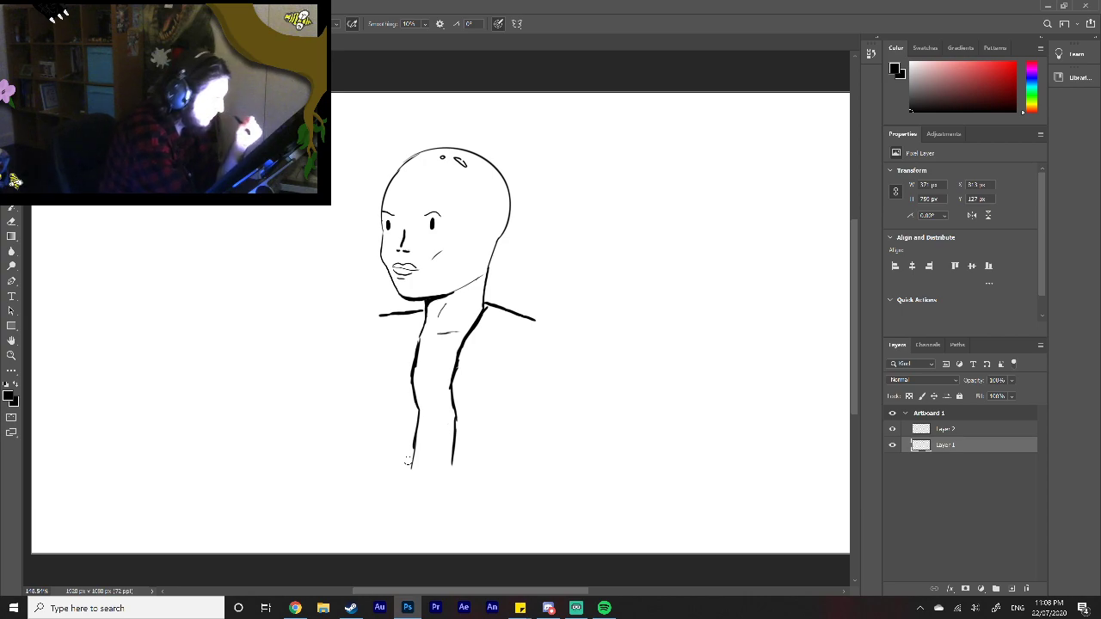
# Step: Draw the outer edges of both jacket lapels from the shoulders, tapering to points near the waist
pyautogui.moveTo(416, 314)
pyautogui.mouseDown()
pyautogui.moveTo(418, 347)
pyautogui.moveTo(416, 320)
pyautogui.mouseUp()
pyautogui.moveTo(487, 301)
pyautogui.mouseDown()
pyautogui.moveTo(509, 320)
pyautogui.moveTo(475, 372)
pyautogui.moveTo(471, 417)
pyautogui.moveTo(453, 449)
pyautogui.mouseUp()
pyautogui.moveTo(411, 325)
pyautogui.mouseDown()
pyautogui.moveTo(402, 396)
pyautogui.moveTo(411, 426)
pyautogui.mouseUp()
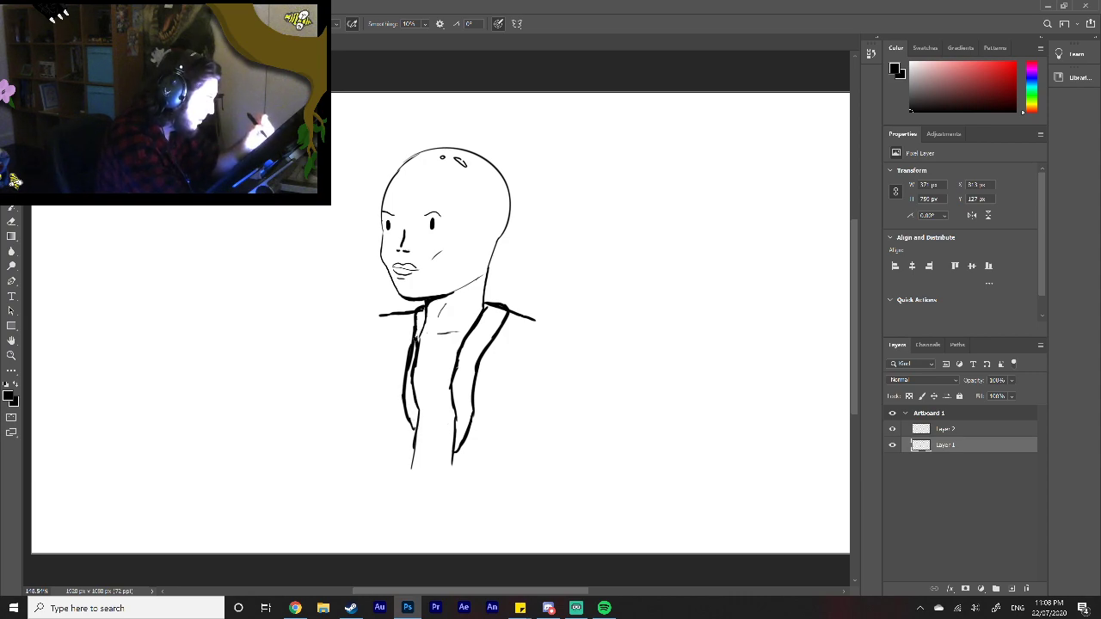
# Step: Thin the left lapel's inner edge, redraw its outer edge wider with a notch, and add a slanted shirt collar stroke below the neck
pyautogui.moveTo(416, 337); pyautogui.dragTo(410, 378)
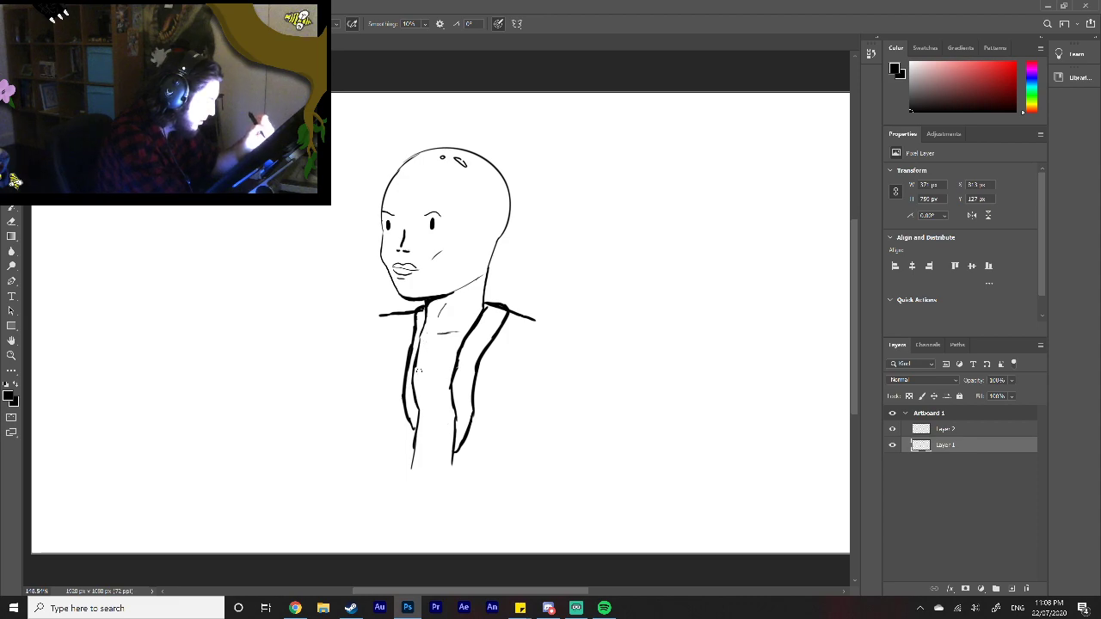
pyautogui.moveTo(416, 345); pyautogui.dragTo(409, 373)
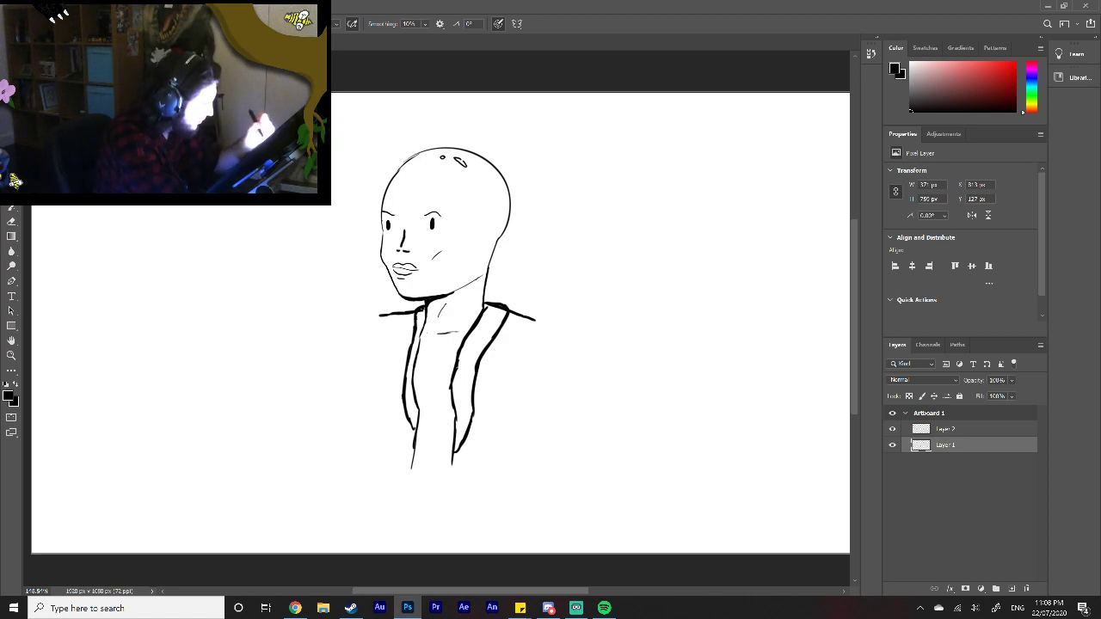
pyautogui.moveTo(405, 352); pyautogui.dragTo(411, 449)
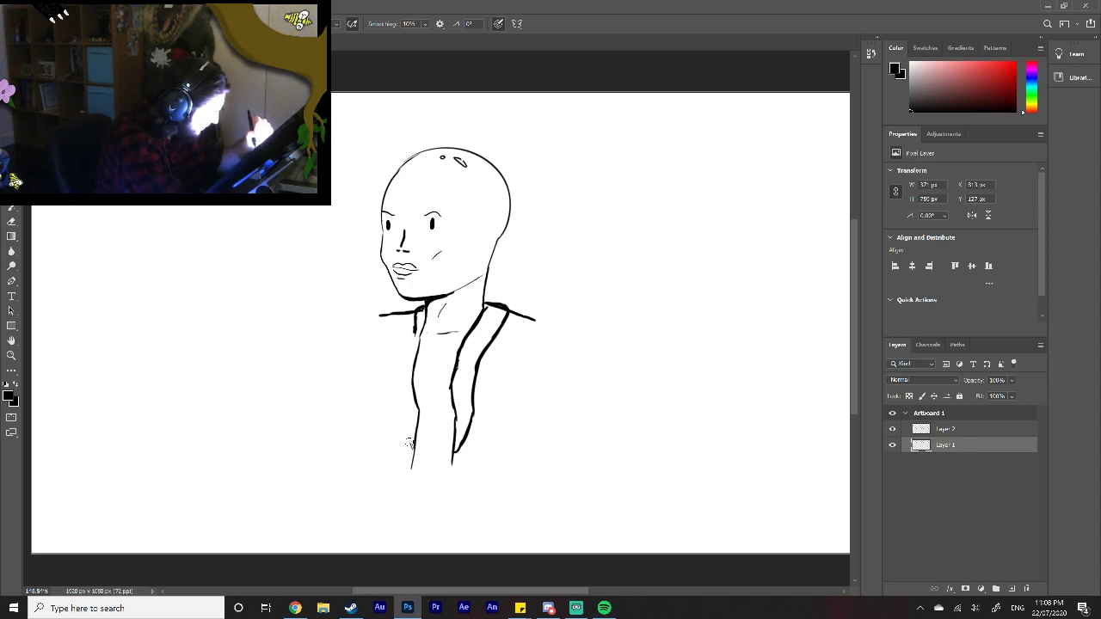
pyautogui.moveTo(403, 421)
pyautogui.mouseDown()
pyautogui.moveTo(414, 451)
pyautogui.moveTo(391, 372)
pyautogui.moveTo(410, 332)
pyautogui.mouseUp()
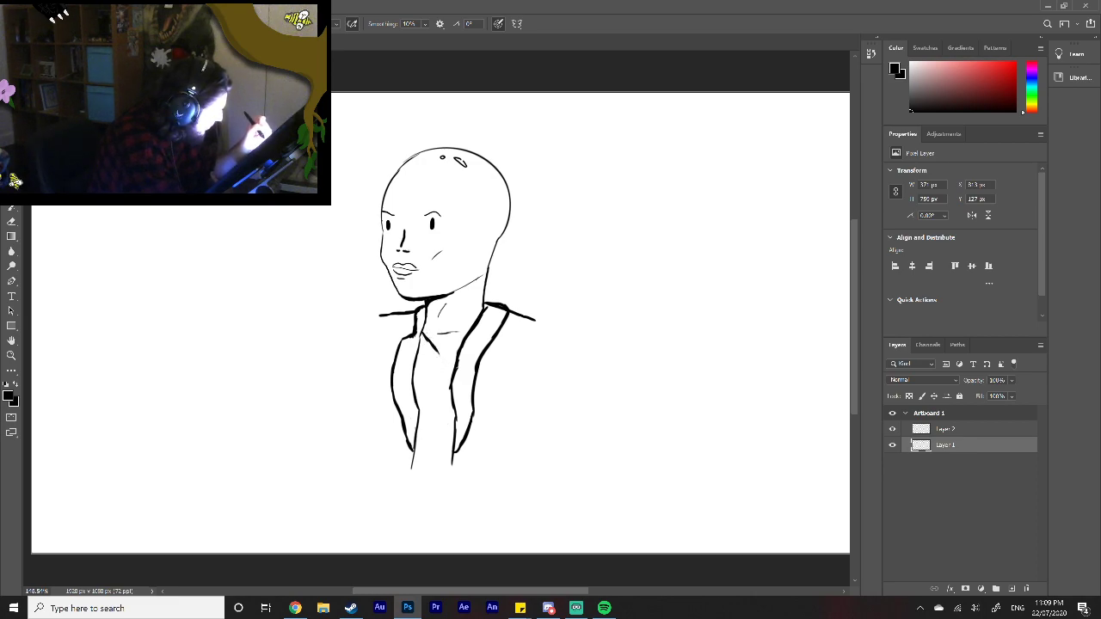
# Step: Draw the shirt's centre line down the torso and a flared, curved hem across the waist
pyautogui.moveTo(445, 363); pyautogui.dragTo(437, 487)
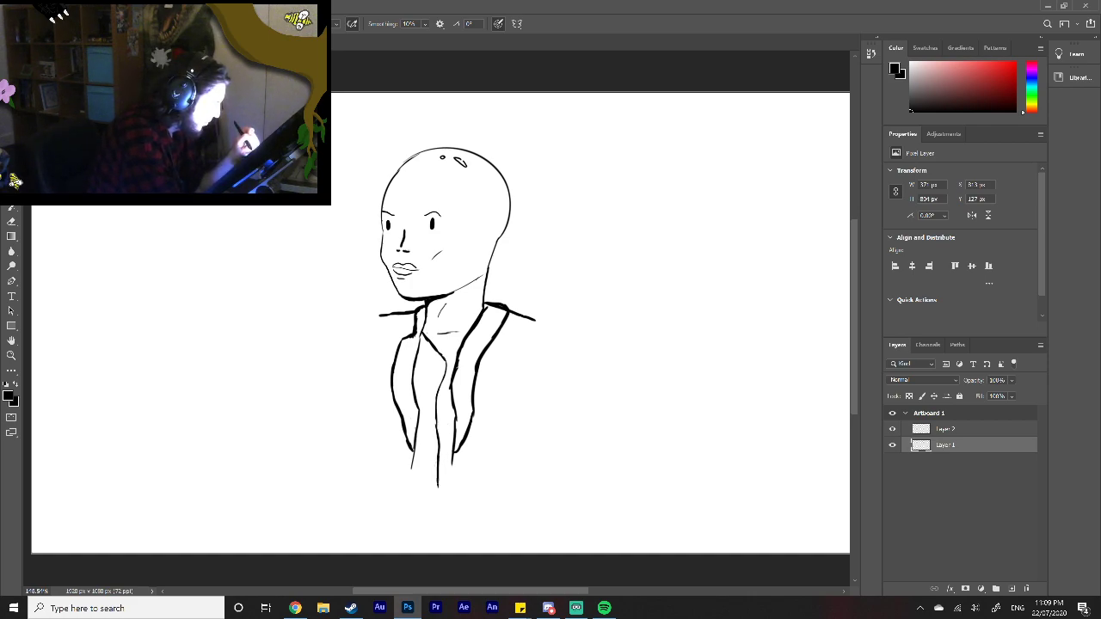
pyautogui.moveTo(414, 448)
pyautogui.mouseDown()
pyautogui.moveTo(411, 468)
pyautogui.moveTo(378, 470)
pyautogui.mouseUp()
pyautogui.moveTo(454, 454)
pyautogui.mouseDown()
pyautogui.moveTo(453, 474)
pyautogui.moveTo(509, 476)
pyautogui.mouseUp()
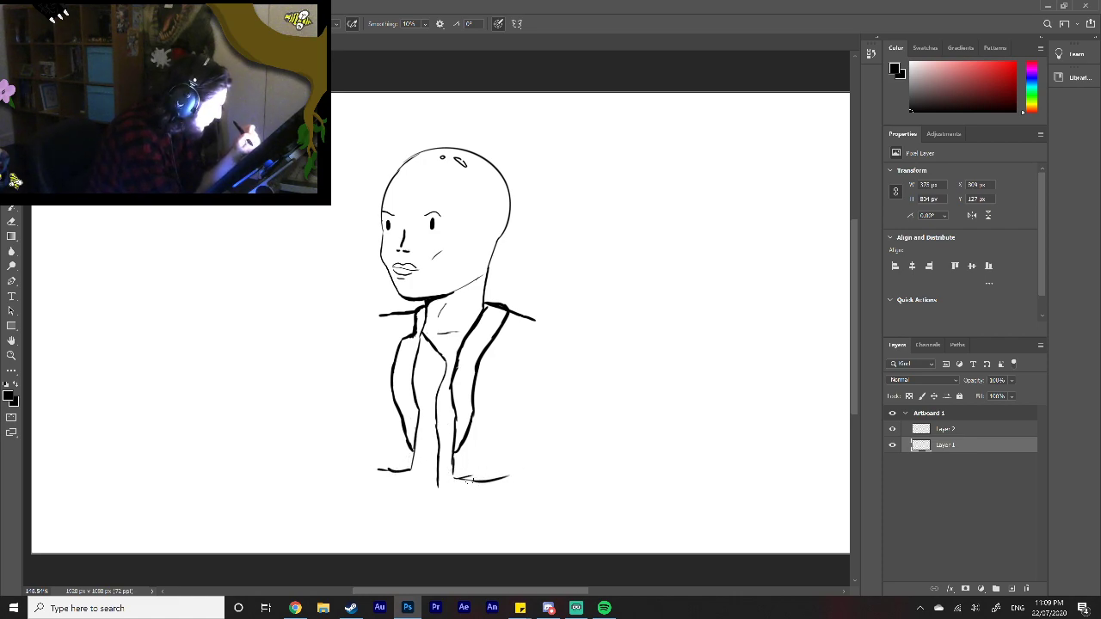
pyautogui.moveTo(388, 474)
pyautogui.mouseDown()
pyautogui.moveTo(435, 487)
pyautogui.moveTo(488, 480)
pyautogui.mouseUp()
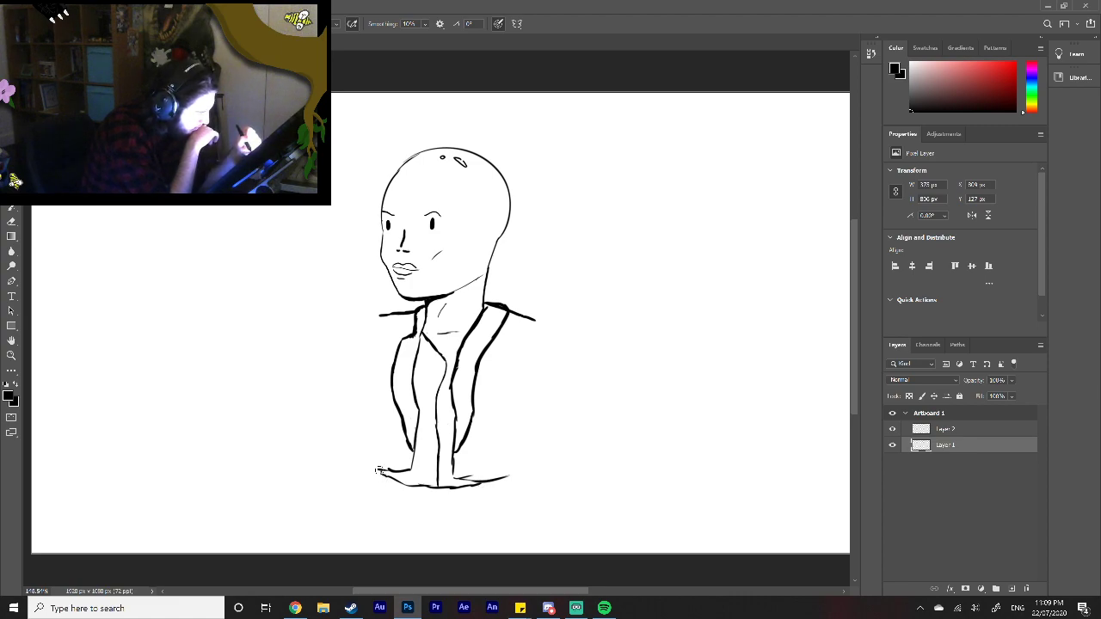
# Step: Draw two side lines from the hem down to the canvas edge and close the shirt's V-shaped neckline
pyautogui.moveTo(378, 470); pyautogui.dragTo(379, 481)
pyautogui.moveTo(502, 479); pyautogui.dragTo(506, 548)
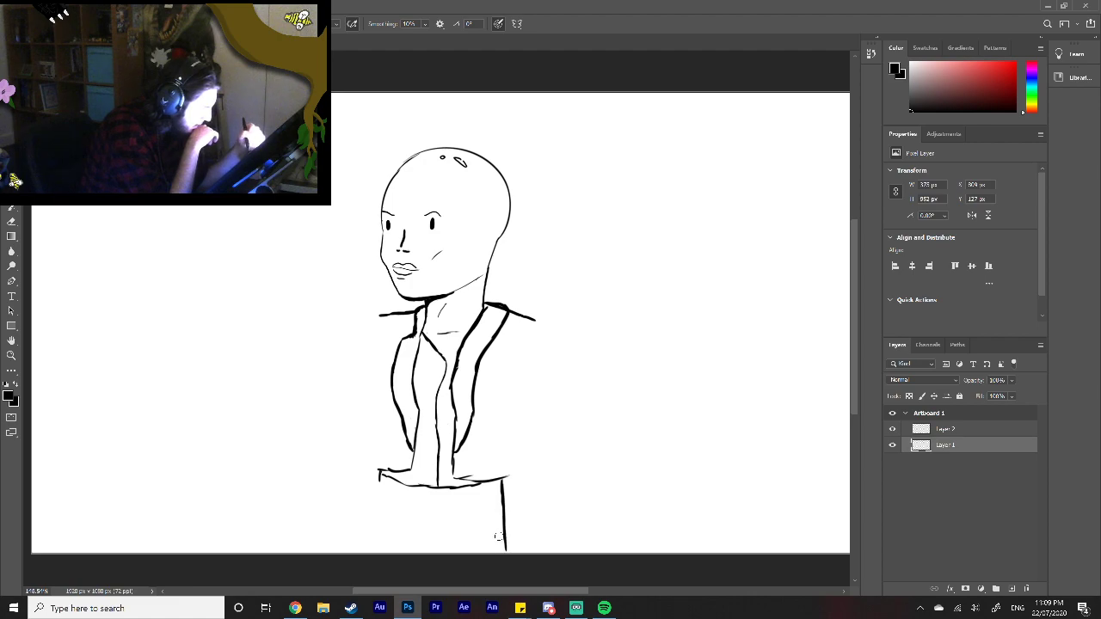
pyautogui.moveTo(379, 473); pyautogui.dragTo(374, 551)
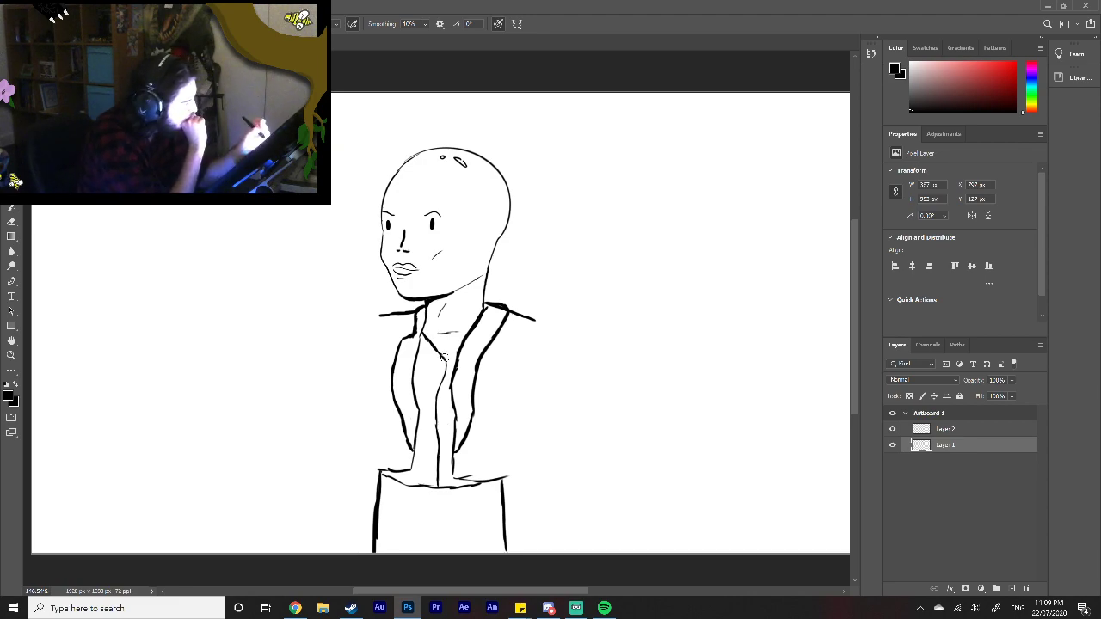
pyautogui.moveTo(444, 353); pyautogui.dragTo(461, 344)
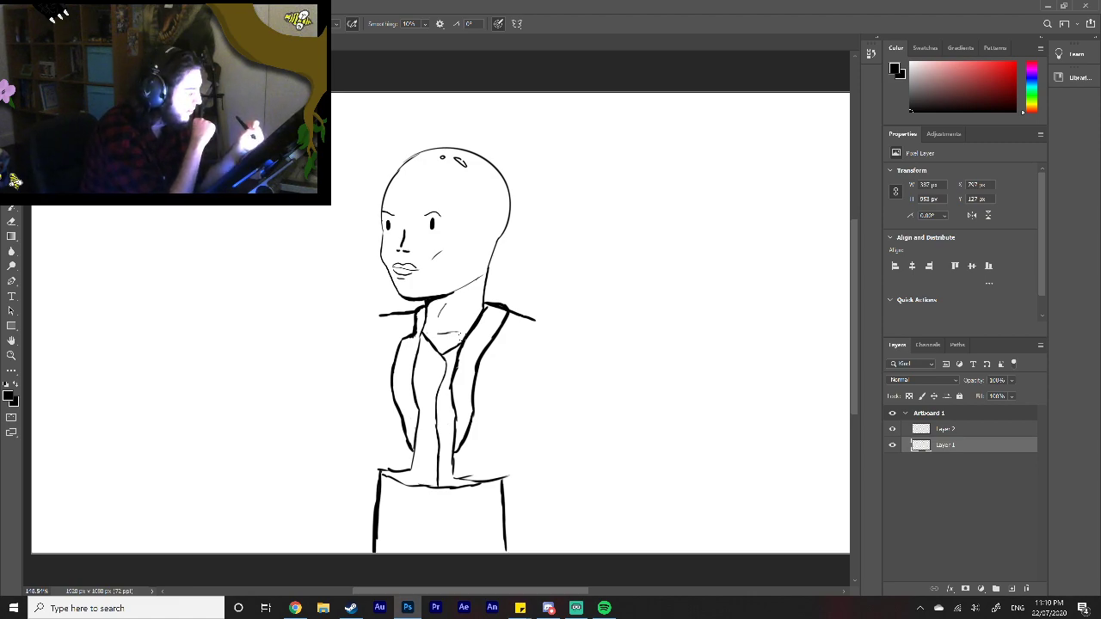
# Step: Draw a column of five small buttons down the shirt front, and thicken the curved hem and the two side lines below it
pyautogui.moveTo(437, 368); pyautogui.dragTo(440, 371)
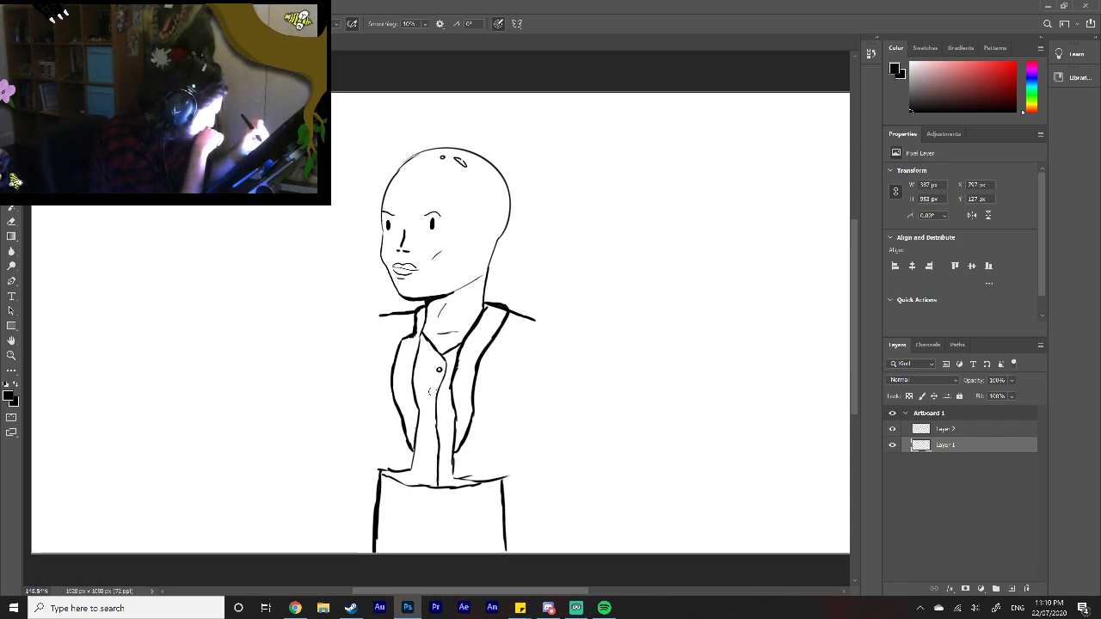
pyautogui.moveTo(432, 391); pyautogui.dragTo(432, 465)
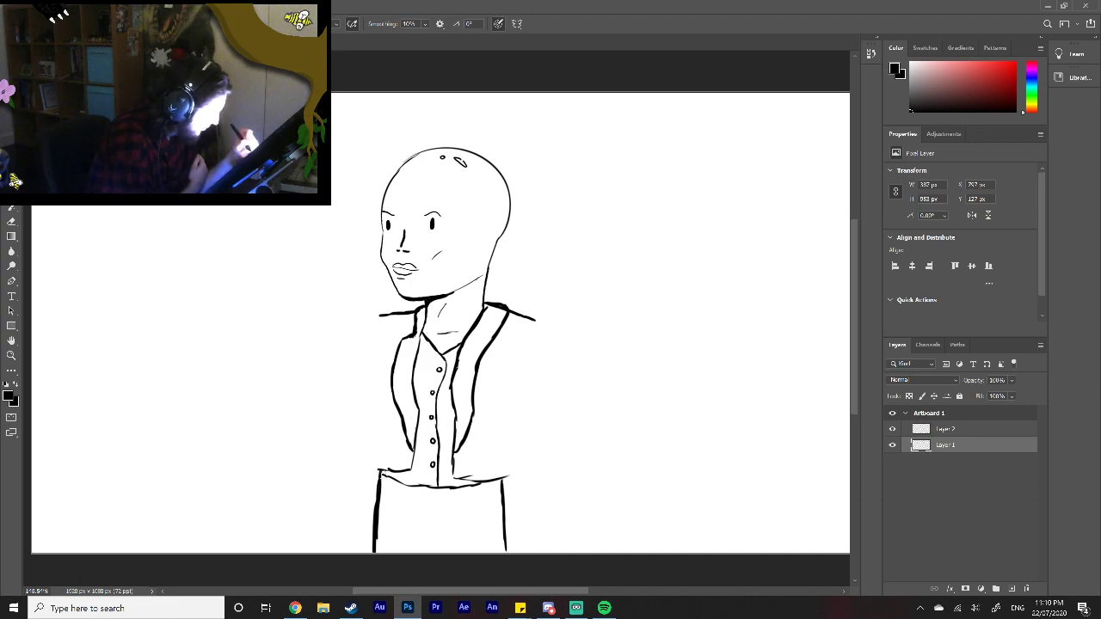
pyautogui.moveTo(382, 473)
pyautogui.mouseDown()
pyautogui.moveTo(438, 491)
pyautogui.moveTo(491, 479)
pyautogui.mouseUp()
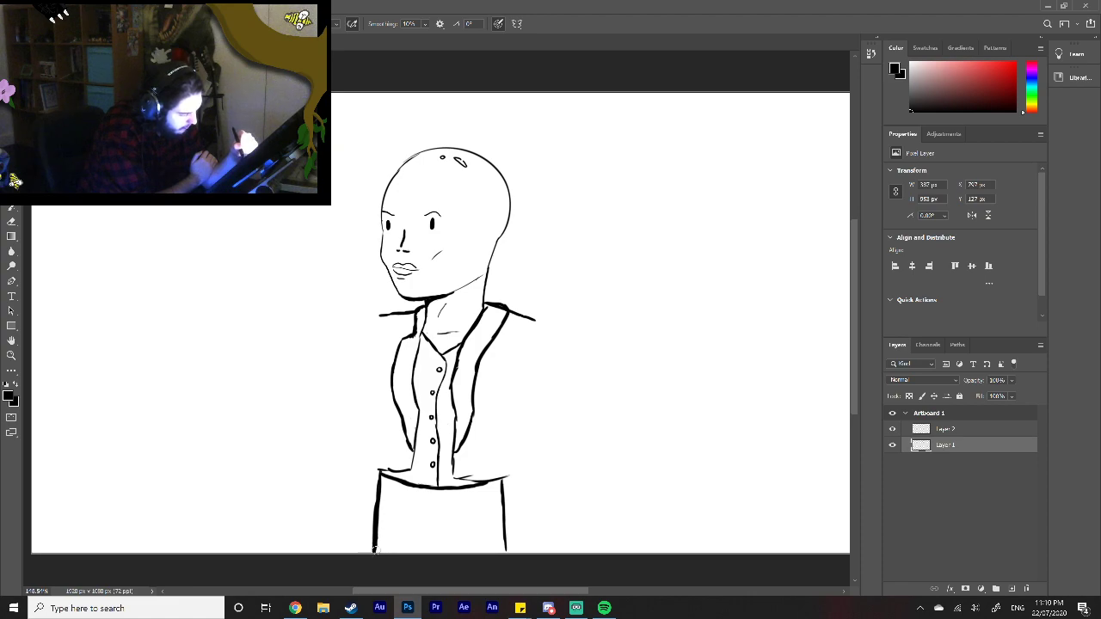
pyautogui.moveTo(504, 540); pyautogui.dragTo(507, 556)
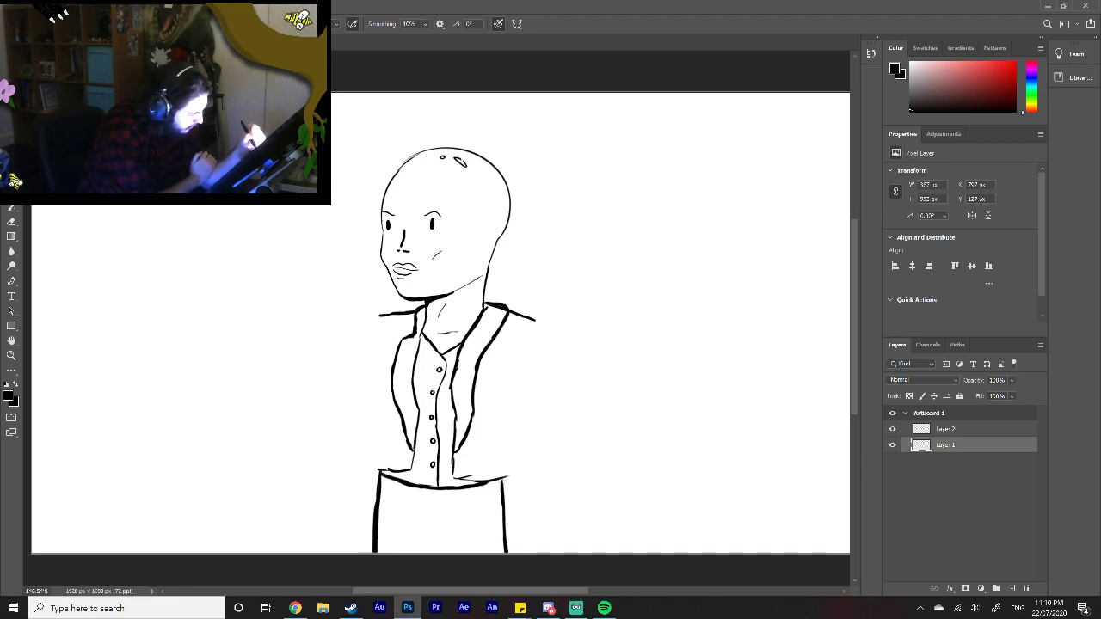
pyautogui.moveTo(500, 489); pyautogui.dragTo(506, 552)
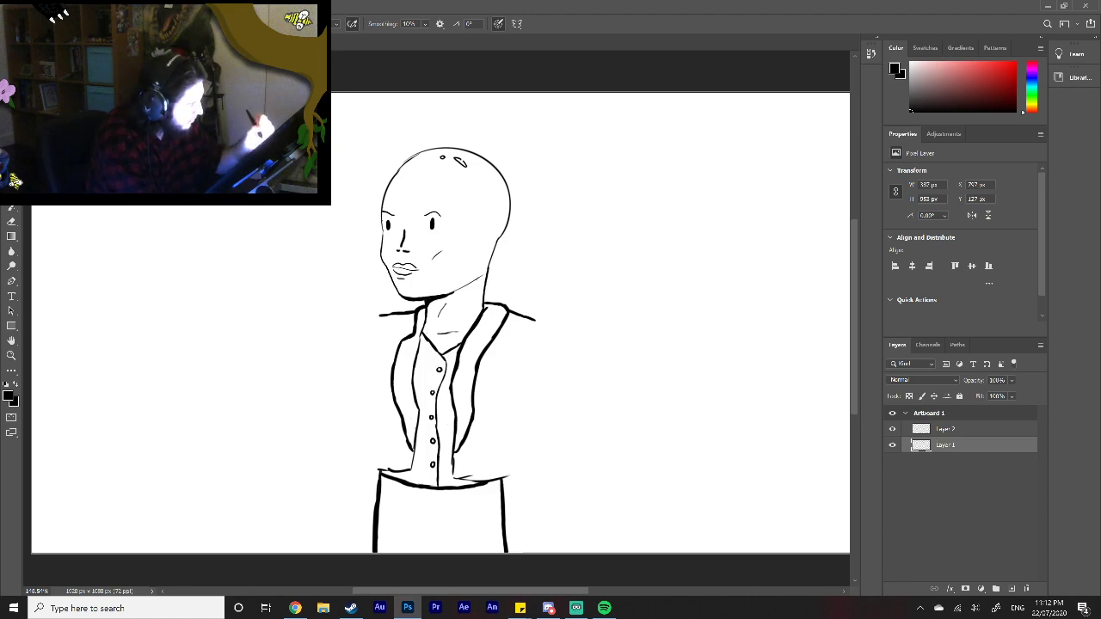
pyautogui.moveTo(375, 337); pyautogui.dragTo(376, 343)
pyautogui.moveTo(375, 348); pyautogui.dragTo(374, 361)
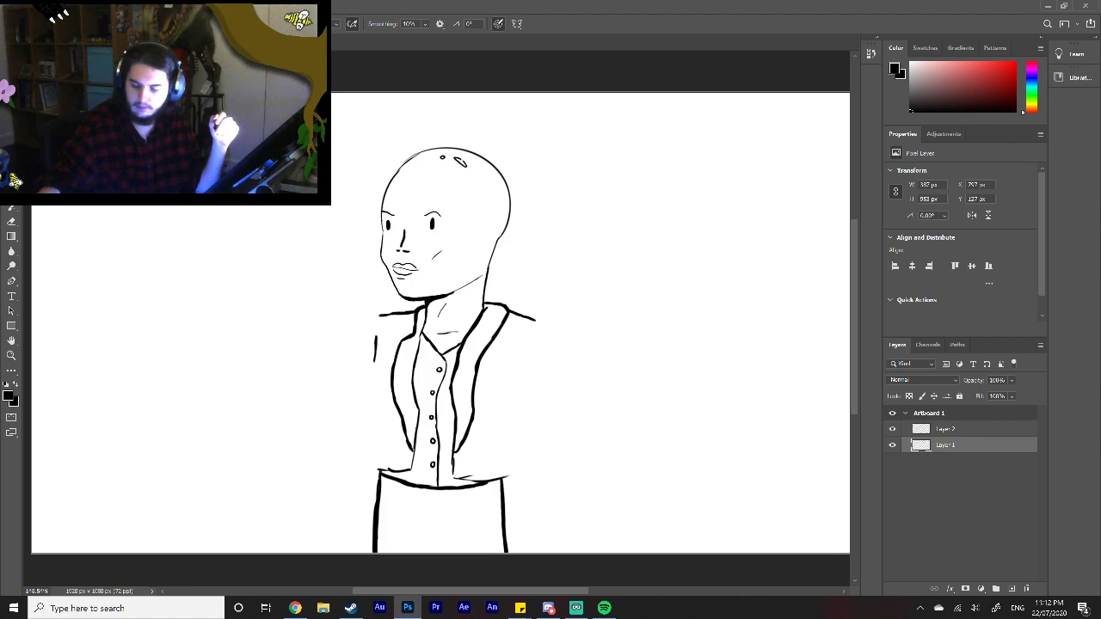
pyautogui.hotkey('ctrl', 'z')
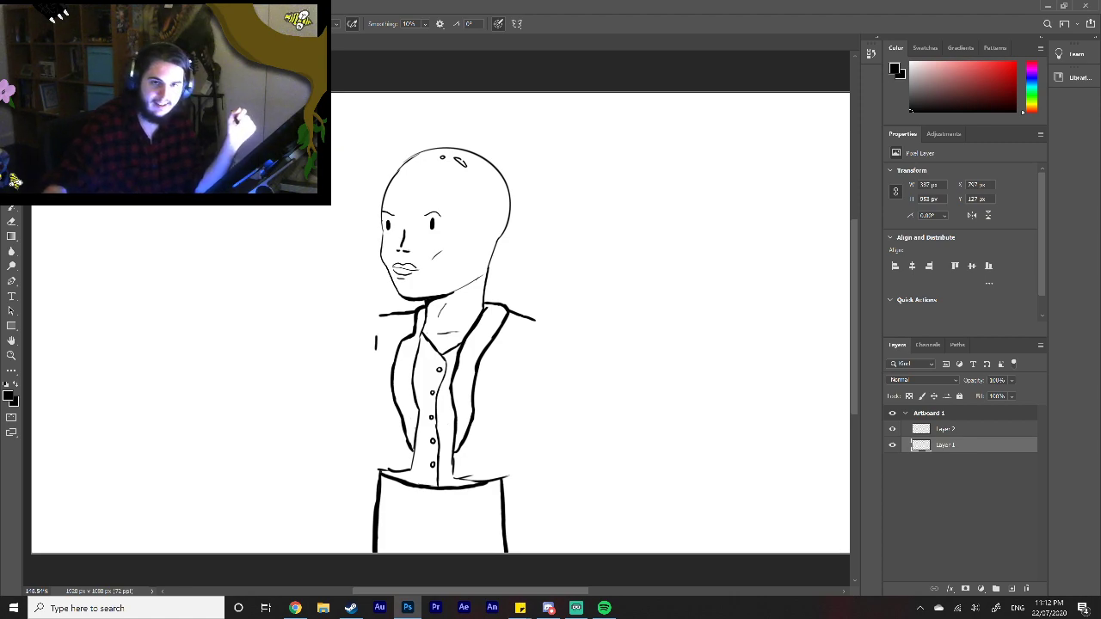
pyautogui.hotkey('ctrl', 'z')
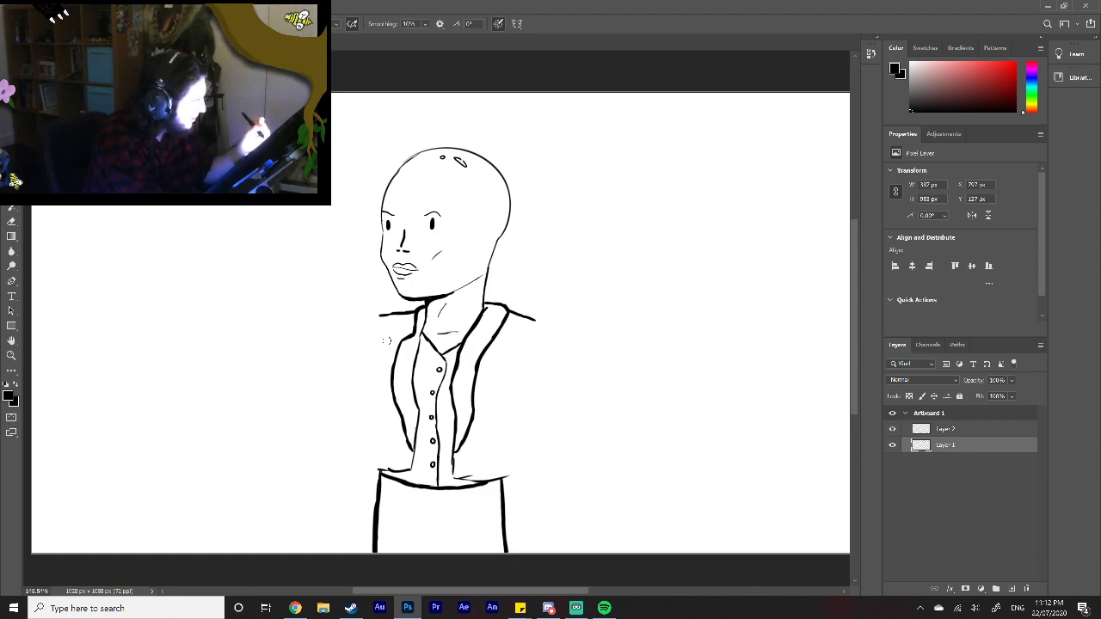
# Step: Draw the jacket's two side edges from below the shoulders to the hem, bending the left edge outward at the chest
pyautogui.moveTo(381, 333)
pyautogui.mouseDown()
pyautogui.moveTo(366, 378)
pyautogui.moveTo(379, 469)
pyautogui.mouseUp()
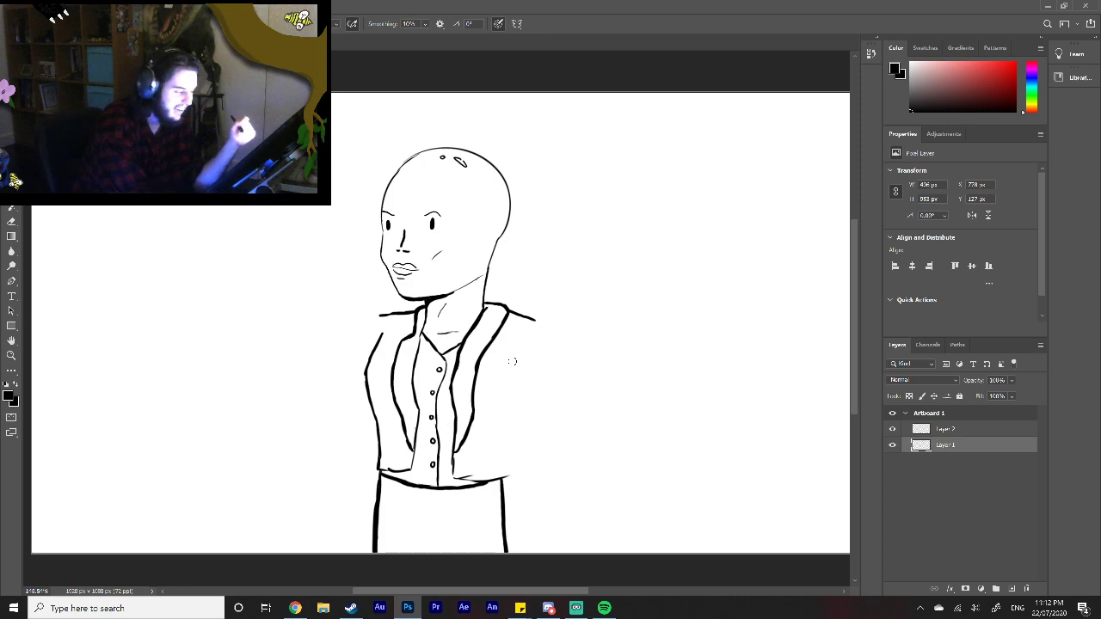
pyautogui.moveTo(508, 477); pyautogui.dragTo(508, 462)
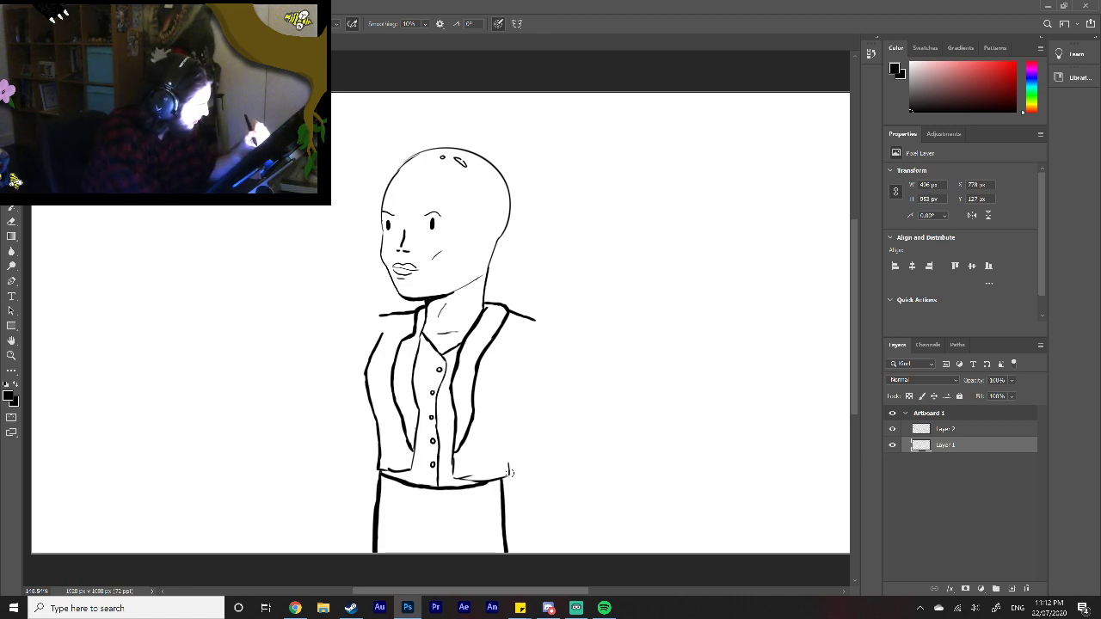
pyautogui.moveTo(512, 350); pyautogui.dragTo(511, 392)
pyautogui.moveTo(511, 351); pyautogui.dragTo(510, 467)
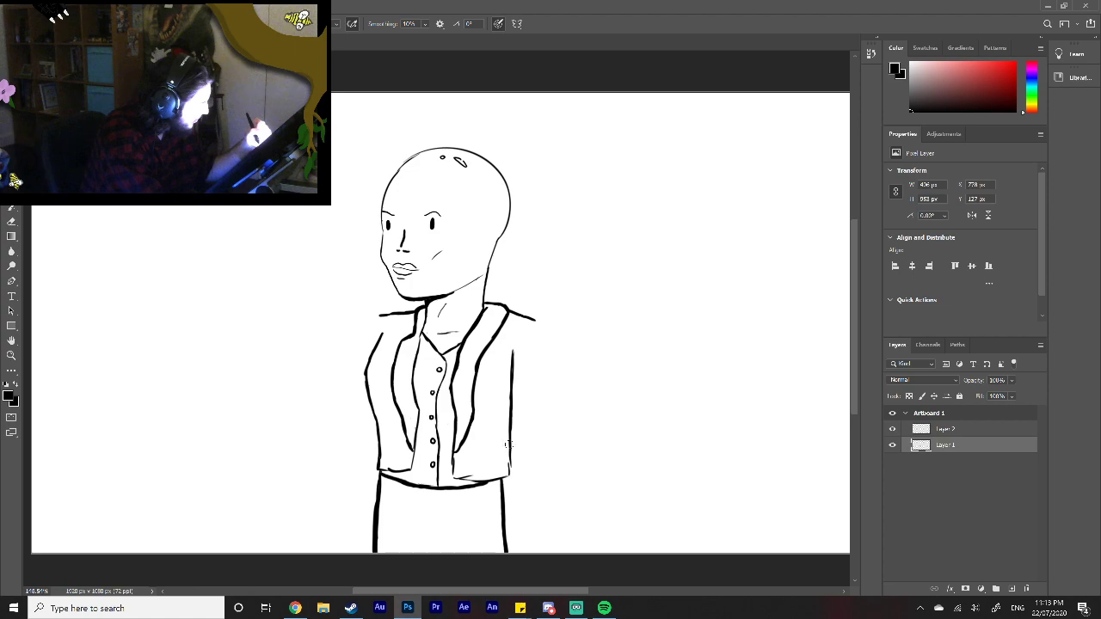
# Step: Draw the right sleeve with a curved cuff and an outer edge running from the shoulder, tapering inward to the cuff
pyautogui.moveTo(513, 428)
pyautogui.mouseDown()
pyautogui.moveTo(511, 469)
pyautogui.moveTo(540, 465)
pyautogui.mouseUp()
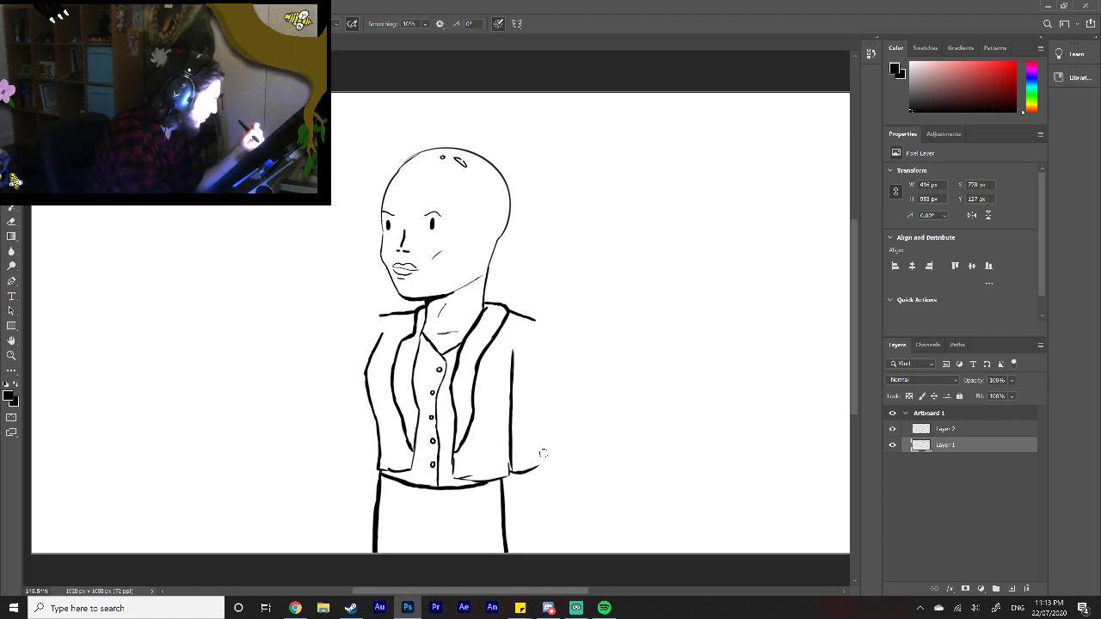
pyautogui.moveTo(532, 317)
pyautogui.mouseDown()
pyautogui.moveTo(548, 359)
pyautogui.moveTo(552, 459)
pyautogui.moveTo(540, 465)
pyautogui.moveTo(548, 461)
pyautogui.mouseUp()
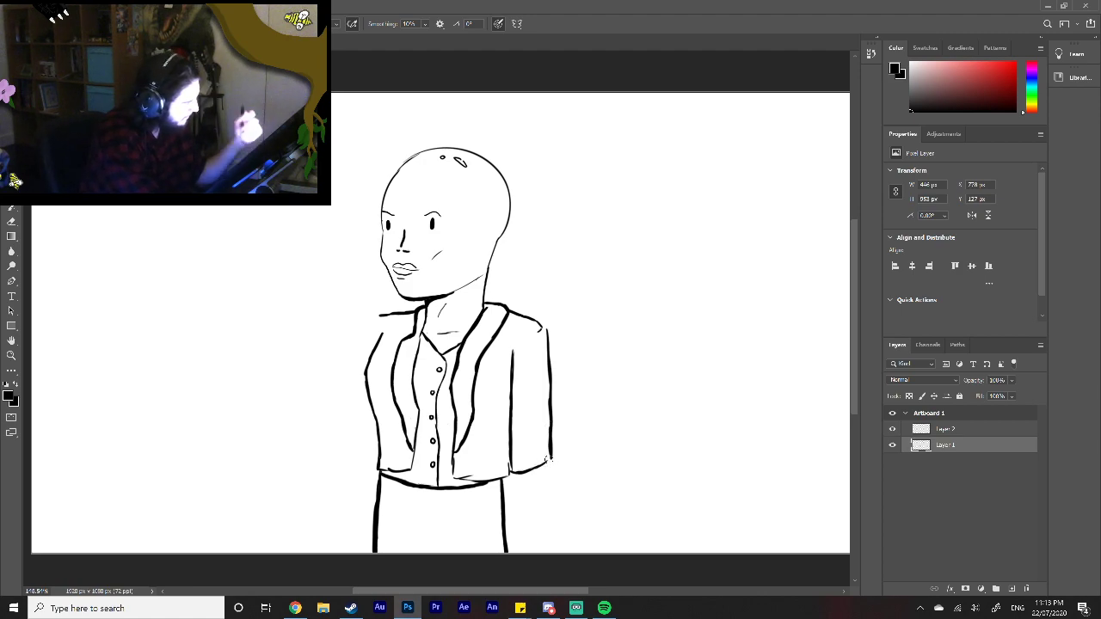
pyautogui.moveTo(549, 460); pyautogui.dragTo(551, 366)
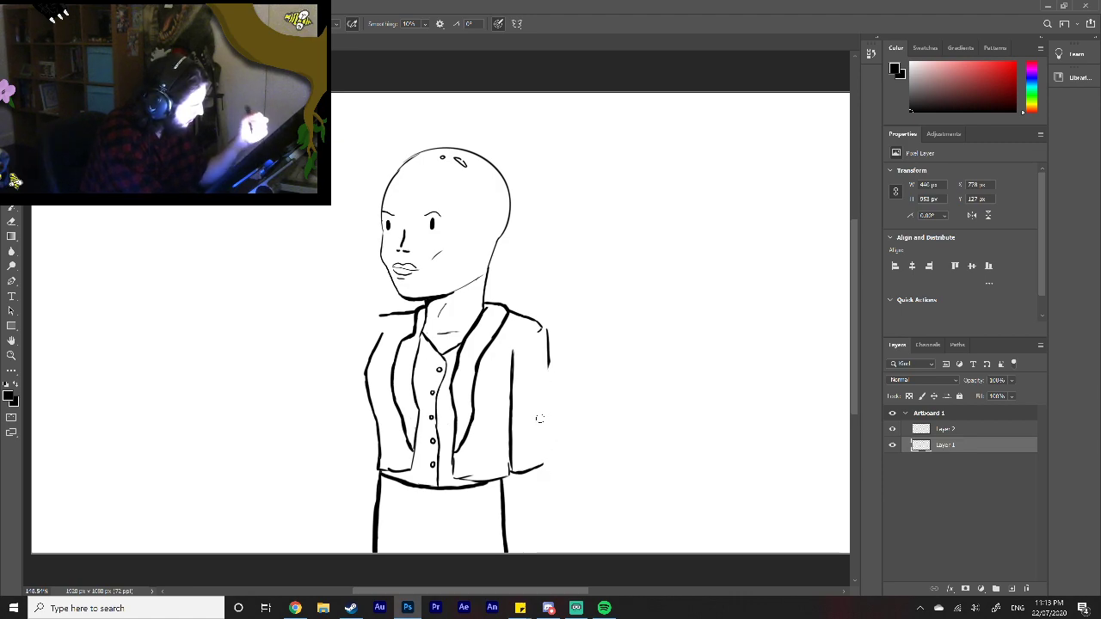
pyautogui.moveTo(547, 364); pyautogui.dragTo(538, 447)
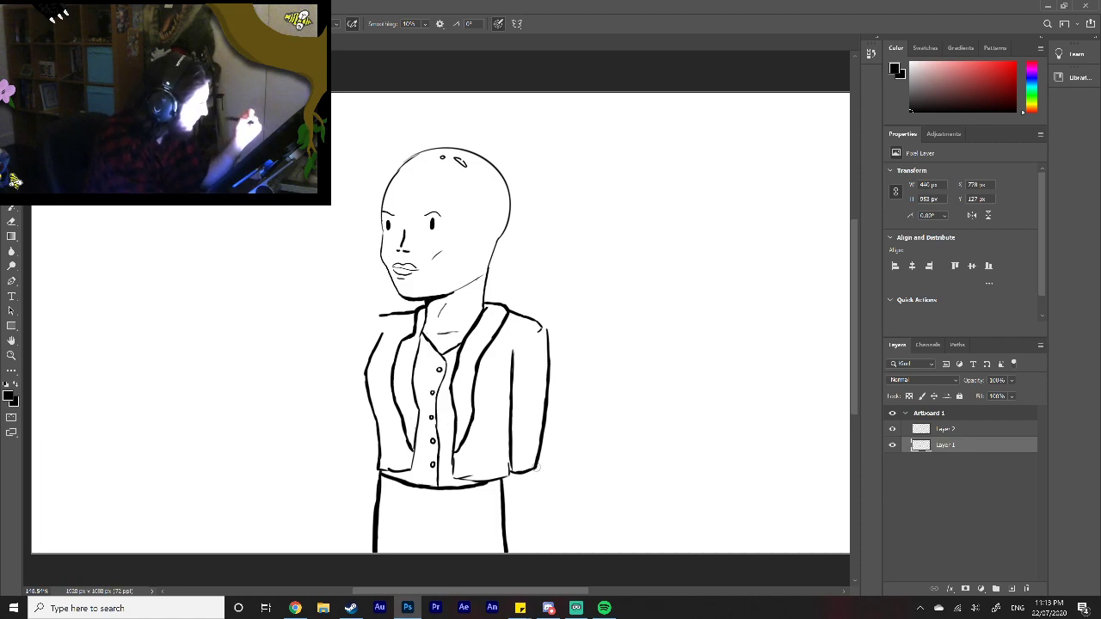
# Step: Extend the left shoulder outward with an upper sleeve edge, and redraw the shoulder line as a straight downward slope
pyautogui.moveTo(379, 318); pyautogui.dragTo(363, 347)
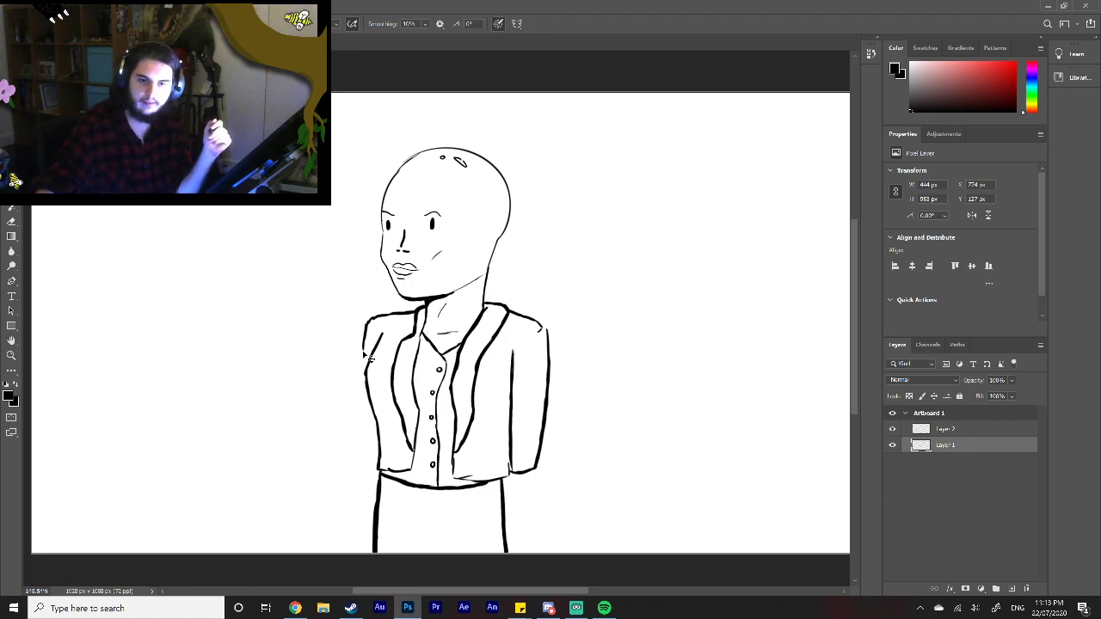
pyautogui.hotkey('ctrl', 'z')
pyautogui.hotkey('ctrl', 'z')
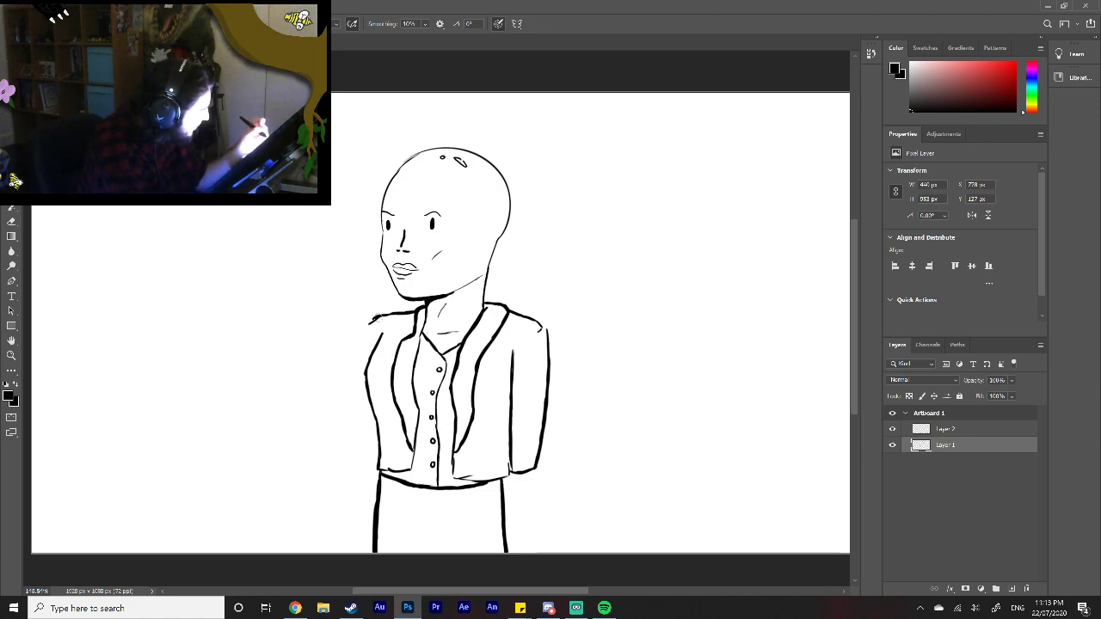
pyautogui.moveTo(375, 318)
pyautogui.mouseDown()
pyautogui.moveTo(361, 328)
pyautogui.moveTo(359, 389)
pyautogui.mouseUp()
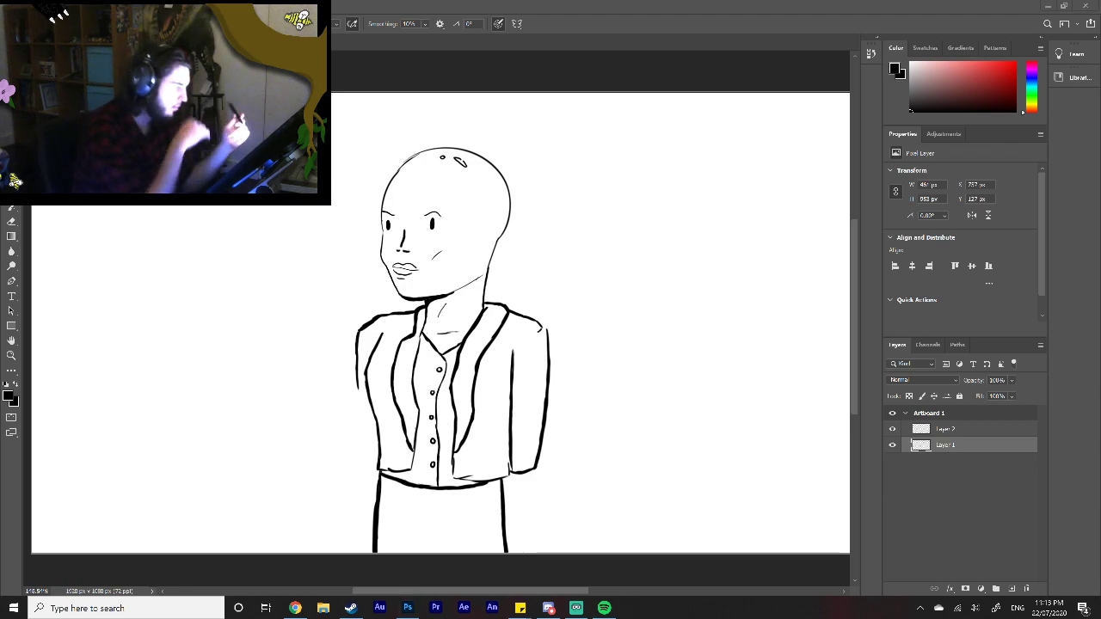
pyautogui.moveTo(380, 317)
pyautogui.mouseDown()
pyautogui.moveTo(356, 332)
pyautogui.moveTo(389, 312)
pyautogui.mouseUp()
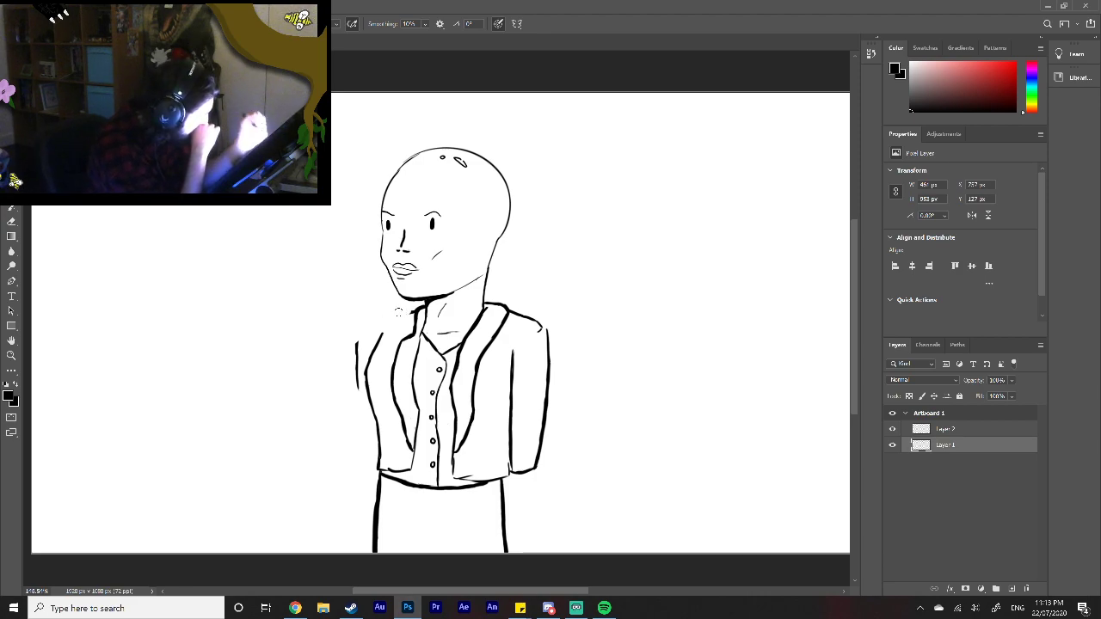
pyautogui.moveTo(413, 313); pyautogui.dragTo(359, 335)
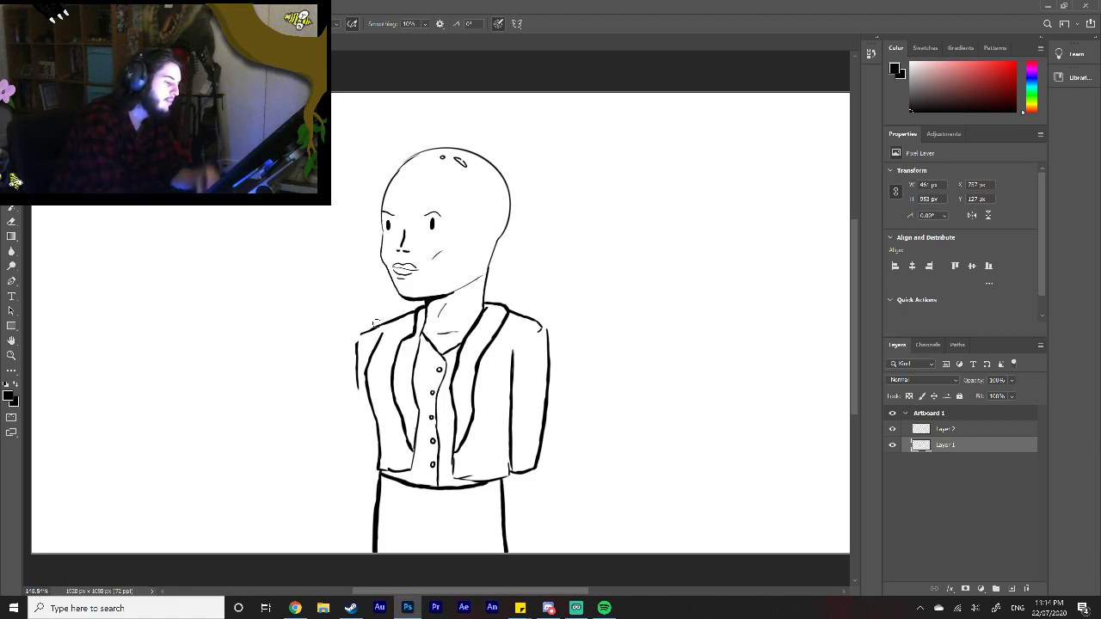
# Step: Erase the left sleeve's outer edge and the jacket's left side edge, and redraw the jacket side further inward with a flatter curve
pyautogui.moveTo(358, 342); pyautogui.dragTo(356, 390)
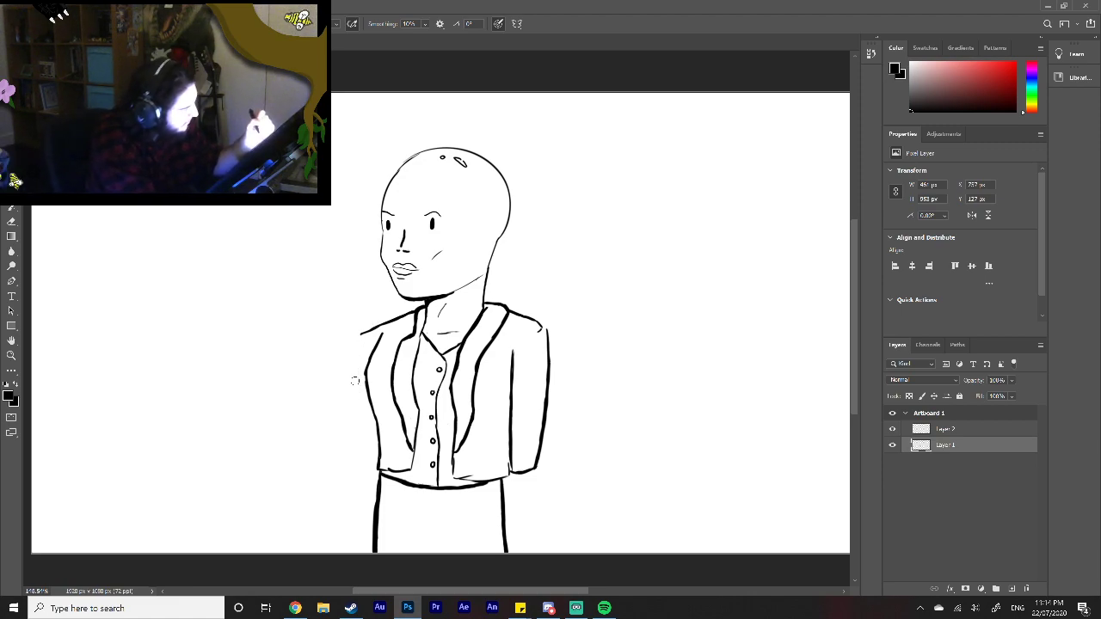
pyautogui.moveTo(383, 334)
pyautogui.mouseDown()
pyautogui.moveTo(366, 359)
pyautogui.moveTo(376, 413)
pyautogui.mouseUp()
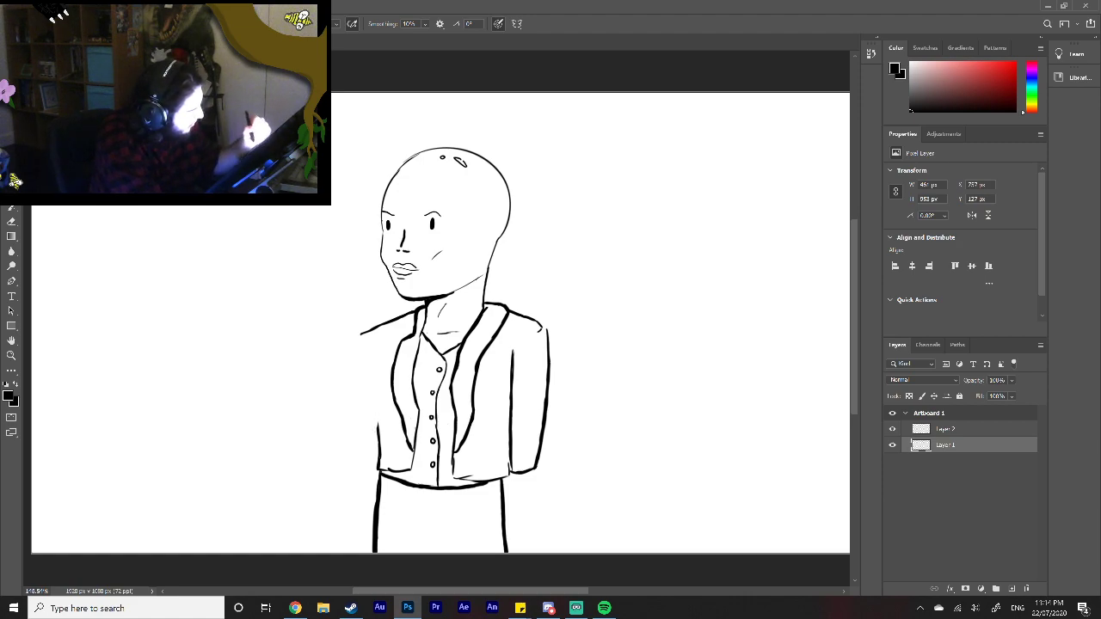
pyautogui.moveTo(379, 432); pyautogui.dragTo(373, 382)
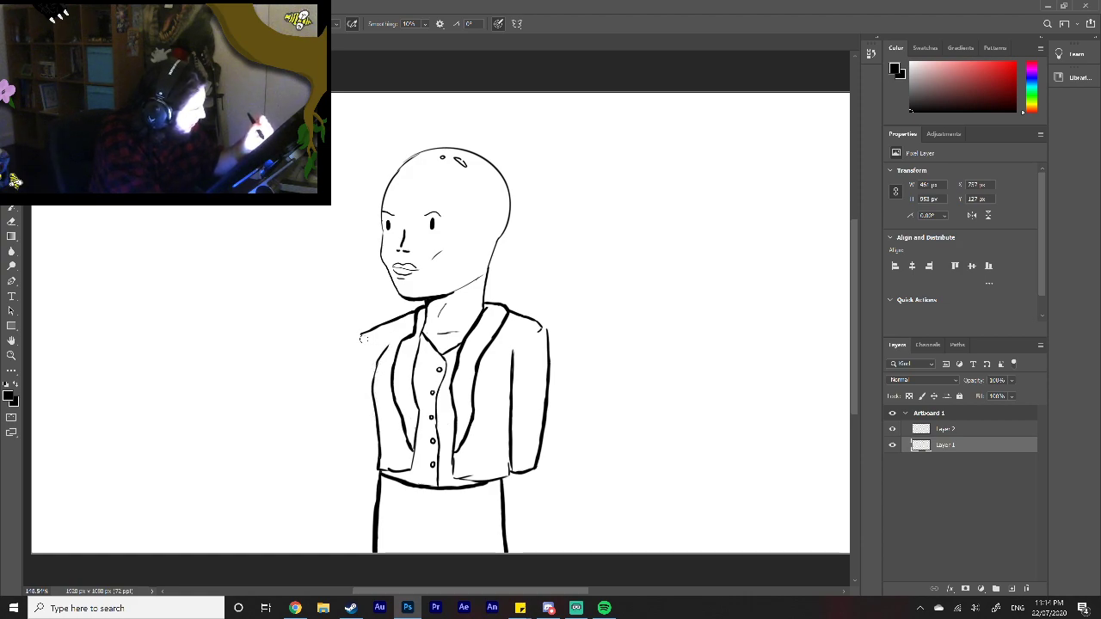
# Step: Draw the left sleeve's outer edge from the shoulder tip down to the jacket hem and close it with a cuff
pyautogui.moveTo(362, 335); pyautogui.dragTo(361, 371)
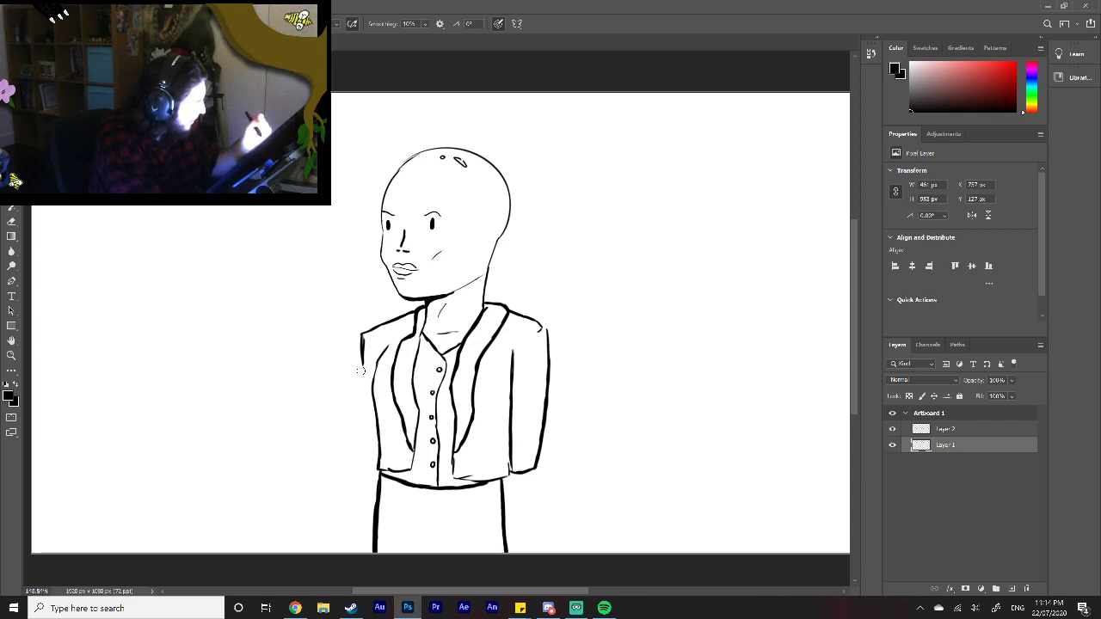
pyautogui.moveTo(362, 332); pyautogui.dragTo(361, 431)
pyautogui.moveTo(363, 383); pyautogui.dragTo(356, 450)
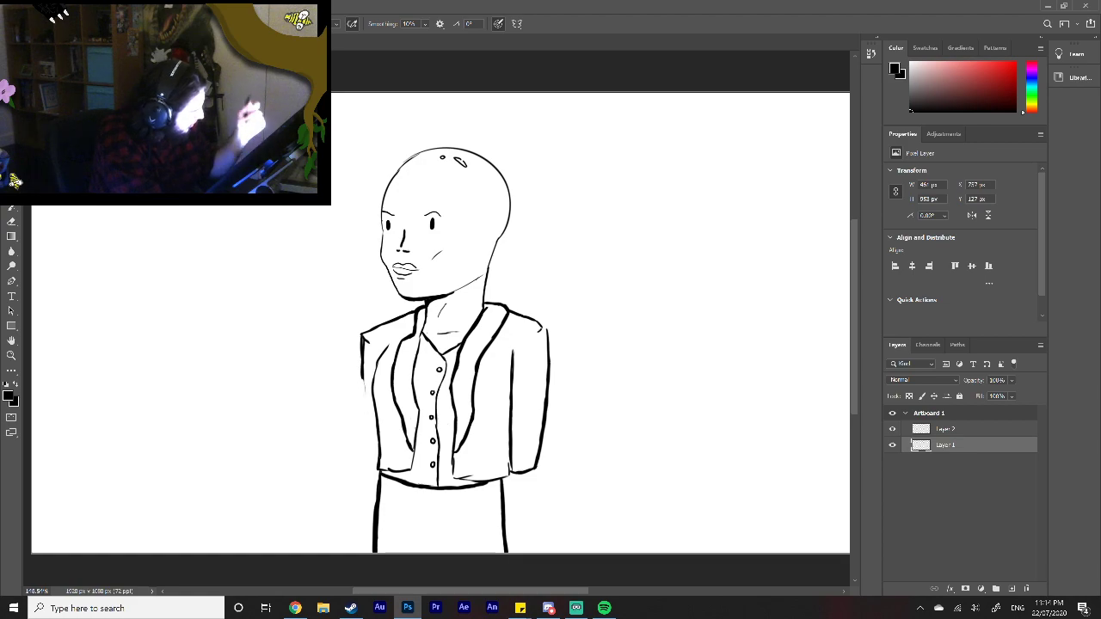
pyautogui.moveTo(363, 380); pyautogui.dragTo(380, 471)
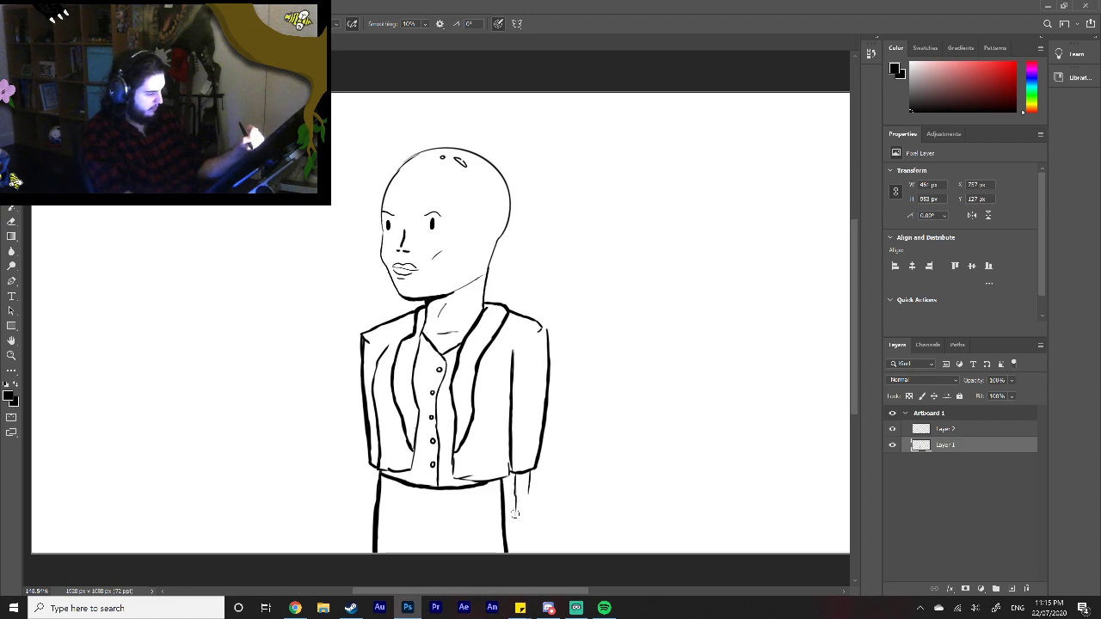
# Step: Draw two wrist lines below the right sleeve's cuff and outline the hand's thumb as a narrow rounded shape
pyautogui.moveTo(514, 516); pyautogui.dragTo(523, 508)
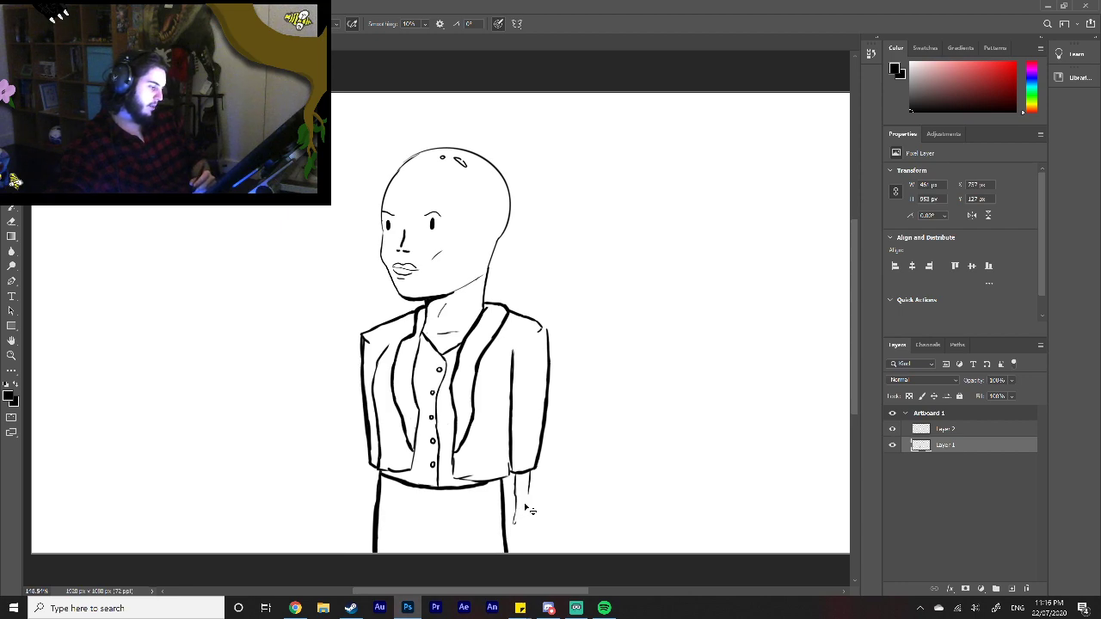
pyautogui.hotkey('ctrl', 'z')
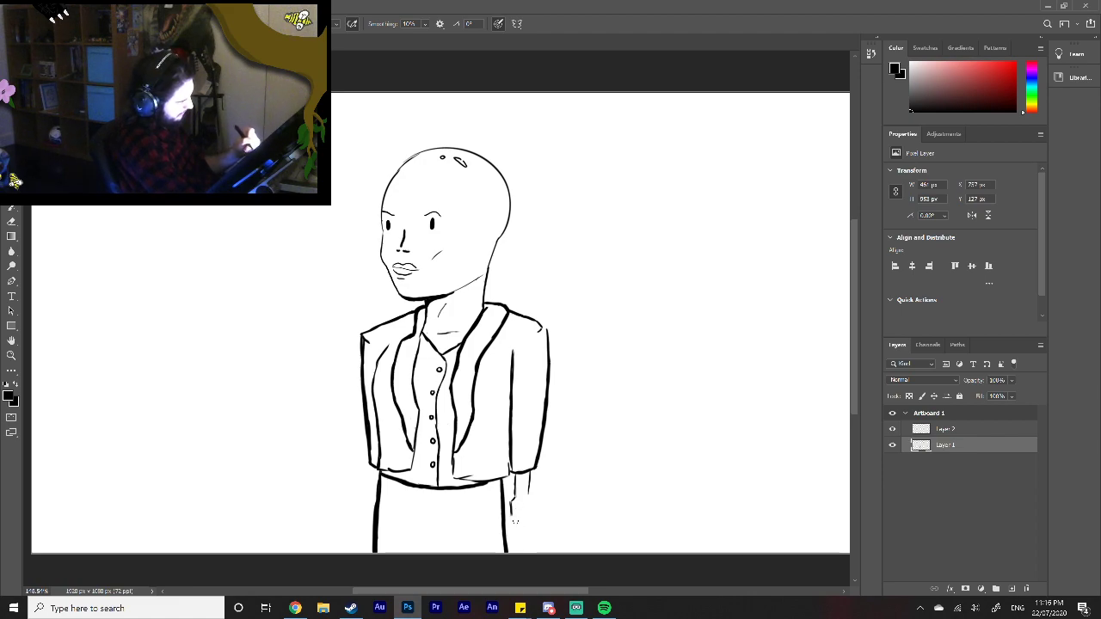
pyautogui.press('z')
pyautogui.moveTo(522, 502); pyautogui.dragTo(522, 503)
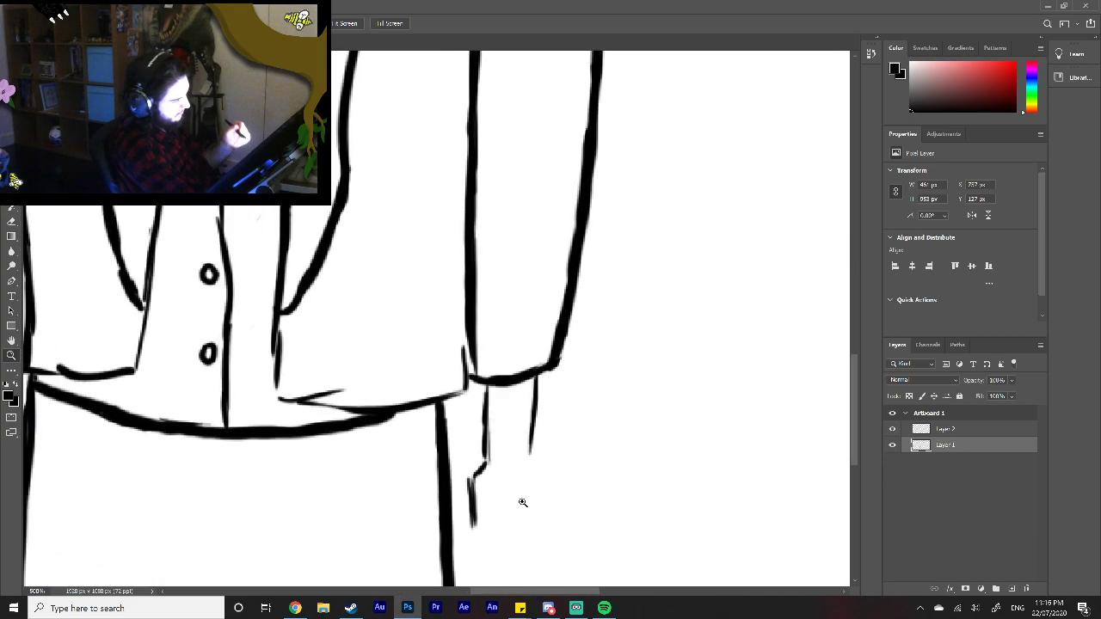
pyautogui.scroll(-3, 840, 386)
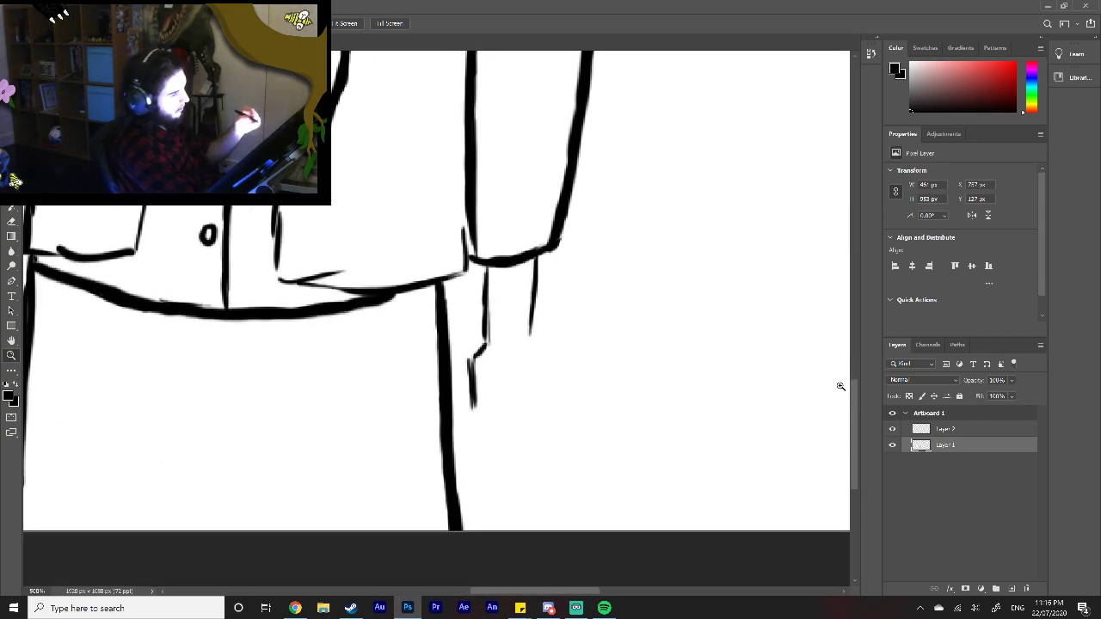
pyautogui.click(11, 177)
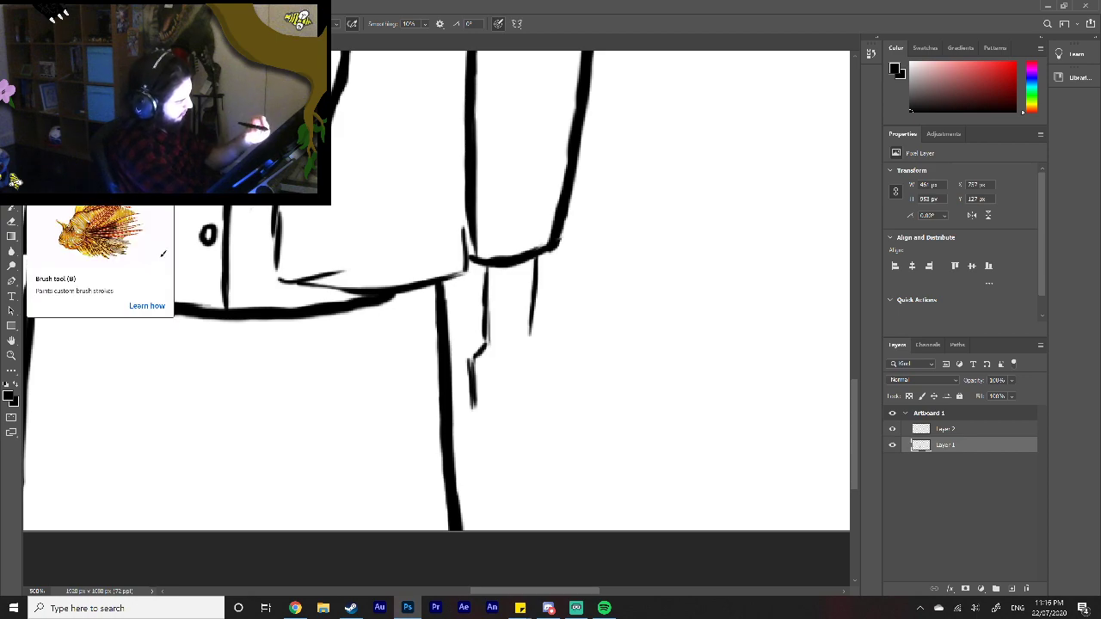
pyautogui.moveTo(485, 346)
pyautogui.mouseDown()
pyautogui.moveTo(471, 371)
pyautogui.moveTo(481, 419)
pyautogui.moveTo(493, 364)
pyautogui.moveTo(498, 377)
pyautogui.mouseUp()
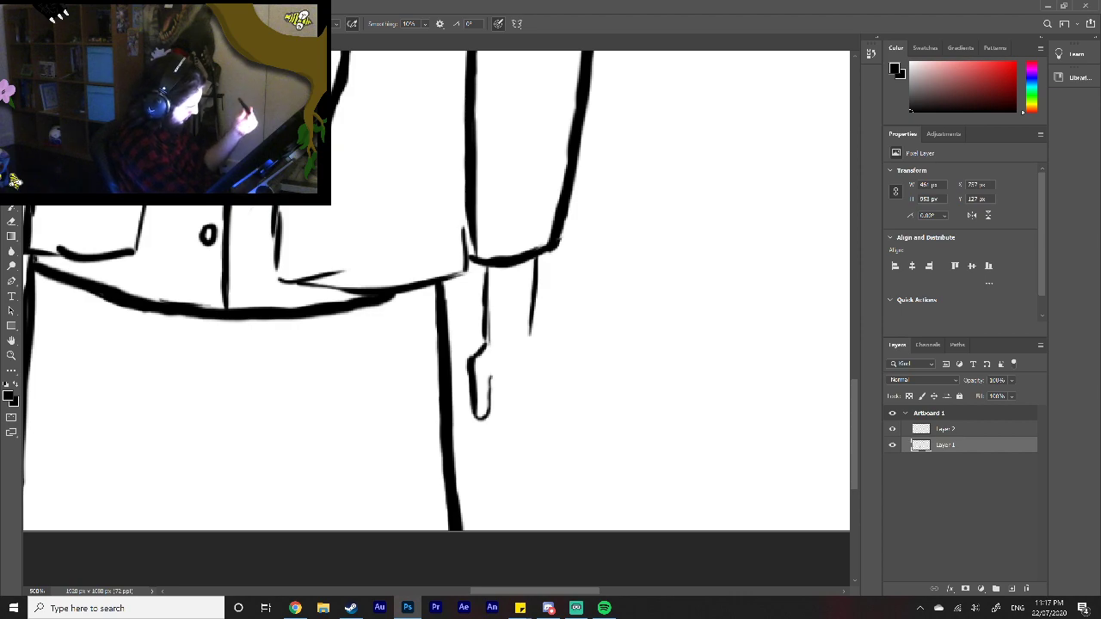
# Step: Draw four narrow fingers beside the right hand's thumb and connect the little finger's outer edge up to the wrist line
pyautogui.moveTo(492, 368)
pyautogui.mouseDown()
pyautogui.moveTo(499, 447)
pyautogui.moveTo(510, 398)
pyautogui.mouseUp()
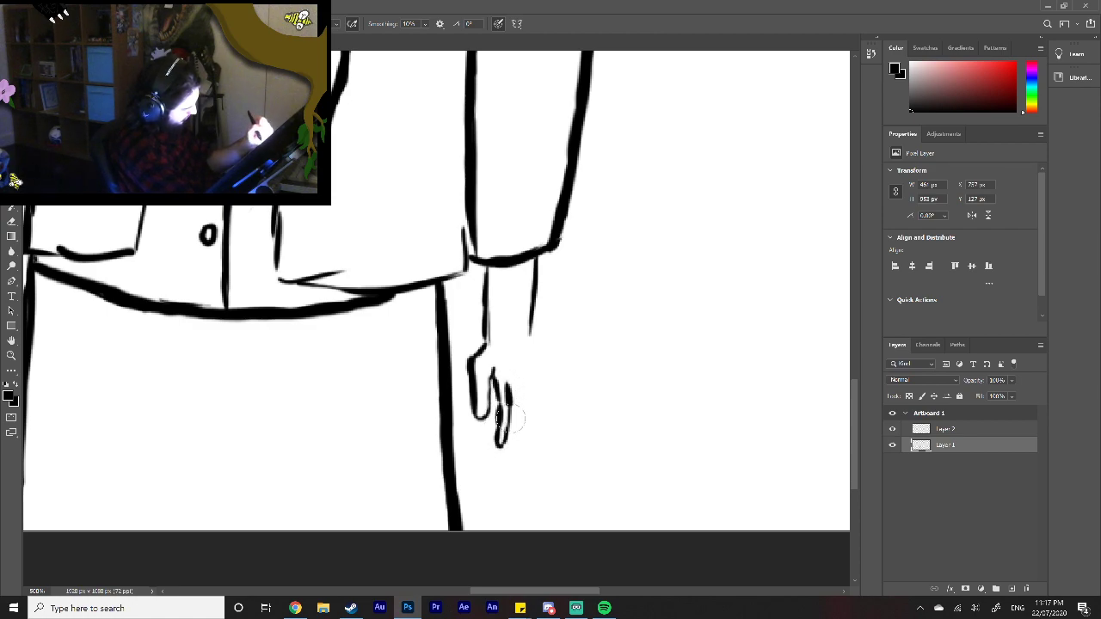
pyautogui.hotkey('ctrl', 'z')
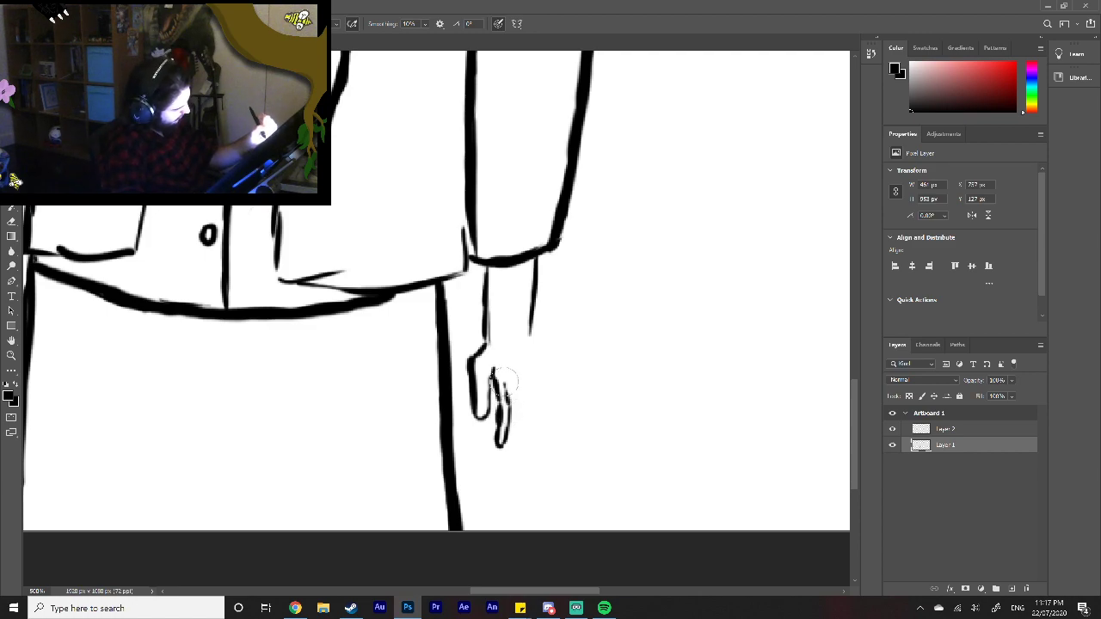
pyautogui.moveTo(509, 406); pyautogui.dragTo(503, 373)
pyautogui.moveTo(506, 440)
pyautogui.mouseDown()
pyautogui.moveTo(515, 448)
pyautogui.moveTo(513, 381)
pyautogui.mouseUp()
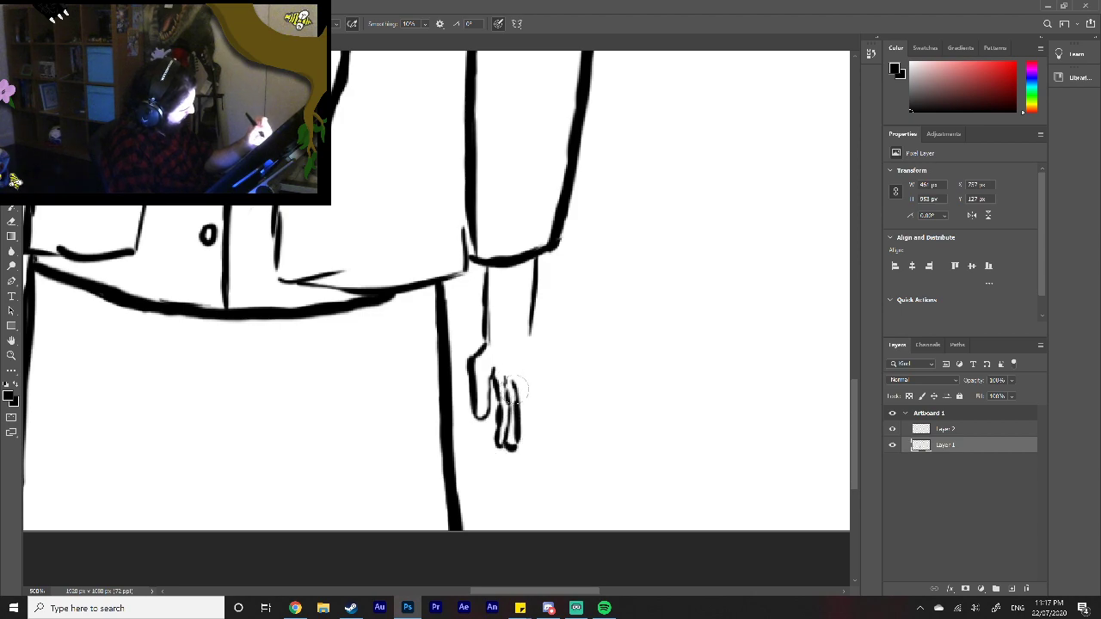
pyautogui.moveTo(519, 444); pyautogui.dragTo(519, 371)
pyautogui.moveTo(533, 430); pyautogui.dragTo(529, 338)
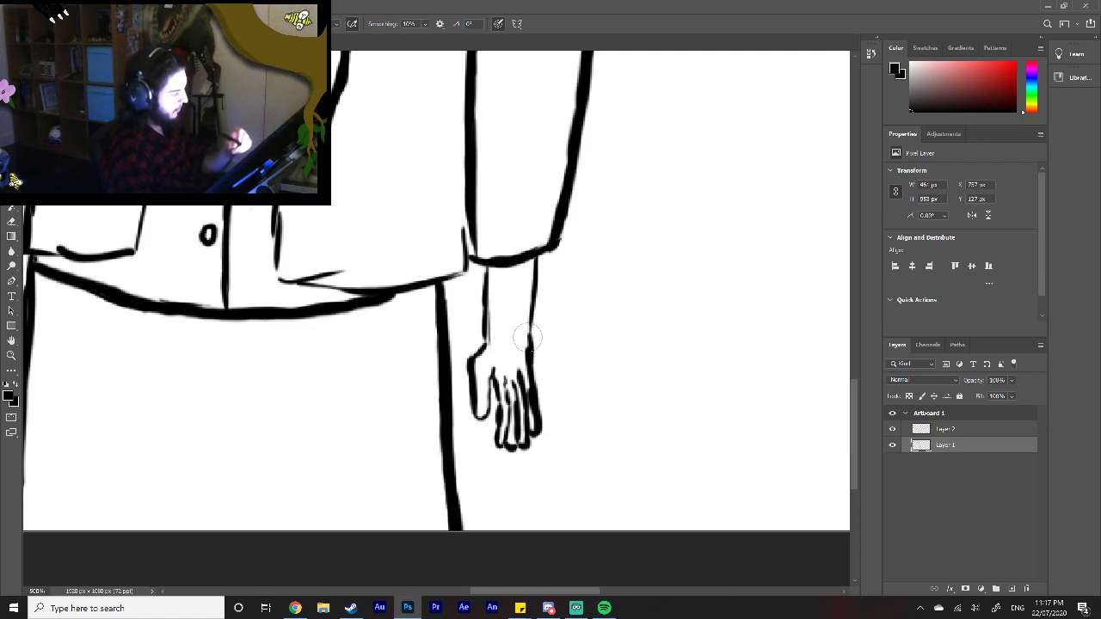
pyautogui.click(11, 355)
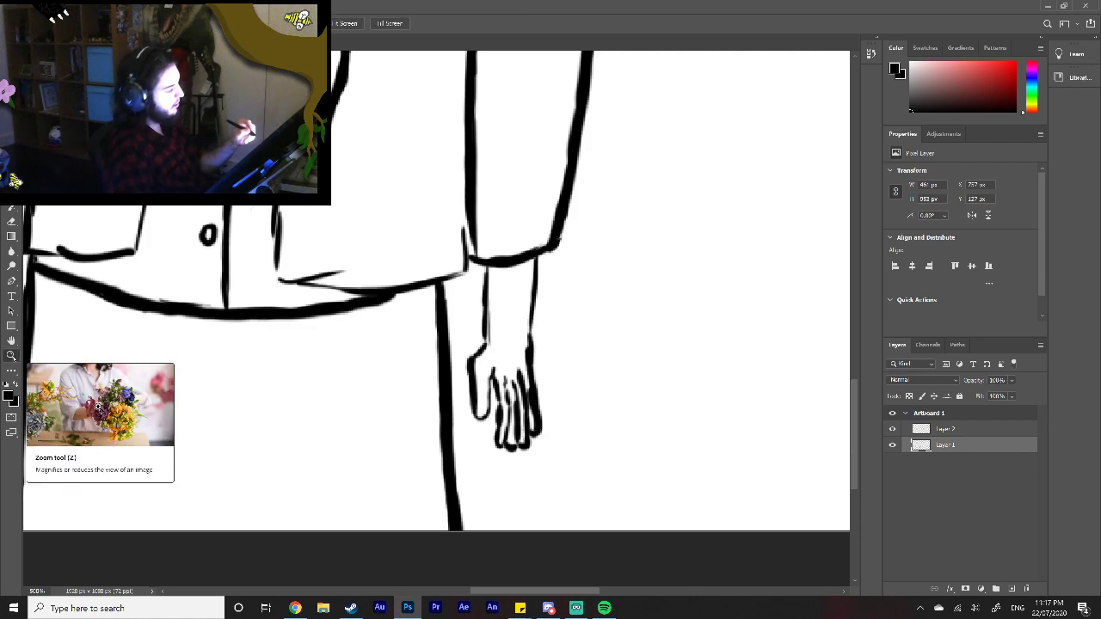
pyautogui.rightClick(562, 450)
pyautogui.click(581, 457)
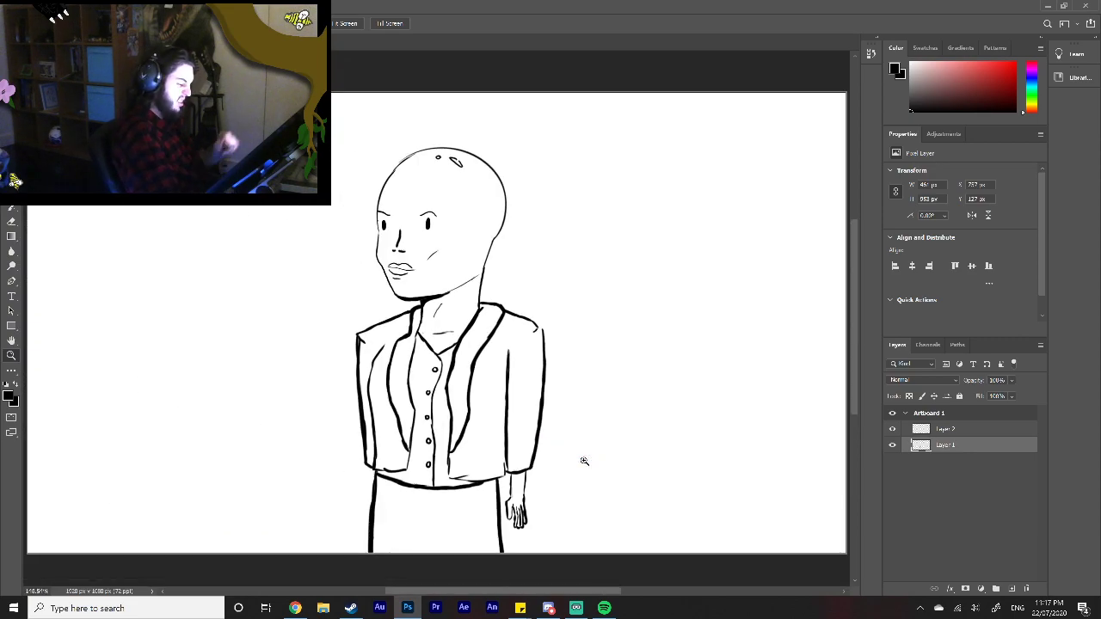
# Step: Erase the dividing lines inside the right hand's fingers and redraw them as three longer, straighter strokes
pyautogui.click(583, 461)
pyautogui.click(534, 497)
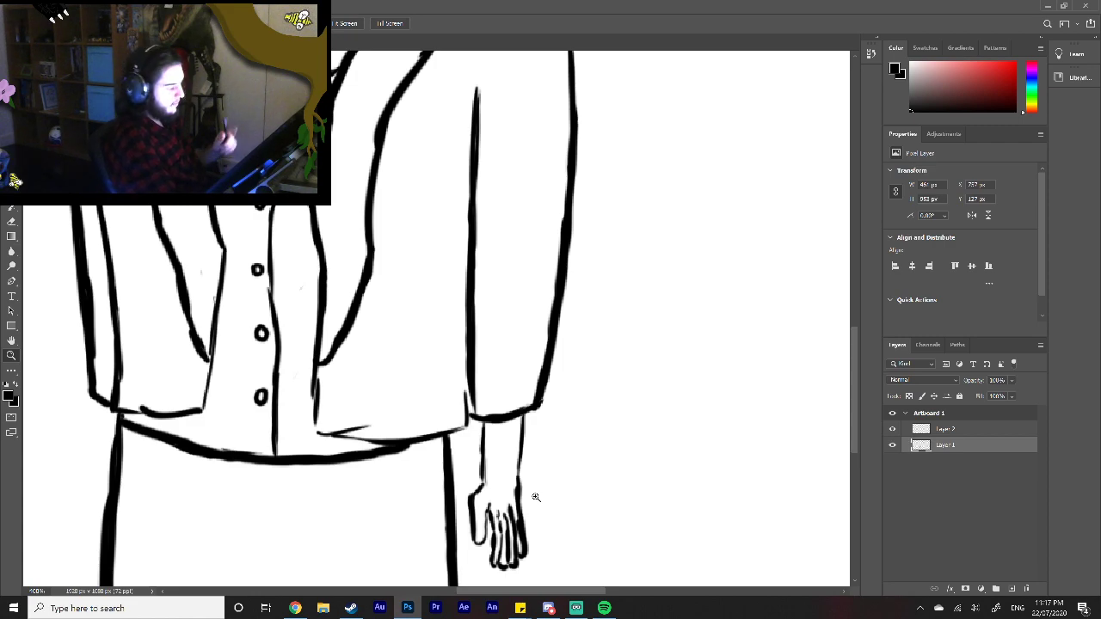
pyautogui.moveTo(506, 507); pyautogui.dragTo(505, 553)
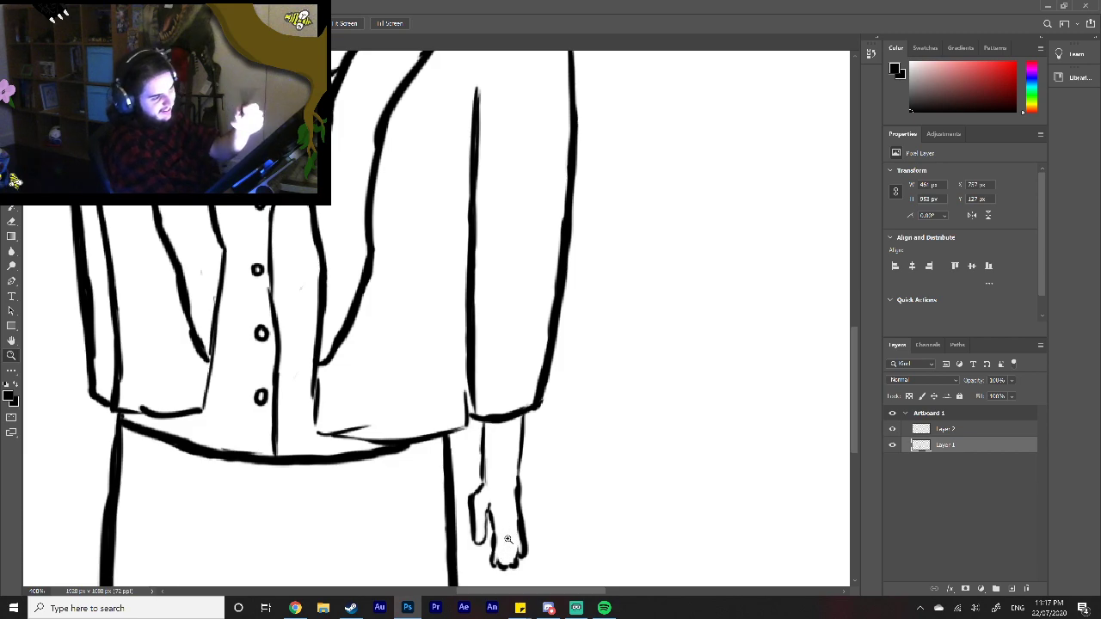
pyautogui.press('b')
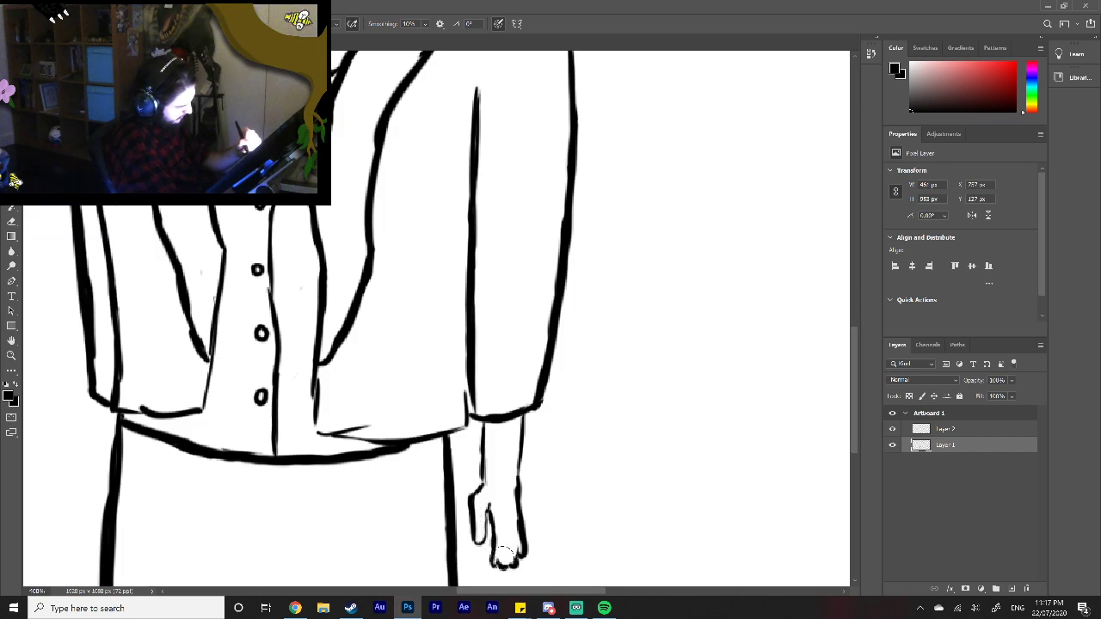
pyautogui.moveTo(502, 551)
pyautogui.mouseDown()
pyautogui.moveTo(499, 563)
pyautogui.moveTo(500, 513)
pyautogui.mouseUp()
pyautogui.moveTo(508, 565); pyautogui.dragTo(507, 515)
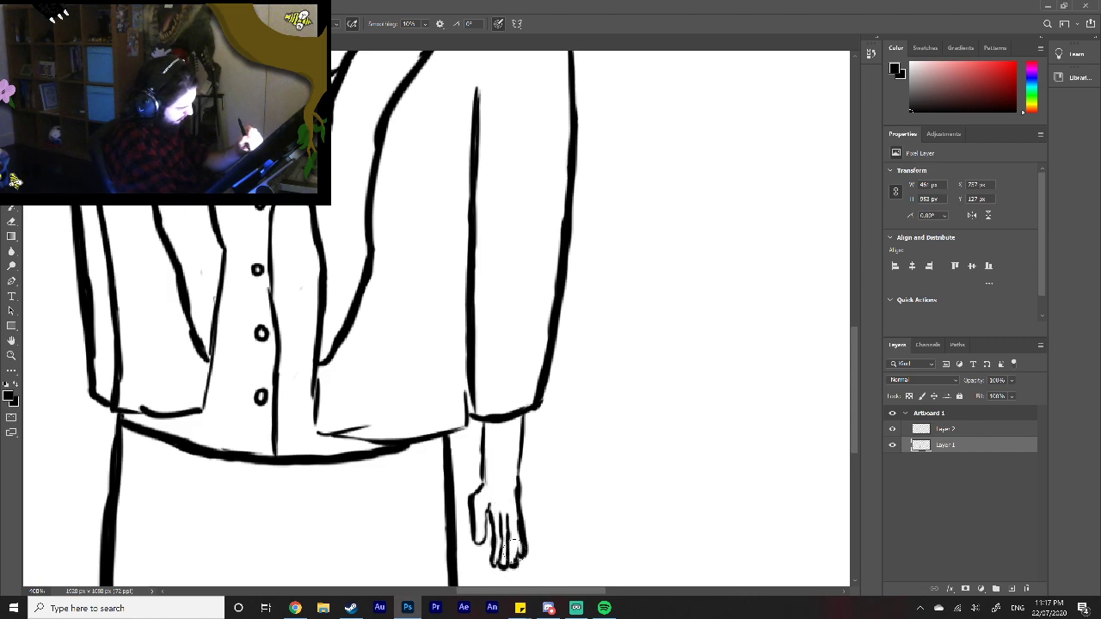
pyautogui.moveTo(516, 562); pyautogui.dragTo(511, 519)
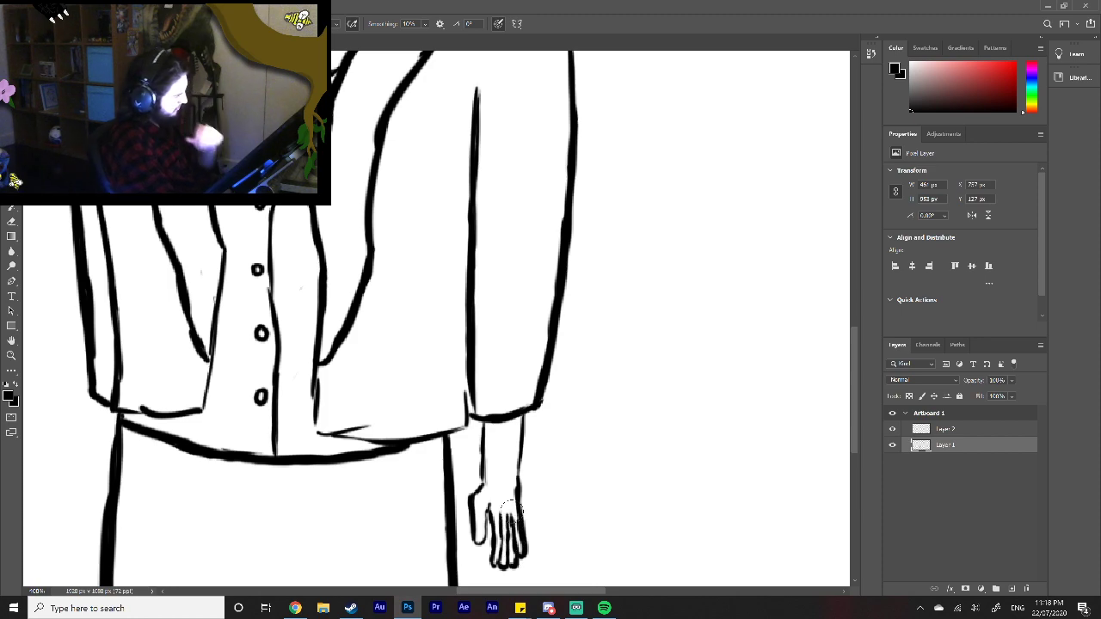
pyautogui.click(11, 354)
pyautogui.rightClick(547, 479)
pyautogui.click(580, 487)
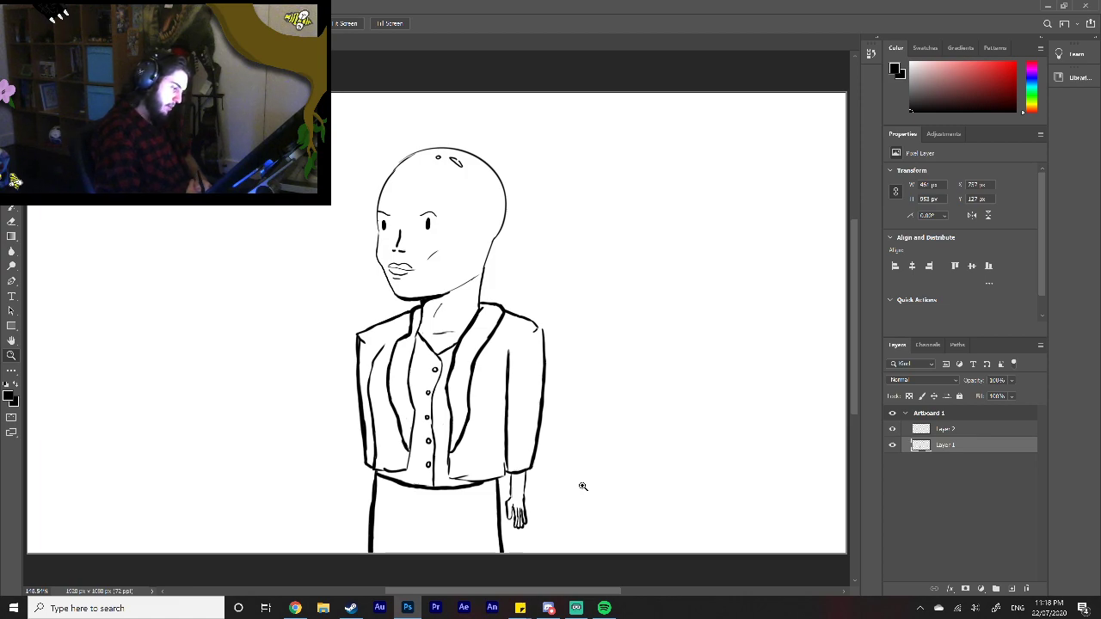
# Step: Draw the left wrist below its sleeve cuff and a narrow side-on hand with fingers beside the skirt's edge
pyautogui.click(11, 191)
pyautogui.click(11, 177)
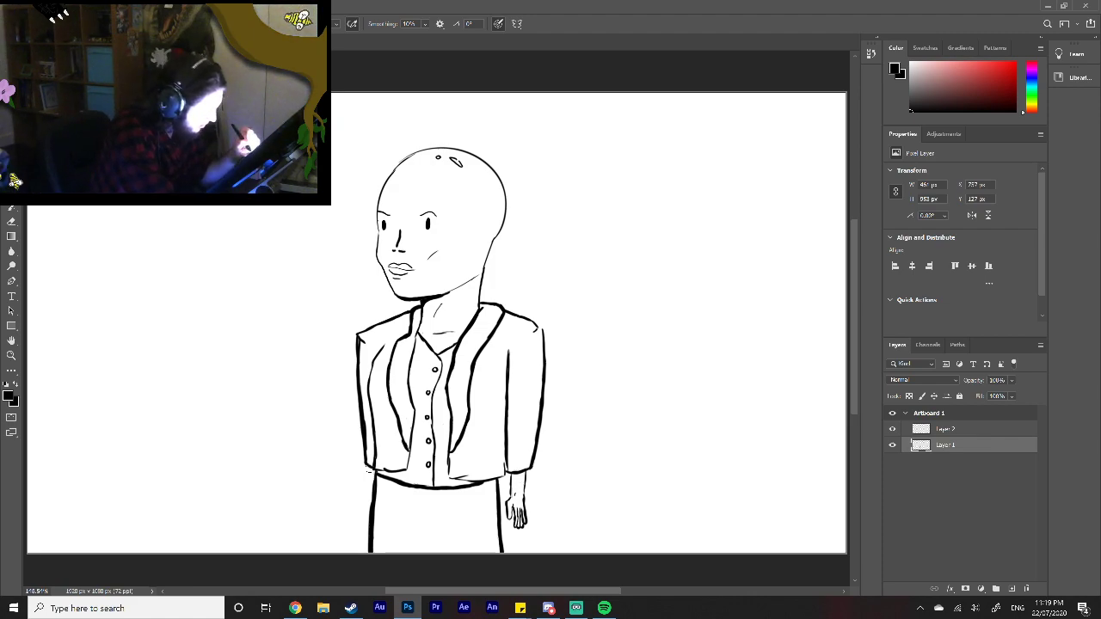
pyautogui.moveTo(368, 468); pyautogui.dragTo(366, 514)
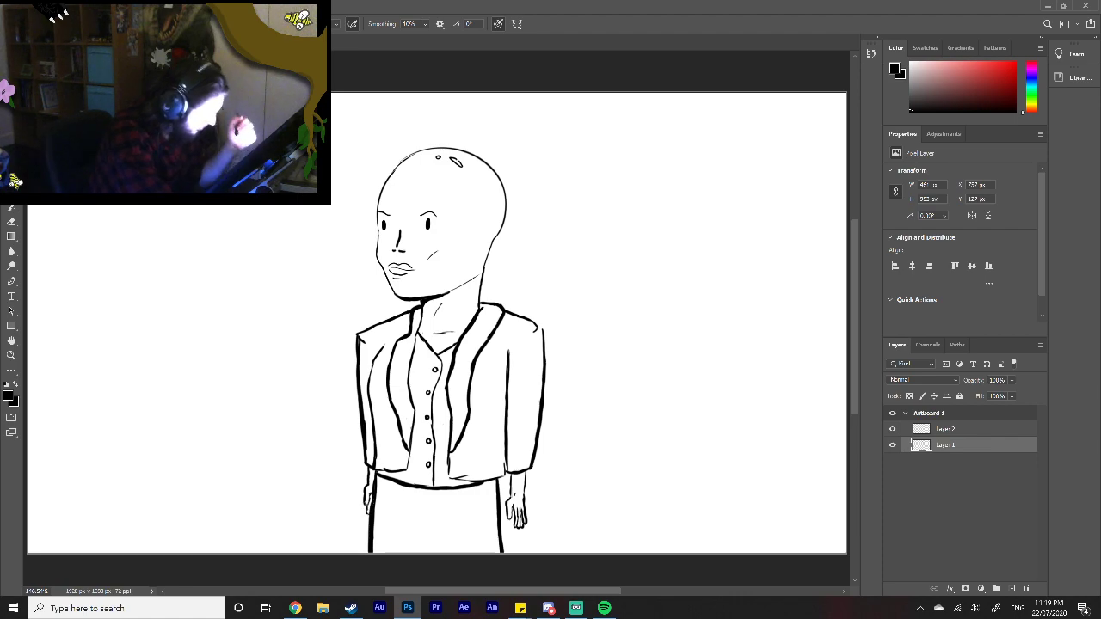
pyautogui.click(11, 355)
pyautogui.click(373, 494)
pyautogui.click(373, 494)
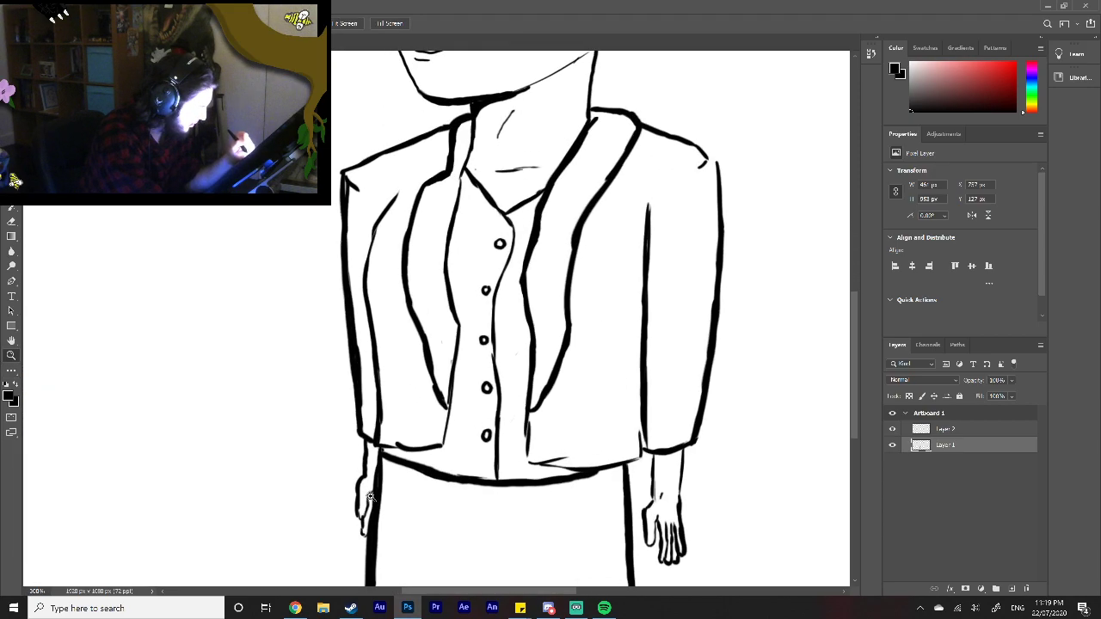
pyautogui.click(370, 495)
pyautogui.press('e')
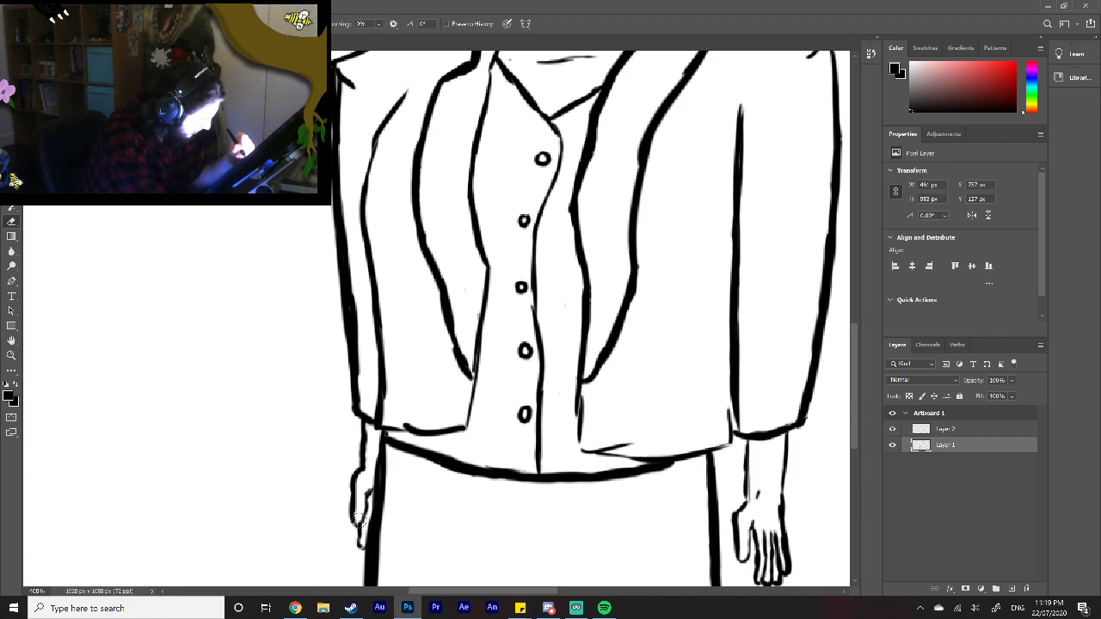
pyautogui.moveTo(522, 591); pyautogui.dragTo(566, 589)
pyautogui.press('z')
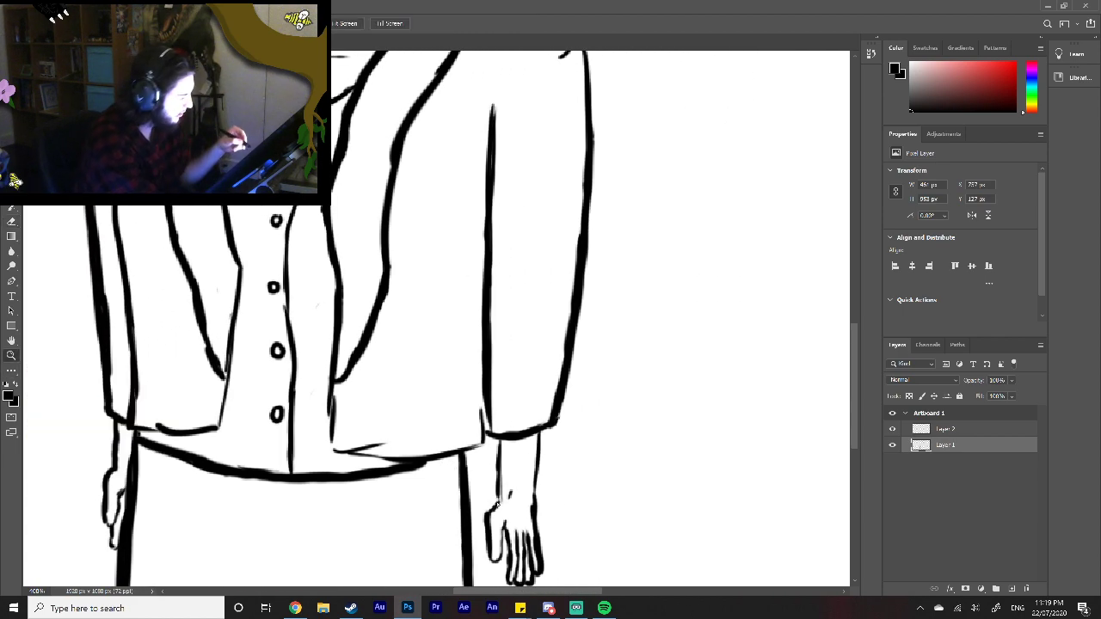
pyautogui.hotkey('ctrl', '0')
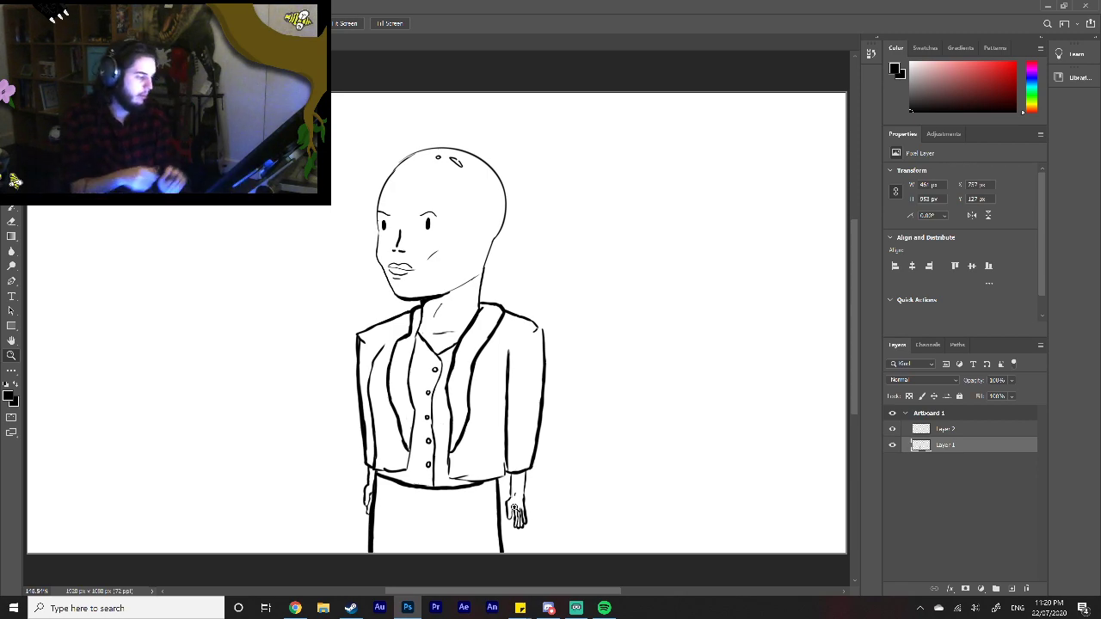
# Step: Erase the thick outer edge of the right hand's little finger and redraw it thinner and closer to the other fingers
pyautogui.click(541, 527)
pyautogui.click(540, 523)
pyautogui.click(541, 520)
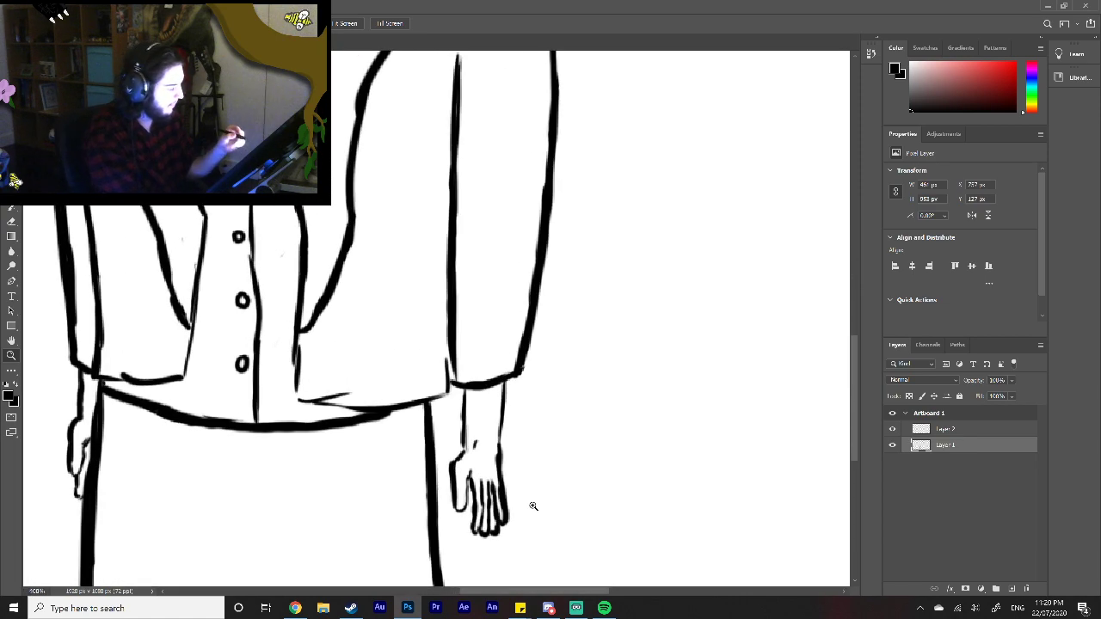
pyautogui.press('b')
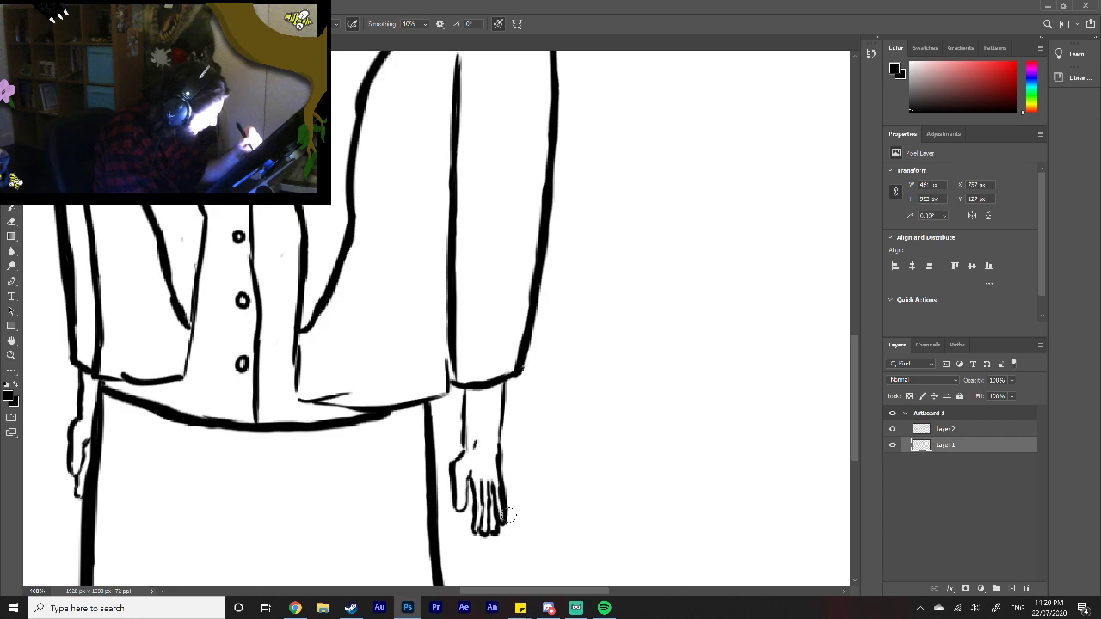
pyautogui.moveTo(510, 506)
pyautogui.mouseDown()
pyautogui.moveTo(510, 519)
pyautogui.moveTo(508, 476)
pyautogui.mouseUp()
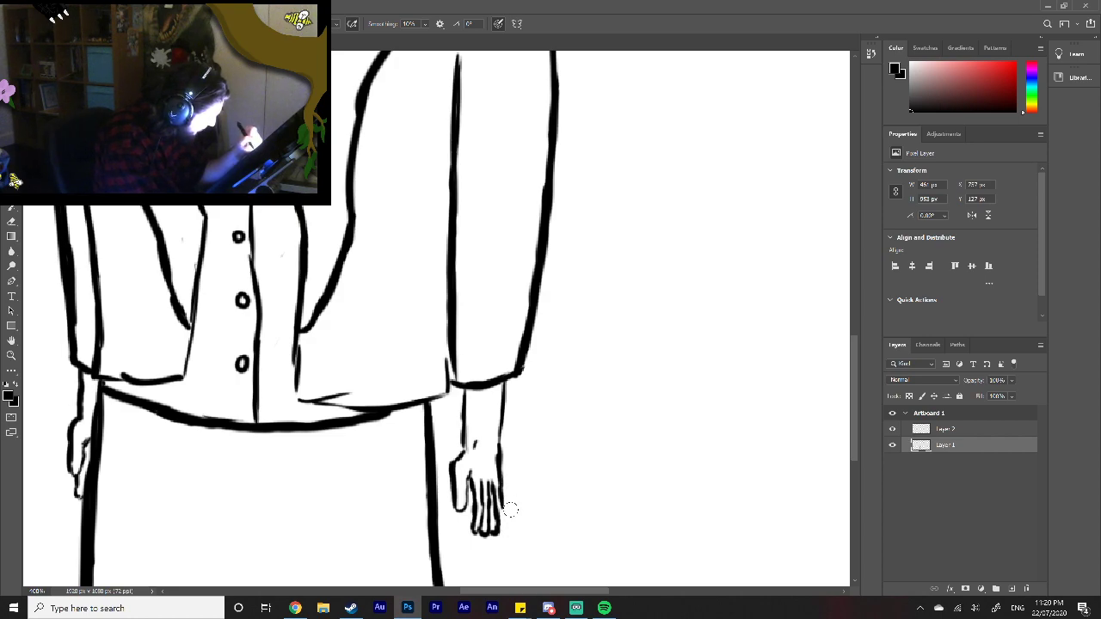
pyautogui.moveTo(509, 499); pyautogui.dragTo(504, 520)
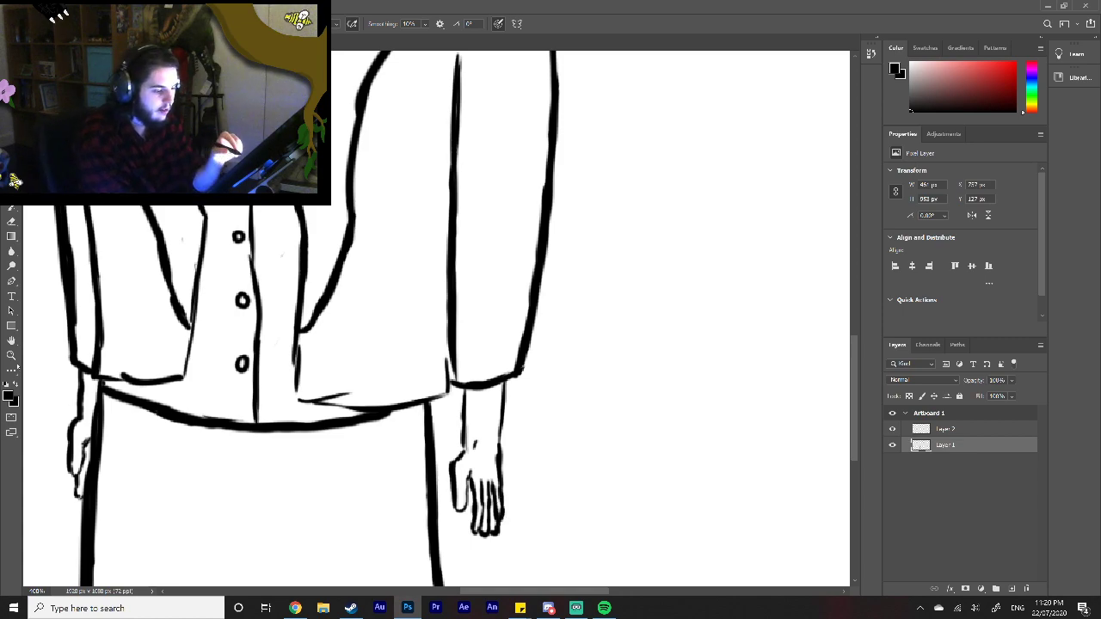
pyautogui.click(11, 356)
pyautogui.rightClick(297, 452)
pyautogui.click(332, 460)
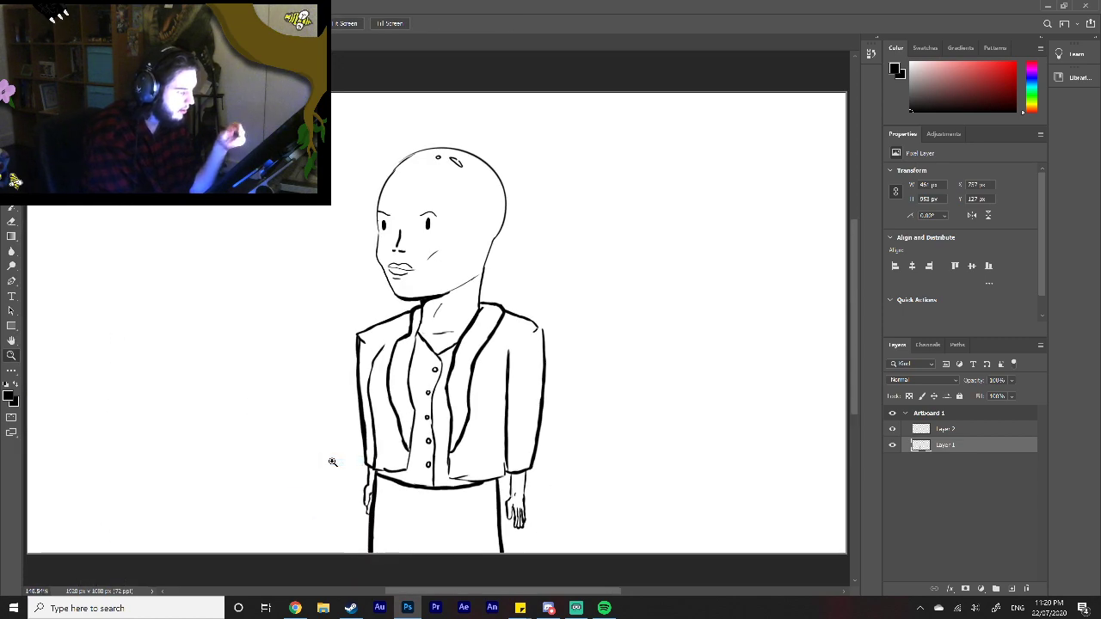
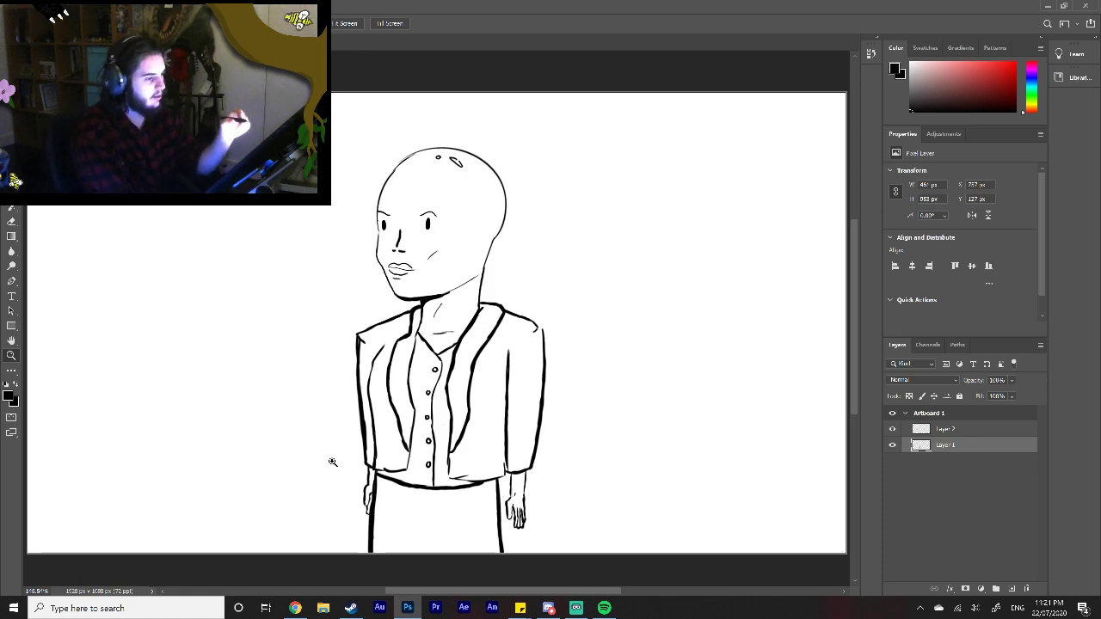
# Step: Try to scale down the character's head to sit lower on the neck
pyautogui.moveTo(514, 123)
pyautogui.mouseDown()
pyautogui.moveTo(447, 96)
pyautogui.moveTo(382, 299)
pyautogui.moveTo(545, 278)
pyautogui.moveTo(536, 144)
pyautogui.mouseUp()
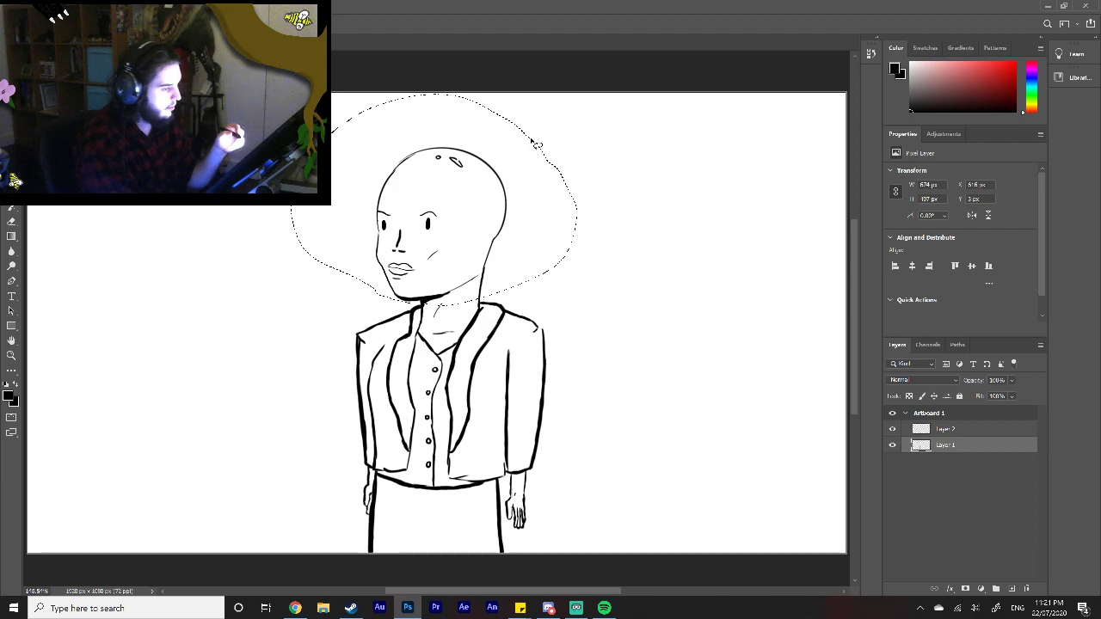
pyautogui.hotkey('ctrl', 't')
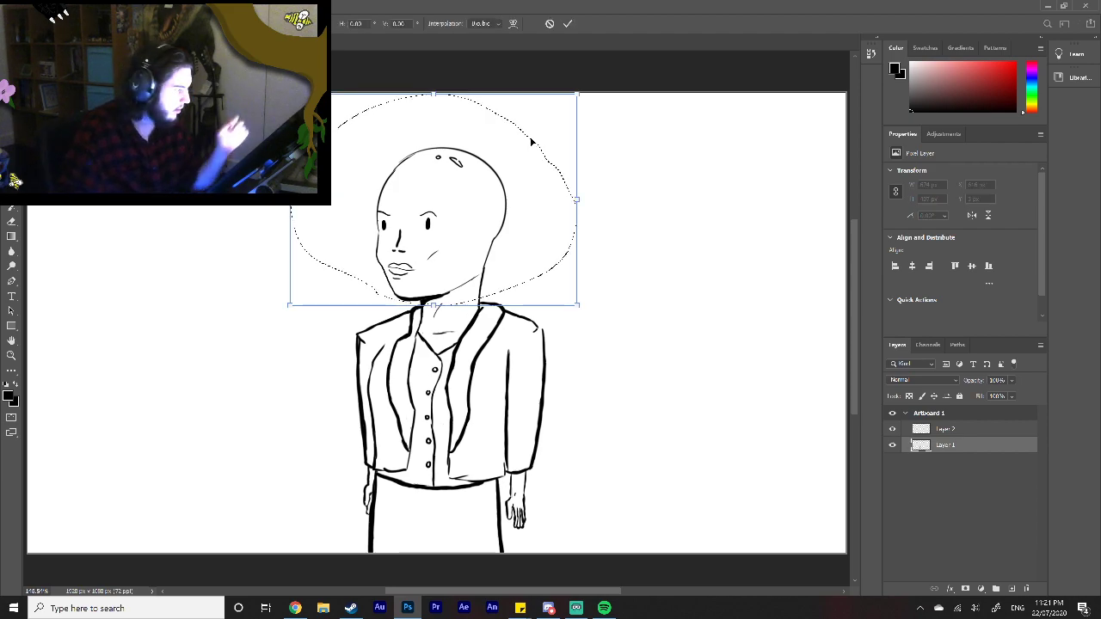
pyautogui.moveTo(289, 93); pyautogui.dragTo(386, 118)
pyautogui.moveTo(505, 243); pyautogui.dragTo(472, 248)
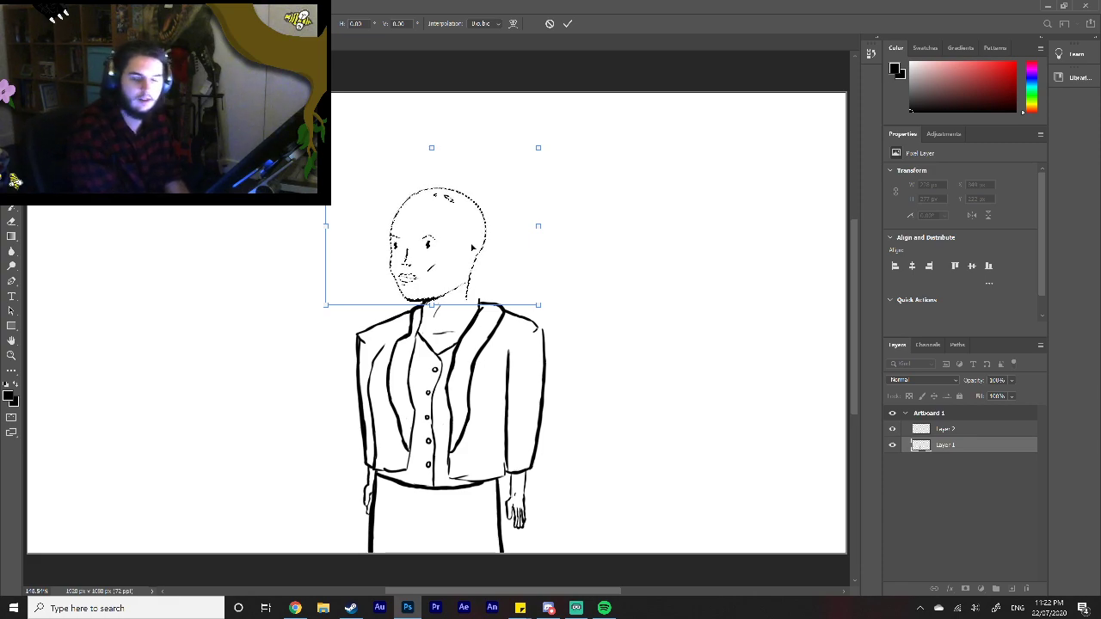
pyautogui.moveTo(536, 148); pyautogui.dragTo(553, 135)
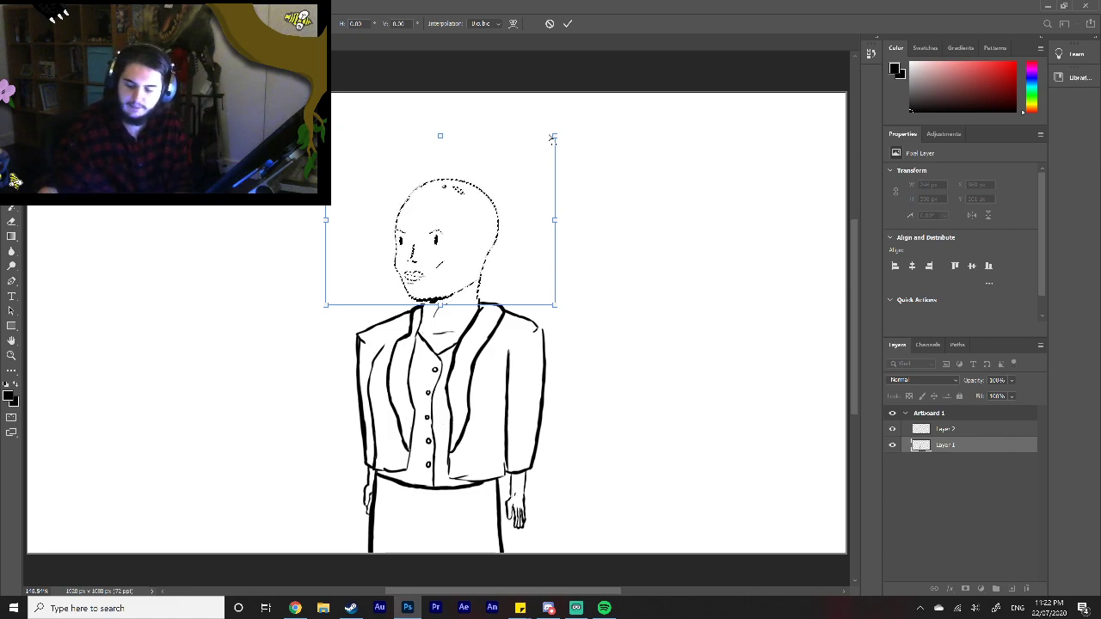
pyautogui.moveTo(552, 139); pyautogui.dragTo(547, 134)
pyautogui.hotkey('ctrl', 'z')
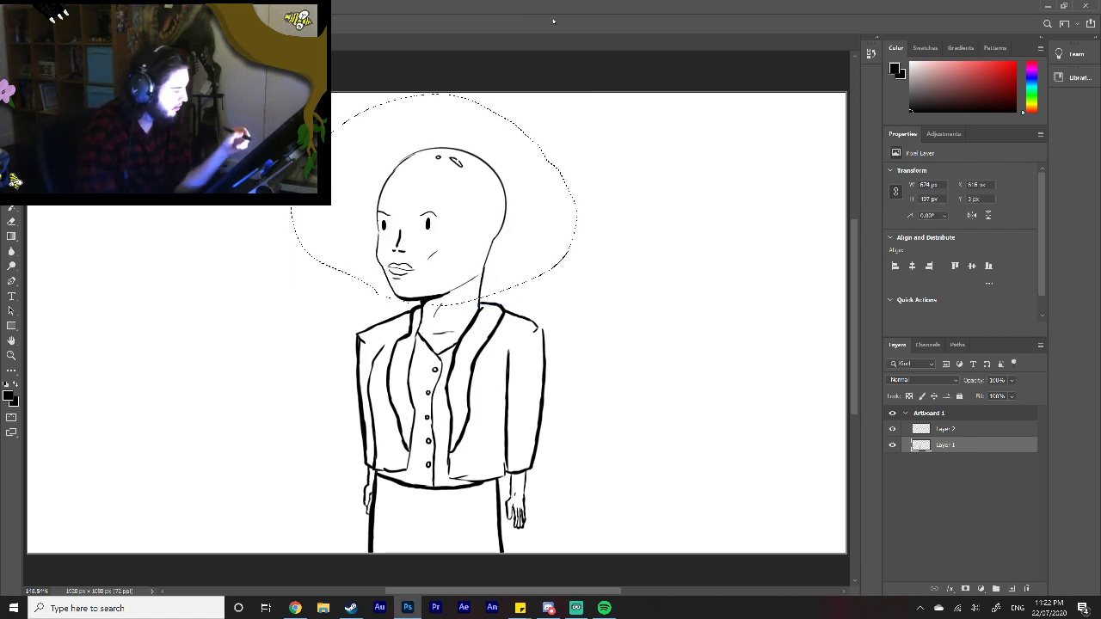
pyautogui.hotkey('ctrl', 'd')
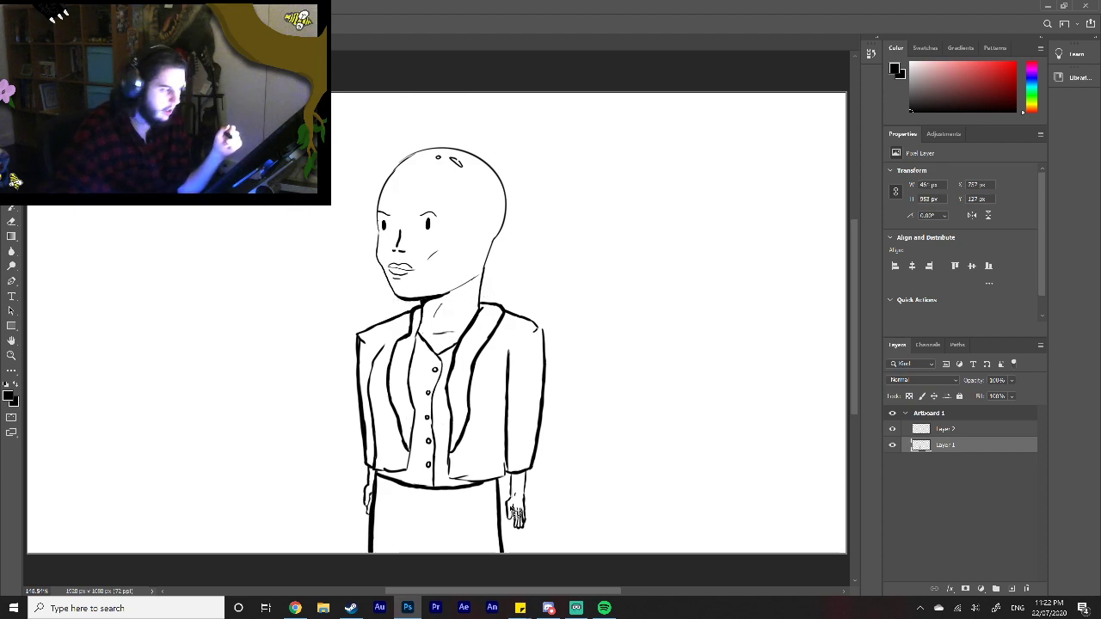
# Step: Lengthen the left wrist and hand below its cuff slightly and reposition them beside the skirt, then clear the selection
pyautogui.press('z')
pyautogui.click(370, 475)
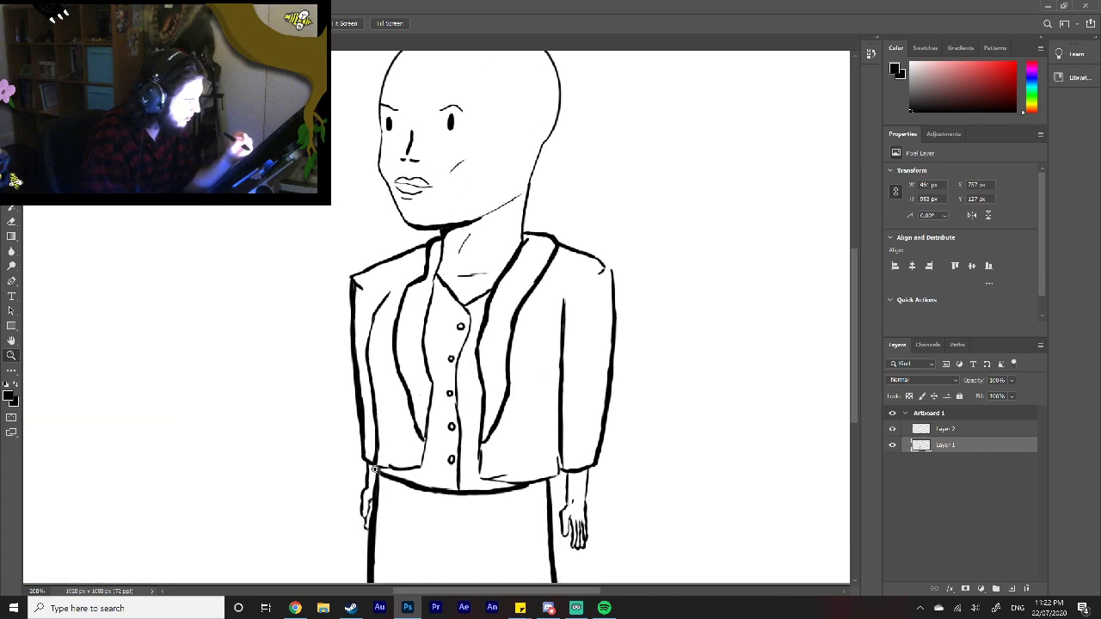
pyautogui.click(374, 469)
pyautogui.moveTo(858, 357); pyautogui.dragTo(859, 382)
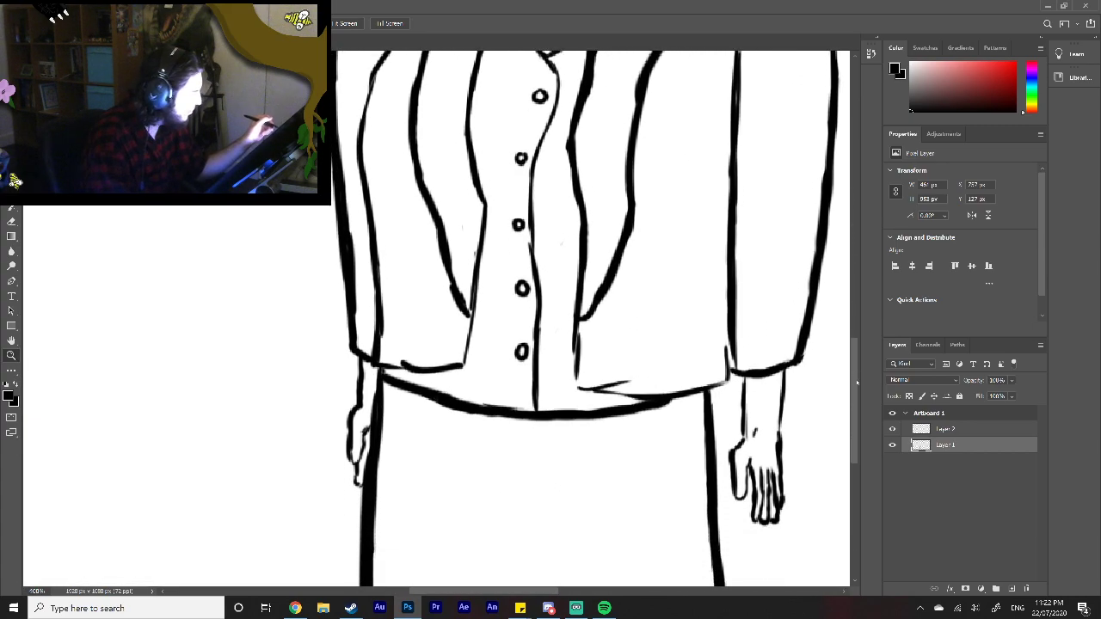
pyautogui.press('b')
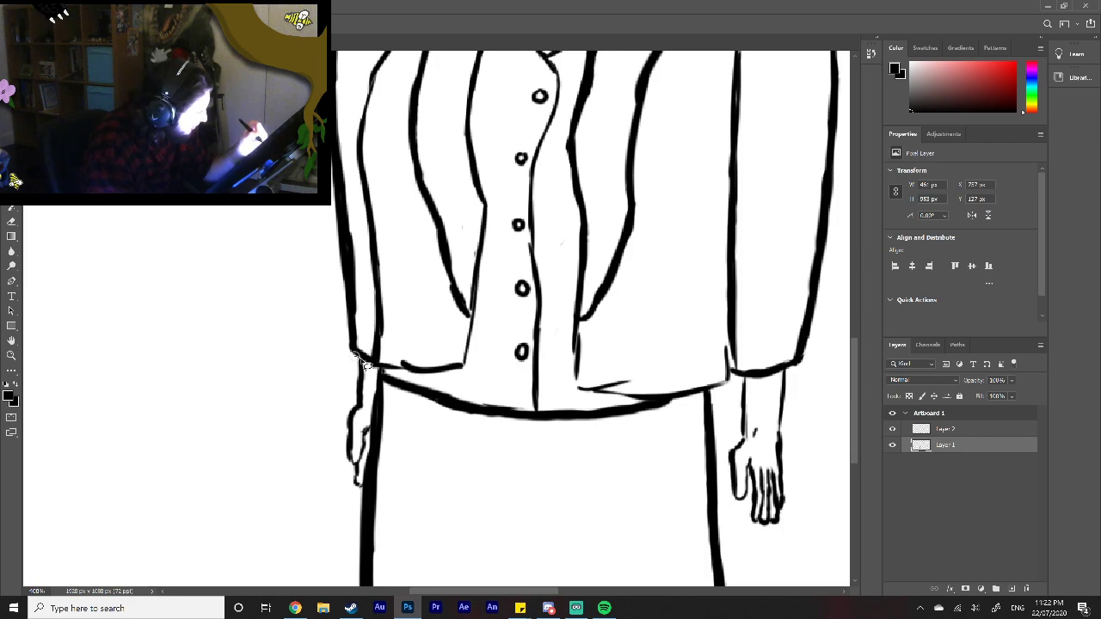
pyautogui.moveTo(370, 372)
pyautogui.mouseDown()
pyautogui.moveTo(368, 492)
pyautogui.moveTo(344, 494)
pyautogui.moveTo(320, 447)
pyautogui.moveTo(335, 365)
pyautogui.mouseUp()
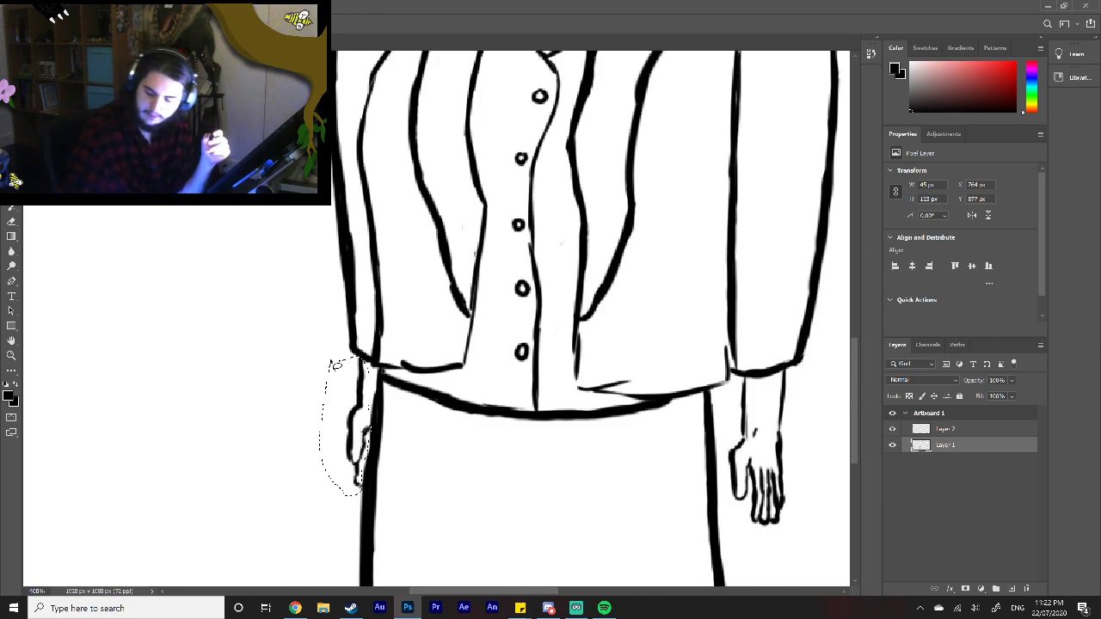
pyautogui.hotkey('ctrl', 't')
pyautogui.moveTo(344, 497)
pyautogui.mouseDown()
pyautogui.moveTo(342, 550)
pyautogui.moveTo(335, 519)
pyautogui.mouseUp()
pyautogui.moveTo(354, 453)
pyautogui.mouseDown()
pyautogui.moveTo(366, 437)
pyautogui.moveTo(347, 449)
pyautogui.mouseUp()
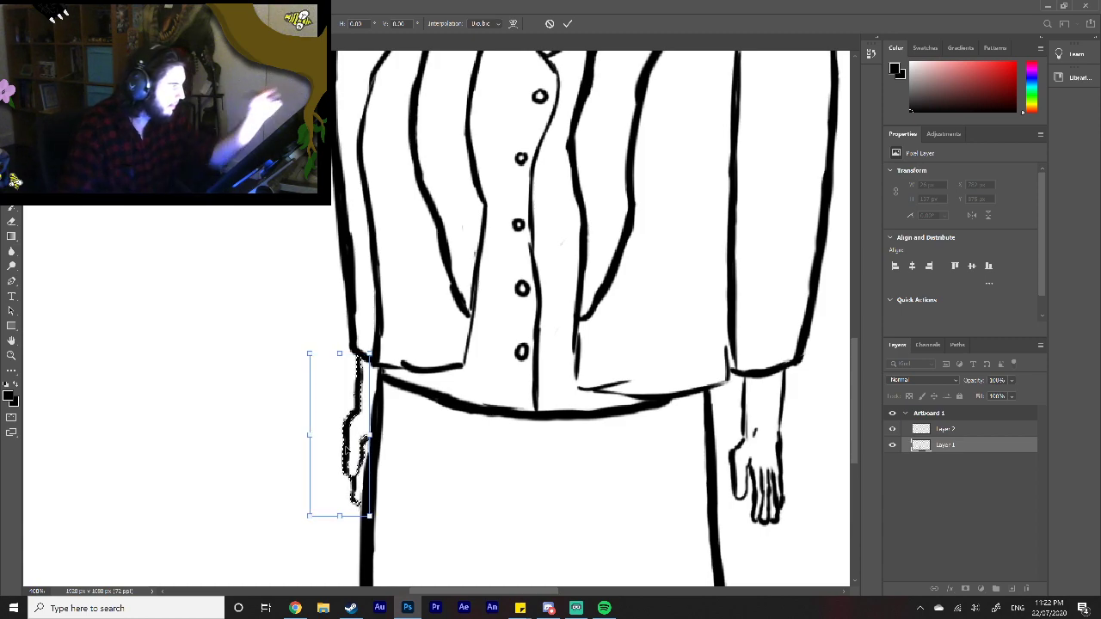
pyautogui.click(569, 23)
pyautogui.moveTo(529, 591); pyautogui.dragTo(570, 590)
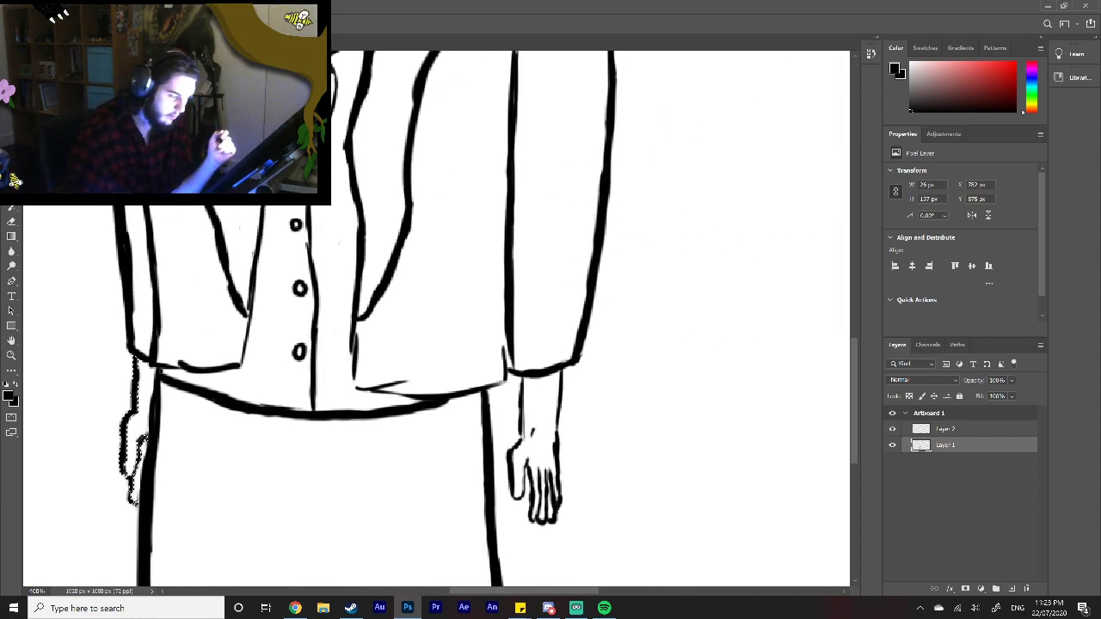
pyautogui.hotkey('ctrl', 'd')
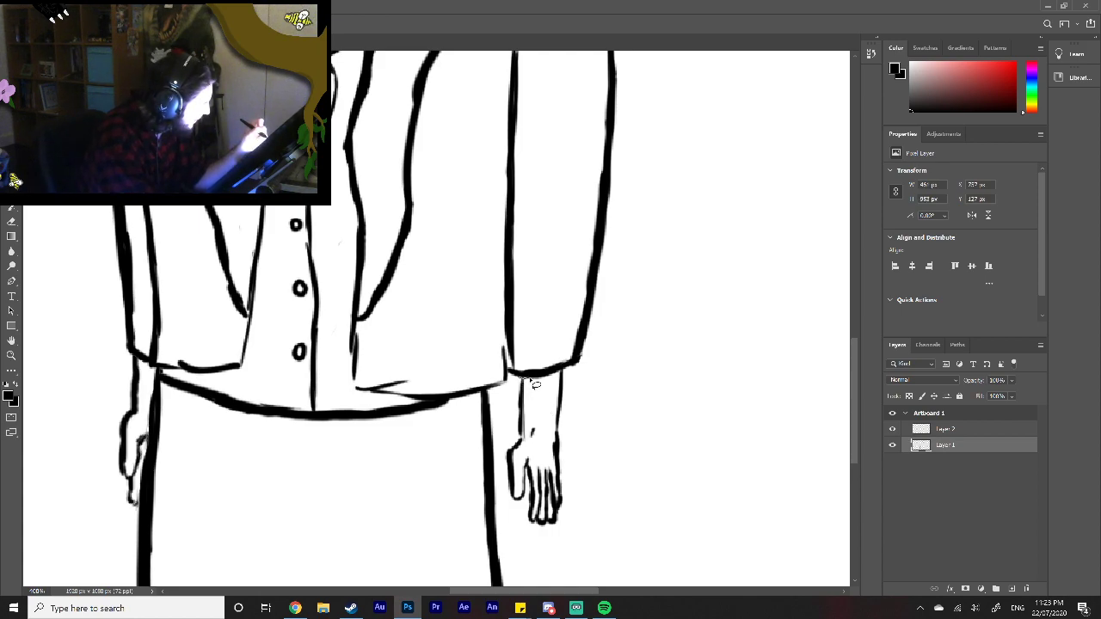
# Step: Enlarge the right wrist and hand, nudge them up to meet the sleeve cuff, and clear the selection
pyautogui.moveTo(575, 378)
pyautogui.mouseDown()
pyautogui.moveTo(567, 533)
pyautogui.moveTo(526, 536)
pyautogui.moveTo(506, 495)
pyautogui.moveTo(514, 406)
pyautogui.mouseUp()
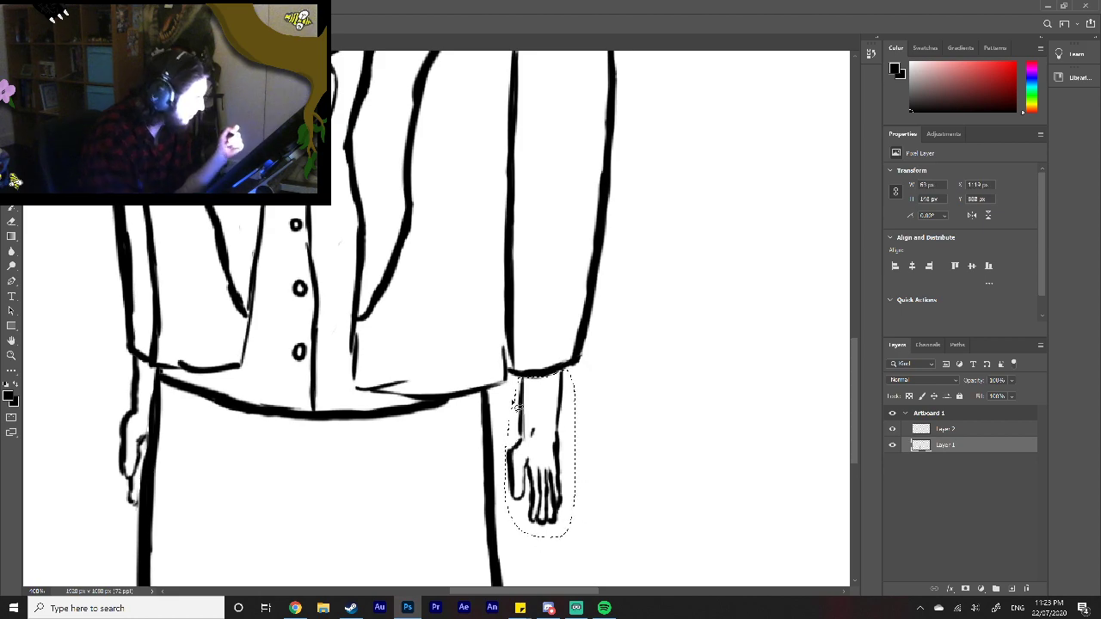
pyautogui.hotkey('ctrl', 't')
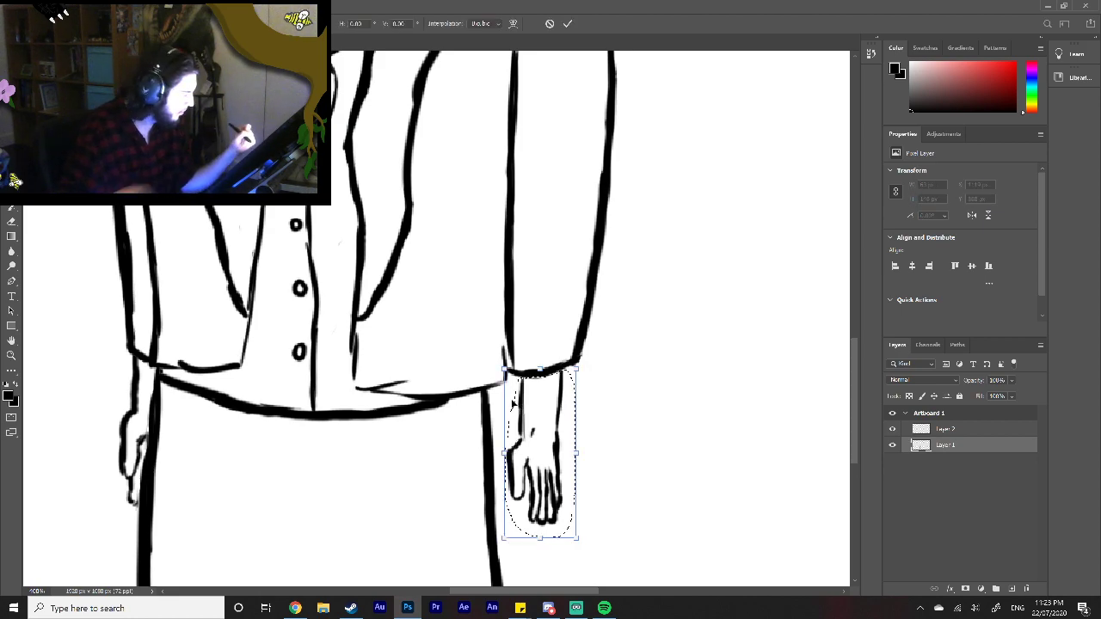
pyautogui.moveTo(542, 537); pyautogui.dragTo(544, 575)
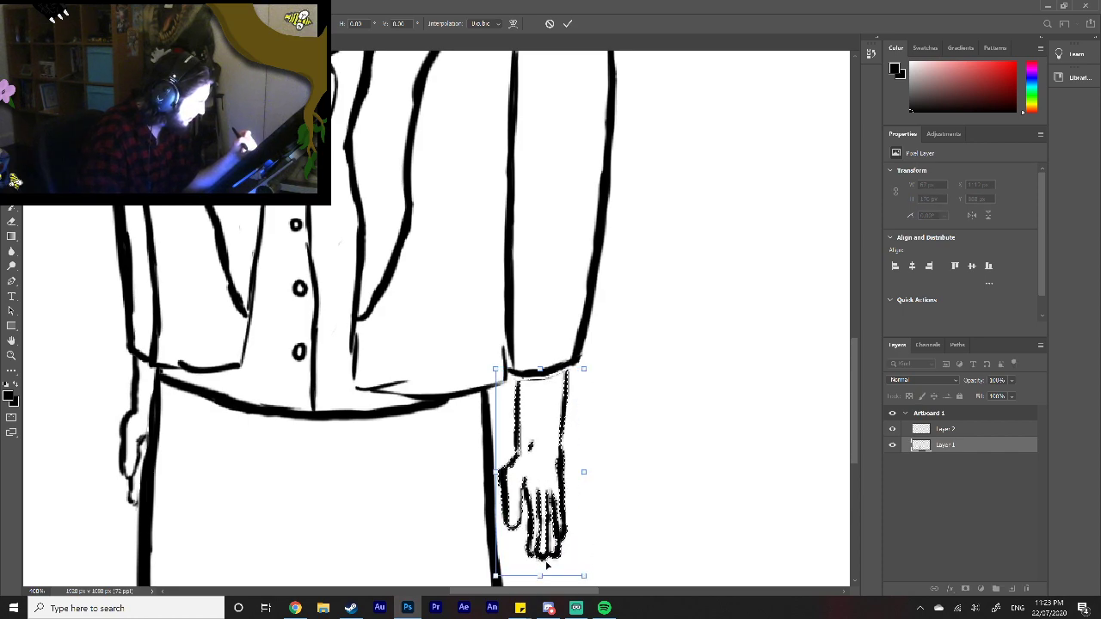
pyautogui.press('Up')
pyautogui.press('Up')
pyautogui.press('Up')
pyautogui.press('Up')
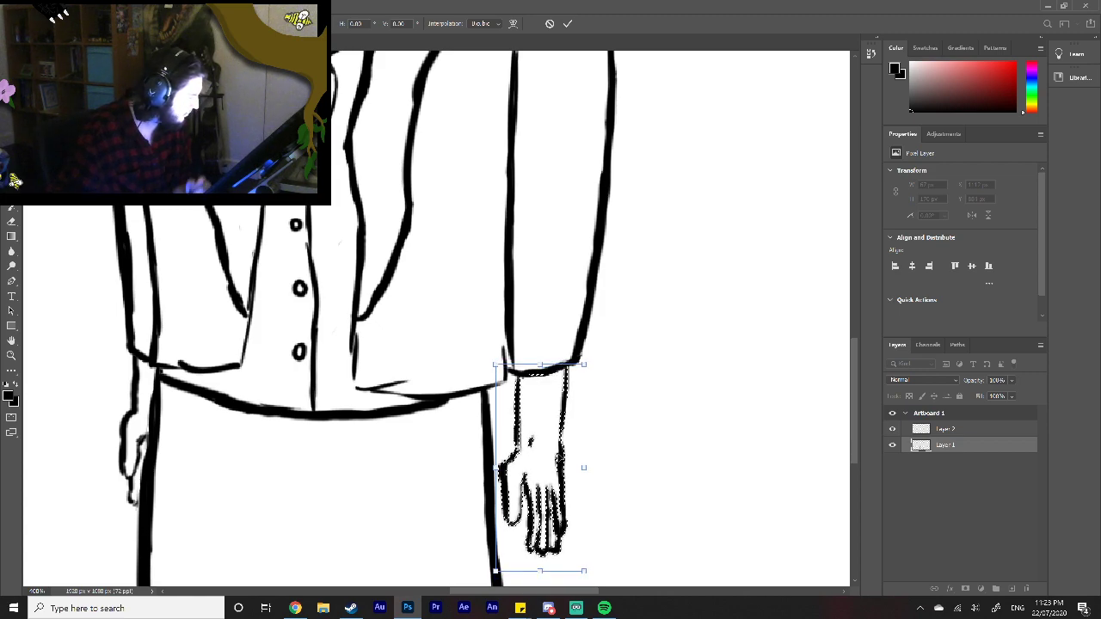
pyautogui.click(567, 23)
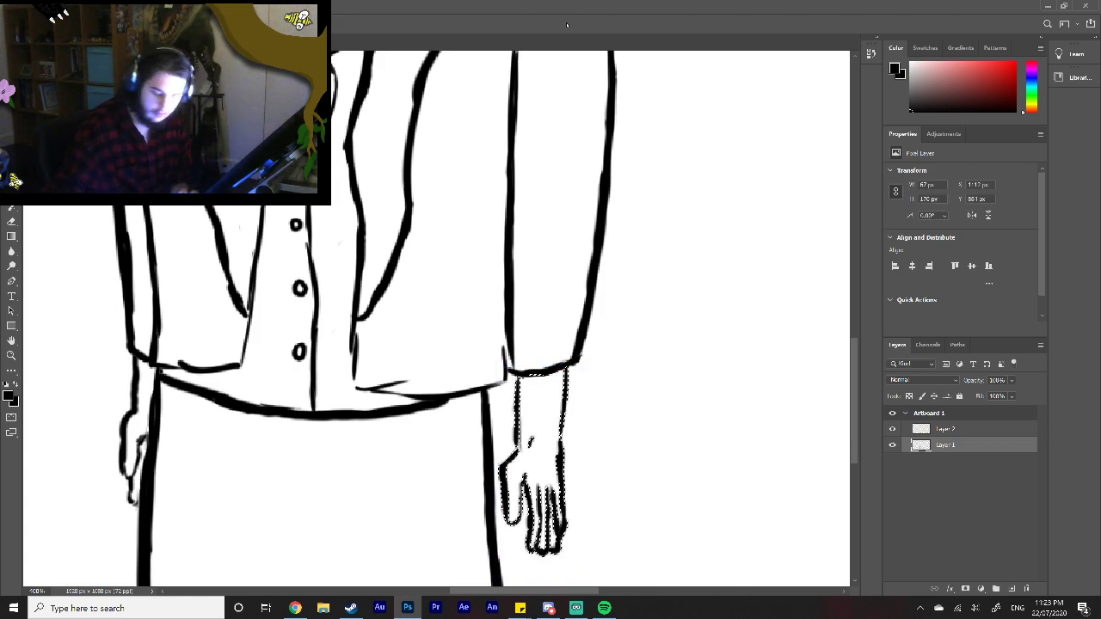
pyautogui.hotkey('ctrl', 'd')
# Step: Erase the pointed corner of the jacket's left shoulder and redraw it as a rounded curve into the sleeve
pyautogui.press('z')
pyautogui.rightClick(309, 476)
pyautogui.click(321, 480)
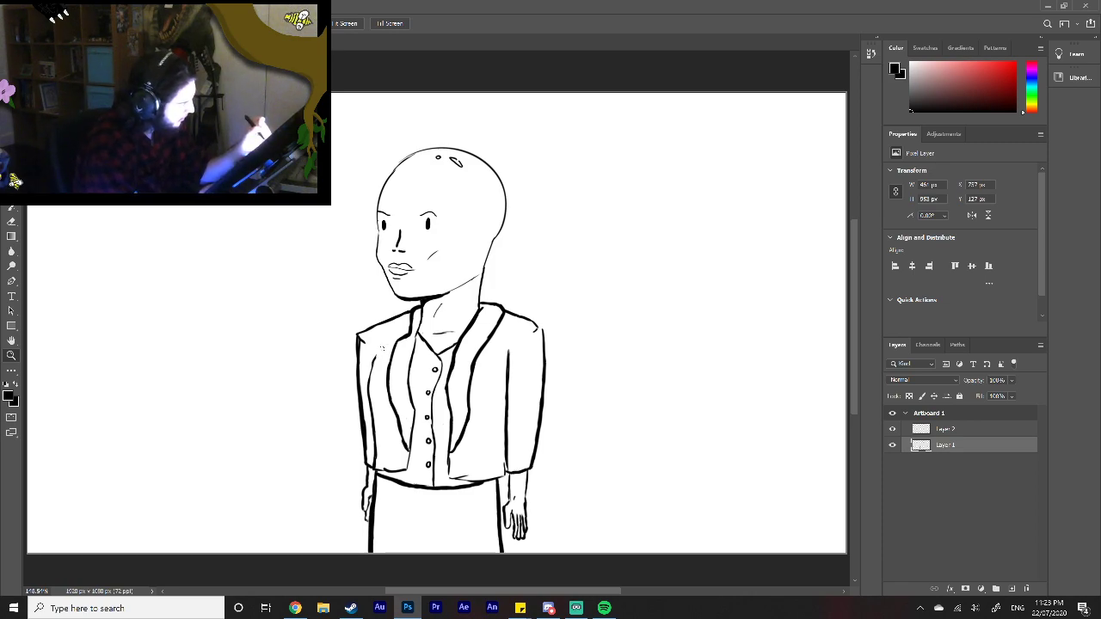
pyautogui.press('b')
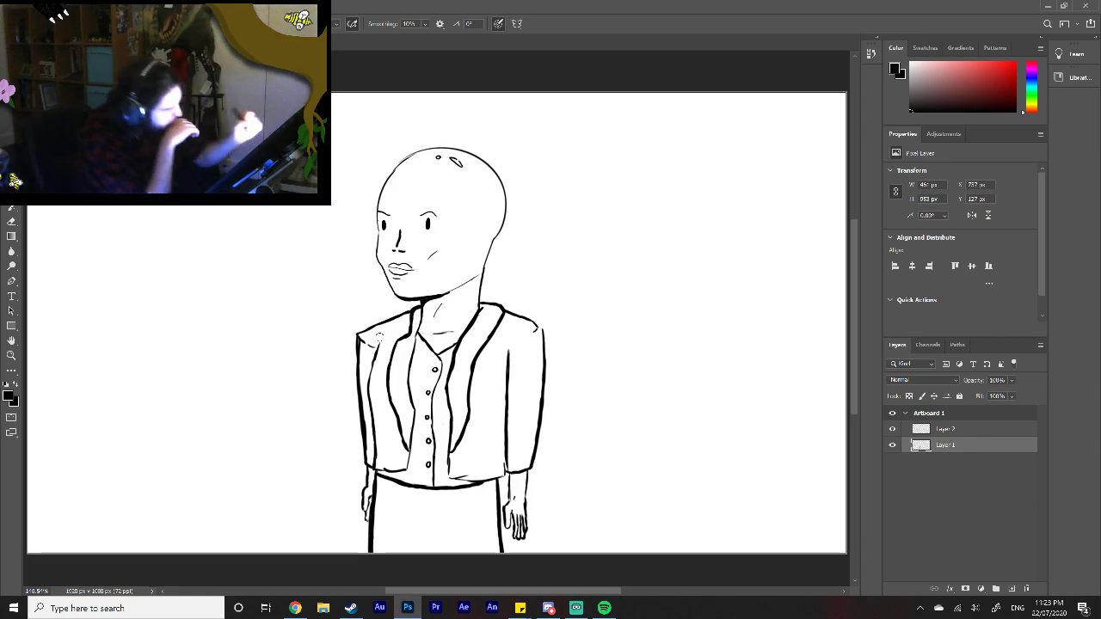
pyautogui.moveTo(362, 324); pyautogui.dragTo(355, 337)
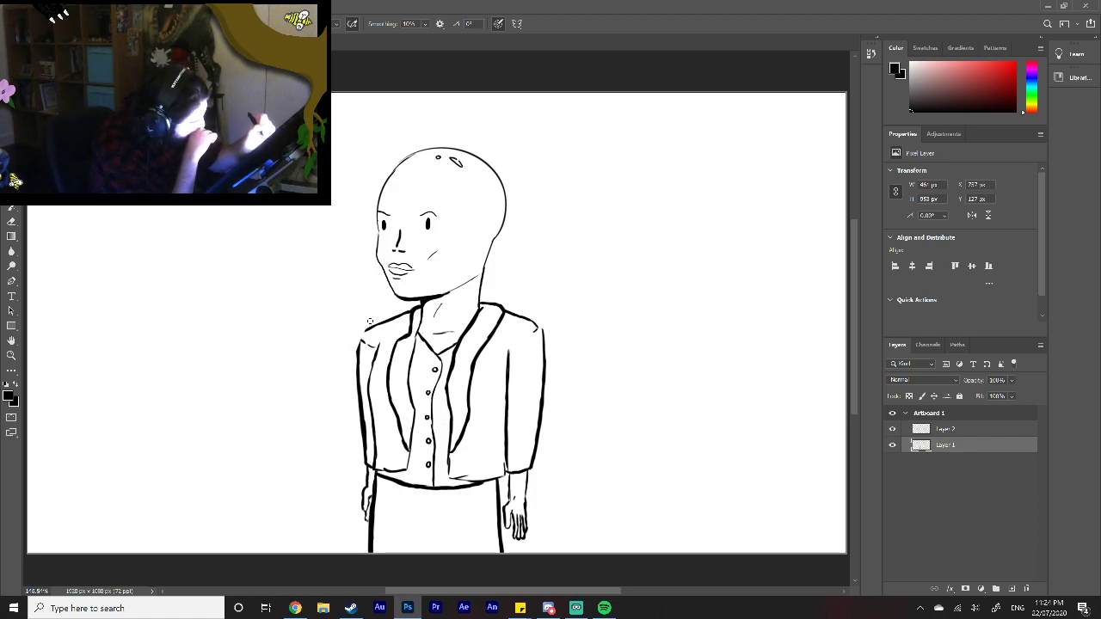
pyautogui.moveTo(361, 340); pyautogui.dragTo(368, 332)
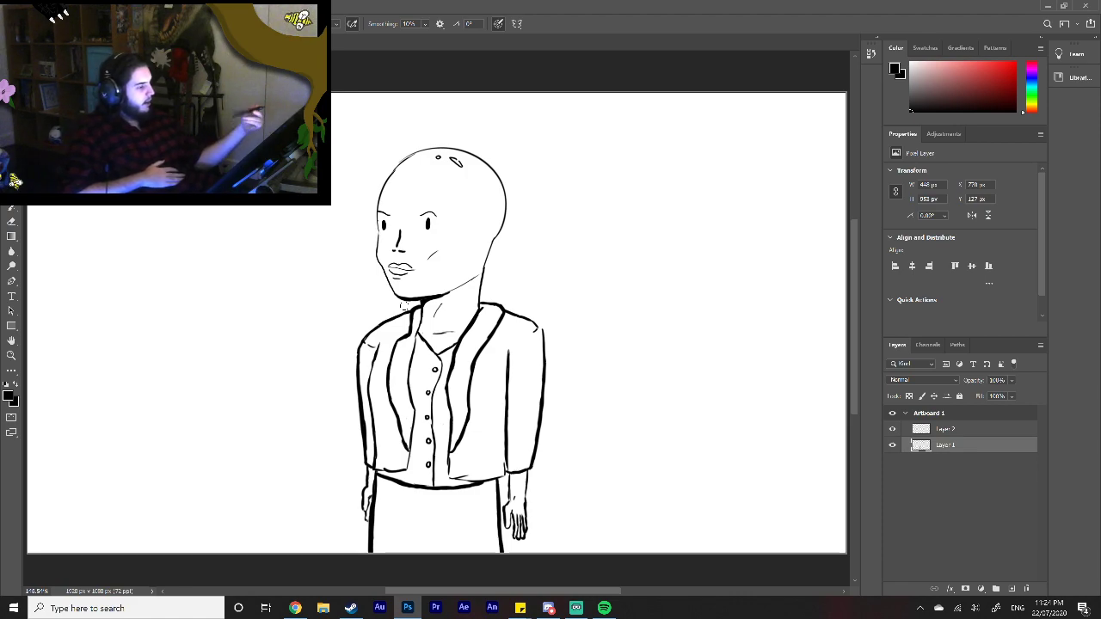
# Step: Move Layer 2 beneath Layer 1 and enlarge the colour picker and properties areas
pyautogui.moveTo(980, 429); pyautogui.dragTo(982, 449)
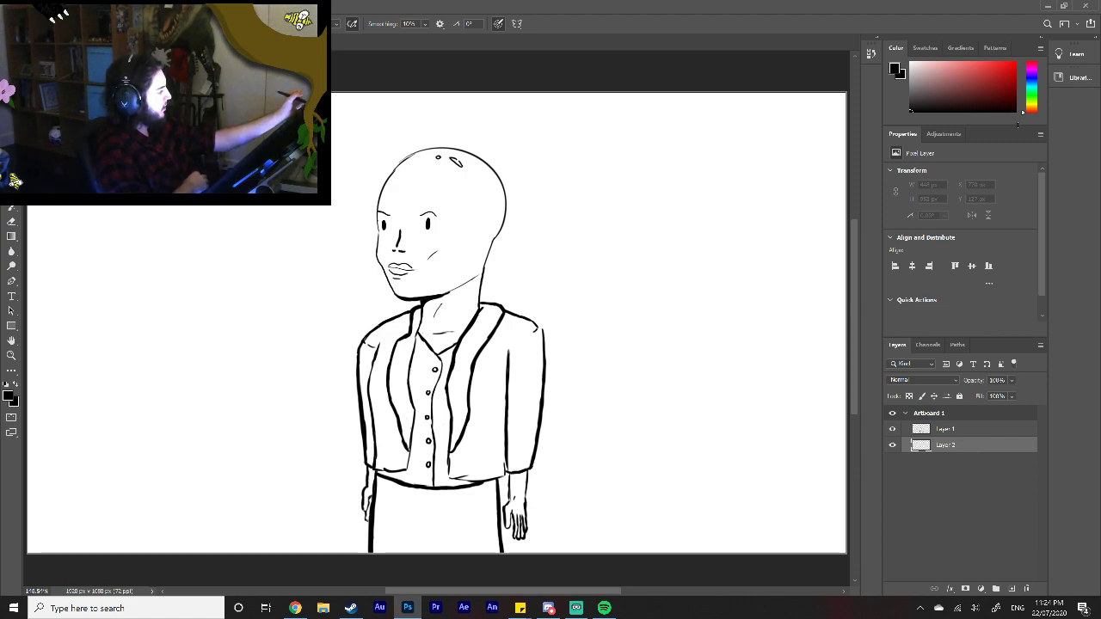
pyautogui.moveTo(1017, 126); pyautogui.dragTo(1017, 208)
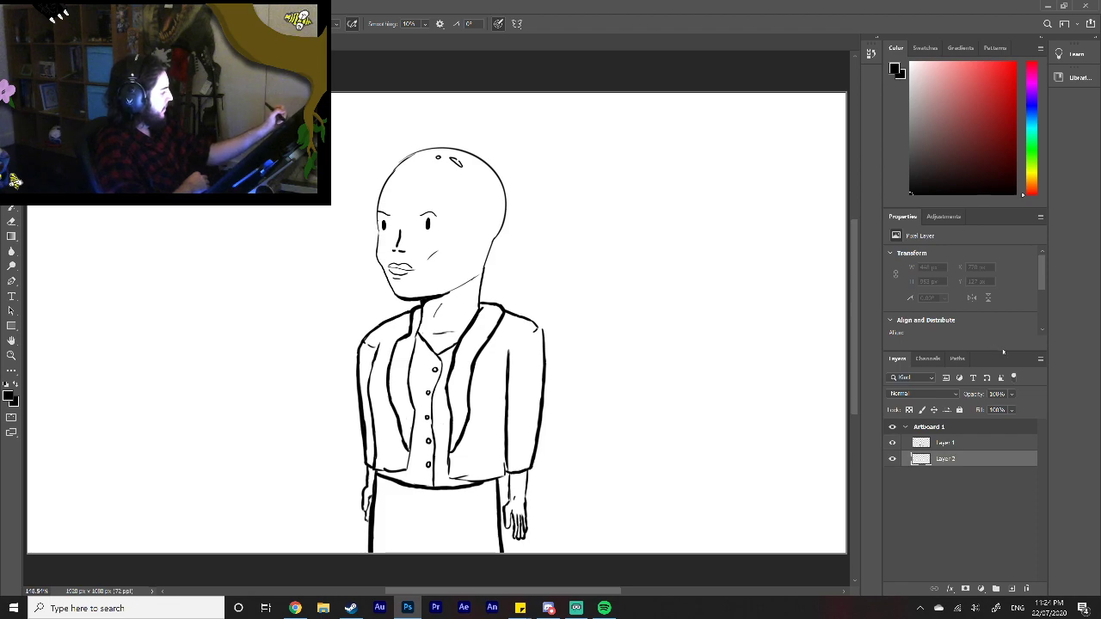
pyautogui.moveTo(1005, 351); pyautogui.dragTo(1018, 453)
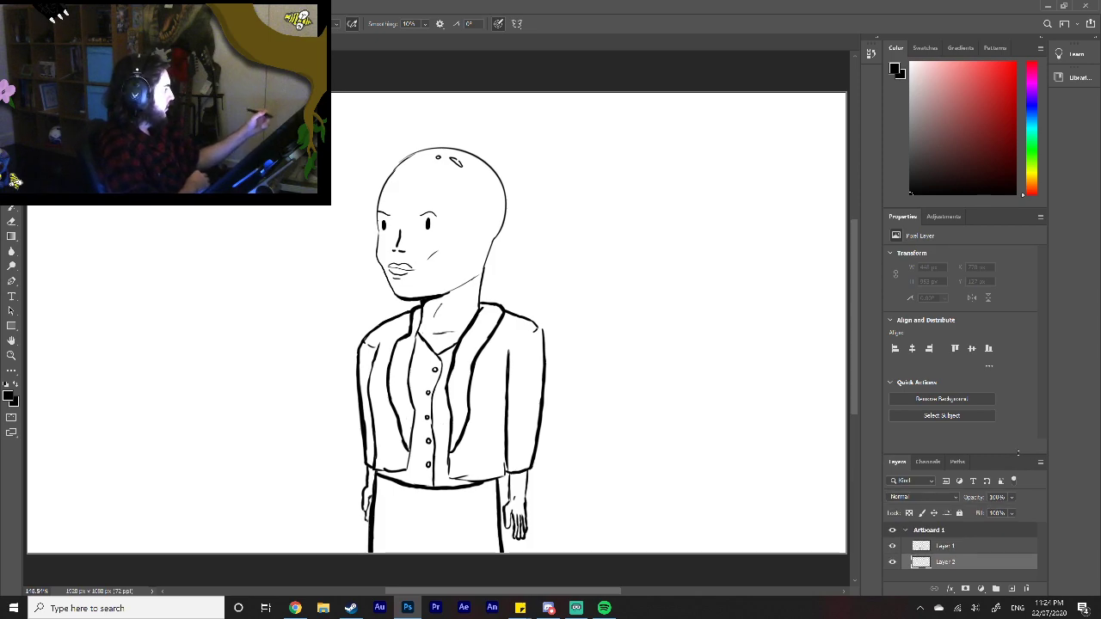
# Step: Try a light red foreground colour
pyautogui.click(958, 68)
pyautogui.click(12, 355)
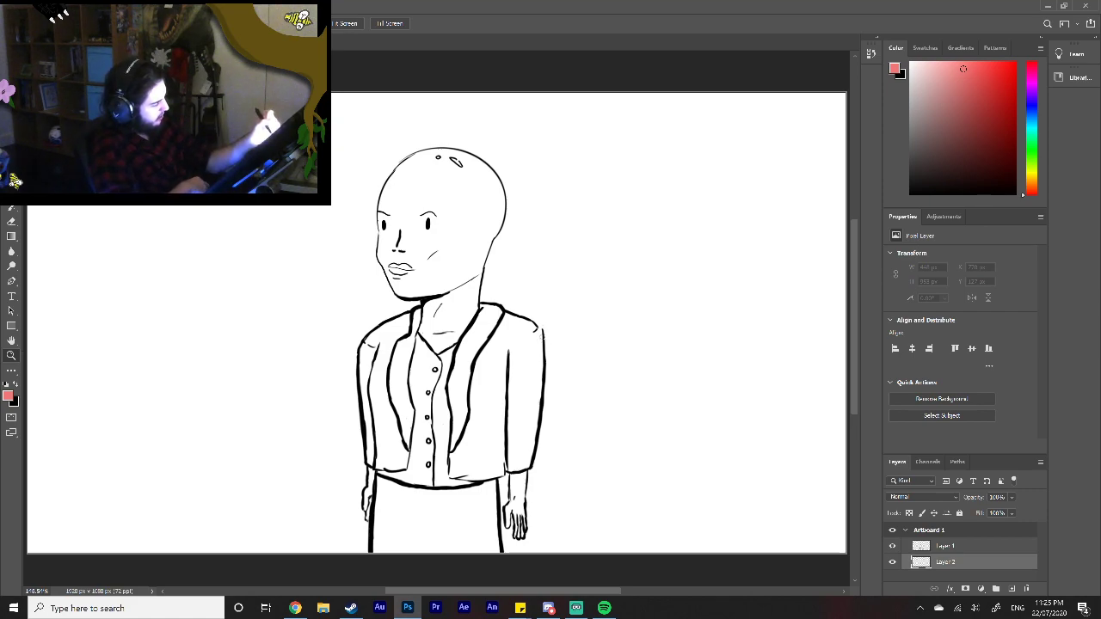
# Step: On Layer 1 with black, erase the right sleeve's thick outer edge and redraw it thinner and slightly further in
pyautogui.click(961, 549)
pyautogui.click(910, 194)
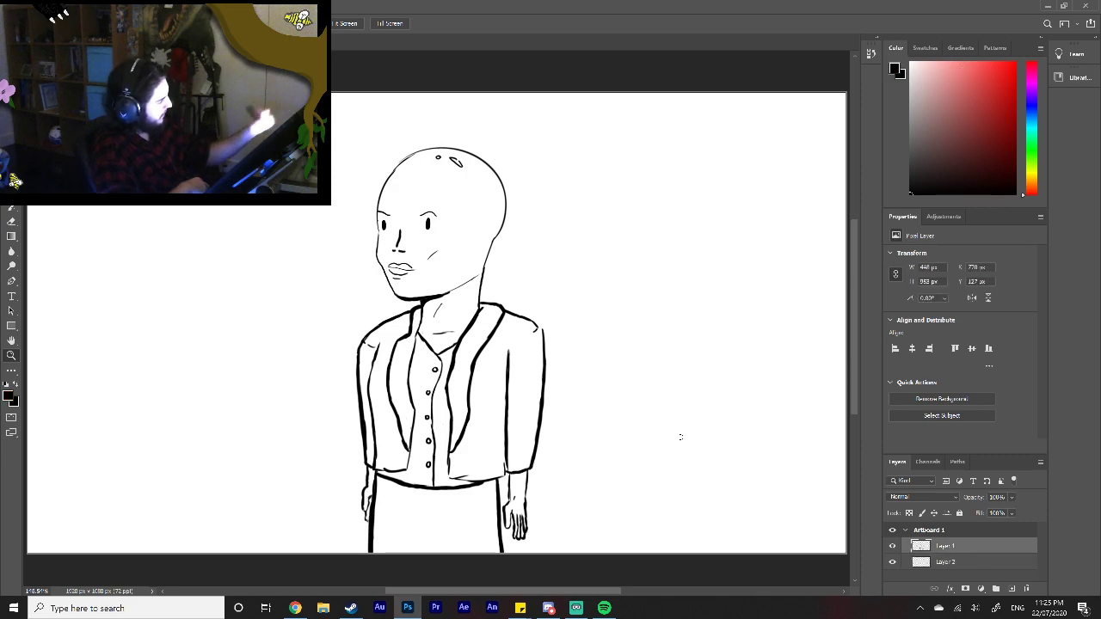
pyautogui.moveTo(544, 345); pyautogui.dragTo(537, 419)
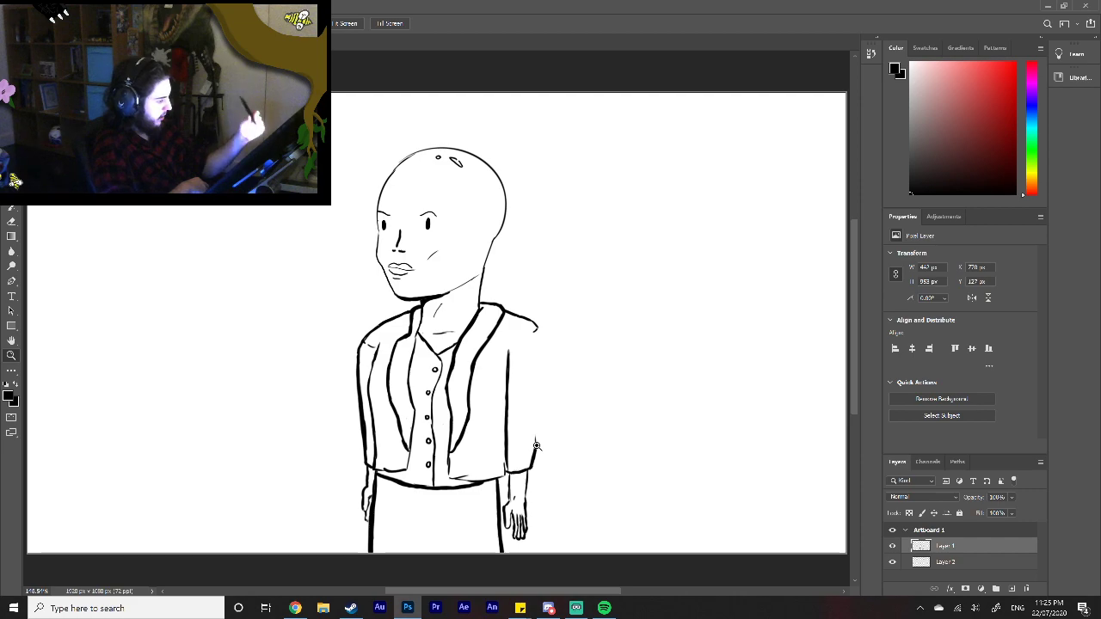
pyautogui.click(11, 177)
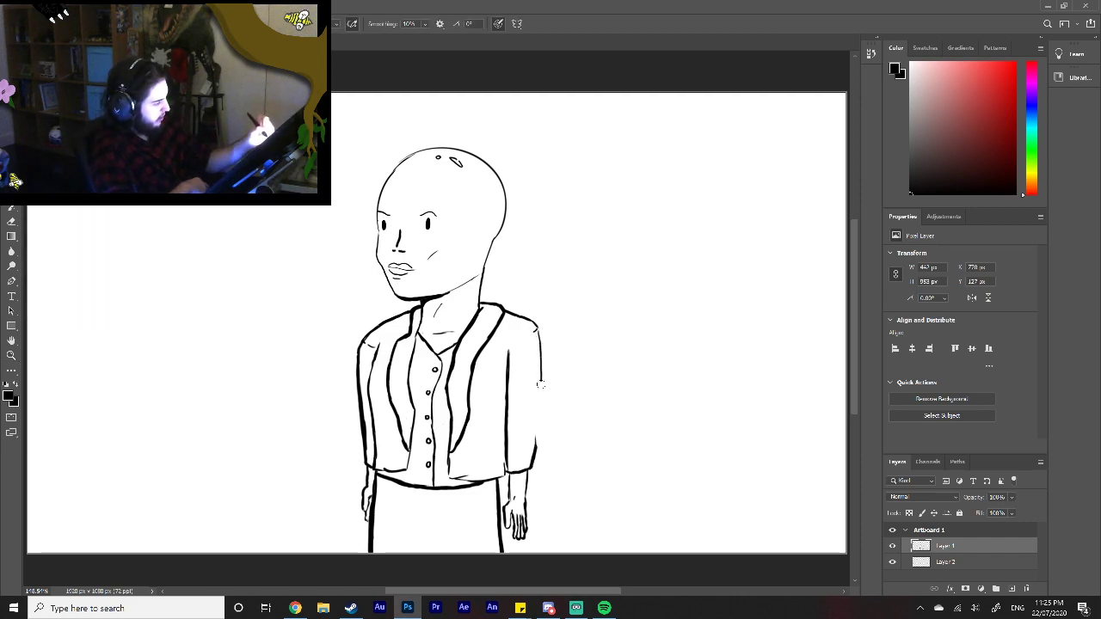
pyautogui.moveTo(539, 418); pyautogui.dragTo(537, 441)
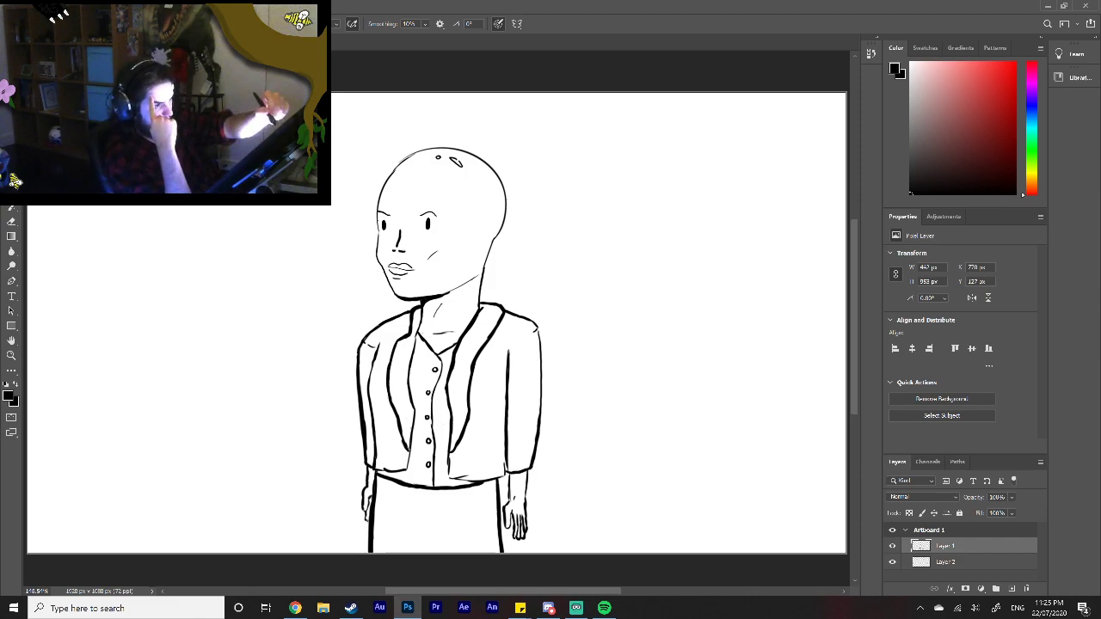
# Step: Select the right arm, from the jacket shoulder down past the fingertips, with a freehand Lasso outline
pyautogui.press('l')
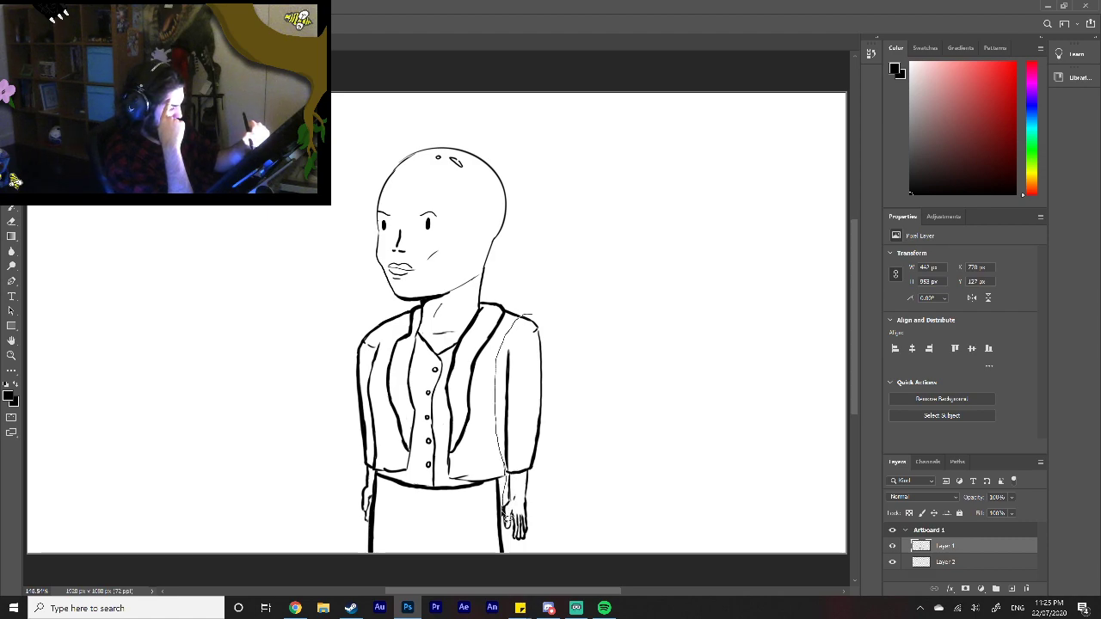
pyautogui.moveTo(509, 533)
pyautogui.mouseDown()
pyautogui.moveTo(564, 524)
pyautogui.moveTo(581, 397)
pyautogui.moveTo(555, 327)
pyautogui.mouseUp()
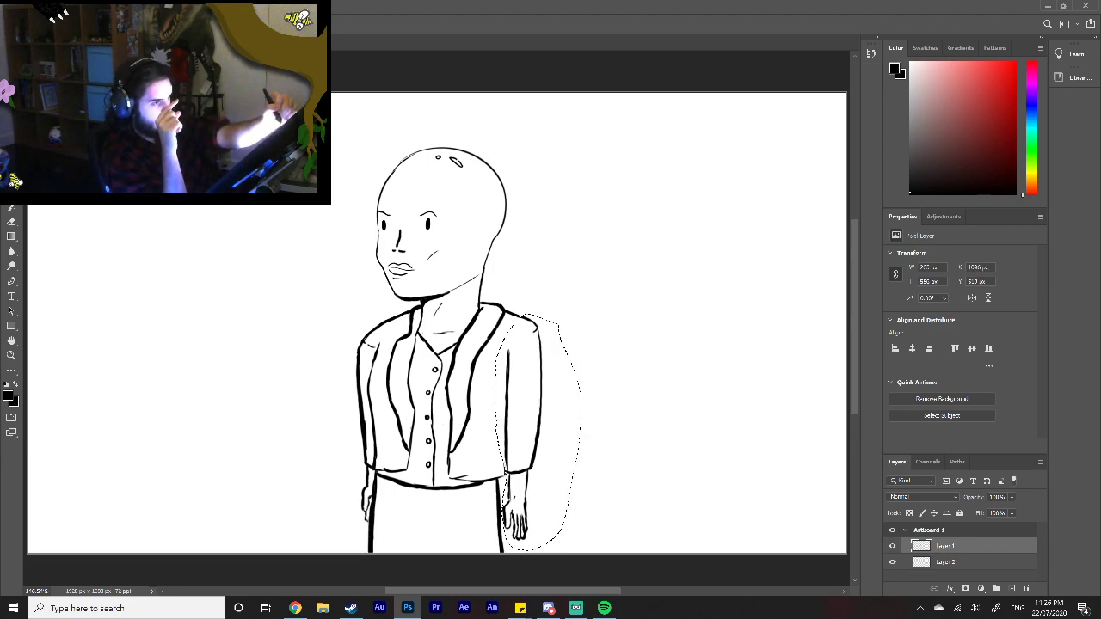
pyautogui.hotkey('ctrl', 'd')
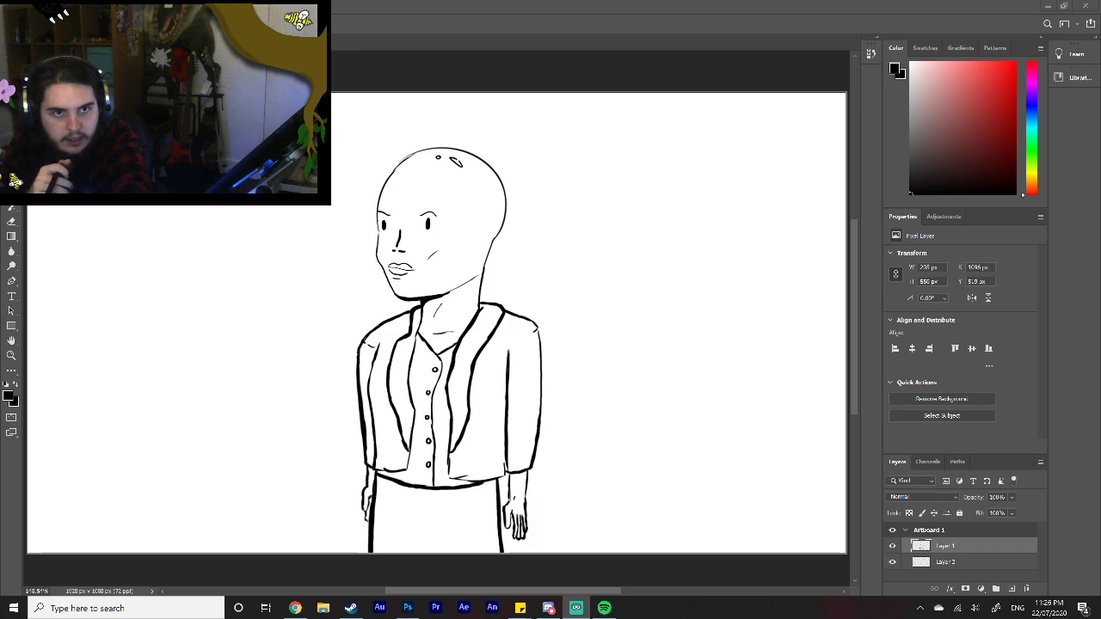
pyautogui.moveTo(520, 314); pyautogui.dragTo(498, 357)
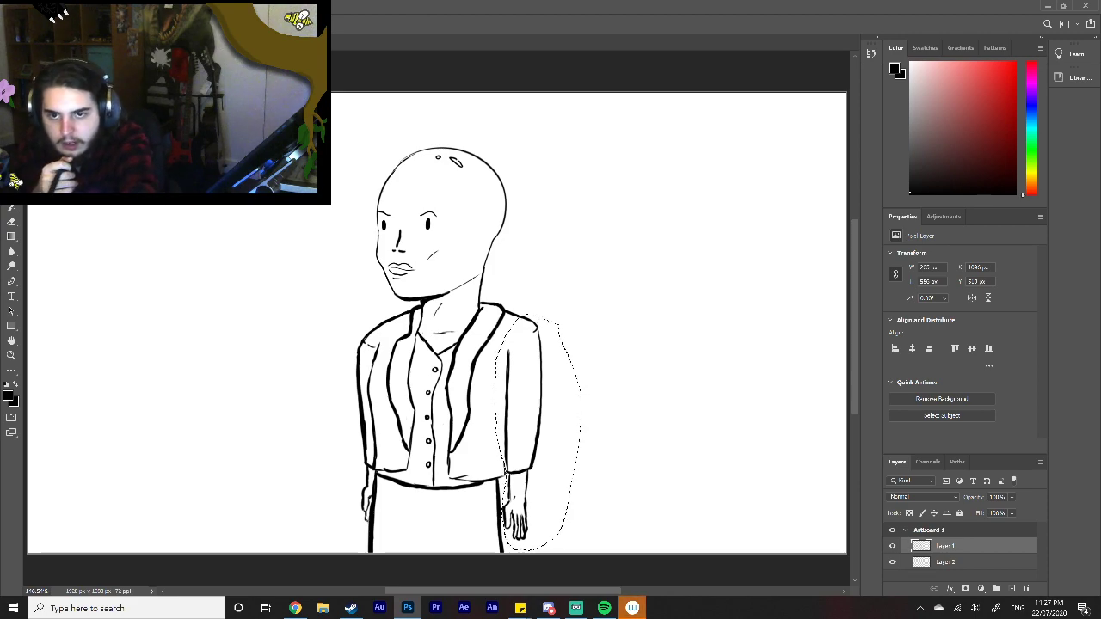
# Step: Switch to the Wacom utility, calibrate the pen display by marking each corner target, and accept the calibration
pyautogui.click(632, 608)
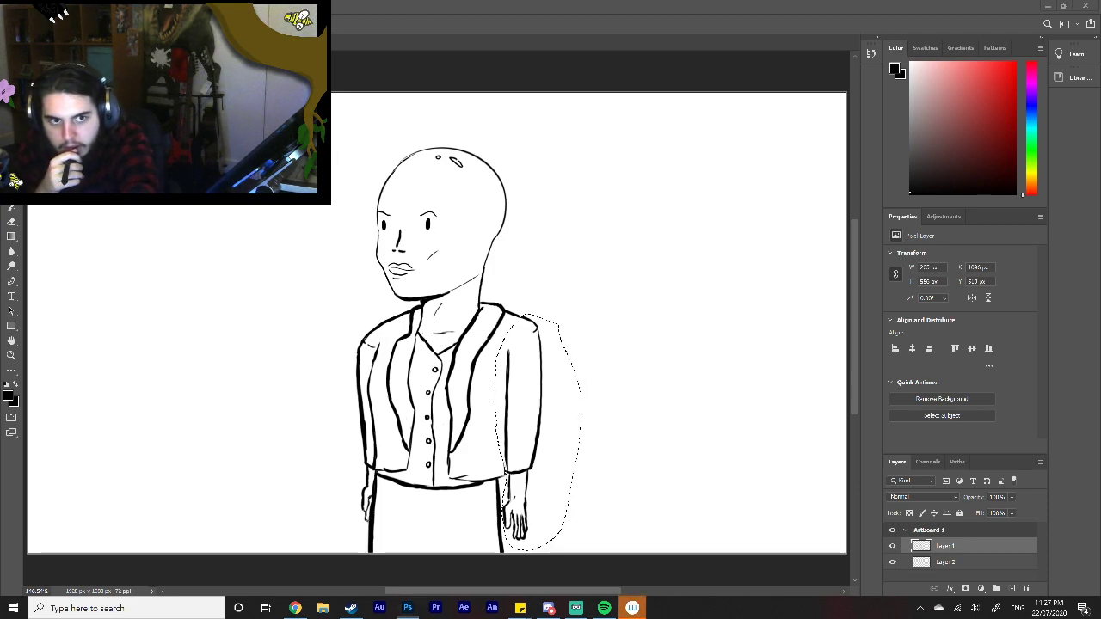
pyautogui.moveTo(172, 123); pyautogui.dragTo(0, 133)
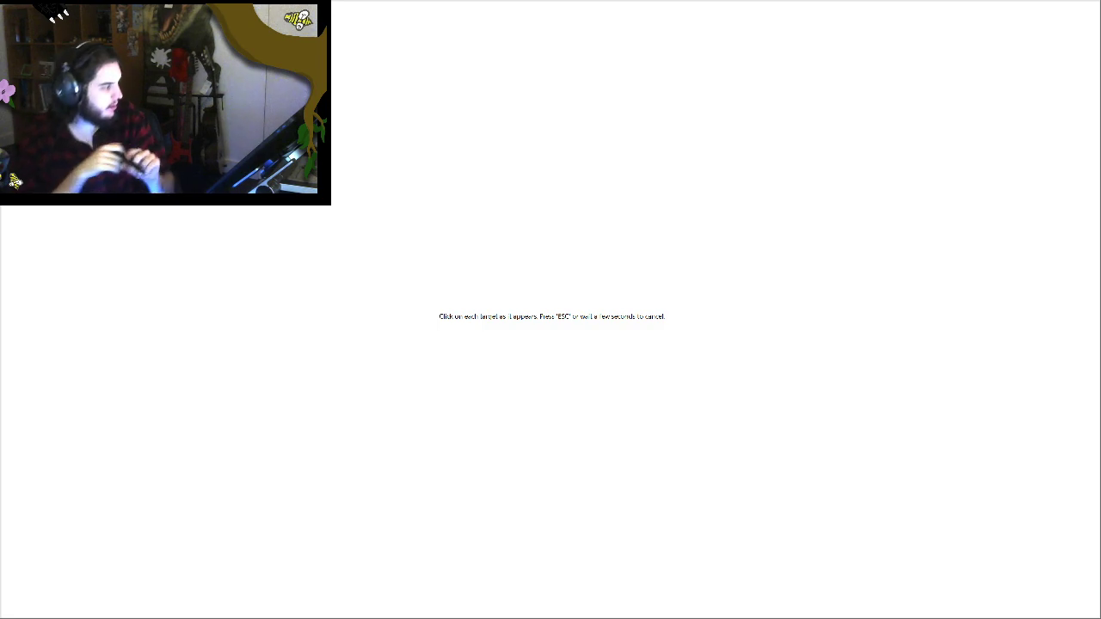
pyautogui.click(1047, 57)
pyautogui.click(56, 567)
pyautogui.click(1047, 566)
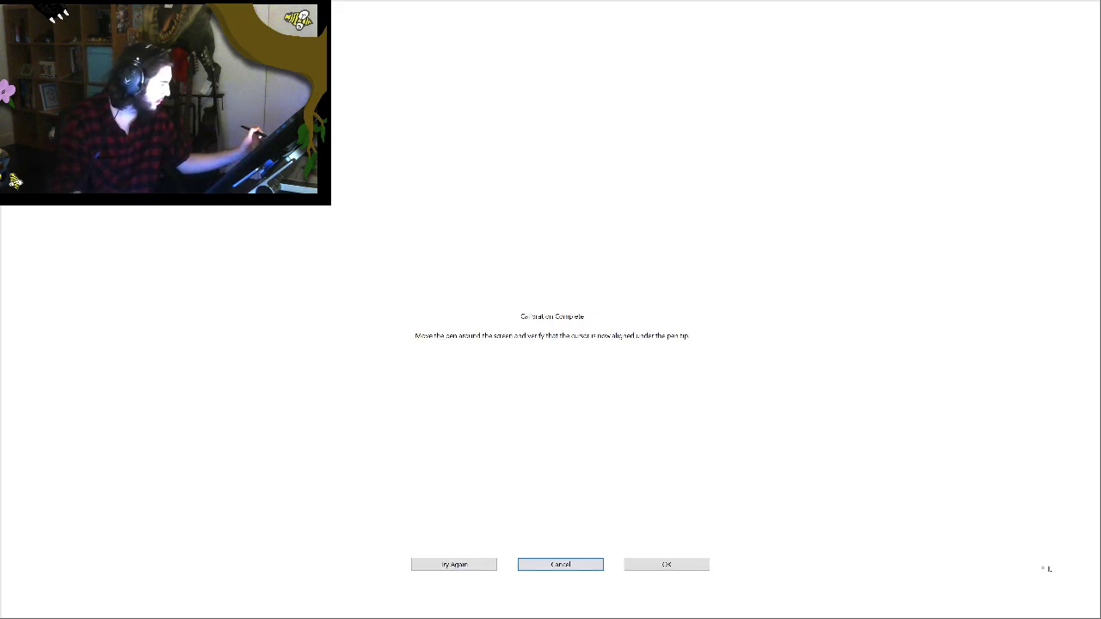
pyautogui.click(664, 565)
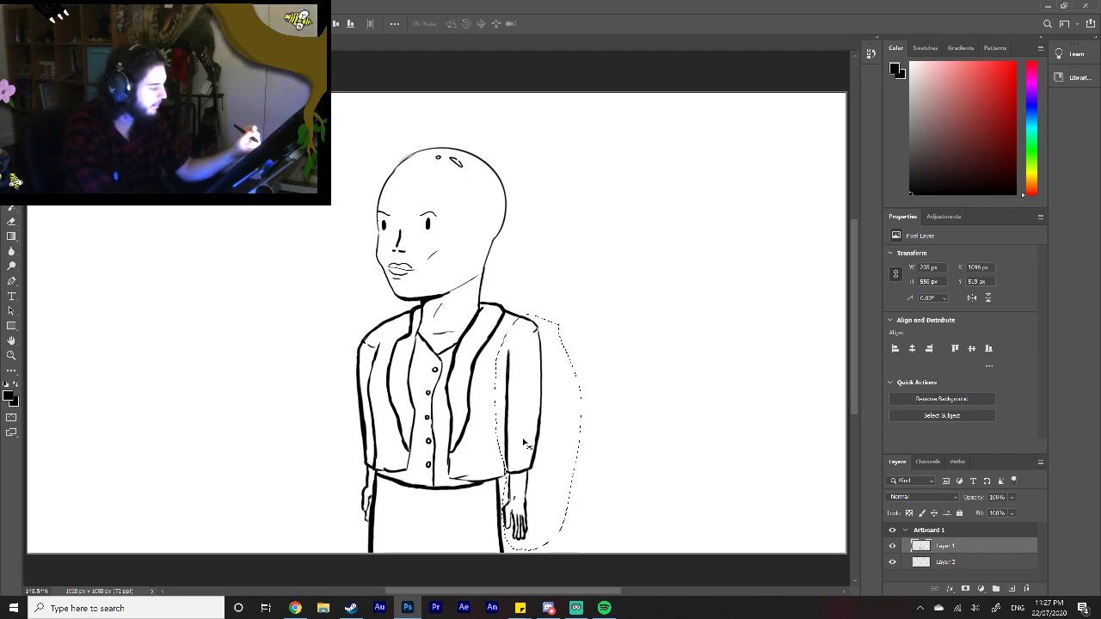
# Step: Cut the selected right arm, paste it onto its own layer and move it back beside the jacket's shoulder
pyautogui.moveTo(524, 449); pyautogui.dragTo(518, 451)
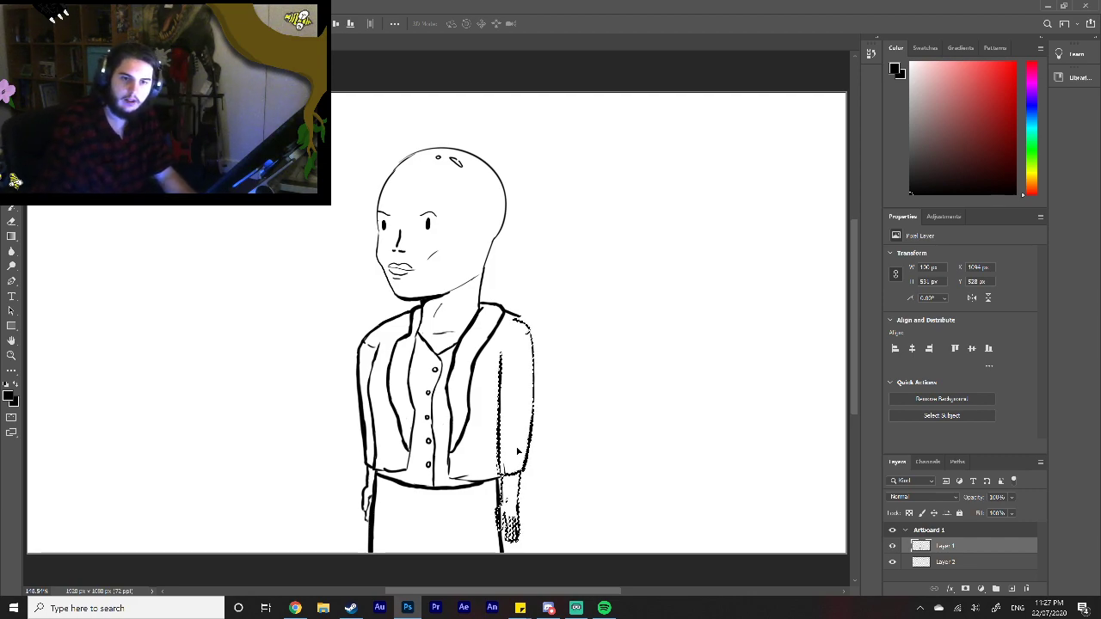
pyautogui.hotkey('ctrl', 'x')
pyautogui.hotkey('ctrl', 'v')
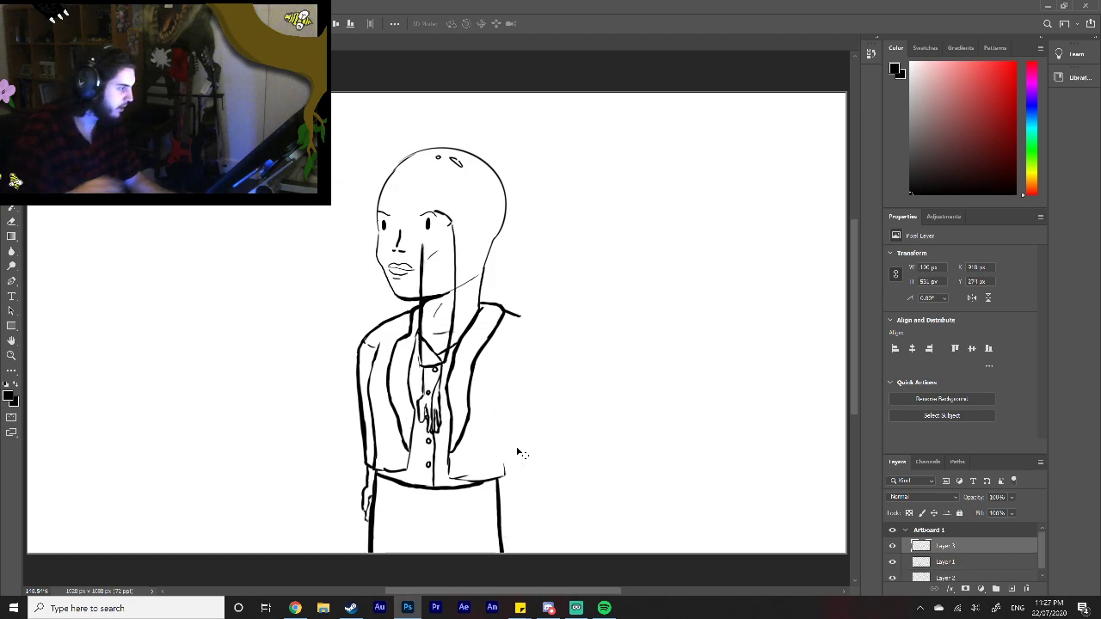
pyautogui.moveTo(460, 309); pyautogui.dragTo(526, 422)
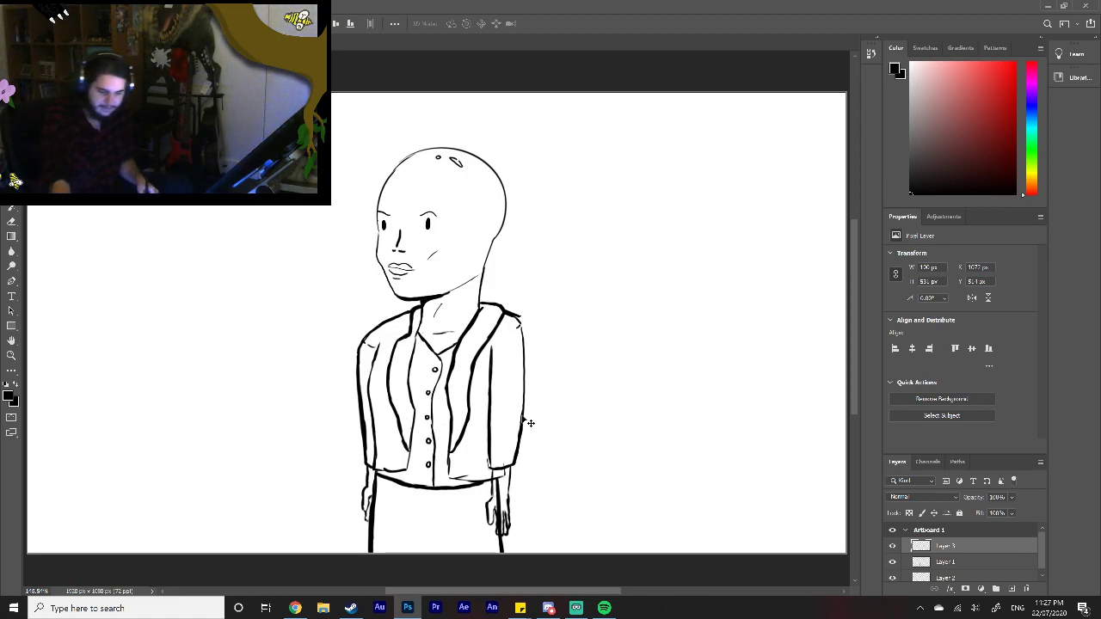
# Step: Nudge the pasted arm into place so its sleeve meets the shoulder line, slightly closer to the body than originally
pyautogui.press('Right')
pyautogui.press('Right')
pyautogui.press('Right')
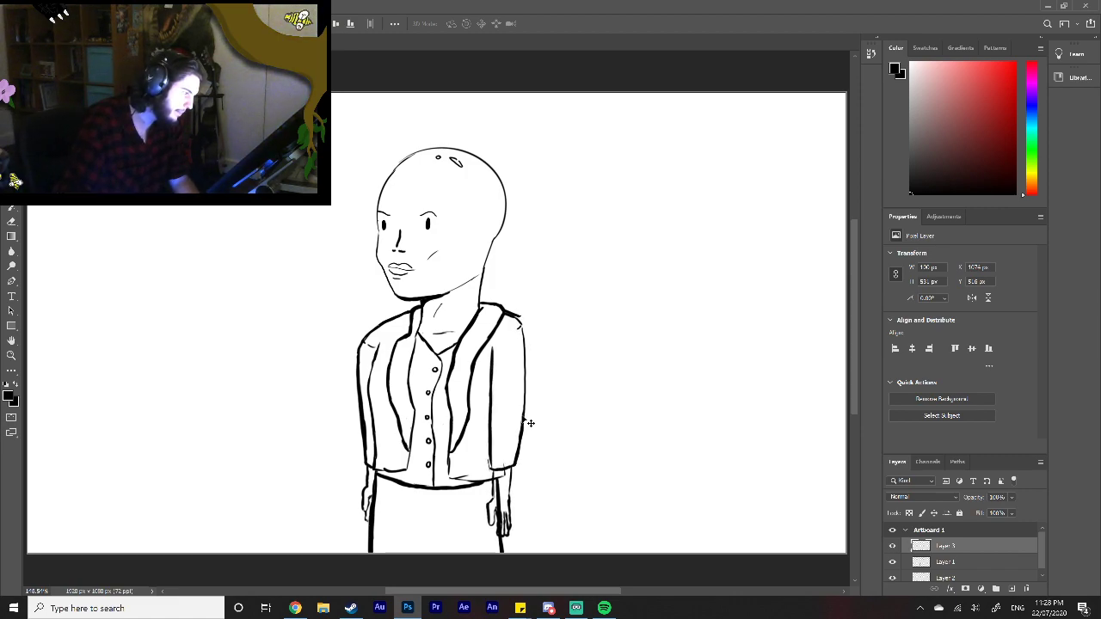
pyautogui.press('Down')
pyautogui.press('Right')
pyautogui.press('Right')
pyautogui.press('Right')
pyautogui.press('Right')
pyautogui.press('Right')
pyautogui.press('Right')
pyautogui.press('Right')
pyautogui.press('Right')
pyautogui.press('Right')
pyautogui.press('Right')
pyautogui.press('Right')
pyautogui.press('Right')
pyautogui.press('Right')
pyautogui.press('Right')
pyautogui.press('Right')
pyautogui.press('Right')
pyautogui.press('Right')
pyautogui.press('Right')
pyautogui.press('Right')
pyautogui.press('Right')
pyautogui.press('Right')
pyautogui.press('Right')
pyautogui.press('Right')
pyautogui.press('Right')
pyautogui.press('Right')
pyautogui.press('Right')
pyautogui.press('Right')
pyautogui.press('Right')
pyautogui.press('Right')
pyautogui.press('Right')
pyautogui.press('Right')
pyautogui.press('Right')
pyautogui.press('Right')
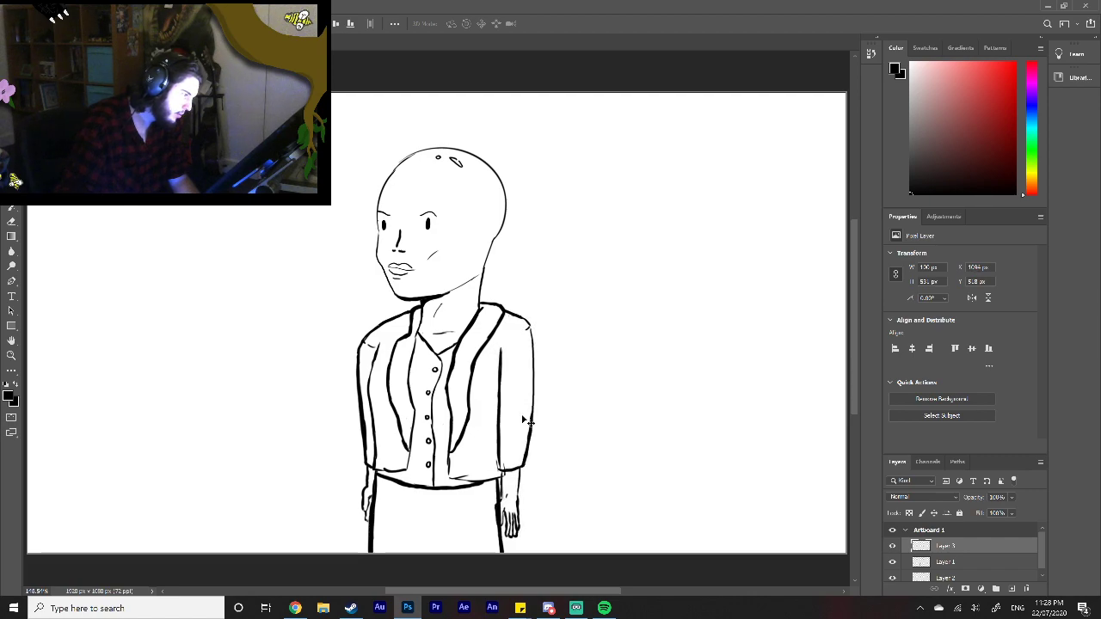
pyautogui.press('Left')
pyautogui.press('Left')
pyautogui.press('Left')
pyautogui.press('Left')
pyautogui.press('Left')
pyautogui.press('Left')
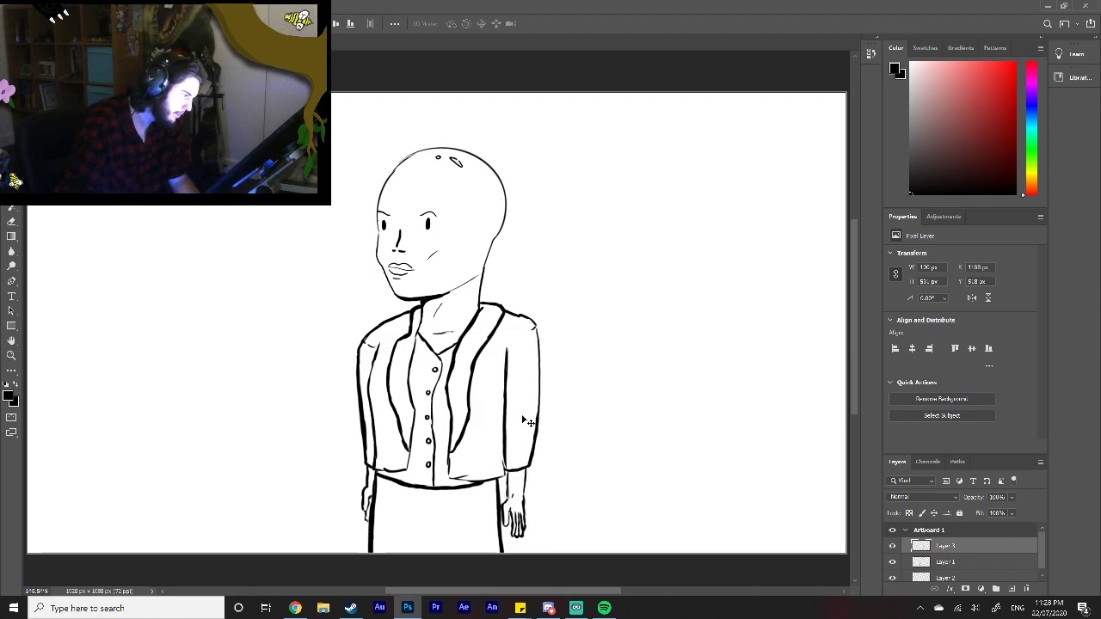
pyautogui.press('Left')
pyautogui.press('Left')
pyautogui.press('Left')
pyautogui.press('Left')
pyautogui.press('Left')
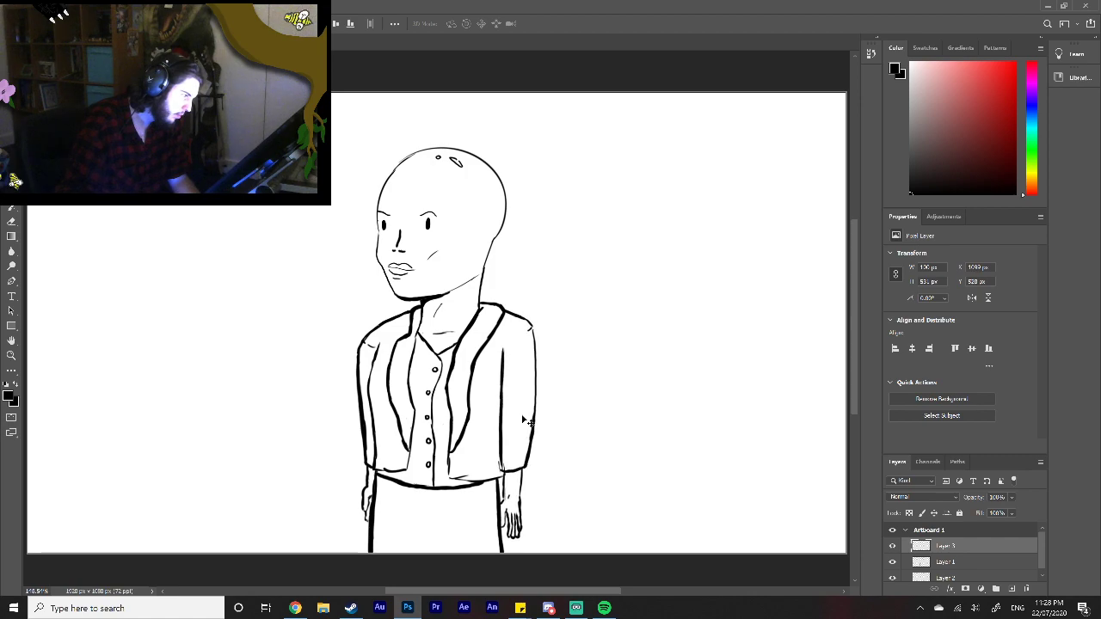
pyautogui.press('Down')
pyautogui.press('Left')
pyautogui.press('Left')
pyautogui.press('Left')
pyautogui.press('Left')
pyautogui.press('Left')
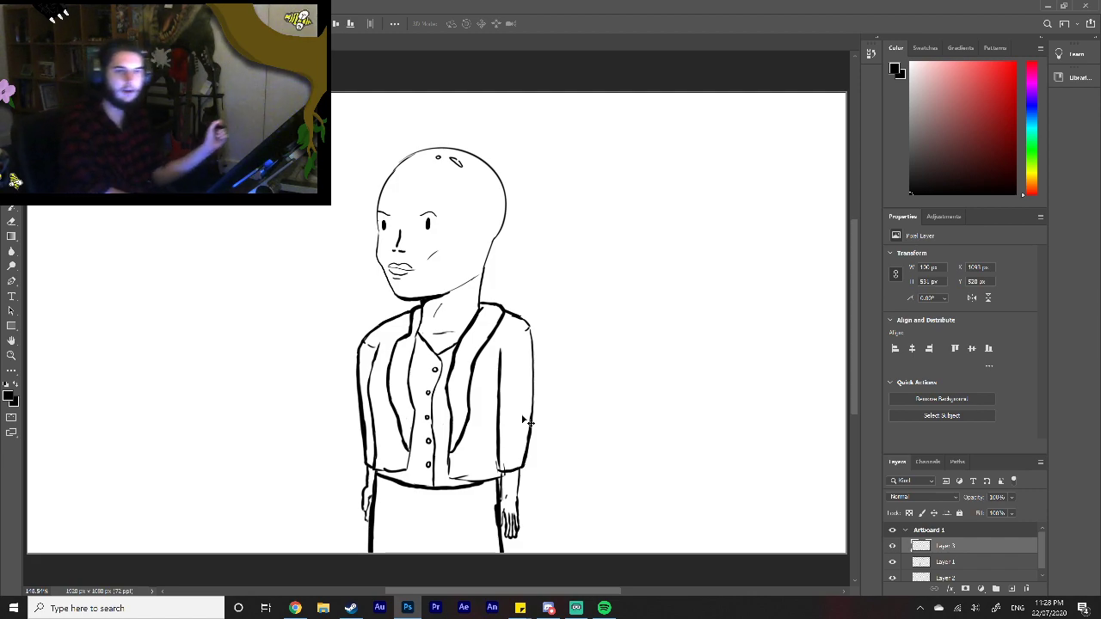
# Step: Merge the arm on Layer 3 with the character line art on Layer 1
pyautogui.click(963, 562)
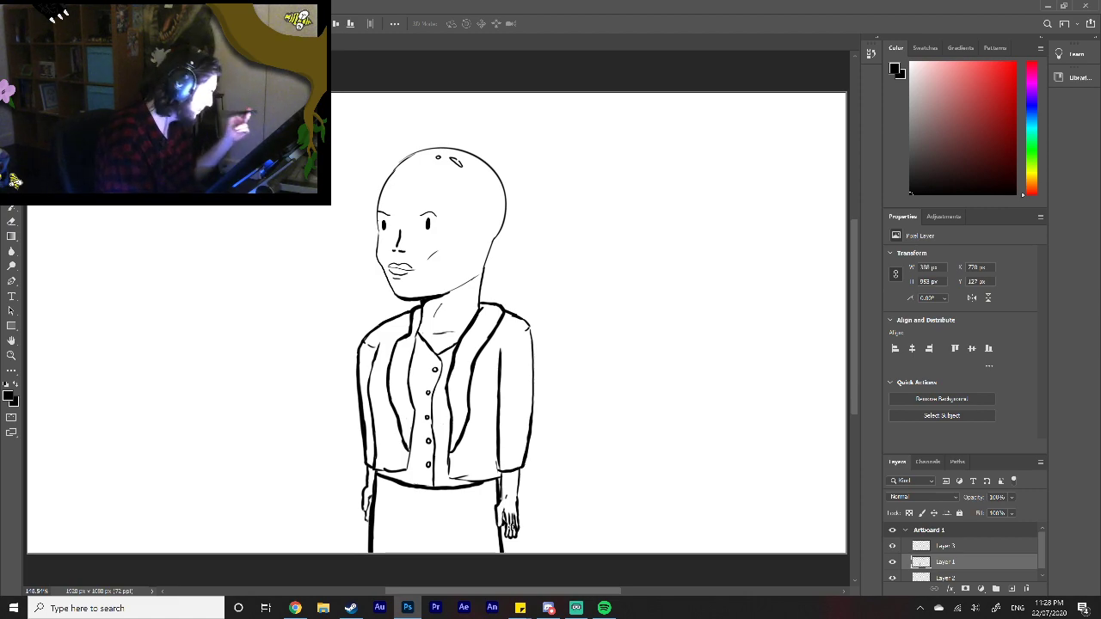
pyautogui.click(964, 545)
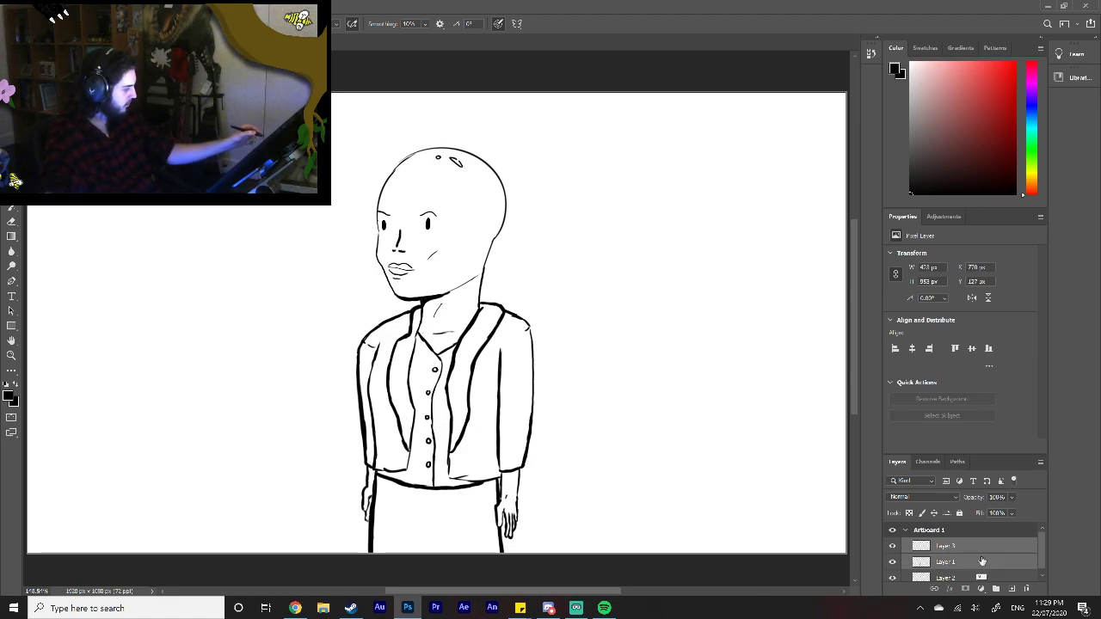
pyautogui.rightClick(981, 564)
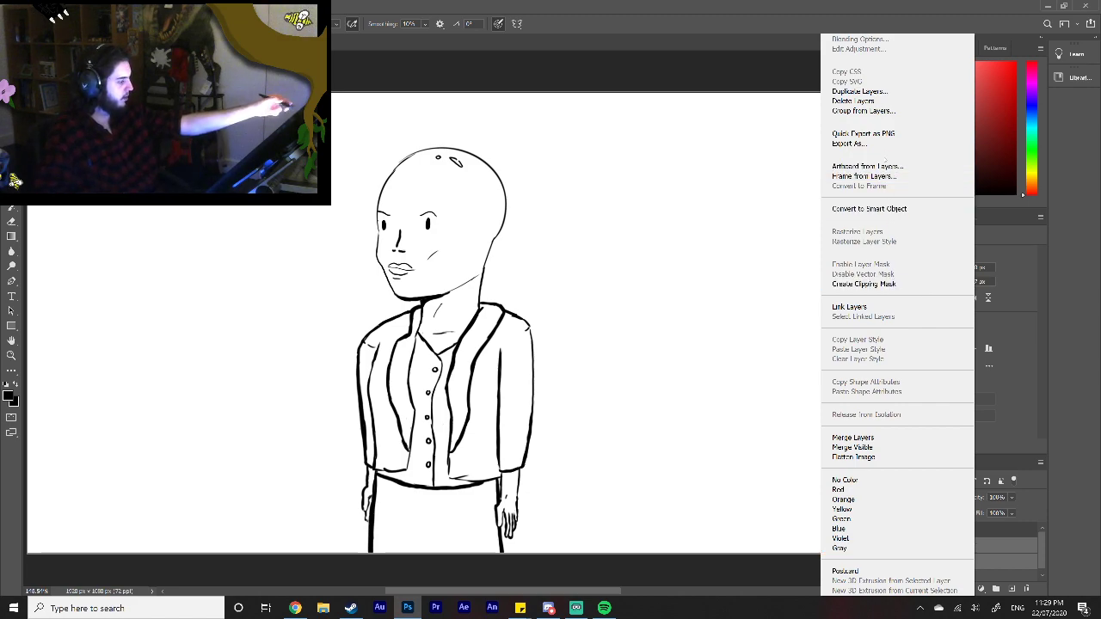
pyautogui.click(894, 438)
# Step: Erase the outer fingers of the right hand and redraw them in black with a wider outer edge
pyautogui.click(11, 355)
pyautogui.click(533, 479)
pyautogui.click(530, 476)
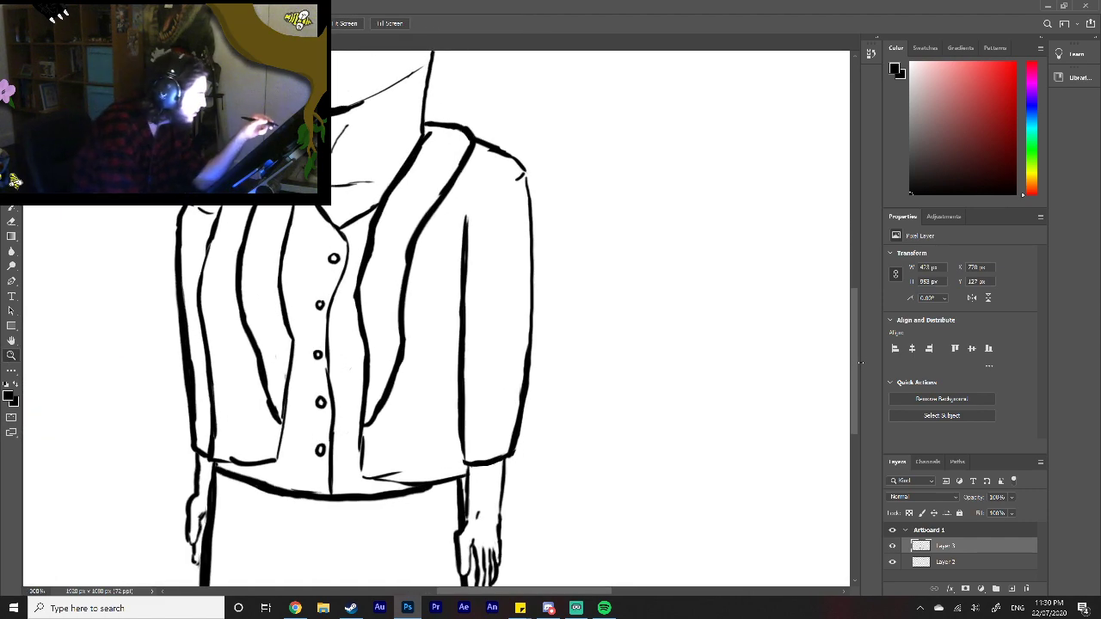
pyautogui.moveTo(860, 363); pyautogui.dragTo(745, 389)
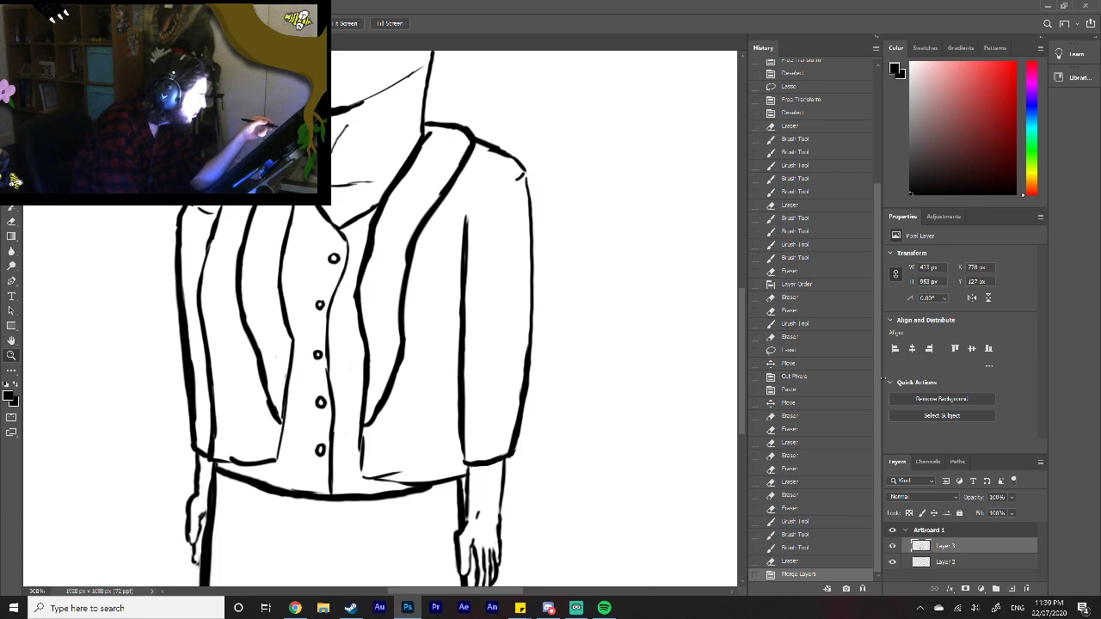
pyautogui.click(874, 38)
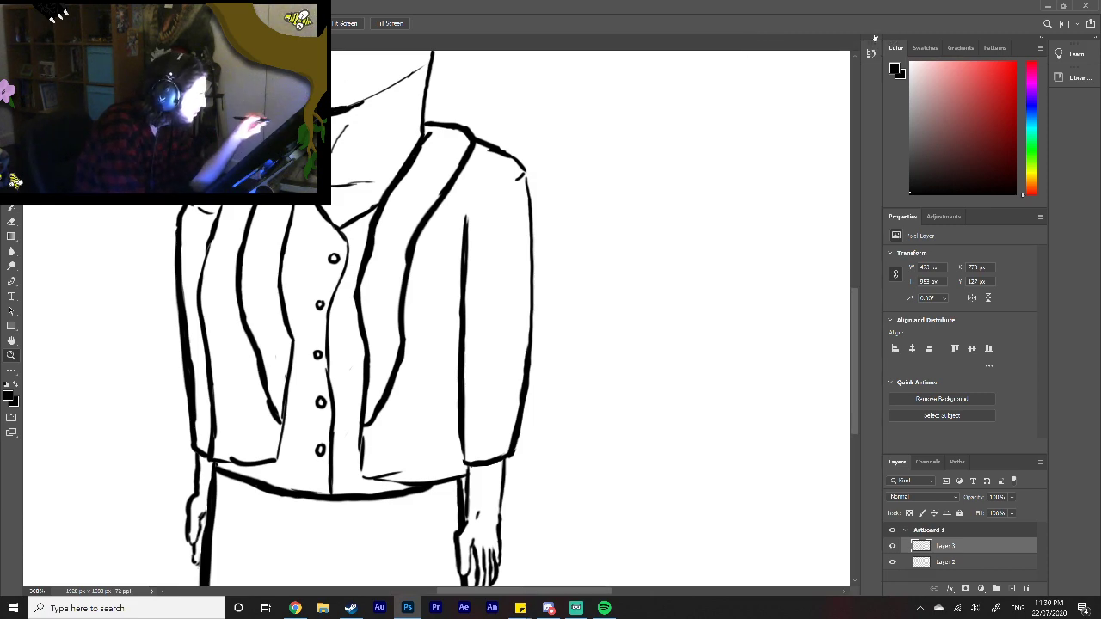
pyautogui.scroll(-3, 864, 374)
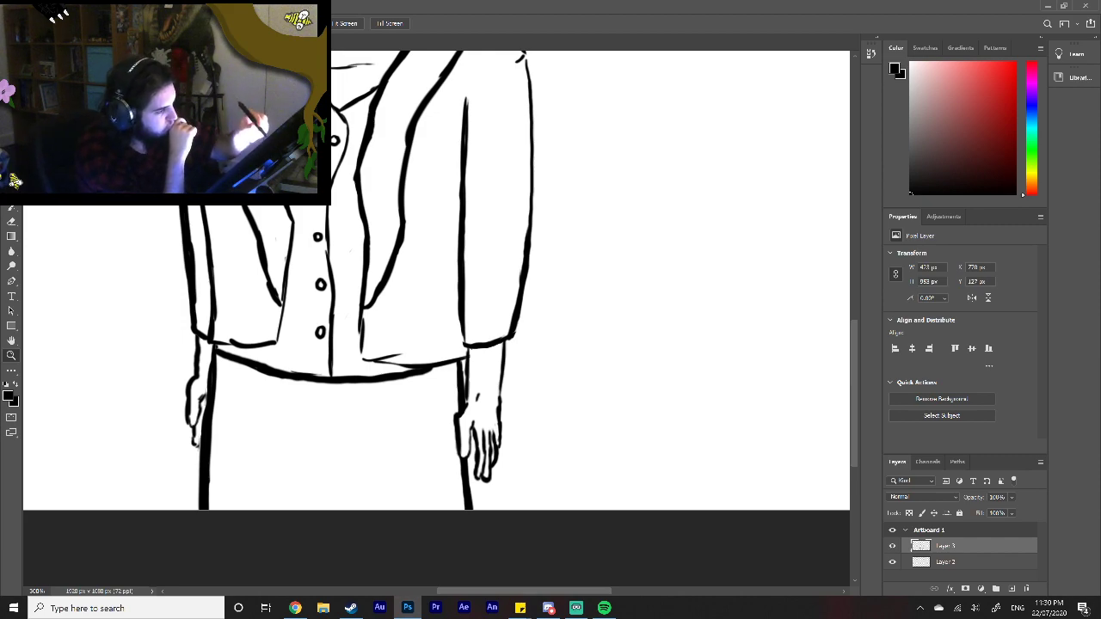
pyautogui.press('b')
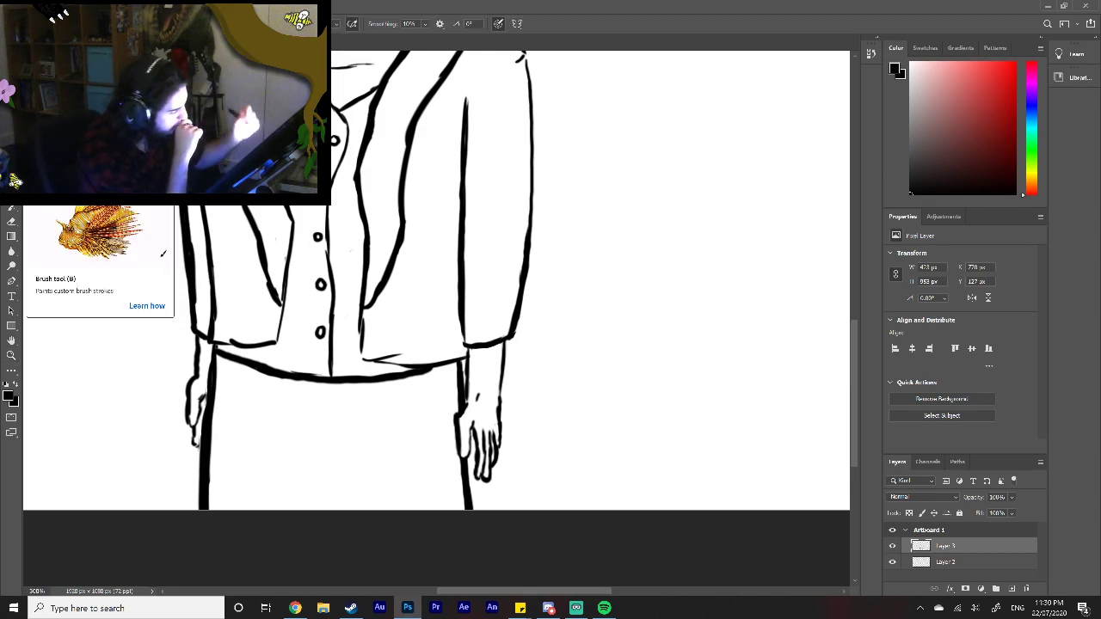
pyautogui.moveTo(505, 460)
pyautogui.mouseDown()
pyautogui.moveTo(498, 438)
pyautogui.moveTo(491, 473)
pyautogui.moveTo(495, 436)
pyautogui.mouseUp()
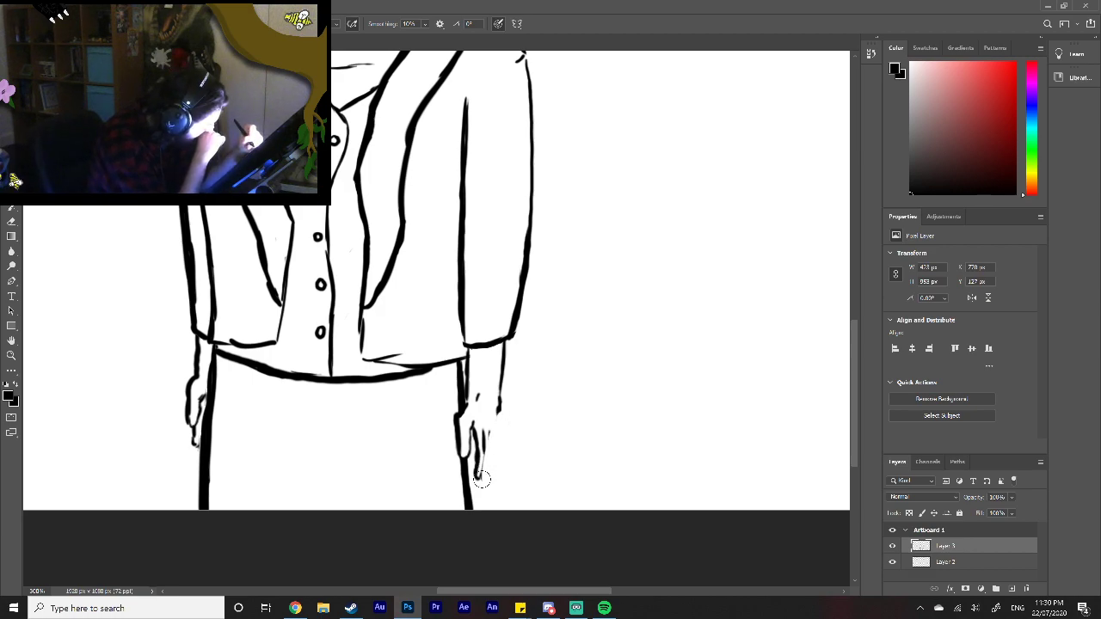
pyautogui.moveTo(482, 479); pyautogui.dragTo(487, 478)
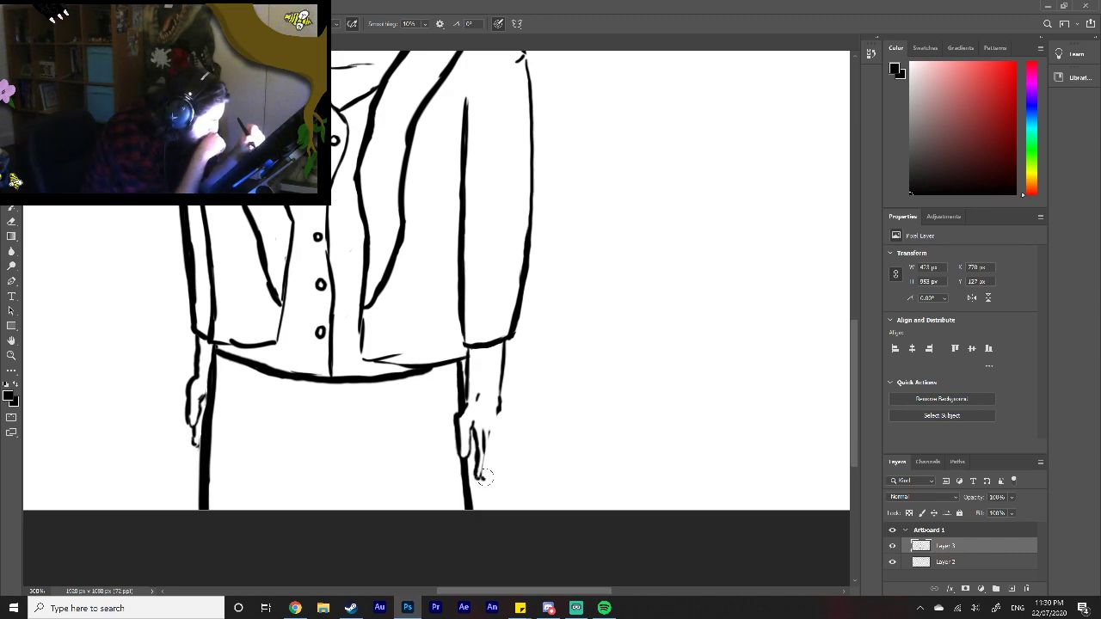
pyautogui.moveTo(490, 460)
pyautogui.mouseDown()
pyautogui.moveTo(487, 481)
pyautogui.moveTo(495, 437)
pyautogui.moveTo(492, 461)
pyautogui.moveTo(500, 430)
pyautogui.moveTo(501, 465)
pyautogui.moveTo(514, 442)
pyautogui.moveTo(506, 422)
pyautogui.moveTo(507, 458)
pyautogui.mouseUp()
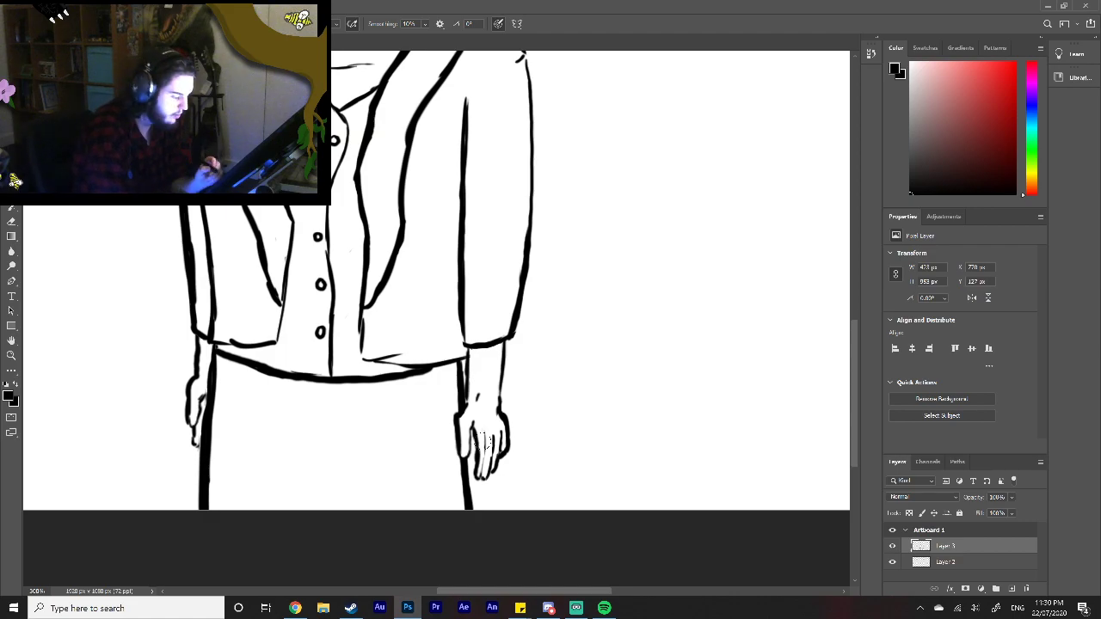
# Step: Open Wacom Tablet Properties, recalibrate the pen display by marking each corner target, and accept the calibration
pyautogui.press('super')
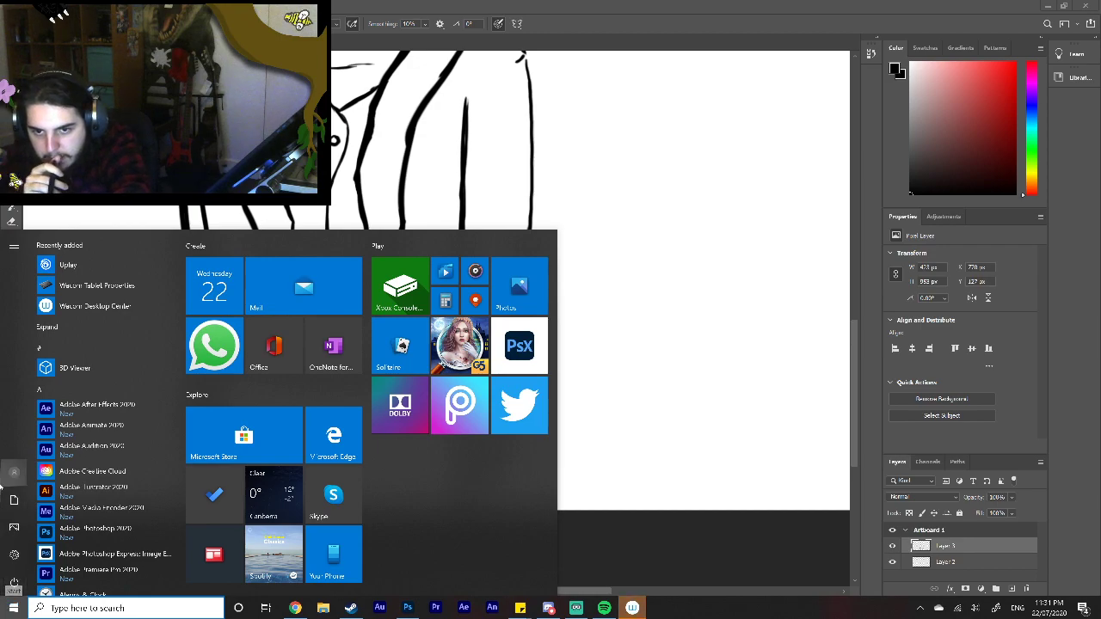
pyautogui.click(96, 285)
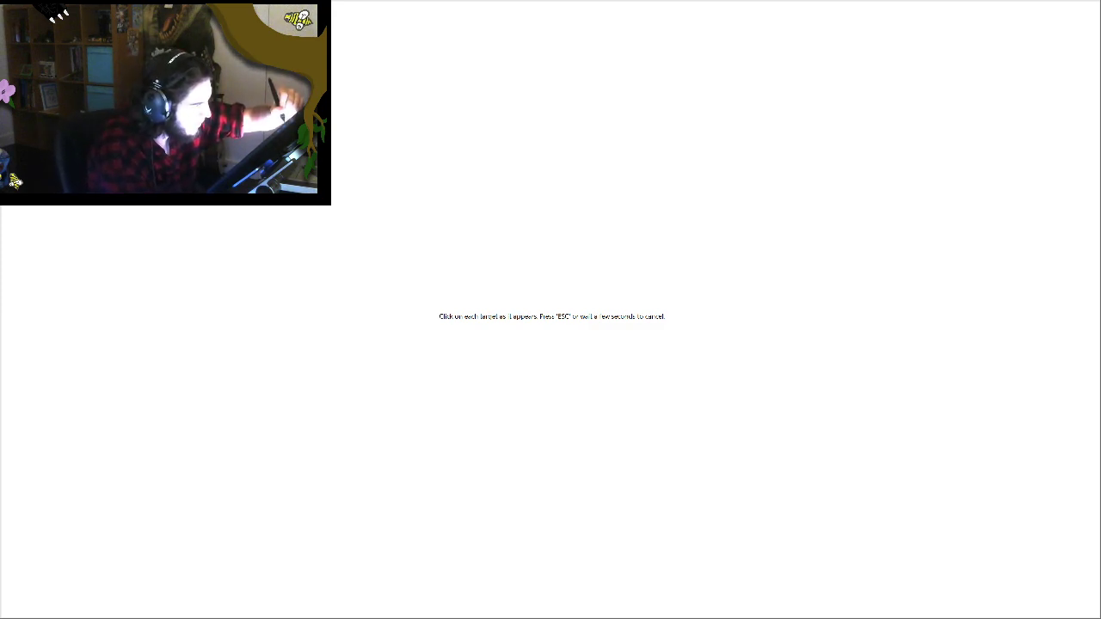
pyautogui.click(1047, 57)
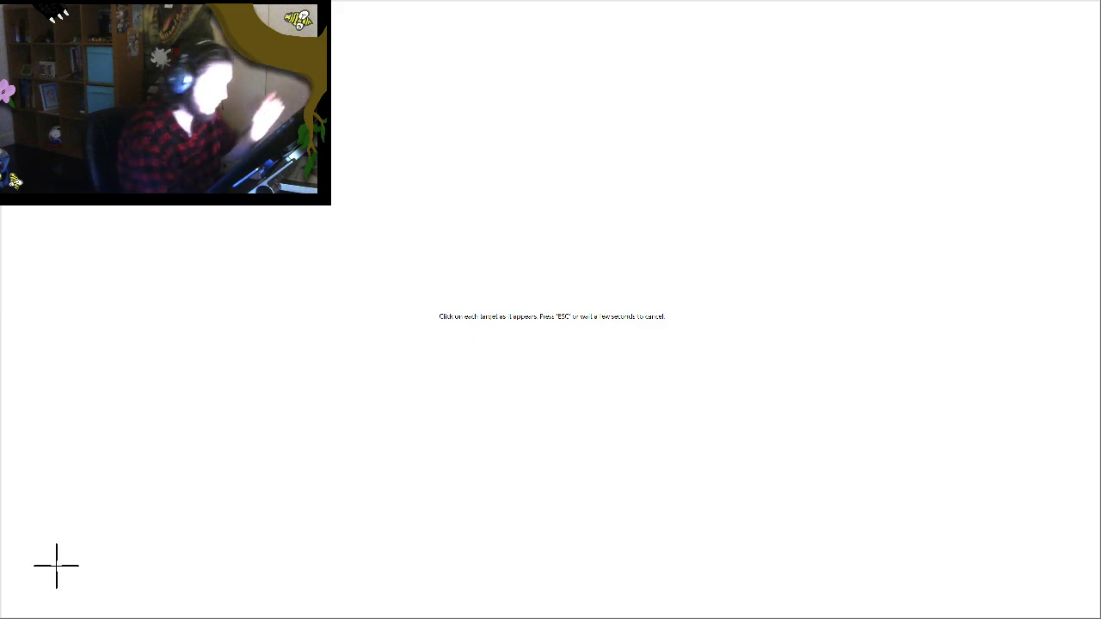
pyautogui.click(55, 565)
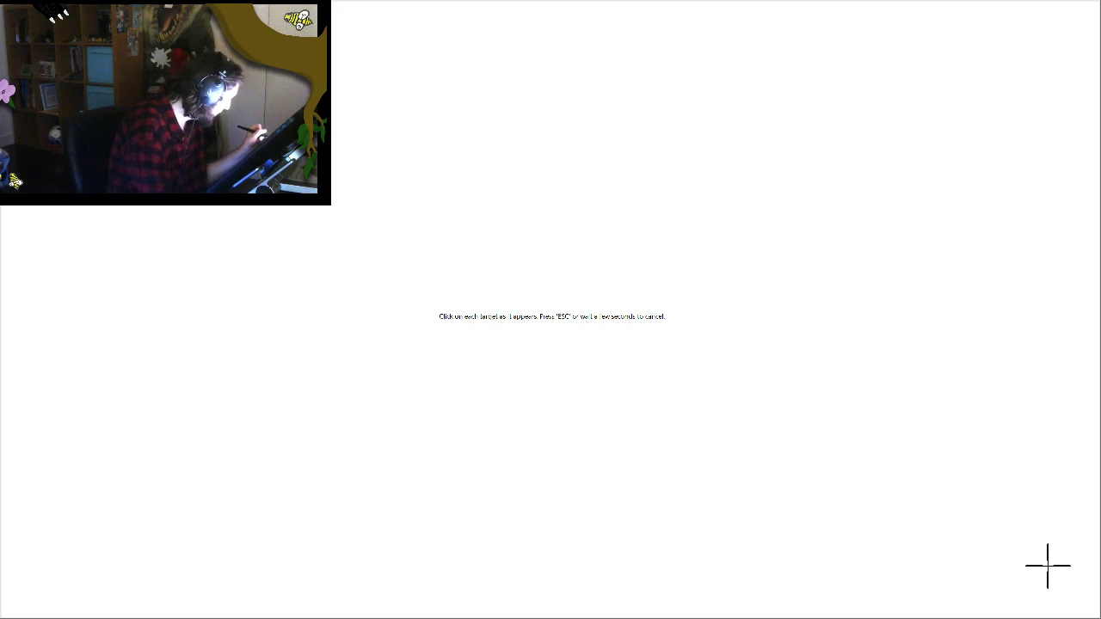
pyautogui.click(1047, 566)
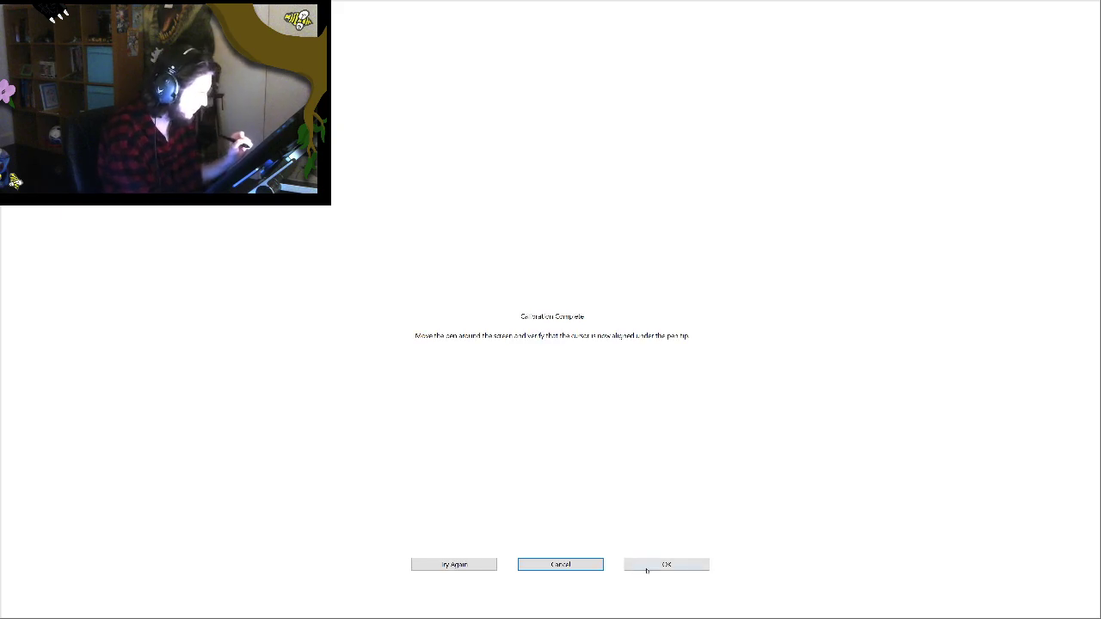
pyautogui.click(656, 565)
# Step: Test the pen with short black strokes beside the right hand and undo them
pyautogui.moveTo(580, 467)
pyautogui.mouseDown()
pyautogui.moveTo(594, 438)
pyautogui.moveTo(574, 479)
pyautogui.mouseUp()
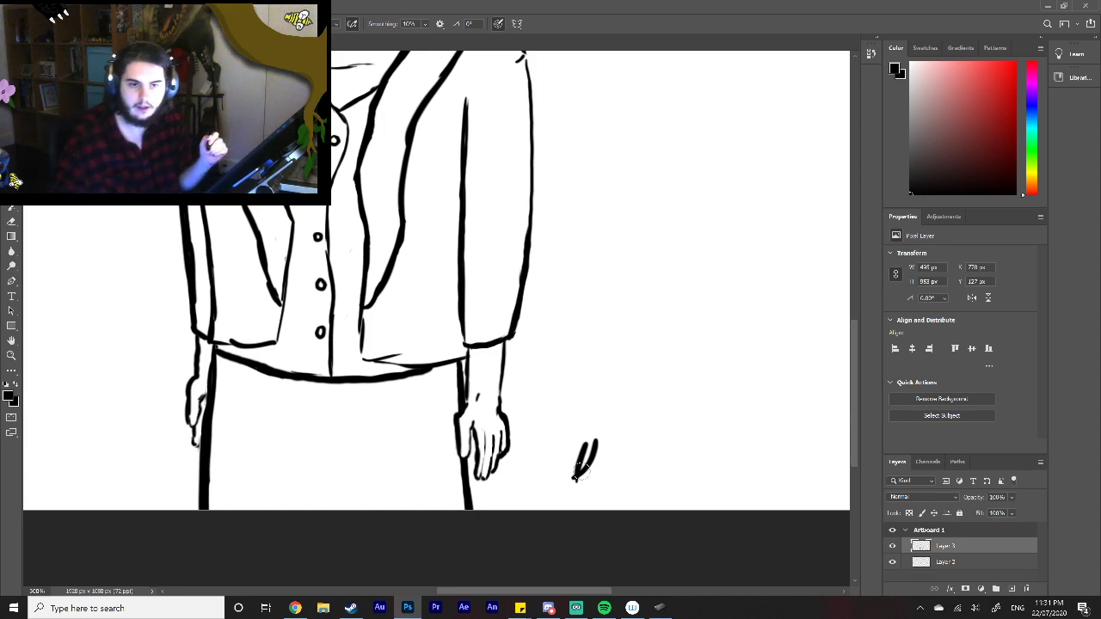
pyautogui.hotkey('ctrl', 'z')
pyautogui.hotkey('ctrl', 'z')
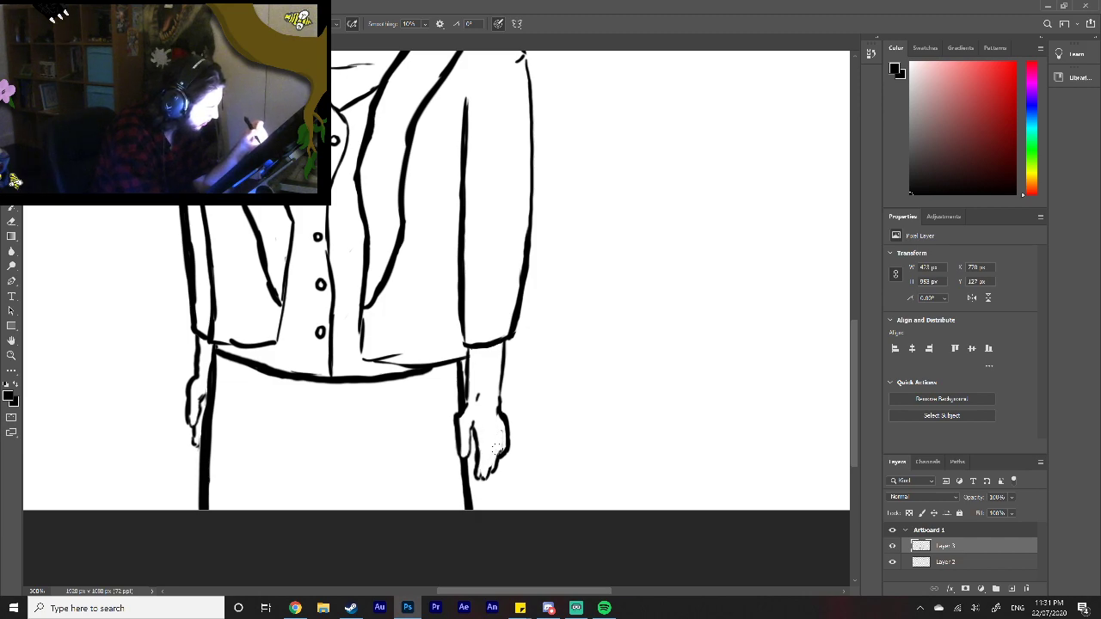
# Step: Erase the outer fingers and outer edge of the right-hand-side hand and redraw them as slim, separate black fingers
pyautogui.moveTo(494, 449); pyautogui.dragTo(506, 415)
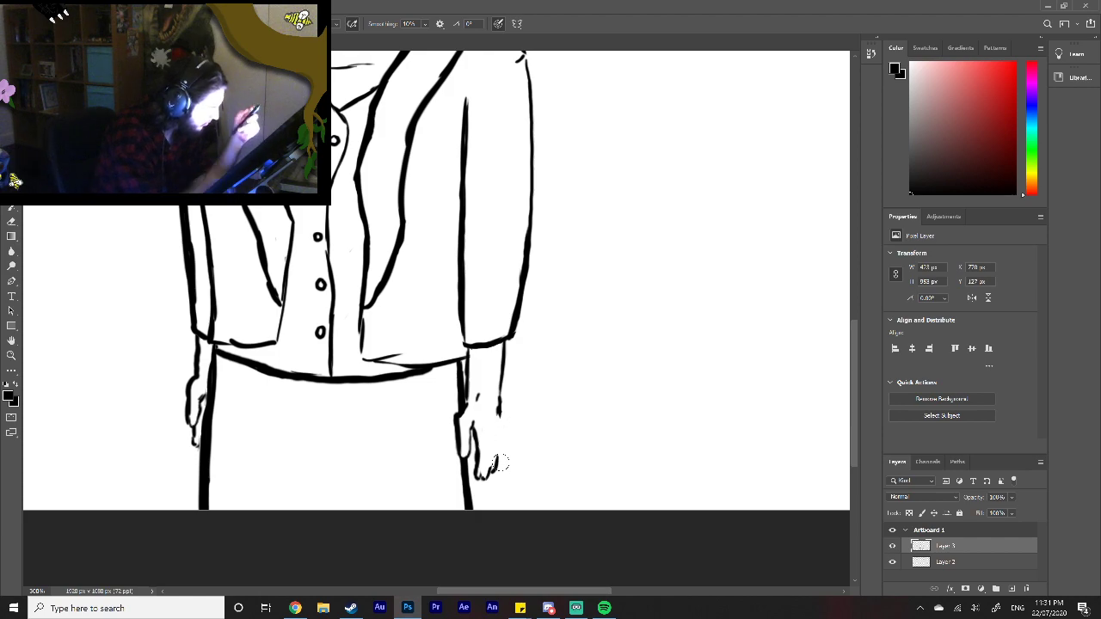
pyautogui.moveTo(474, 464)
pyautogui.mouseDown()
pyautogui.moveTo(486, 475)
pyautogui.moveTo(484, 428)
pyautogui.mouseUp()
pyautogui.moveTo(488, 474)
pyautogui.mouseDown()
pyautogui.moveTo(485, 426)
pyautogui.moveTo(493, 458)
pyautogui.moveTo(499, 416)
pyautogui.moveTo(501, 427)
pyautogui.mouseUp()
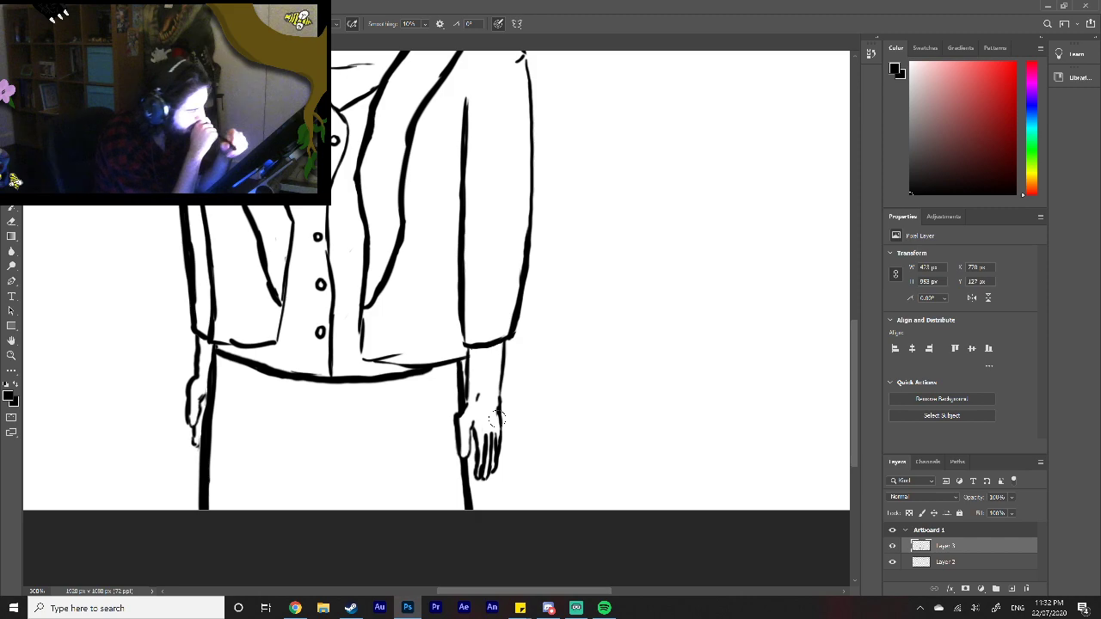
# Step: Scale the whole character on Layer 3 down to about 320 by 720 px and move it up, leaving room for legs
pyautogui.press('z')
pyautogui.rightClick(428, 439)
pyautogui.click(456, 446)
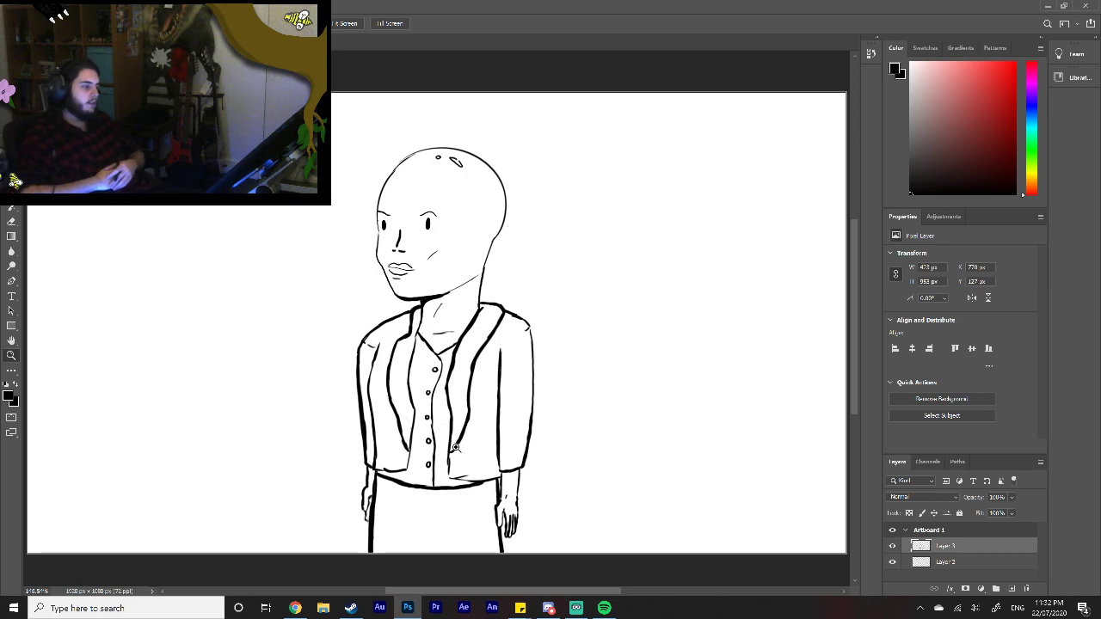
pyautogui.hotkey('ctrl', 't')
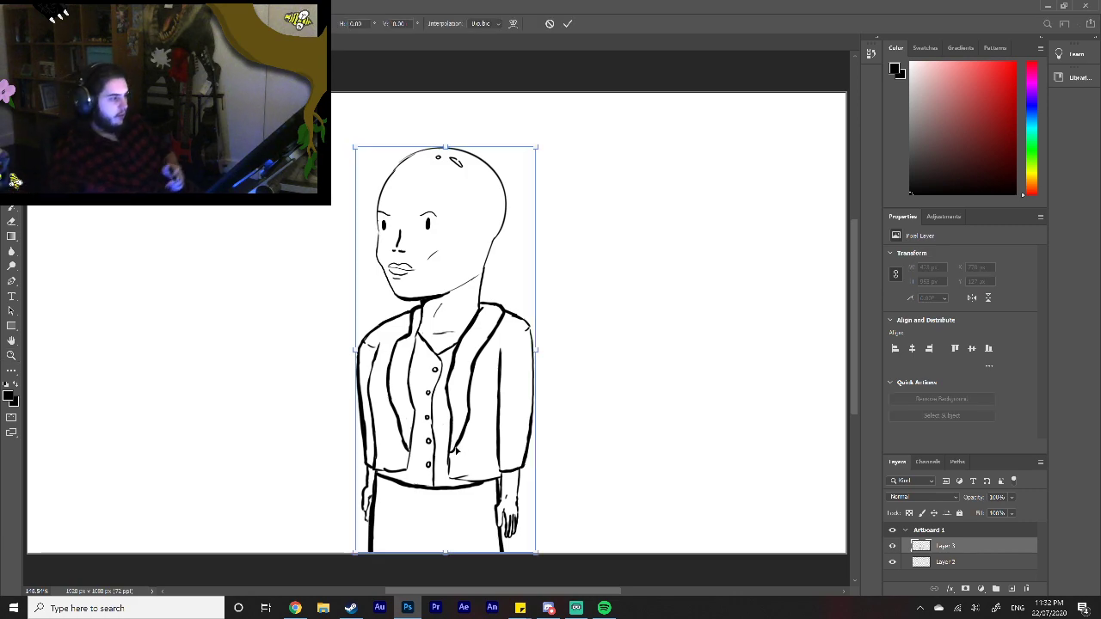
pyautogui.moveTo(537, 148); pyautogui.dragTo(491, 245)
pyautogui.moveTo(452, 388); pyautogui.dragTo(458, 271)
pyautogui.click(568, 24)
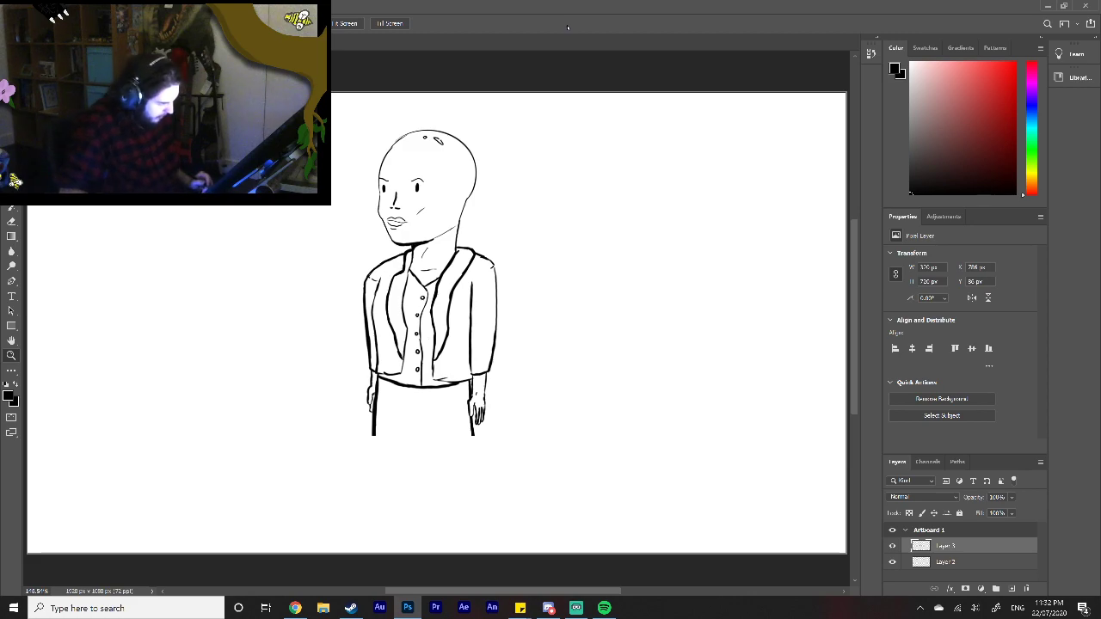
# Step: Erase the skirt's right side line beside the wrist and below the hand
pyautogui.click(472, 416)
pyautogui.click(473, 415)
pyautogui.click(479, 415)
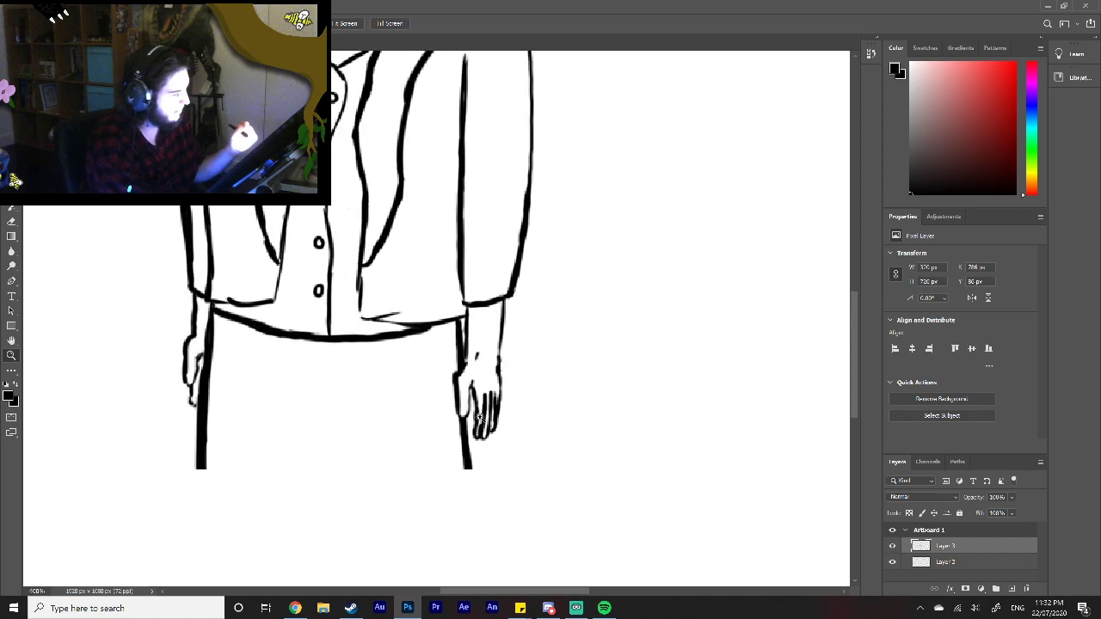
pyautogui.click(11, 251)
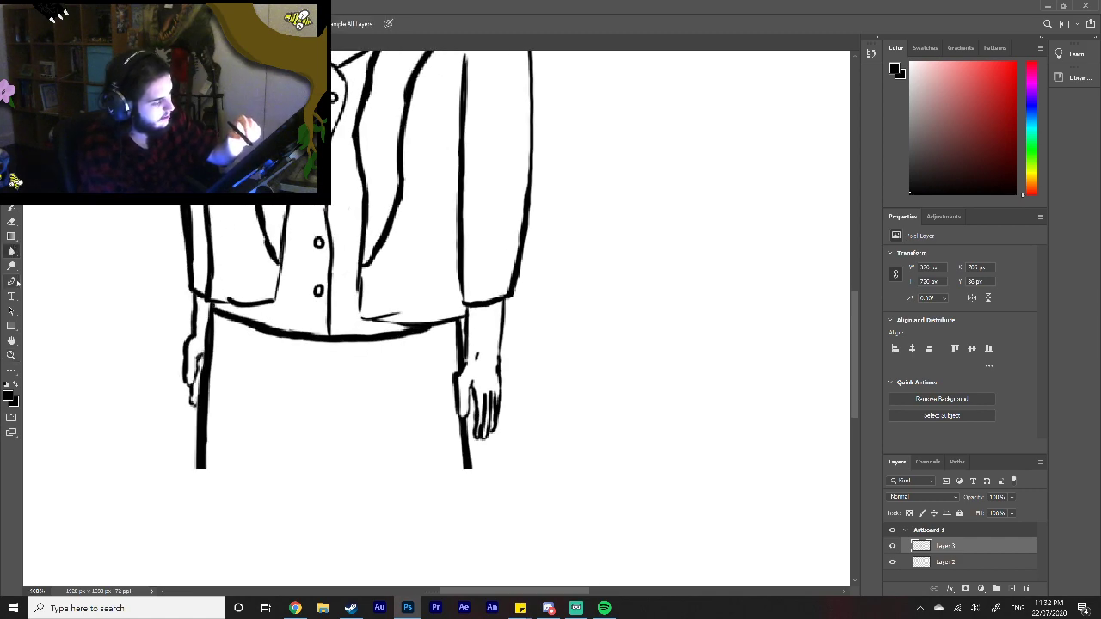
pyautogui.click(11, 221)
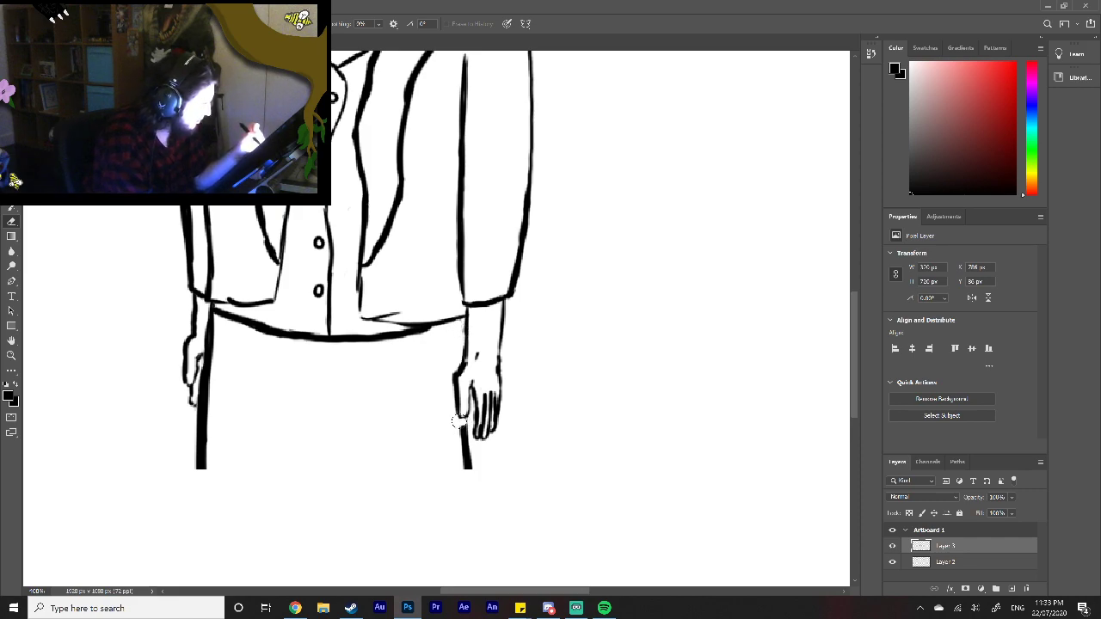
pyautogui.moveTo(465, 428); pyautogui.dragTo(467, 478)
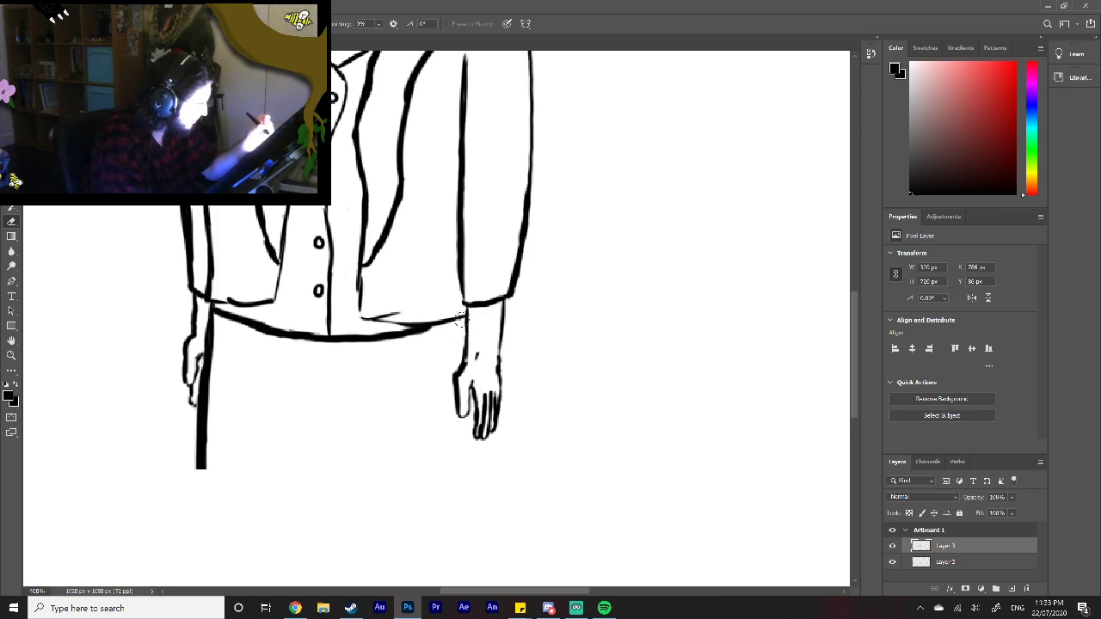
# Step: Draw the skirt's right side below the fingertips, extend its left side and close it with a wide curved hem
pyautogui.press('b')
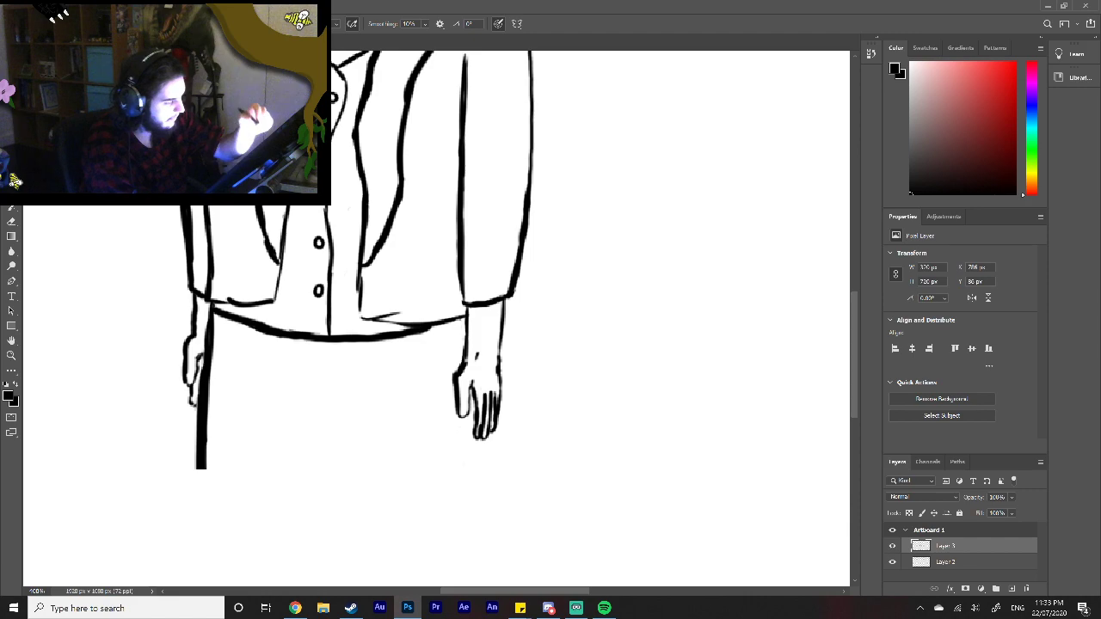
pyautogui.moveTo(465, 315); pyautogui.dragTo(461, 335)
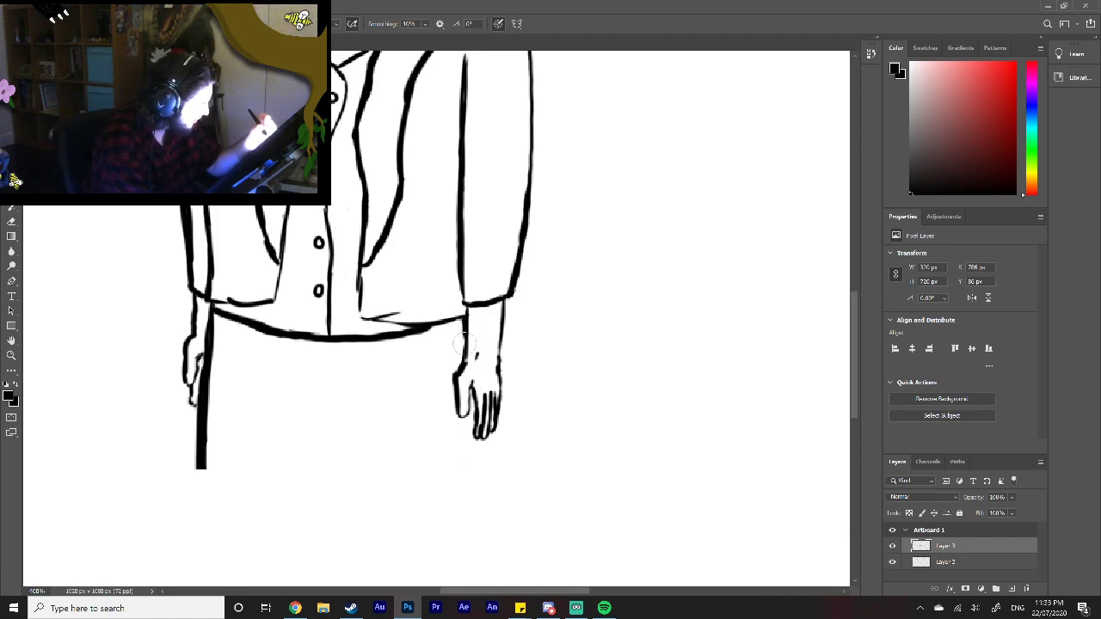
pyautogui.moveTo(483, 411); pyautogui.dragTo(484, 496)
pyautogui.moveTo(199, 465)
pyautogui.mouseDown()
pyautogui.moveTo(197, 526)
pyautogui.moveTo(291, 542)
pyautogui.moveTo(462, 524)
pyautogui.moveTo(486, 513)
pyautogui.moveTo(486, 495)
pyautogui.moveTo(484, 507)
pyautogui.mouseUp()
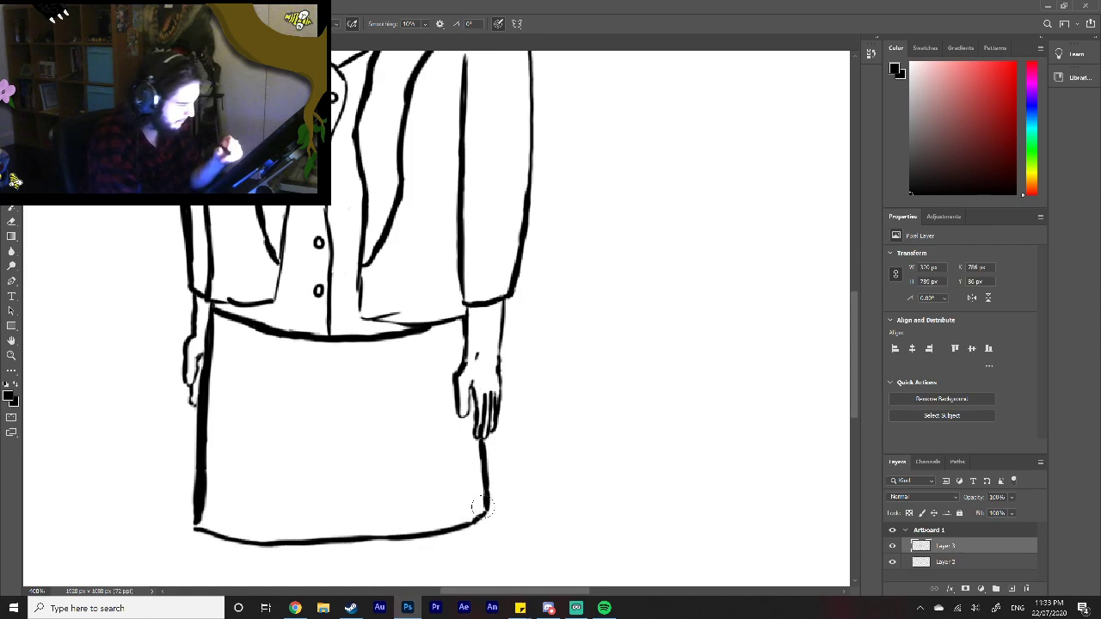
# Step: Remove the skirt's hem and the lower parts of both sides
pyautogui.press('z')
pyautogui.rightClick(342, 431)
pyautogui.click(369, 436)
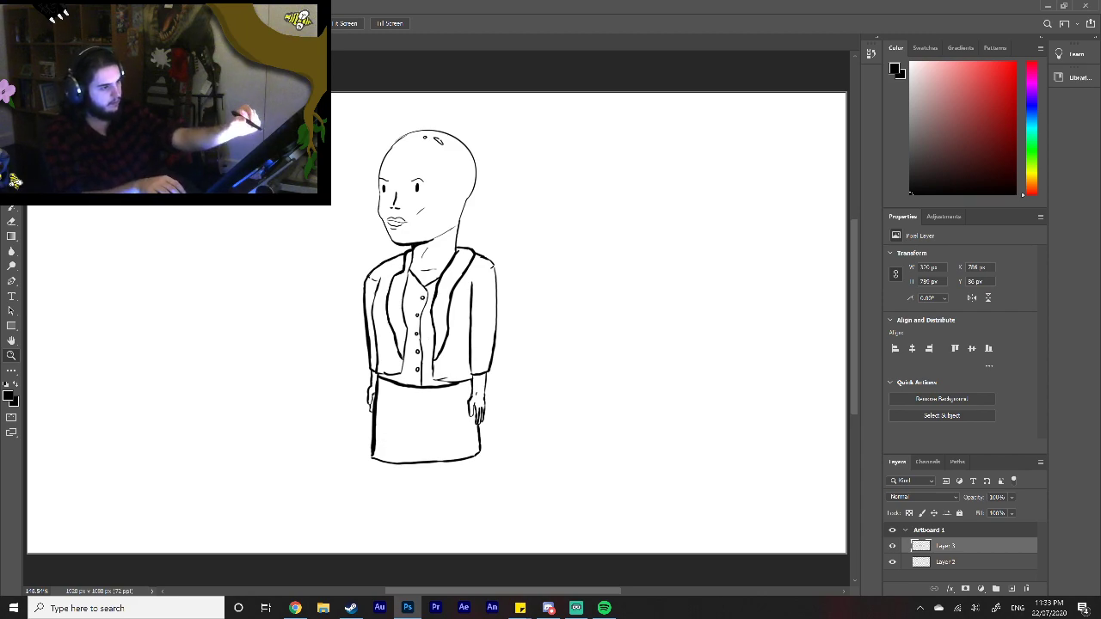
pyautogui.click(12, 176)
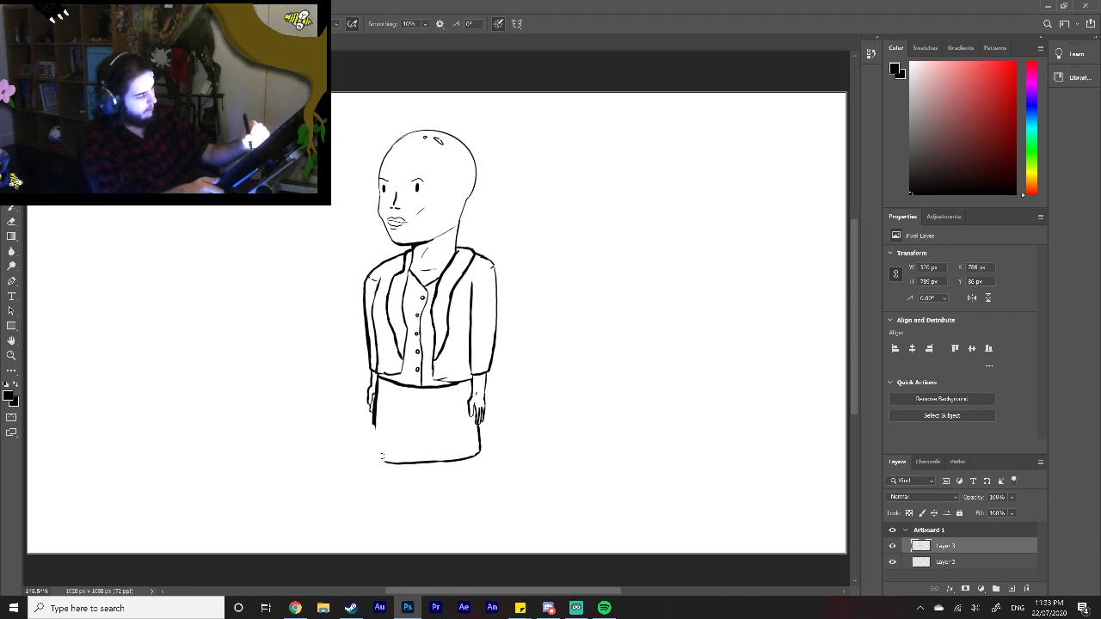
pyautogui.hotkey('ctrl', 'z')
pyautogui.hotkey('ctrl', 'z')
pyautogui.hotkey('ctrl', 'z')
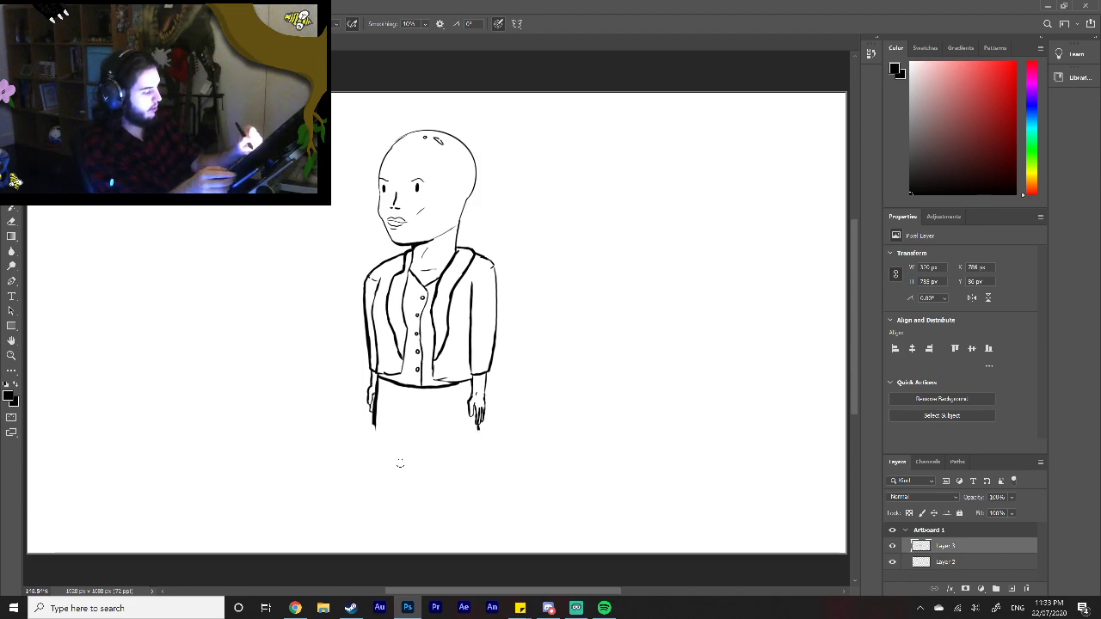
# Step: Redraw the skirt's lower half with both sides tapering inward to a narrower hem, and move the character up the artboard
pyautogui.moveTo(390, 473)
pyautogui.mouseDown()
pyautogui.moveTo(458, 472)
pyautogui.moveTo(480, 421)
pyautogui.mouseUp()
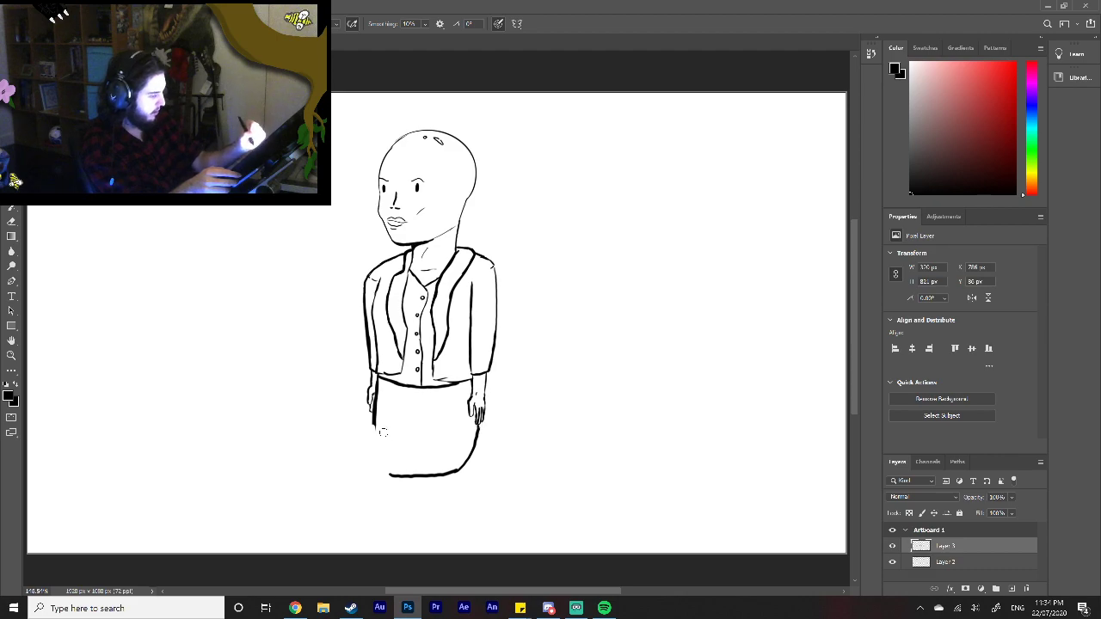
pyautogui.moveTo(374, 423); pyautogui.dragTo(387, 474)
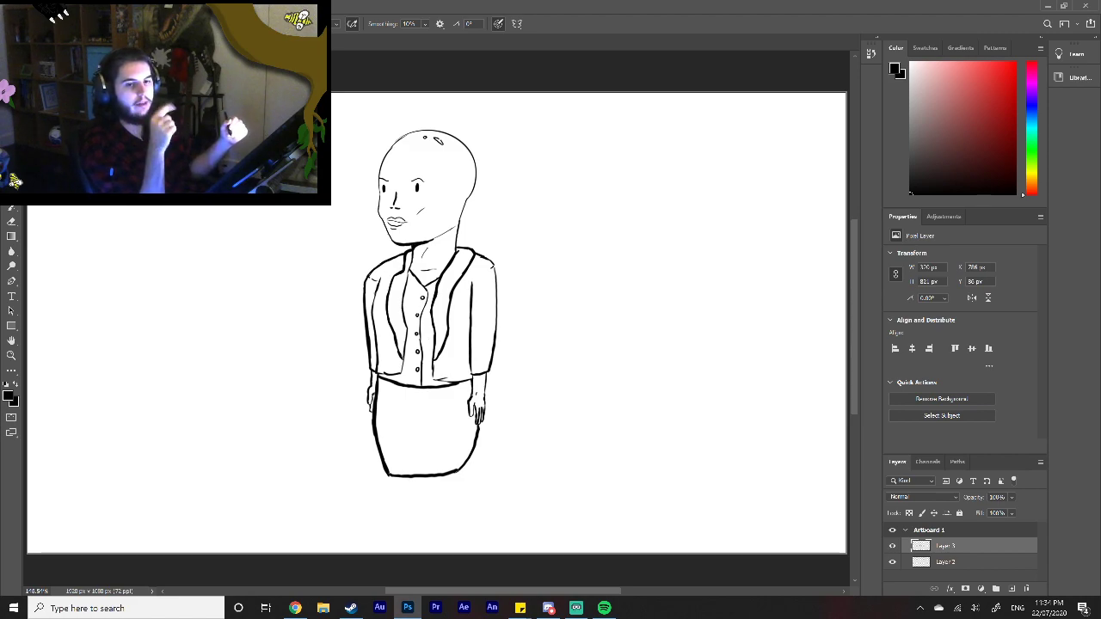
pyautogui.press('v')
pyautogui.moveTo(439, 348); pyautogui.dragTo(438, 320)
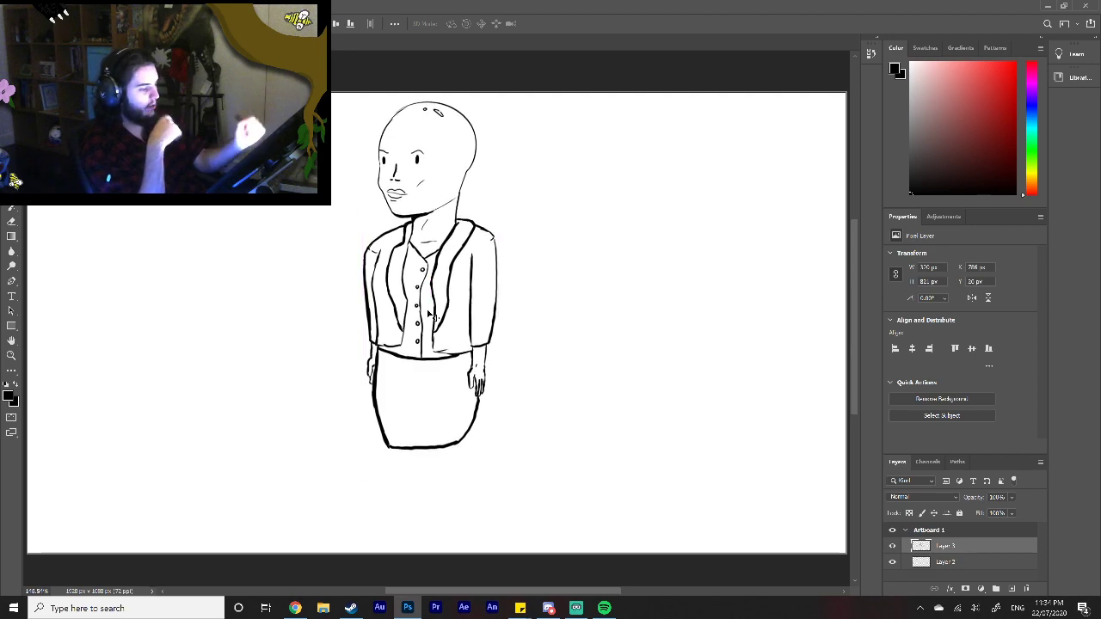
# Step: Reshape the skirt's rounded lower-right corner into a sharp angle and clear away the old inner curve
pyautogui.click(12, 354)
pyautogui.click(489, 373)
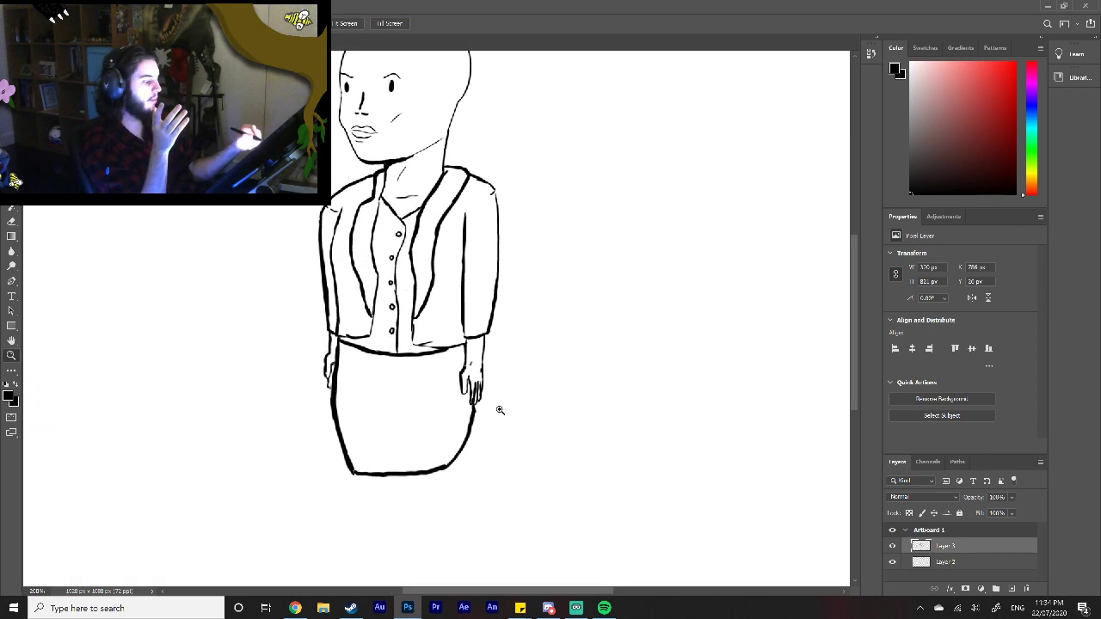
pyautogui.click(505, 412)
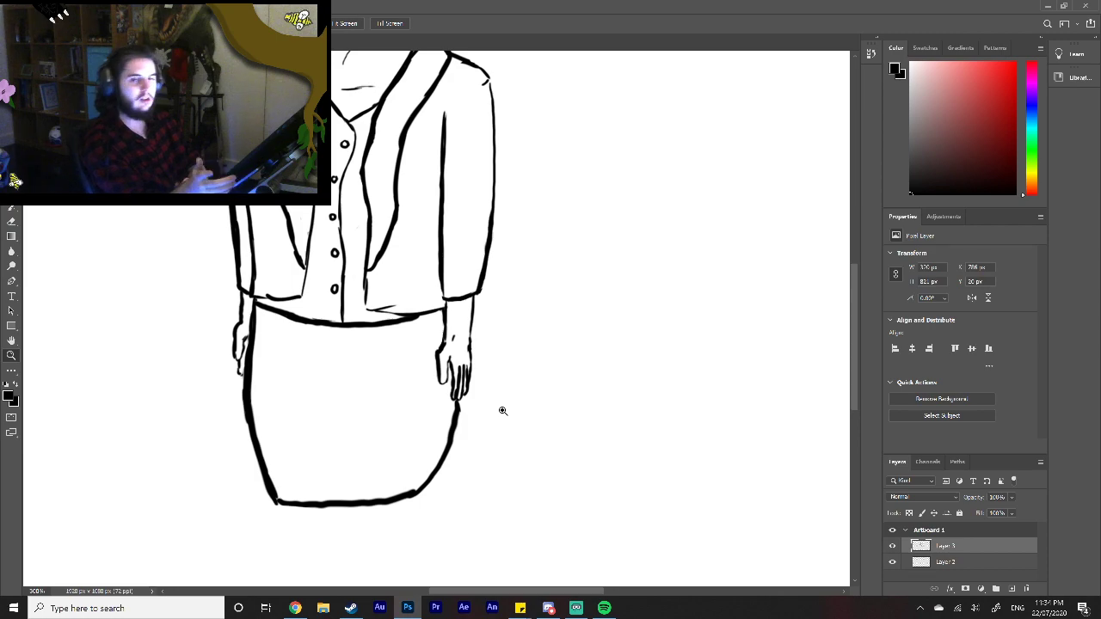
pyautogui.press('b')
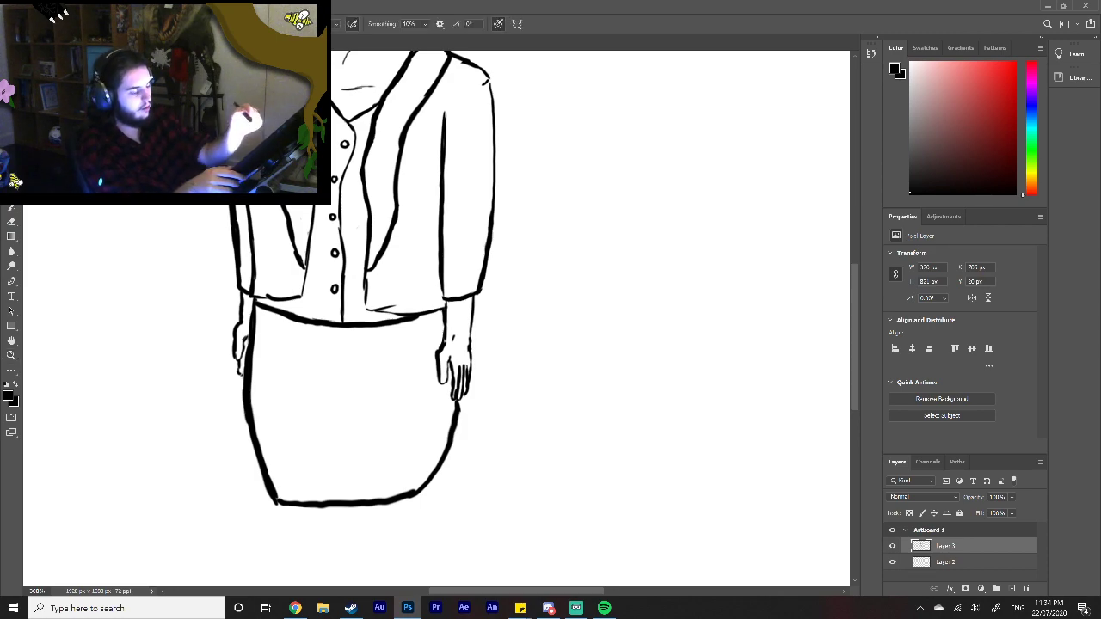
pyautogui.moveTo(378, 506)
pyautogui.mouseDown()
pyautogui.moveTo(428, 496)
pyautogui.moveTo(447, 438)
pyautogui.mouseUp()
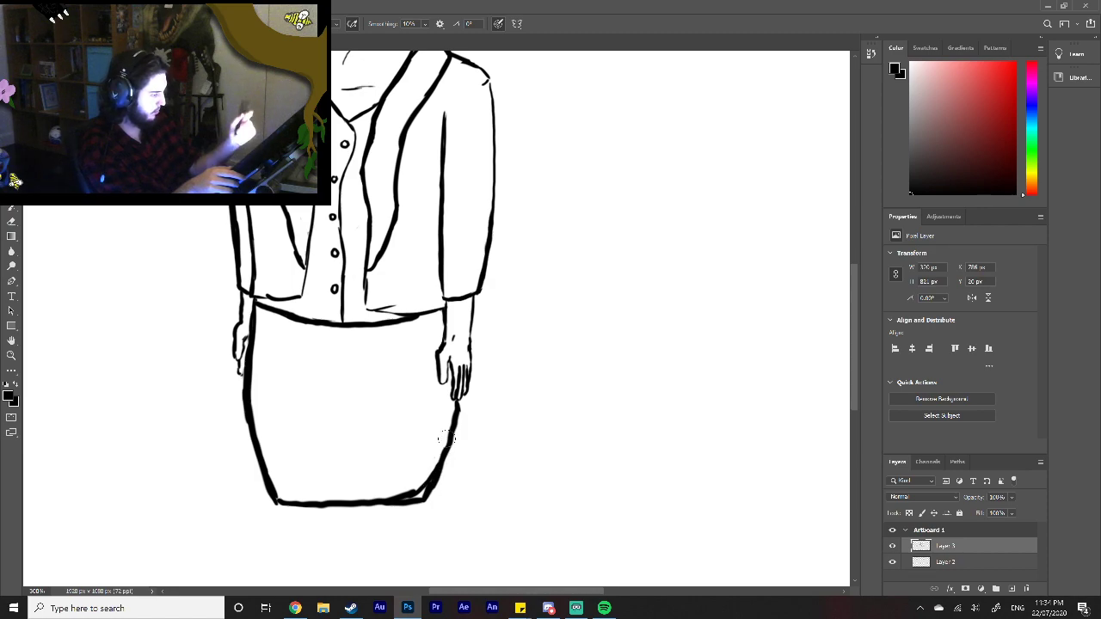
pyautogui.moveTo(402, 490)
pyautogui.mouseDown()
pyautogui.moveTo(390, 495)
pyautogui.moveTo(419, 489)
pyautogui.mouseUp()
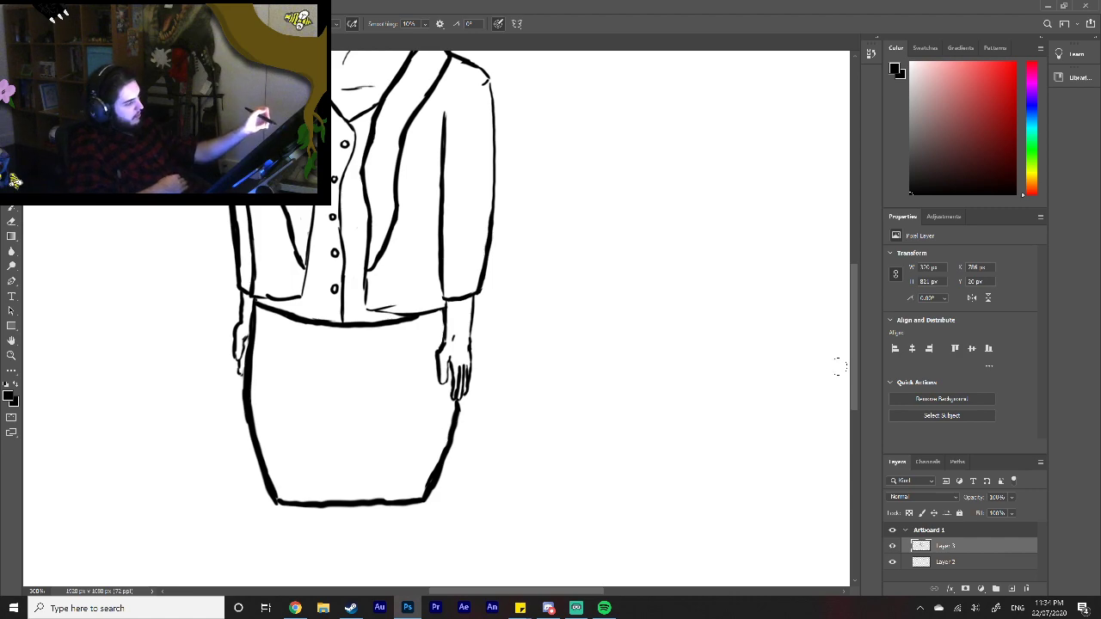
# Step: Thin the thick line at the skirt's lower-right corner with the Eraser
pyautogui.moveTo(851, 364); pyautogui.dragTo(857, 406)
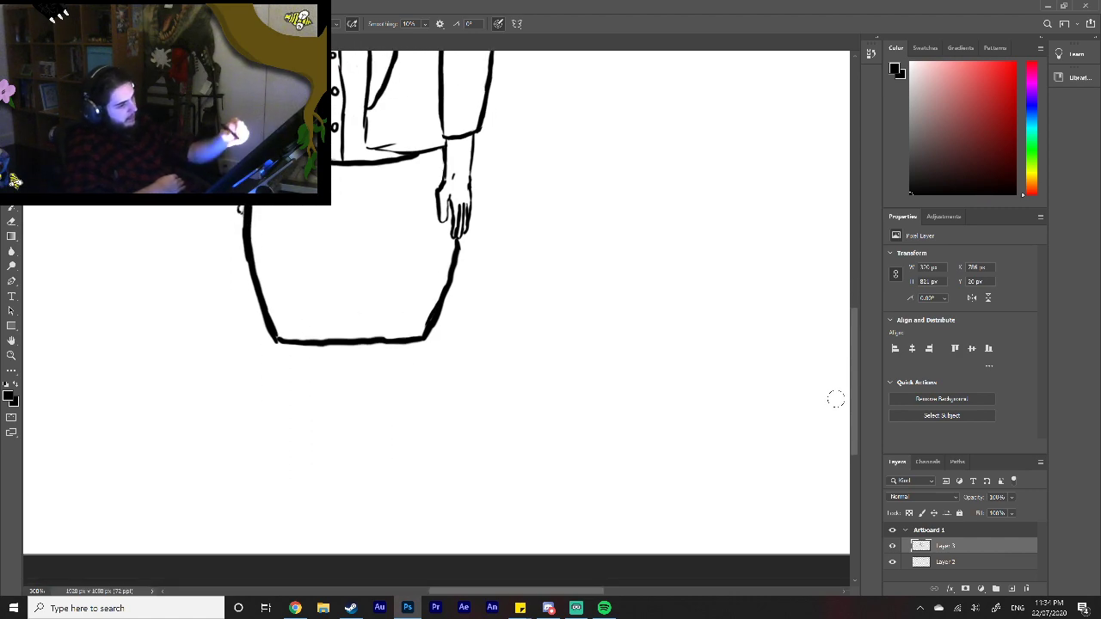
pyautogui.click(11, 355)
pyautogui.rightClick(481, 387)
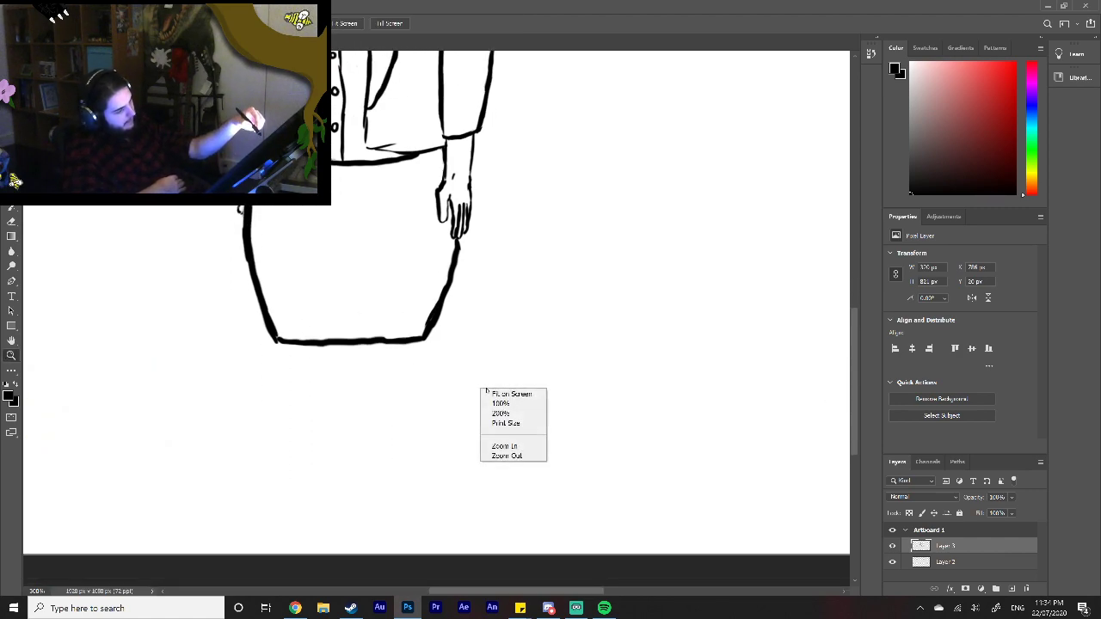
pyautogui.click(503, 391)
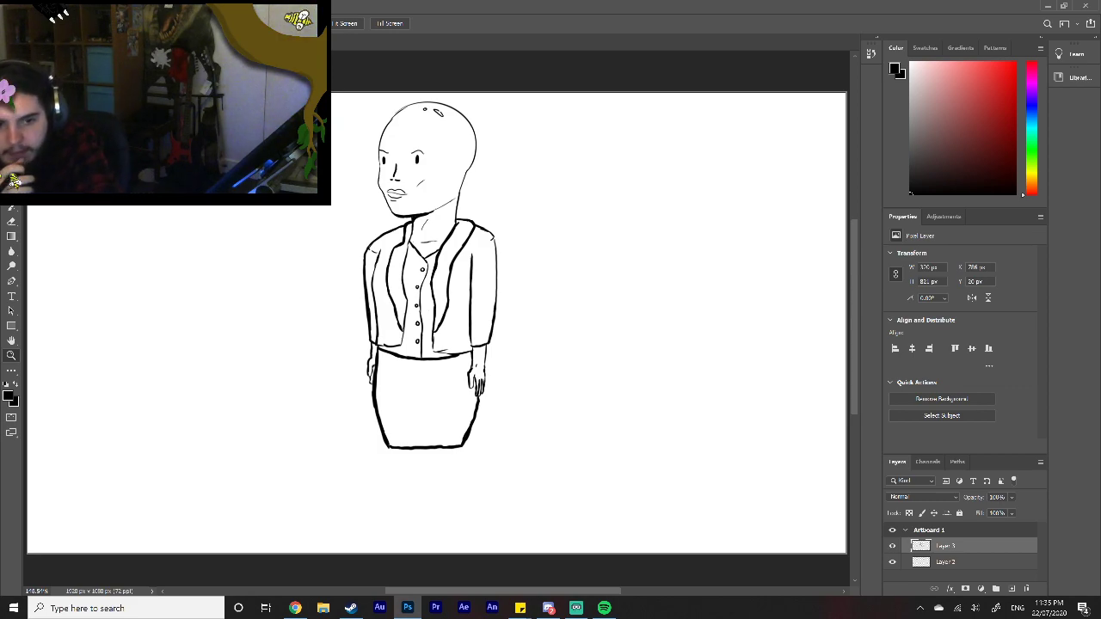
pyautogui.hotkey('alt', 'Tab')
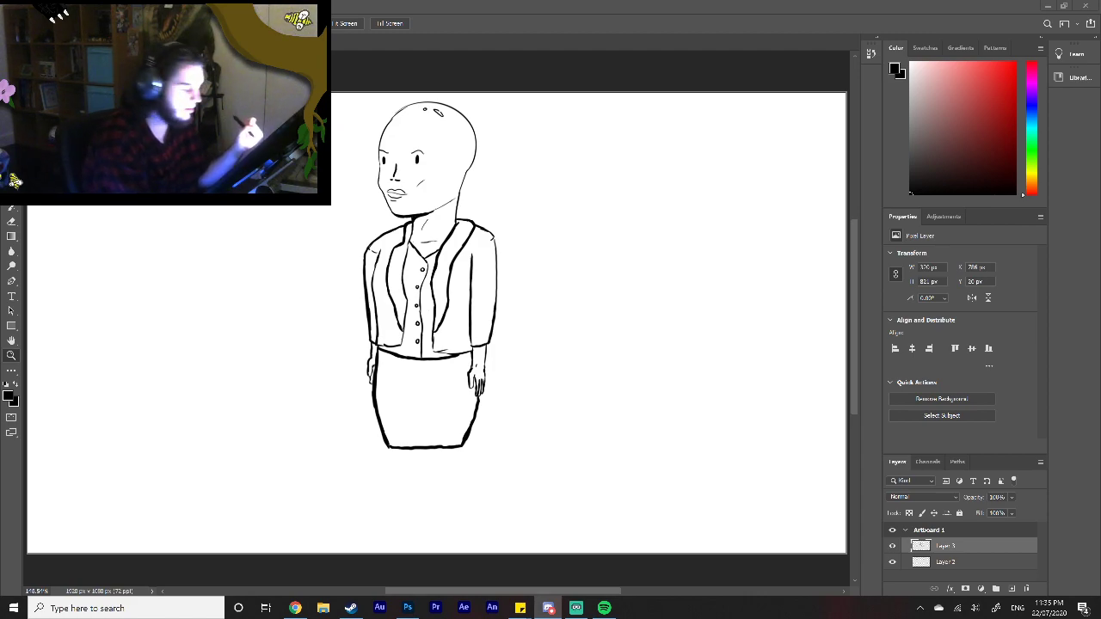
pyautogui.click(11, 221)
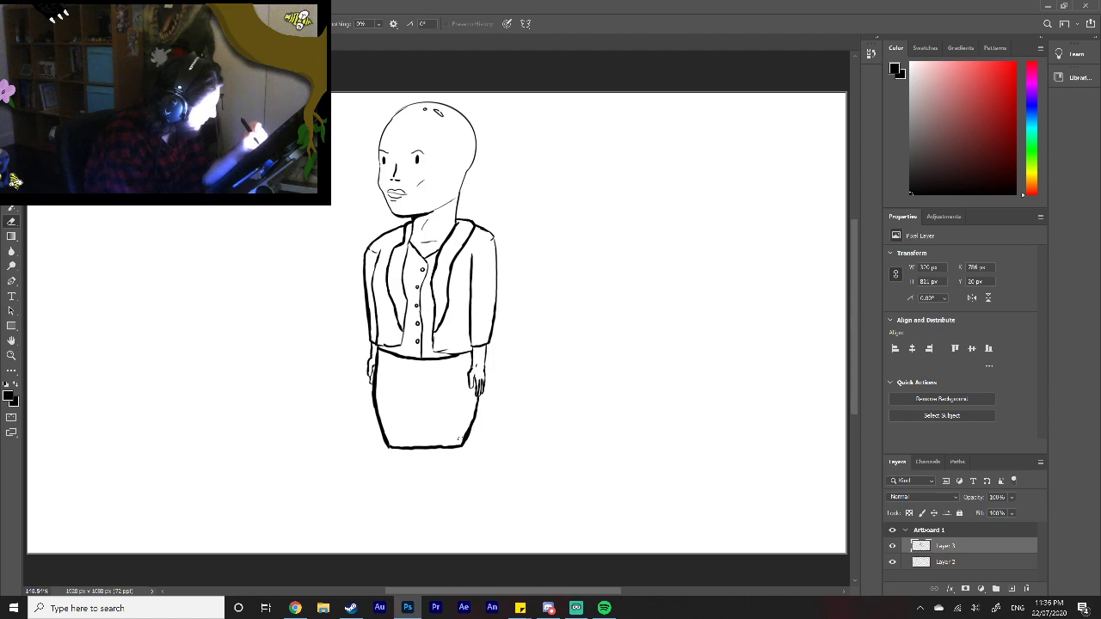
pyautogui.moveTo(462, 439)
pyautogui.mouseDown()
pyautogui.moveTo(470, 418)
pyautogui.moveTo(465, 427)
pyautogui.mouseUp()
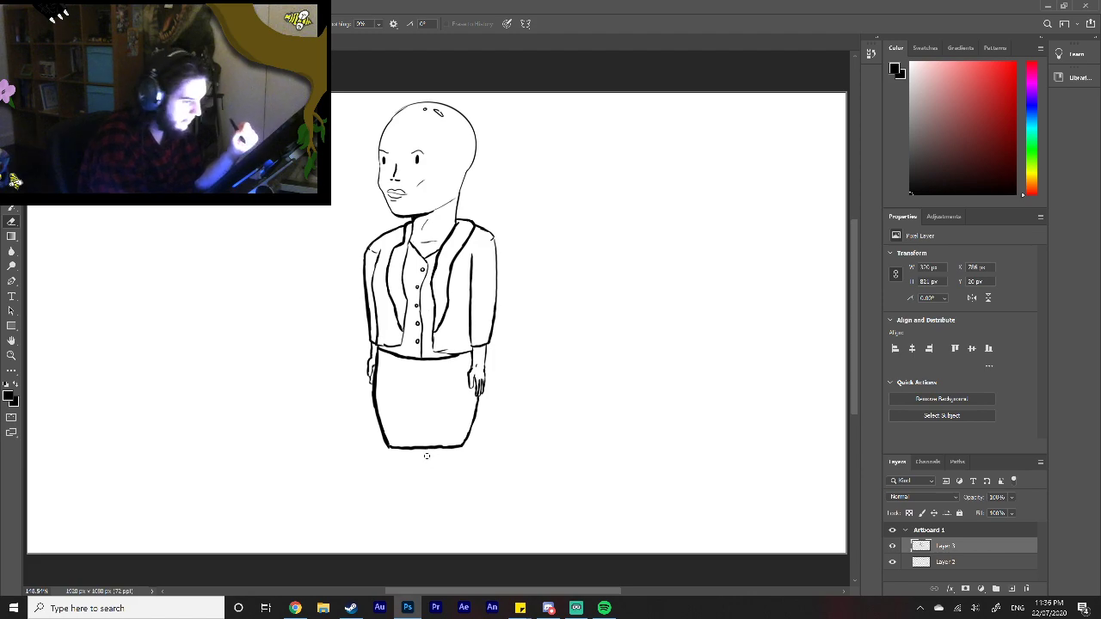
# Step: Draw the right-hand leg and its foot in black below the skirt, redoing the outer calf line
pyautogui.press('b')
pyautogui.moveTo(433, 450)
pyautogui.mouseDown()
pyautogui.moveTo(436, 481)
pyautogui.moveTo(457, 475)
pyautogui.moveTo(455, 515)
pyautogui.mouseUp()
pyautogui.moveTo(435, 475)
pyautogui.mouseDown()
pyautogui.moveTo(442, 518)
pyautogui.moveTo(430, 544)
pyautogui.moveTo(452, 529)
pyautogui.mouseUp()
pyautogui.hotkey('ctrl', 'z')
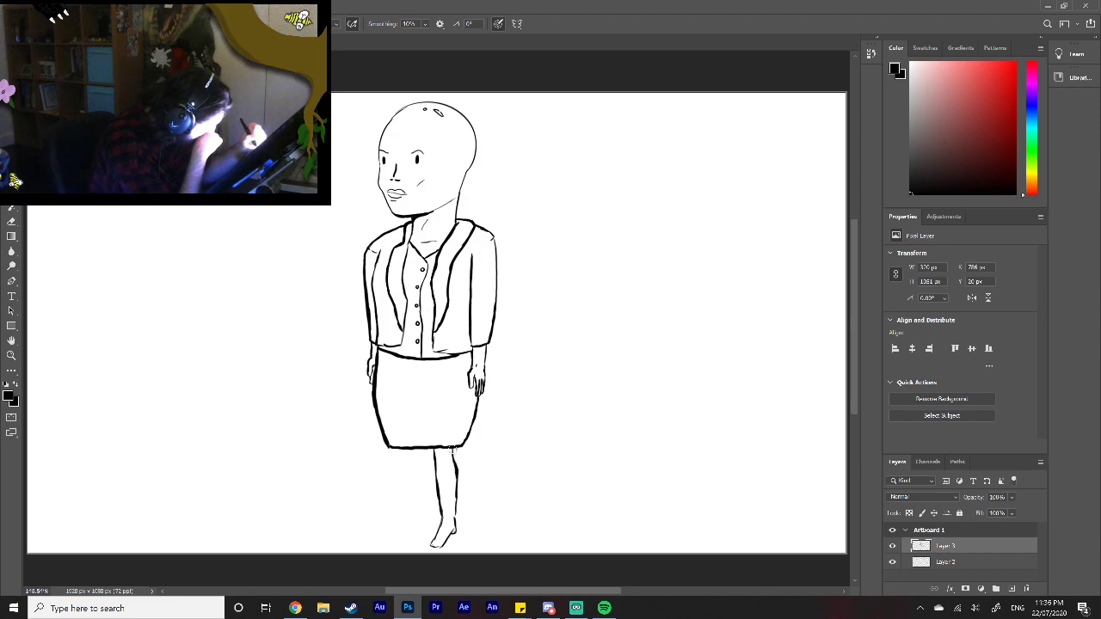
pyautogui.moveTo(457, 472); pyautogui.dragTo(455, 499)
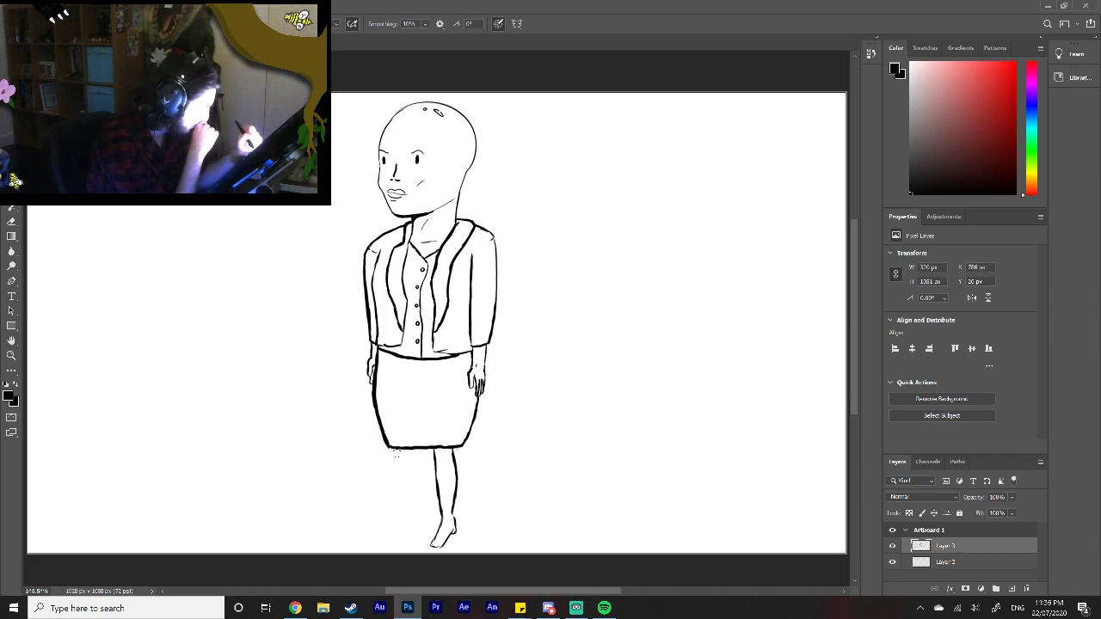
# Step: Draw the left-hand leg and foot below the skirt and add a black high-heeled shoe to that foot
pyautogui.moveTo(396, 451); pyautogui.dragTo(400, 517)
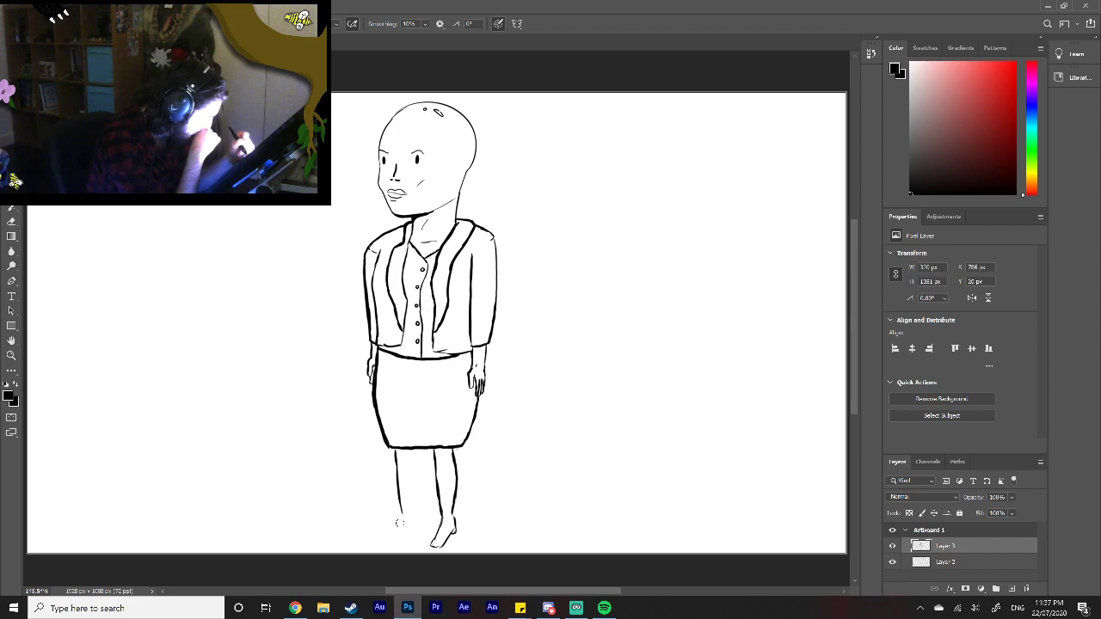
pyautogui.moveTo(401, 516)
pyautogui.mouseDown()
pyautogui.moveTo(394, 541)
pyautogui.moveTo(415, 527)
pyautogui.mouseUp()
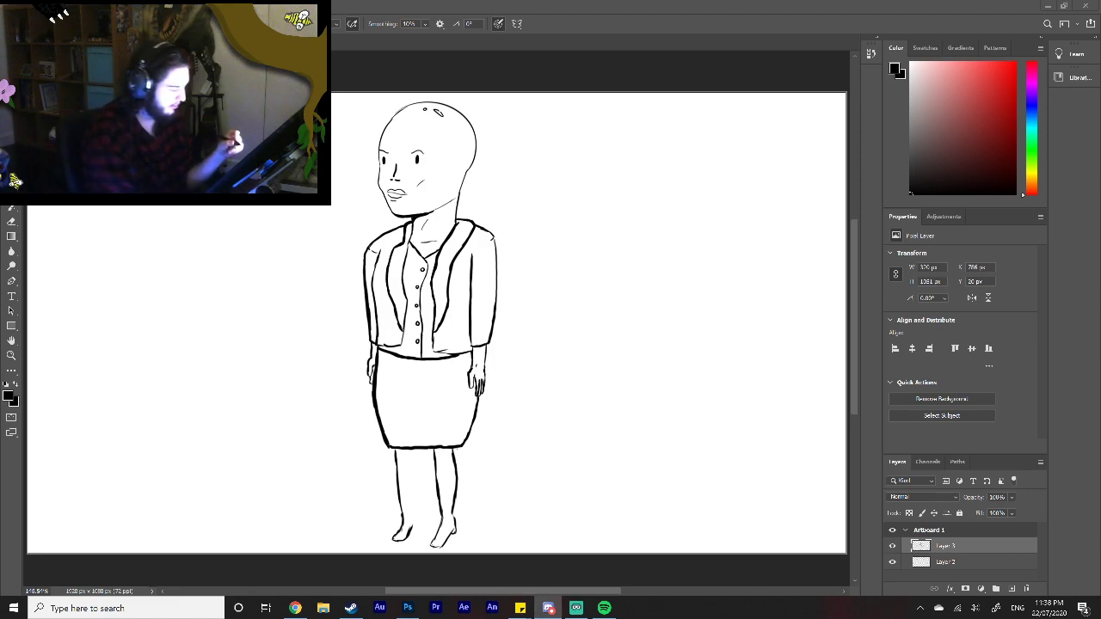
pyautogui.click(412, 529)
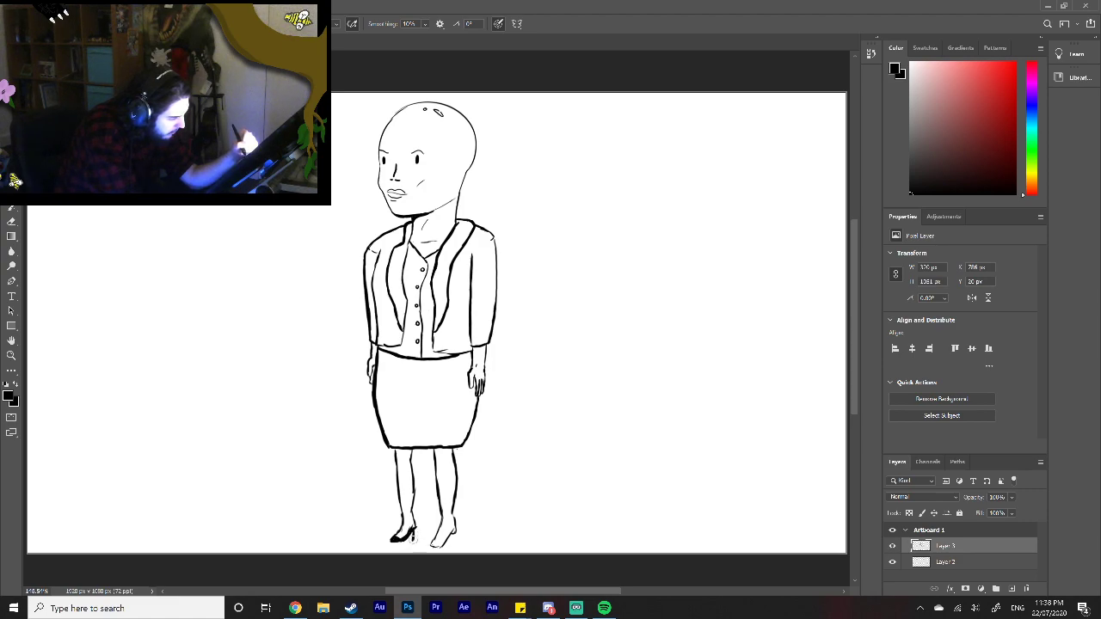
pyautogui.moveTo(414, 531)
pyautogui.mouseDown()
pyautogui.moveTo(415, 543)
pyautogui.moveTo(416, 531)
pyautogui.mouseUp()
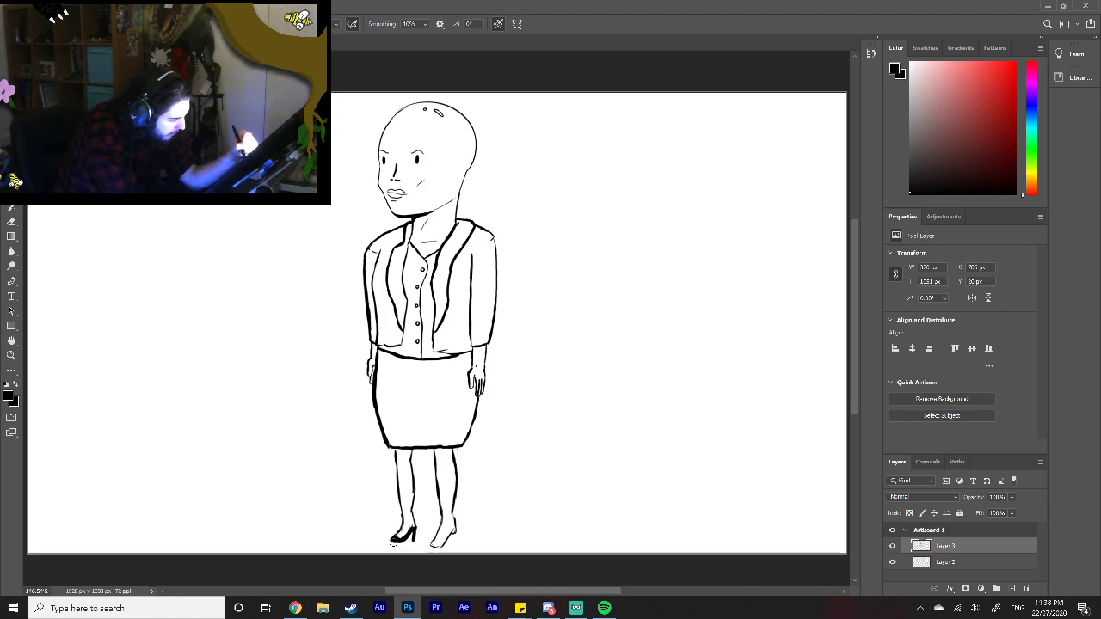
# Step: Finish the left-hand high-heeled shoe and draw a matching black high-heeled shoe on the right-hand foot
pyautogui.moveTo(393, 541); pyautogui.dragTo(413, 542)
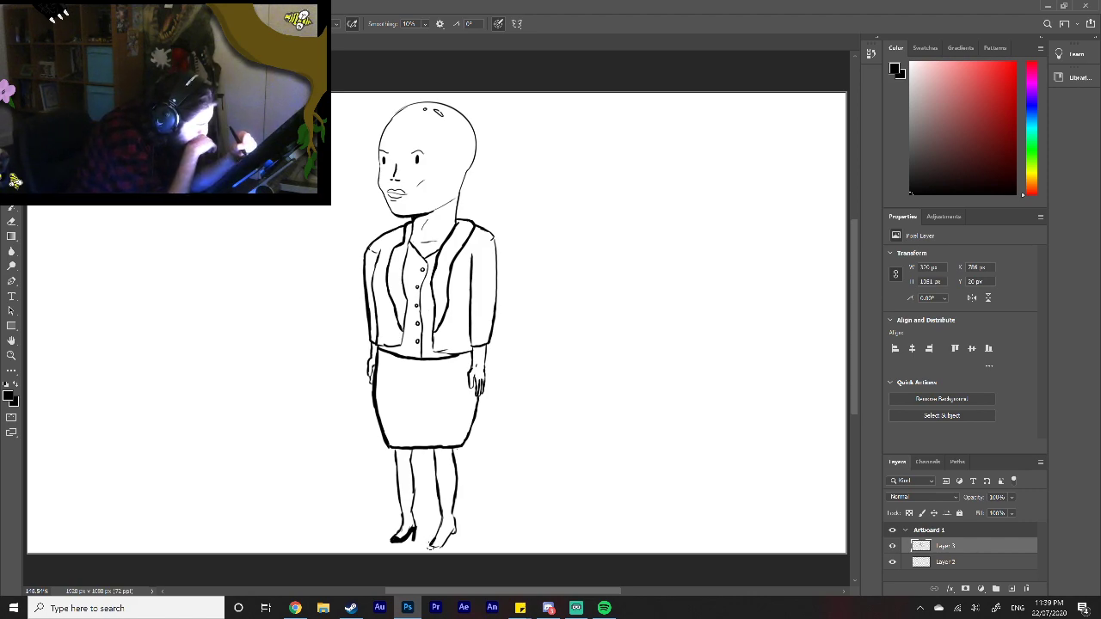
pyautogui.moveTo(436, 541); pyautogui.dragTo(443, 544)
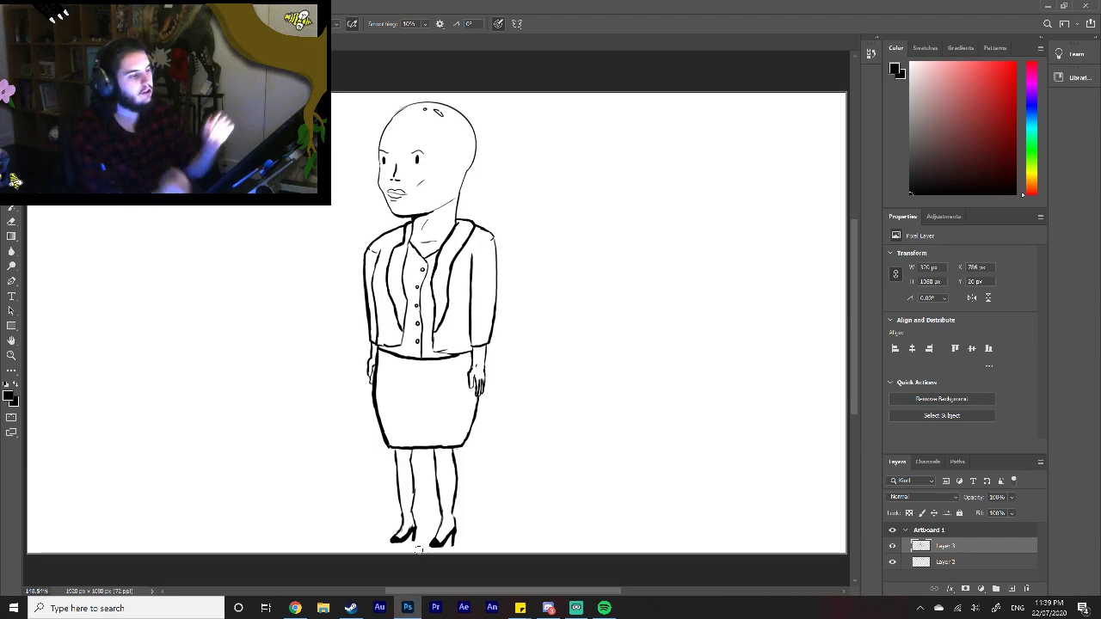
# Step: Switch to the storyboard document and review the top-row scene 1 frames, from the wanted poster to the fake-moustache shot
pyautogui.click(103, 41)
pyautogui.moveTo(541, 591)
pyautogui.mouseDown()
pyautogui.moveTo(493, 593)
pyautogui.moveTo(552, 594)
pyautogui.moveTo(535, 594)
pyautogui.mouseUp()
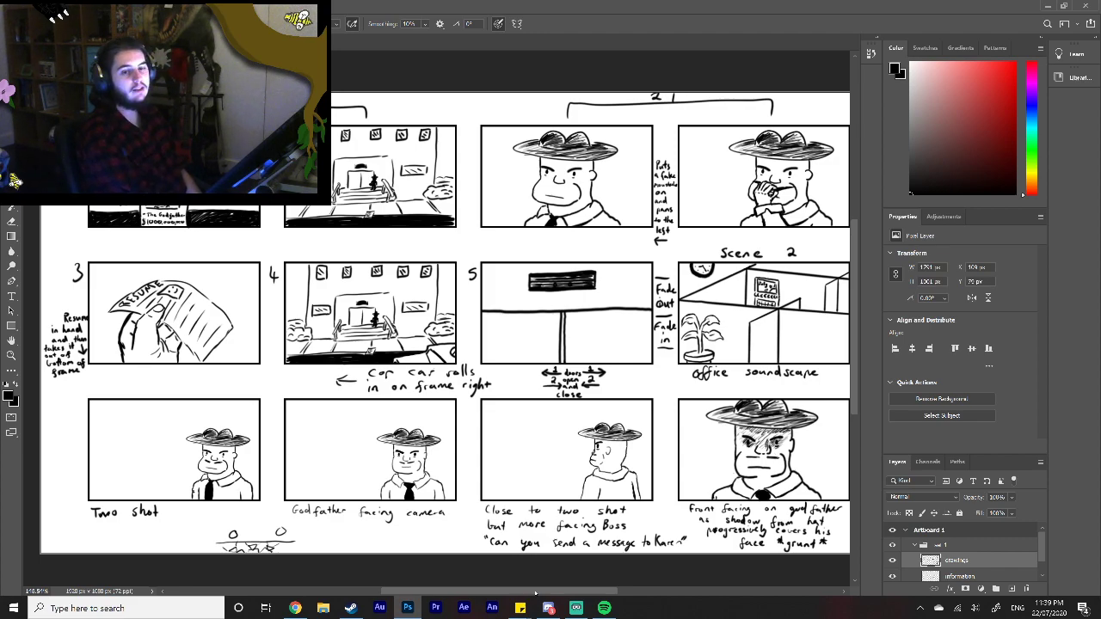
pyautogui.click(11, 355)
pyautogui.moveTo(161, 188); pyautogui.dragTo(226, 183)
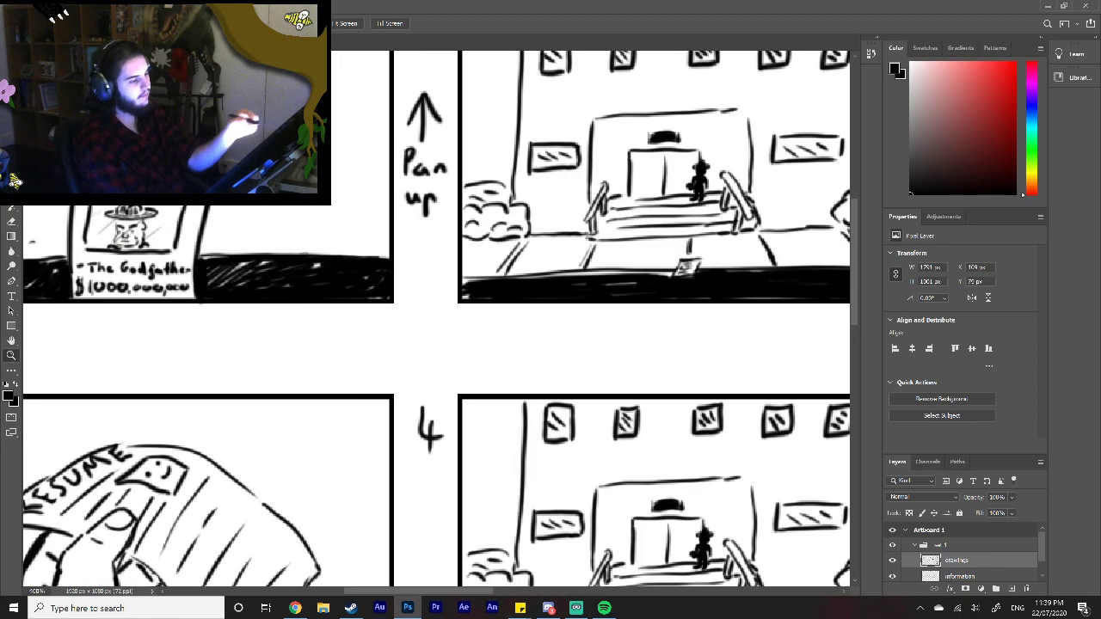
pyautogui.moveTo(444, 592); pyautogui.dragTo(361, 592)
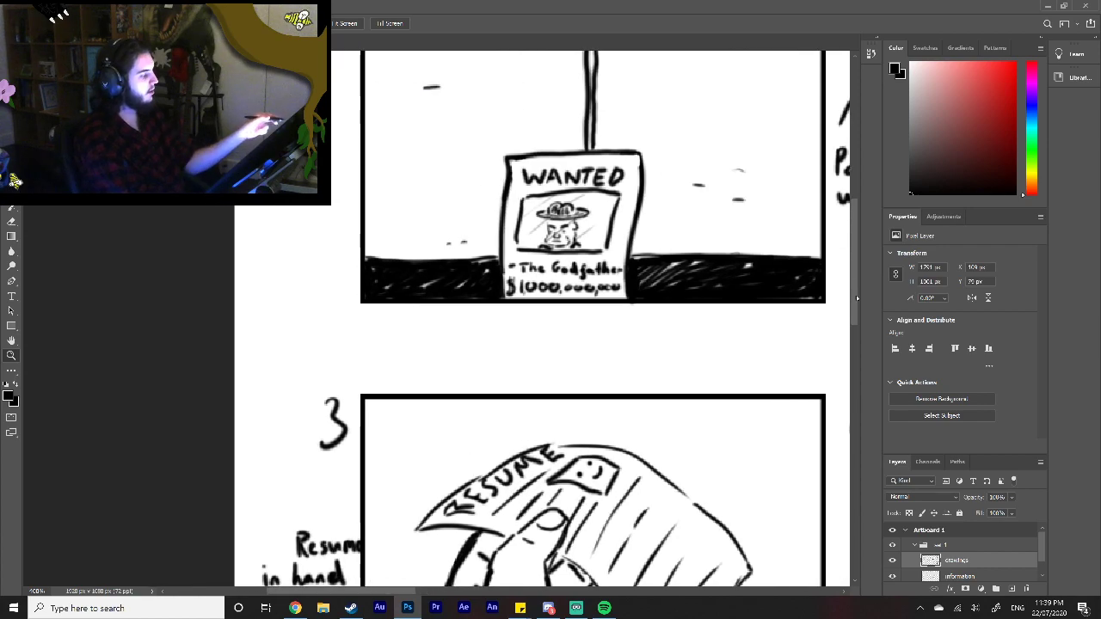
pyautogui.moveTo(855, 286); pyautogui.dragTo(854, 250)
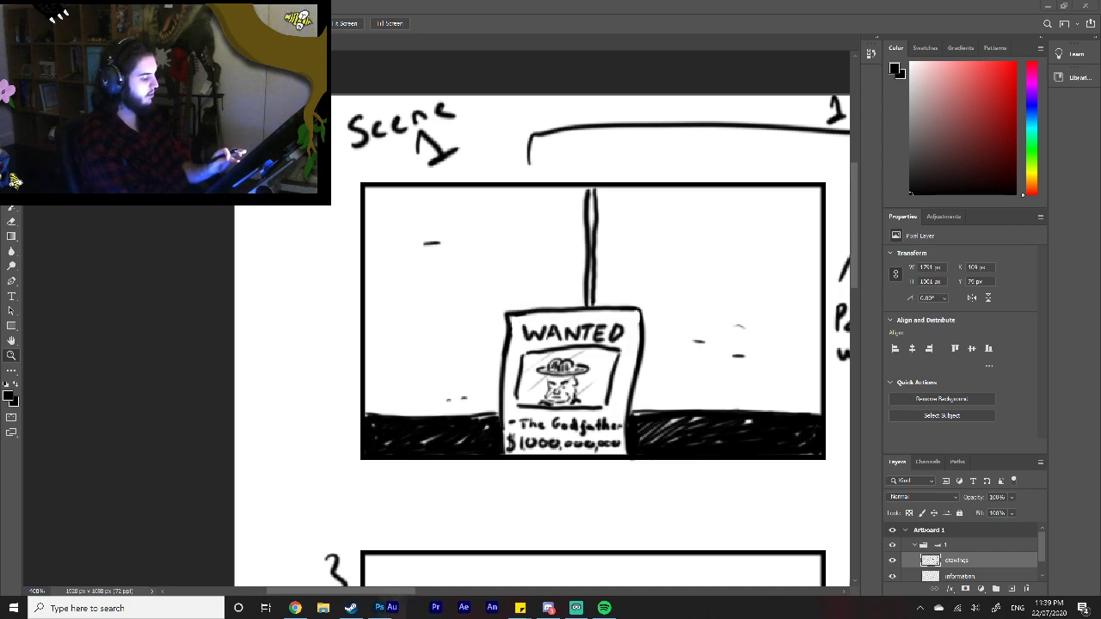
pyautogui.moveTo(380, 608); pyautogui.dragTo(408, 608)
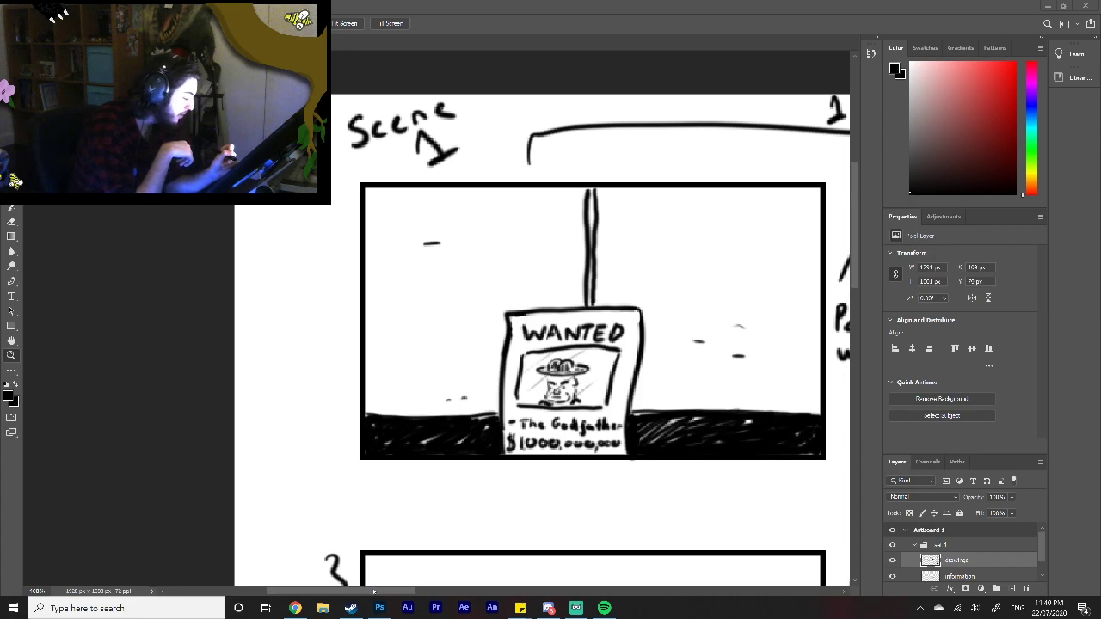
pyautogui.moveTo(375, 593); pyautogui.dragTo(499, 582)
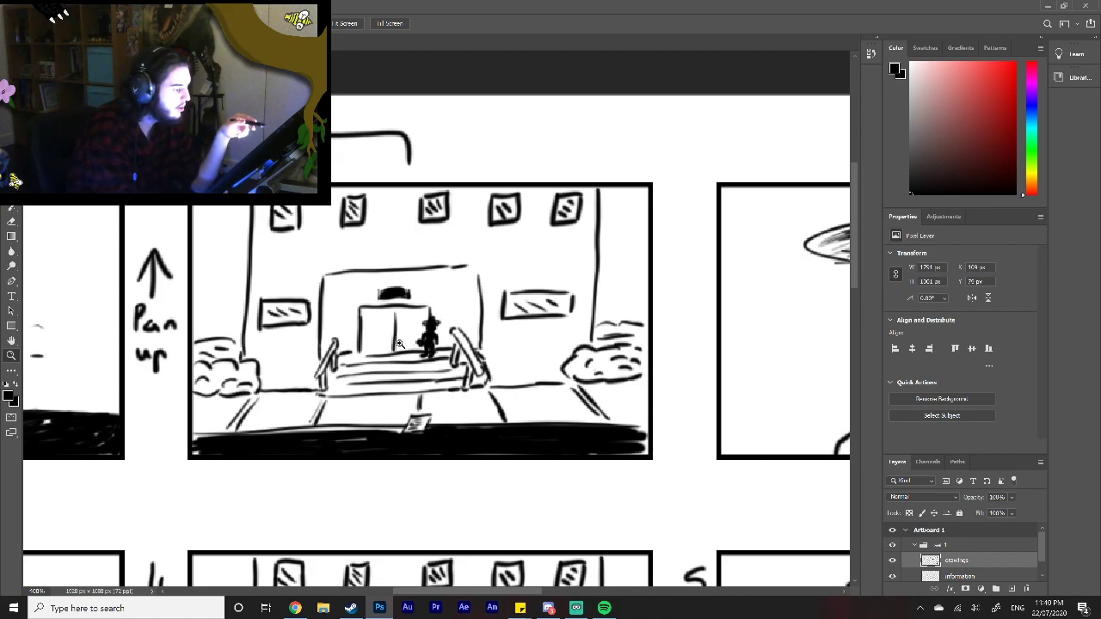
pyautogui.moveTo(481, 592); pyautogui.dragTo(547, 576)
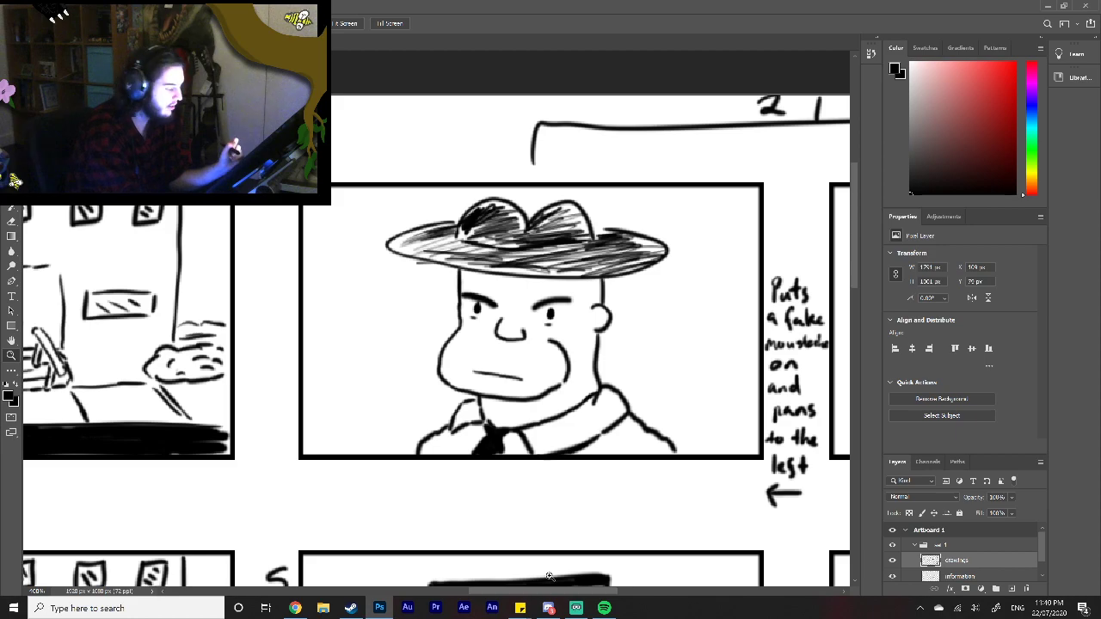
pyautogui.moveTo(548, 586); pyautogui.dragTo(625, 580)
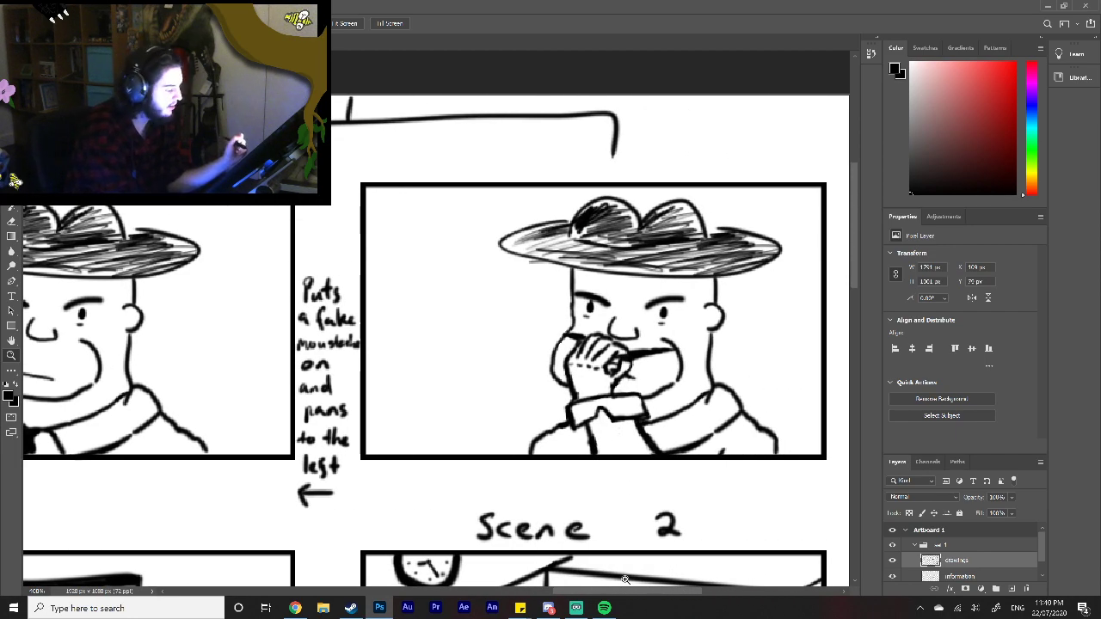
pyautogui.moveTo(625, 579); pyautogui.dragTo(344, 590)
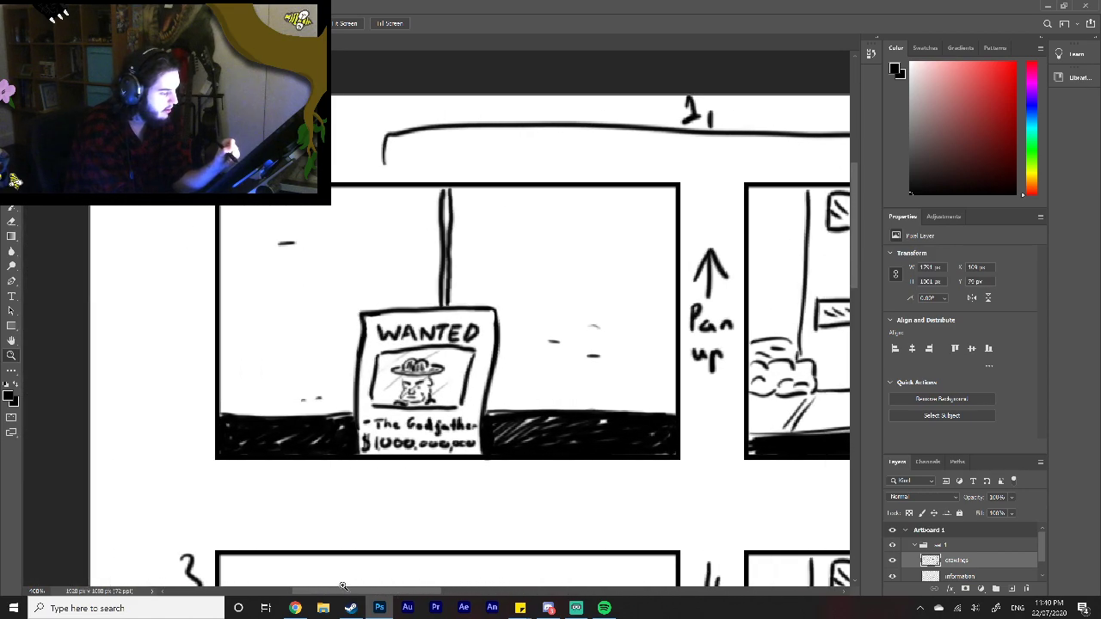
# Step: Review storyboard frames 3, 4 and 5 and the opening scene 2 office frame, including their handwritten notes
pyautogui.moveTo(848, 249); pyautogui.dragTo(854, 338)
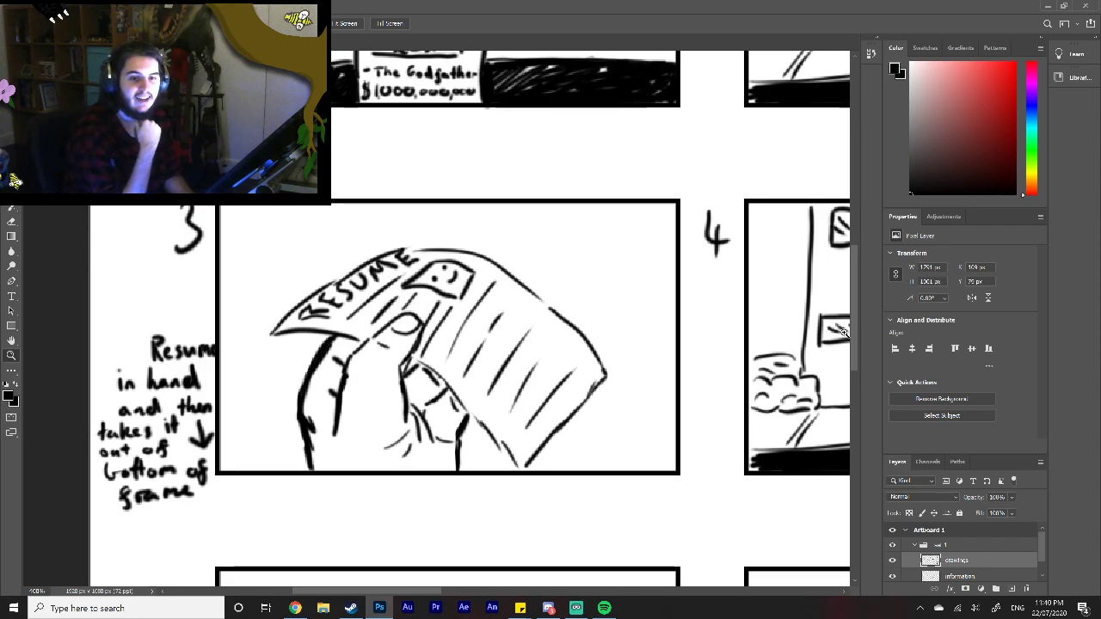
pyautogui.moveTo(410, 594); pyautogui.dragTo(496, 593)
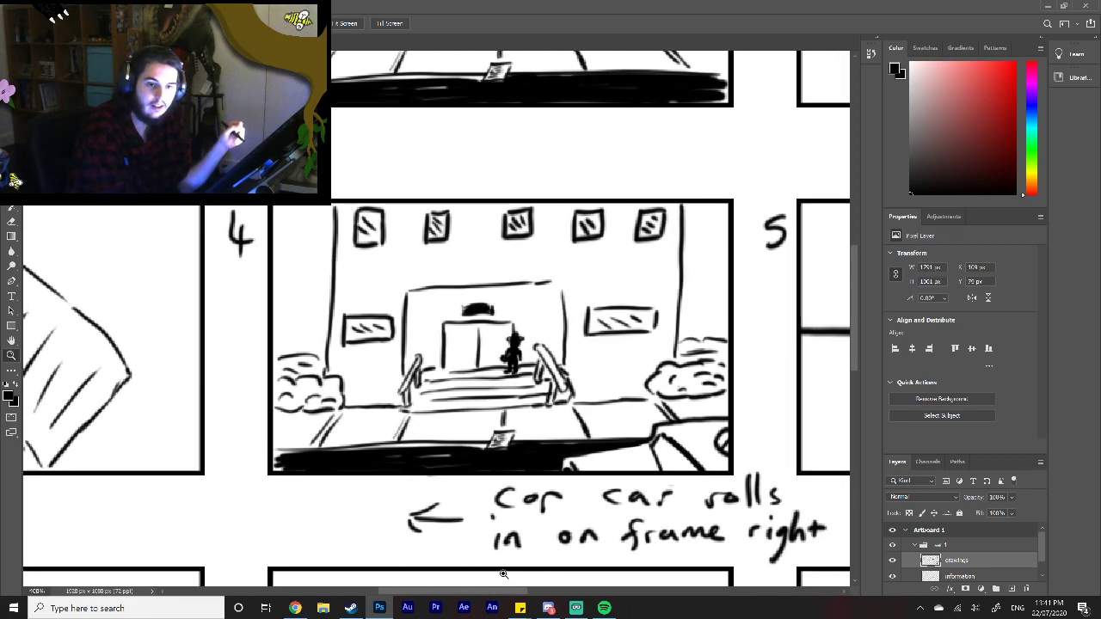
pyautogui.moveTo(502, 591); pyautogui.dragTo(558, 587)
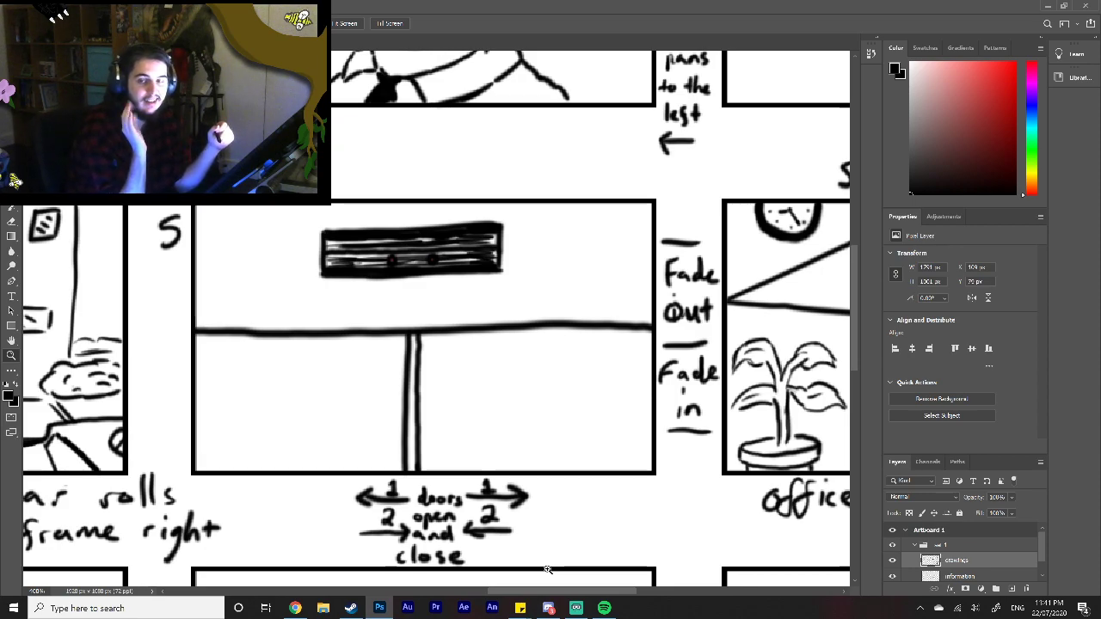
pyautogui.moveTo(514, 587)
pyautogui.mouseDown()
pyautogui.moveTo(594, 585)
pyautogui.moveTo(529, 578)
pyautogui.mouseUp()
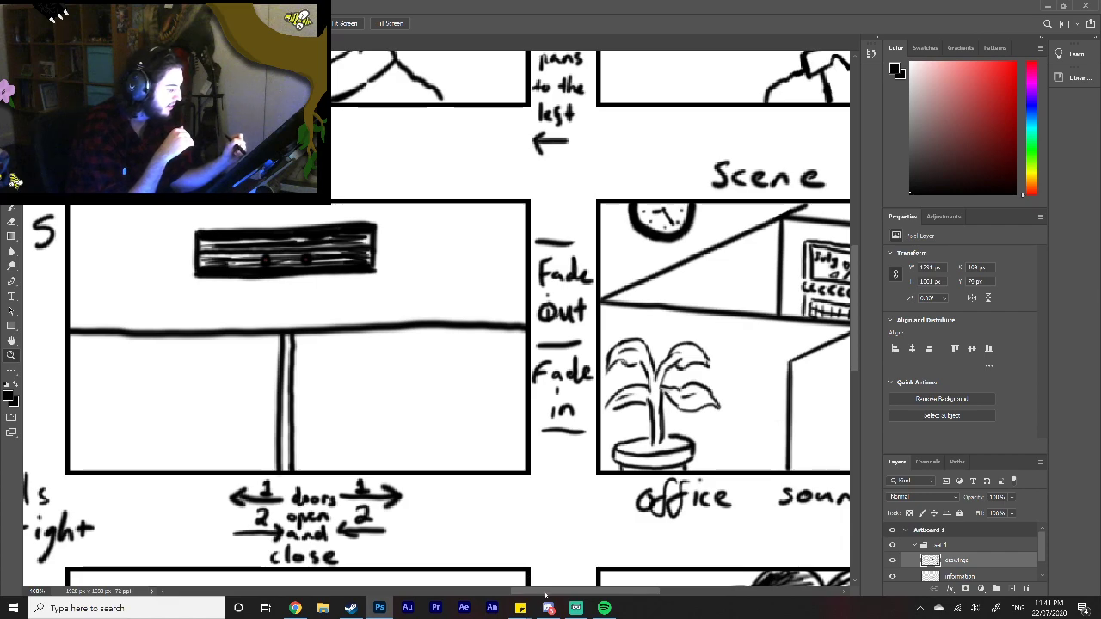
pyautogui.moveTo(564, 591); pyautogui.dragTo(615, 583)
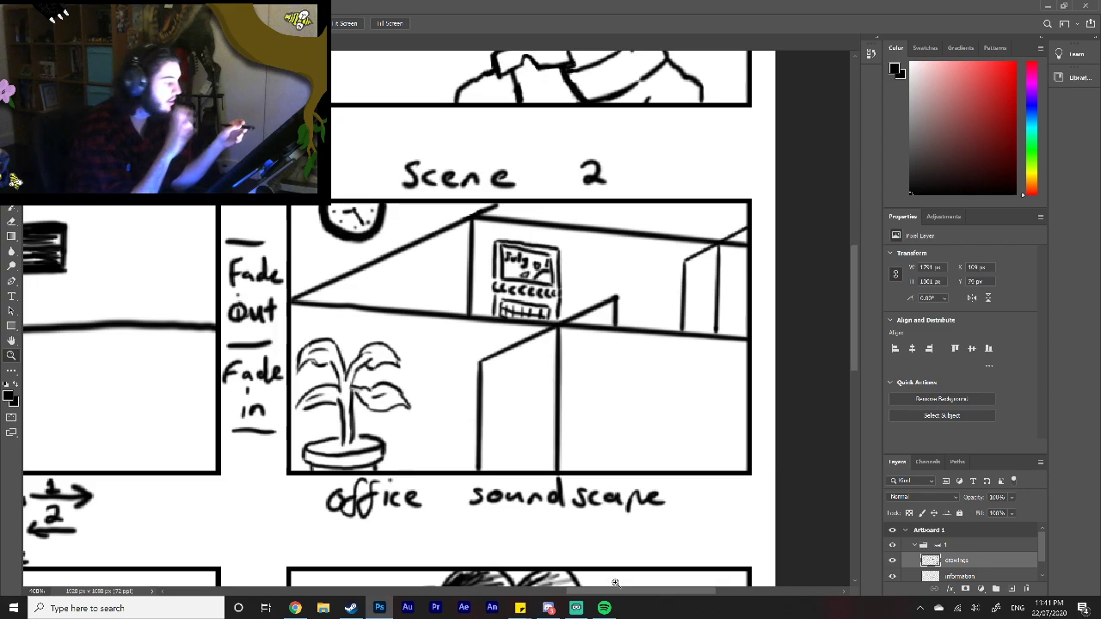
# Step: Examine the bottom-row scene 2 frames and their captions, comparing the two shot with the female character drawing in the other document
pyautogui.moveTo(856, 350); pyautogui.dragTo(848, 426)
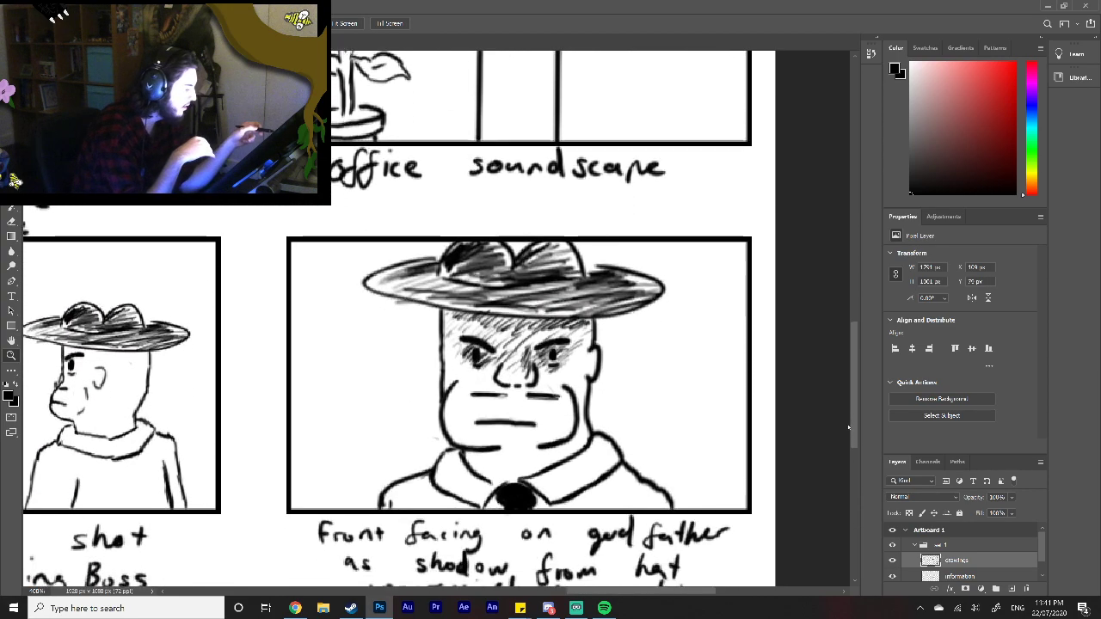
pyautogui.moveTo(585, 591); pyautogui.dragTo(325, 578)
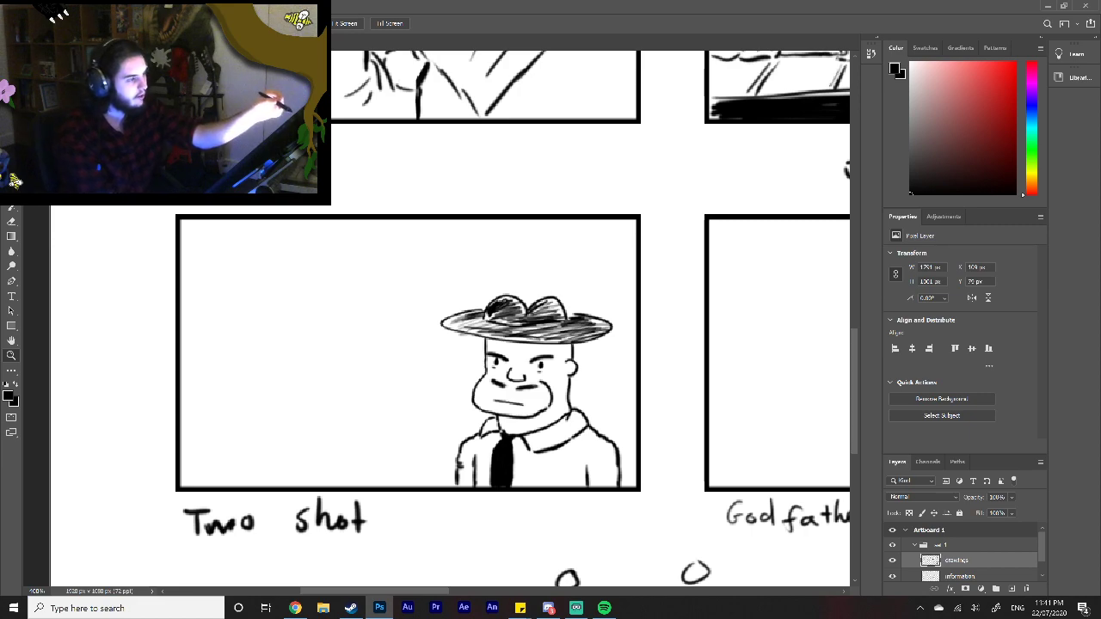
pyautogui.hotkey('ctrl', 'Tab')
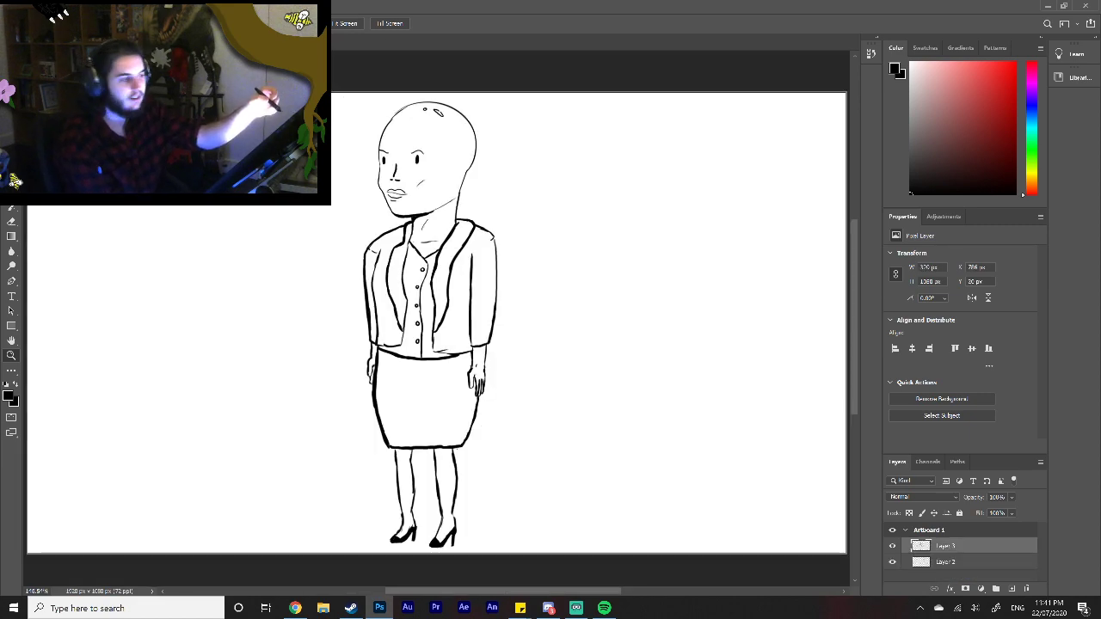
pyautogui.hotkey('ctrl', 'Tab')
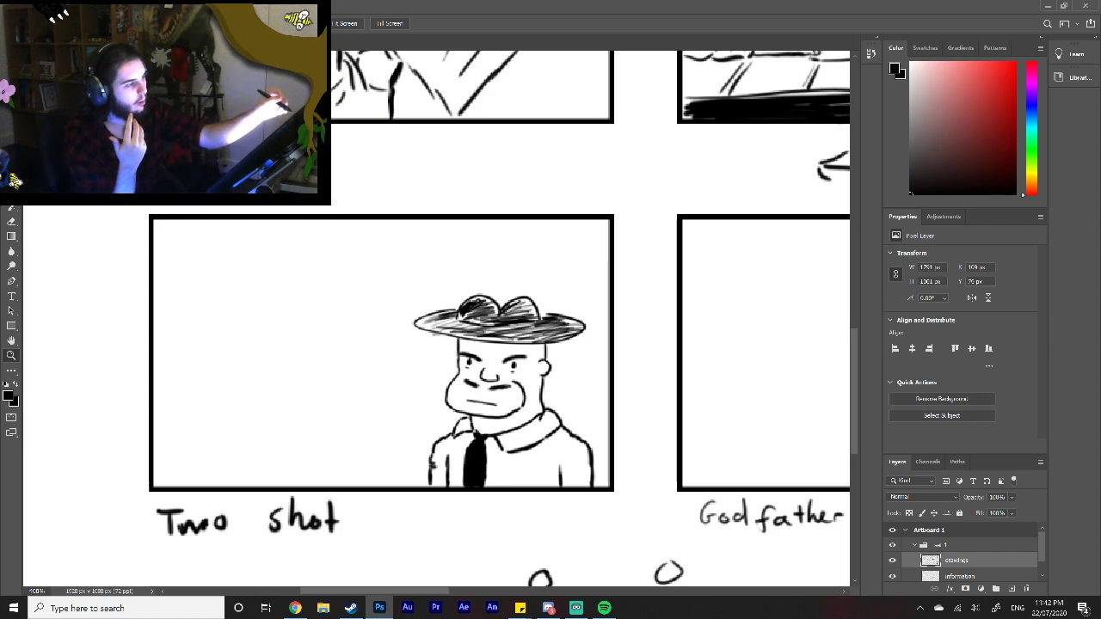
pyautogui.hotkey('ctrl', 'Tab')
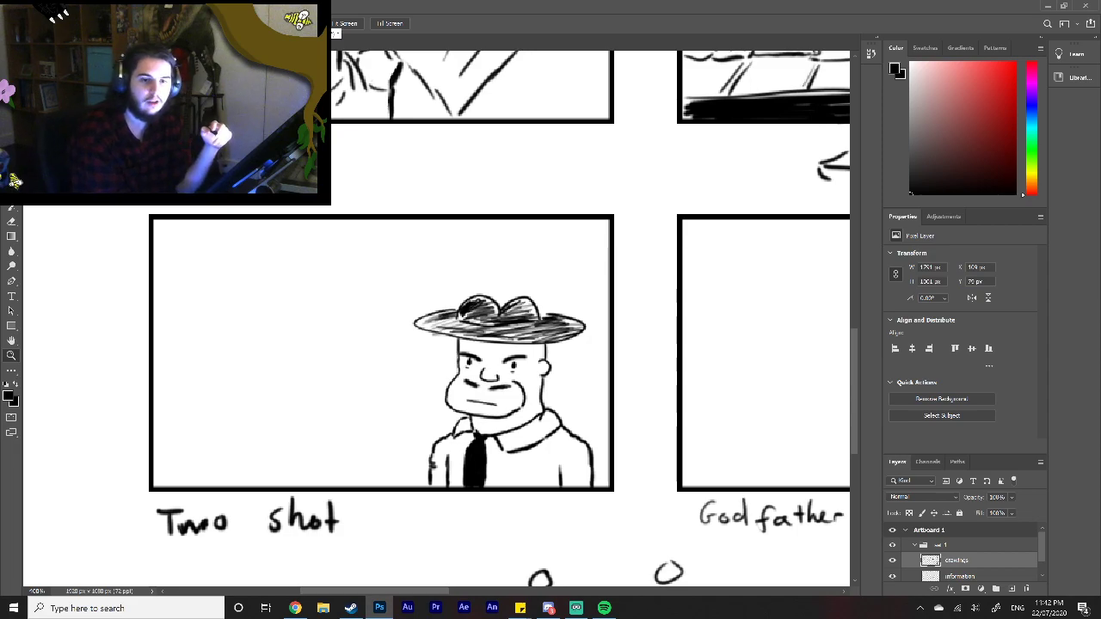
pyautogui.moveTo(430, 587); pyautogui.dragTo(505, 583)
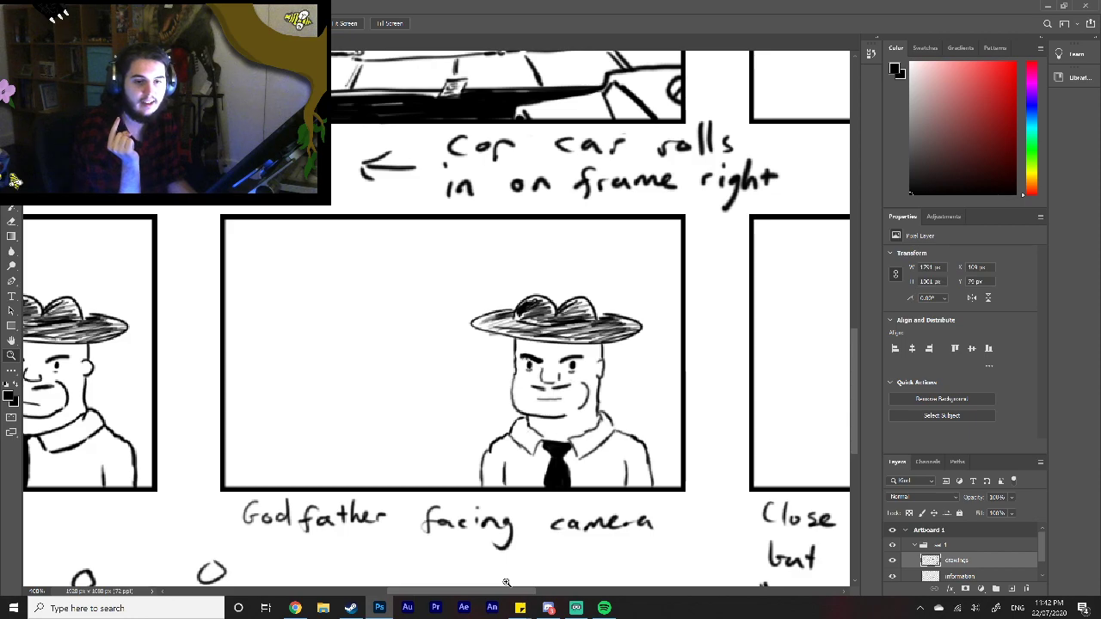
pyautogui.moveTo(507, 592); pyautogui.dragTo(569, 591)
pyautogui.moveTo(853, 416); pyautogui.dragTo(851, 438)
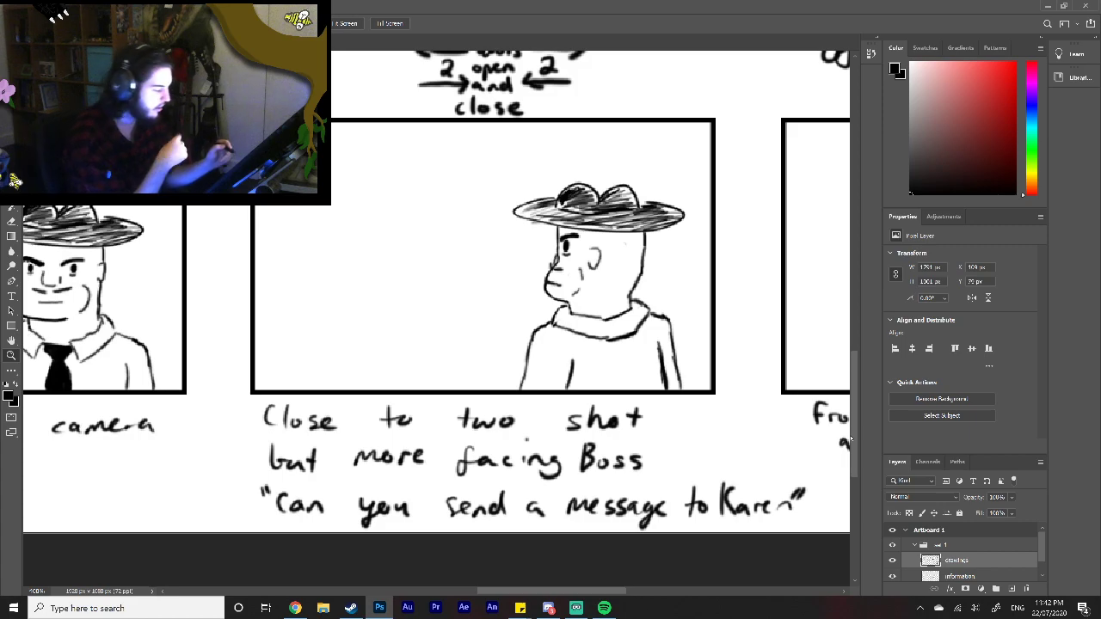
pyautogui.moveTo(519, 591); pyautogui.dragTo(601, 587)
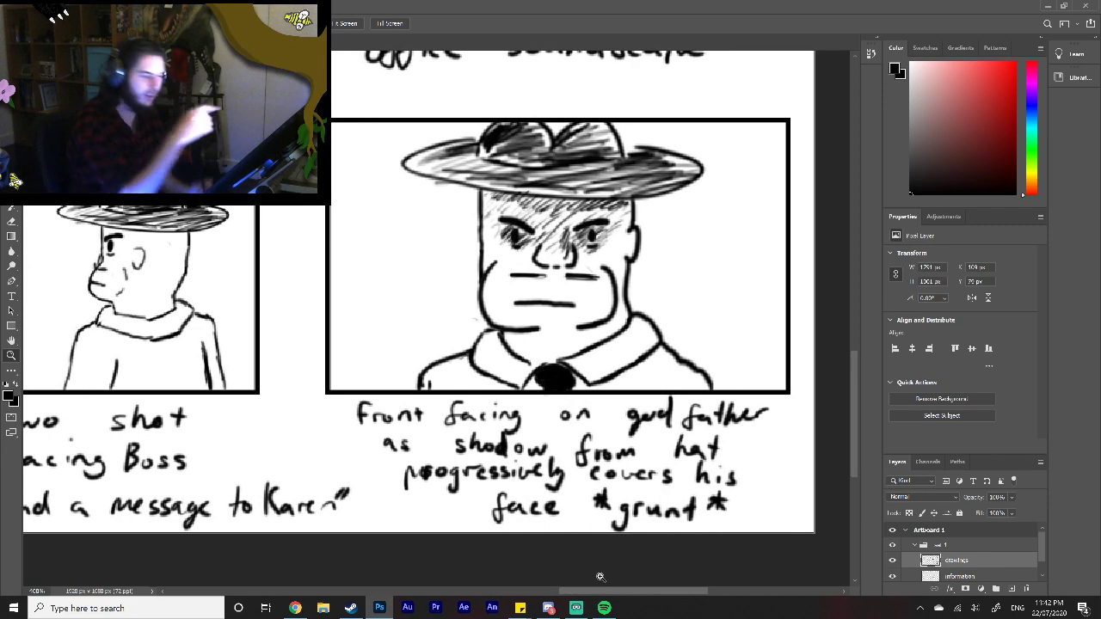
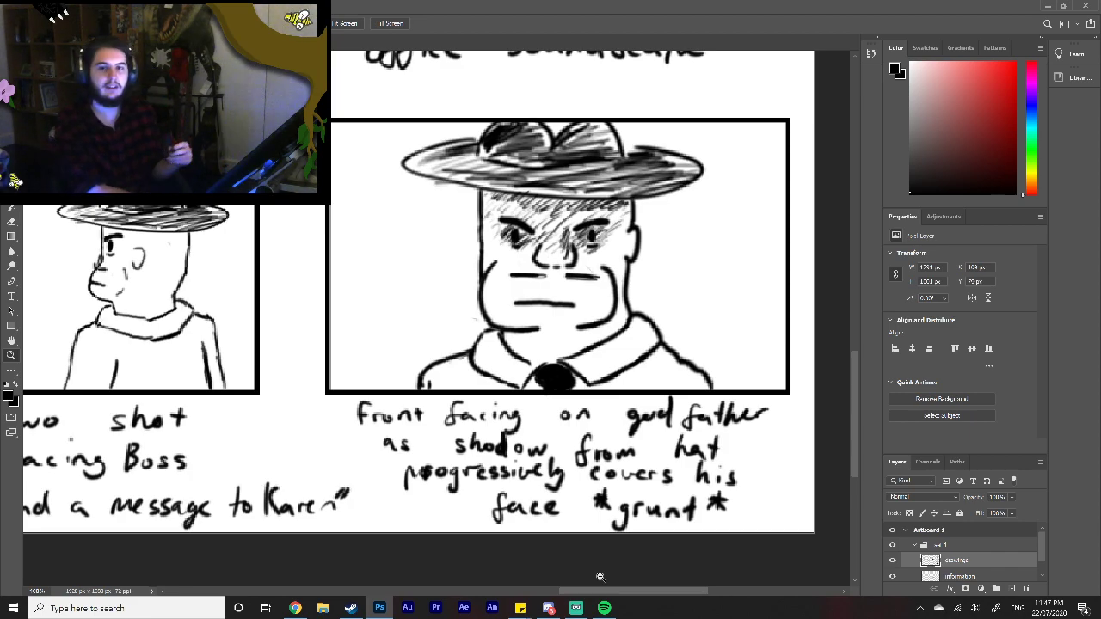
# Step: View the whole storyboard page at once and switch back to the female character document
pyautogui.rightClick(346, 492)
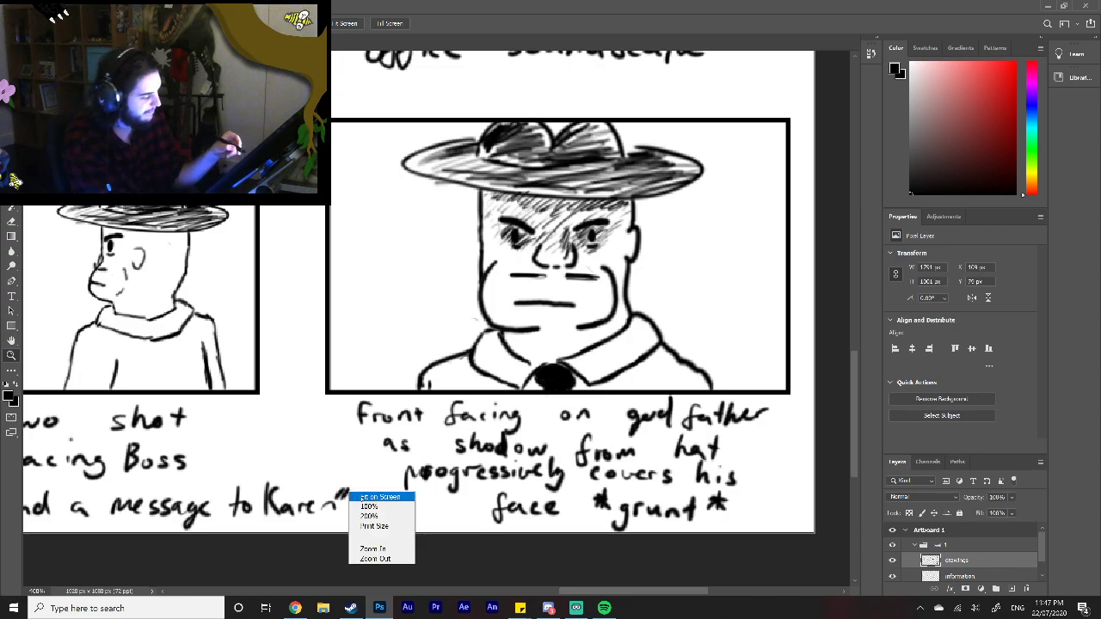
pyautogui.click(379, 497)
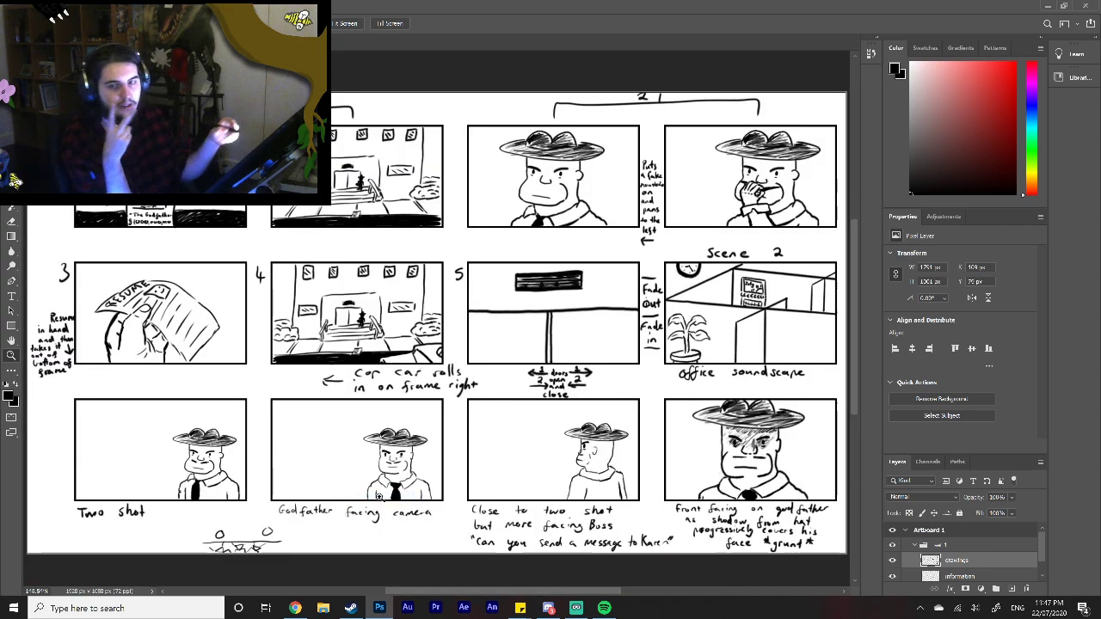
pyautogui.click(267, 43)
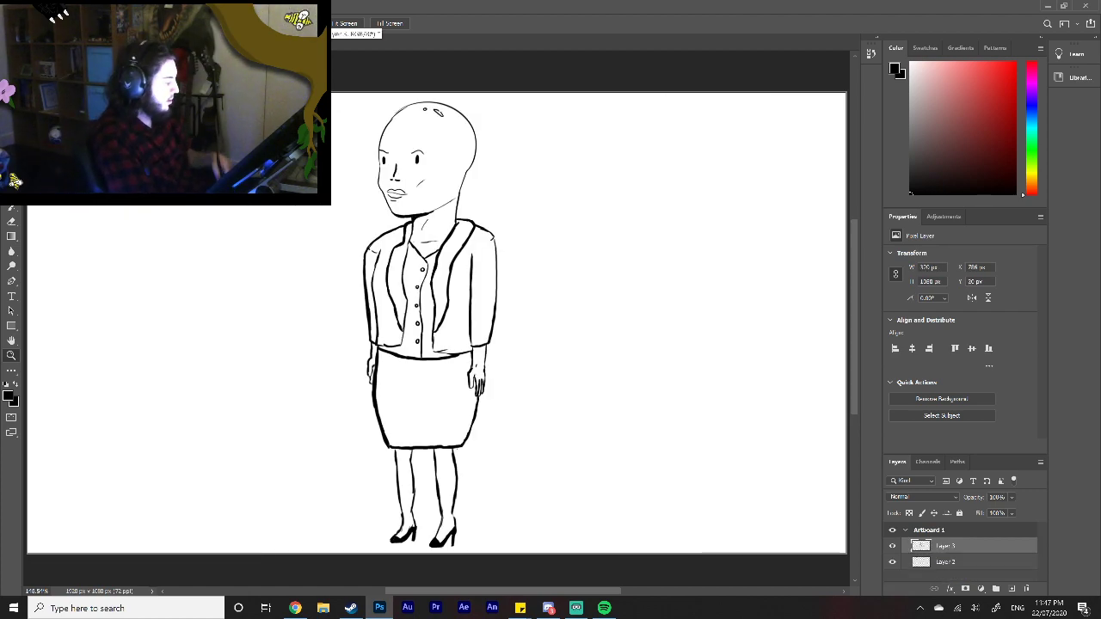
# Step: On Layer 2, beneath the line art, paint the woman's head and neck light pink with a larger soft brush
pyautogui.click(985, 559)
pyautogui.click(946, 77)
pyautogui.click(11, 176)
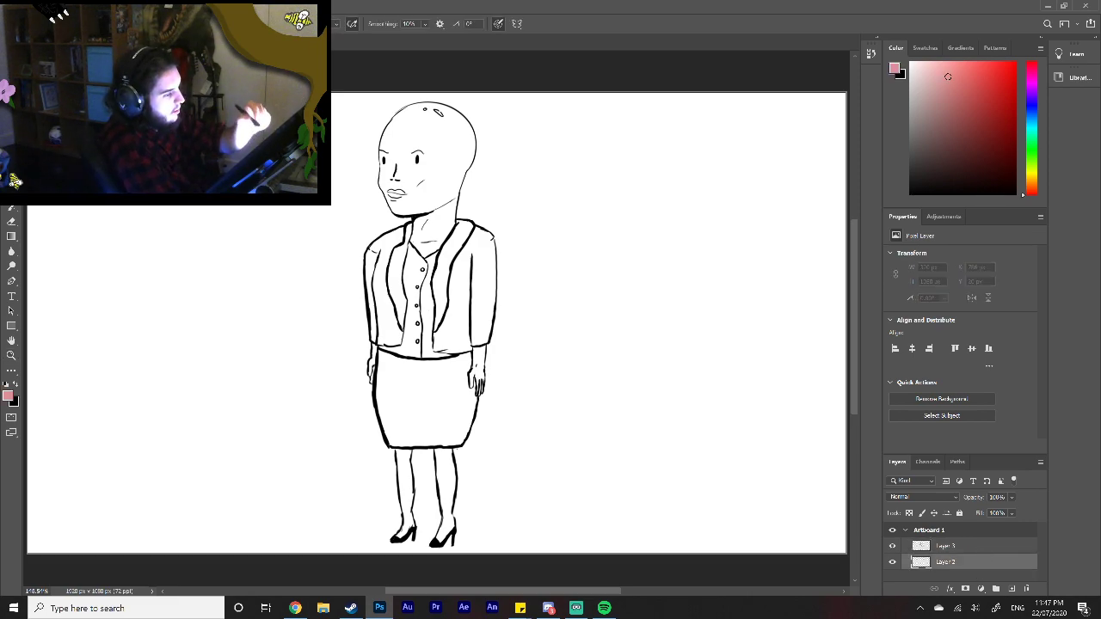
pyautogui.rightClick(422, 196)
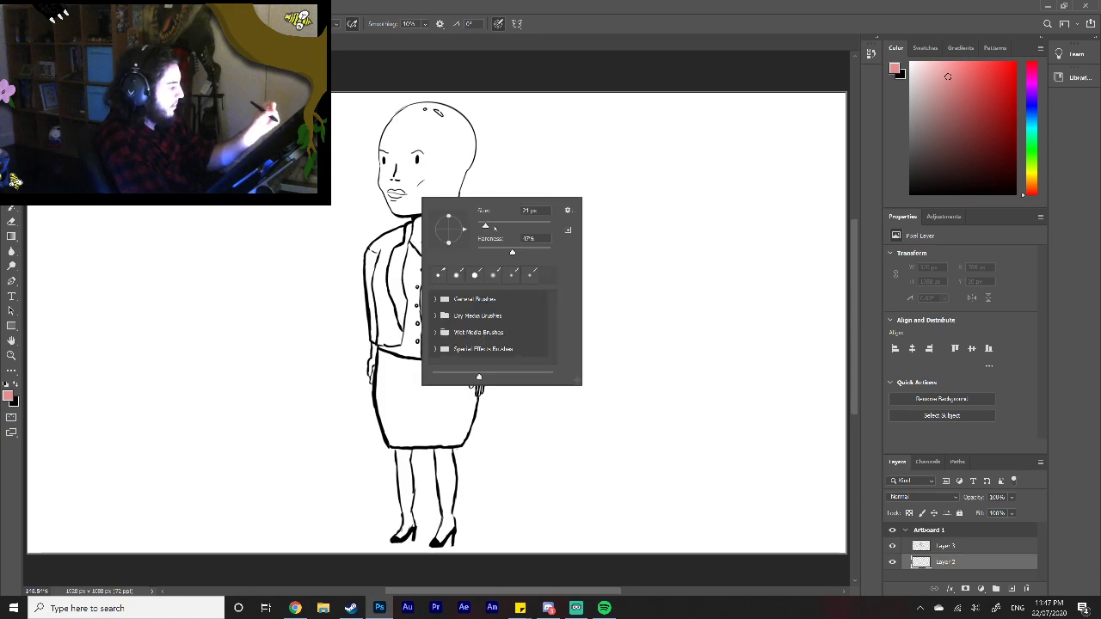
pyautogui.moveTo(413, 174)
pyautogui.mouseDown()
pyautogui.moveTo(405, 163)
pyautogui.moveTo(399, 186)
pyautogui.moveTo(391, 172)
pyautogui.moveTo(383, 181)
pyautogui.moveTo(392, 200)
pyautogui.moveTo(435, 202)
pyautogui.mouseUp()
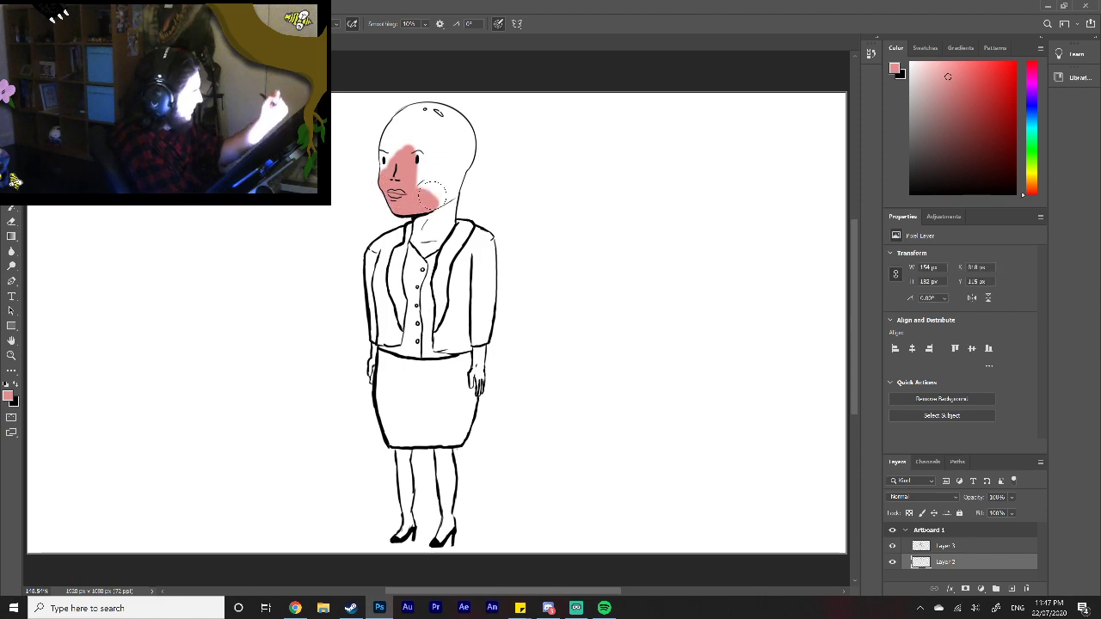
pyautogui.click(936, 71)
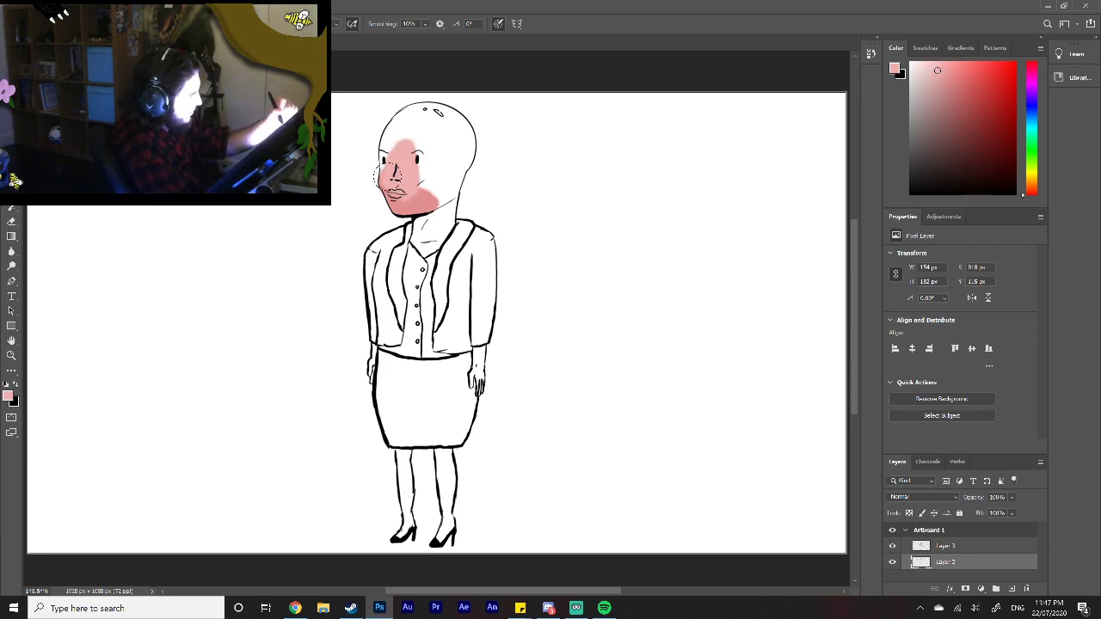
pyautogui.moveTo(384, 197)
pyautogui.mouseDown()
pyautogui.moveTo(429, 199)
pyautogui.moveTo(415, 142)
pyautogui.moveTo(413, 131)
pyautogui.moveTo(394, 135)
pyautogui.moveTo(388, 166)
pyautogui.moveTo(386, 139)
pyautogui.moveTo(409, 111)
pyautogui.moveTo(440, 109)
pyautogui.moveTo(460, 133)
pyautogui.moveTo(464, 118)
pyautogui.moveTo(468, 145)
pyautogui.moveTo(440, 211)
pyautogui.moveTo(456, 134)
pyautogui.moveTo(446, 125)
pyautogui.moveTo(439, 144)
pyautogui.moveTo(416, 124)
pyautogui.mouseUp()
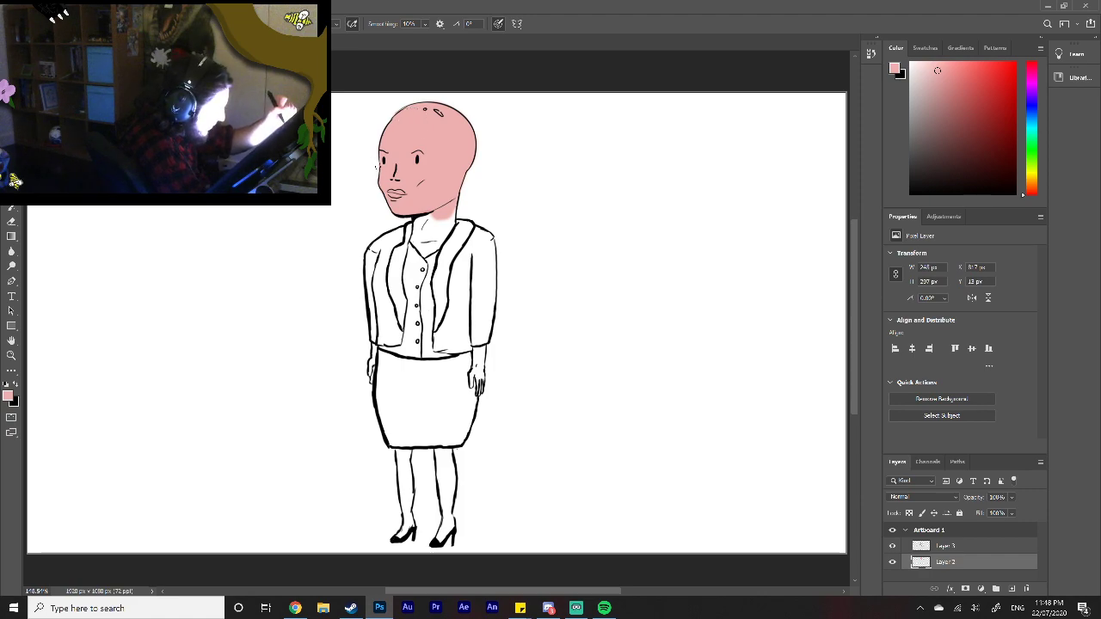
pyautogui.moveTo(422, 221)
pyautogui.mouseDown()
pyautogui.moveTo(413, 253)
pyautogui.moveTo(440, 245)
pyautogui.moveTo(433, 227)
pyautogui.moveTo(441, 232)
pyautogui.moveTo(456, 206)
pyautogui.moveTo(425, 230)
pyautogui.mouseUp()
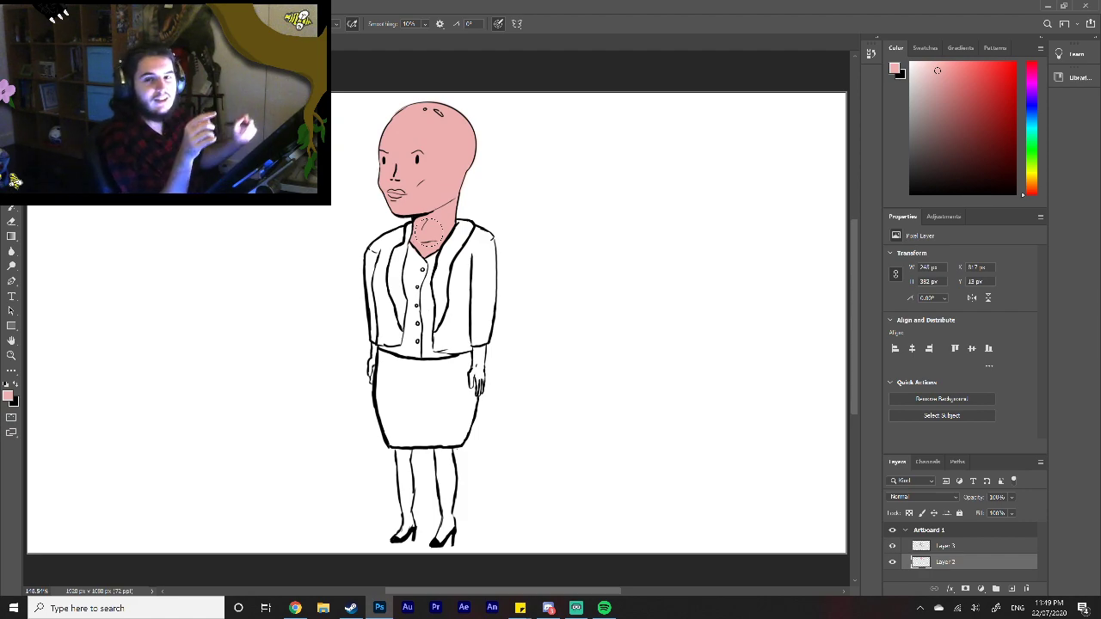
# Step: Colour the woman's lips a strong coral red with a smaller brush
pyautogui.click(972, 70)
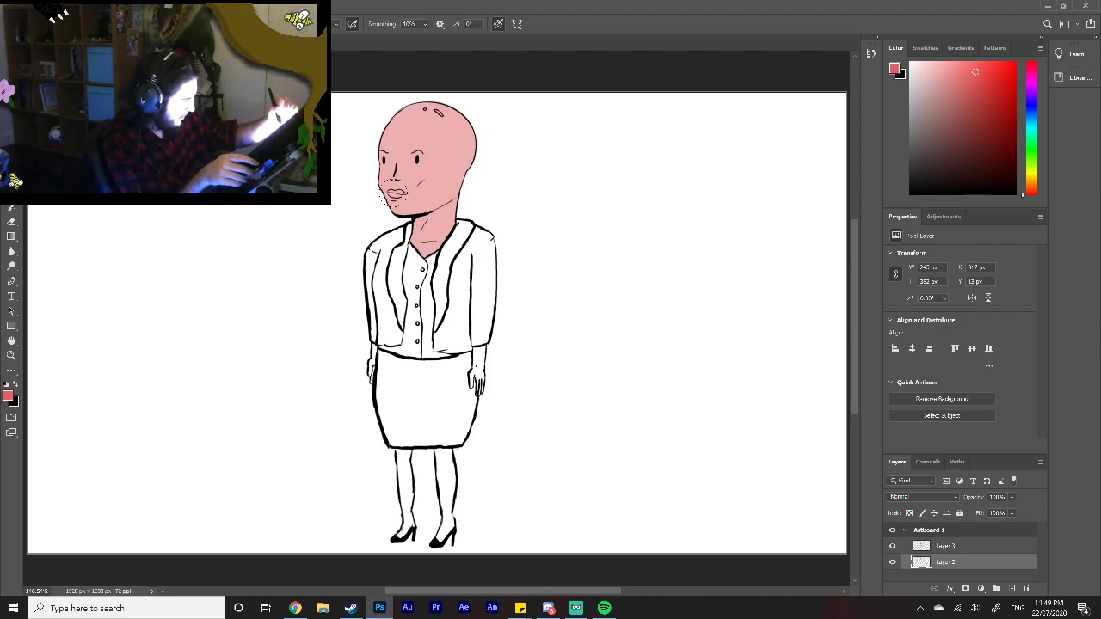
pyautogui.rightClick(397, 194)
pyautogui.moveTo(477, 222); pyautogui.dragTo(466, 222)
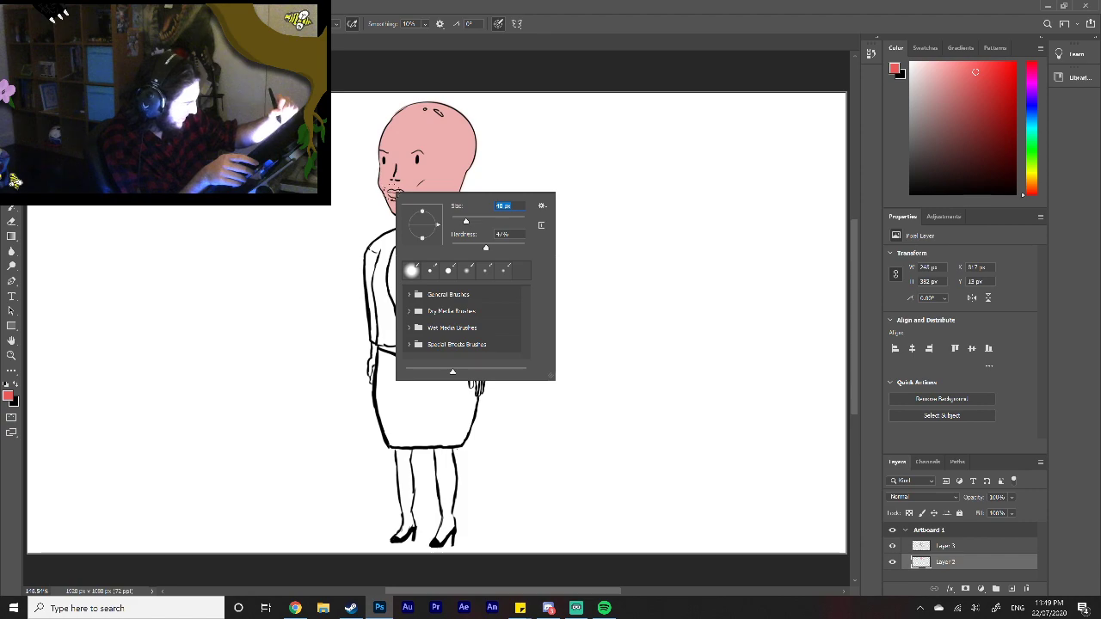
pyautogui.click(392, 193)
pyautogui.moveTo(392, 194); pyautogui.dragTo(398, 194)
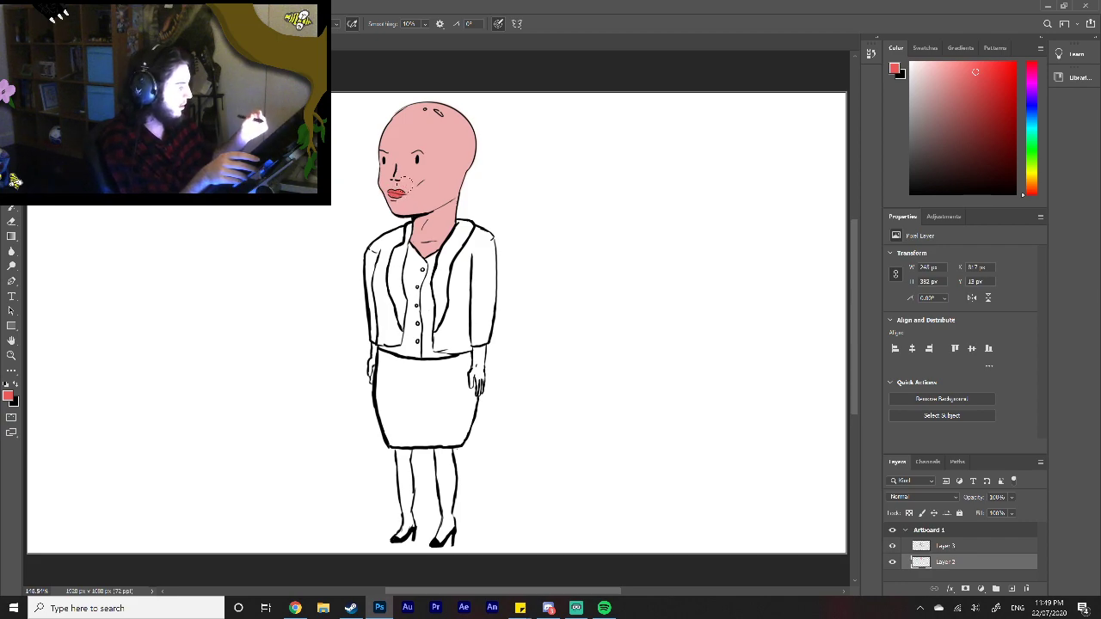
# Step: Choose a very pale blue for the brush and block in the upper part of the shirt front
pyautogui.click(11, 251)
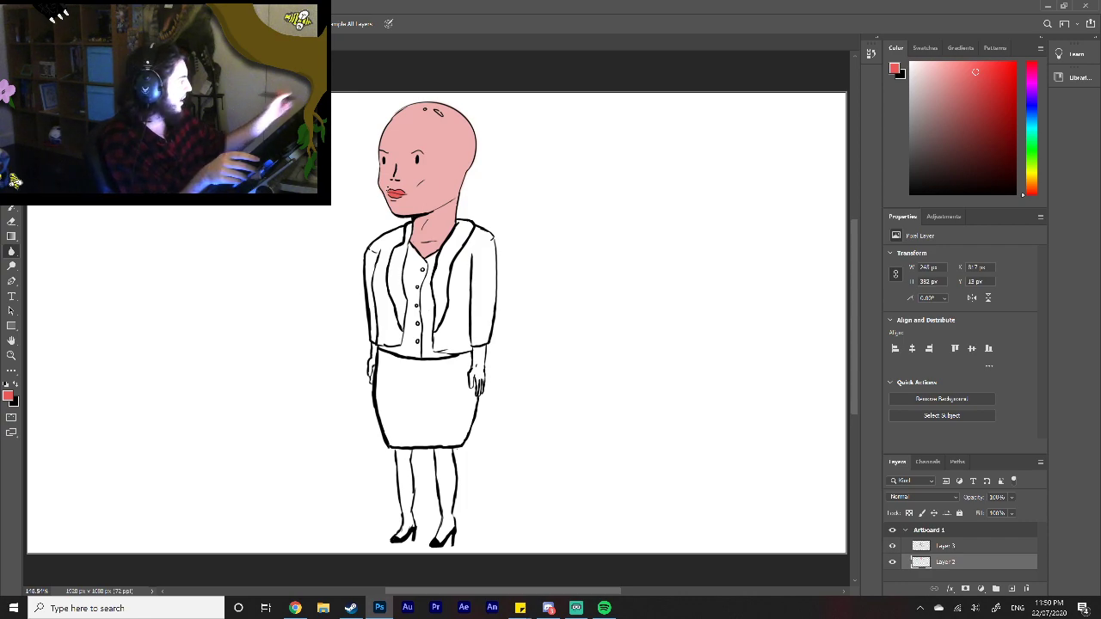
pyautogui.click(919, 65)
pyautogui.press('b')
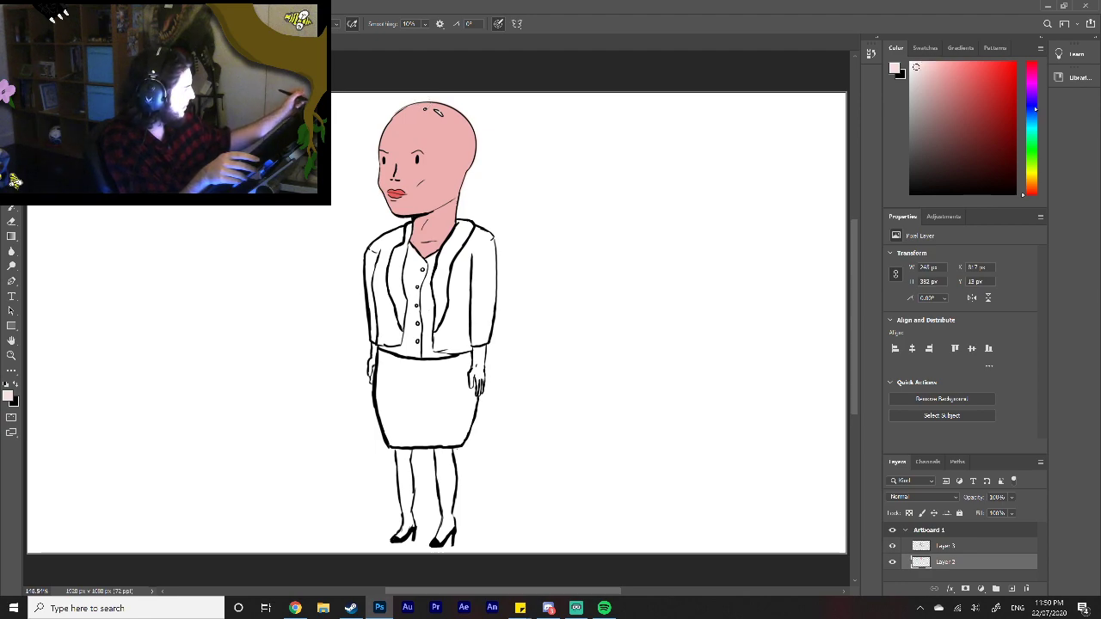
pyautogui.click(1031, 119)
pyautogui.moveTo(412, 271); pyautogui.dragTo(414, 290)
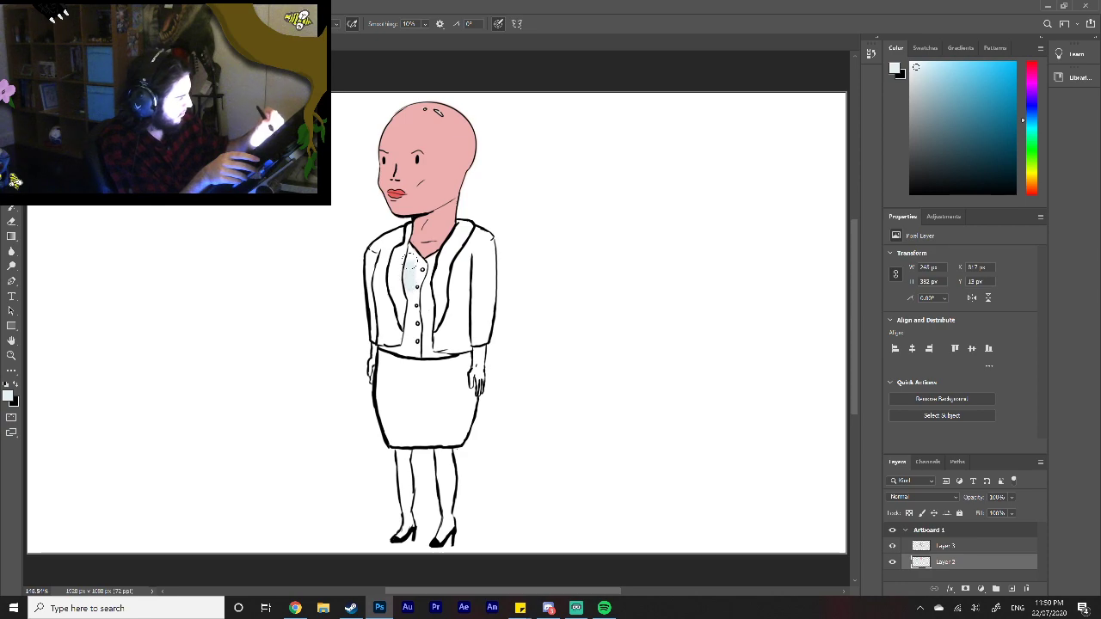
# Step: Fill the rest of the shirt down to its hem with pale blue and colour its buttons a muted dark blue
pyautogui.press('z')
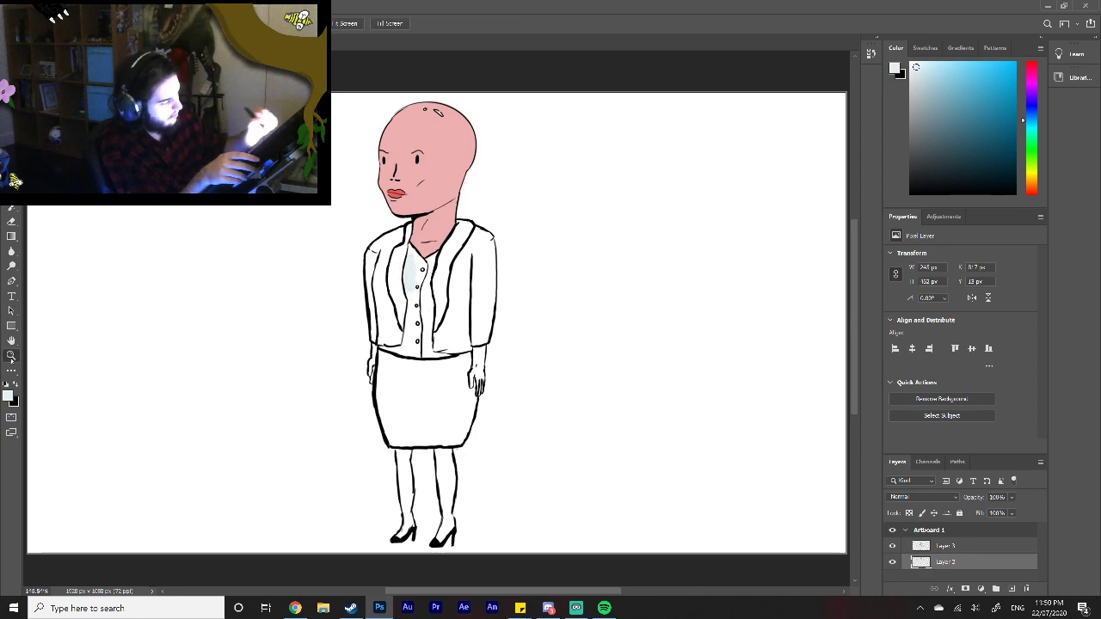
pyautogui.click(417, 274)
pyautogui.click(433, 273)
pyautogui.press('b')
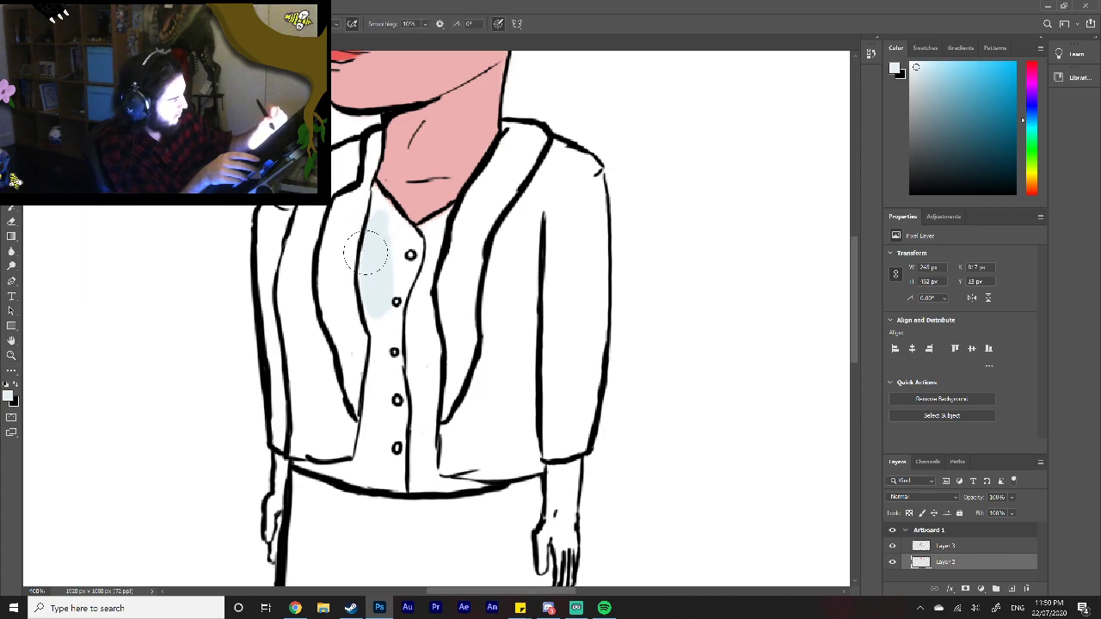
pyautogui.moveTo(373, 223)
pyautogui.mouseDown()
pyautogui.moveTo(377, 187)
pyautogui.moveTo(419, 244)
pyautogui.moveTo(406, 276)
pyautogui.moveTo(386, 222)
pyautogui.moveTo(399, 262)
pyautogui.moveTo(382, 331)
pyautogui.moveTo(367, 289)
pyautogui.moveTo(386, 319)
pyautogui.moveTo(376, 385)
pyautogui.moveTo(381, 348)
pyautogui.moveTo(392, 346)
pyautogui.moveTo(401, 421)
pyautogui.moveTo(402, 323)
pyautogui.moveTo(405, 362)
pyautogui.moveTo(414, 307)
pyautogui.moveTo(427, 305)
pyautogui.moveTo(425, 462)
pyautogui.moveTo(418, 411)
pyautogui.moveTo(400, 465)
pyautogui.moveTo(379, 448)
pyautogui.moveTo(373, 396)
pyautogui.mouseUp()
pyautogui.moveTo(399, 358)
pyautogui.mouseDown()
pyautogui.moveTo(427, 270)
pyautogui.moveTo(428, 227)
pyautogui.moveTo(415, 231)
pyautogui.moveTo(441, 227)
pyautogui.mouseUp()
pyautogui.moveTo(376, 443)
pyautogui.mouseDown()
pyautogui.moveTo(353, 470)
pyautogui.moveTo(336, 469)
pyautogui.mouseUp()
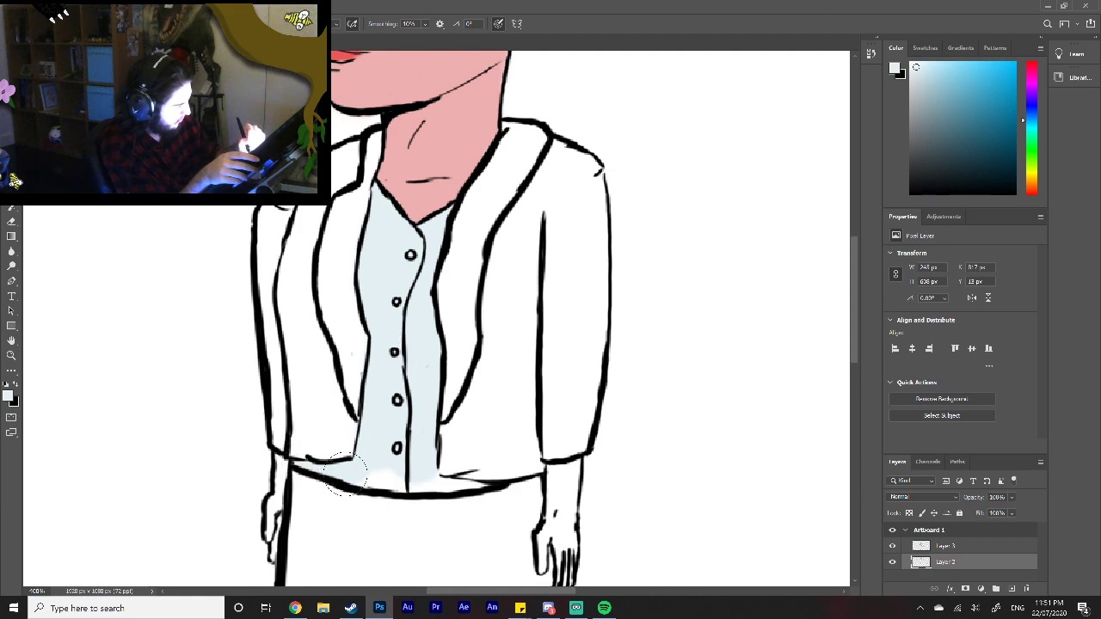
pyautogui.moveTo(365, 478)
pyautogui.mouseDown()
pyautogui.moveTo(491, 485)
pyautogui.moveTo(465, 486)
pyautogui.mouseUp()
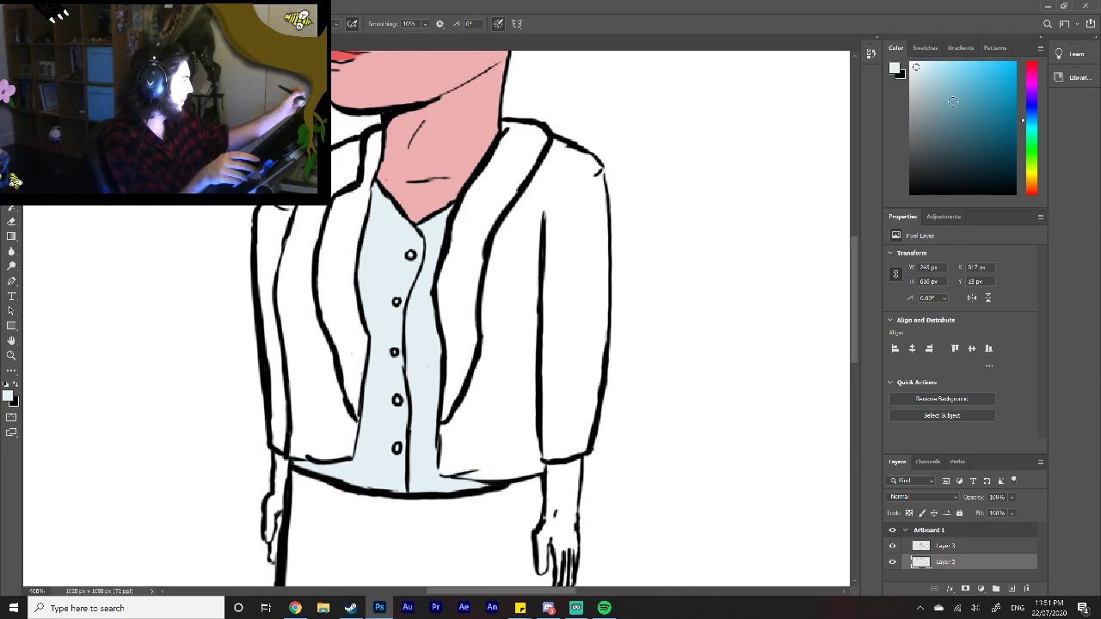
pyautogui.click(952, 130)
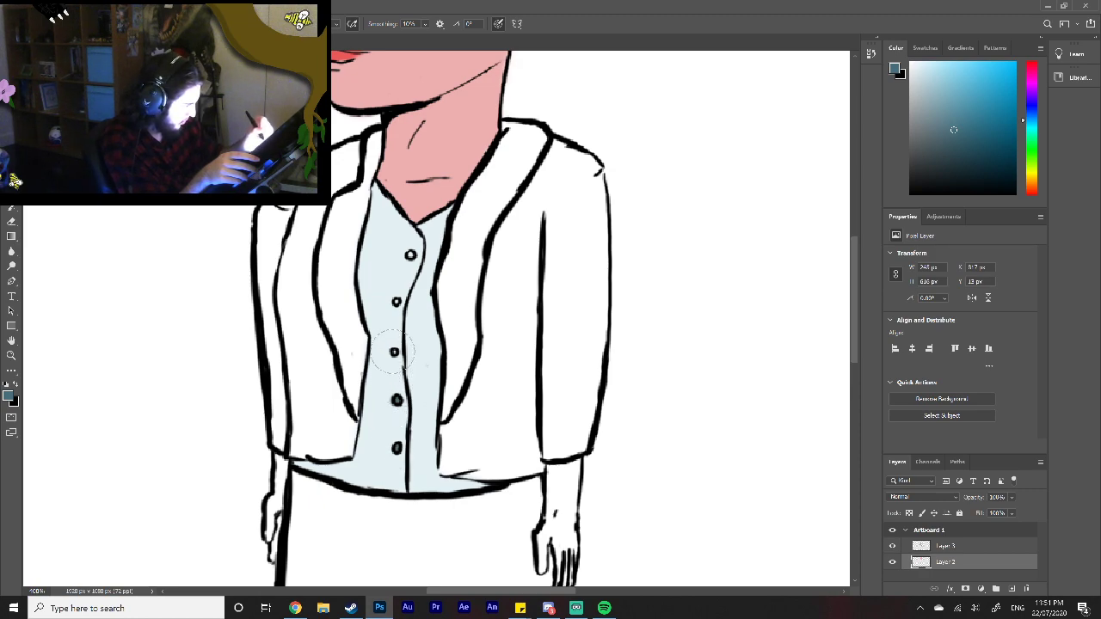
pyautogui.keyDown('alt'); pyautogui.click(411, 254); pyautogui.keyUp('alt')
# Step: Discard a trial dark teal stroke on the jacket lapel and paint both lapels dark navy
pyautogui.moveTo(464, 345)
pyautogui.mouseDown()
pyautogui.moveTo(443, 430)
pyautogui.moveTo(451, 301)
pyautogui.moveTo(454, 325)
pyautogui.mouseUp()
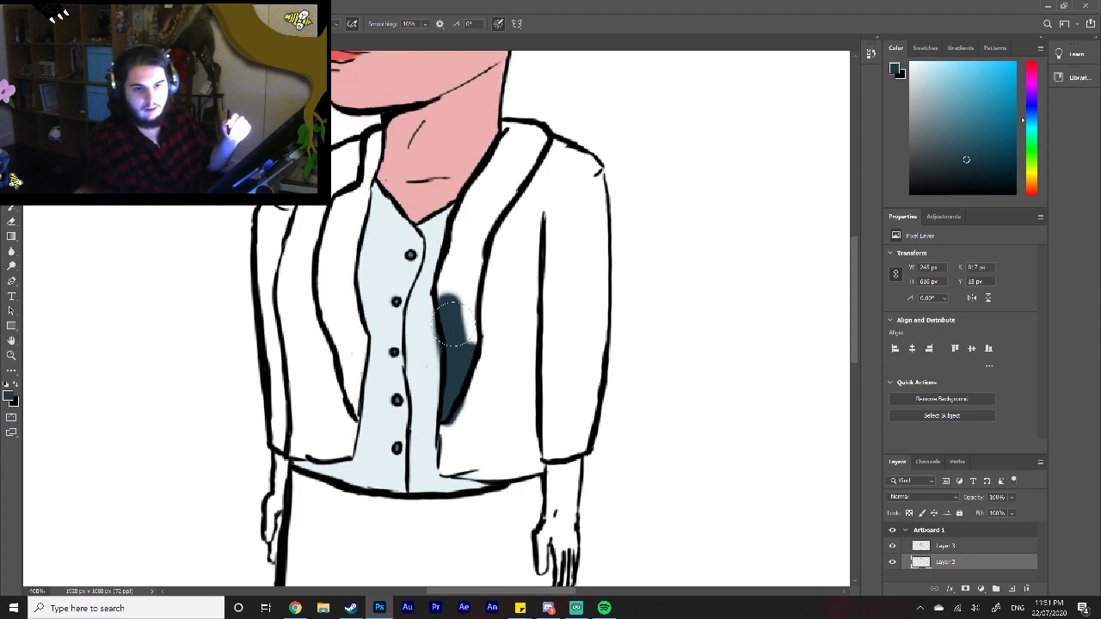
pyautogui.hotkey('ctrl', 'z')
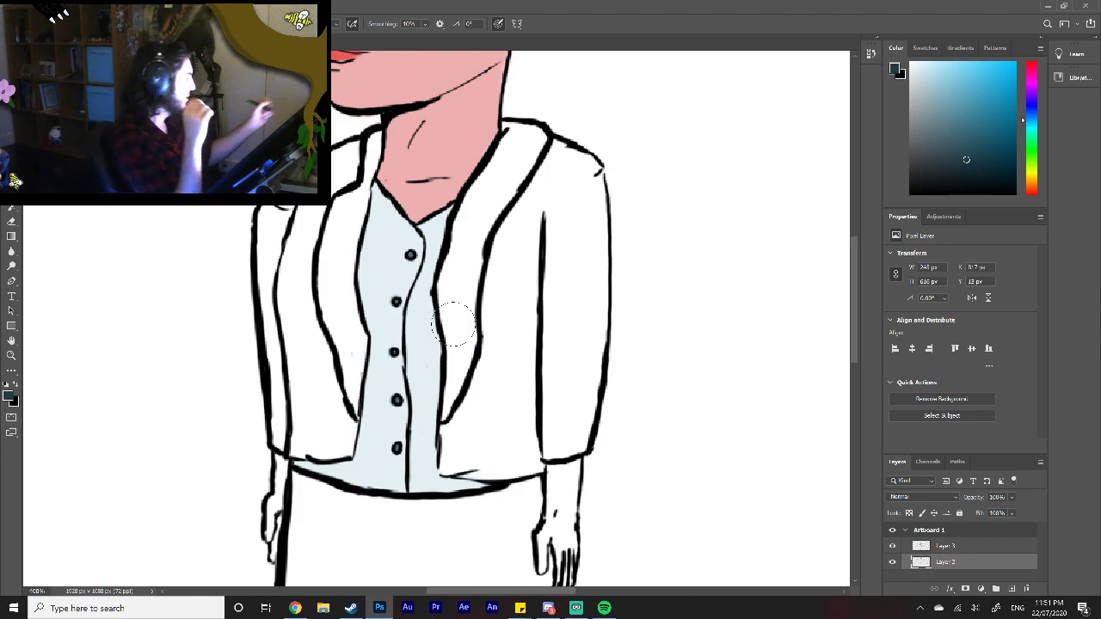
pyautogui.click(950, 153)
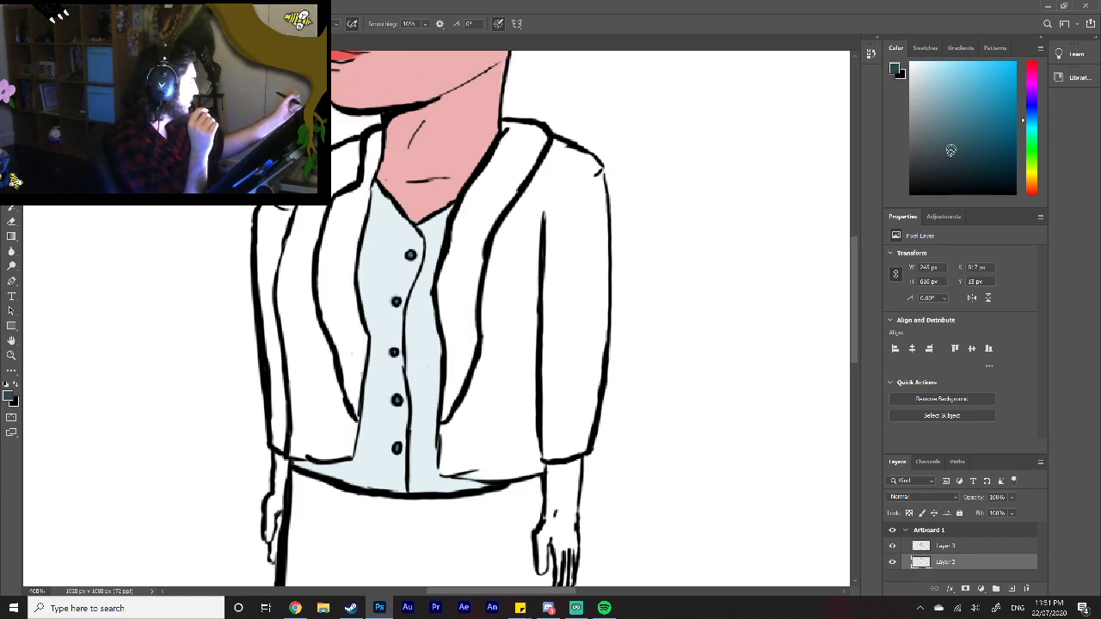
pyautogui.click(1028, 105)
pyautogui.moveTo(469, 366)
pyautogui.mouseDown()
pyautogui.moveTo(475, 323)
pyautogui.moveTo(450, 420)
pyautogui.moveTo(462, 354)
pyautogui.moveTo(448, 277)
pyautogui.moveTo(465, 222)
pyautogui.moveTo(517, 141)
pyautogui.moveTo(508, 125)
pyautogui.moveTo(521, 138)
pyautogui.moveTo(535, 131)
pyautogui.moveTo(532, 160)
pyautogui.moveTo(515, 186)
pyautogui.moveTo(527, 146)
pyautogui.moveTo(479, 237)
pyautogui.moveTo(478, 302)
pyautogui.mouseUp()
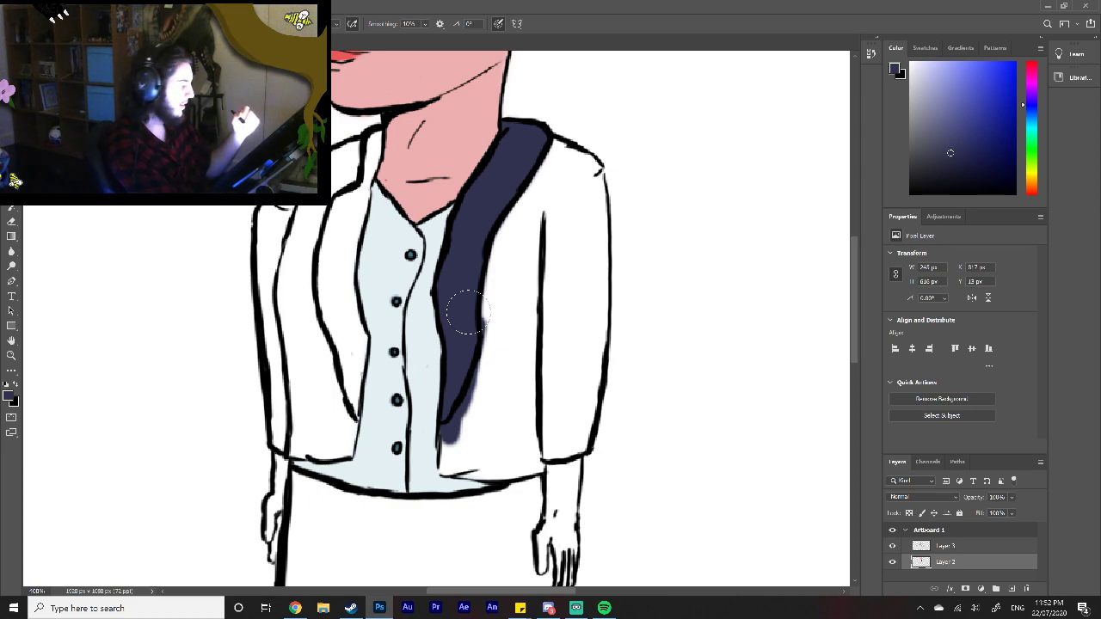
pyautogui.moveTo(359, 236)
pyautogui.mouseDown()
pyautogui.moveTo(347, 206)
pyautogui.moveTo(335, 210)
pyautogui.moveTo(327, 248)
pyautogui.moveTo(335, 327)
pyautogui.moveTo(327, 316)
pyautogui.moveTo(356, 420)
pyautogui.moveTo(360, 328)
pyautogui.moveTo(352, 315)
pyautogui.moveTo(352, 346)
pyautogui.moveTo(339, 272)
pyautogui.moveTo(380, 134)
pyautogui.moveTo(366, 162)
pyautogui.mouseUp()
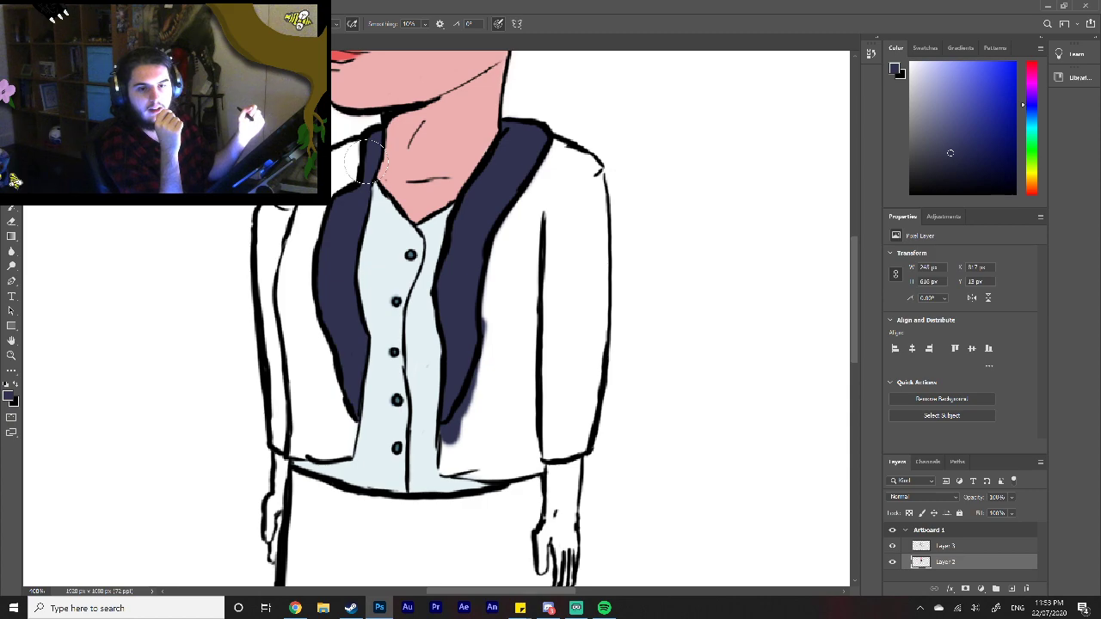
# Step: Paint the jacket body and both sleeves in a lighter, medium blue than the lapels
pyautogui.moveTo(950, 141); pyautogui.dragTo(954, 126)
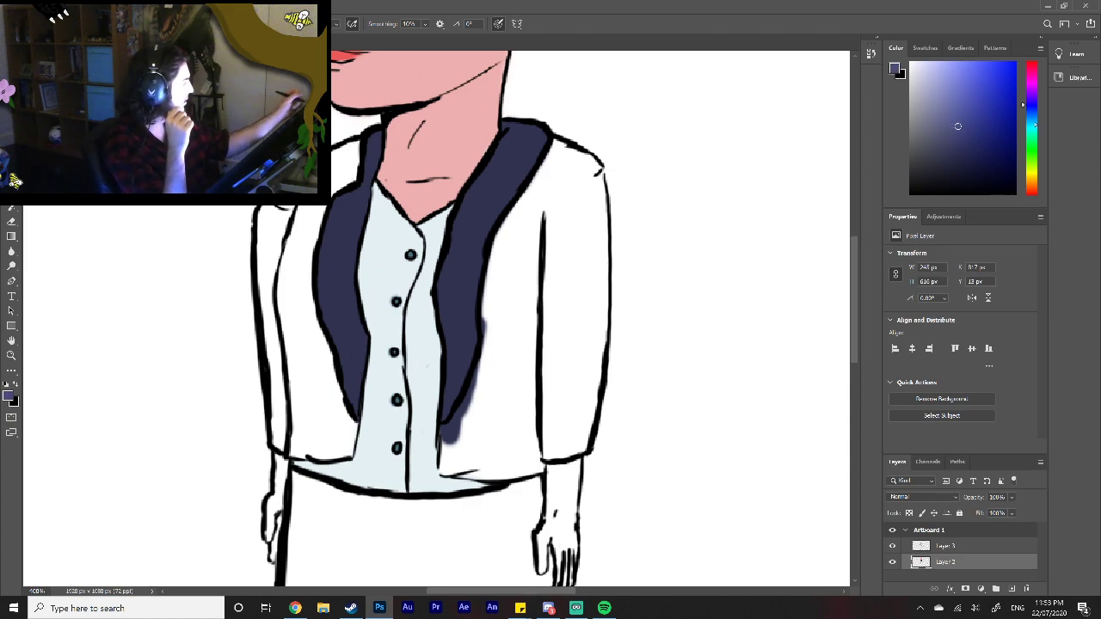
pyautogui.moveTo(1036, 107); pyautogui.dragTo(1034, 109)
pyautogui.moveTo(489, 311)
pyautogui.mouseDown()
pyautogui.moveTo(492, 325)
pyautogui.moveTo(500, 254)
pyautogui.moveTo(555, 150)
pyautogui.moveTo(550, 165)
pyautogui.moveTo(588, 161)
pyautogui.moveTo(595, 301)
pyautogui.moveTo(583, 441)
pyautogui.moveTo(548, 451)
pyautogui.moveTo(542, 423)
pyautogui.moveTo(552, 402)
pyautogui.moveTo(569, 426)
pyautogui.moveTo(561, 391)
pyautogui.moveTo(577, 357)
pyautogui.moveTo(574, 331)
pyautogui.moveTo(535, 353)
pyautogui.moveTo(563, 284)
pyautogui.moveTo(541, 270)
pyautogui.moveTo(564, 236)
pyautogui.moveTo(547, 247)
pyautogui.moveTo(572, 199)
pyautogui.moveTo(543, 225)
pyautogui.moveTo(563, 179)
pyautogui.moveTo(583, 221)
pyautogui.moveTo(561, 167)
pyautogui.moveTo(443, 475)
pyautogui.moveTo(528, 465)
pyautogui.moveTo(475, 439)
pyautogui.moveTo(527, 292)
pyautogui.moveTo(521, 383)
pyautogui.moveTo(498, 451)
pyautogui.moveTo(523, 434)
pyautogui.moveTo(525, 454)
pyautogui.moveTo(500, 486)
pyautogui.moveTo(529, 483)
pyautogui.moveTo(540, 468)
pyautogui.mouseUp()
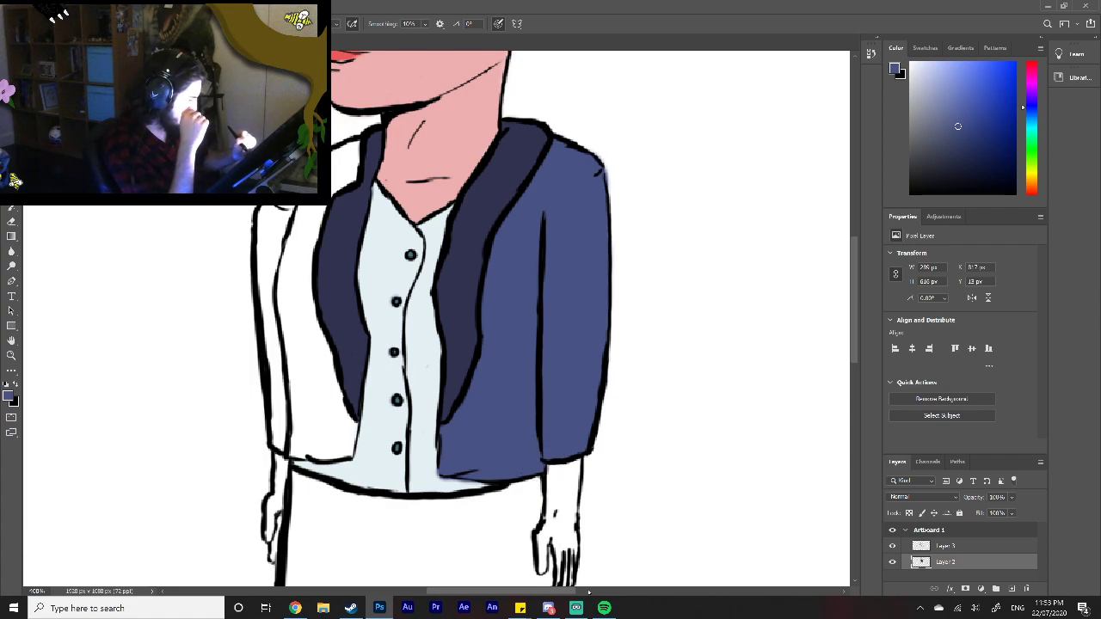
pyautogui.moveTo(552, 592); pyautogui.dragTo(515, 591)
pyautogui.moveTo(488, 254)
pyautogui.mouseDown()
pyautogui.moveTo(486, 213)
pyautogui.moveTo(469, 258)
pyautogui.moveTo(478, 206)
pyautogui.moveTo(464, 217)
pyautogui.moveTo(481, 404)
pyautogui.moveTo(473, 443)
pyautogui.moveTo(482, 434)
pyautogui.moveTo(486, 447)
pyautogui.moveTo(492, 439)
pyautogui.moveTo(544, 453)
pyautogui.moveTo(555, 425)
pyautogui.moveTo(515, 335)
pyautogui.moveTo(506, 248)
pyautogui.moveTo(560, 145)
pyautogui.moveTo(479, 202)
pyautogui.moveTo(523, 180)
pyautogui.mouseUp()
pyautogui.moveTo(488, 290)
pyautogui.mouseDown()
pyautogui.moveTo(501, 419)
pyautogui.moveTo(520, 404)
pyautogui.moveTo(533, 422)
pyautogui.moveTo(506, 361)
pyautogui.moveTo(514, 342)
pyautogui.mouseUp()
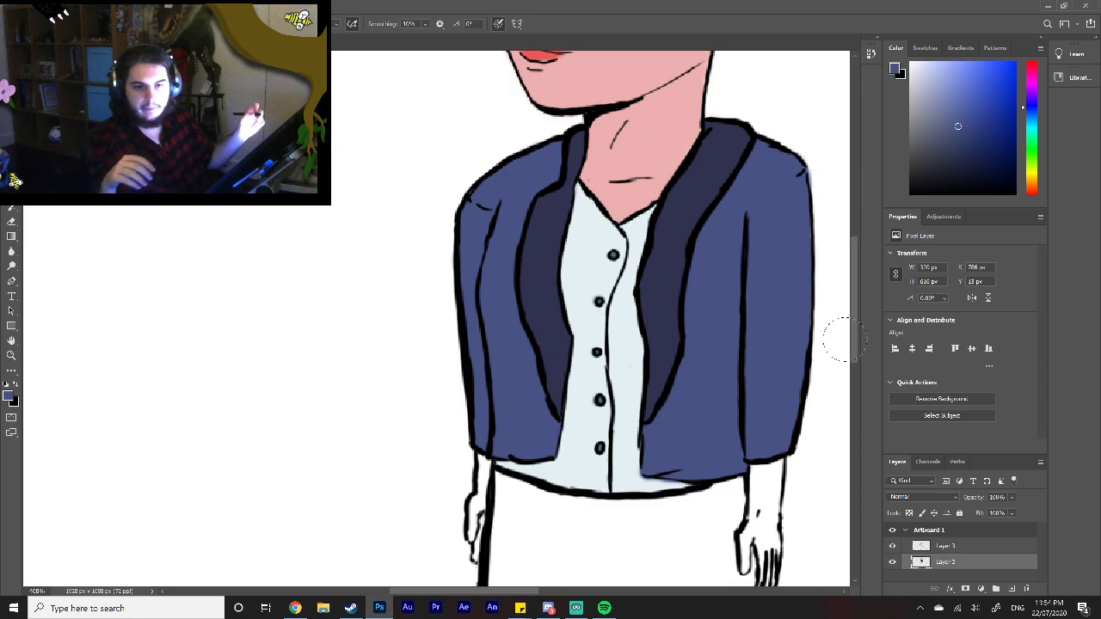
# Step: Sample the pink skin tone from the neck and paint both forearms and hands with it
pyautogui.press('i')
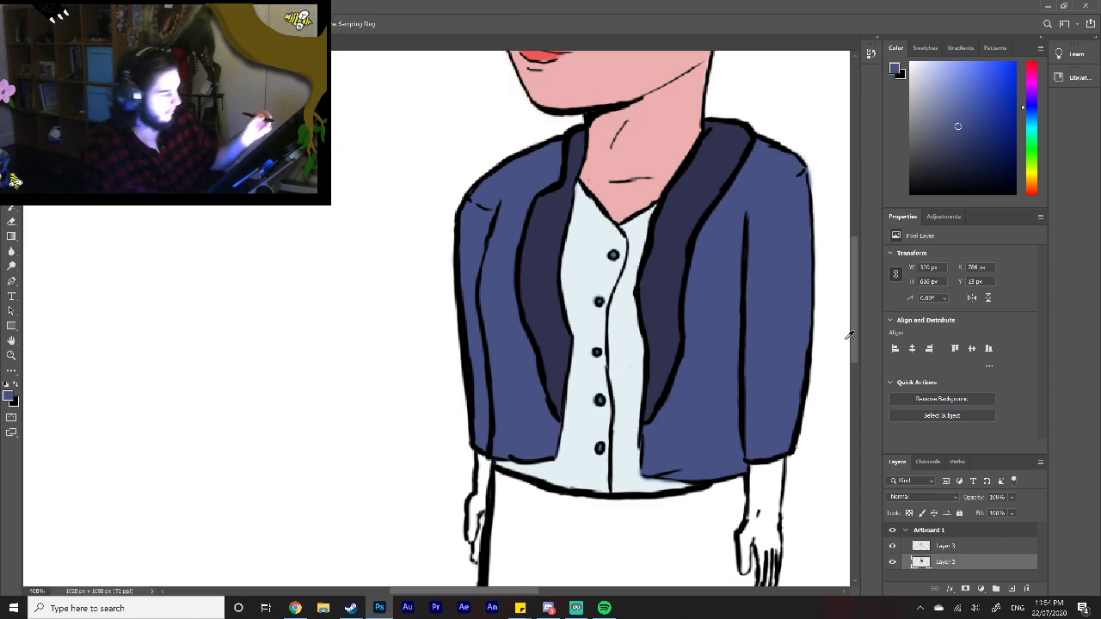
pyautogui.click(623, 199)
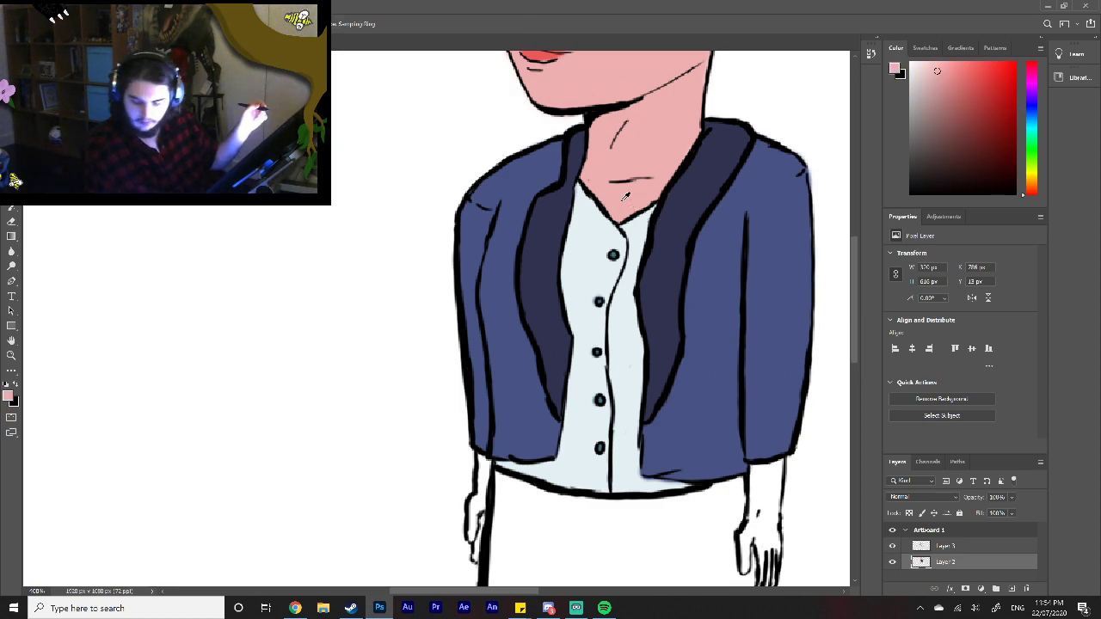
pyautogui.press('b')
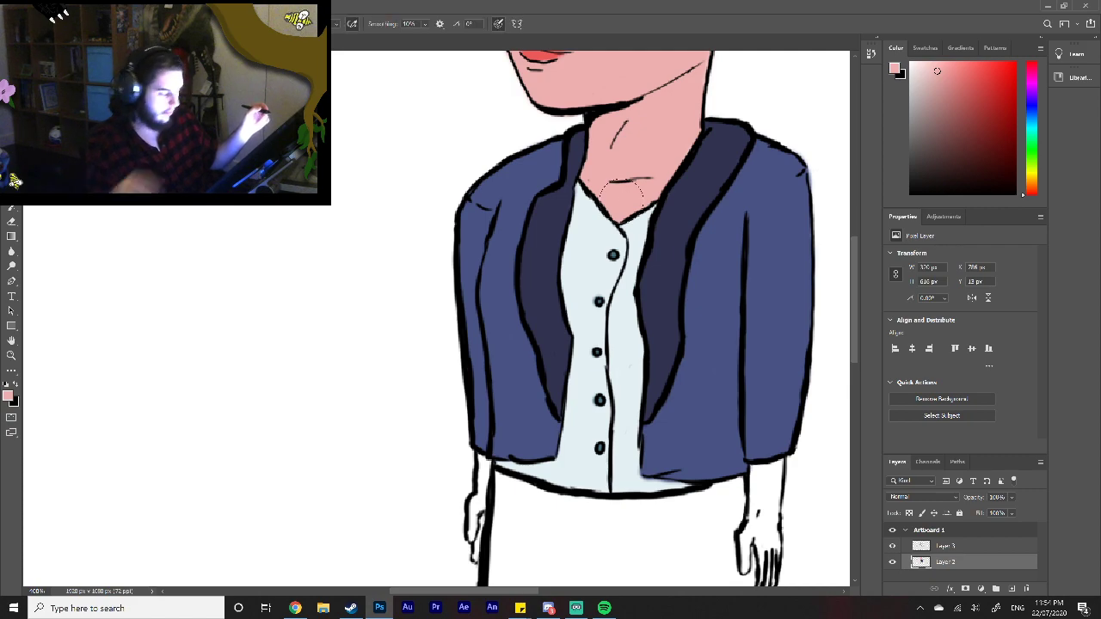
pyautogui.moveTo(483, 463); pyautogui.dragTo(483, 488)
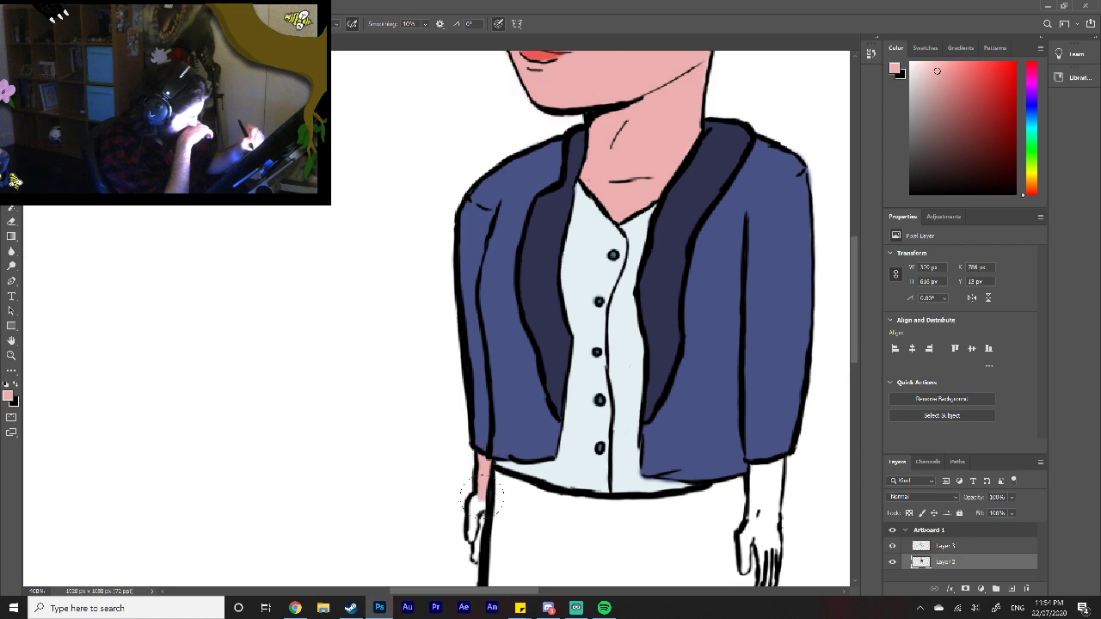
pyautogui.moveTo(477, 513)
pyautogui.mouseDown()
pyautogui.moveTo(476, 498)
pyautogui.moveTo(476, 550)
pyautogui.mouseUp()
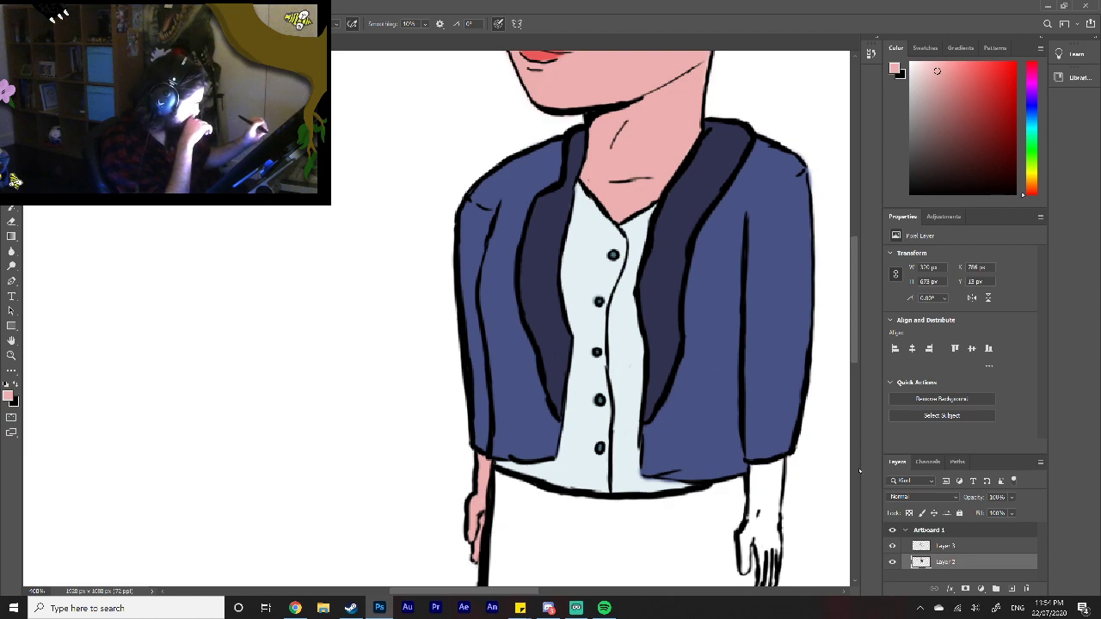
pyautogui.moveTo(857, 354); pyautogui.dragTo(841, 392)
pyautogui.moveTo(760, 378); pyautogui.dragTo(760, 368)
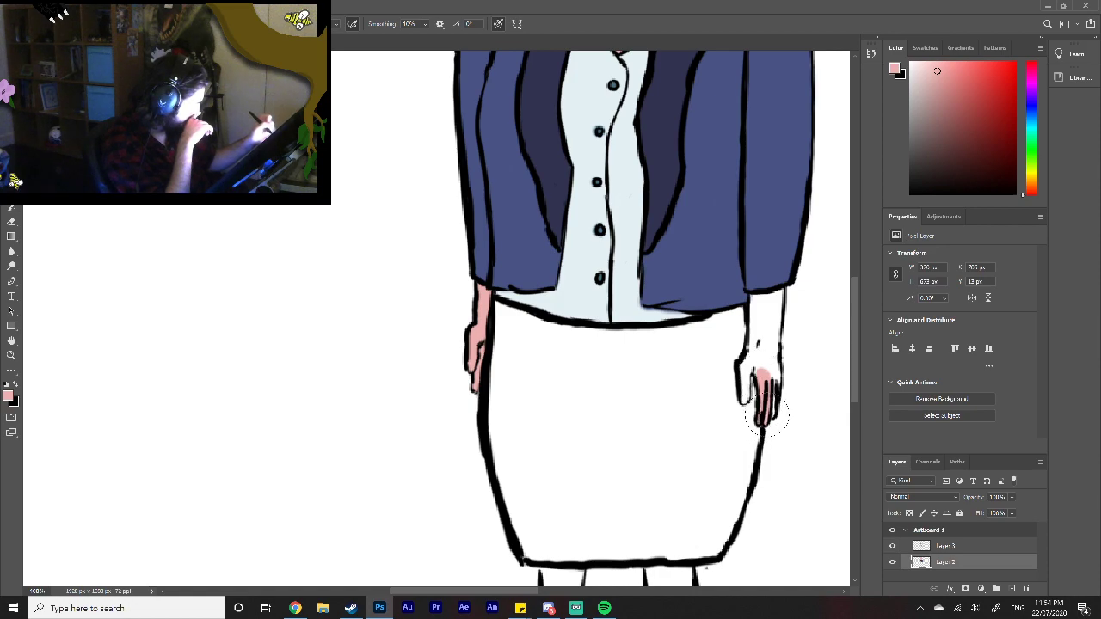
pyautogui.moveTo(778, 387)
pyautogui.mouseDown()
pyautogui.moveTo(743, 364)
pyautogui.moveTo(742, 400)
pyautogui.moveTo(756, 297)
pyautogui.moveTo(779, 291)
pyautogui.moveTo(772, 360)
pyautogui.moveTo(767, 318)
pyautogui.mouseUp()
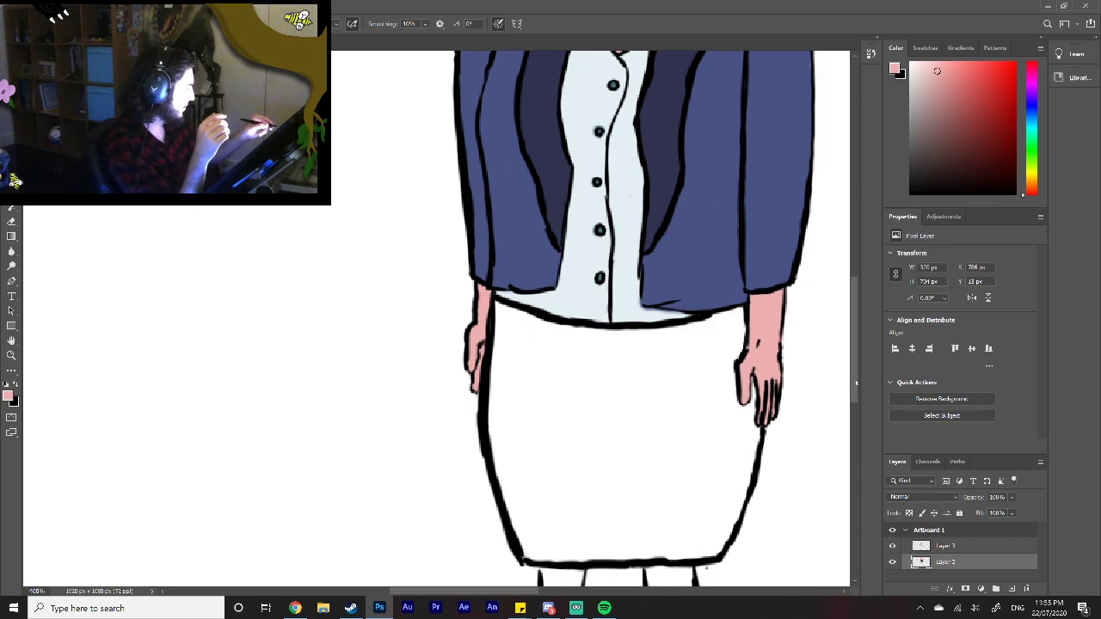
# Step: Paint both legs with the pink skin tone, from the skirt hem down to the shoes
pyautogui.scroll(-4, 858, 424)
pyautogui.scroll(-3, 858, 423)
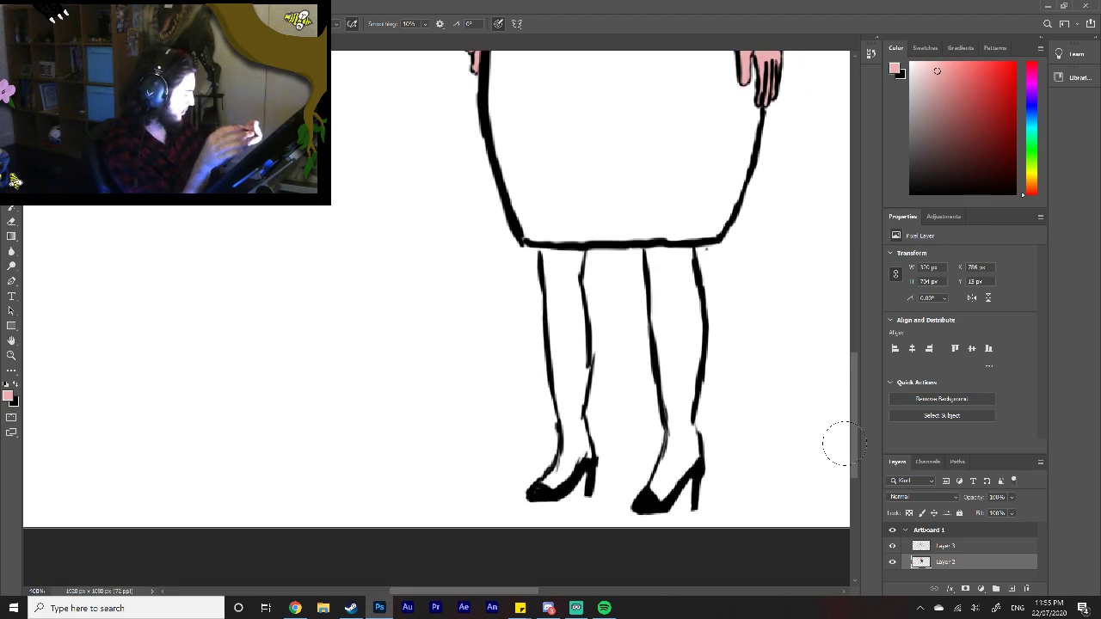
pyautogui.moveTo(567, 469)
pyautogui.mouseDown()
pyautogui.moveTo(546, 486)
pyautogui.moveTo(575, 453)
pyautogui.moveTo(586, 458)
pyautogui.moveTo(577, 423)
pyautogui.moveTo(567, 462)
pyautogui.moveTo(577, 412)
pyautogui.moveTo(572, 404)
pyautogui.moveTo(571, 421)
pyautogui.moveTo(564, 359)
pyautogui.moveTo(578, 397)
pyautogui.moveTo(569, 281)
pyautogui.moveTo(568, 296)
pyautogui.moveTo(578, 258)
pyautogui.moveTo(544, 251)
pyautogui.moveTo(556, 350)
pyautogui.mouseUp()
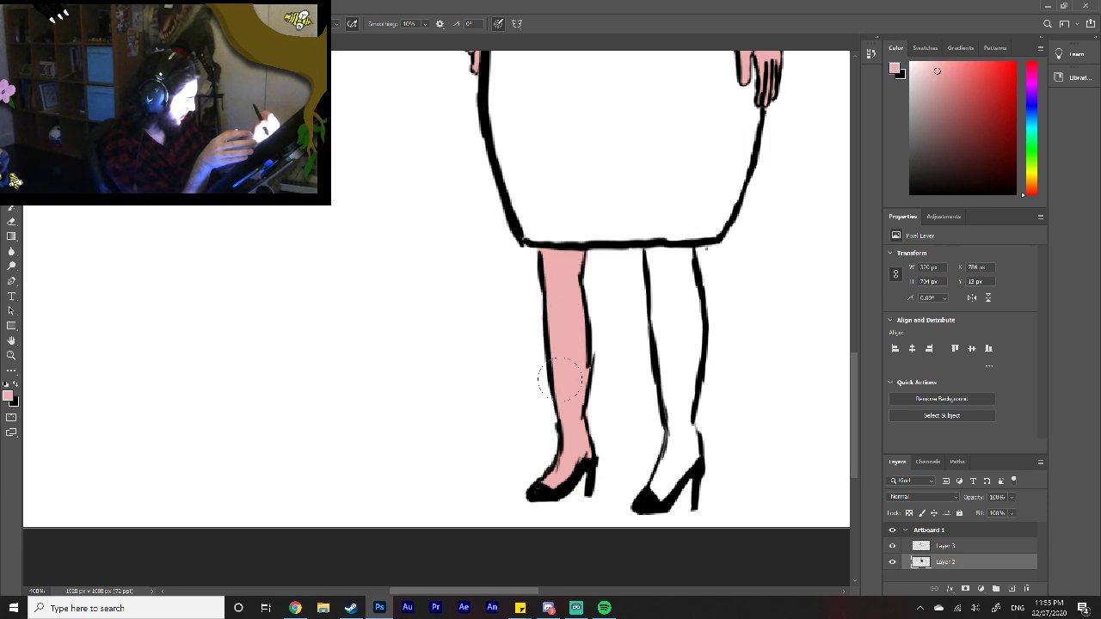
pyautogui.moveTo(668, 351)
pyautogui.mouseDown()
pyautogui.moveTo(654, 255)
pyautogui.moveTo(687, 270)
pyautogui.moveTo(677, 274)
pyautogui.moveTo(692, 342)
pyautogui.moveTo(692, 299)
pyautogui.moveTo(689, 370)
pyautogui.moveTo(680, 382)
pyautogui.moveTo(662, 374)
pyautogui.moveTo(668, 361)
pyautogui.moveTo(691, 457)
pyautogui.moveTo(664, 491)
pyautogui.moveTo(669, 452)
pyautogui.mouseUp()
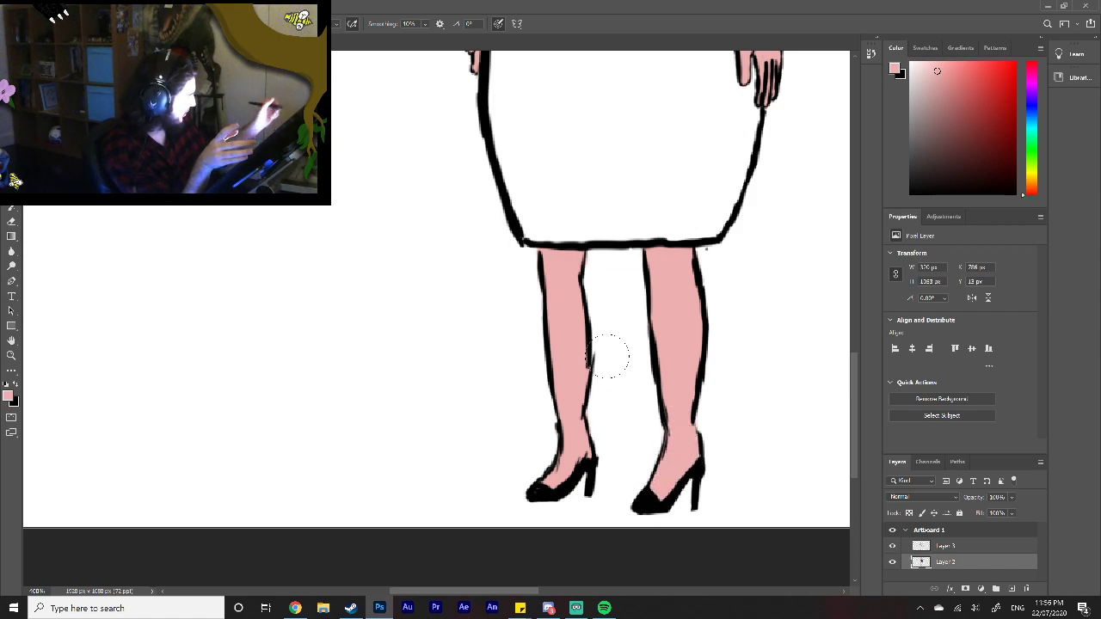
# Step: Discard a trial black curve beside the left-hand calf and close the gap in that calf's inner outline with black
pyautogui.press('x')
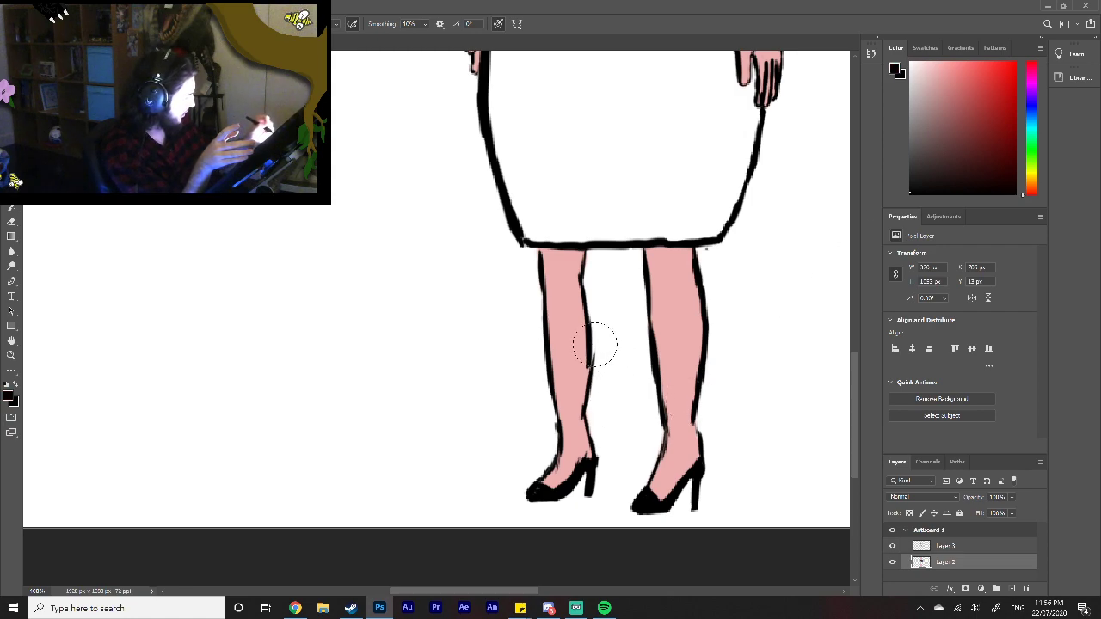
pyautogui.moveTo(594, 345); pyautogui.dragTo(593, 388)
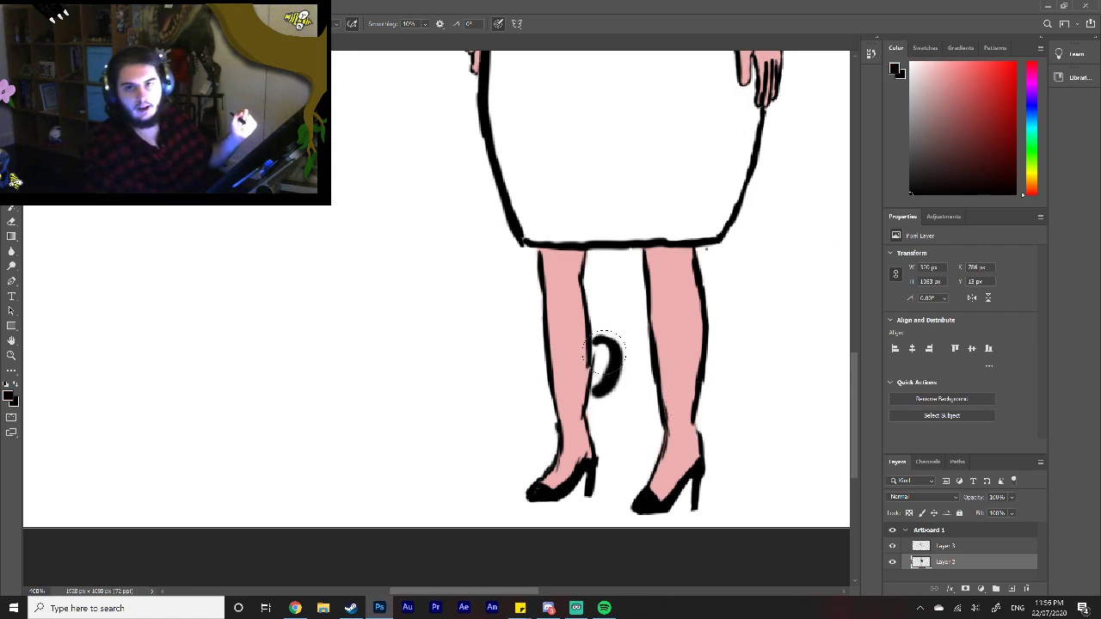
pyautogui.hotkey('ctrl', 'z')
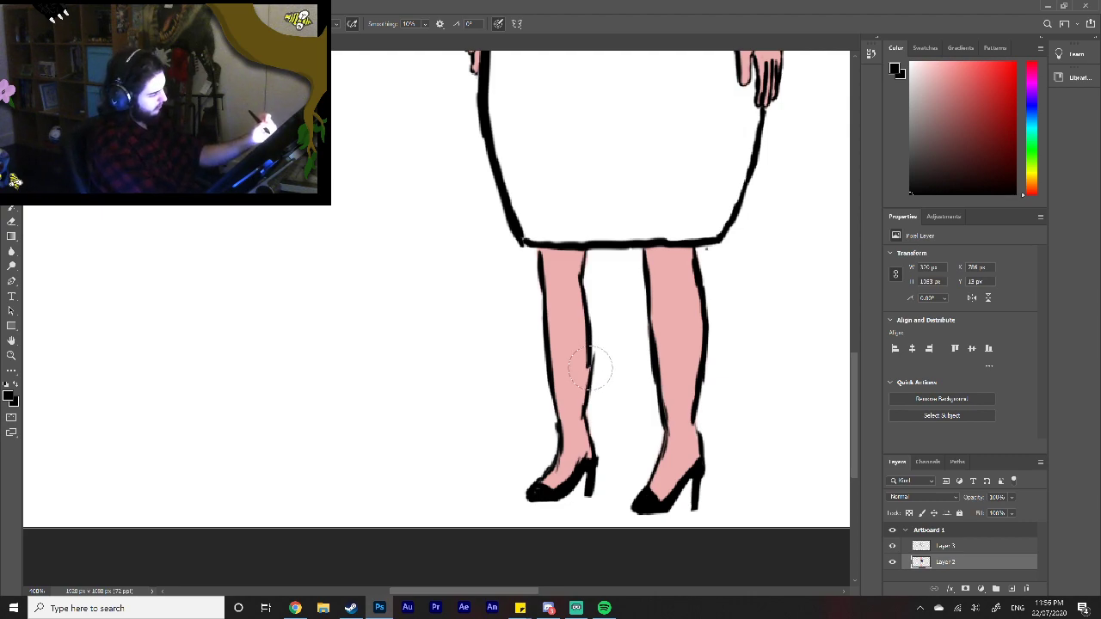
pyautogui.moveTo(593, 357); pyautogui.dragTo(589, 395)
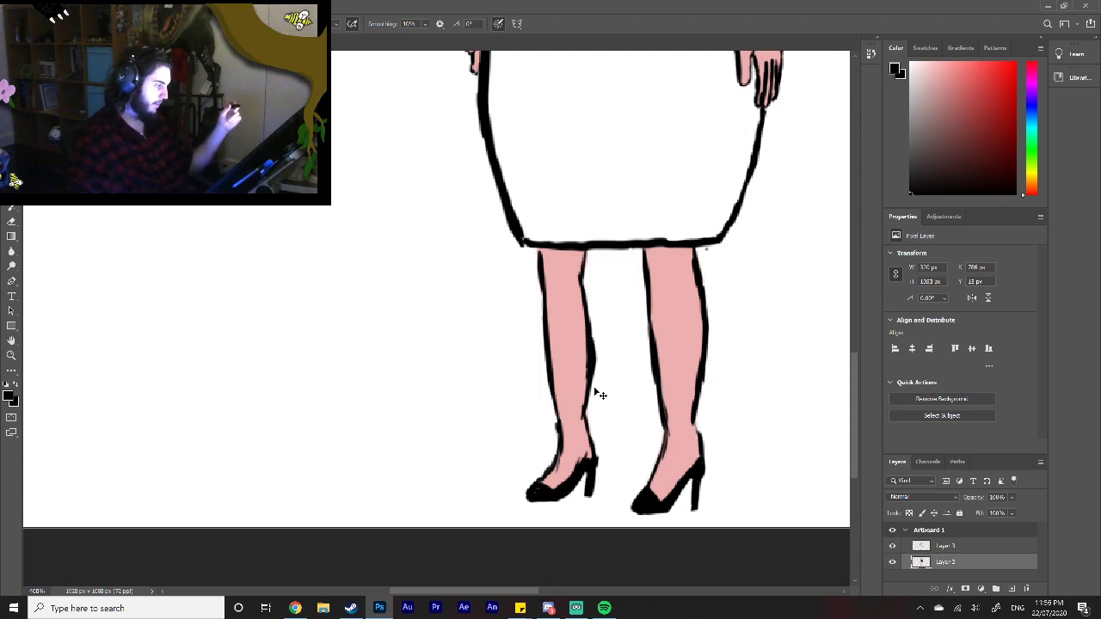
# Step: Clean up the calf and ankle outlines in black on the line art layer, Layer 3
pyautogui.hotkey('alt', ']')
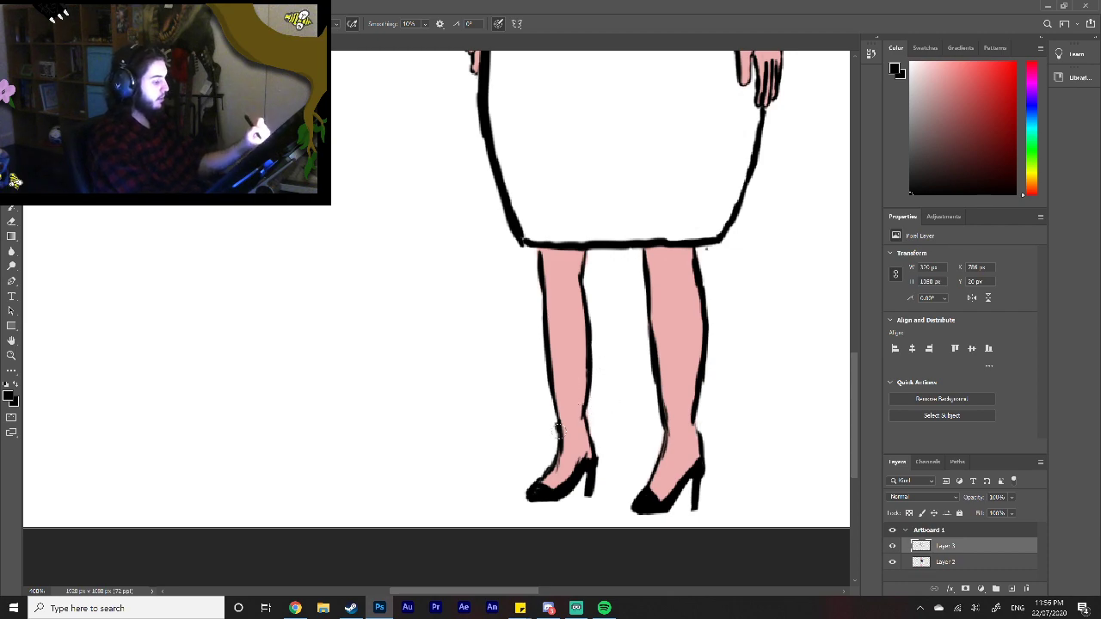
pyautogui.press(']')
pyautogui.press(']')
pyautogui.press(']')
pyautogui.press(']')
pyautogui.press(']')
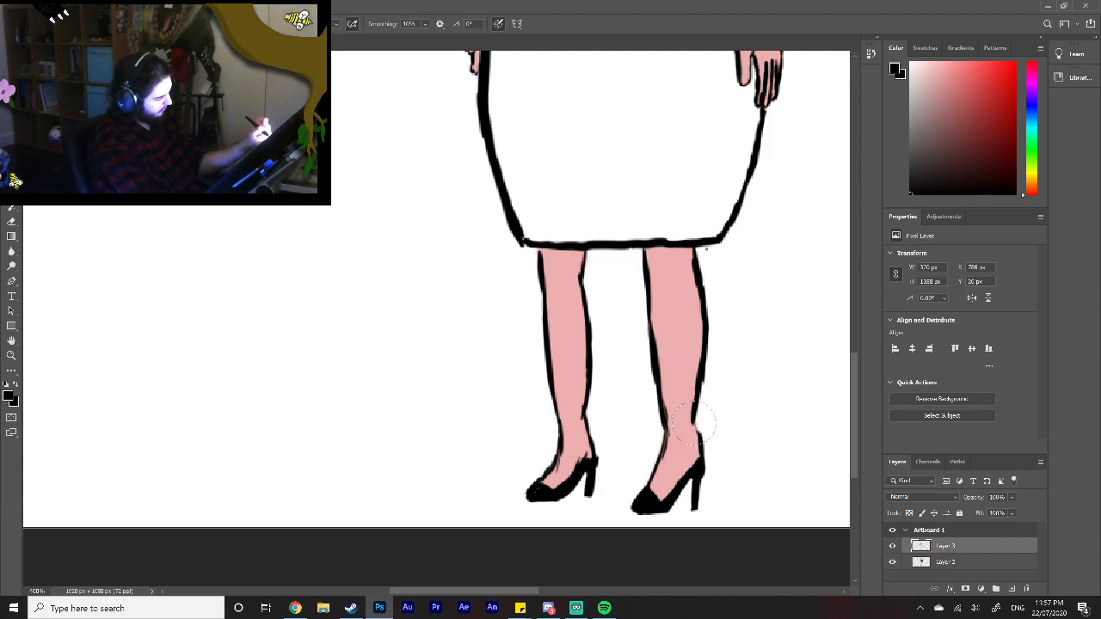
pyautogui.press('[')
pyautogui.press('[')
pyautogui.press('[')
pyautogui.press('[')
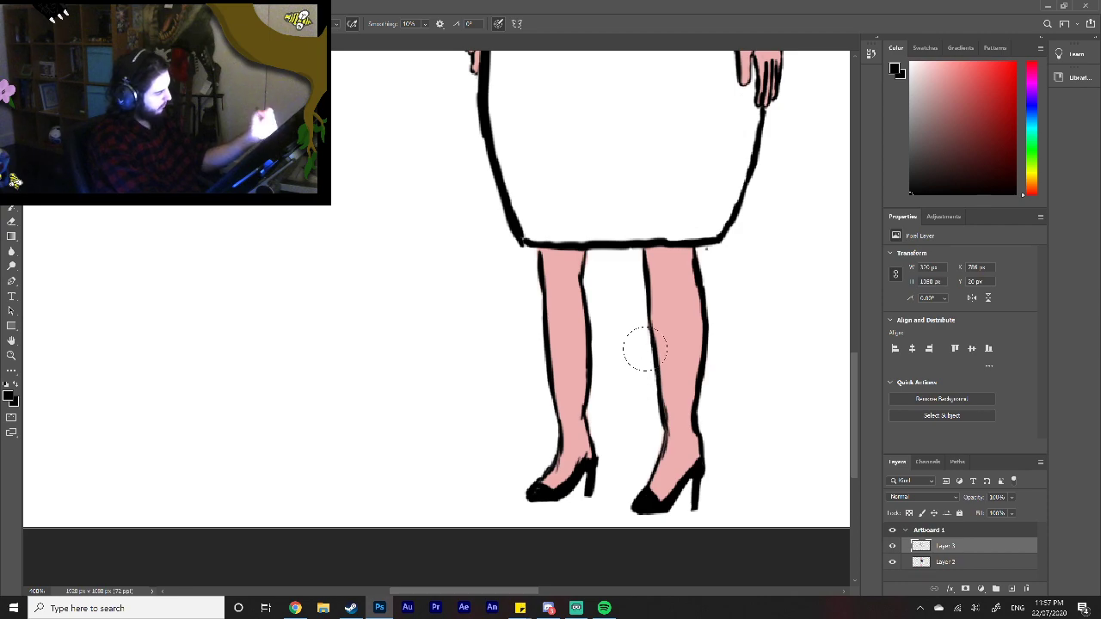
# Step: Discard a black patch painted on the line art layer and paint the skirt's waist and left side black on Layer 2
pyautogui.click(11, 355)
pyautogui.rightClick(602, 402)
pyautogui.click(620, 409)
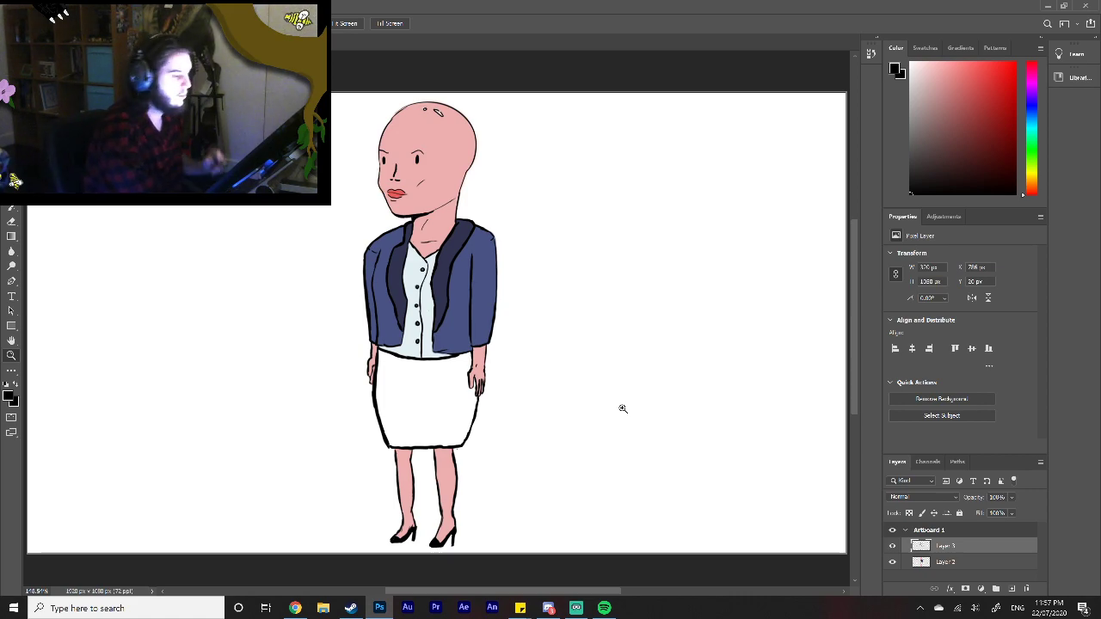
pyautogui.press('b')
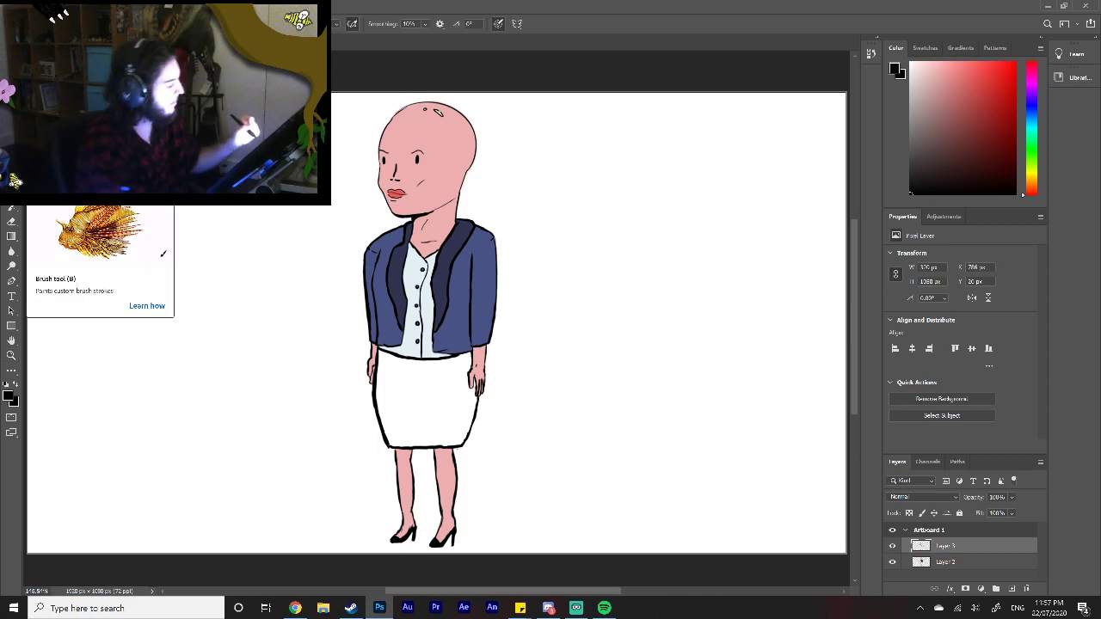
pyautogui.moveTo(417, 378)
pyautogui.mouseDown()
pyautogui.moveTo(434, 383)
pyautogui.moveTo(389, 411)
pyautogui.mouseUp()
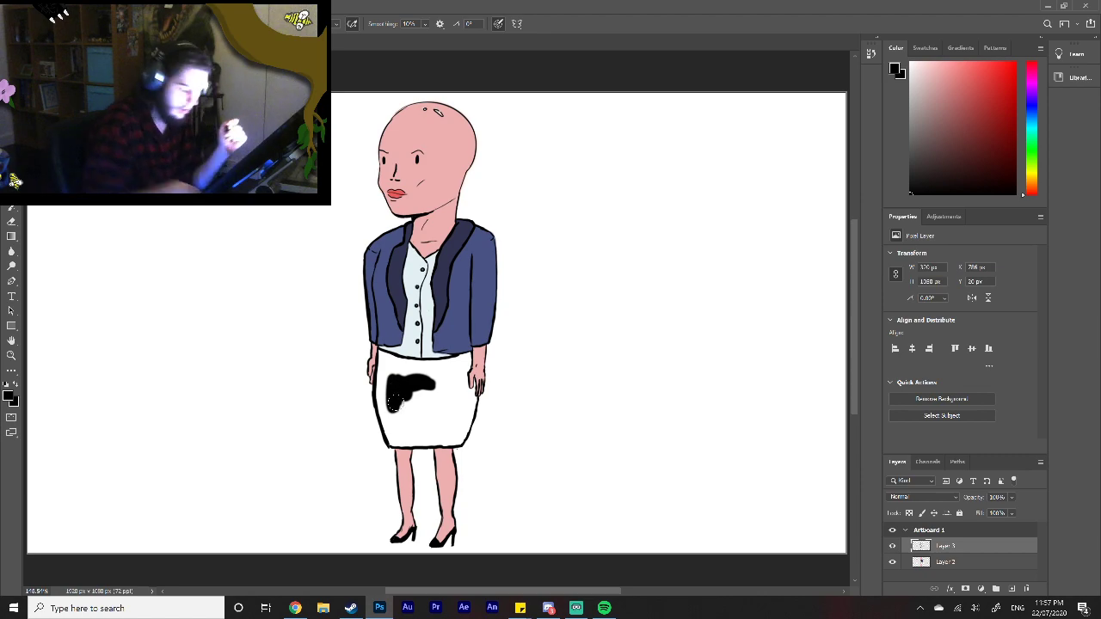
pyautogui.hotkey('ctrl', 'z')
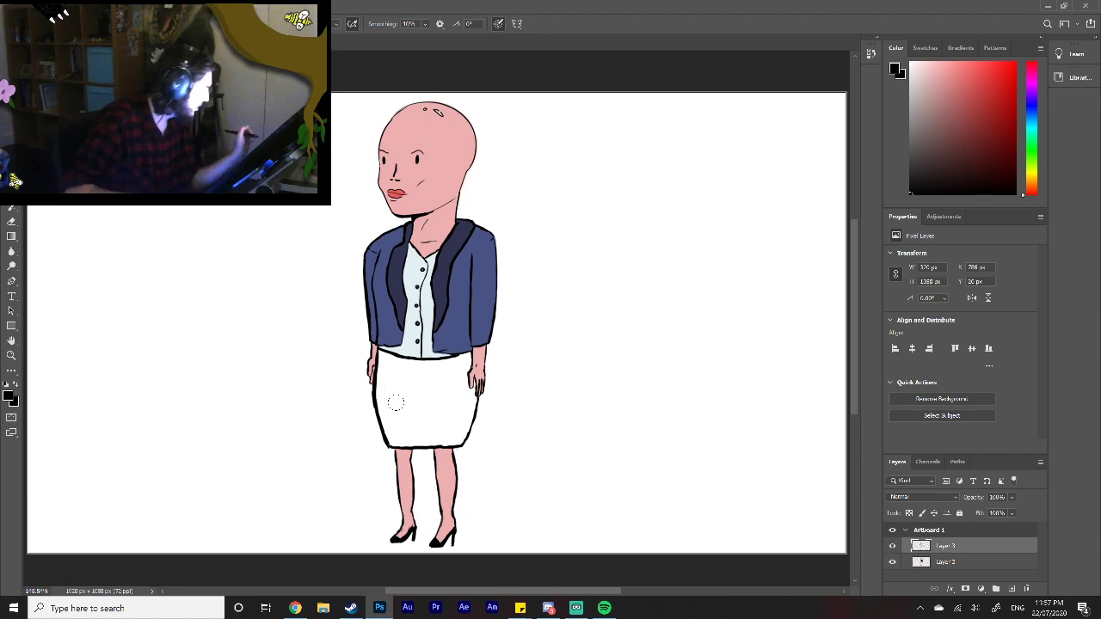
pyautogui.click(981, 575)
pyautogui.click(981, 568)
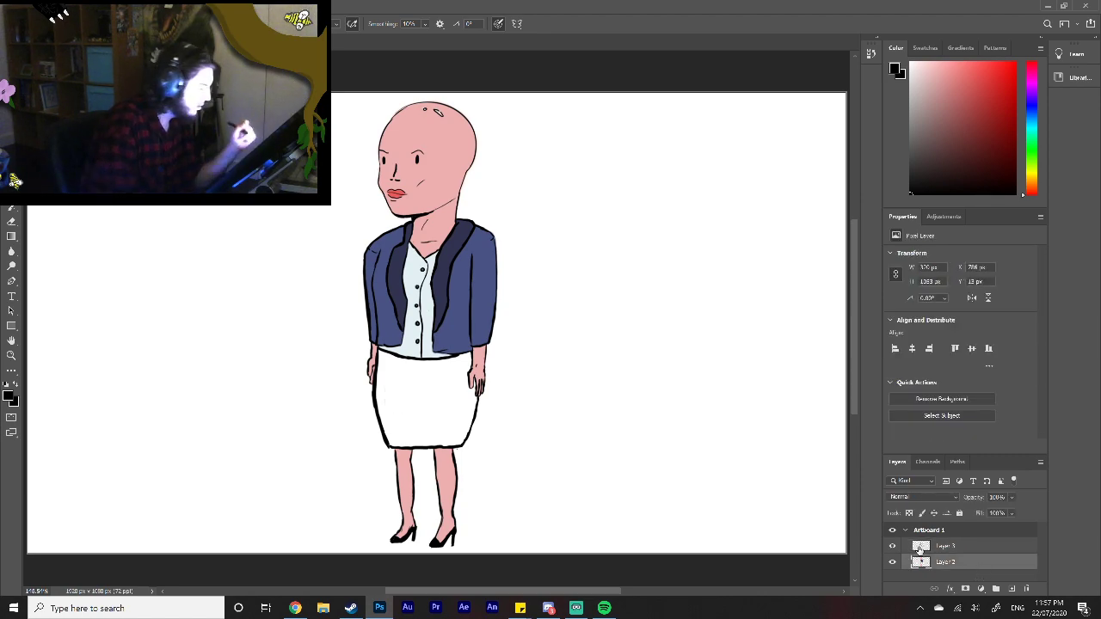
pyautogui.moveTo(395, 391)
pyautogui.mouseDown()
pyautogui.moveTo(391, 417)
pyautogui.moveTo(385, 402)
pyautogui.mouseUp()
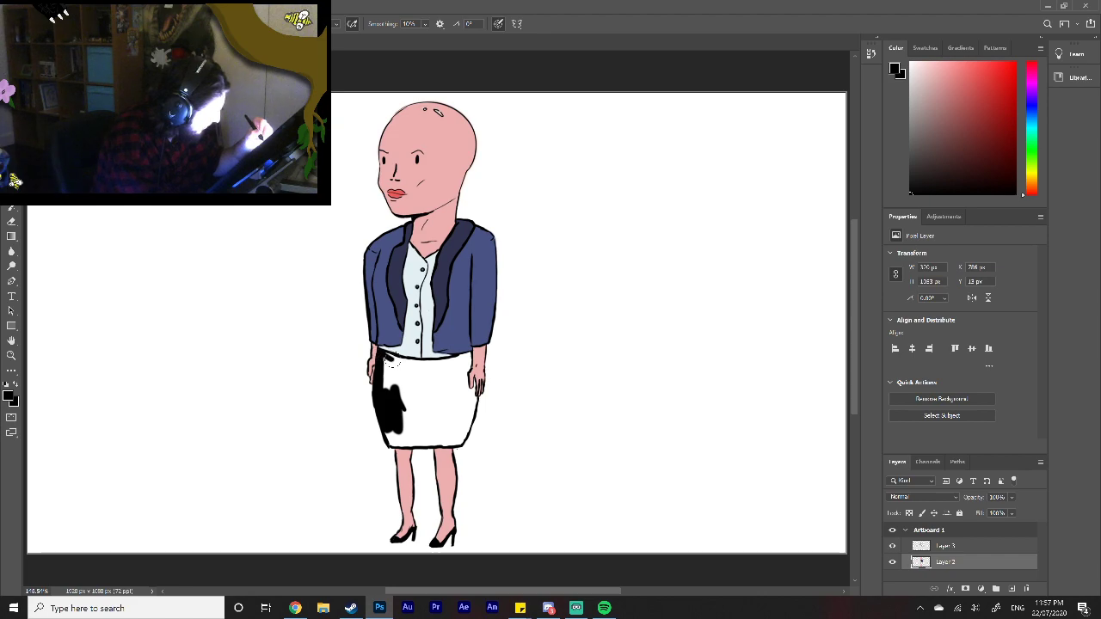
pyautogui.moveTo(422, 364); pyautogui.dragTo(462, 362)
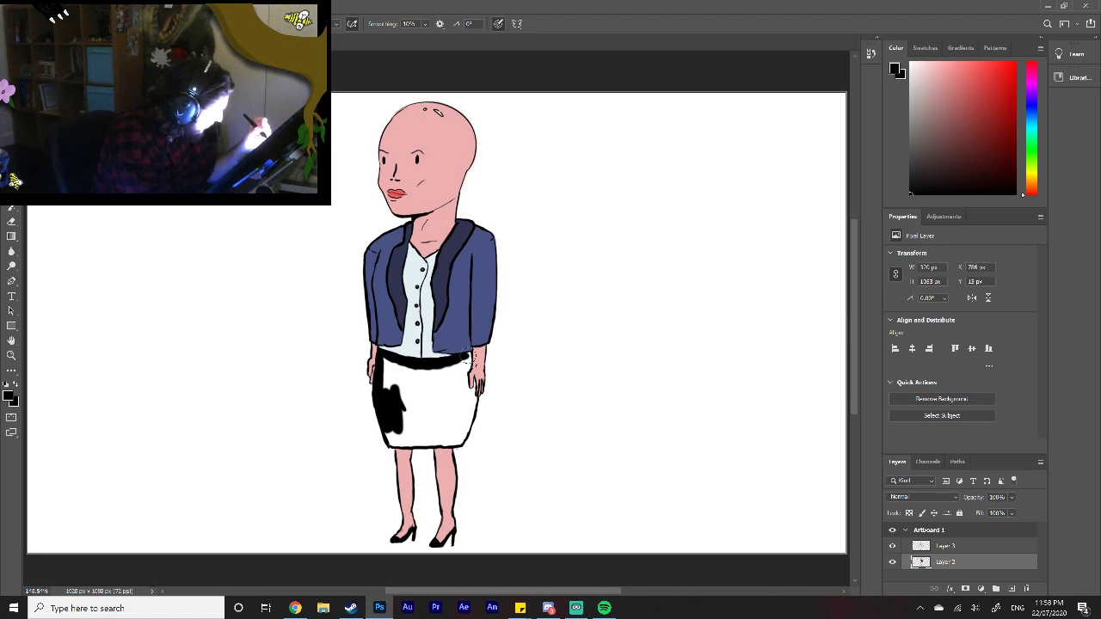
pyautogui.moveTo(464, 361); pyautogui.dragTo(471, 362)
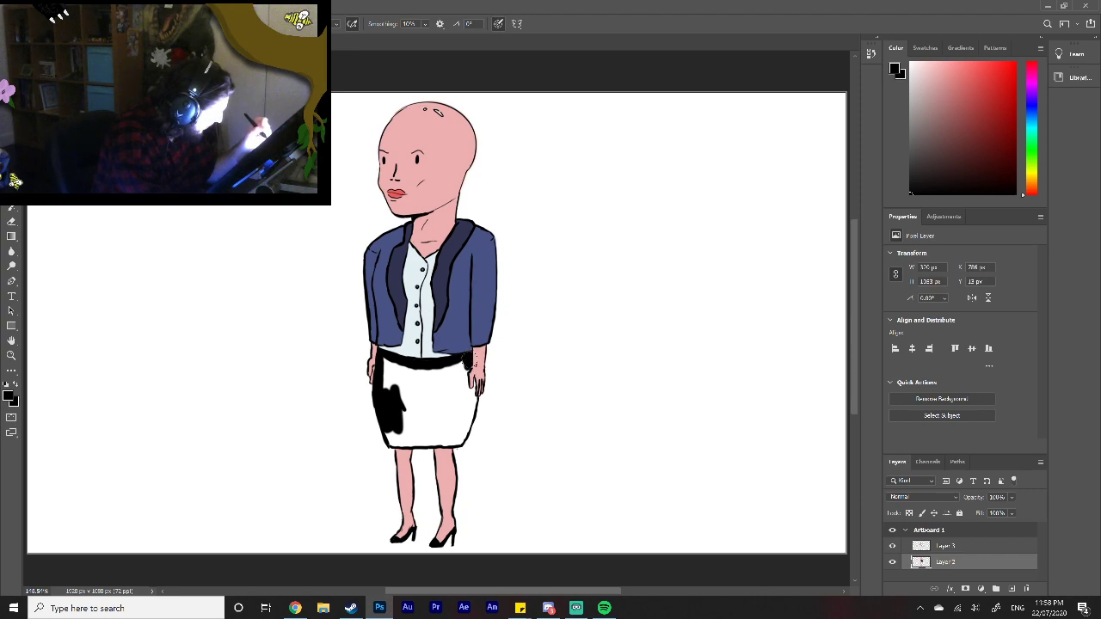
pyautogui.moveTo(463, 371)
pyautogui.mouseDown()
pyautogui.moveTo(417, 397)
pyautogui.moveTo(390, 369)
pyautogui.mouseUp()
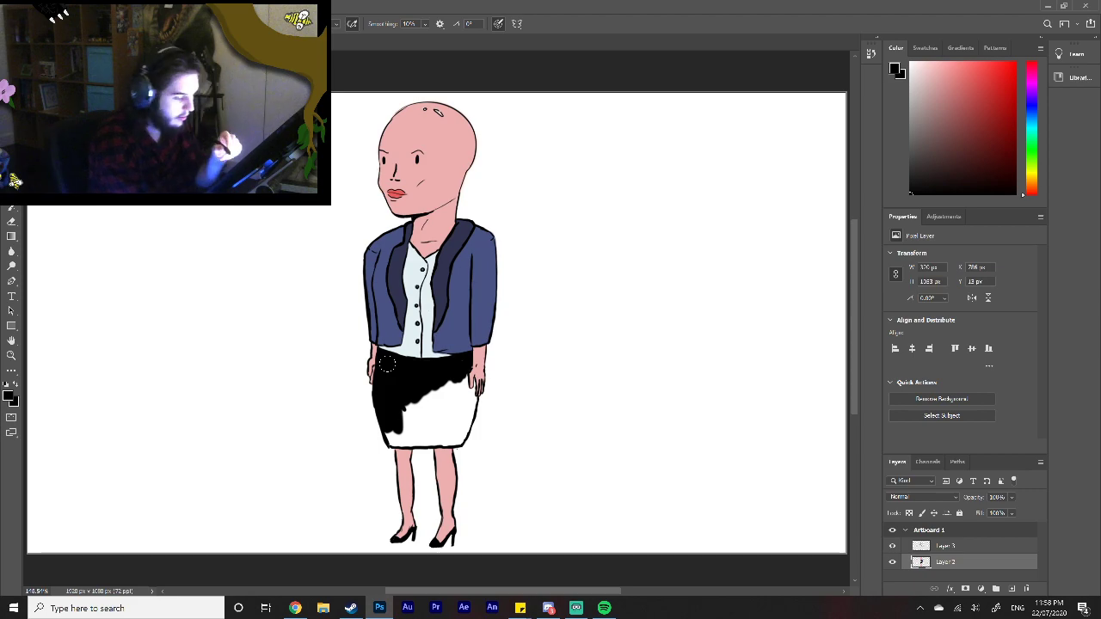
# Step: Fill the rest of the skirt with black down to the hem, working around the hand
pyautogui.press('z')
pyautogui.click(478, 400)
pyautogui.click(477, 400)
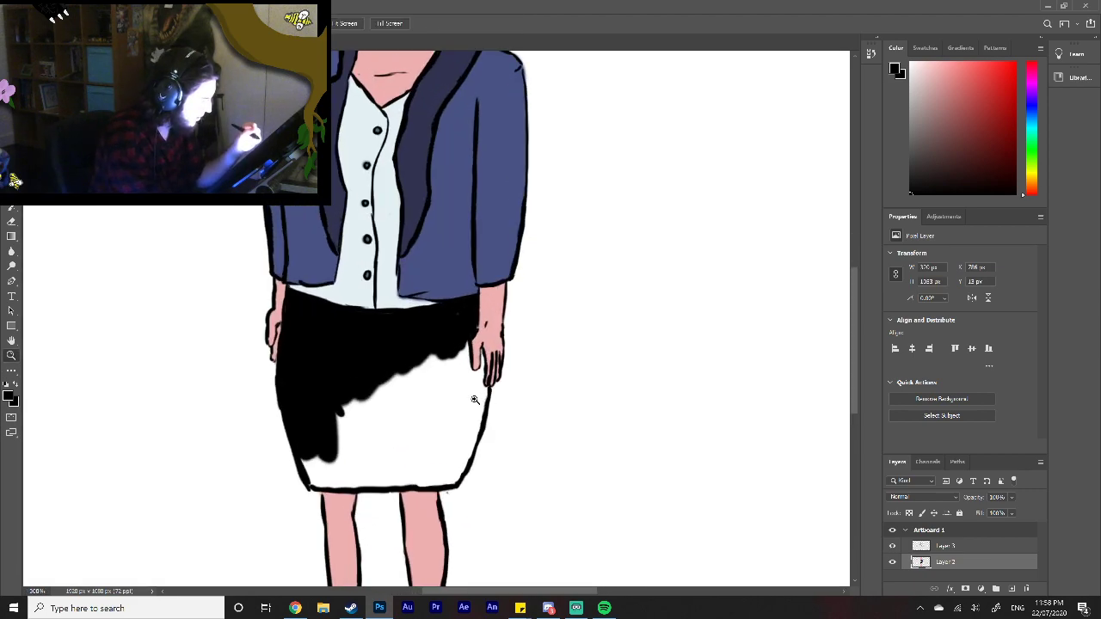
pyautogui.click(475, 397)
pyautogui.press('b')
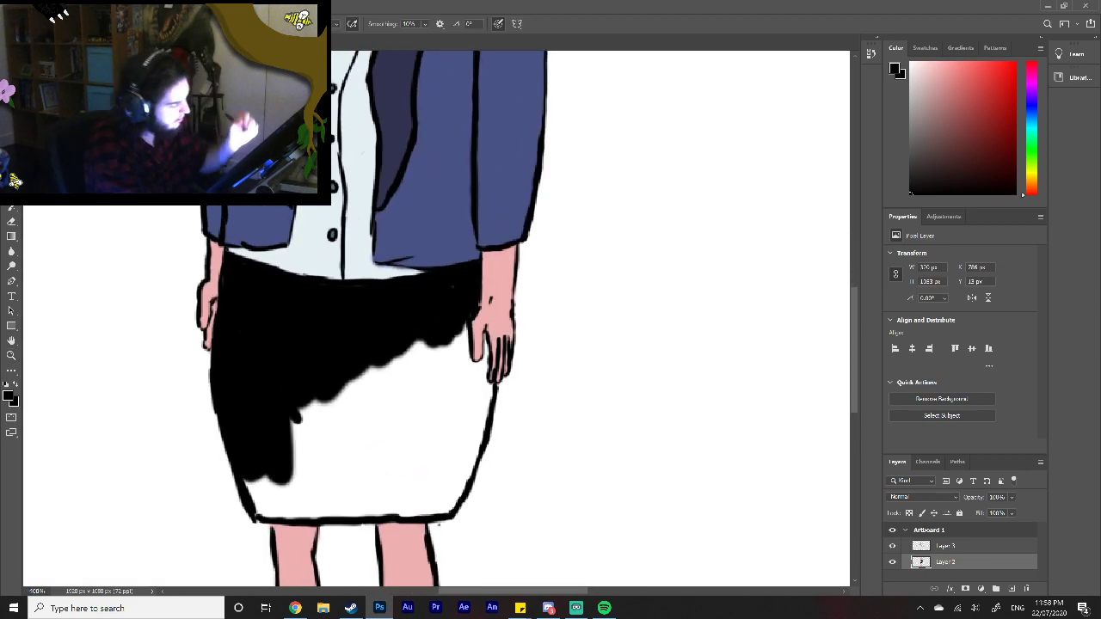
pyautogui.moveTo(262, 456)
pyautogui.mouseDown()
pyautogui.moveTo(254, 482)
pyautogui.moveTo(266, 507)
pyautogui.moveTo(440, 507)
pyautogui.moveTo(488, 382)
pyautogui.moveTo(503, 391)
pyautogui.moveTo(445, 498)
pyautogui.mouseUp()
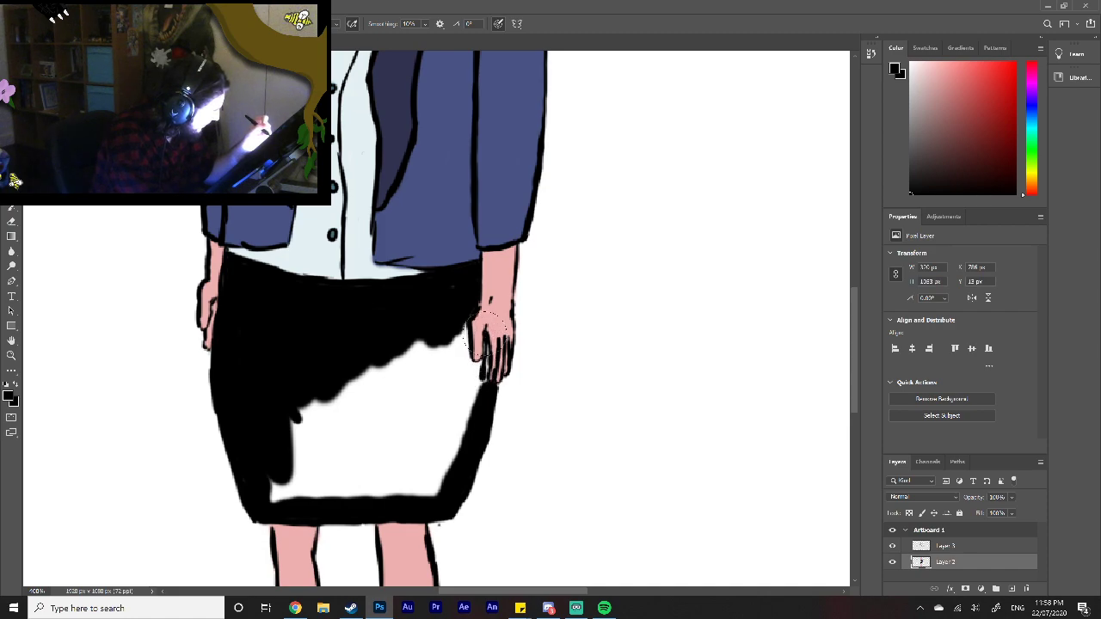
pyautogui.moveTo(476, 367)
pyautogui.mouseDown()
pyautogui.moveTo(465, 319)
pyautogui.moveTo(460, 358)
pyautogui.moveTo(461, 323)
pyautogui.moveTo(475, 299)
pyautogui.moveTo(422, 375)
pyautogui.moveTo(324, 442)
pyautogui.moveTo(290, 447)
pyautogui.moveTo(280, 492)
pyautogui.moveTo(311, 496)
pyautogui.moveTo(342, 446)
pyautogui.moveTo(381, 488)
pyautogui.moveTo(404, 481)
pyautogui.moveTo(408, 436)
pyautogui.moveTo(456, 366)
pyautogui.moveTo(471, 395)
pyautogui.moveTo(437, 490)
pyautogui.mouseUp()
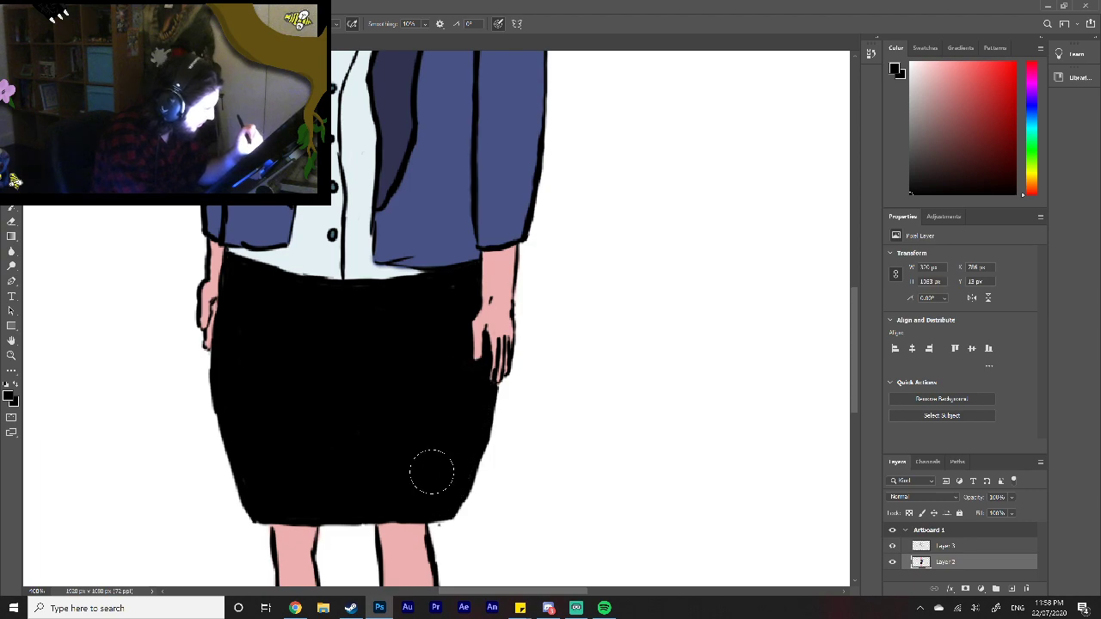
# Step: Compare the line art and colour layers over the whole figure by hiding and showing each in turn
pyautogui.press('z')
pyautogui.hotkey('ctrl', '-')
pyautogui.rightClick(380, 431)
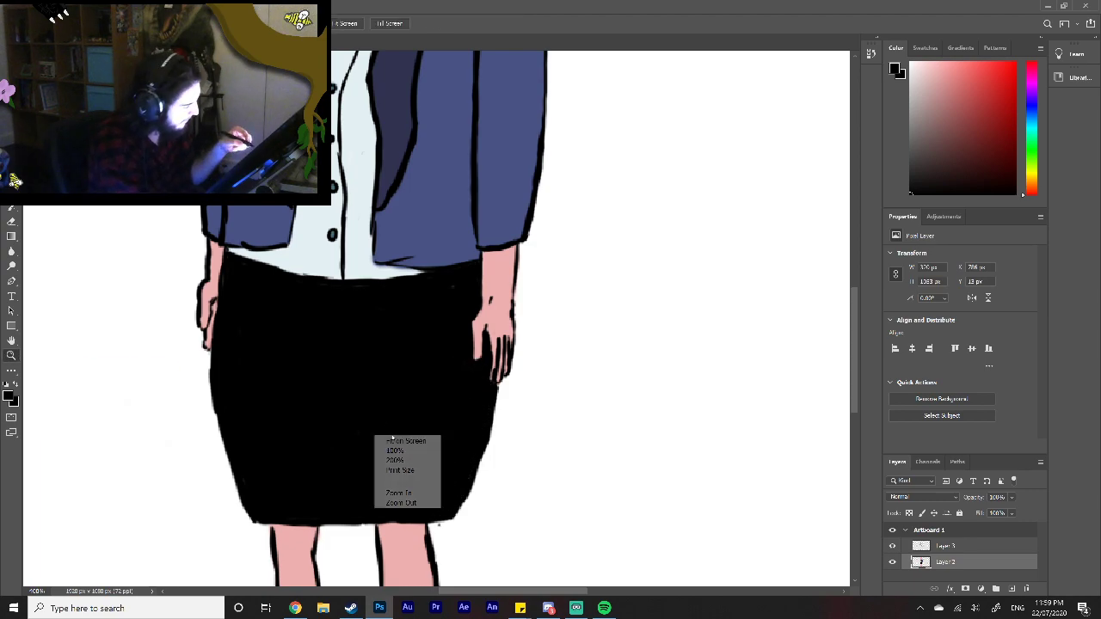
pyautogui.click(416, 439)
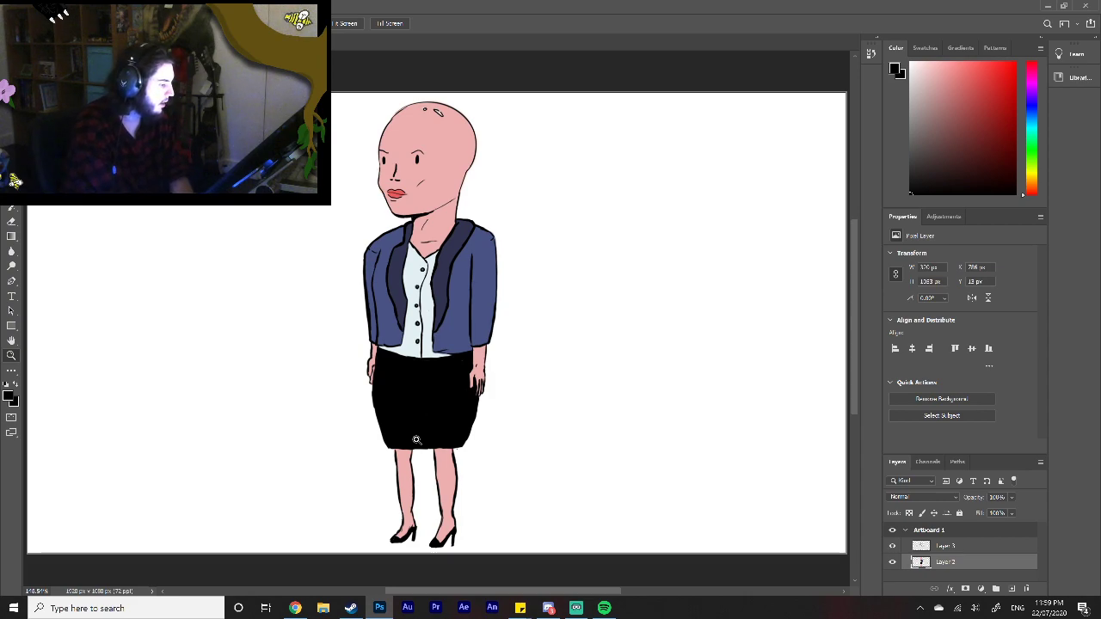
pyautogui.click(892, 547)
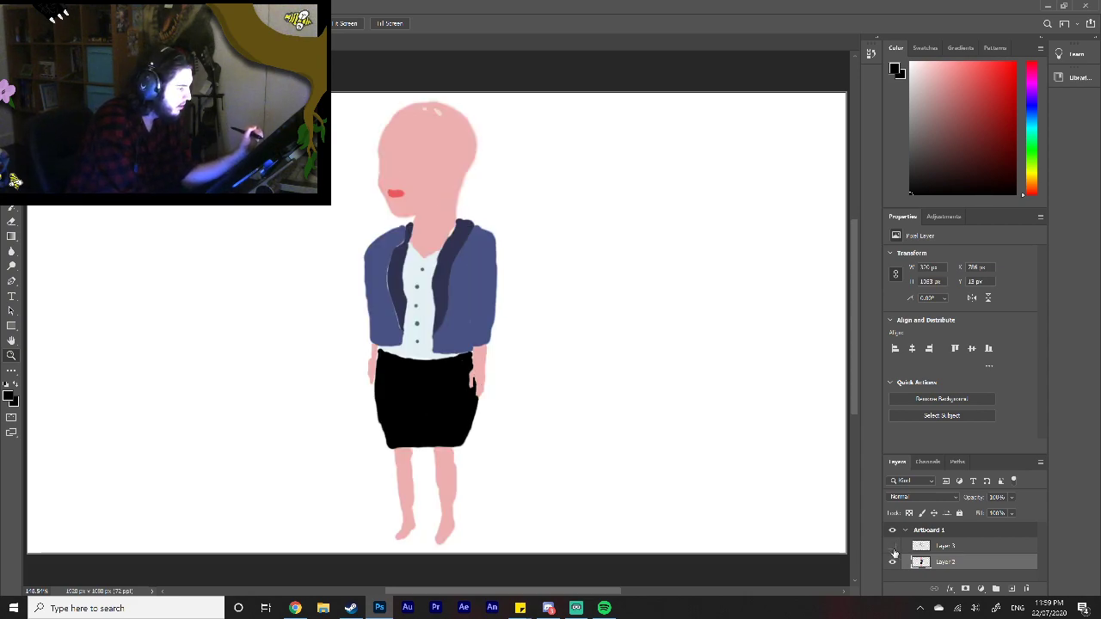
pyautogui.click(893, 547)
pyautogui.click(891, 563)
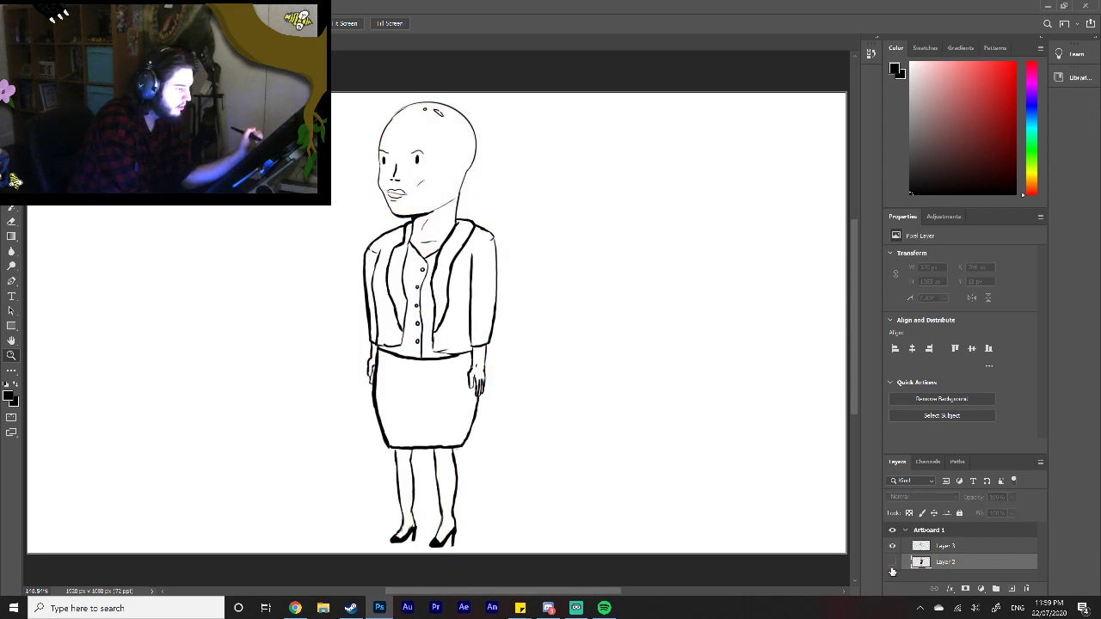
pyautogui.click(892, 562)
pyautogui.click(893, 547)
pyautogui.click(894, 547)
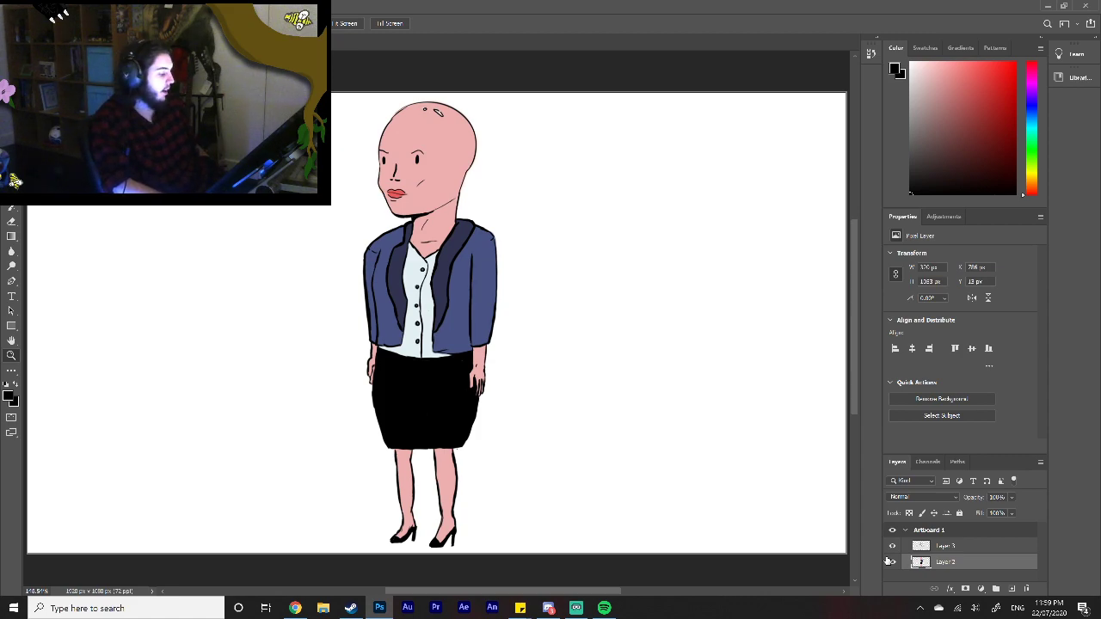
# Step: Create a new layer between the line art and colours and paint a black shadow down the right-hand sleeve's inner edge
pyautogui.click(1011, 591)
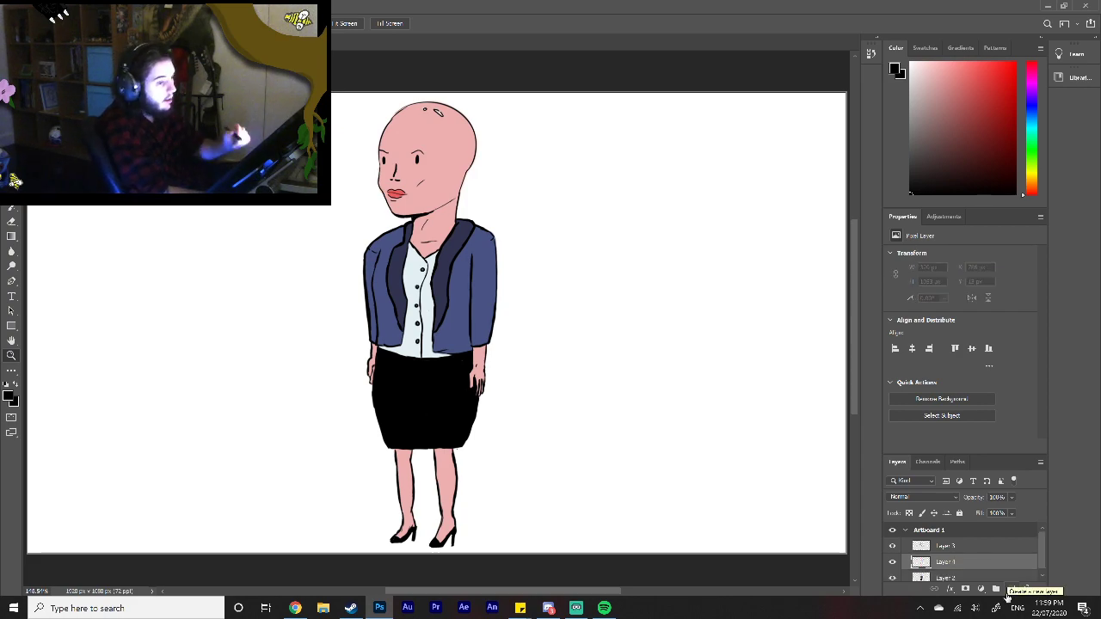
pyautogui.click(11, 147)
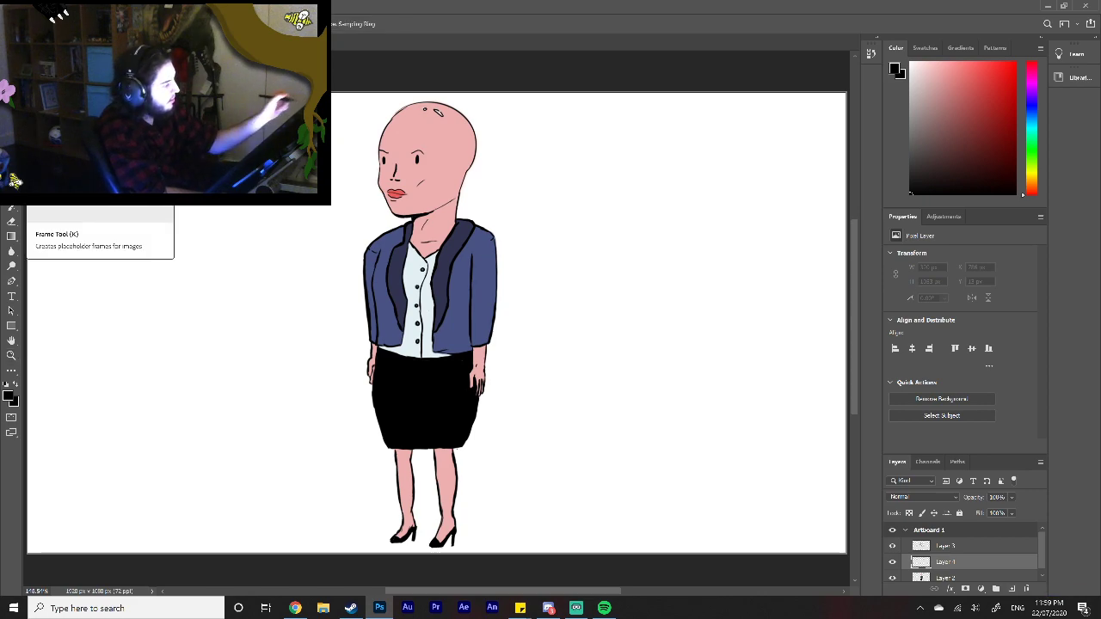
pyautogui.click(11, 162)
pyautogui.click(11, 177)
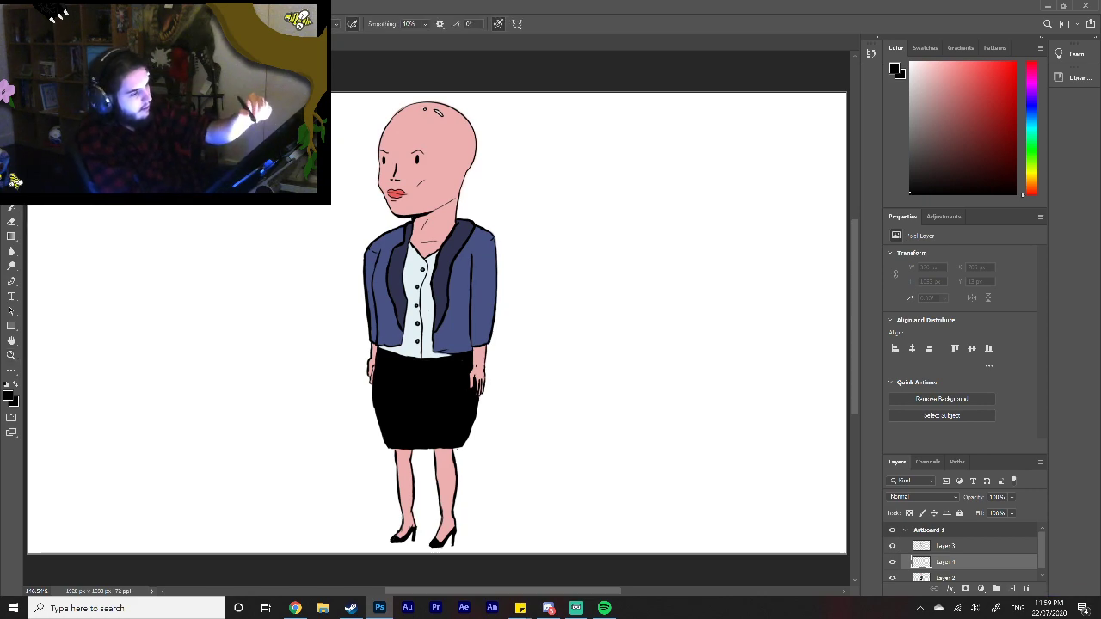
pyautogui.moveTo(469, 254); pyautogui.dragTo(470, 338)
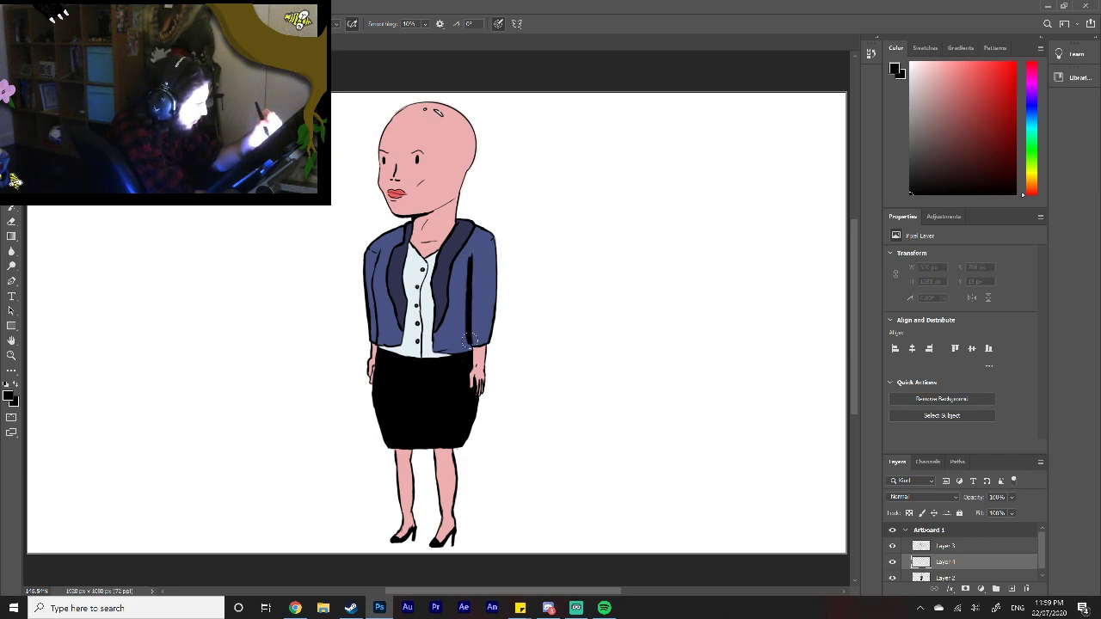
pyautogui.moveTo(469, 265); pyautogui.dragTo(469, 257)
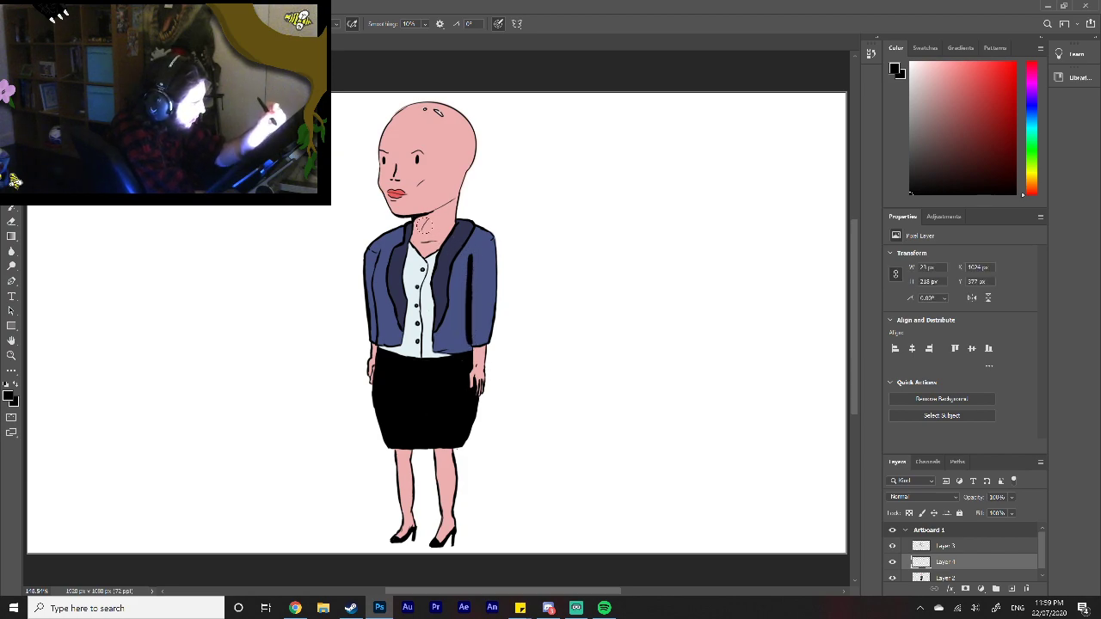
# Step: Paint black shadows under the chin, around the eyes and nose, along the left-hand sleeve, below the skirt hem and under the cuff
pyautogui.moveTo(415, 218)
pyautogui.mouseDown()
pyautogui.moveTo(430, 214)
pyautogui.moveTo(419, 219)
pyautogui.mouseUp()
pyautogui.moveTo(400, 160)
pyautogui.mouseDown()
pyautogui.moveTo(397, 174)
pyautogui.moveTo(416, 158)
pyautogui.moveTo(387, 154)
pyautogui.mouseUp()
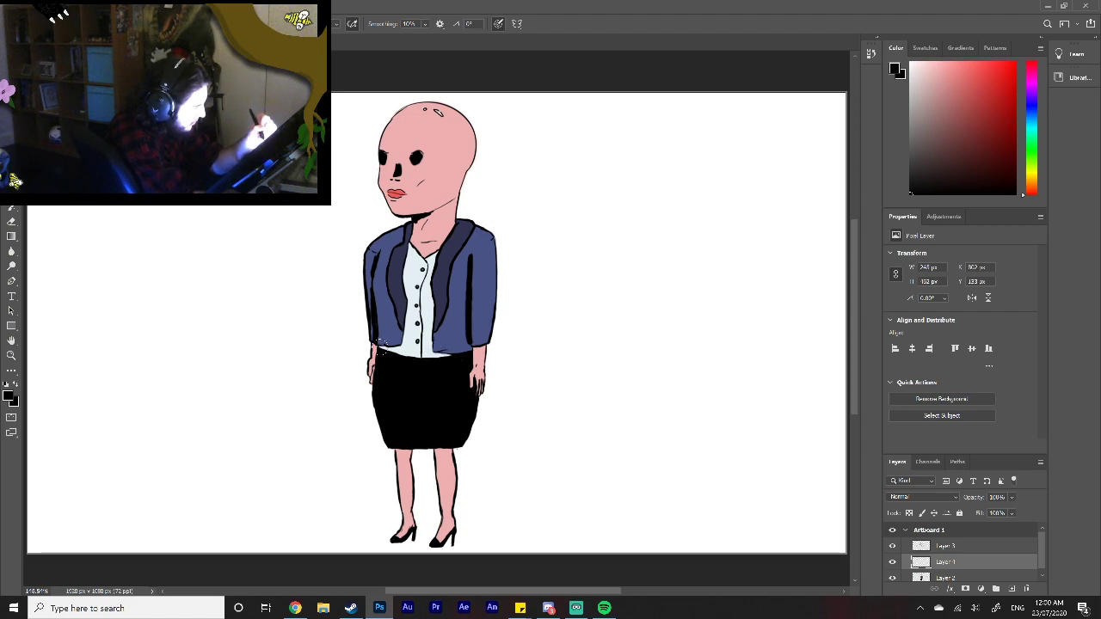
pyautogui.moveTo(398, 451); pyautogui.dragTo(449, 449)
pyautogui.moveTo(476, 347); pyautogui.dragTo(486, 347)
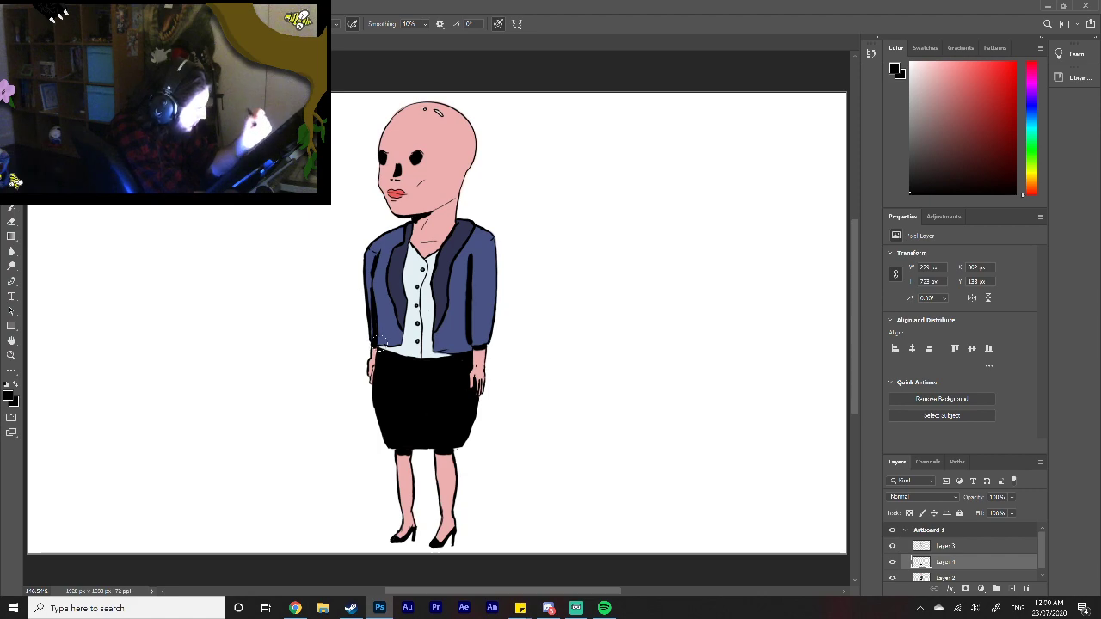
# Step: Lower the opacity of the full-body character's black shadow layer to about 23%
pyautogui.click(1010, 498)
pyautogui.moveTo(1011, 515); pyautogui.dragTo(998, 512)
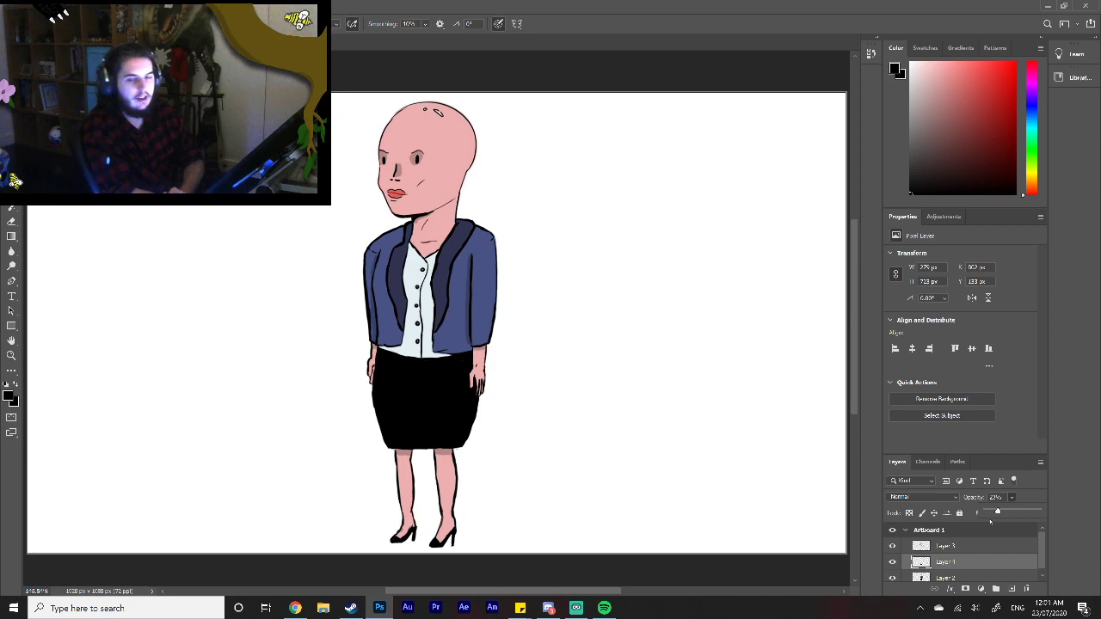
pyautogui.rightClick(993, 567)
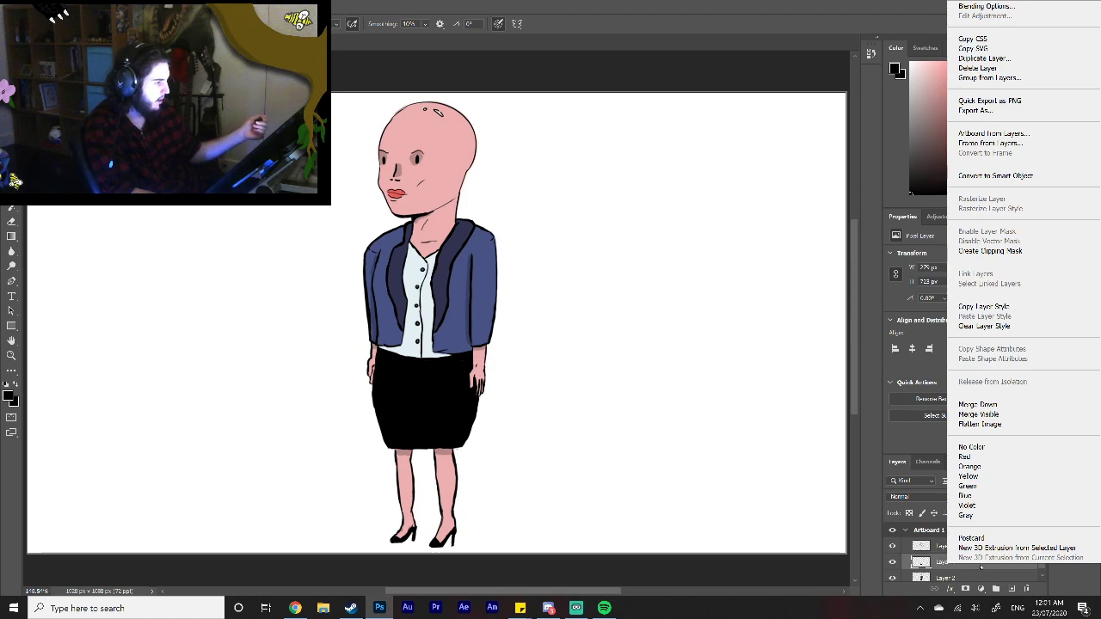
pyautogui.click(973, 572)
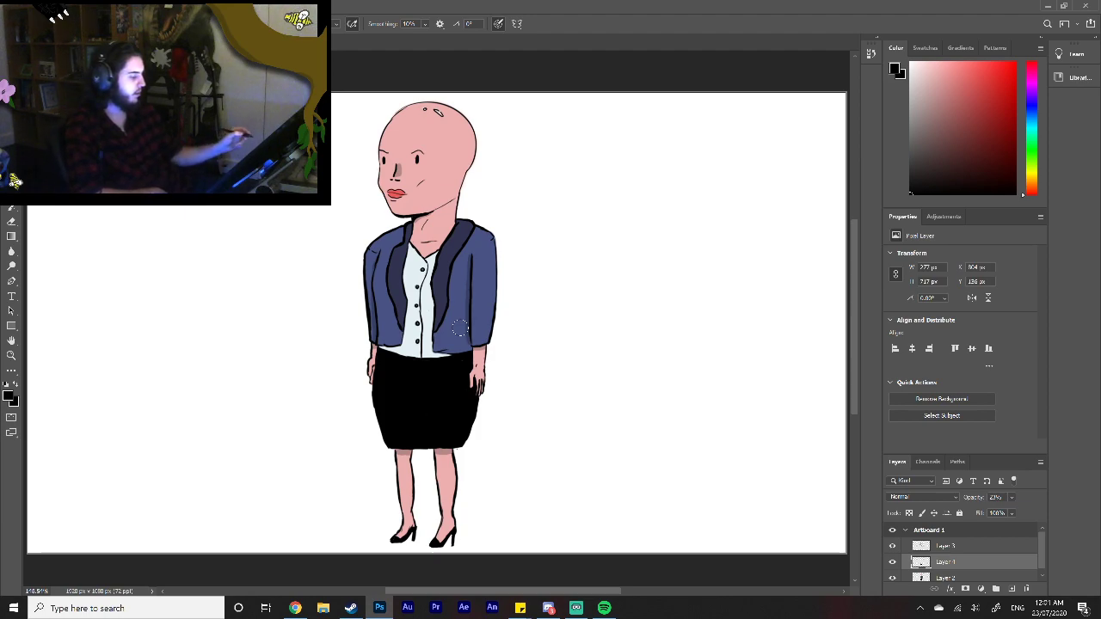
# Step: Hide the shadow and colour layers and copy the line art's head and torso, down to the hands, using a rectangular selection
pyautogui.click(893, 561)
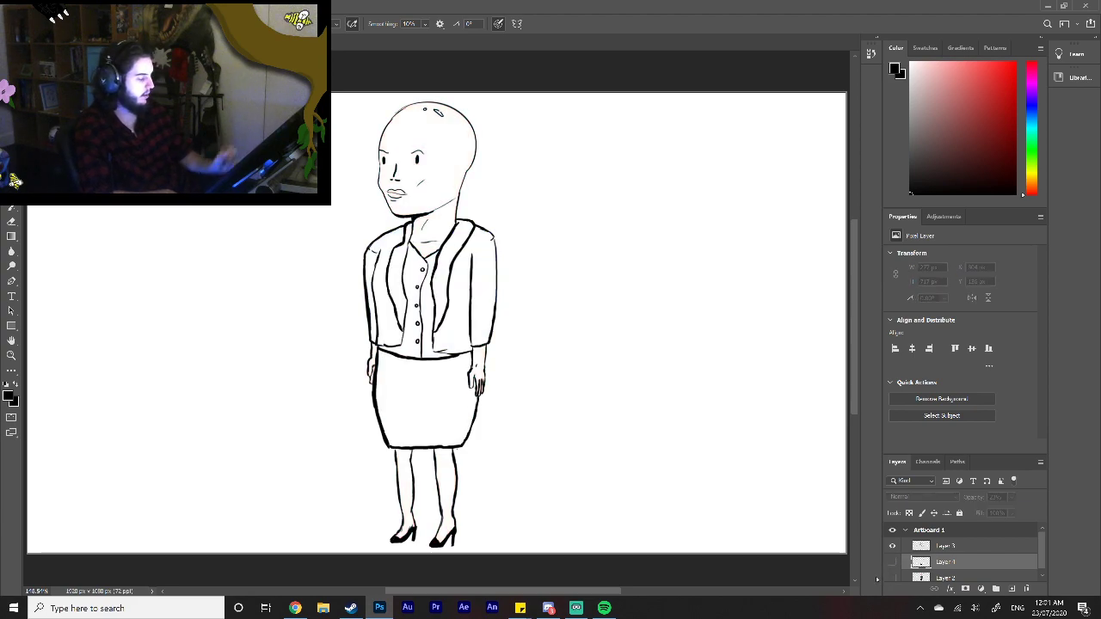
pyautogui.click(969, 549)
pyautogui.press('m')
pyautogui.moveTo(209, 104); pyautogui.dragTo(656, 558)
pyautogui.moveTo(177, 101); pyautogui.dragTo(644, 363)
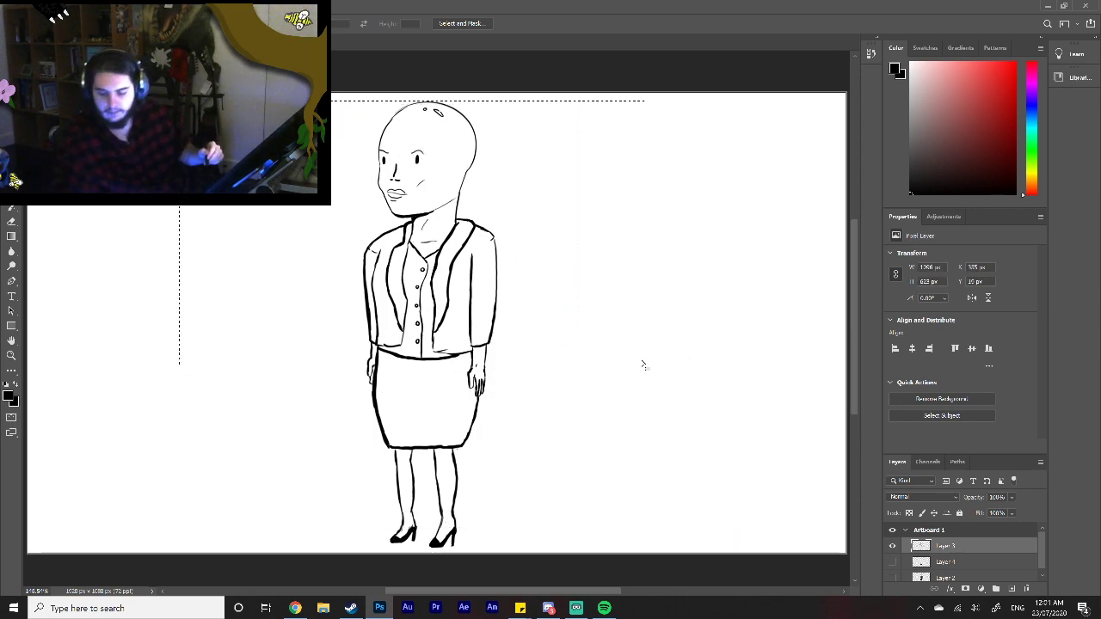
pyautogui.hotkey('ctrl', 'x')
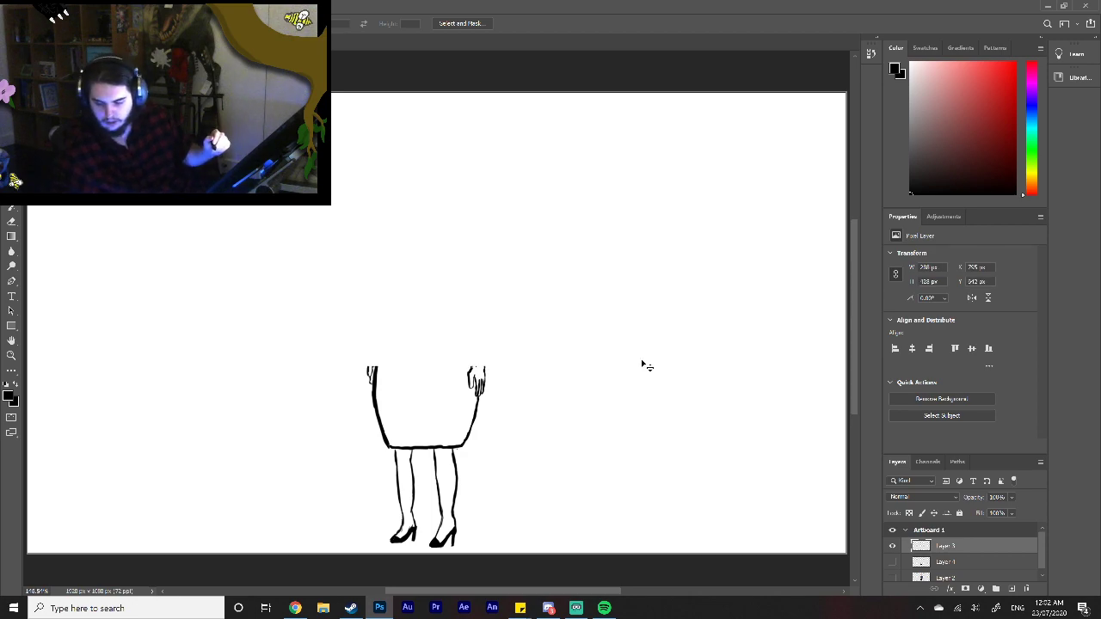
pyautogui.hotkey('ctrl', 'z')
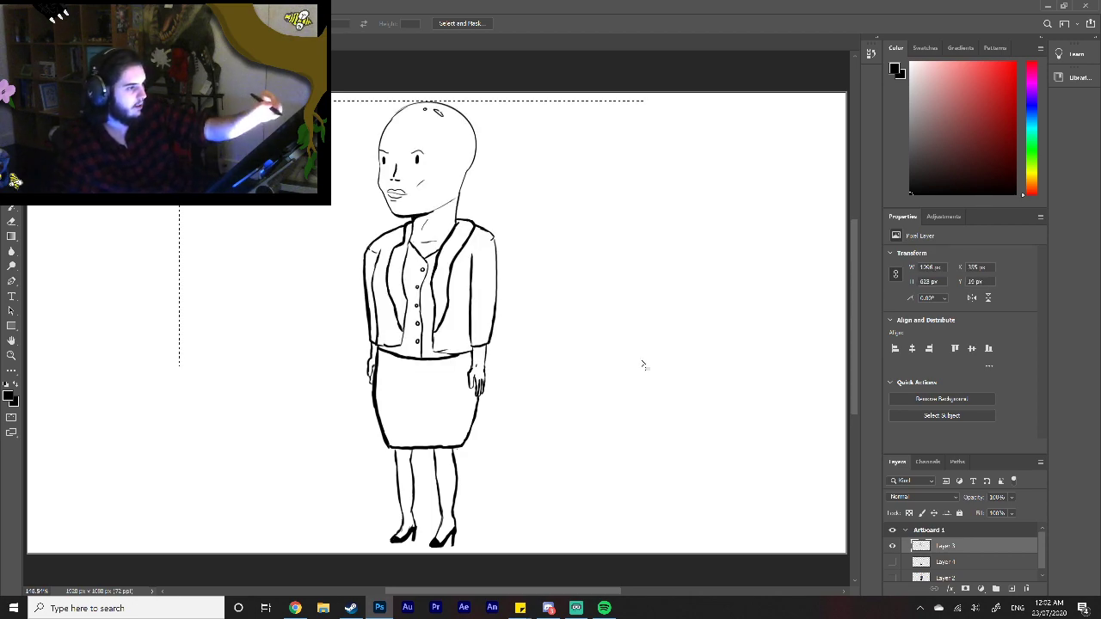
# Step: Paste the upper-body line art into the storyboard document, shrink it, turn it upright and flip it horizontally
pyautogui.click(258, 42)
pyautogui.hotkey('ctrl', 'v')
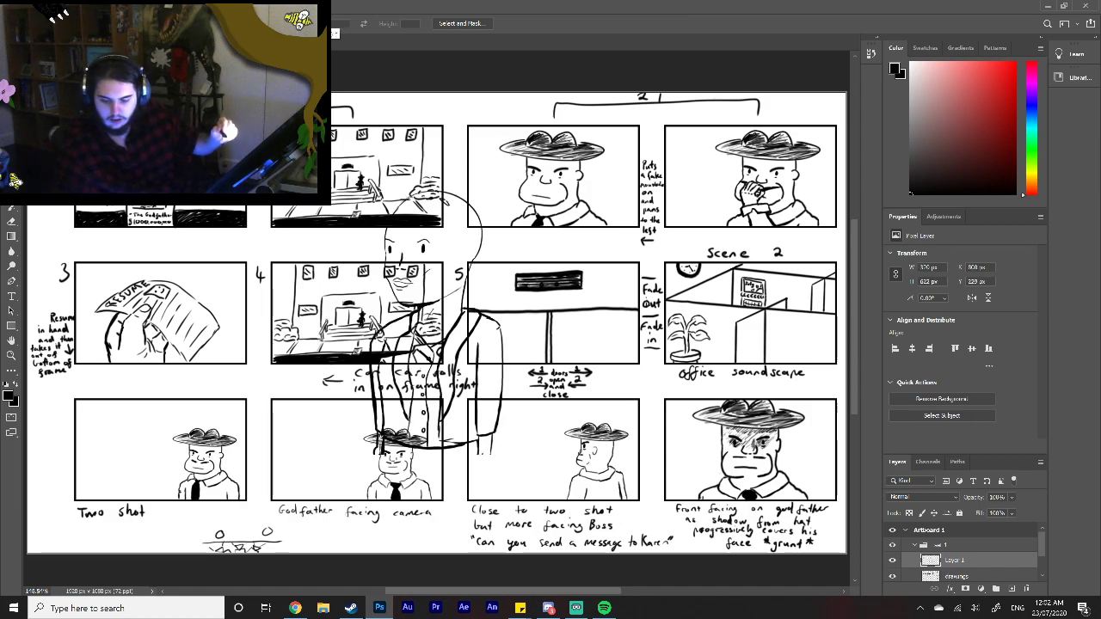
pyautogui.hotkey('ctrl', 't')
pyautogui.moveTo(503, 323); pyautogui.dragTo(265, 329)
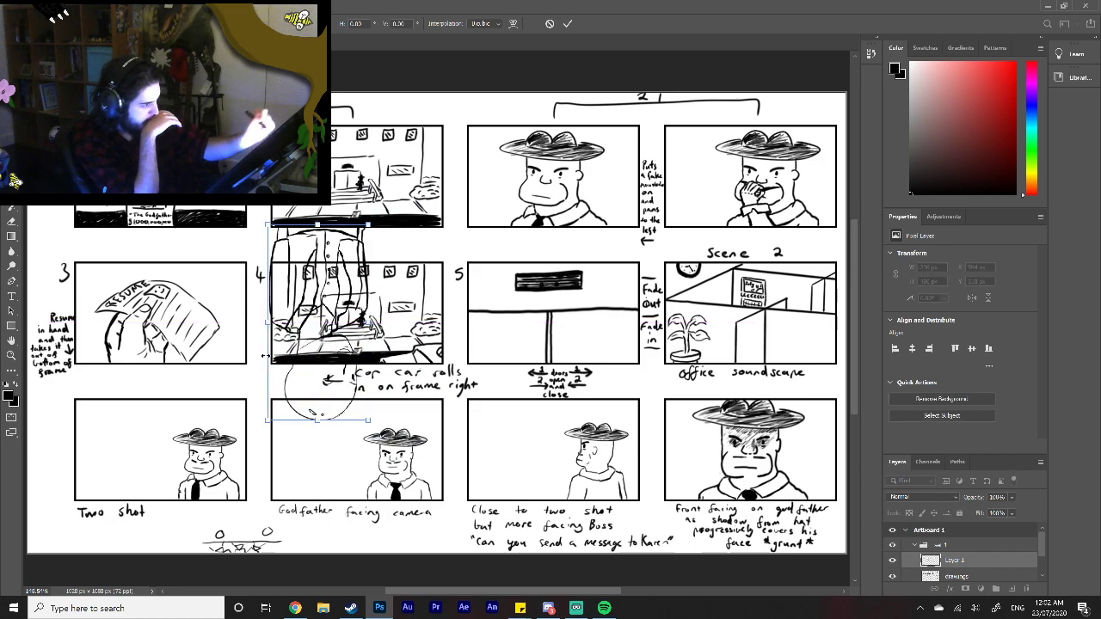
pyautogui.moveTo(318, 223); pyautogui.dragTo(318, 551)
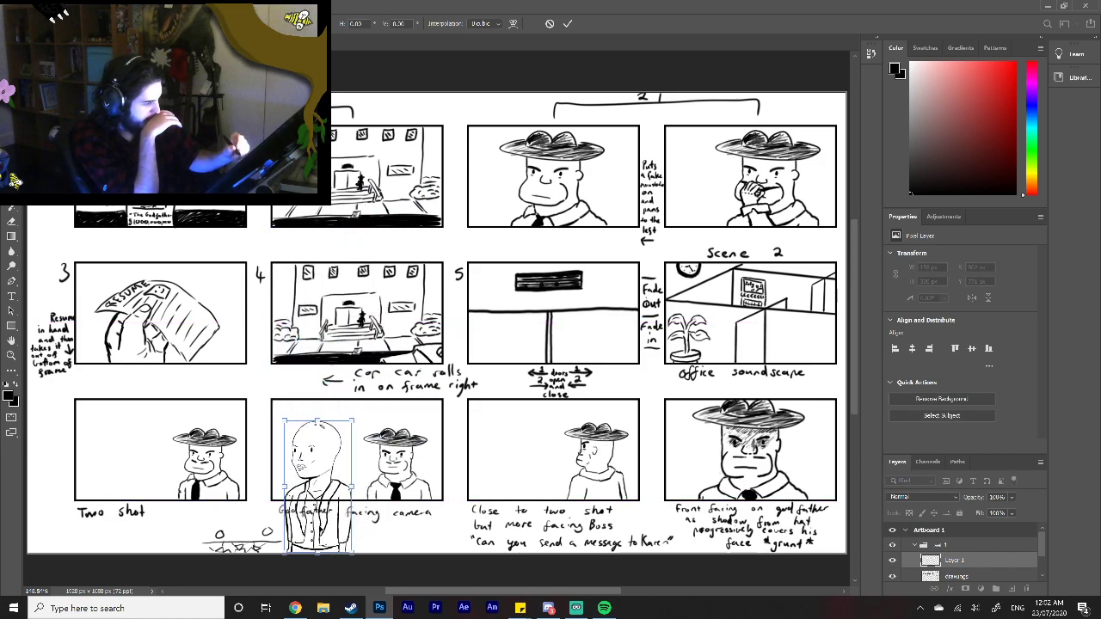
pyautogui.rightClick(320, 497)
pyautogui.click(366, 482)
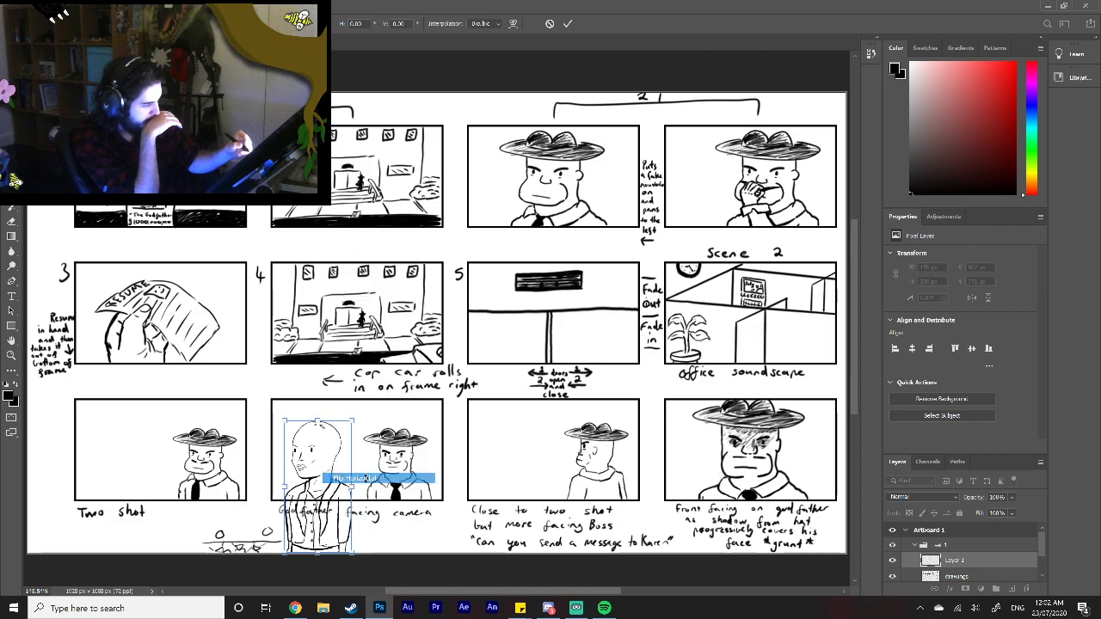
# Step: Move the woman into the "Two shot" frame and scale her to about 93 by 180 px, facing the man in the hat
pyautogui.moveTo(325, 486); pyautogui.dragTo(135, 448)
pyautogui.moveTo(162, 381); pyautogui.dragTo(106, 466)
pyautogui.moveTo(114, 464)
pyautogui.mouseDown()
pyautogui.moveTo(111, 455)
pyautogui.moveTo(117, 478)
pyautogui.mouseUp()
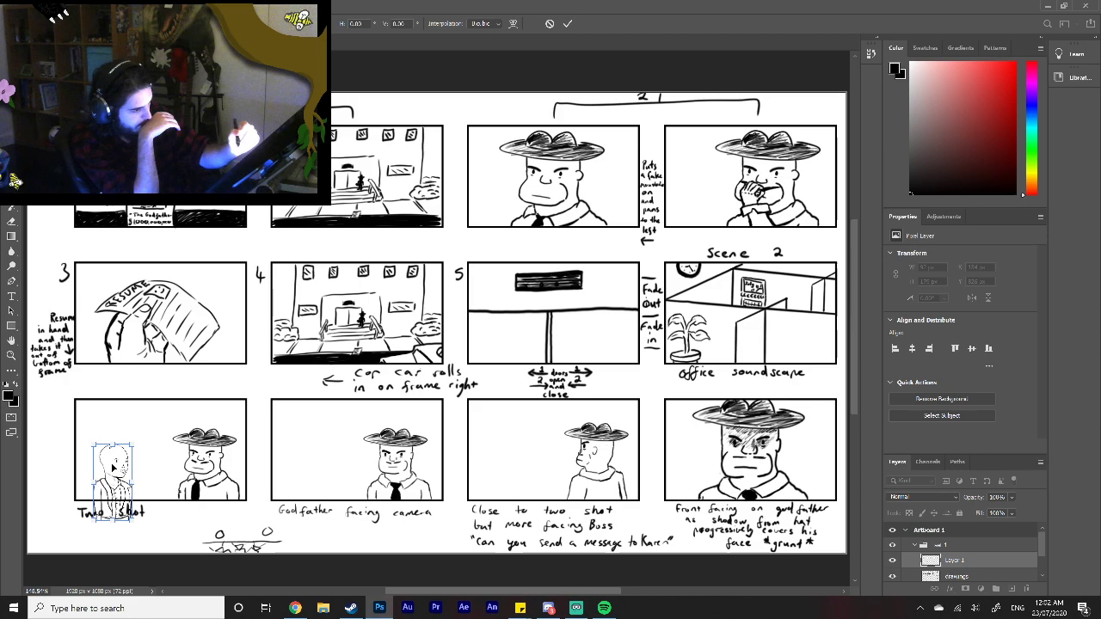
pyautogui.press('Return')
# Step: Erase the part of the woman's torso that hangs below the "Two shot" frame over its caption
pyautogui.press('z')
pyautogui.click(122, 480)
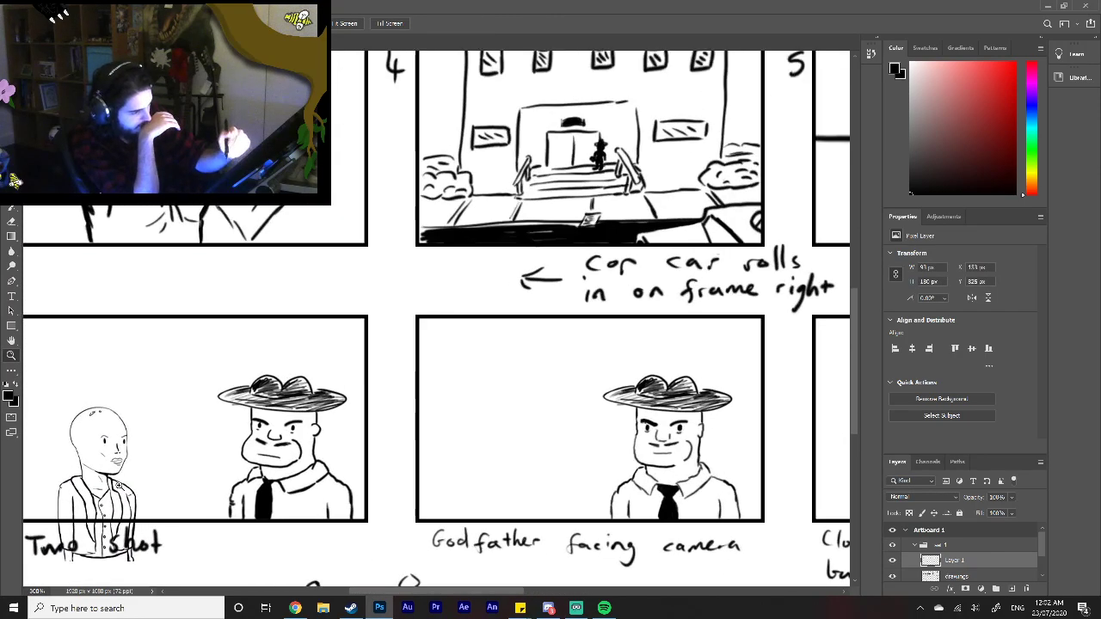
pyautogui.moveTo(417, 592); pyautogui.dragTo(379, 592)
pyautogui.moveTo(379, 600)
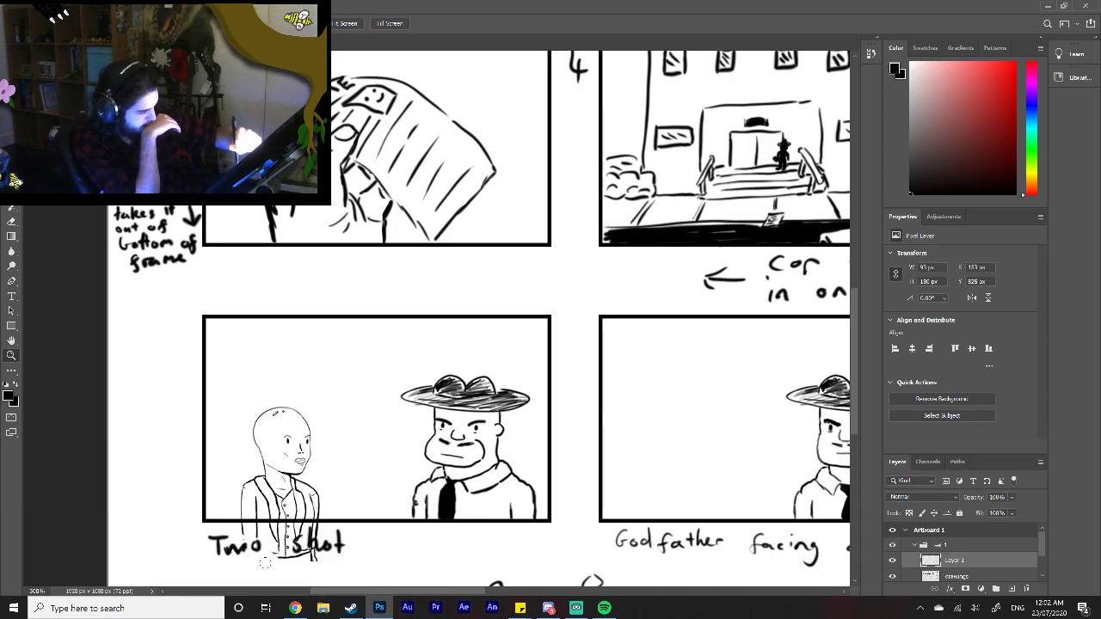
pyautogui.moveTo(307, 559)
pyautogui.mouseDown()
pyautogui.moveTo(333, 562)
pyautogui.moveTo(227, 529)
pyautogui.moveTo(260, 544)
pyautogui.moveTo(270, 525)
pyautogui.moveTo(283, 528)
pyautogui.moveTo(277, 535)
pyautogui.moveTo(325, 526)
pyautogui.mouseUp()
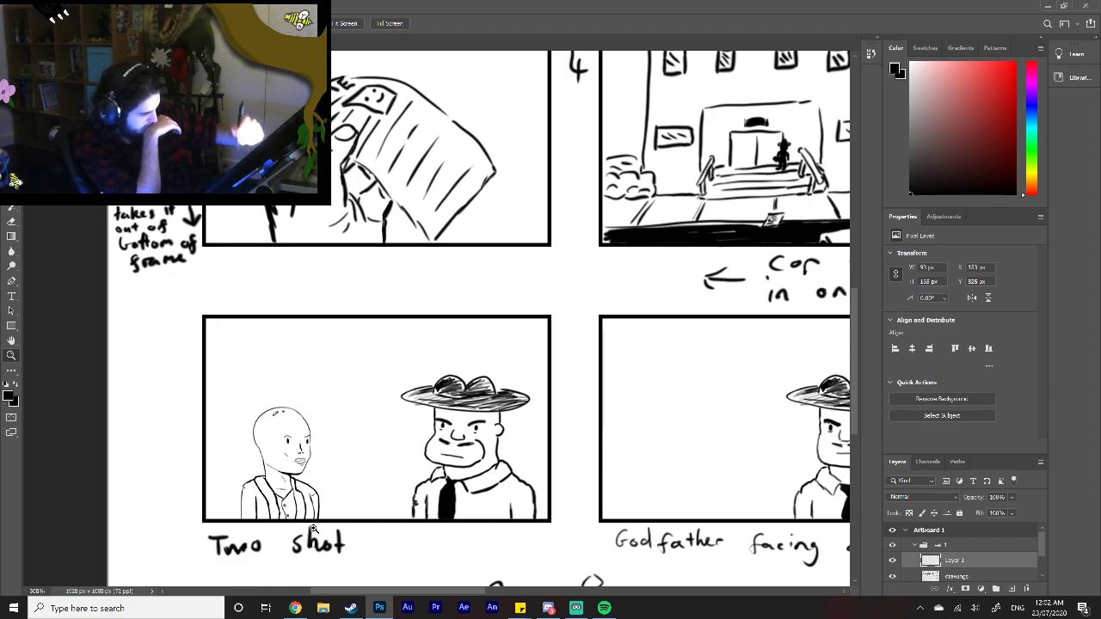
# Step: Nudge the woman sideways in the "Two shot" frame until she sits slightly closer to the man in the hat
pyautogui.press('v')
pyautogui.press('Left')
pyautogui.press('Left')
pyautogui.press('Left')
pyautogui.press('Left')
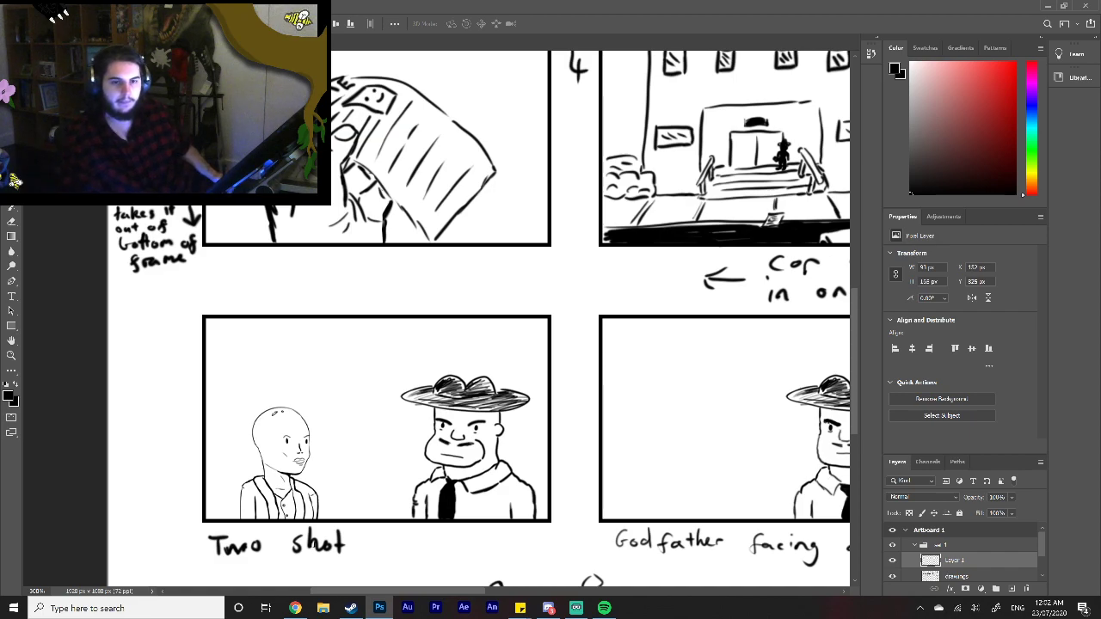
pyautogui.press('Left')
pyautogui.press('Left')
pyautogui.press('Left')
pyautogui.press('Left')
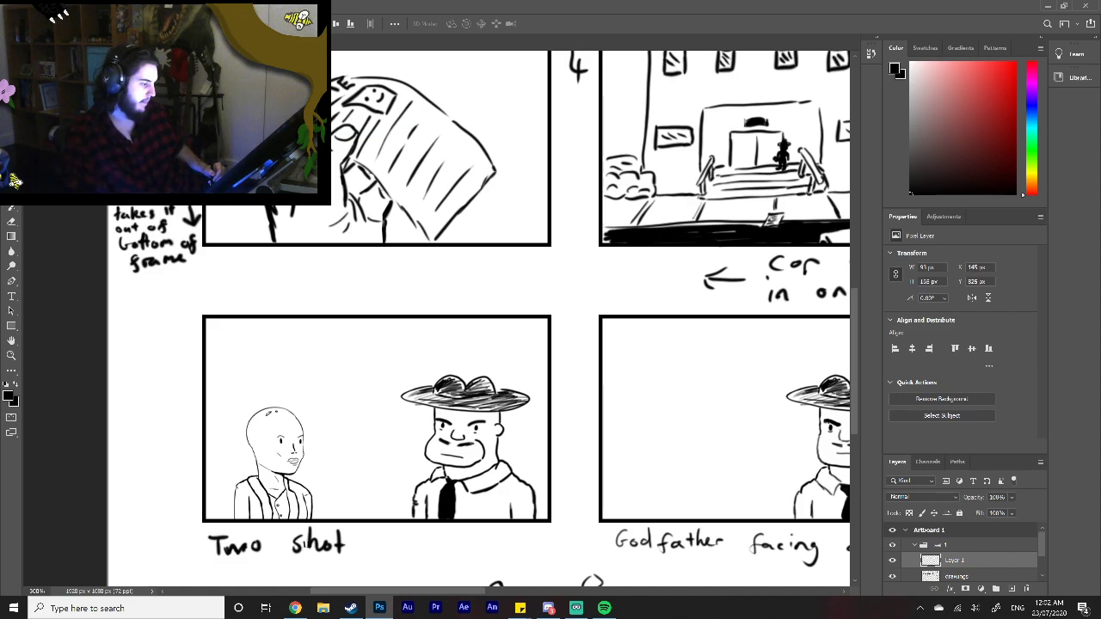
pyautogui.press('Right')
pyautogui.press('Right')
pyautogui.press('Right')
pyautogui.press('Right')
pyautogui.press('Right')
pyautogui.press('Right')
pyautogui.press('Right')
pyautogui.press('Right')
pyautogui.press('Right')
pyautogui.press('Right')
pyautogui.press('Right')
pyautogui.press('Right')
pyautogui.press('Right')
pyautogui.press('Right')
pyautogui.press('Right')
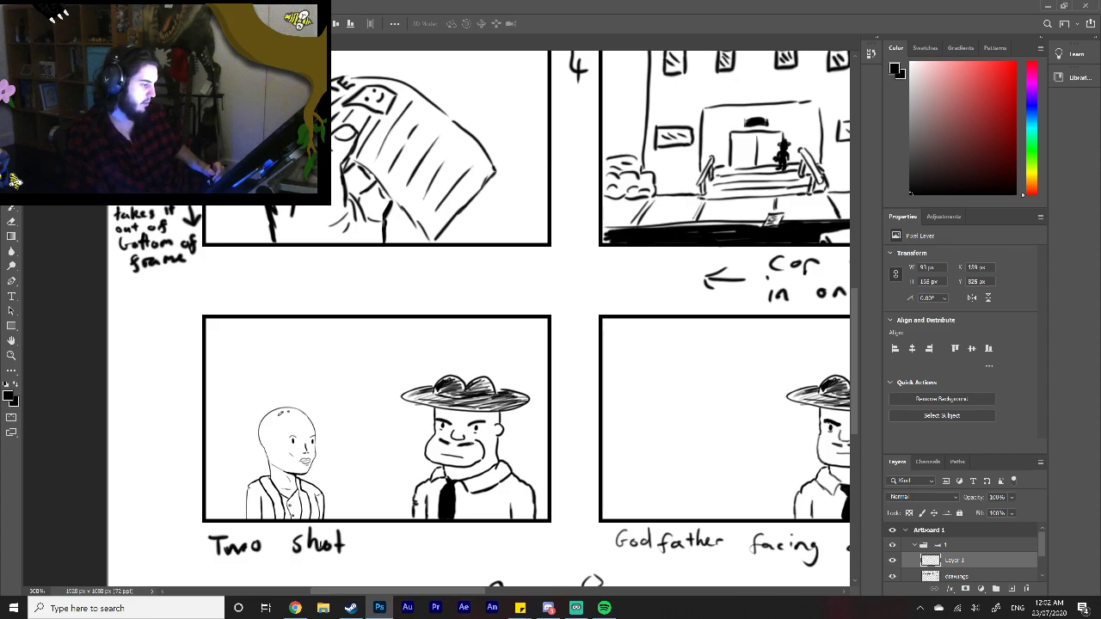
# Step: Paste another copy of the woman, flip it horizontally, and place it at about 126 by 244 px in the "Godfather facing camera" frame
pyautogui.moveTo(480, 592); pyautogui.dragTo(520, 592)
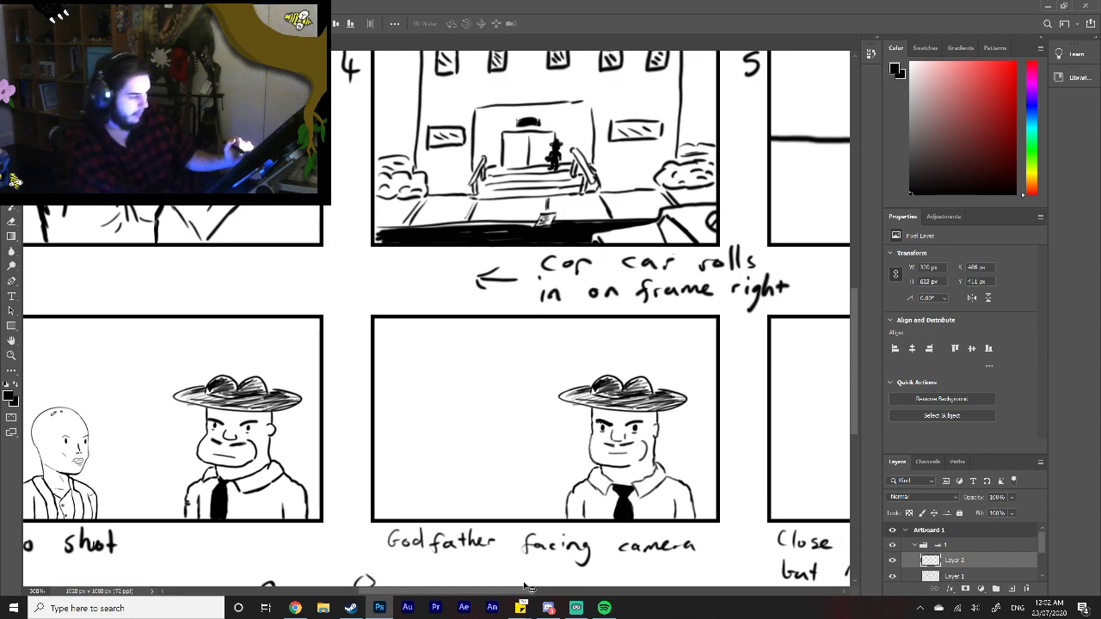
pyautogui.hotkey('ctrl', 'v')
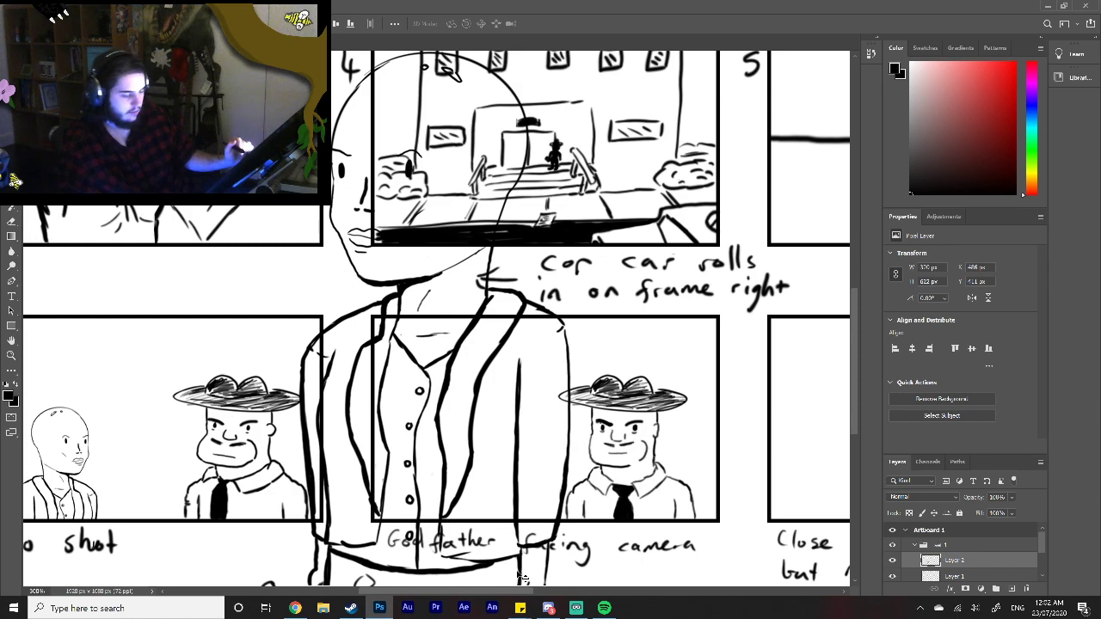
pyautogui.hotkey('ctrl', 't')
pyautogui.rightClick(497, 476)
pyautogui.click(509, 456)
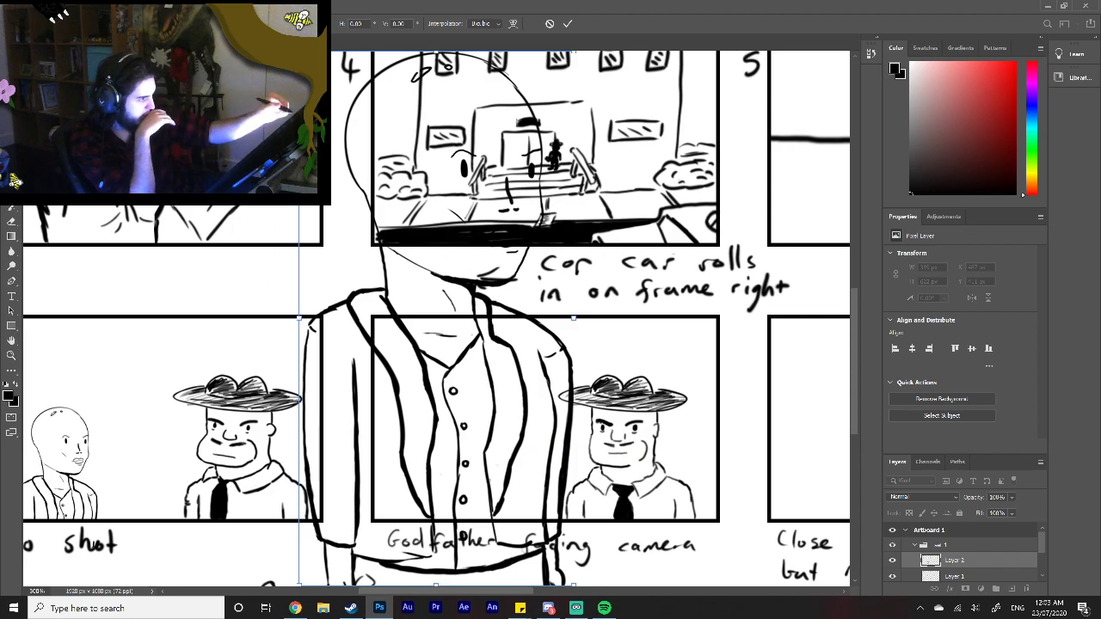
pyautogui.moveTo(298, 51)
pyautogui.mouseDown()
pyautogui.moveTo(395, 241)
pyautogui.moveTo(516, 400)
pyautogui.moveTo(485, 378)
pyautogui.moveTo(489, 359)
pyautogui.mouseUp()
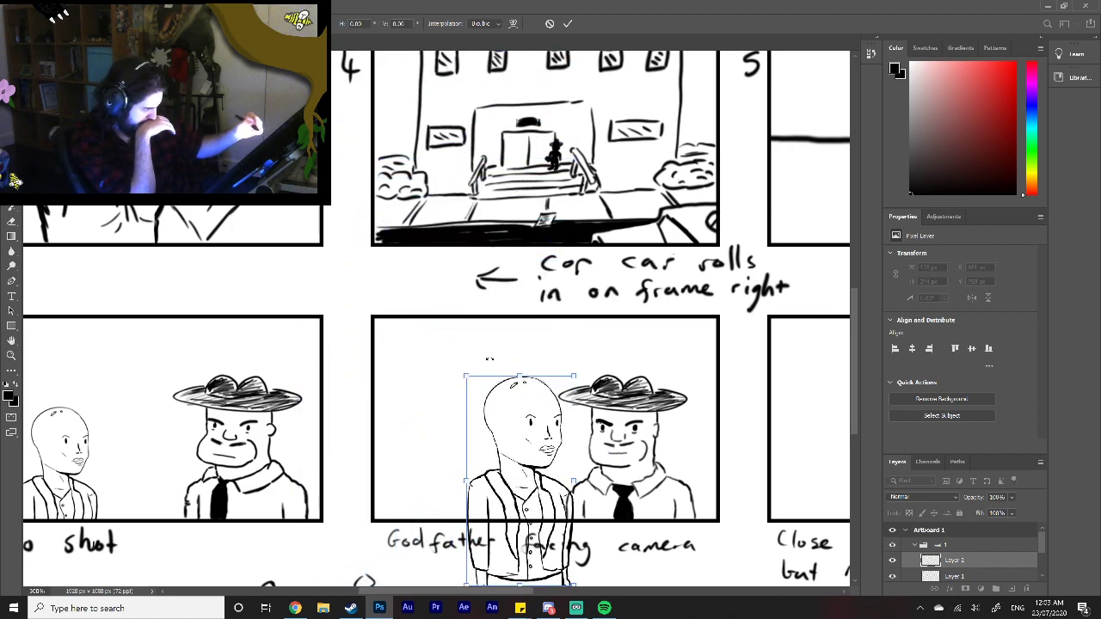
pyautogui.moveTo(539, 515); pyautogui.dragTo(480, 470)
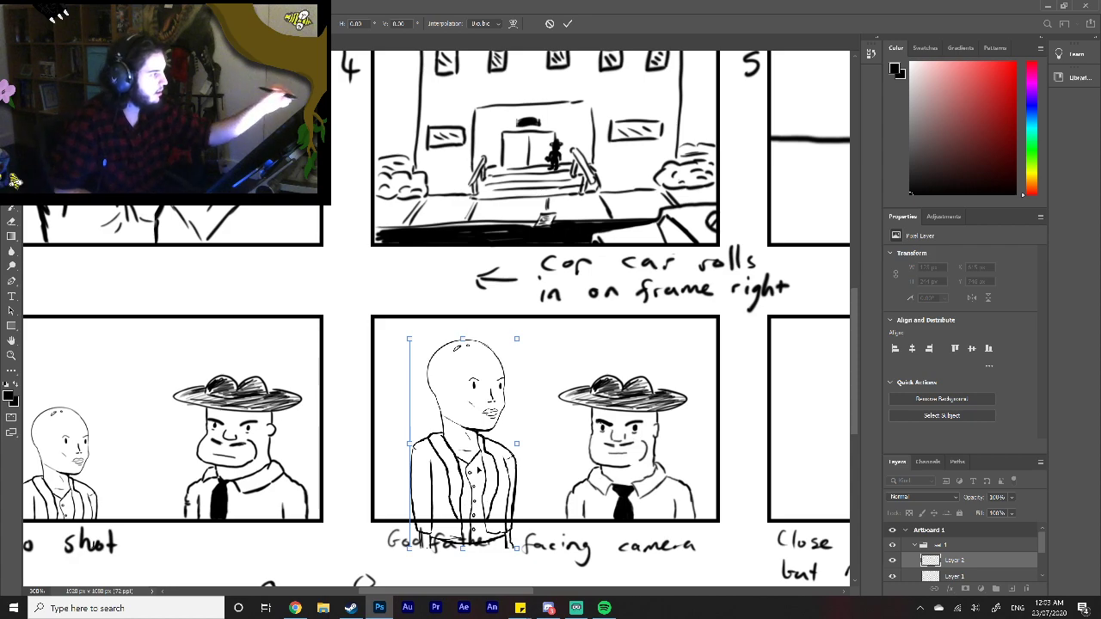
pyautogui.click(568, 25)
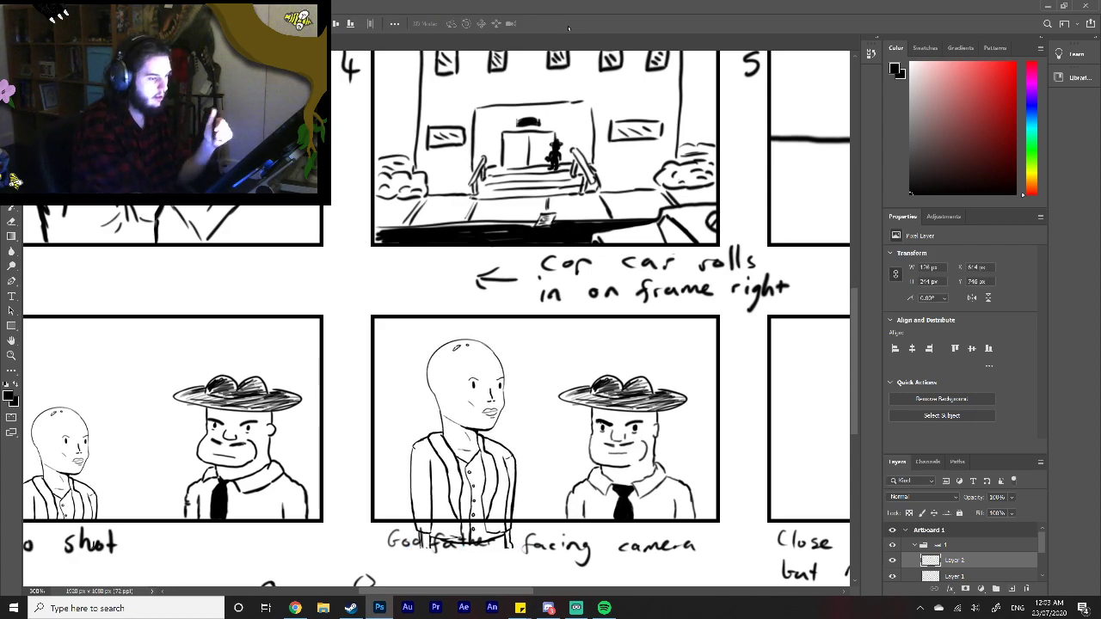
# Step: Erase the second woman's jacket details, overhanging lower body and most facial features, keeping her outline and one eye
pyautogui.click(11, 221)
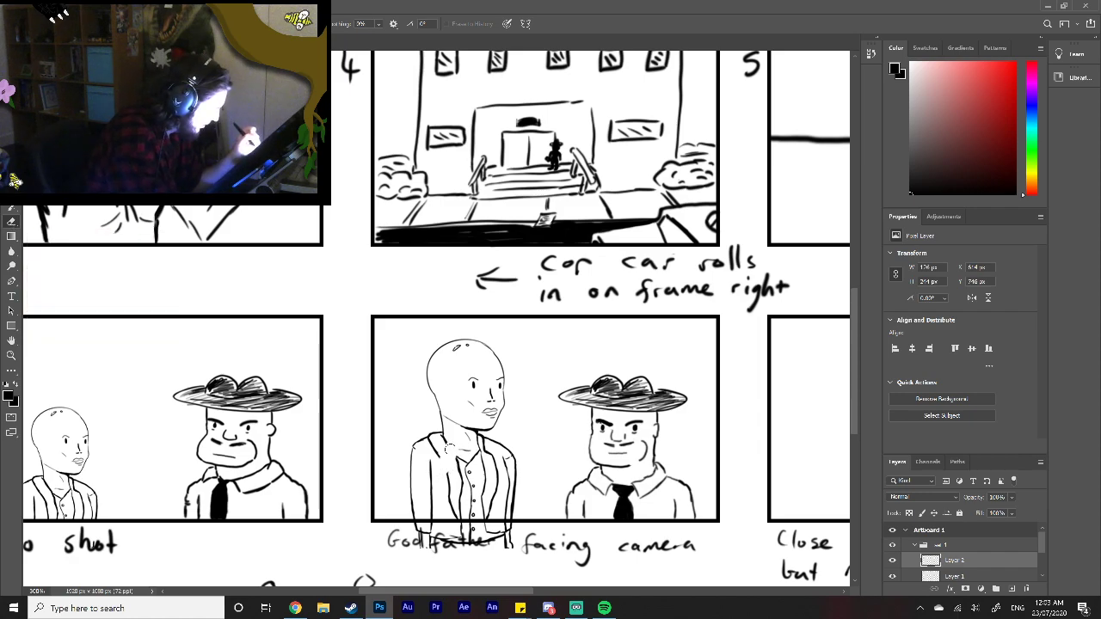
pyautogui.moveTo(438, 462)
pyautogui.mouseDown()
pyautogui.moveTo(466, 510)
pyautogui.moveTo(487, 460)
pyautogui.moveTo(507, 484)
pyautogui.moveTo(506, 469)
pyautogui.moveTo(502, 520)
pyautogui.moveTo(504, 479)
pyautogui.moveTo(486, 525)
pyautogui.moveTo(473, 497)
pyautogui.moveTo(451, 529)
pyautogui.moveTo(482, 530)
pyautogui.moveTo(469, 544)
pyautogui.moveTo(512, 528)
pyautogui.moveTo(496, 533)
pyautogui.moveTo(516, 546)
pyautogui.moveTo(421, 540)
pyautogui.mouseUp()
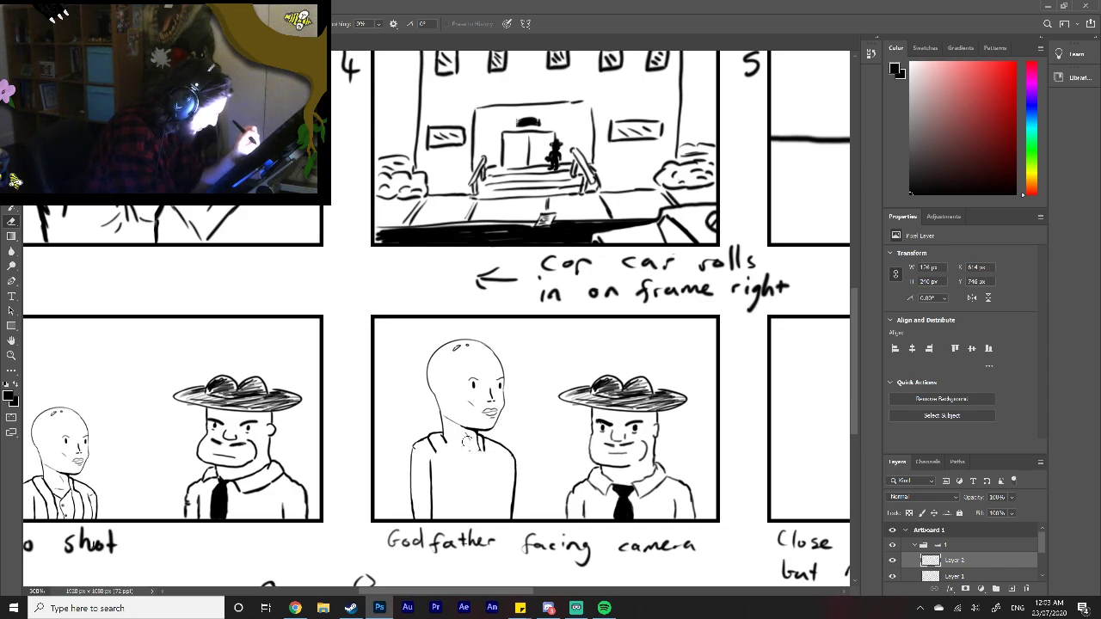
pyautogui.moveTo(471, 435)
pyautogui.mouseDown()
pyautogui.moveTo(493, 385)
pyautogui.moveTo(470, 411)
pyautogui.mouseUp()
pyautogui.moveTo(463, 353); pyautogui.dragTo(461, 348)
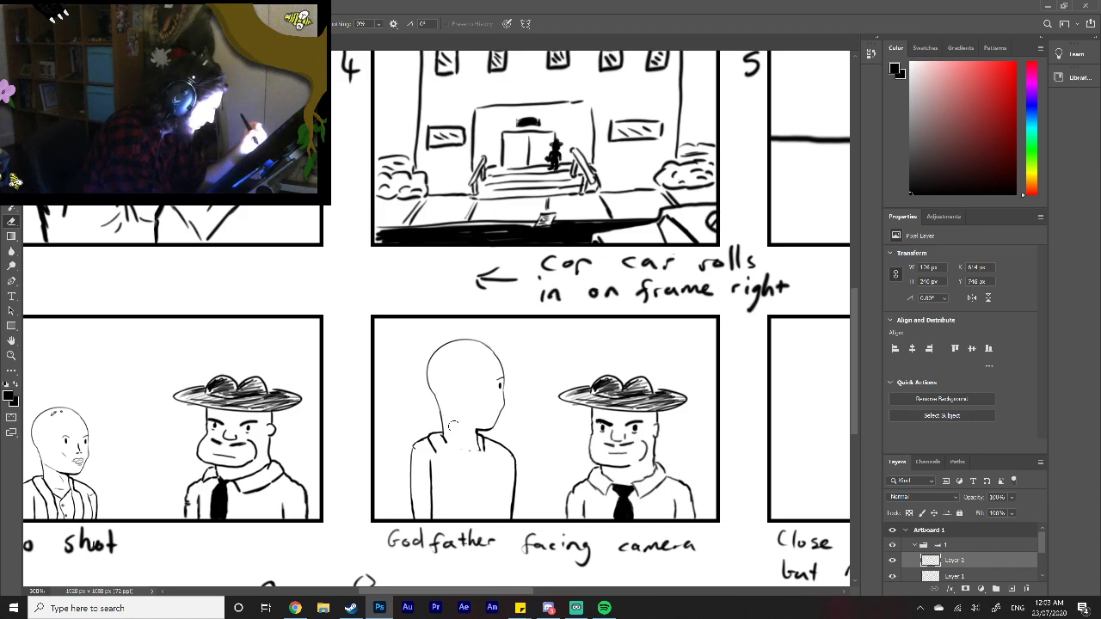
# Step: With a smaller brush, draw the second woman's back collar, sleeve line, jacket centre vent and lips in side view
pyautogui.press('b')
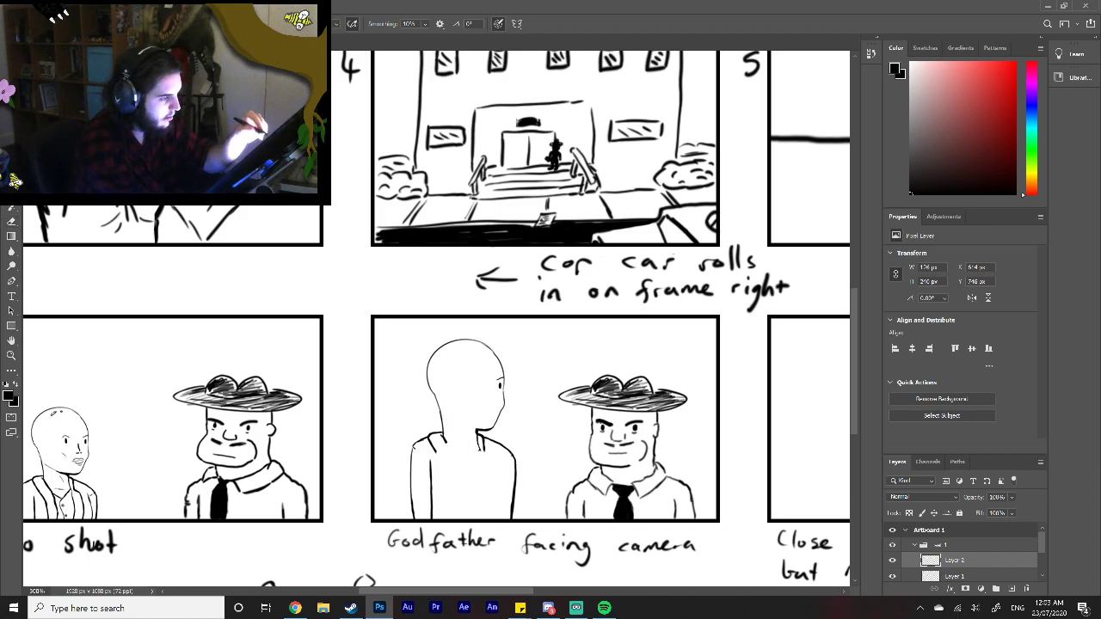
pyautogui.rightClick(457, 441)
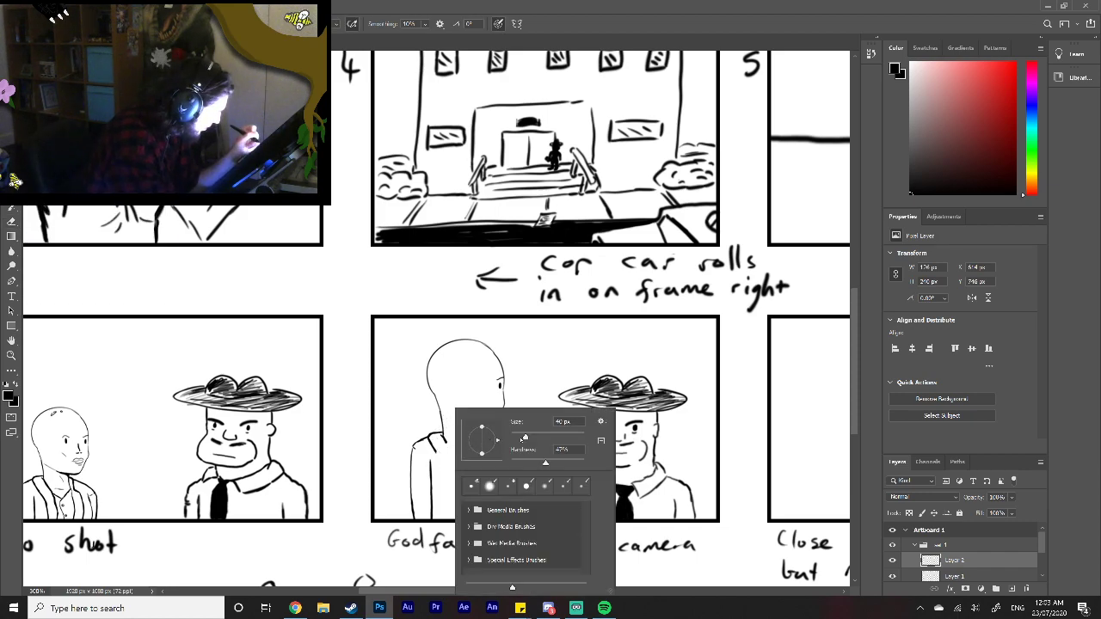
pyautogui.moveTo(515, 438); pyautogui.dragTo(513, 437)
pyautogui.moveTo(445, 442)
pyautogui.mouseDown()
pyautogui.moveTo(480, 447)
pyautogui.moveTo(442, 456)
pyautogui.moveTo(483, 453)
pyautogui.mouseUp()
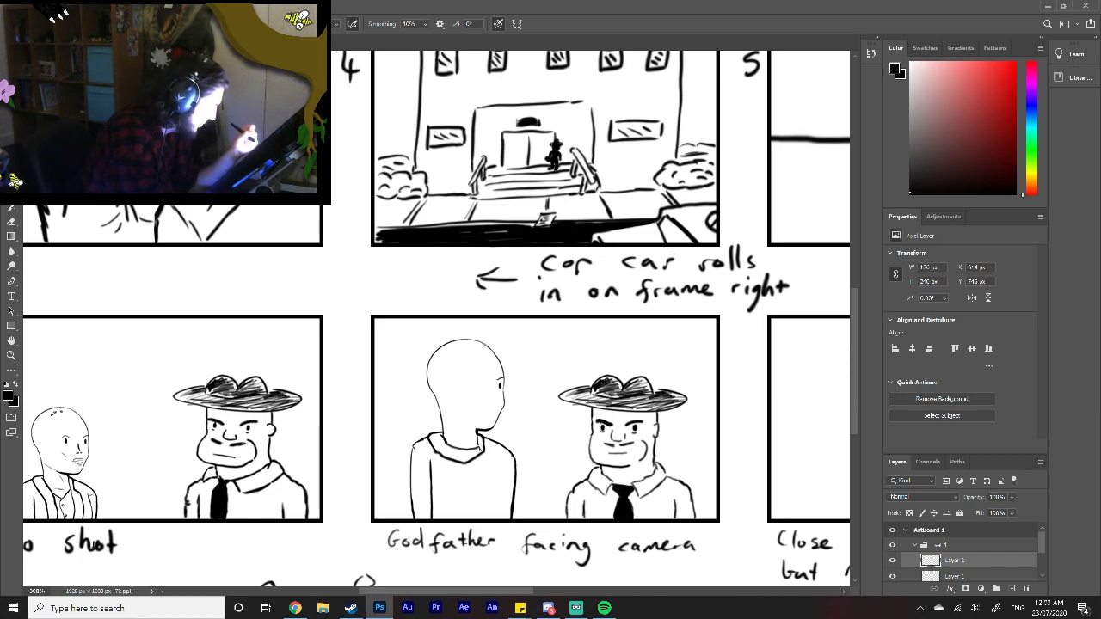
pyautogui.moveTo(495, 465); pyautogui.dragTo(493, 517)
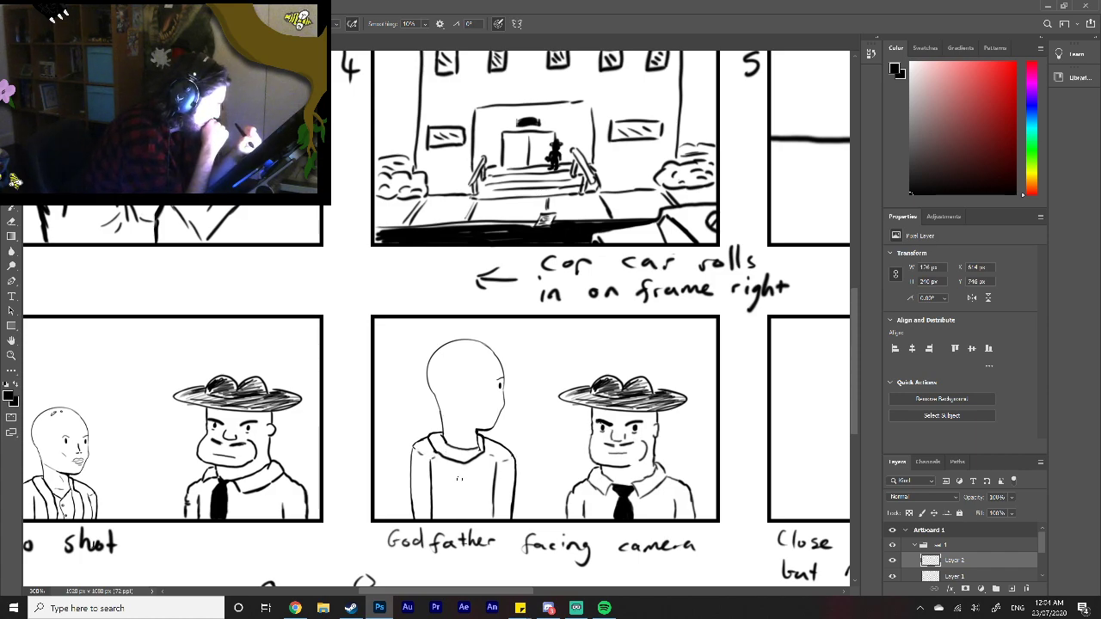
pyautogui.moveTo(460, 488); pyautogui.dragTo(461, 519)
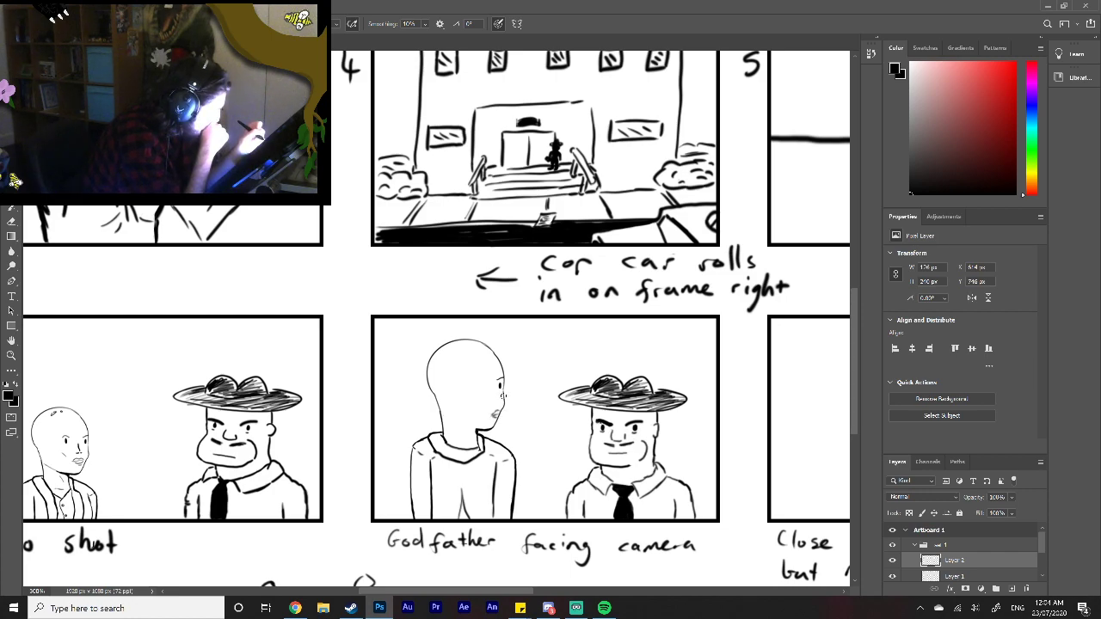
# Step: Add the second woman's nose detail and creases at the nape of her neck, and redraw her collar across the back
pyautogui.moveTo(507, 400); pyautogui.dragTo(503, 404)
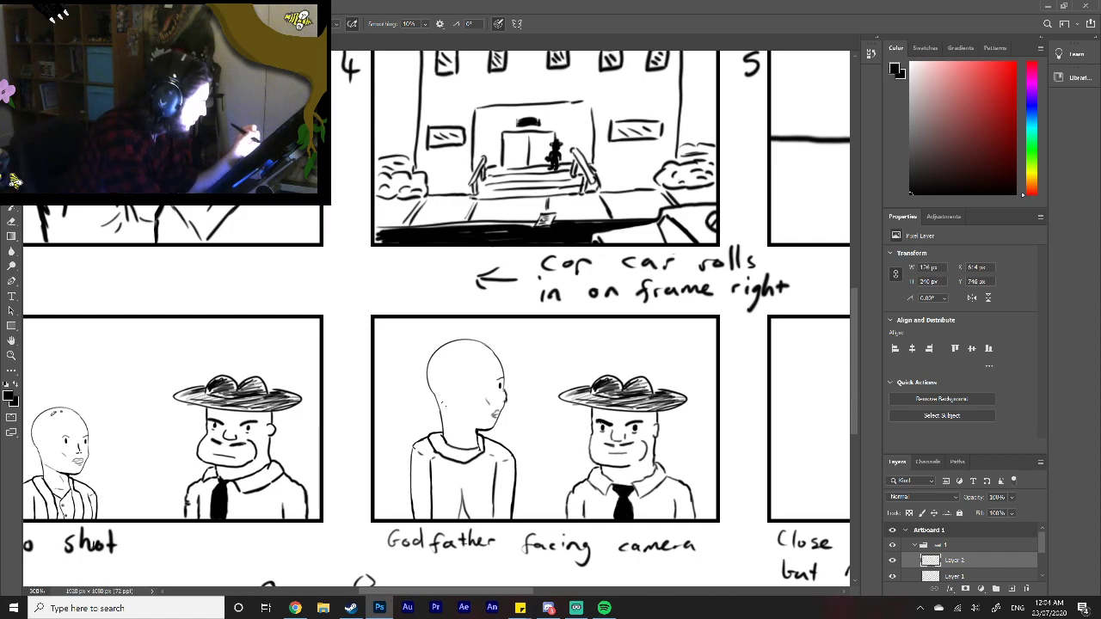
pyautogui.moveTo(437, 397); pyautogui.dragTo(449, 403)
pyautogui.hotkey('ctrl', 'z')
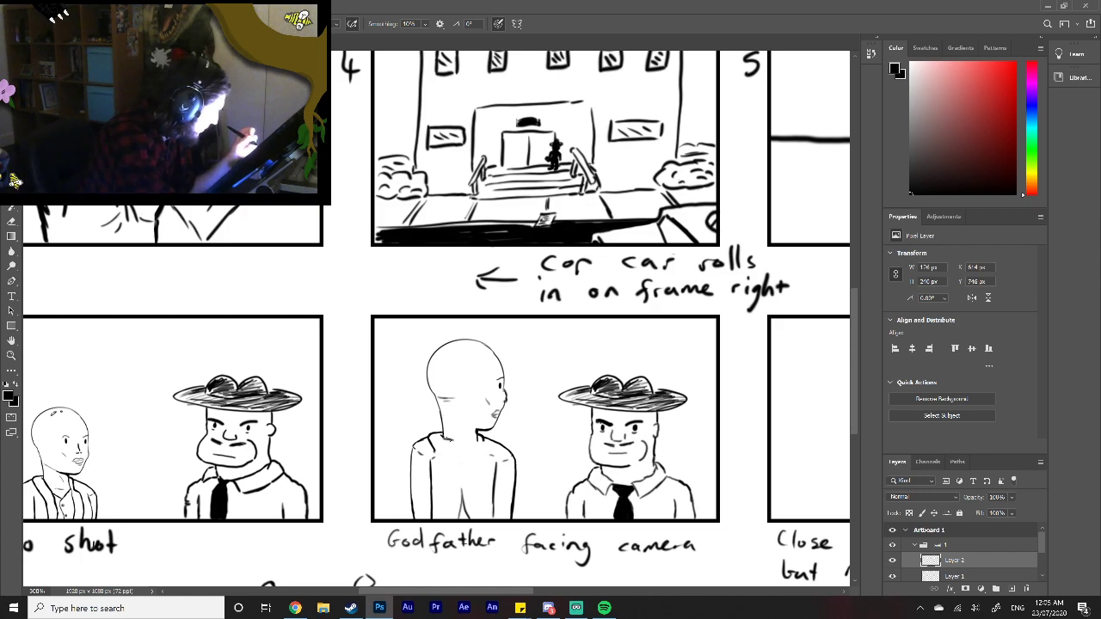
pyautogui.moveTo(429, 448)
pyautogui.mouseDown()
pyautogui.moveTo(483, 450)
pyautogui.moveTo(475, 448)
pyautogui.mouseUp()
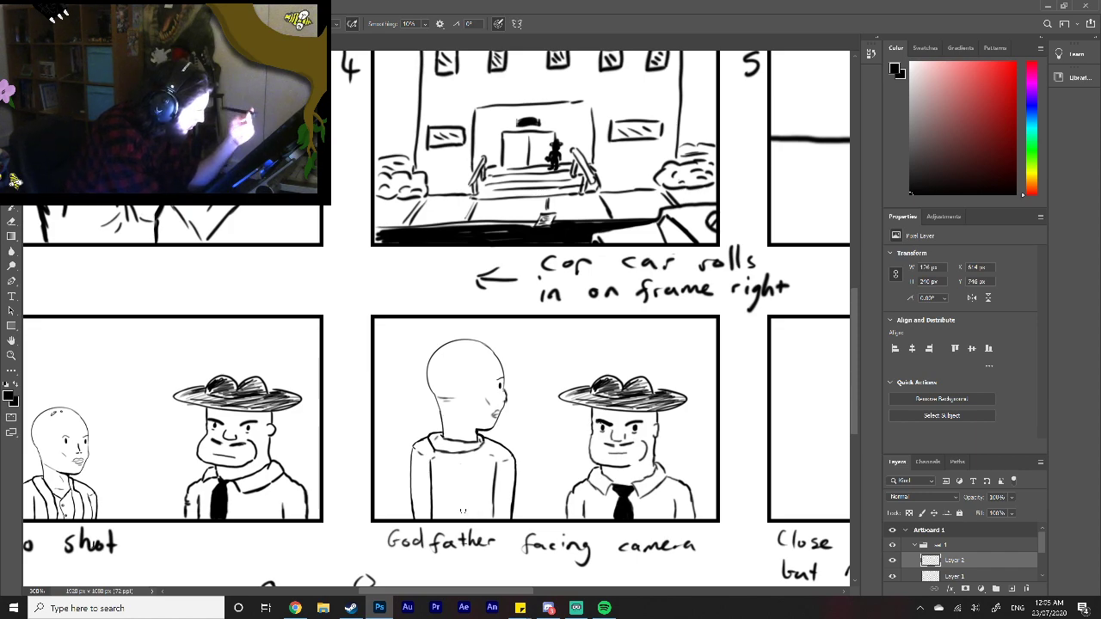
# Step: Touch up the back-view woman's jacket vent, collar, shoulder seam and lips in the "Godfather facing camera" frame
pyautogui.moveTo(458, 507); pyautogui.dragTo(457, 517)
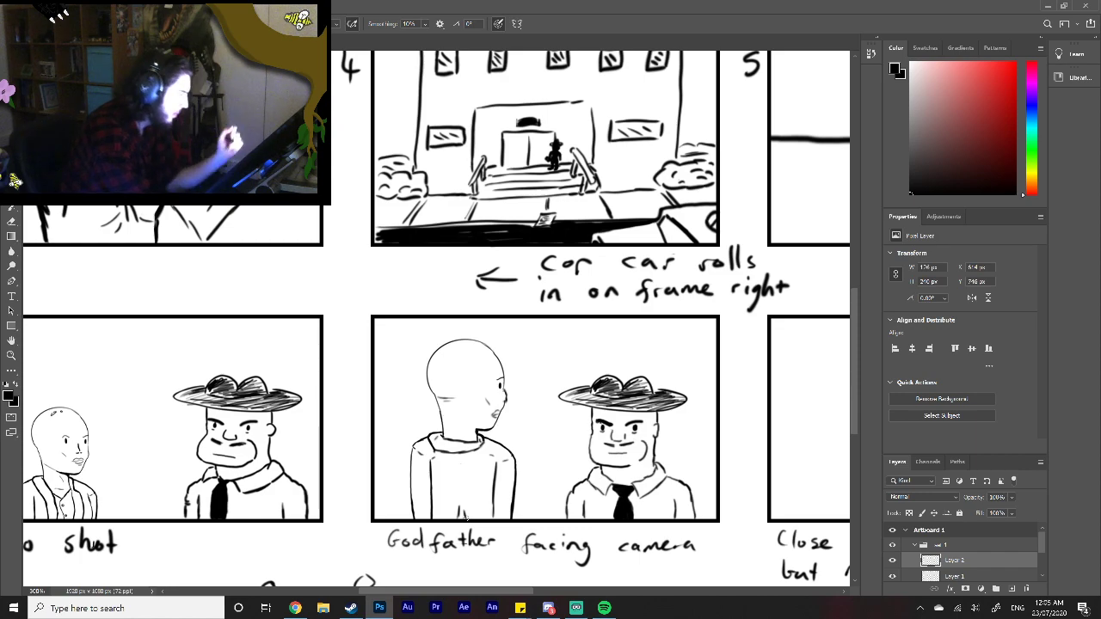
pyautogui.hscroll(3, 467, 517)
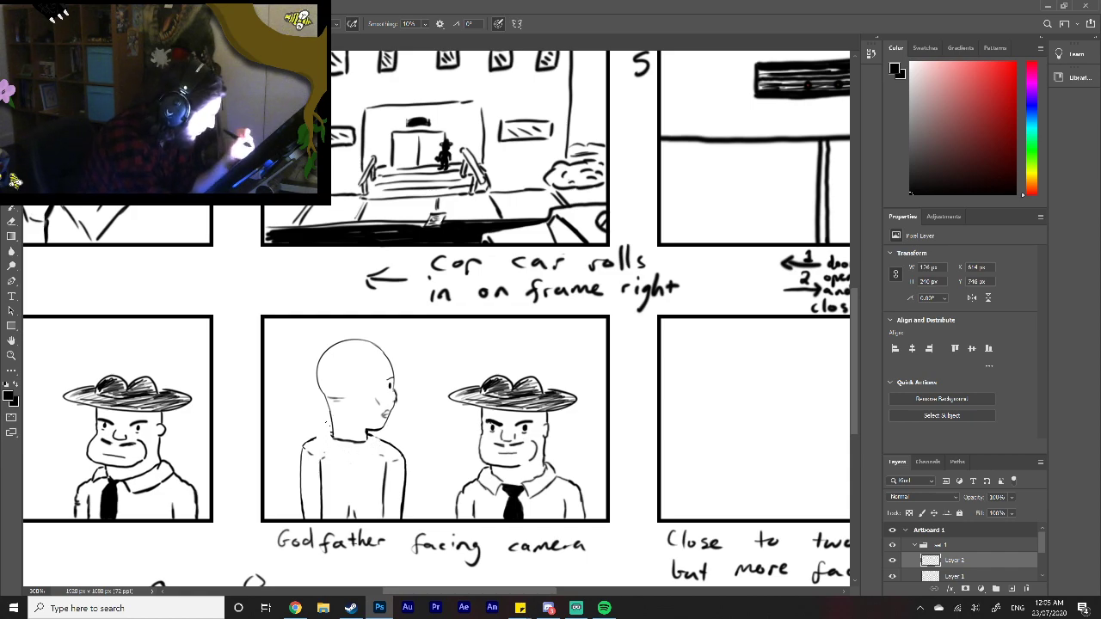
pyautogui.moveTo(331, 430)
pyautogui.mouseDown()
pyautogui.moveTo(325, 439)
pyautogui.moveTo(354, 453)
pyautogui.moveTo(379, 441)
pyautogui.moveTo(376, 430)
pyautogui.mouseUp()
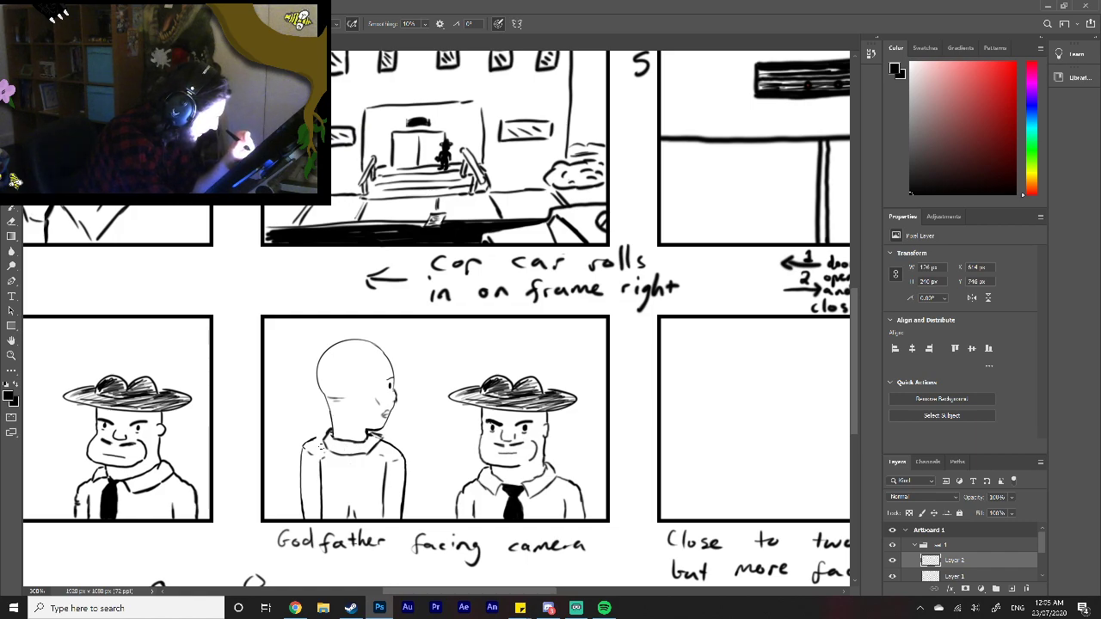
pyautogui.moveTo(310, 443); pyautogui.dragTo(328, 434)
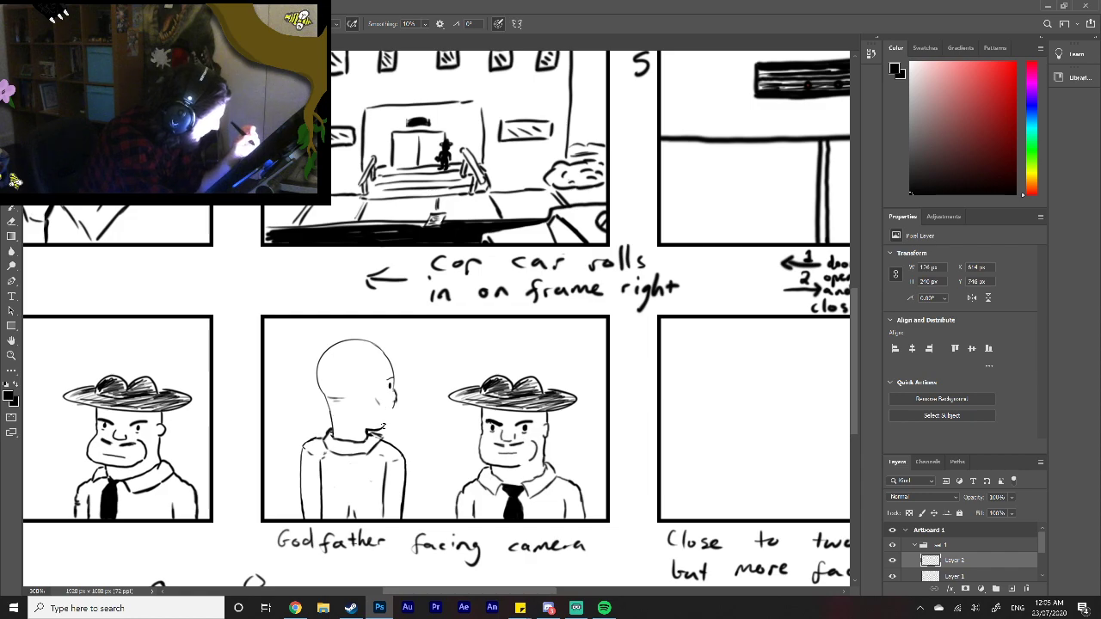
pyautogui.moveTo(387, 415); pyautogui.dragTo(384, 422)
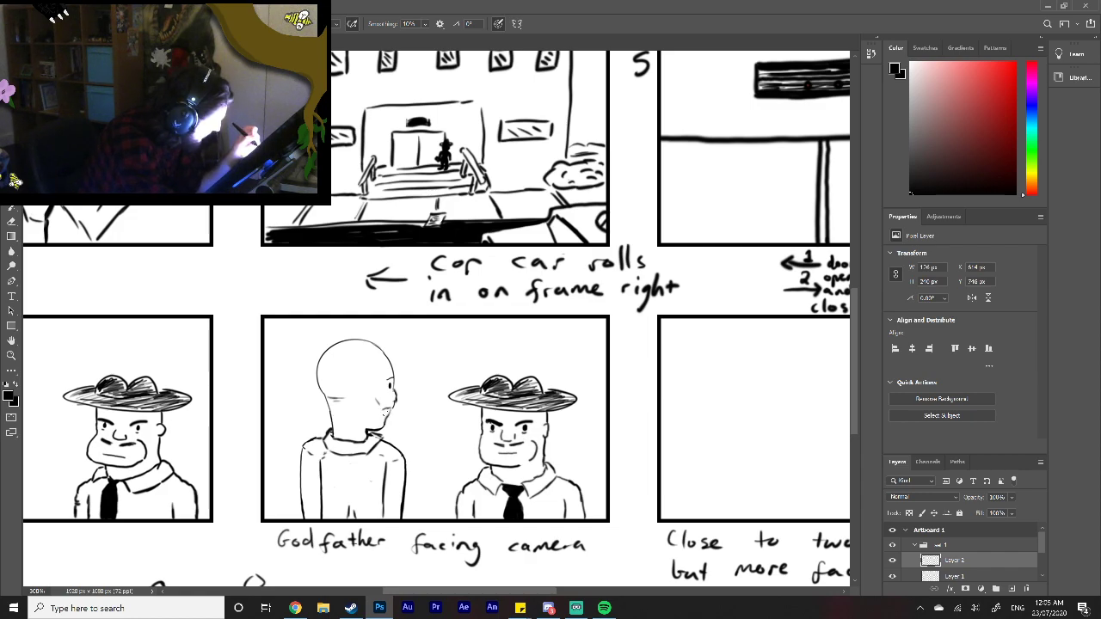
pyautogui.moveTo(383, 411); pyautogui.dragTo(389, 411)
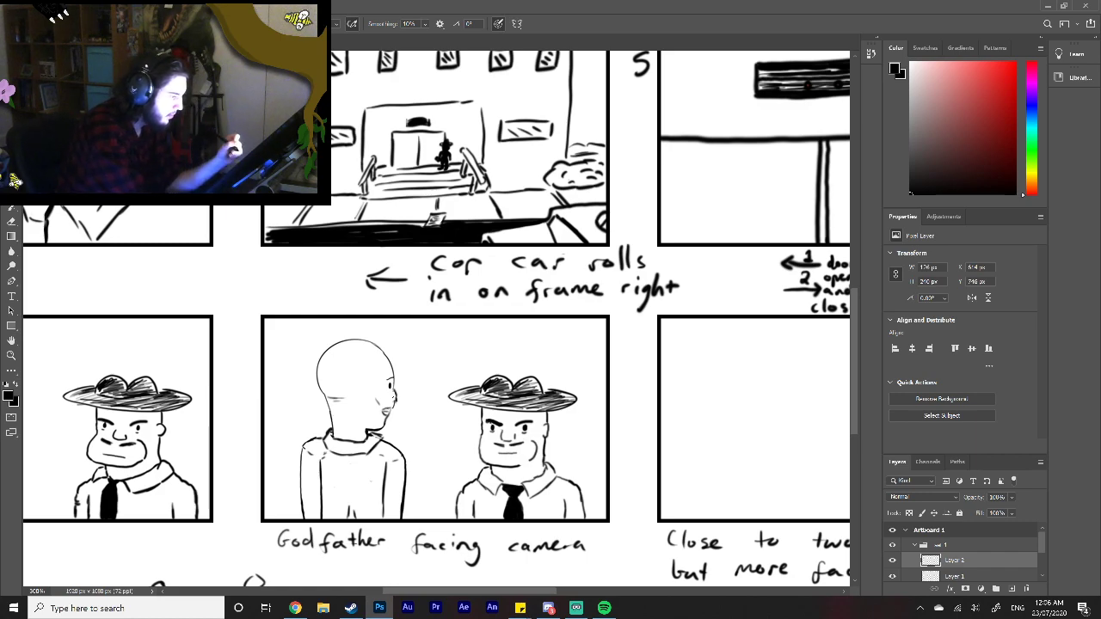
# Step: Draw an ear on the woman in both the "Two shot" and "Godfather facing camera" frames
pyautogui.moveTo(459, 593); pyautogui.dragTo(435, 593)
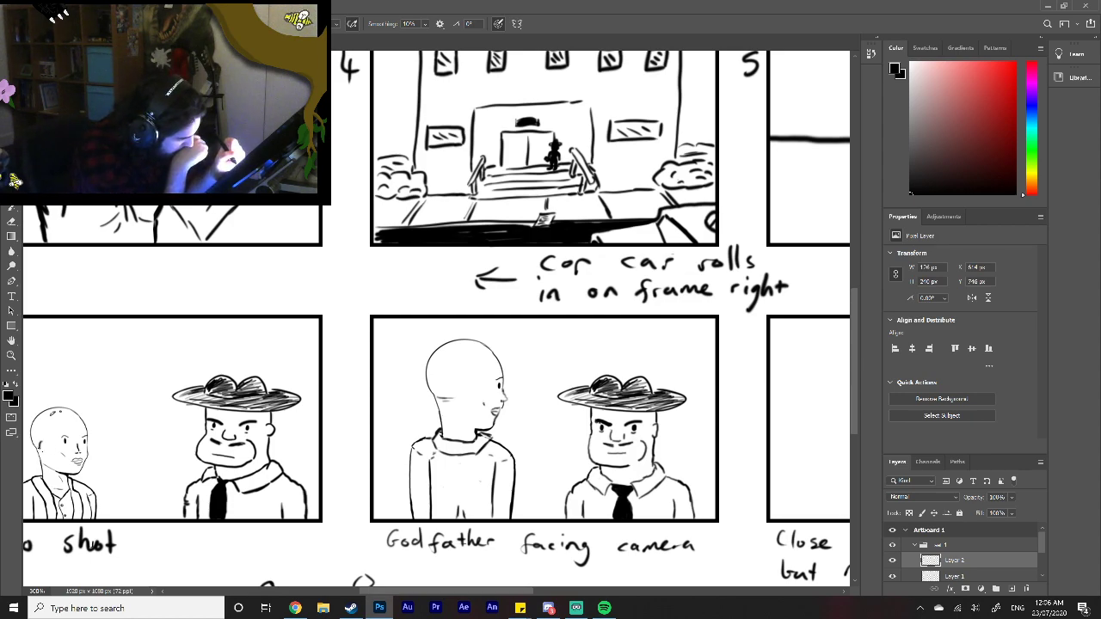
pyautogui.press('h')
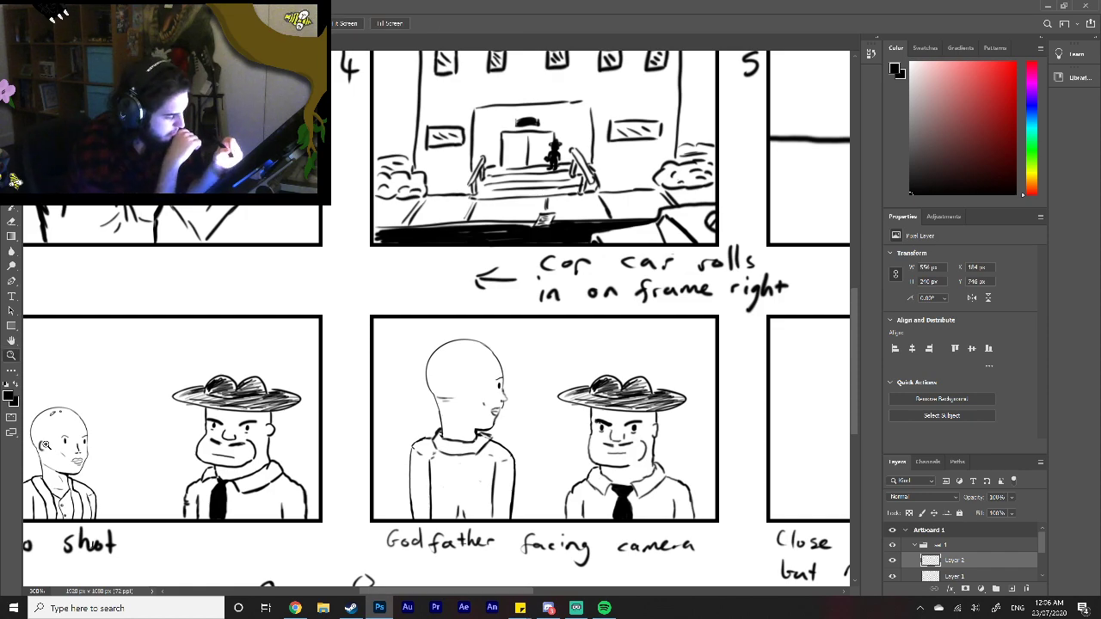
pyautogui.moveTo(376, 590); pyautogui.dragTo(358, 589)
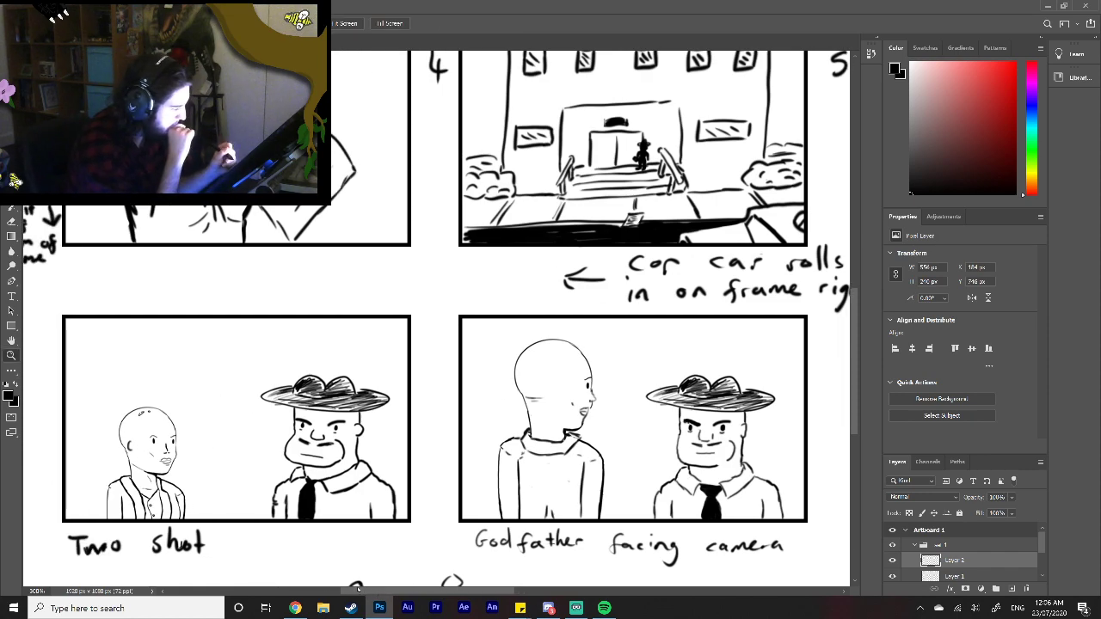
pyautogui.press('b')
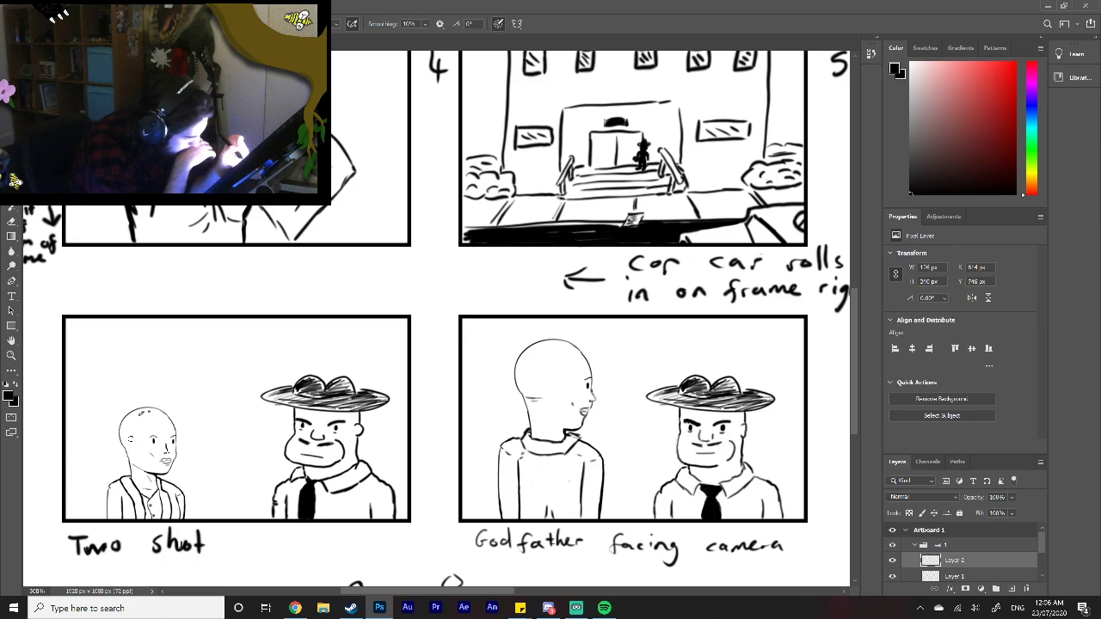
pyautogui.moveTo(133, 442); pyautogui.dragTo(137, 453)
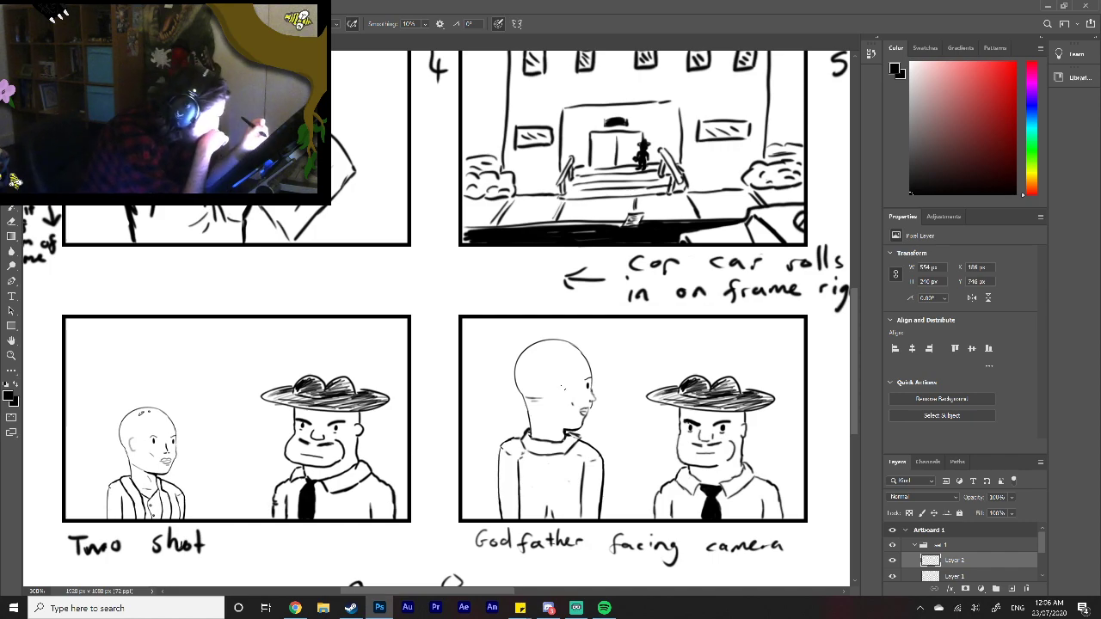
pyautogui.moveTo(565, 385); pyautogui.dragTo(562, 398)
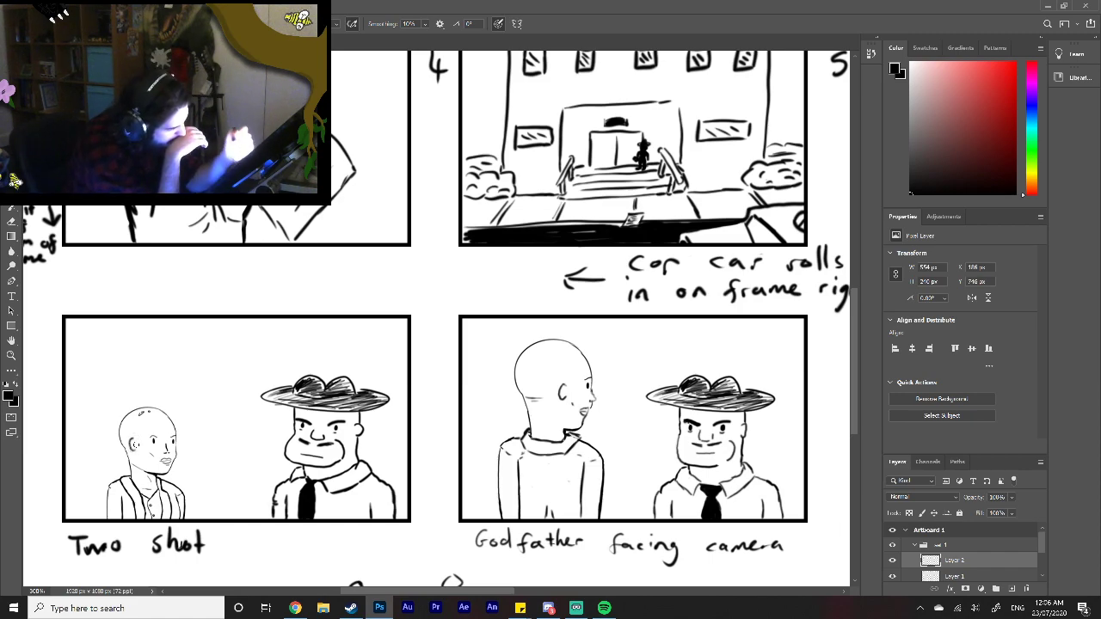
# Step: Move the back-view woman lower in the "Godfather facing camera" frame, level with the godfather
pyautogui.moveTo(494, 592); pyautogui.dragTo(532, 591)
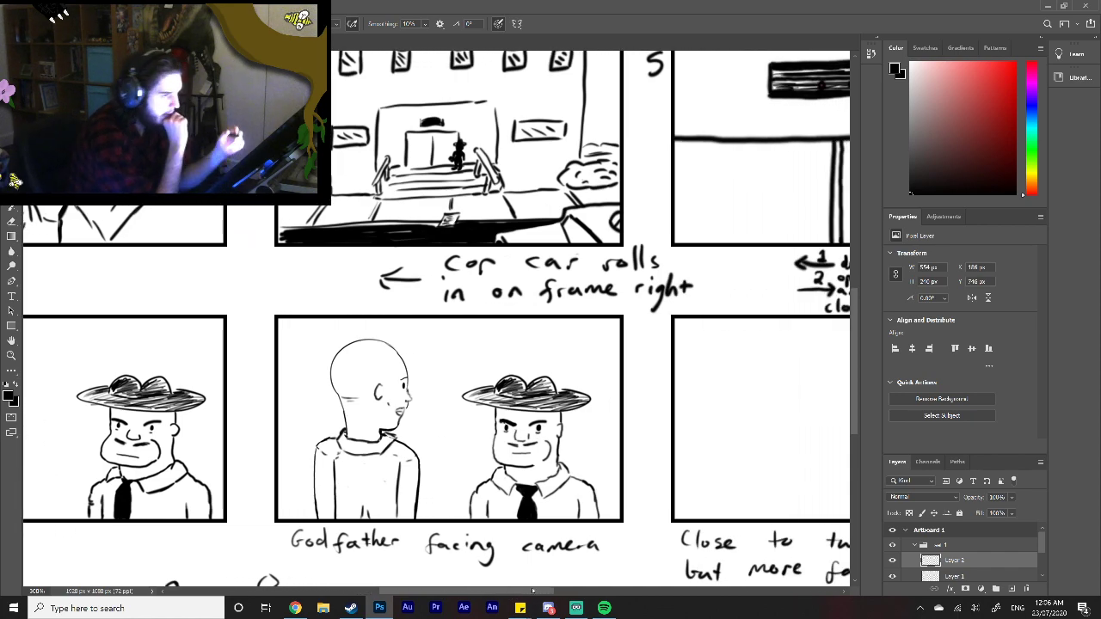
pyautogui.press('v')
pyautogui.moveTo(558, 464); pyautogui.dragTo(558, 496)
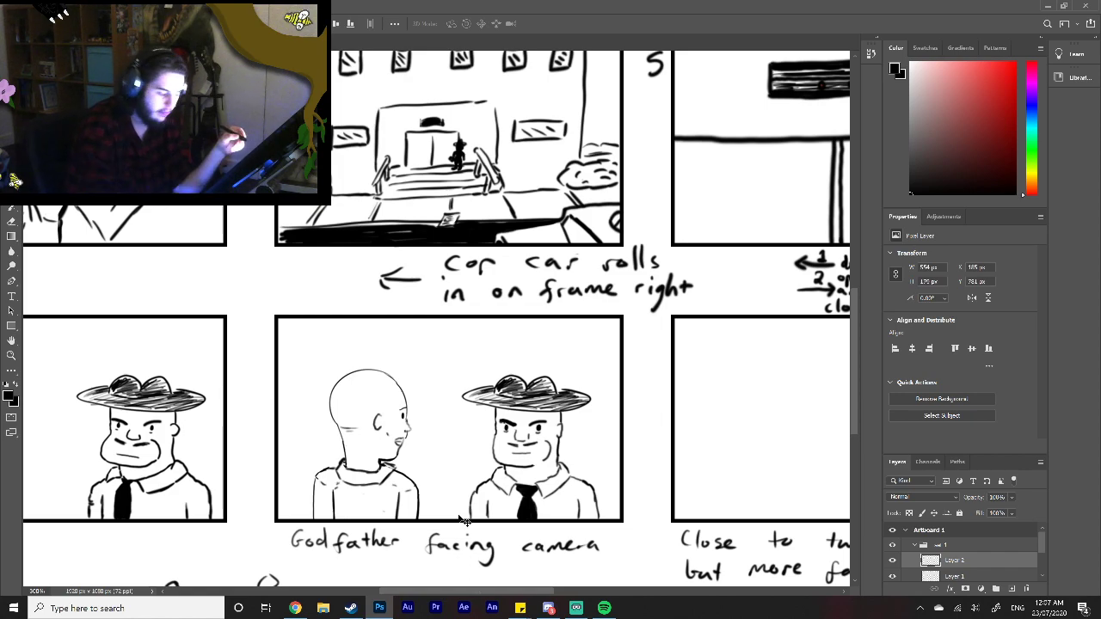
# Step: Scale the back-view woman's layer up to about 690 by 223 px, placing her close beside the godfather with her body meeting the frame's lower edge
pyautogui.hotkey('ctrl', 't')
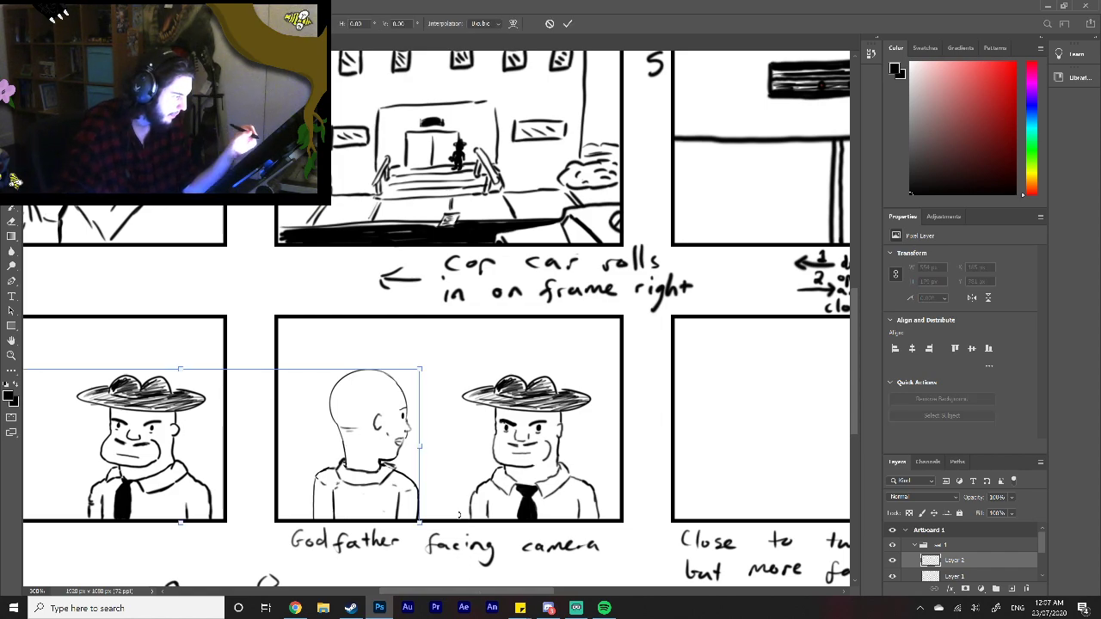
pyautogui.moveTo(446, 592); pyautogui.dragTo(402, 595)
pyautogui.moveTo(531, 471)
pyautogui.mouseDown()
pyautogui.moveTo(550, 472)
pyautogui.moveTo(532, 478)
pyautogui.mouseUp()
pyautogui.moveTo(157, 486); pyautogui.dragTo(159, 456)
pyautogui.moveTo(625, 364); pyautogui.dragTo(659, 351)
pyautogui.moveTo(642, 474); pyautogui.dragTo(663, 483)
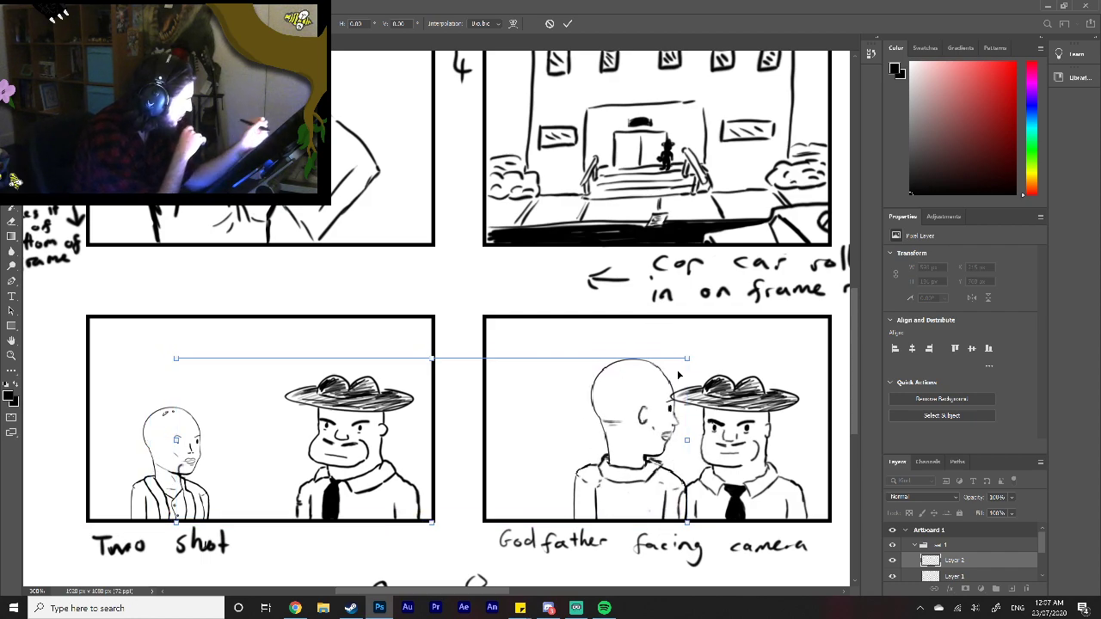
pyautogui.moveTo(691, 357); pyautogui.dragTo(716, 347)
pyautogui.moveTo(673, 441); pyautogui.dragTo(594, 436)
pyautogui.moveTo(635, 350); pyautogui.dragTo(689, 331)
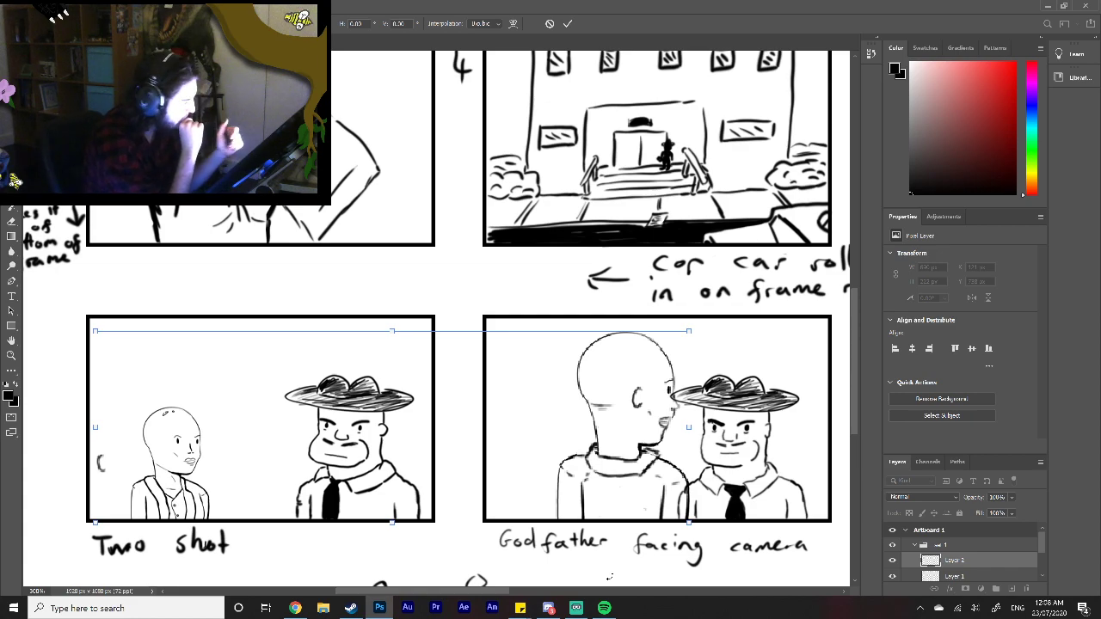
pyautogui.click(568, 23)
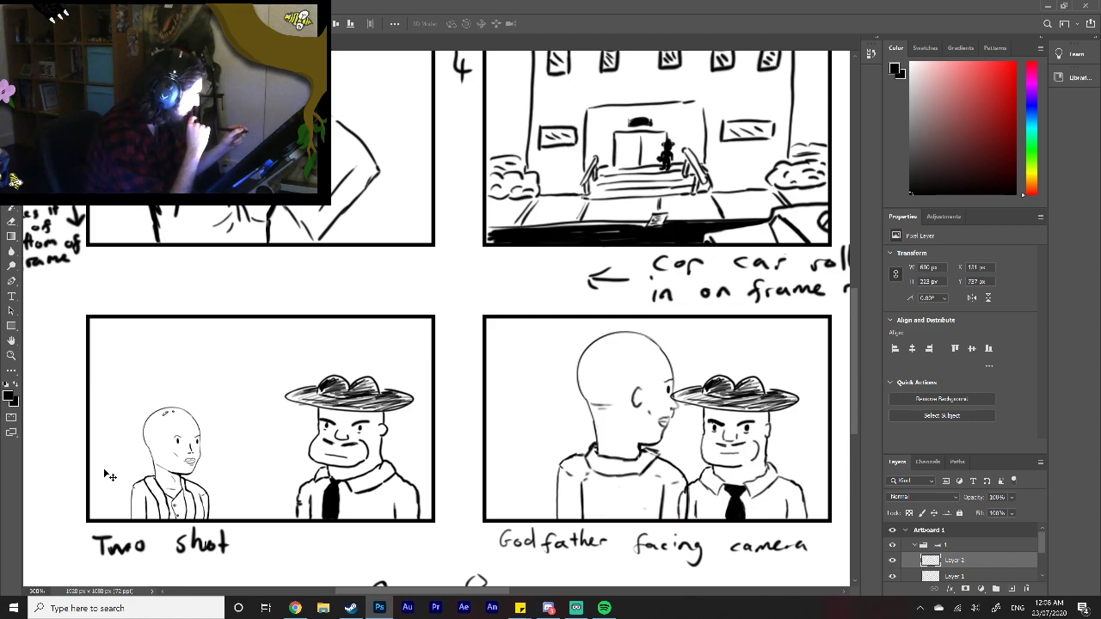
# Step: Paste another copy of the woman's line art directly above the drawings layer for the "Close to two shot" frame
pyautogui.scroll(-3, 988, 550)
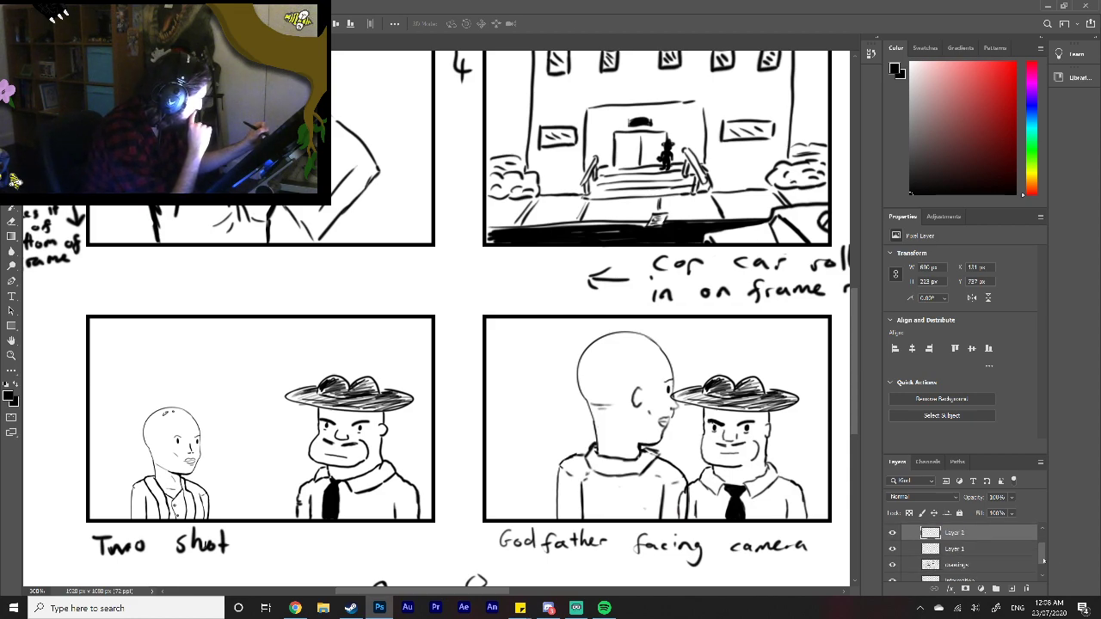
pyautogui.click(984, 543)
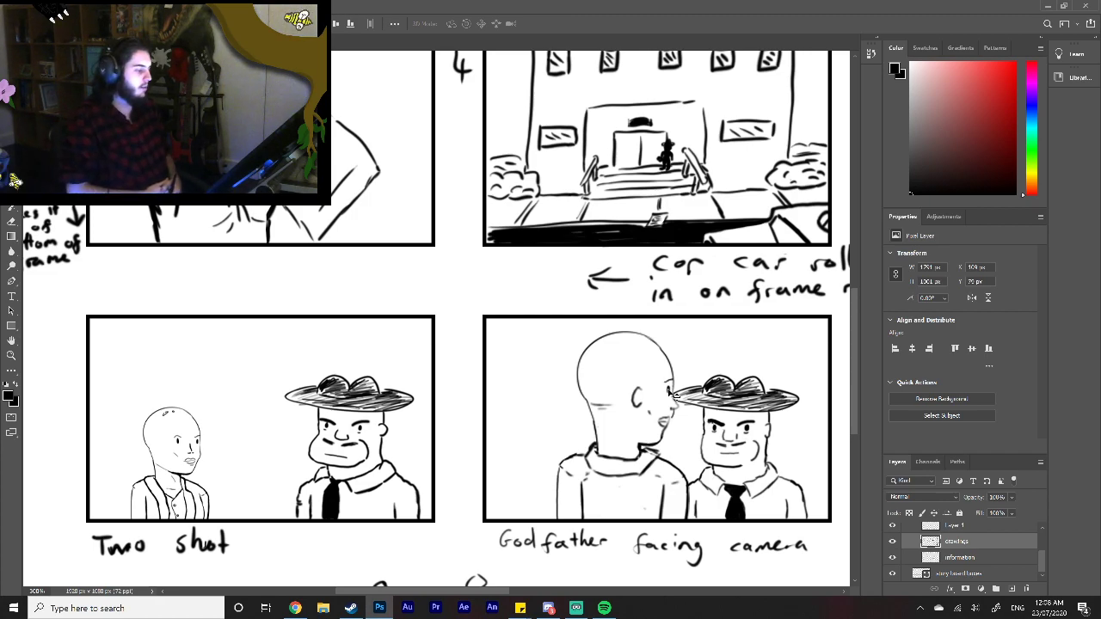
pyautogui.moveTo(436, 590); pyautogui.dragTo(558, 590)
pyautogui.moveTo(576, 607)
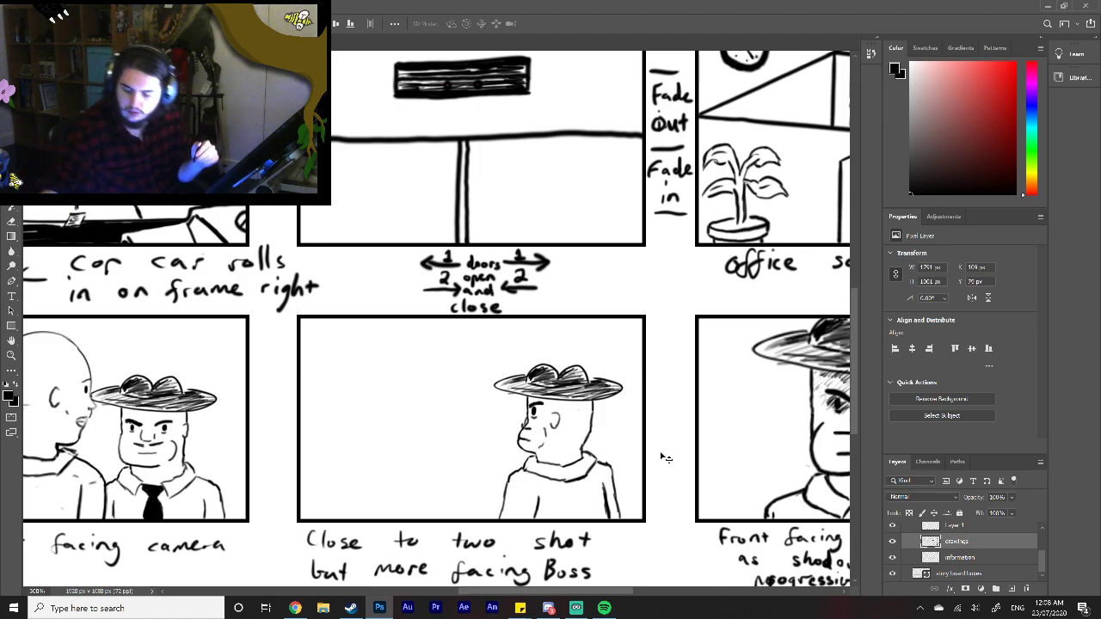
pyautogui.hotkey('ctrl', 'v')
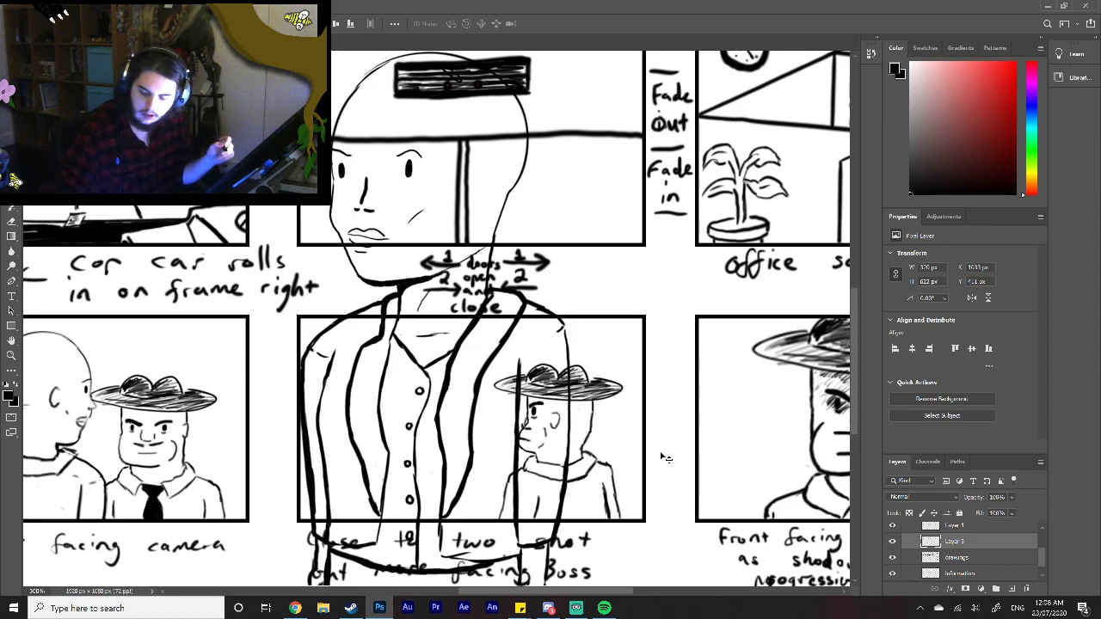
# Step: Flip the pasted woman horizontally, shrink her to about 96 px wide, and place her opposite the boss in the "Close to two shot" frame
pyautogui.hotkey('ctrl', 't')
pyautogui.rightClick(490, 391)
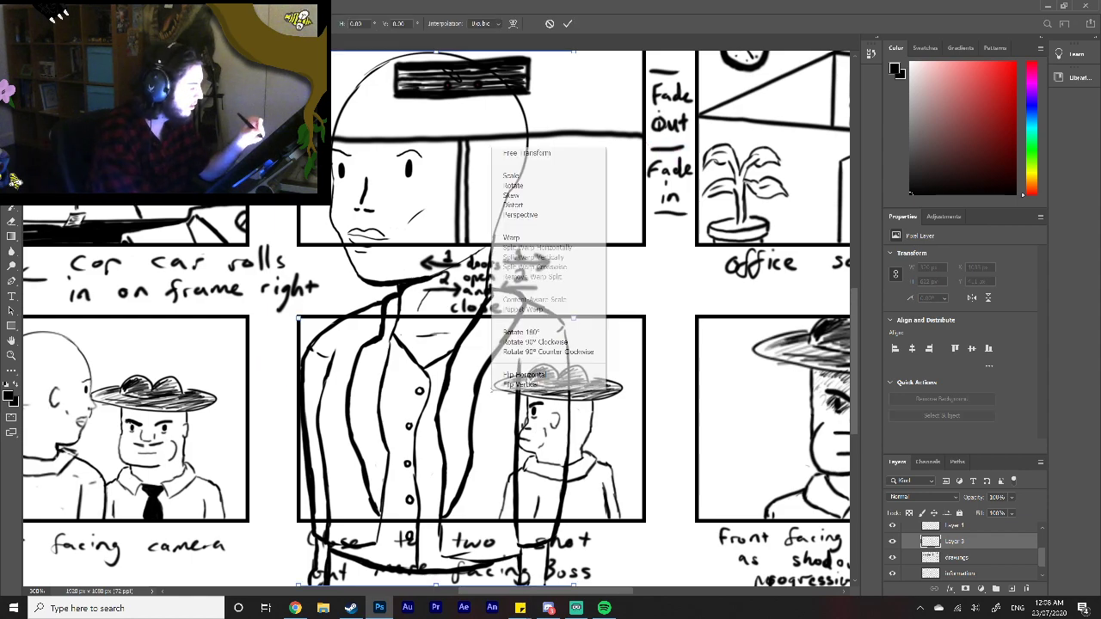
pyautogui.click(512, 376)
pyautogui.moveTo(574, 52)
pyautogui.mouseDown()
pyautogui.moveTo(421, 249)
pyautogui.moveTo(382, 424)
pyautogui.mouseUp()
pyautogui.moveTo(365, 545); pyautogui.dragTo(401, 507)
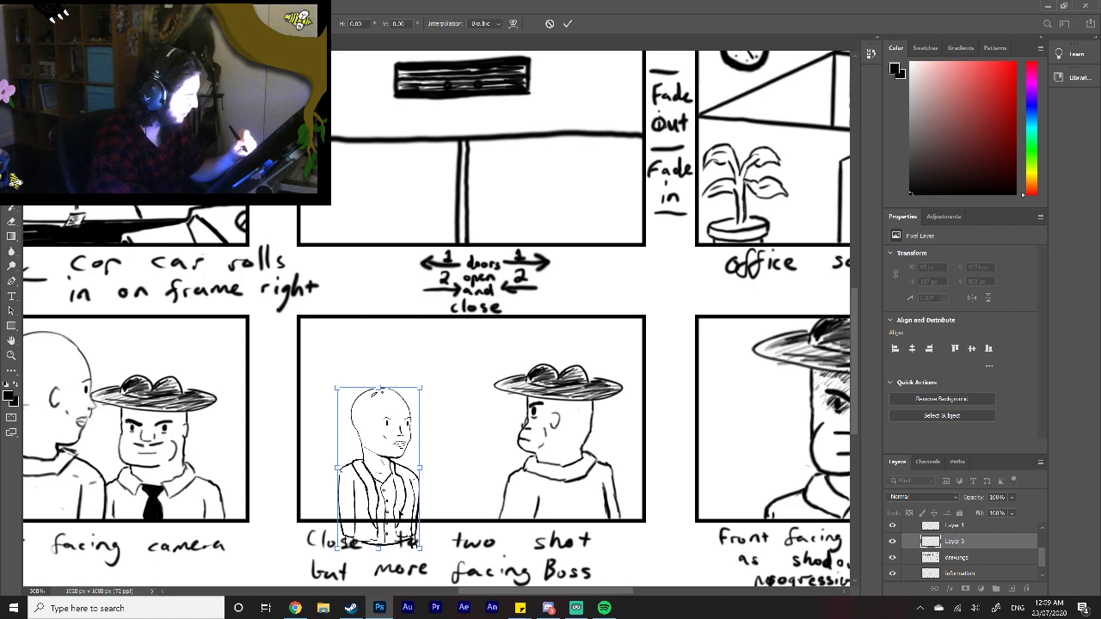
pyautogui.click(568, 24)
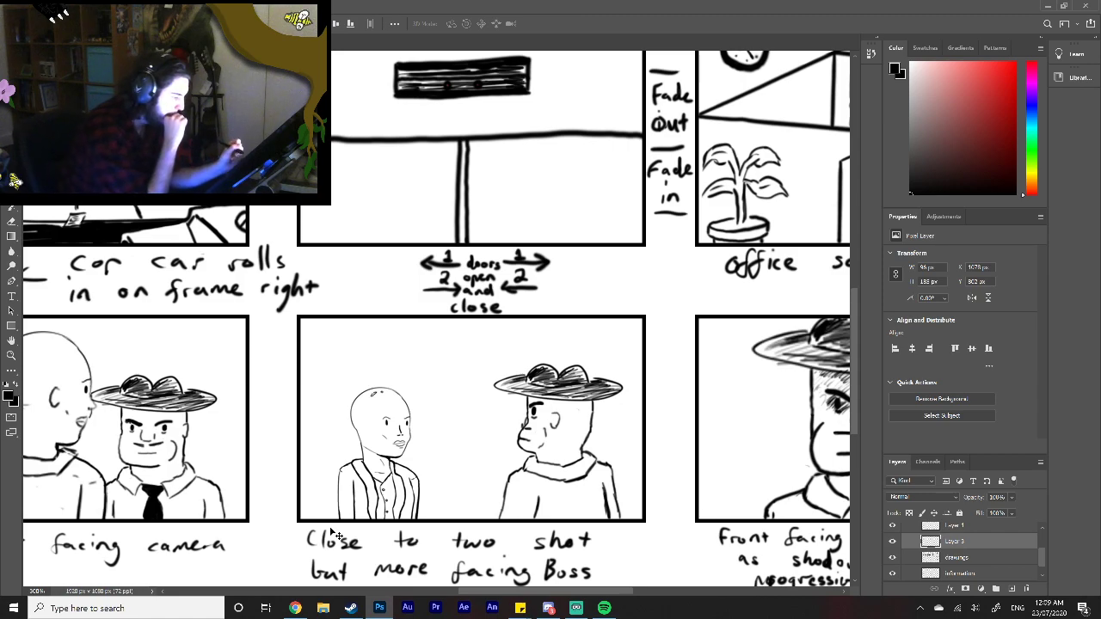
# Step: Fit the whole storyboard on screen, select the drawings layer, and enlarge the layer list to show every layer
pyautogui.moveTo(557, 593); pyautogui.dragTo(596, 592)
pyautogui.click(11, 354)
pyautogui.rightClick(478, 500)
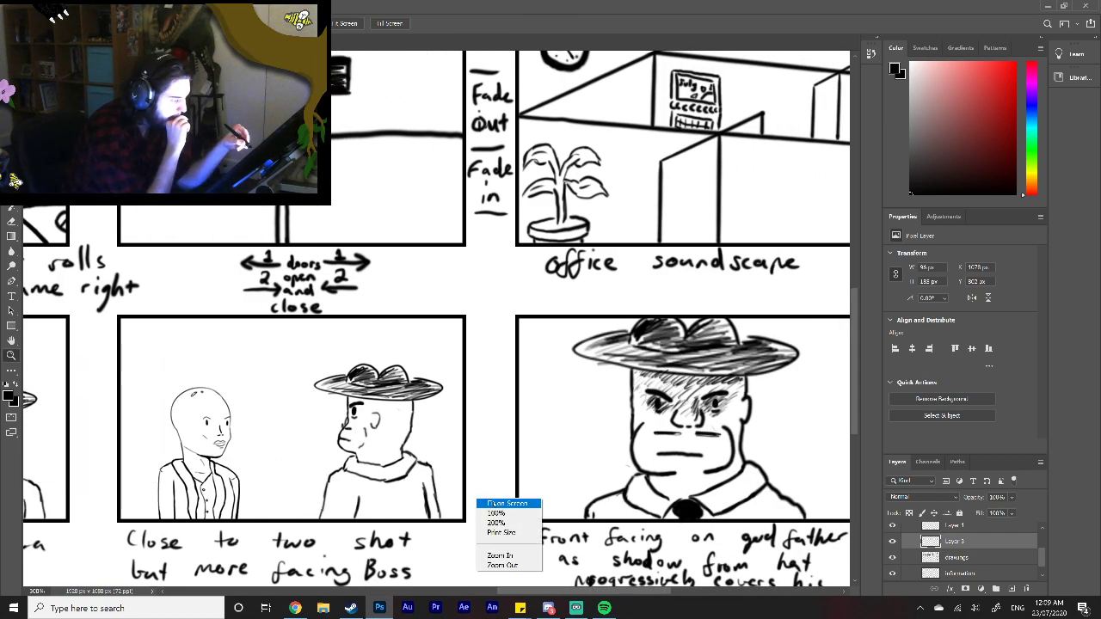
pyautogui.click(489, 503)
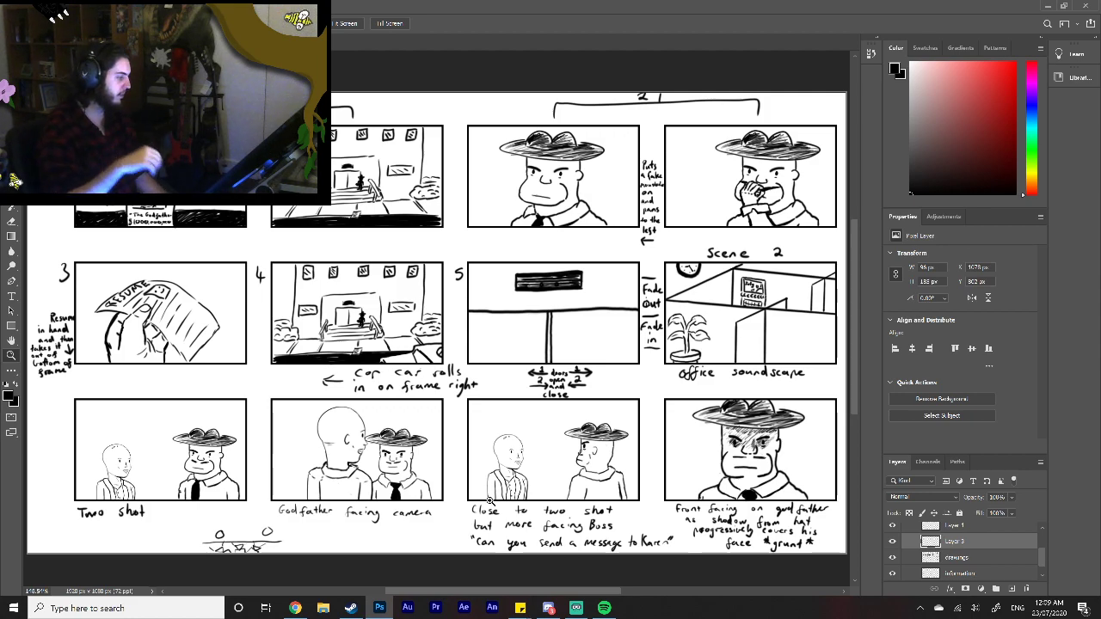
pyautogui.moveTo(1041, 559)
pyautogui.mouseDown()
pyautogui.moveTo(1041, 541)
pyautogui.moveTo(1040, 557)
pyautogui.mouseUp()
pyautogui.click(979, 573)
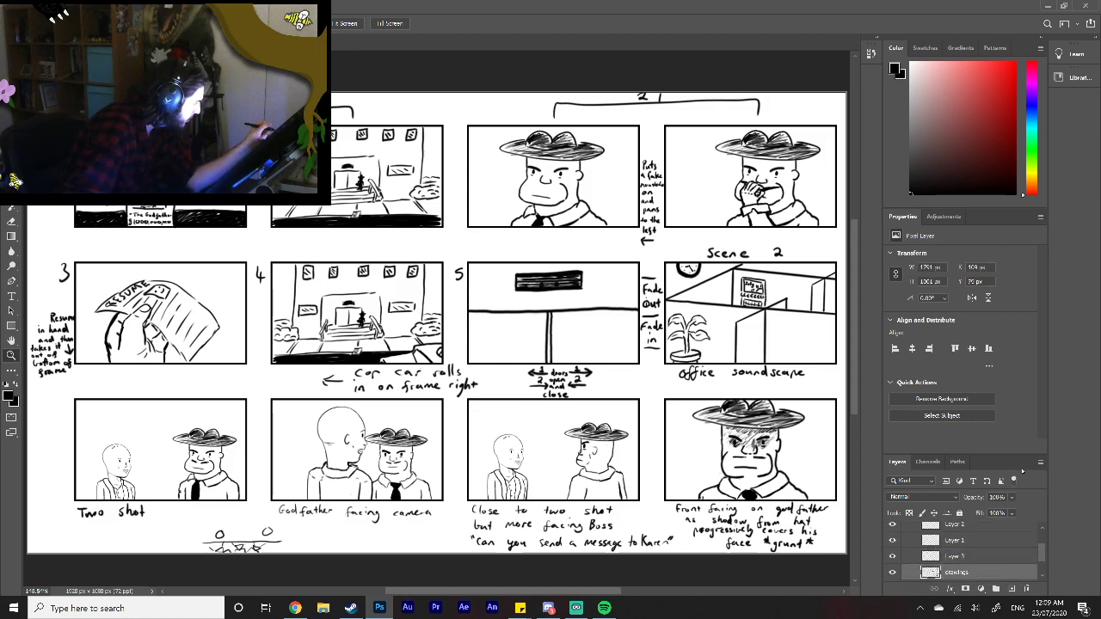
pyautogui.moveTo(1019, 453); pyautogui.dragTo(1020, 407)
pyautogui.moveTo(1037, 503); pyautogui.dragTo(1037, 484)
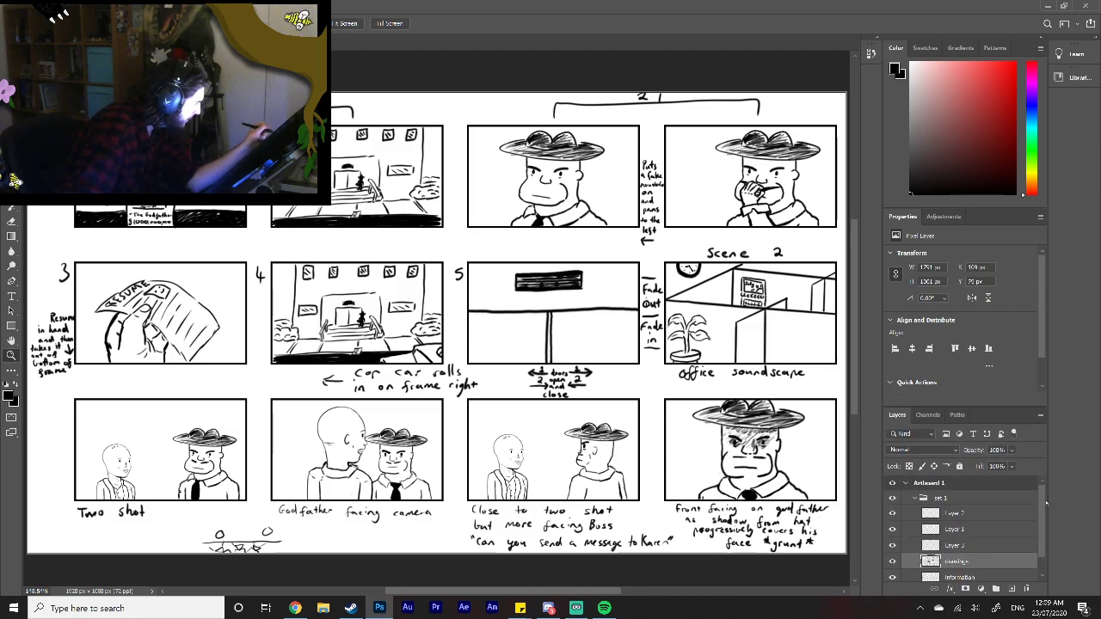
pyautogui.moveTo(1008, 408); pyautogui.dragTo(1008, 314)
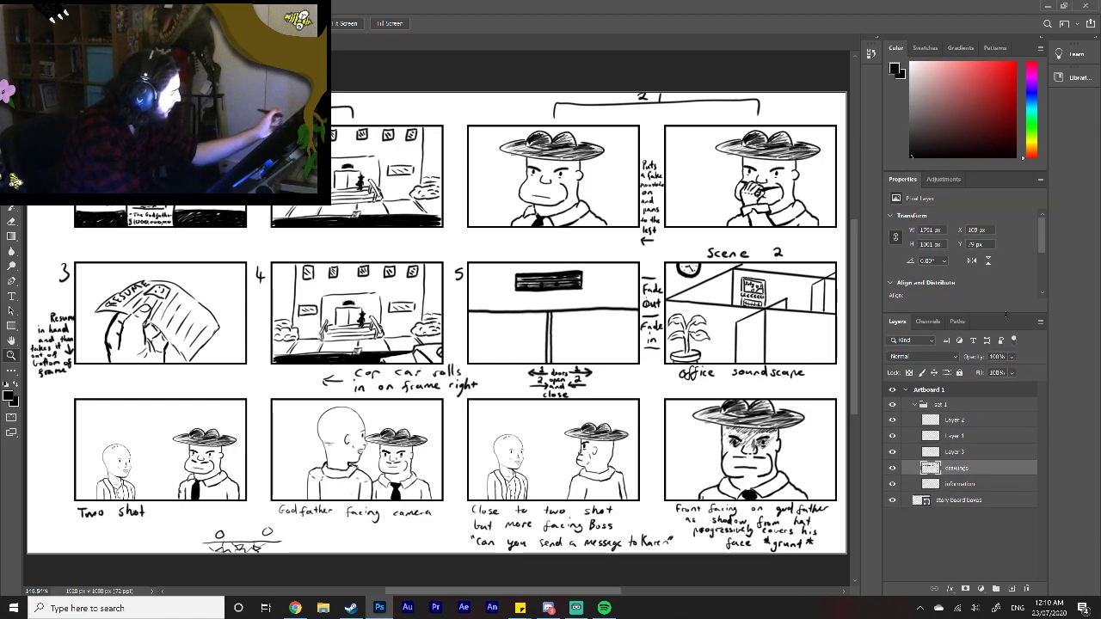
# Step: Move the drawings layer above Layers 1, 2 and 3, merge all four into drawings, and hide the merged layer
pyautogui.click(975, 453)
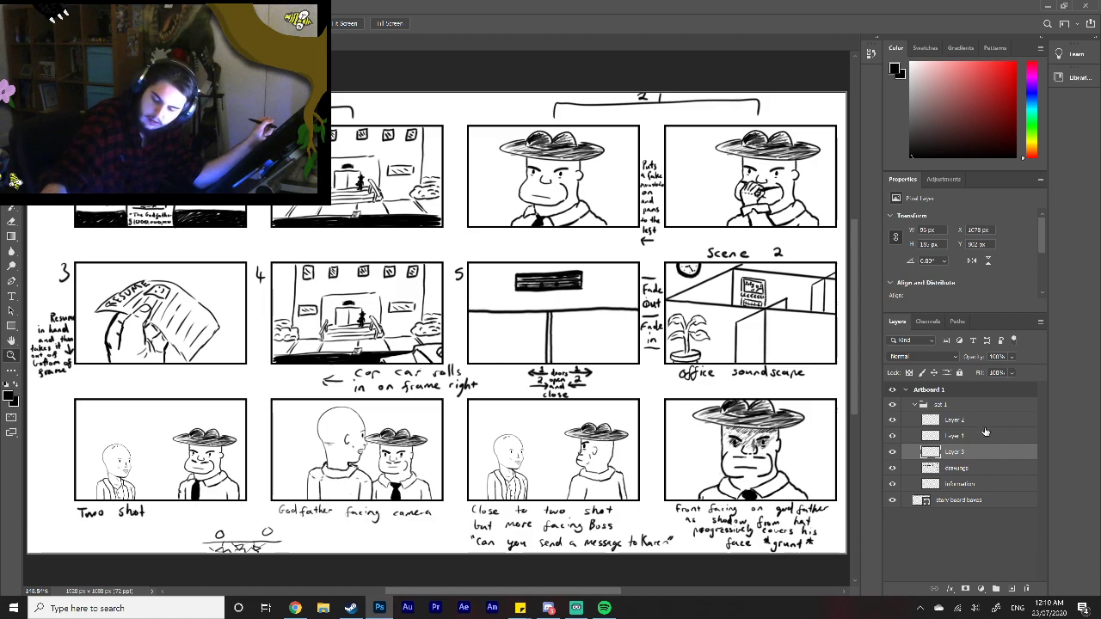
pyautogui.keyDown('shift'); pyautogui.click(985, 423); pyautogui.keyUp('shift')
pyautogui.moveTo(985, 423); pyautogui.dragTo(976, 463)
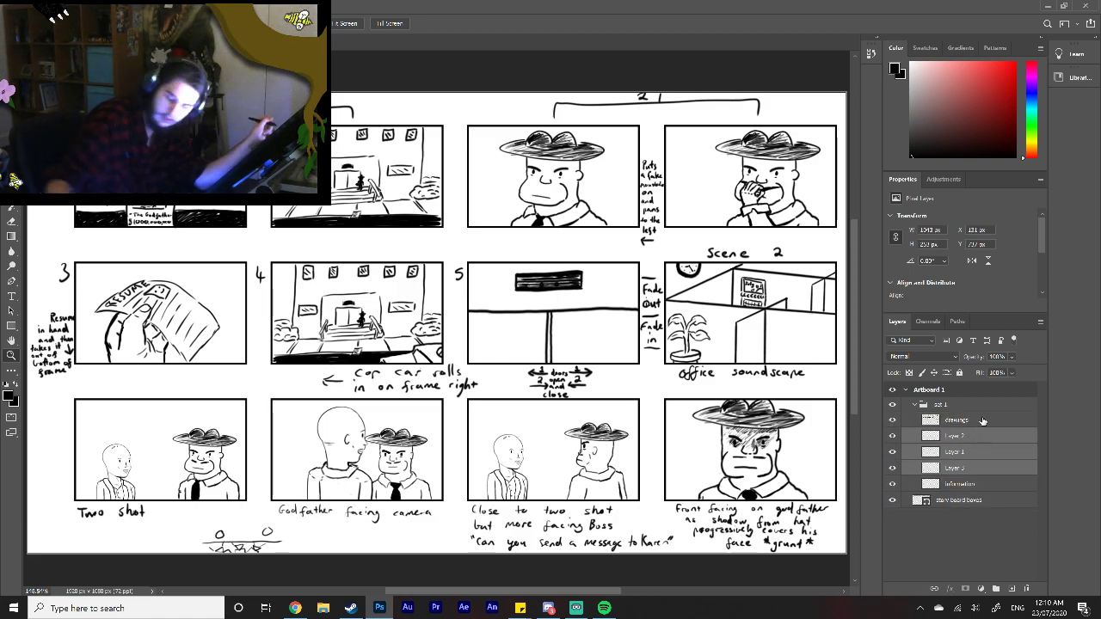
pyautogui.keyDown('shift'); pyautogui.click(989, 420); pyautogui.keyUp('shift')
pyautogui.rightClick(989, 430)
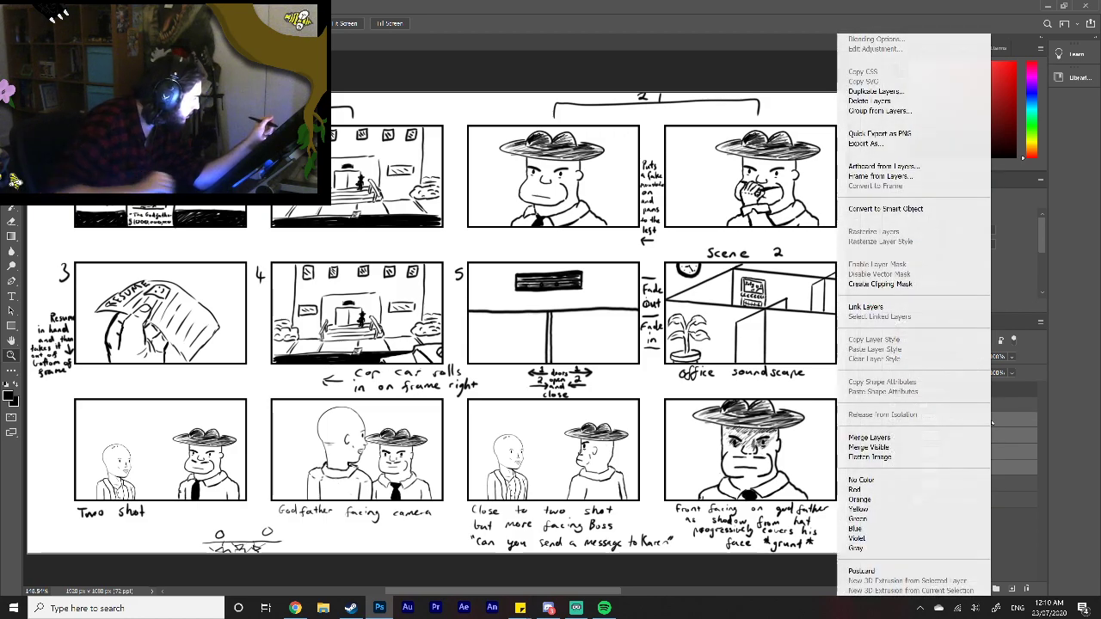
pyautogui.click(934, 438)
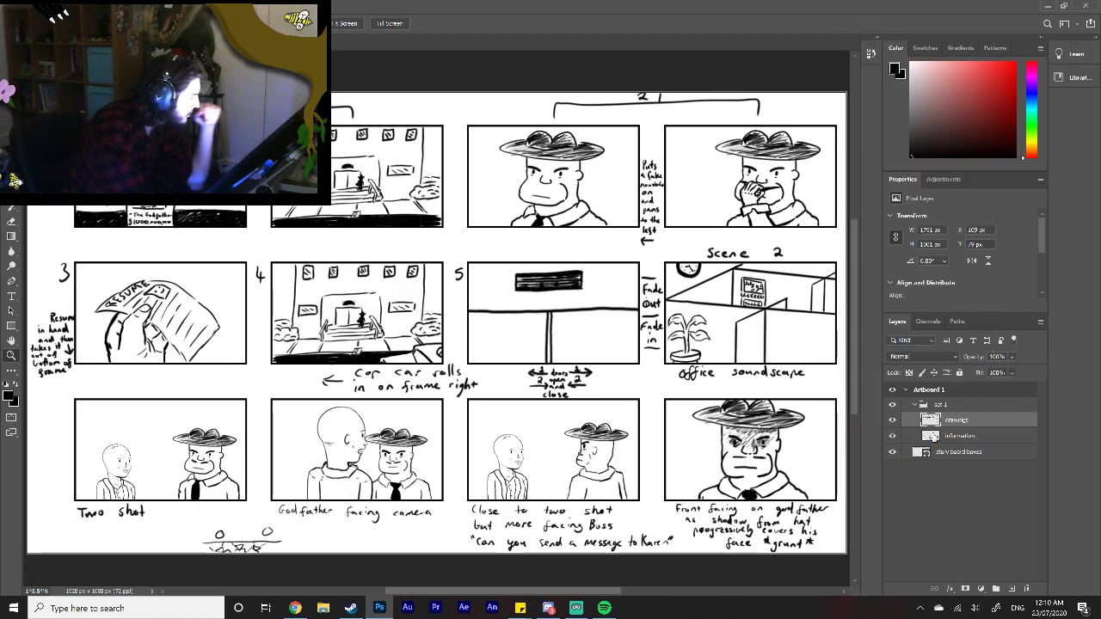
pyautogui.click(892, 419)
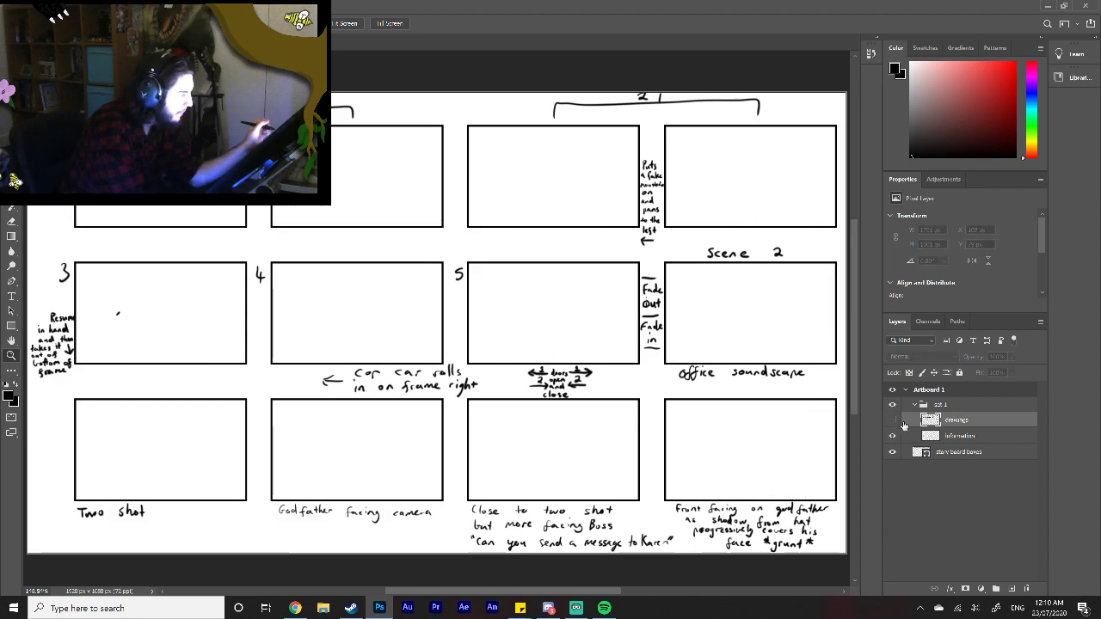
# Step: Show the drawings layer again and collapse the set 1 group
pyautogui.click(892, 420)
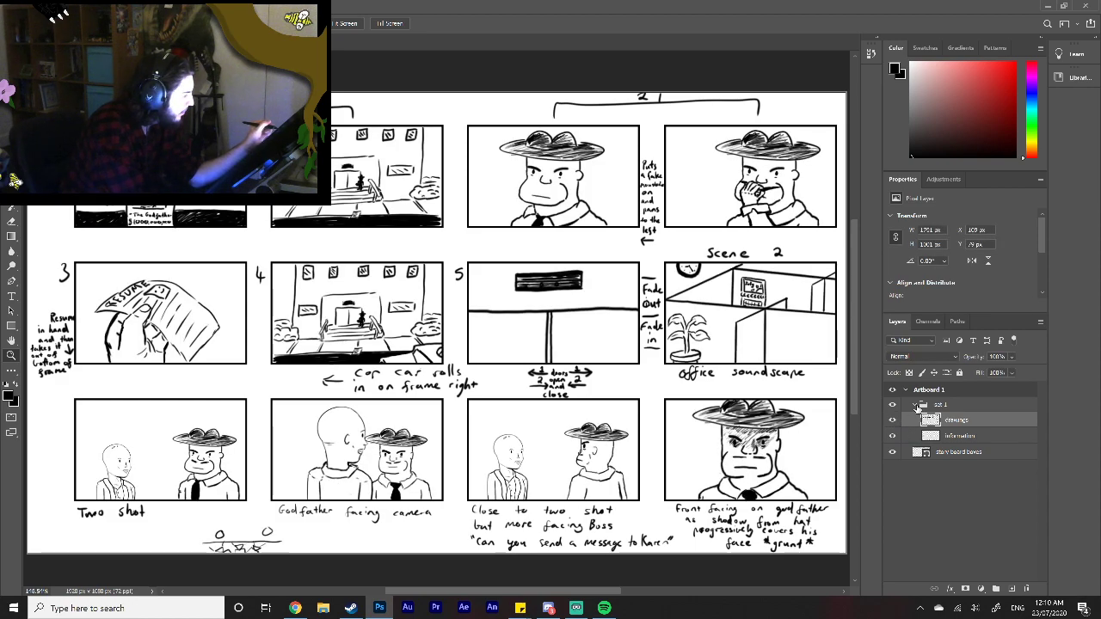
pyautogui.click(915, 404)
pyautogui.click(891, 404)
pyautogui.click(892, 404)
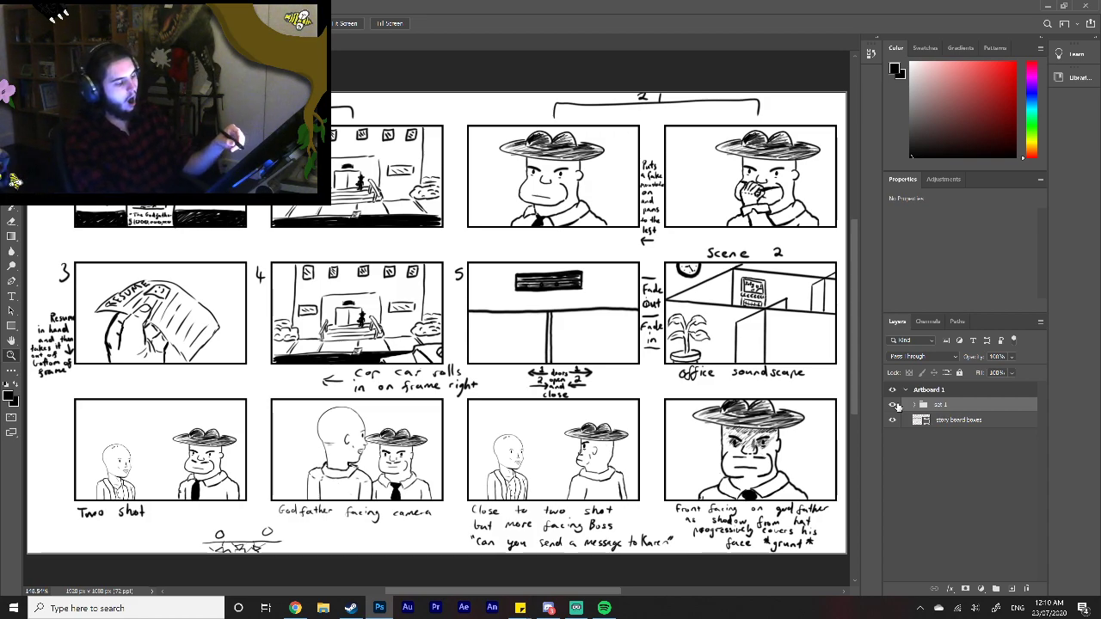
pyautogui.rightClick(360, 485)
pyautogui.click(393, 502)
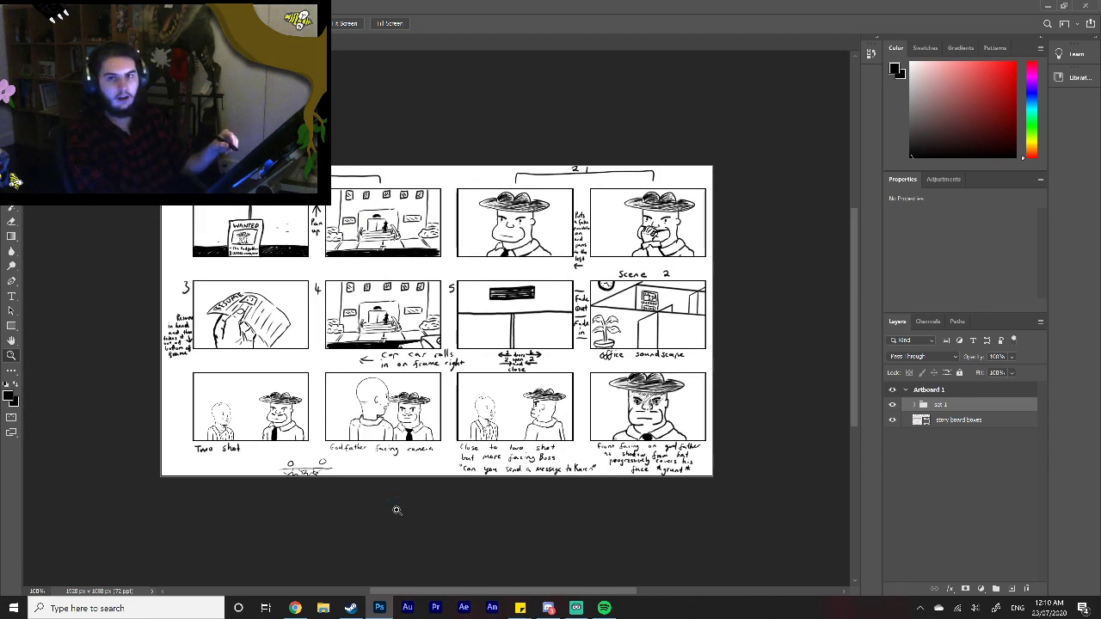
pyautogui.moveTo(504, 592); pyautogui.dragTo(470, 596)
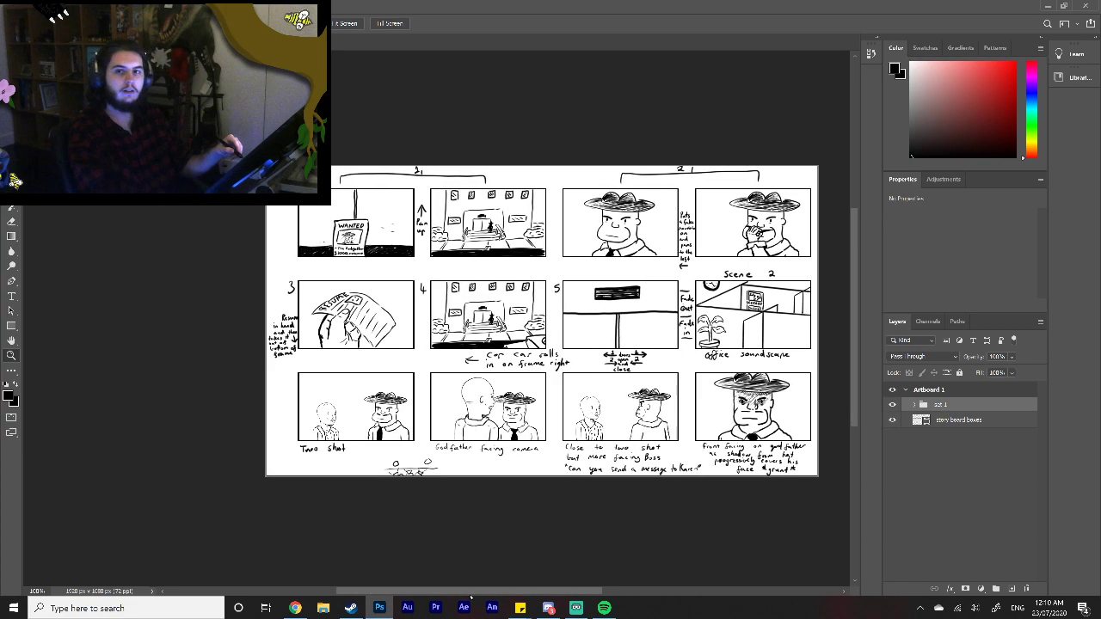
pyautogui.moveTo(855, 419); pyautogui.dragTo(850, 389)
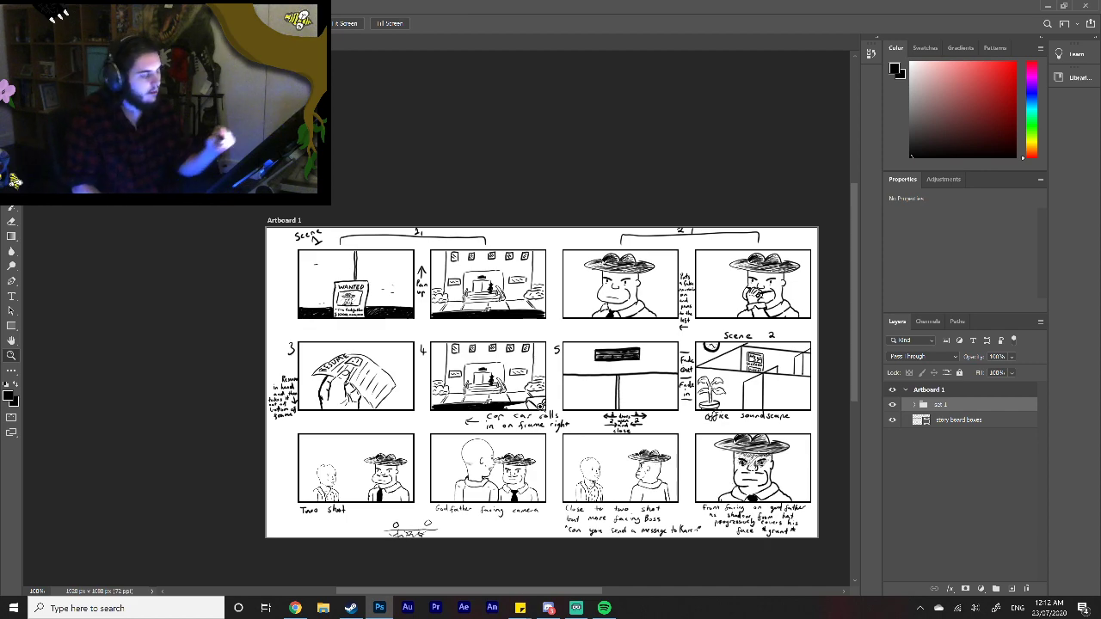
# Step: Switch to the woman's character document, show her coloring on Layers 4 and 2, clear the selection, and activate the Brush tool
pyautogui.hotkey('ctrl', 'Tab')
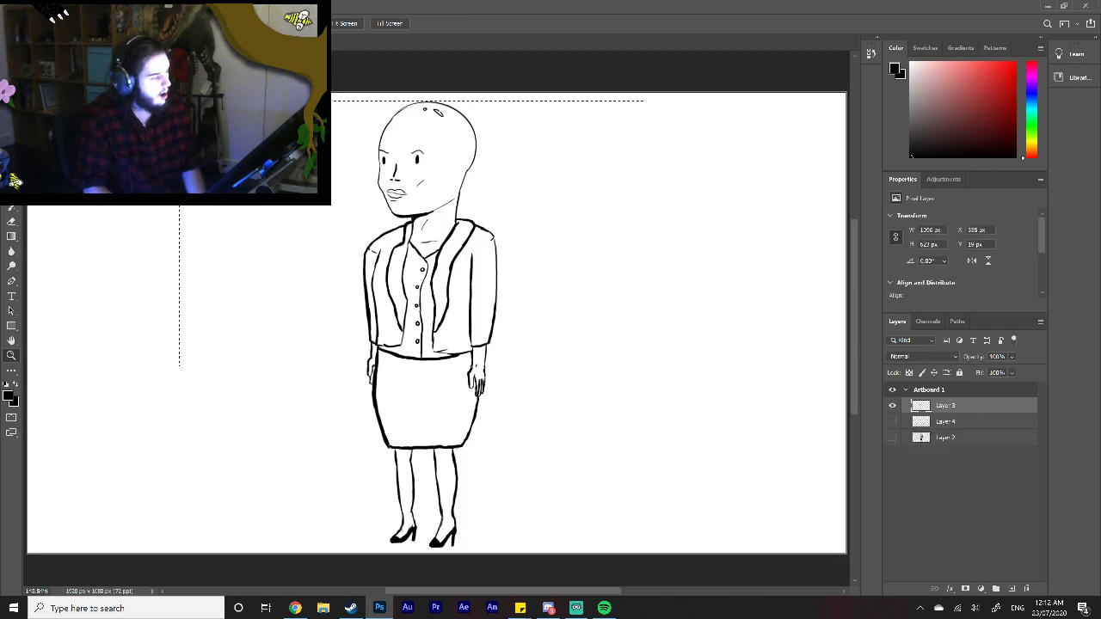
pyautogui.click(893, 421)
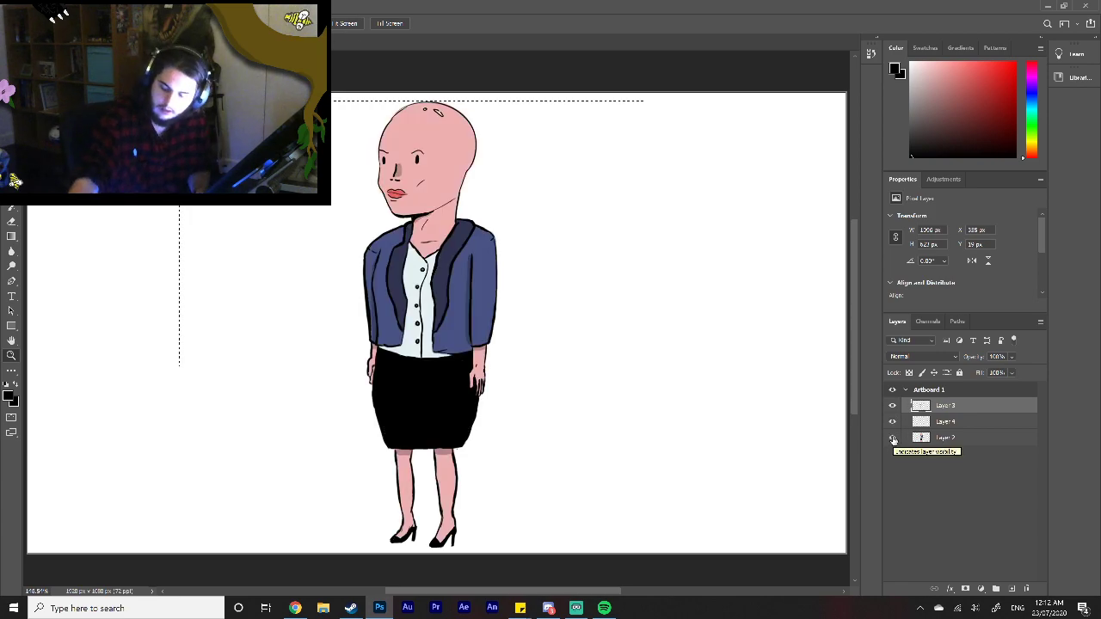
pyautogui.hotkey('ctrl', 'd')
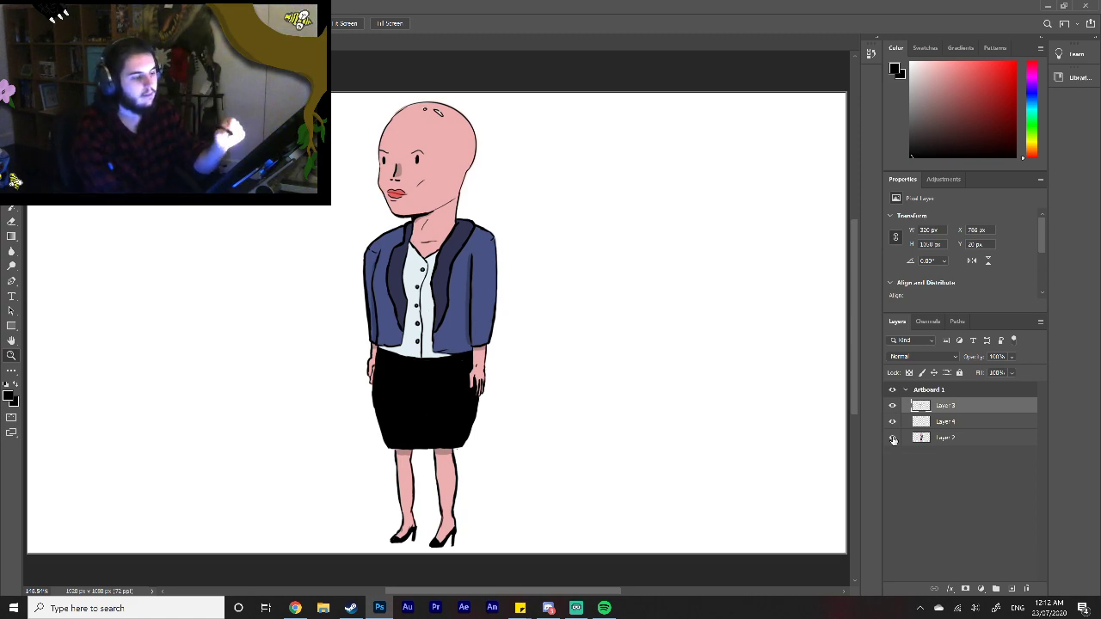
pyautogui.click(11, 207)
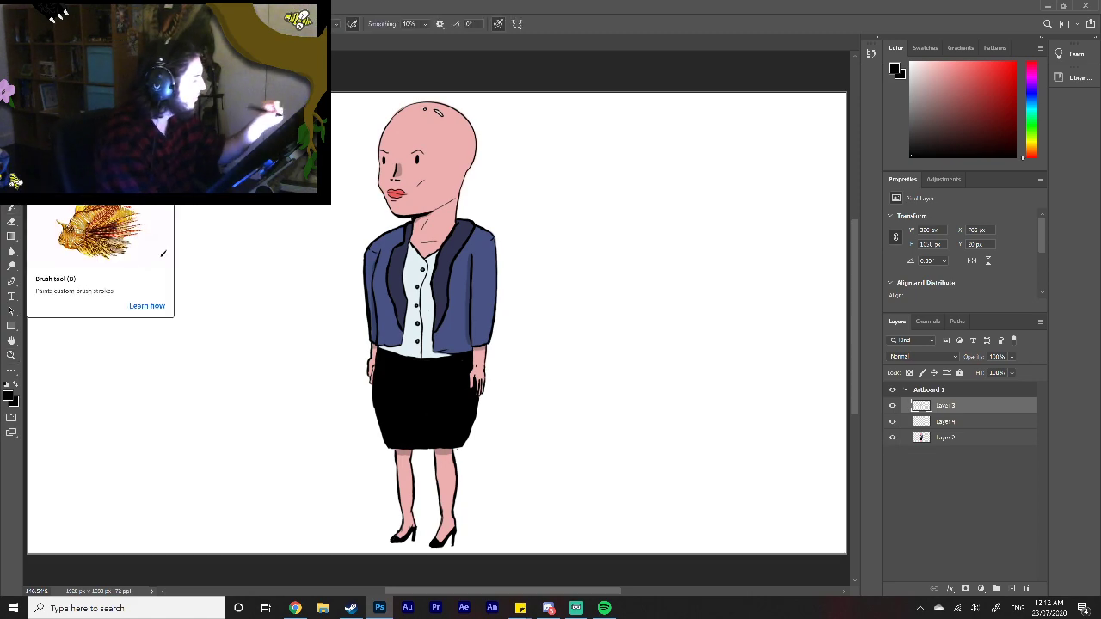
pyautogui.rightClick(570, 139)
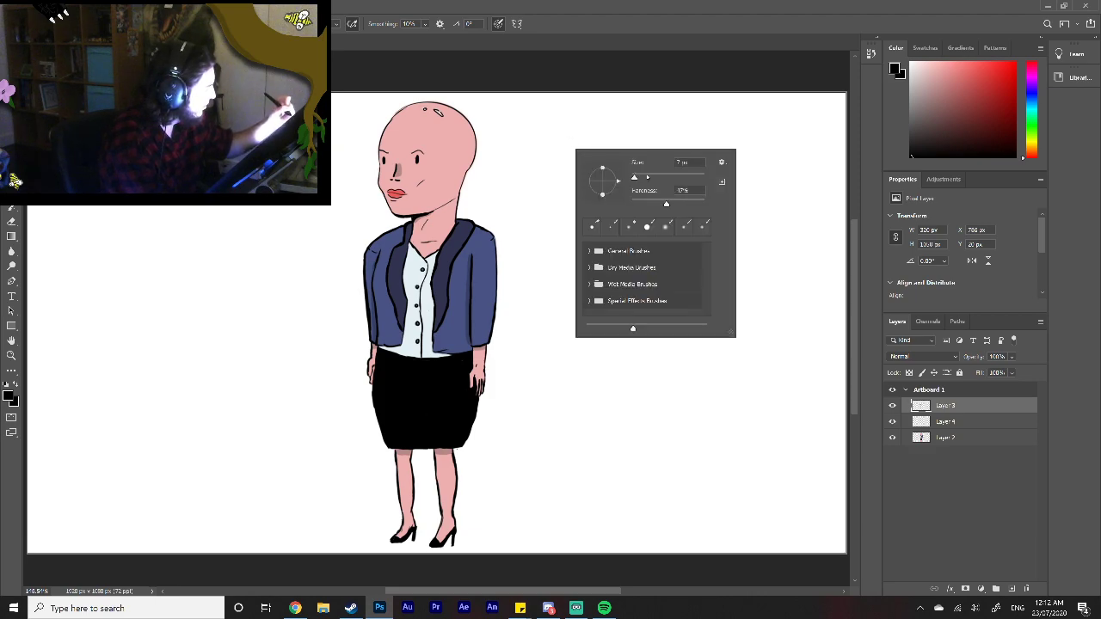
pyautogui.moveTo(548, 131)
pyautogui.mouseDown()
pyautogui.moveTo(542, 201)
pyautogui.moveTo(569, 143)
pyautogui.moveTo(570, 172)
pyautogui.moveTo(547, 196)
pyautogui.mouseUp()
pyautogui.hotkey('ctrl', 'z')
pyautogui.hotkey('ctrl', 'z')
pyautogui.hotkey('ctrl', 'z')
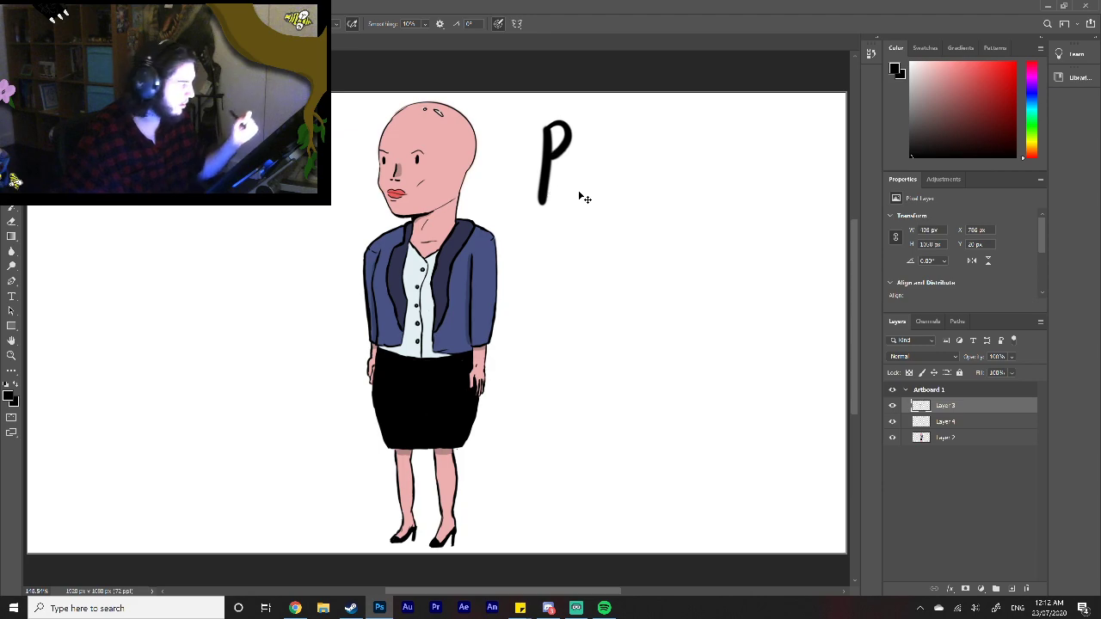
# Step: Set the brush to 100% hardness and a size of about 25 px
pyautogui.rightClick(575, 212)
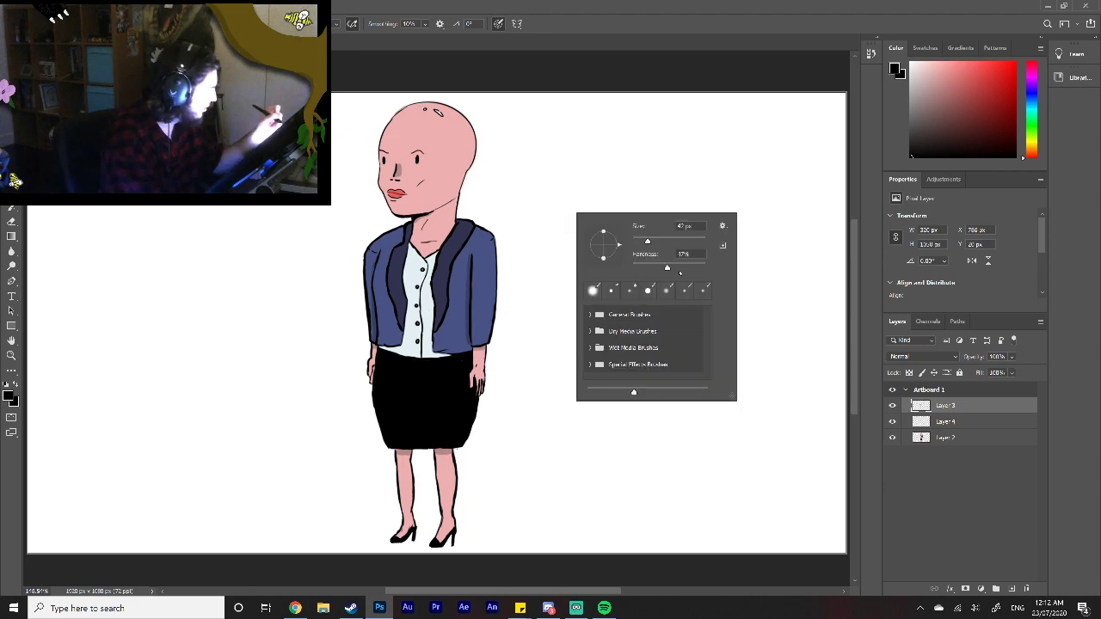
pyautogui.moveTo(667, 267); pyautogui.dragTo(706, 268)
pyautogui.moveTo(648, 242); pyautogui.dragTo(641, 242)
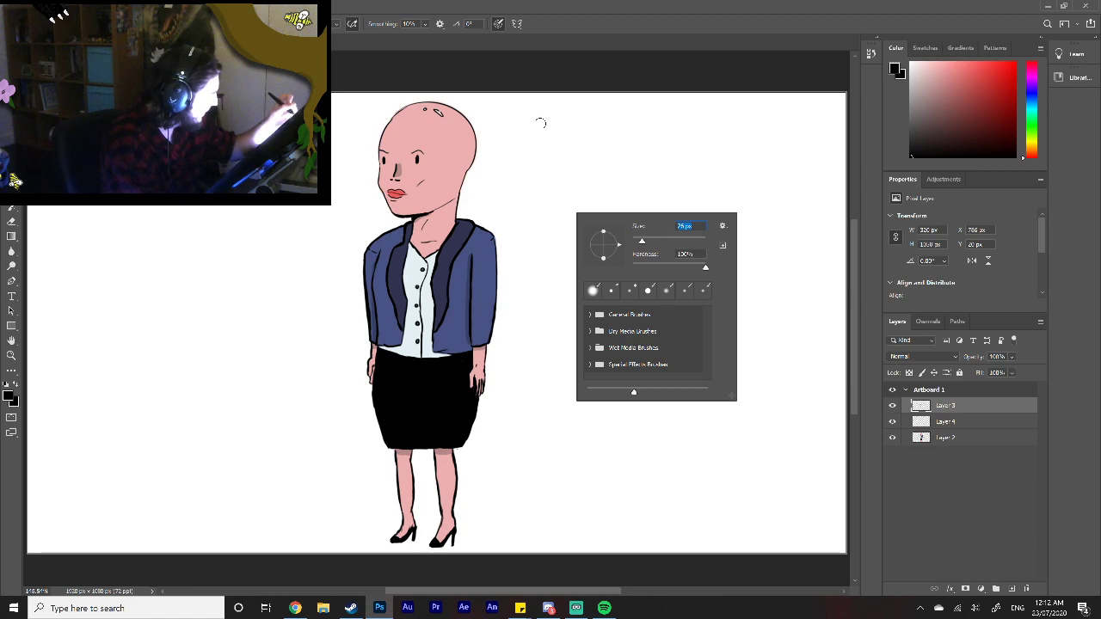
# Step: Hand-letter the word "Boss" in black beside the woman's head on Layer 3
pyautogui.click(540, 124)
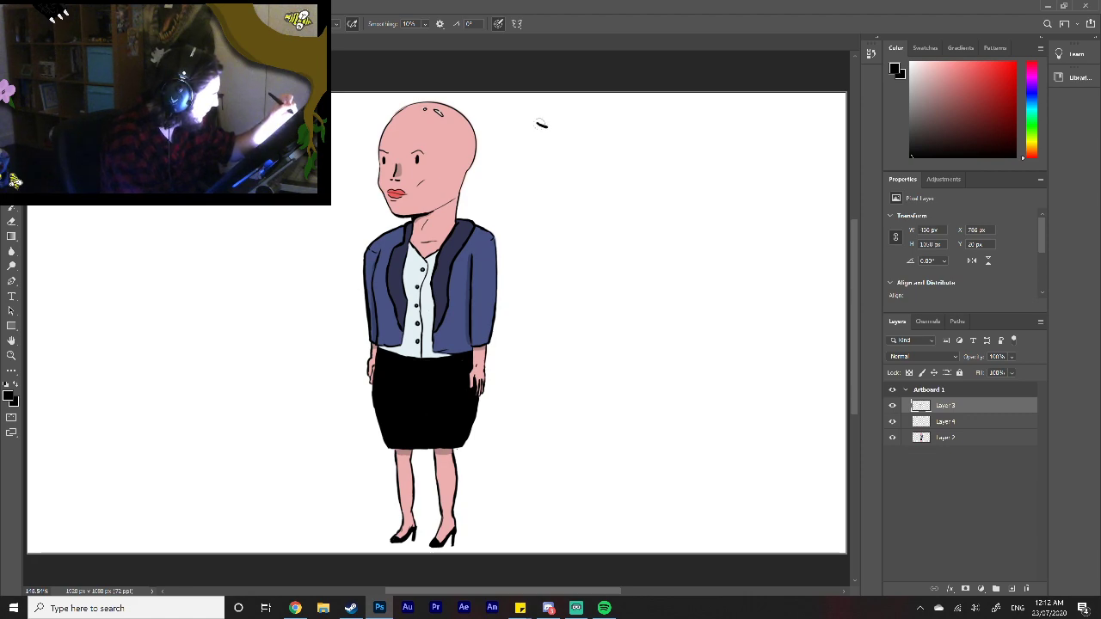
pyautogui.moveTo(542, 124)
pyautogui.mouseDown()
pyautogui.moveTo(583, 129)
pyautogui.moveTo(587, 148)
pyautogui.moveTo(573, 155)
pyautogui.moveTo(588, 179)
pyautogui.moveTo(571, 193)
pyautogui.moveTo(536, 188)
pyautogui.mouseUp()
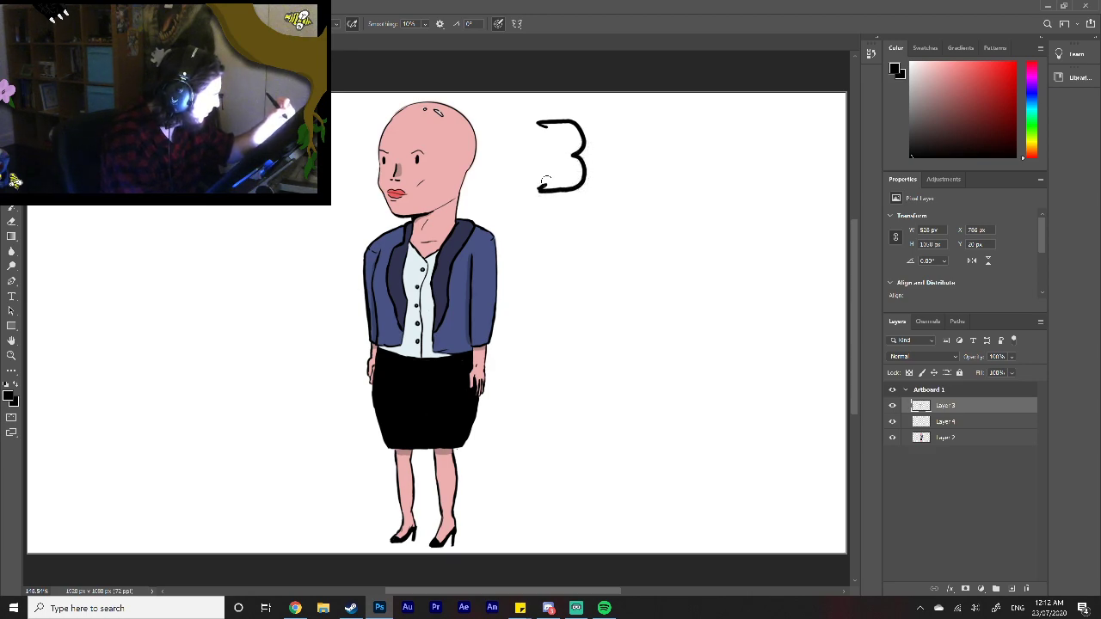
pyautogui.moveTo(545, 125)
pyautogui.mouseDown()
pyautogui.moveTo(552, 184)
pyautogui.moveTo(537, 190)
pyautogui.moveTo(552, 179)
pyautogui.moveTo(542, 122)
pyautogui.moveTo(577, 134)
pyautogui.moveTo(568, 157)
pyautogui.moveTo(552, 156)
pyautogui.moveTo(579, 166)
pyautogui.moveTo(548, 187)
pyautogui.mouseUp()
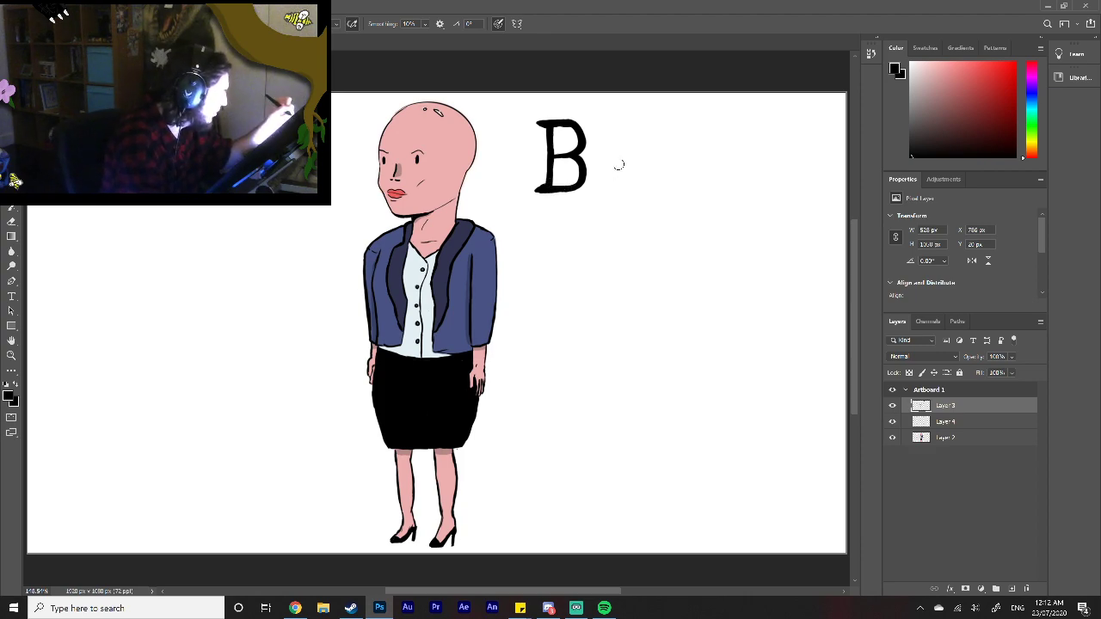
pyautogui.moveTo(624, 161)
pyautogui.mouseDown()
pyautogui.moveTo(610, 183)
pyautogui.moveTo(626, 191)
pyautogui.moveTo(622, 160)
pyautogui.moveTo(615, 184)
pyautogui.moveTo(629, 173)
pyautogui.mouseUp()
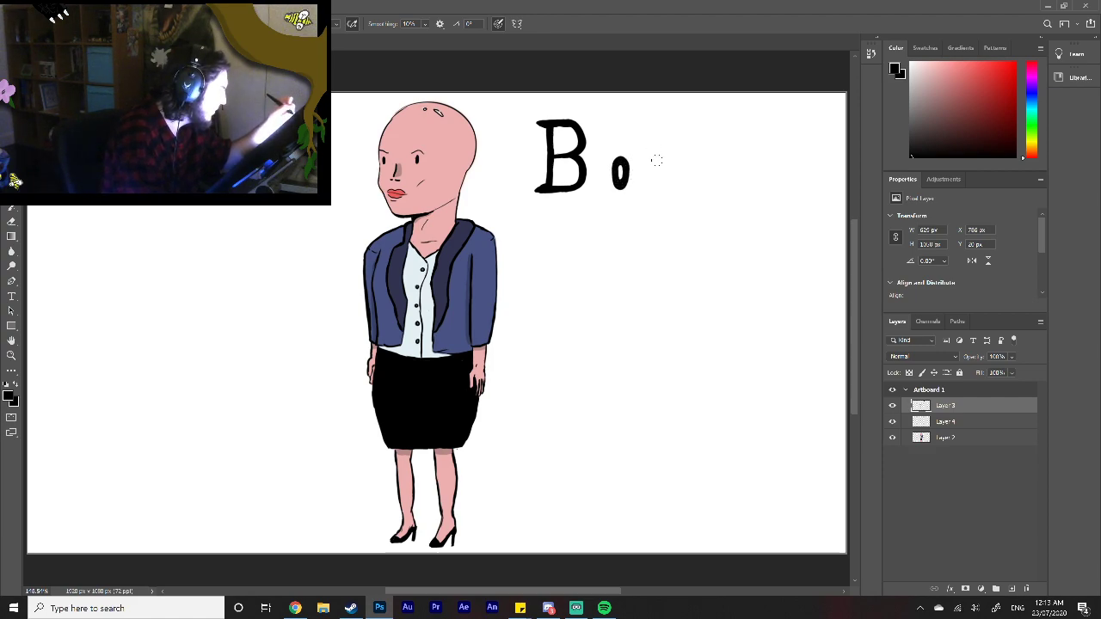
pyautogui.moveTo(662, 162)
pyautogui.mouseDown()
pyautogui.moveTo(645, 159)
pyautogui.moveTo(663, 182)
pyautogui.moveTo(657, 195)
pyautogui.moveTo(641, 190)
pyautogui.mouseUp()
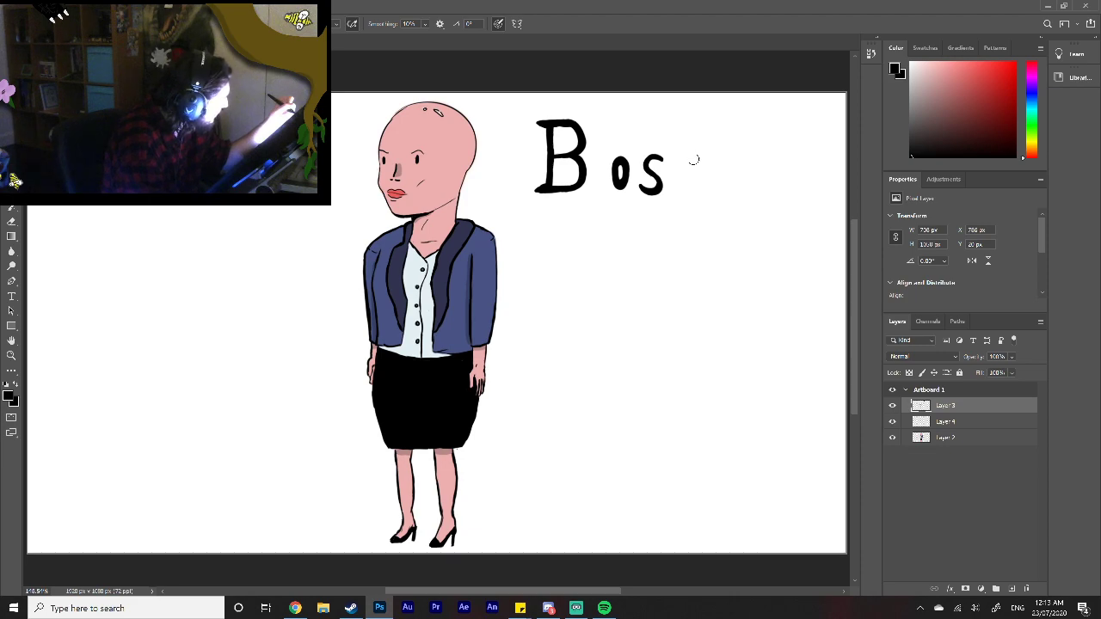
pyautogui.moveTo(697, 159)
pyautogui.mouseDown()
pyautogui.moveTo(682, 160)
pyautogui.moveTo(697, 172)
pyautogui.moveTo(682, 190)
pyautogui.mouseUp()
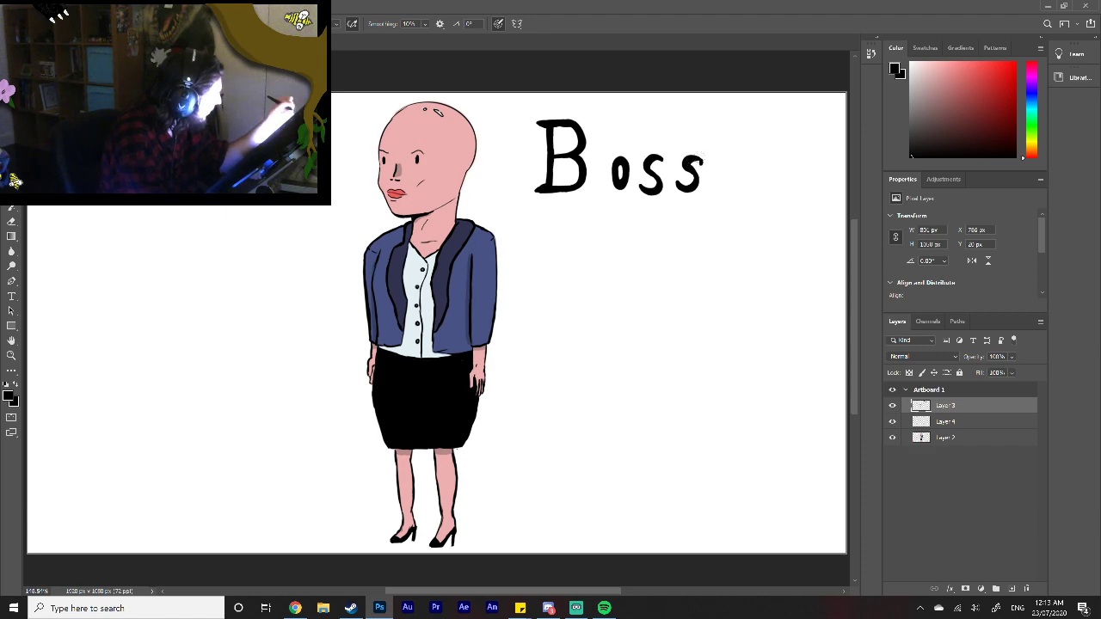
# Step: Hand-letter "B*tch" in smaller black letters below "Boss", redrawing the asterisk with cleaner strokes
pyautogui.moveTo(591, 220)
pyautogui.mouseDown()
pyautogui.moveTo(588, 280)
pyautogui.moveTo(606, 234)
pyautogui.moveTo(585, 279)
pyautogui.moveTo(586, 221)
pyautogui.moveTo(643, 261)
pyautogui.moveTo(639, 247)
pyautogui.mouseUp()
pyautogui.moveTo(640, 236)
pyautogui.mouseDown()
pyautogui.moveTo(643, 265)
pyautogui.moveTo(643, 249)
pyautogui.mouseUp()
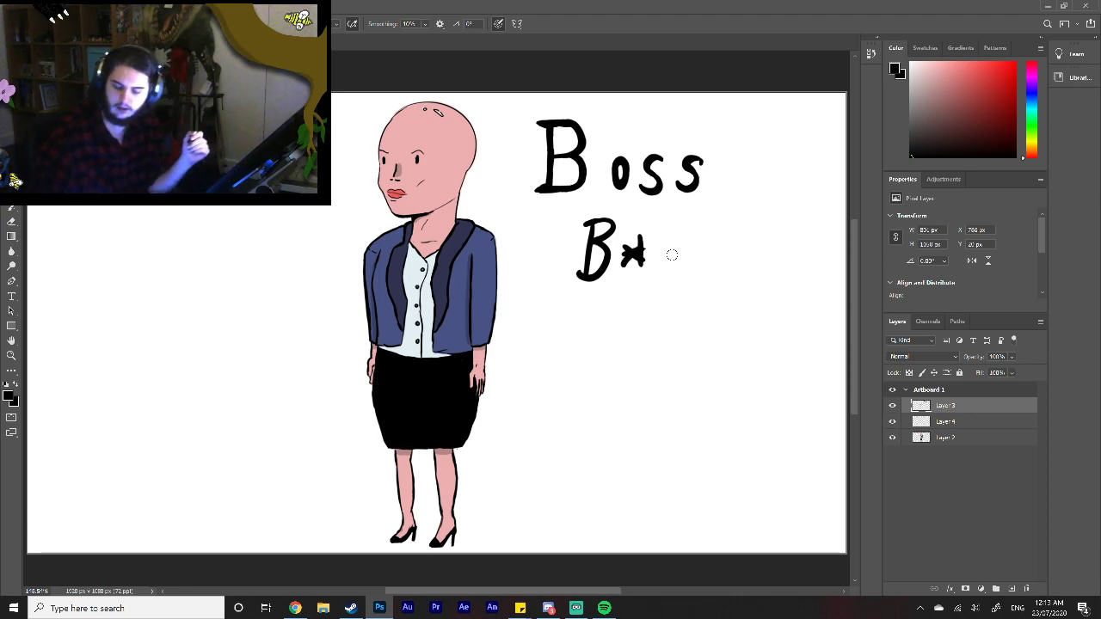
pyautogui.hotkey('ctrl', 'z')
pyautogui.hotkey('ctrl', 'z')
pyautogui.hotkey('ctrl', 'z')
pyautogui.hotkey('ctrl', 'z')
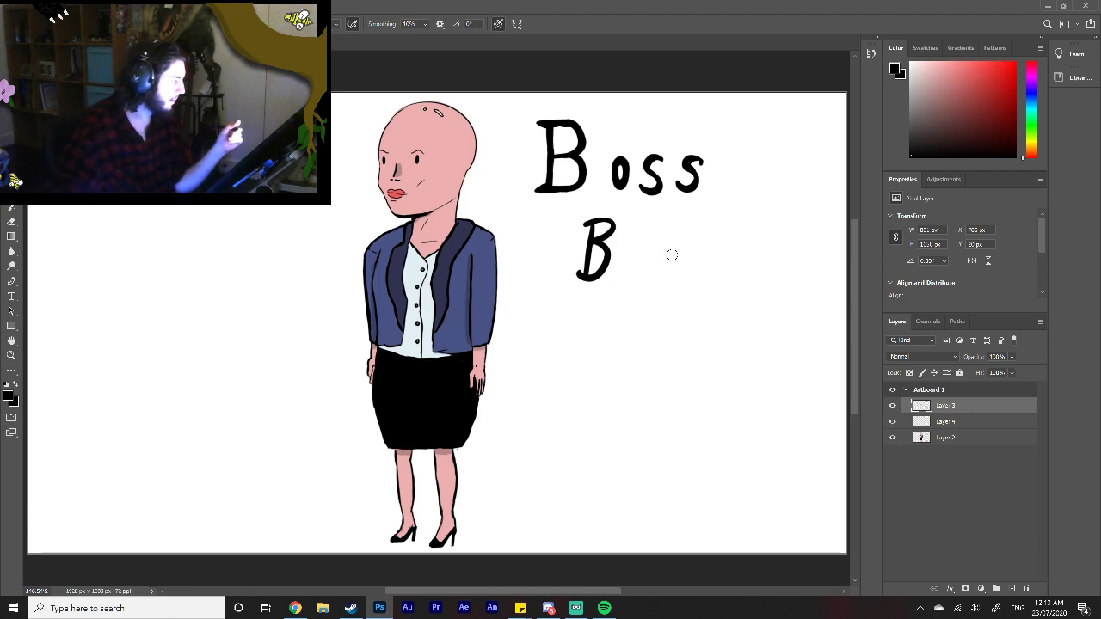
pyautogui.moveTo(625, 248)
pyautogui.mouseDown()
pyautogui.moveTo(647, 264)
pyautogui.moveTo(649, 244)
pyautogui.moveTo(638, 272)
pyautogui.mouseUp()
pyautogui.moveTo(619, 260)
pyautogui.mouseDown()
pyautogui.moveTo(652, 255)
pyautogui.moveTo(659, 265)
pyautogui.mouseUp()
pyautogui.moveTo(653, 252); pyautogui.dragTo(700, 260)
pyautogui.moveTo(701, 251); pyautogui.dragTo(722, 258)
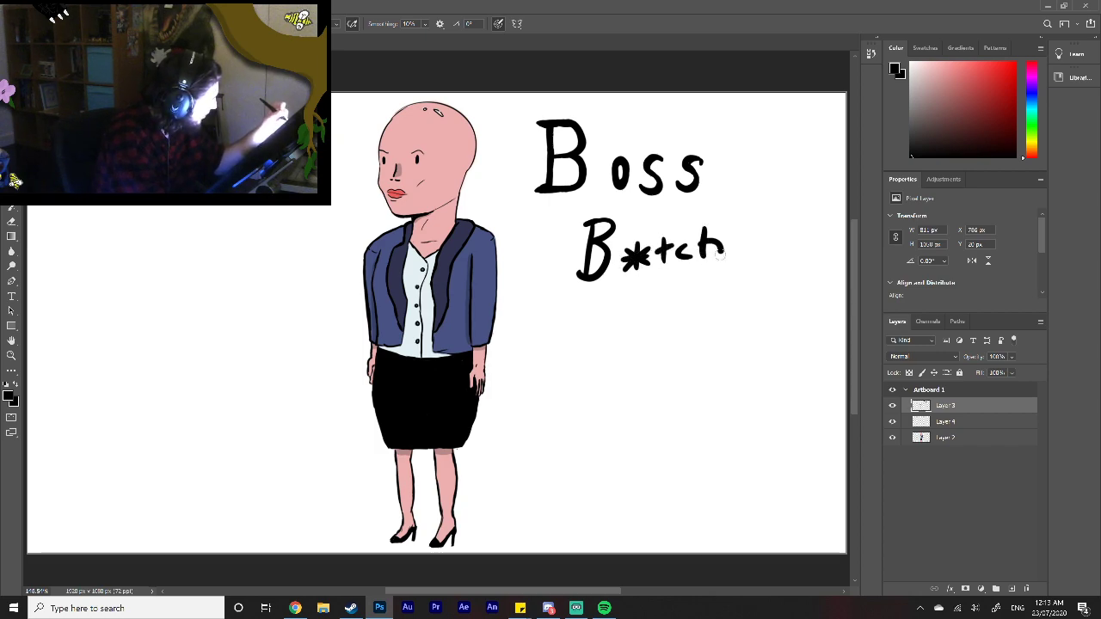
pyautogui.moveTo(565, 296)
pyautogui.mouseDown()
pyautogui.moveTo(796, 266)
pyautogui.moveTo(905, 286)
pyautogui.mouseUp()
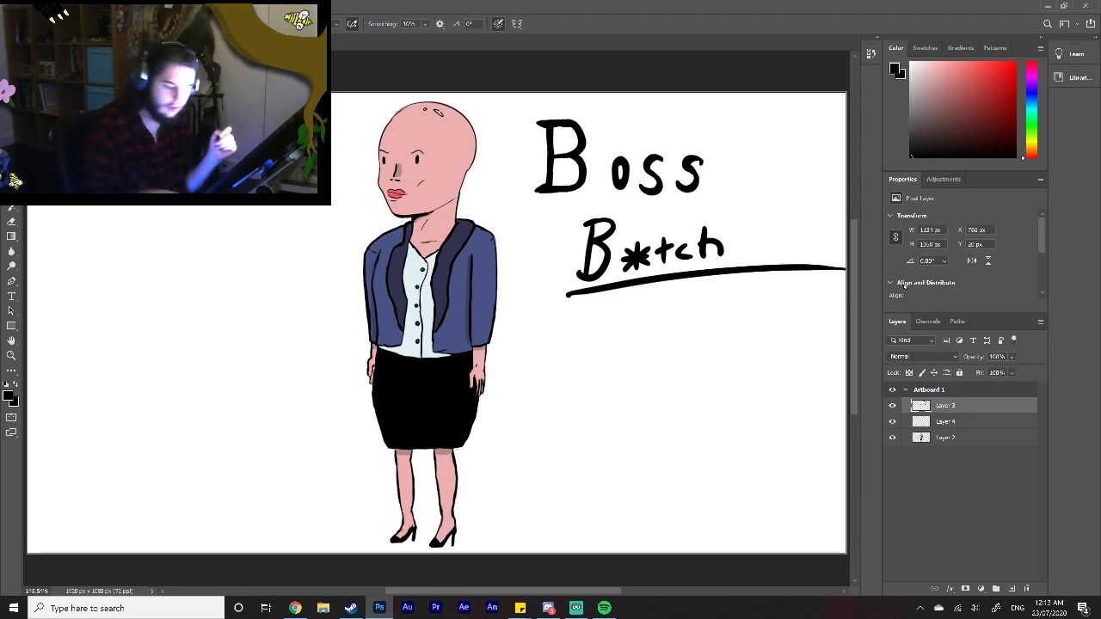
pyautogui.hotkey('ctrl', 'z')
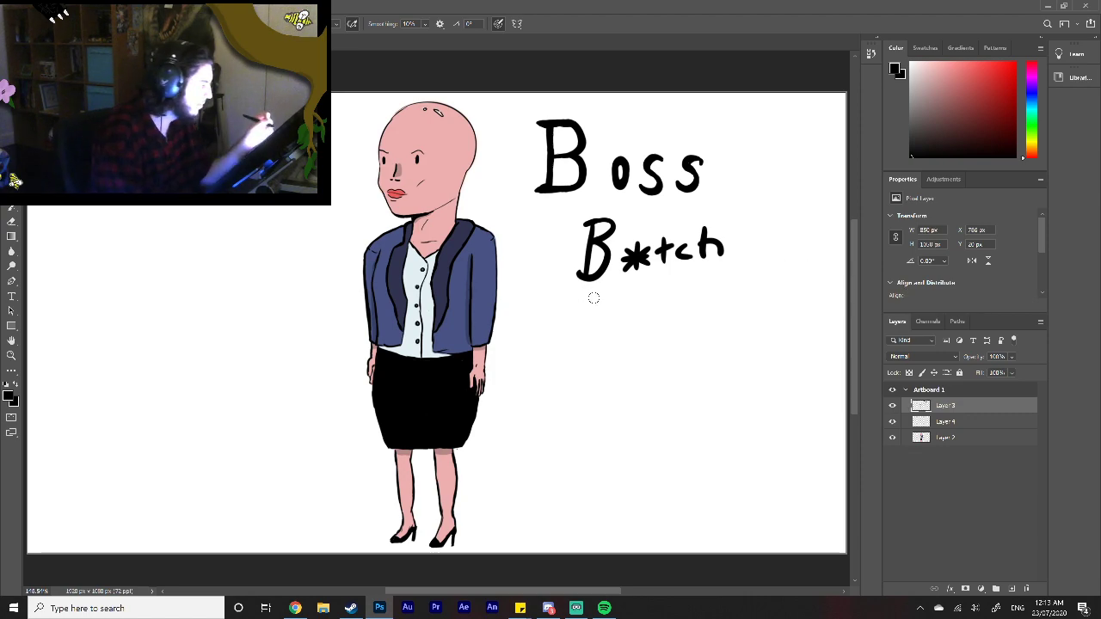
pyautogui.moveTo(557, 298); pyautogui.dragTo(686, 273)
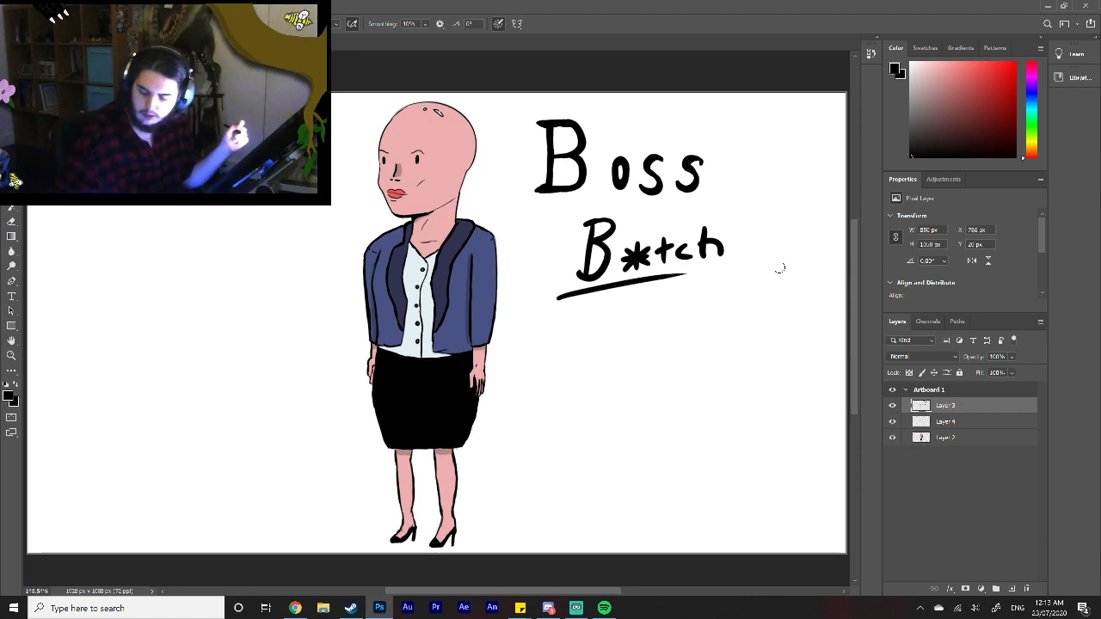
pyautogui.hotkey('ctrl', 'z')
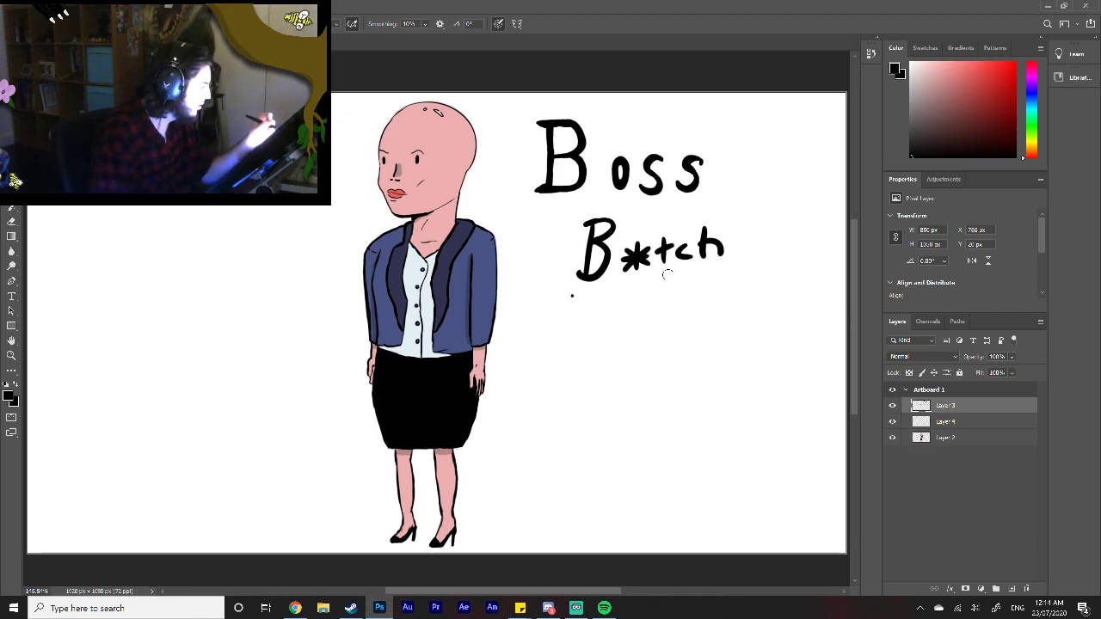
# Step: Underline "B*tch" with one rising brush stroke, then save the document on the computer as a layered Photoshop file with Maximize Compatibility
pyautogui.moveTo(571, 296); pyautogui.dragTo(743, 268)
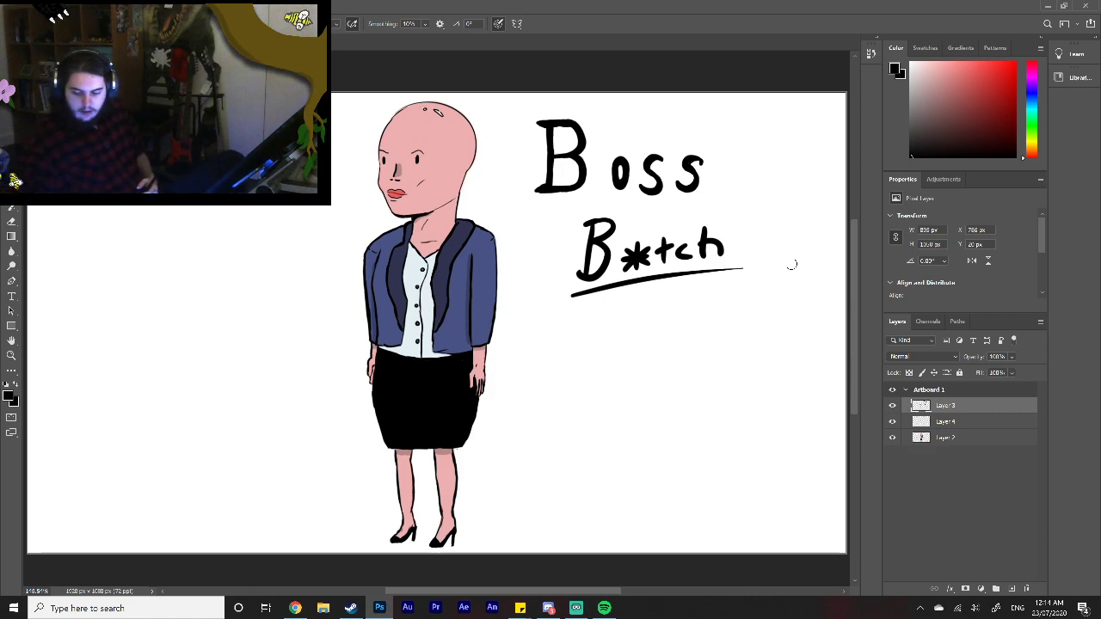
pyautogui.hotkey('ctrl', 's')
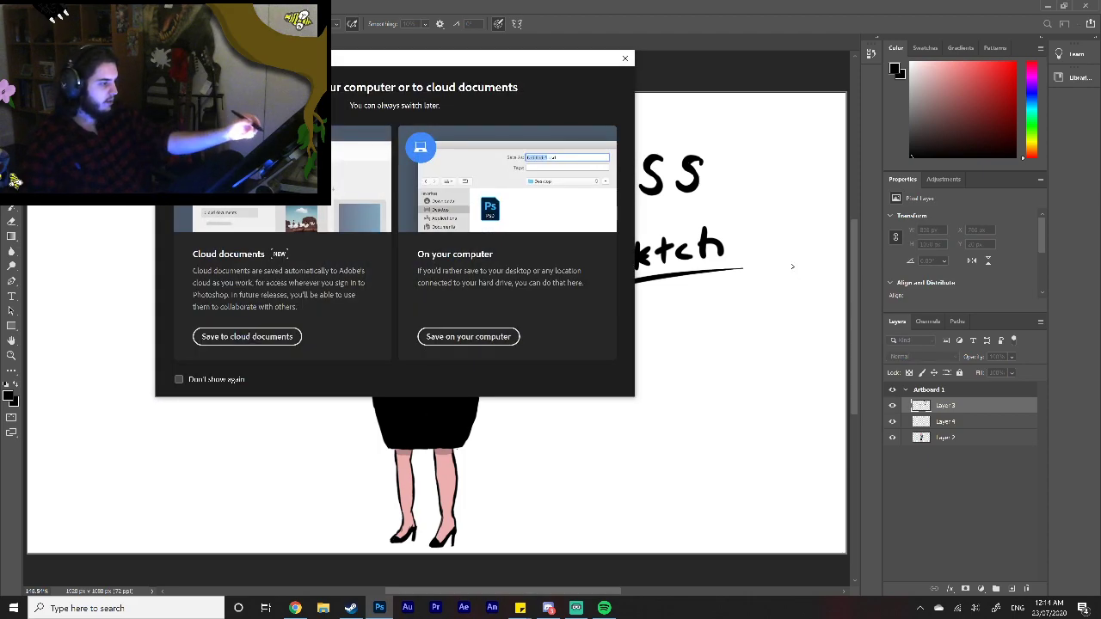
pyautogui.click(464, 336)
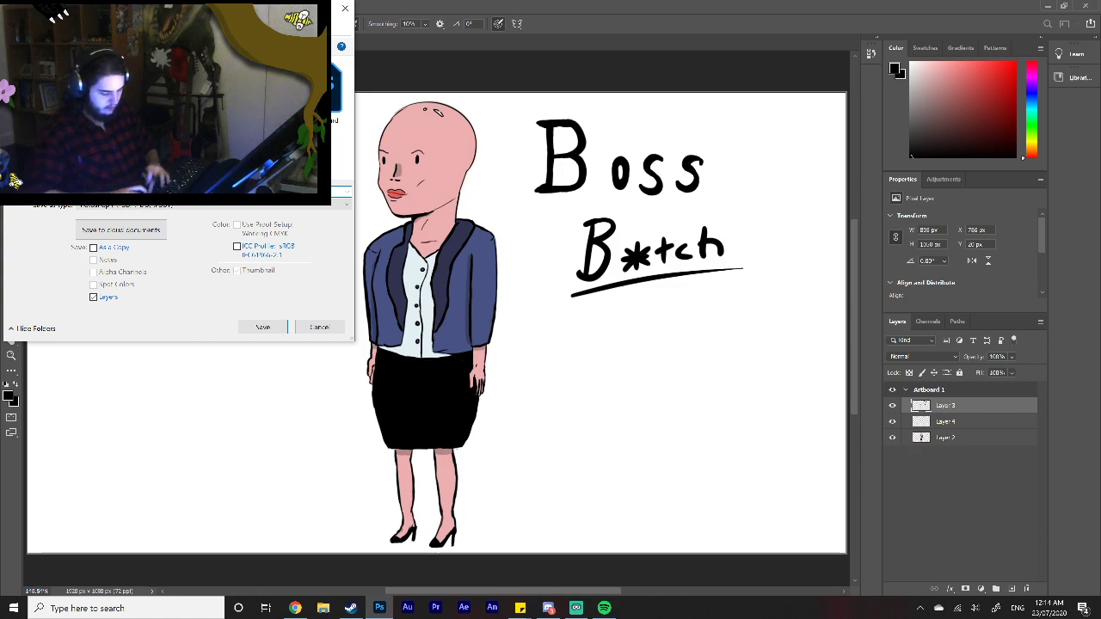
pyautogui.press('Return')
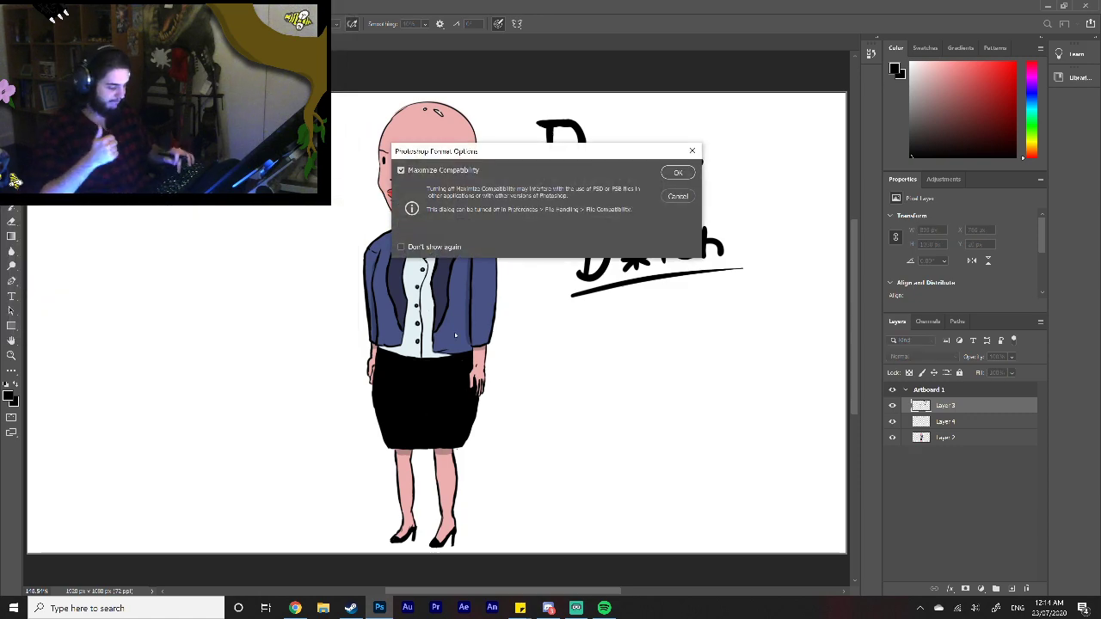
pyautogui.press('Return')
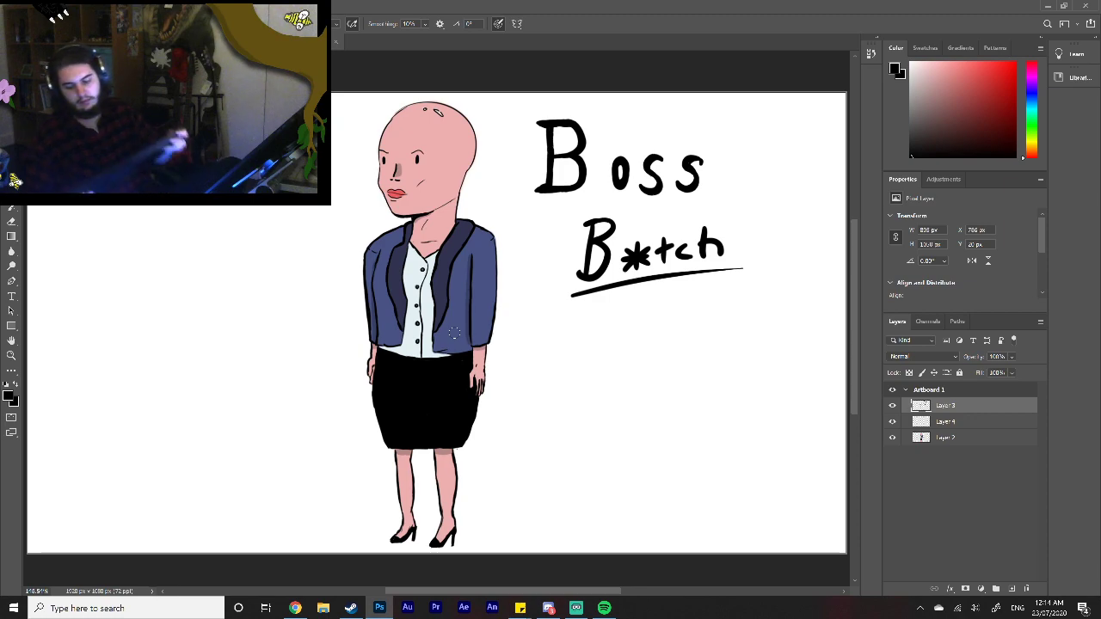